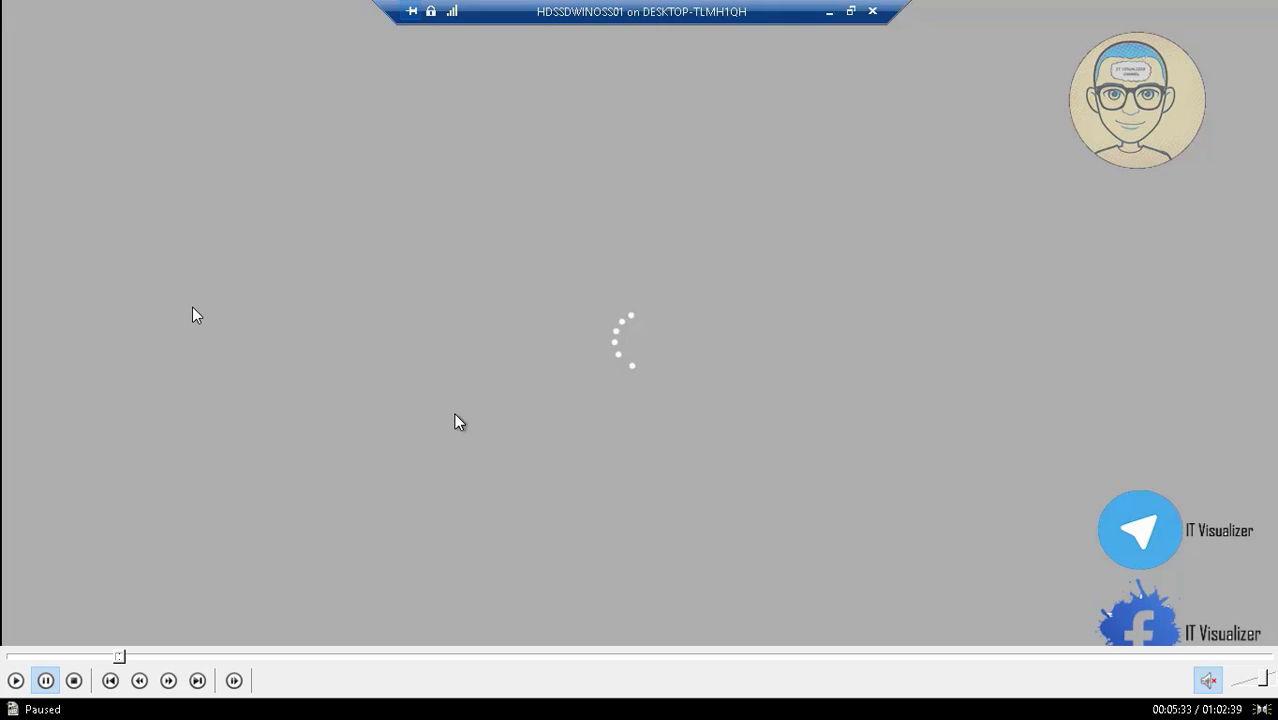
Step: Return to Hyper-V Manager, where HDSSDWINOSS01 and HDSSDWINOSS01N are both running
left_click(16, 681)
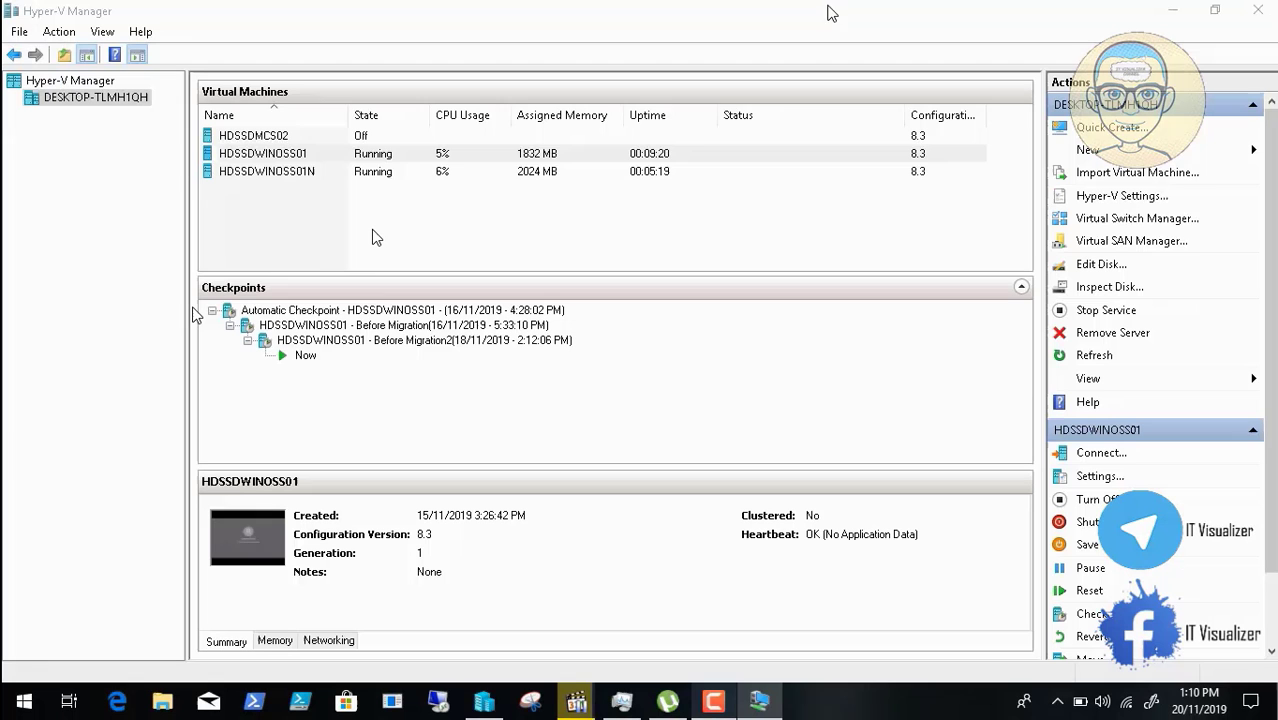
Step: Connect to HDSSDWINOSS01N and dismiss the display size prompt
right_click(290, 172)
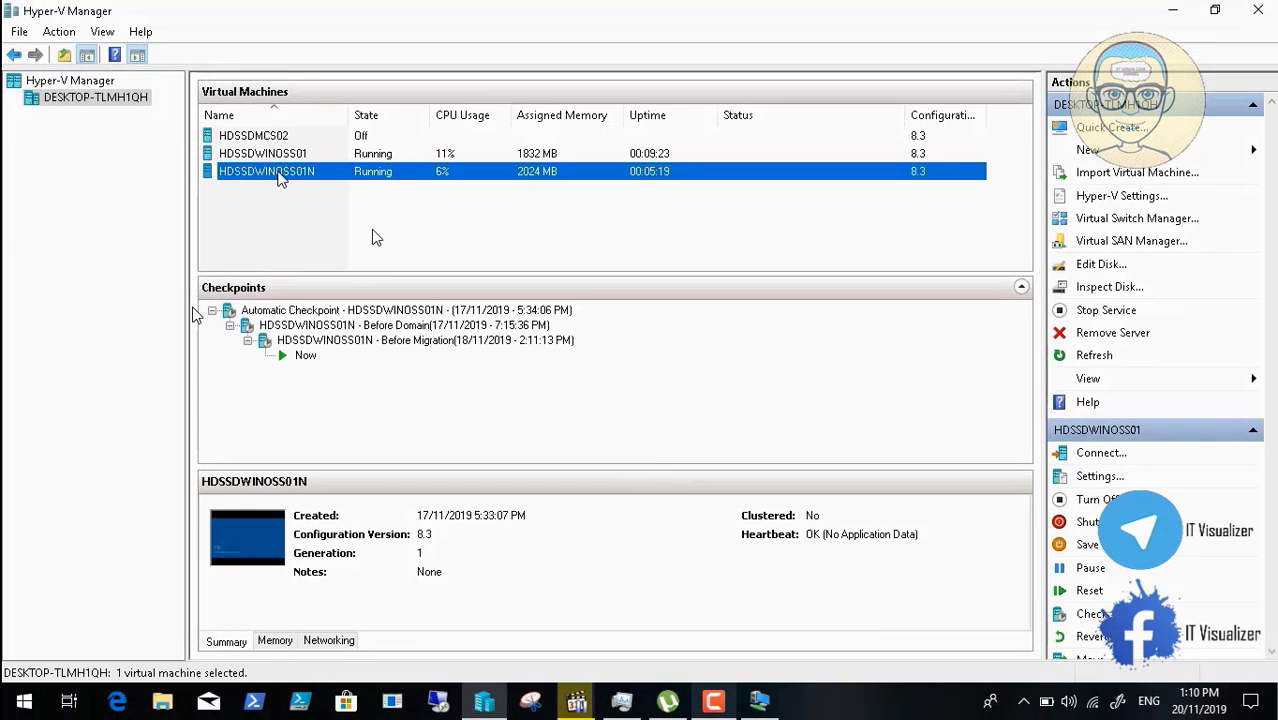
left_click(312, 186)
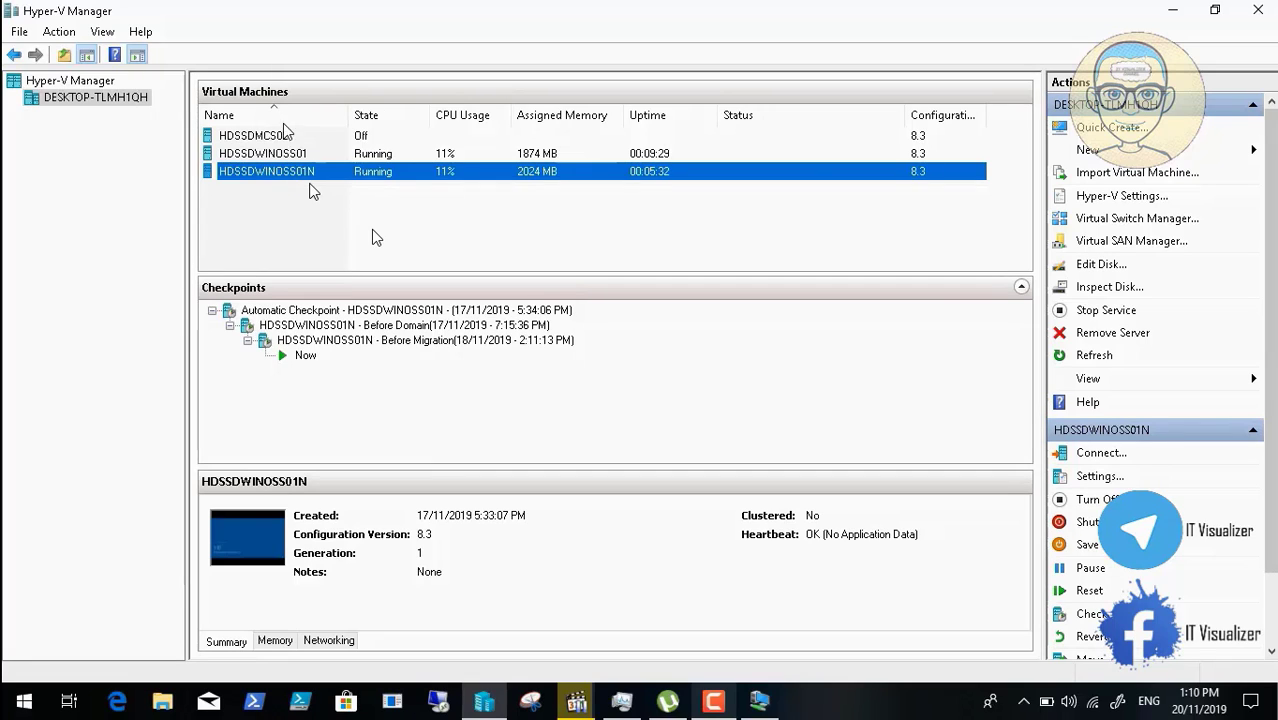
double_click(282, 168)
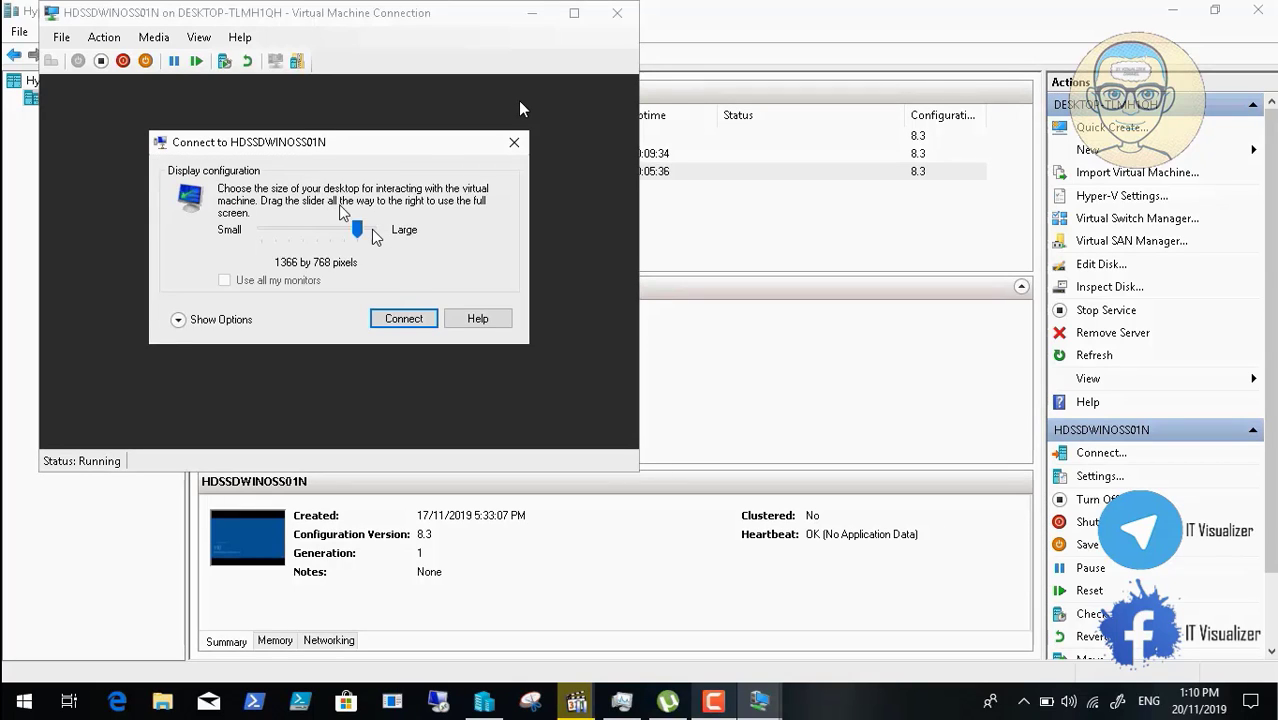
left_click(510, 145)
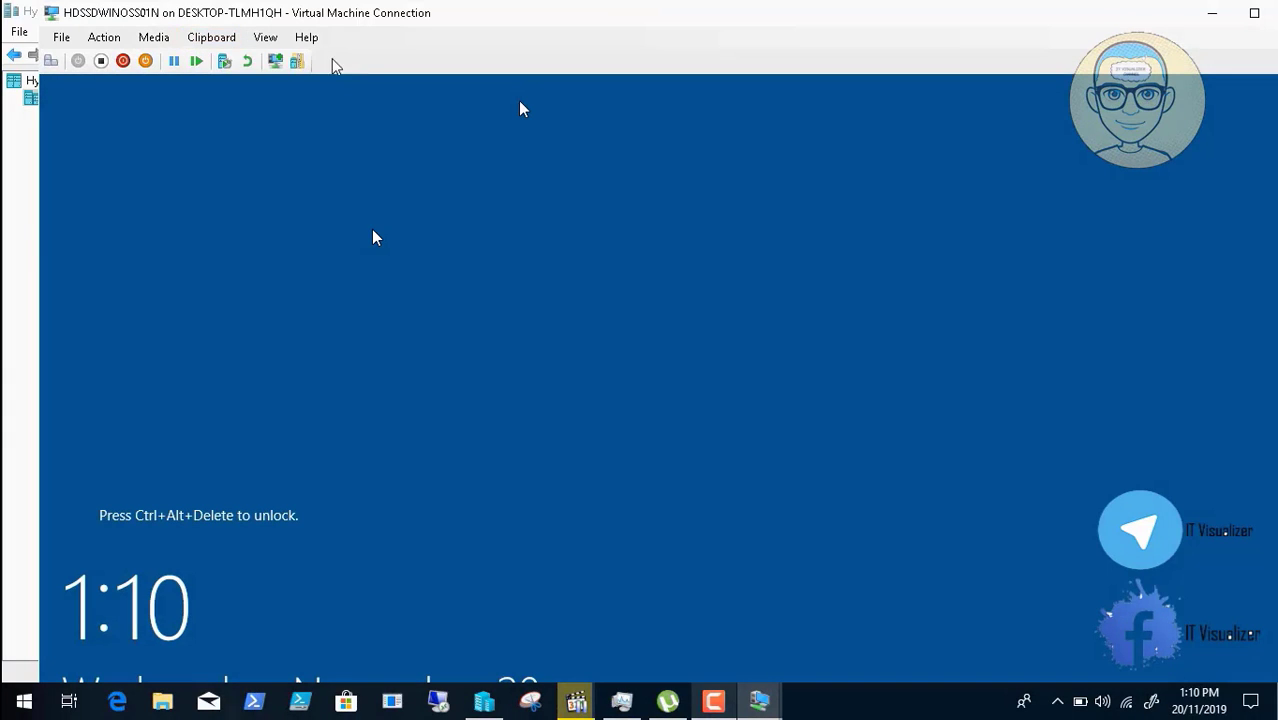
Step: Put the HDSSDWINOSS01N console in full screen and send Ctrl+Alt+Delete to reach the ENCOM logon notice
left_click(266, 40)
left_click(277, 57)
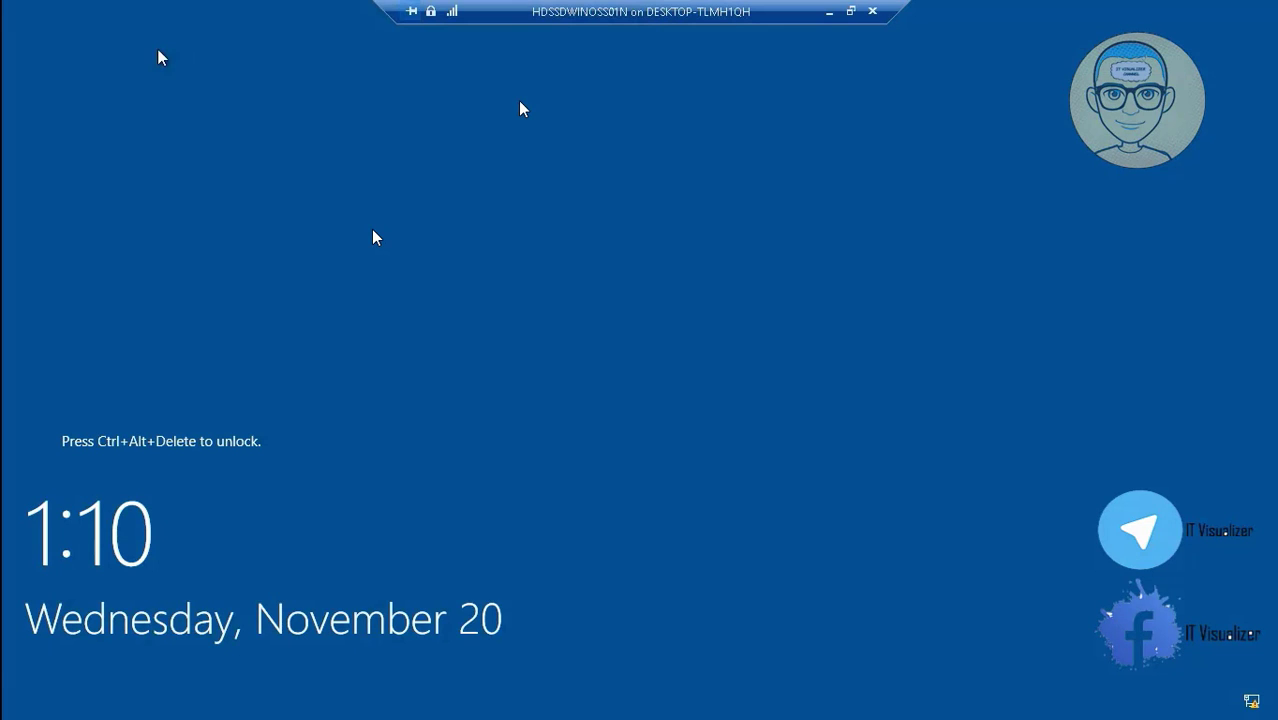
left_click(851, 11)
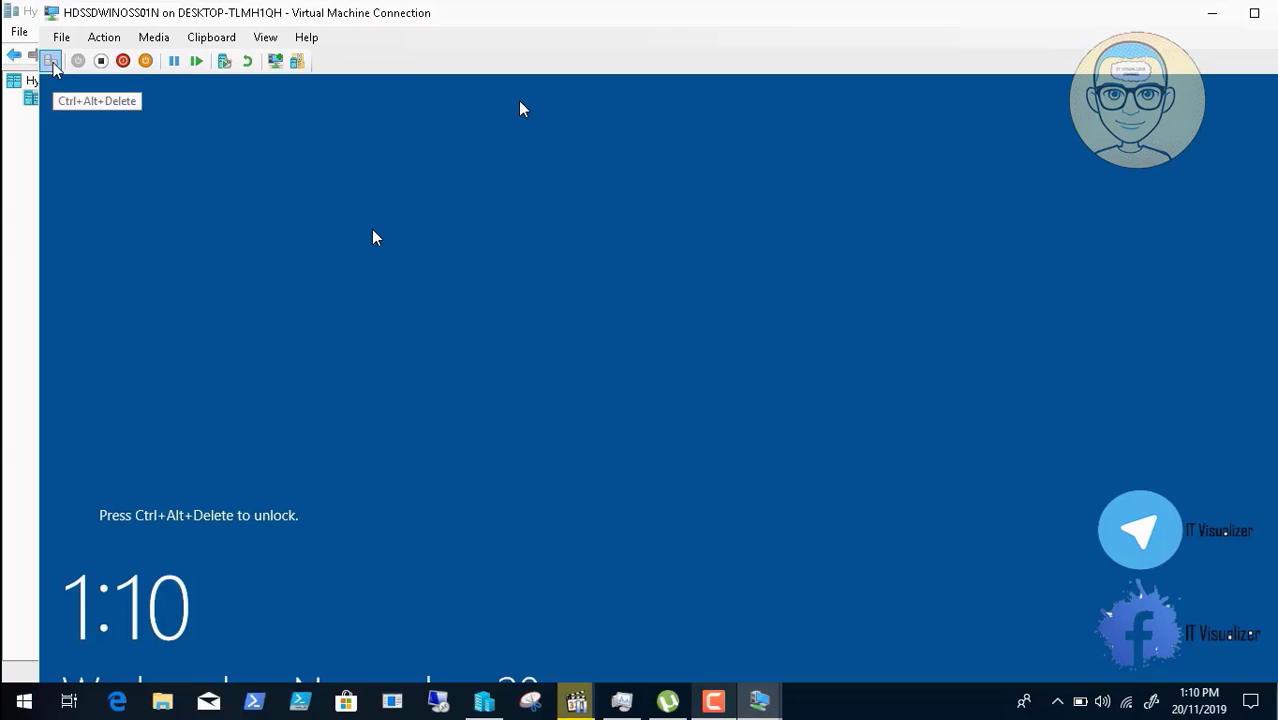
left_click(263, 40)
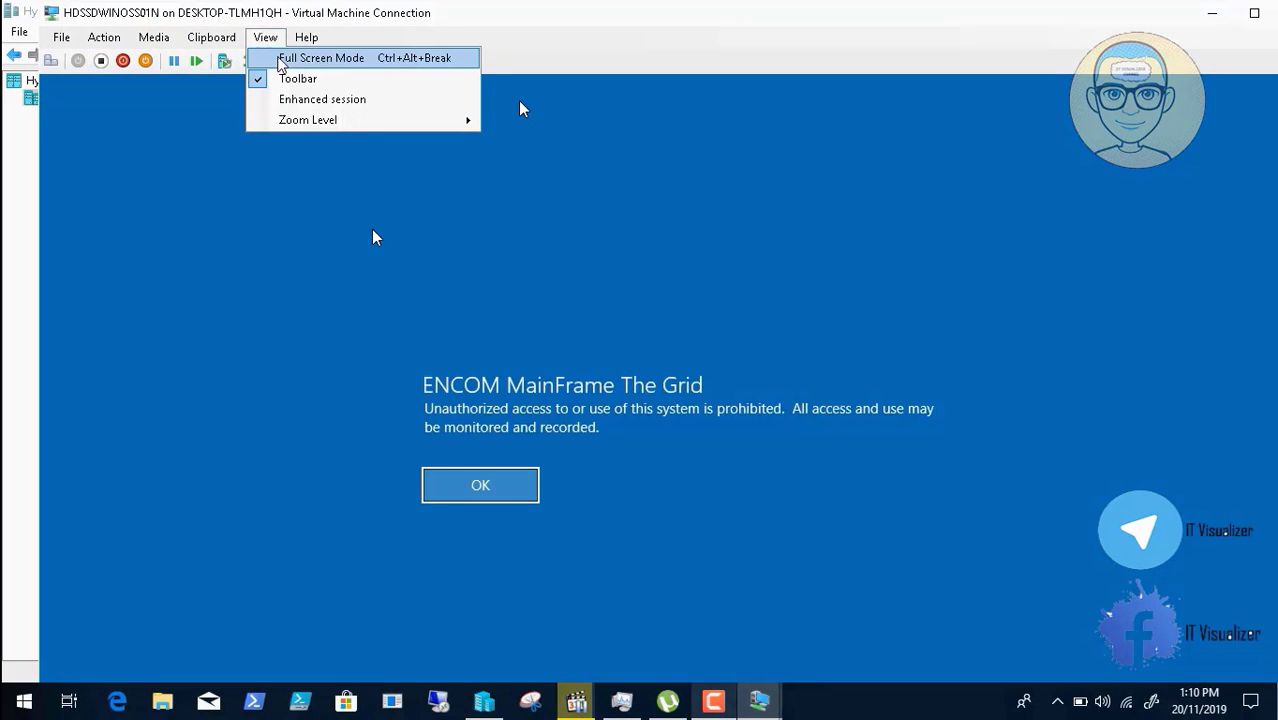
left_click(285, 55)
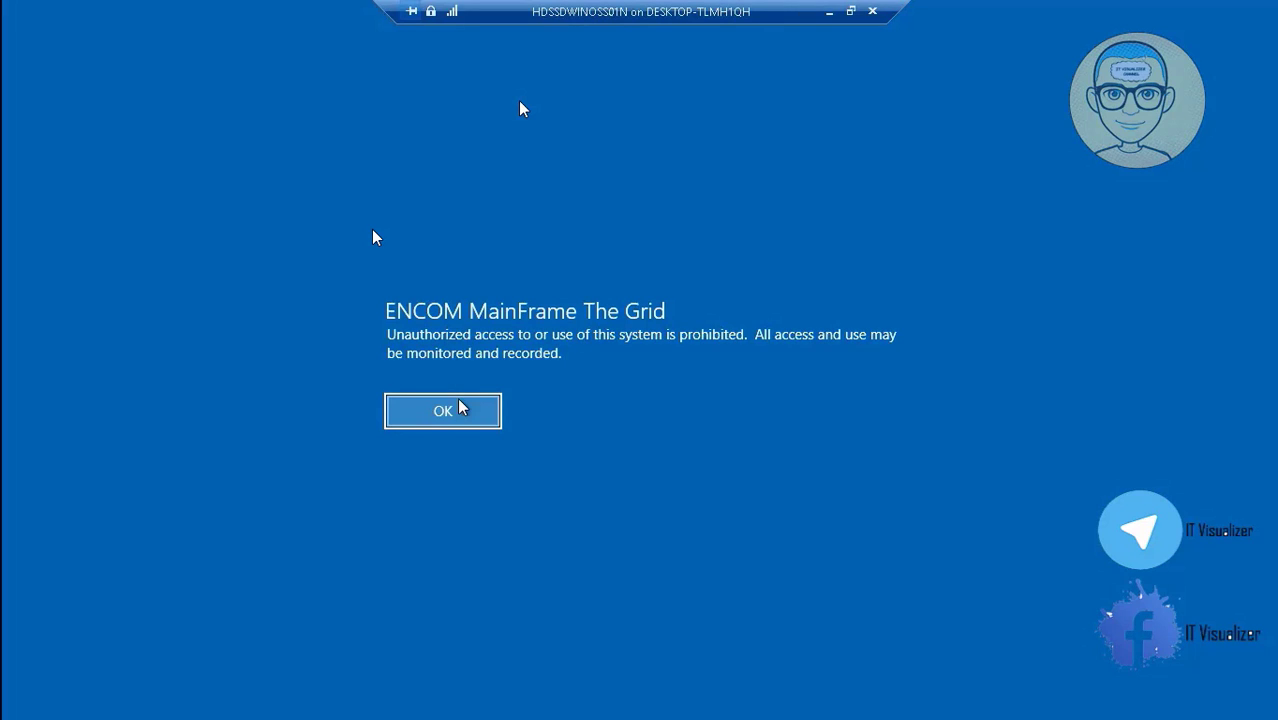
Step: Accept the ENCOM notice, sign in with the domain user name and password, then minimize the console
left_click(462, 409)
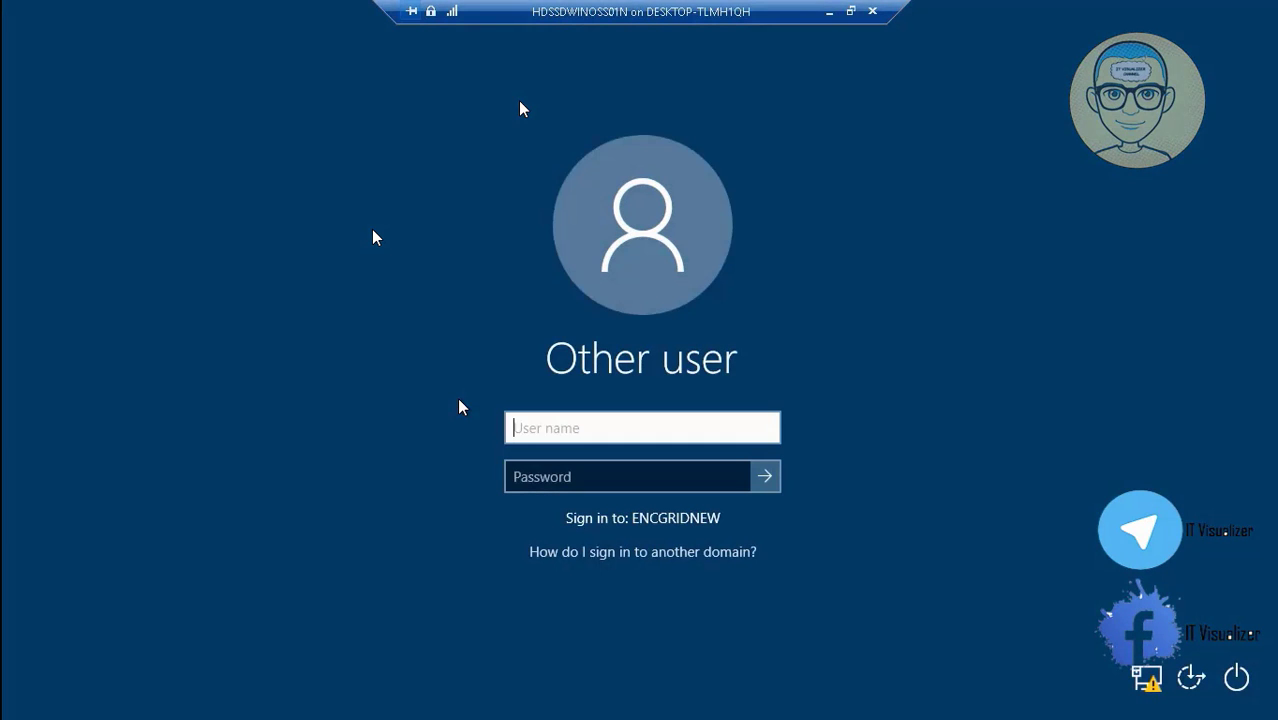
type("krao")
key("Tab")
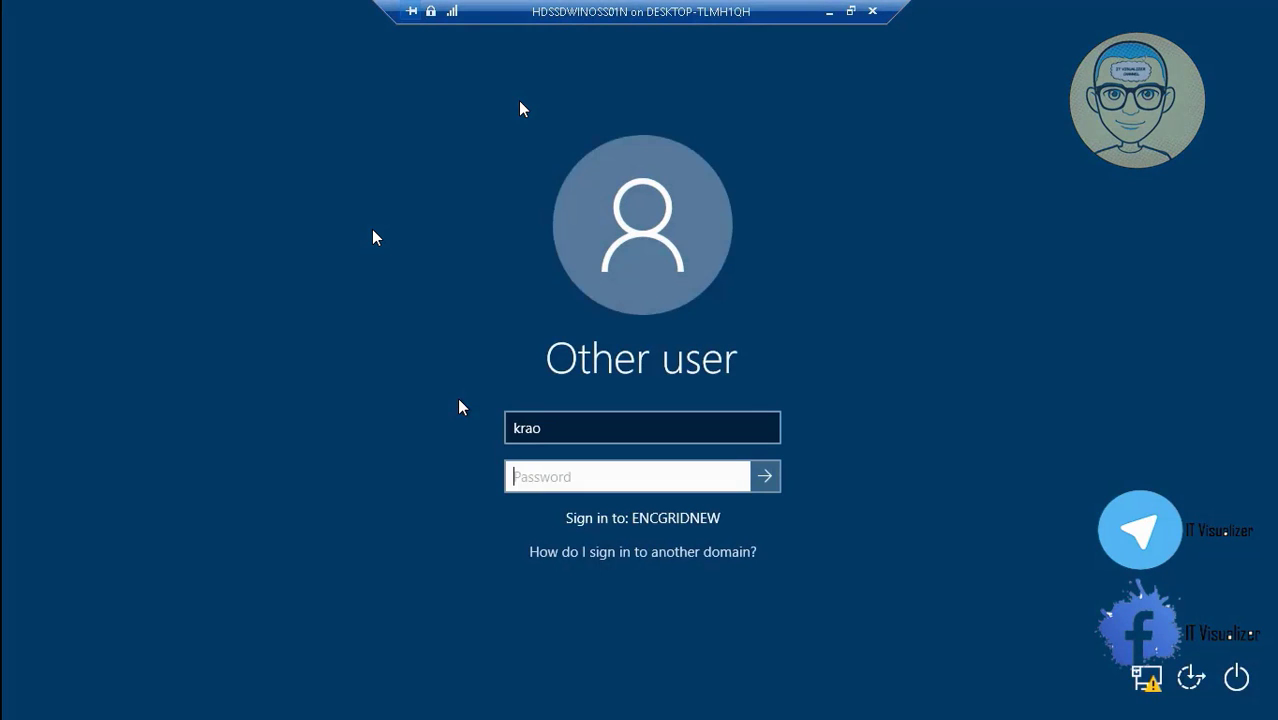
type("***********")
key("Return")
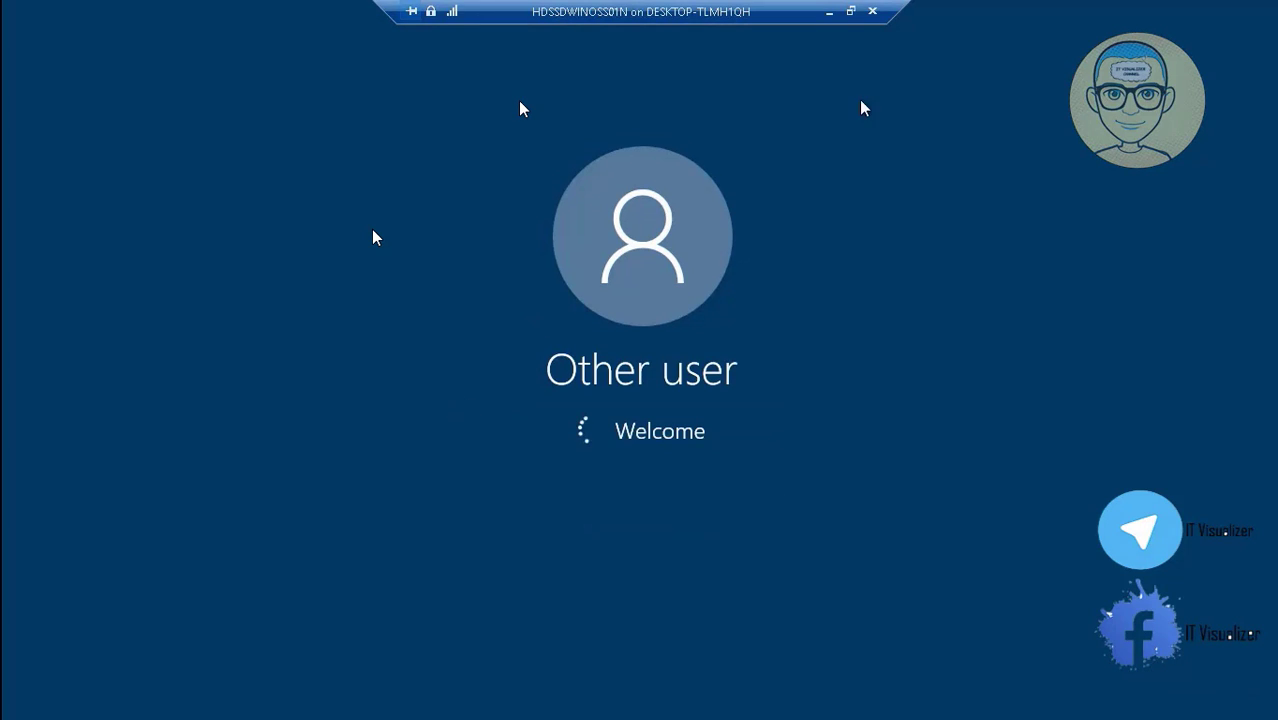
left_click(829, 12)
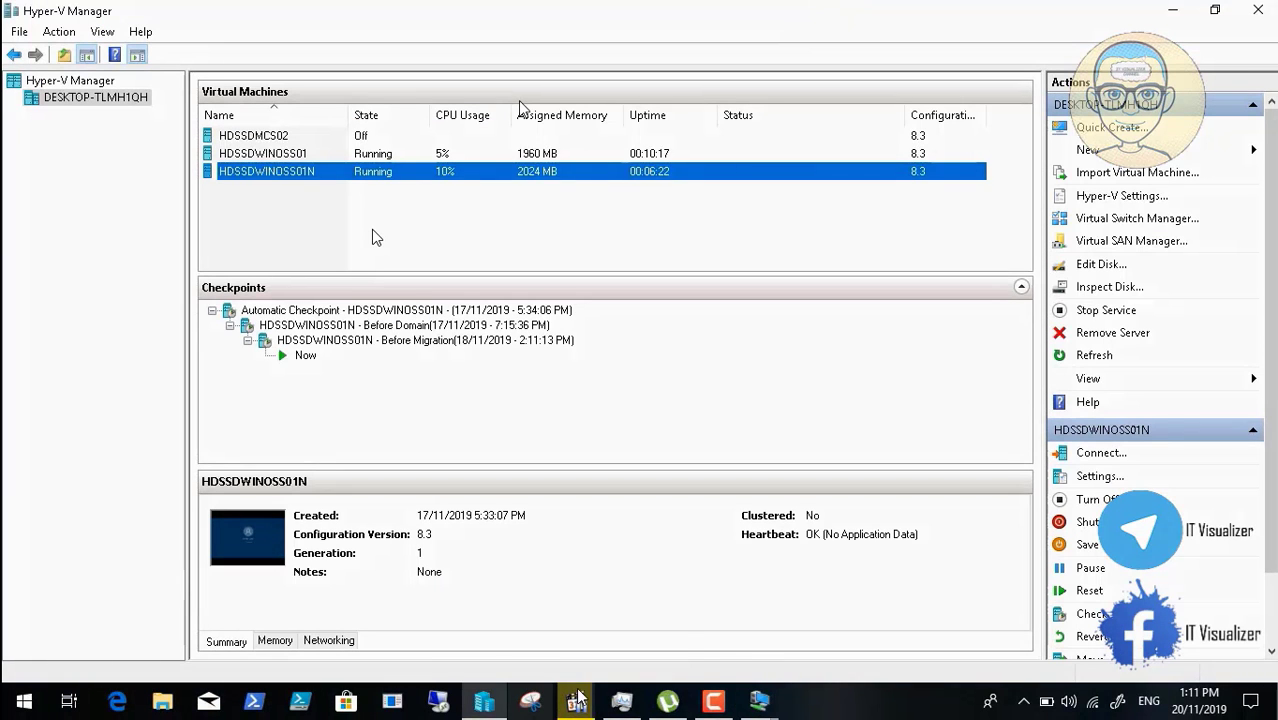
Step: Check HDSSDWINOSS01's desktop and select its Grid Controller shortcut, then look at HDSSDWINOSS01N's console
left_click(759, 700)
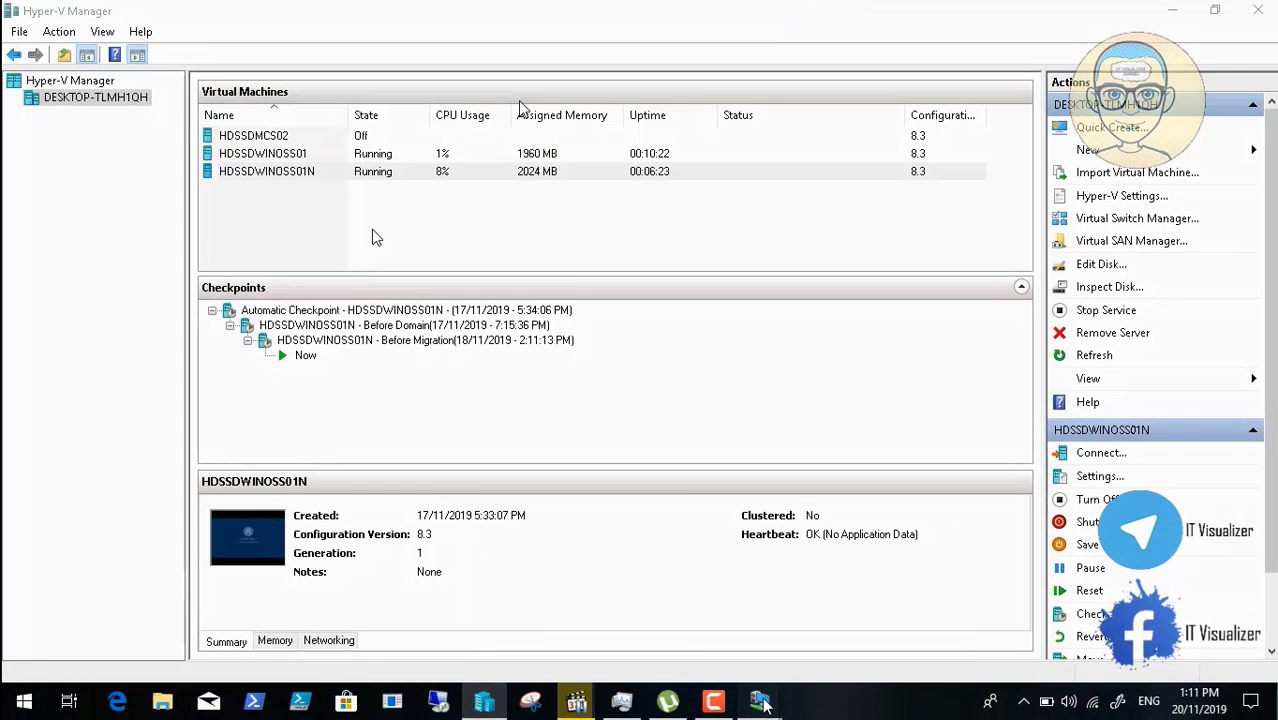
left_click(674, 641)
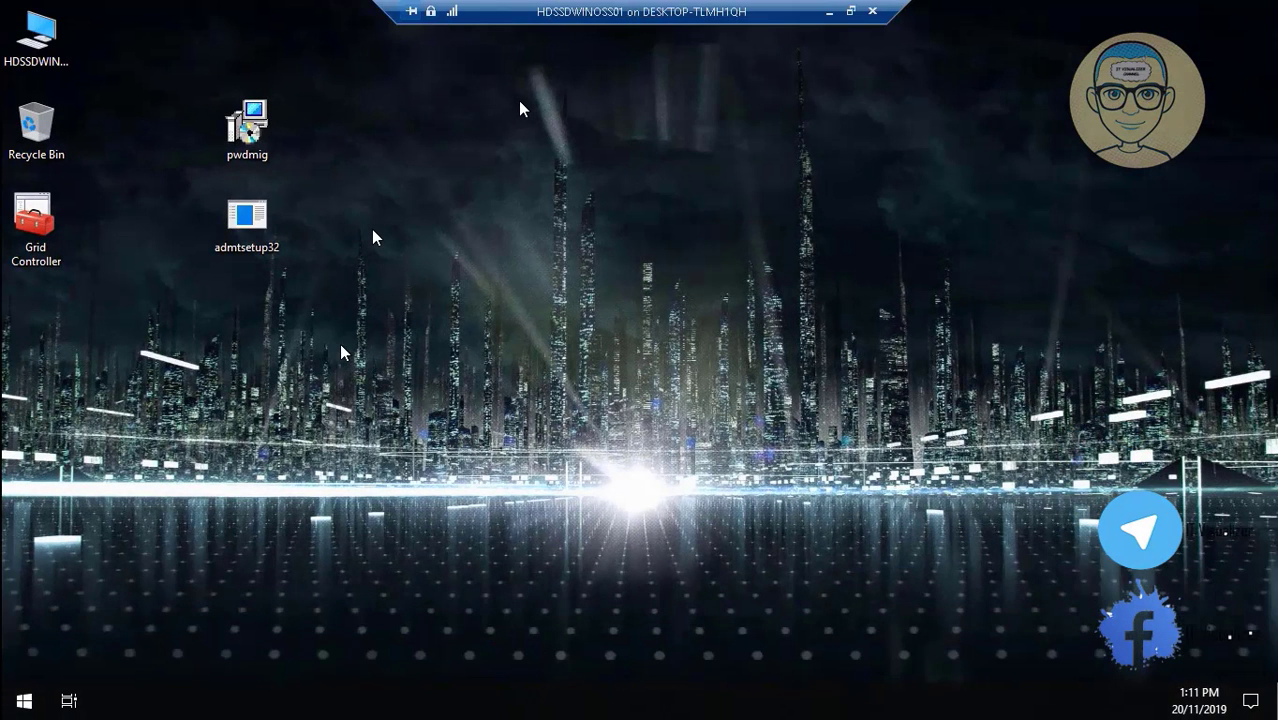
left_click(40, 222)
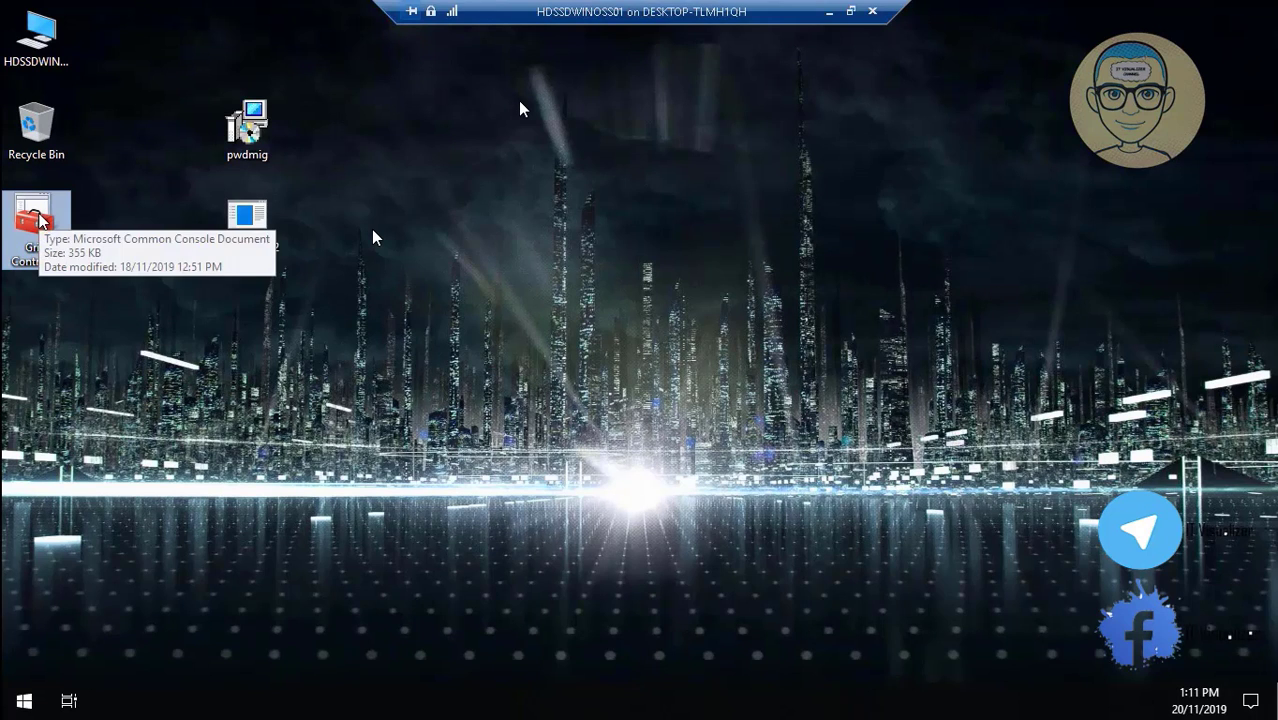
left_click(826, 10)
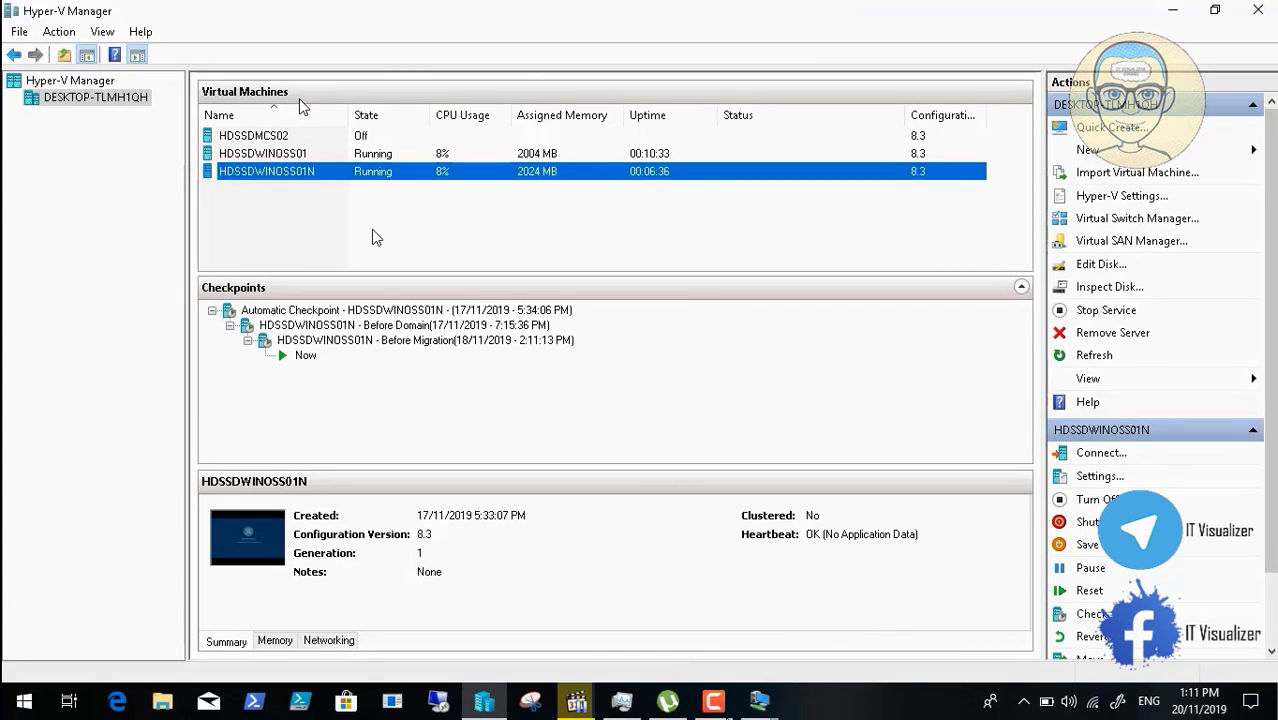
left_click(759, 700)
left_click(830, 645)
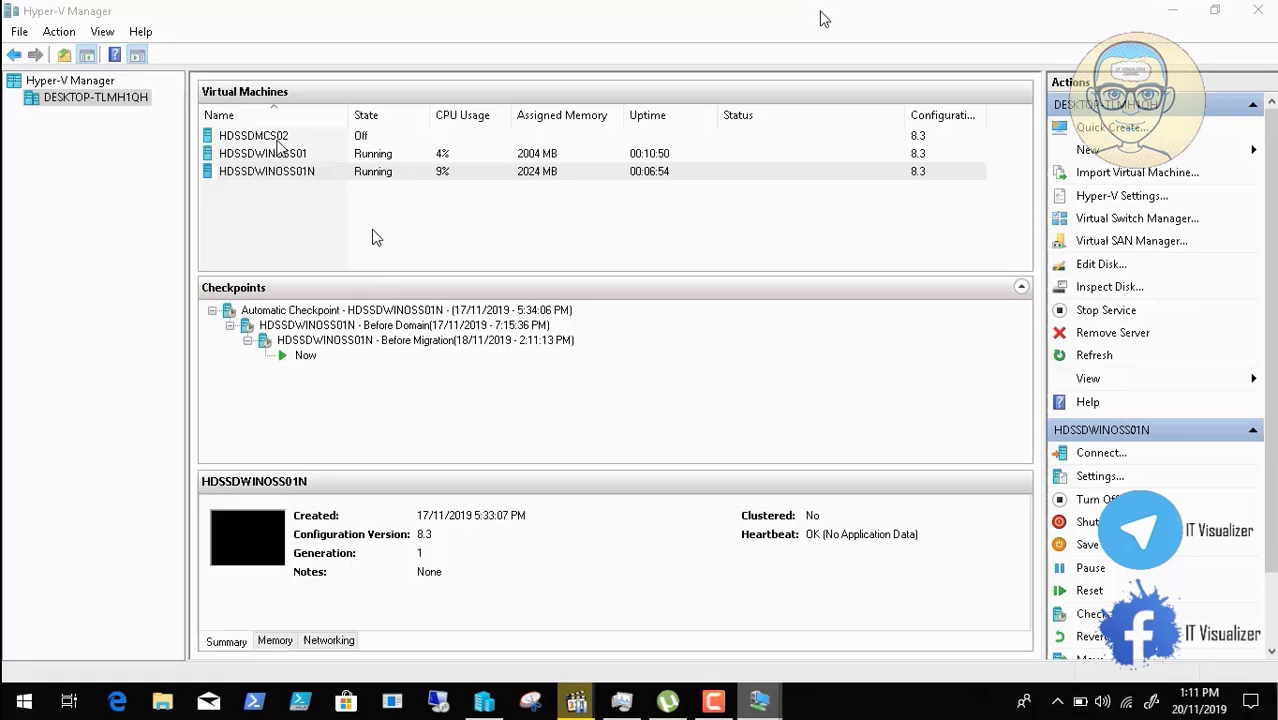
left_click(829, 11)
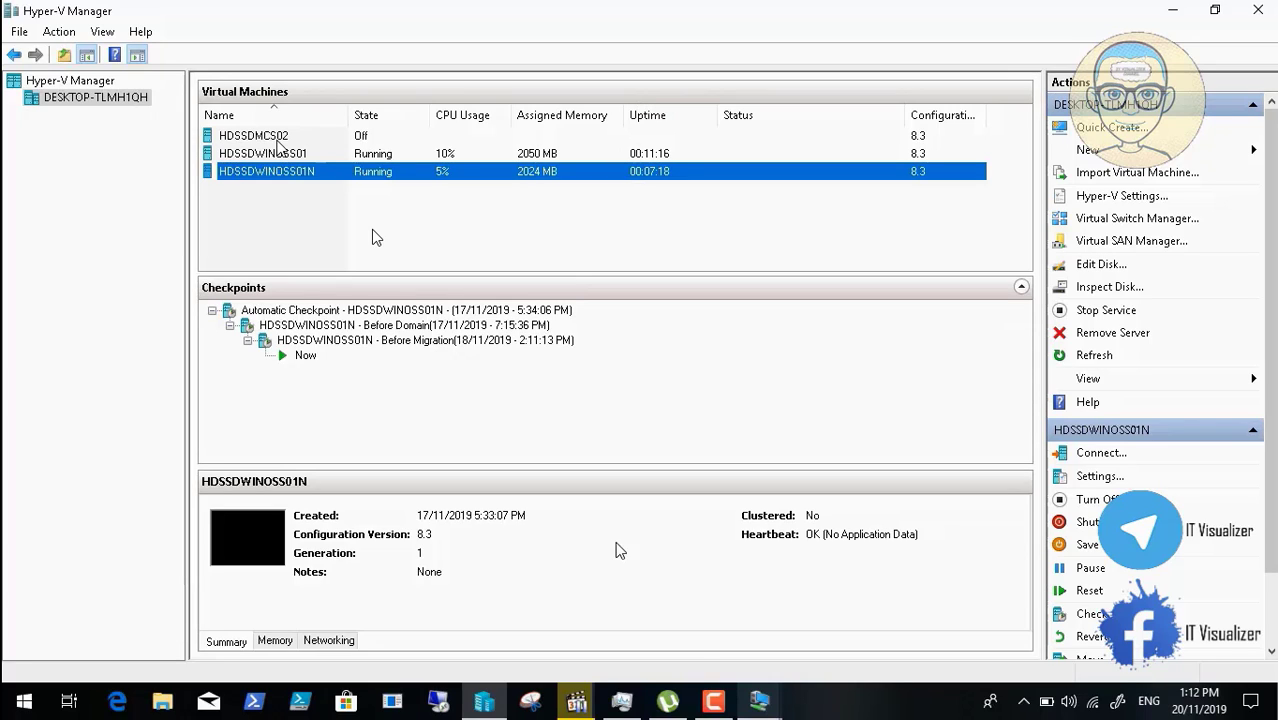
Step: Revisit both consoles until HDSSDWINOSS01N's desktop shows admtsetup32 and pwdmig, then minimize it
left_click(760, 702)
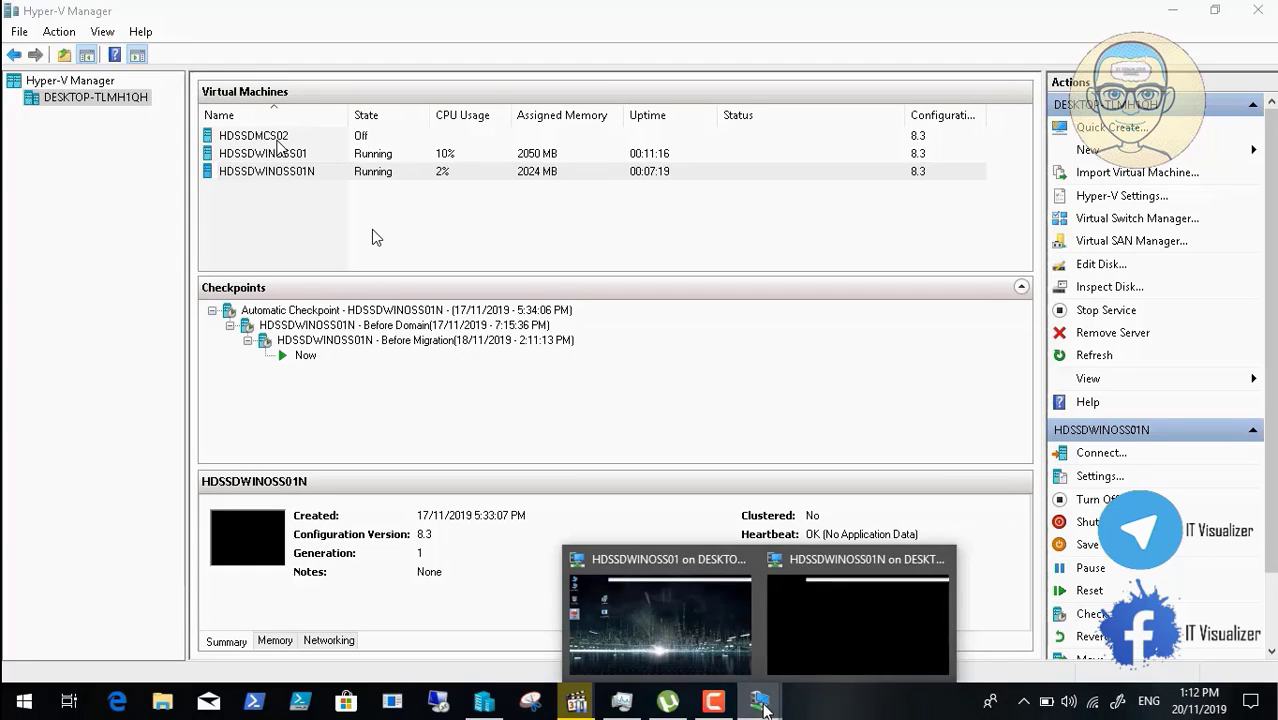
left_click(678, 626)
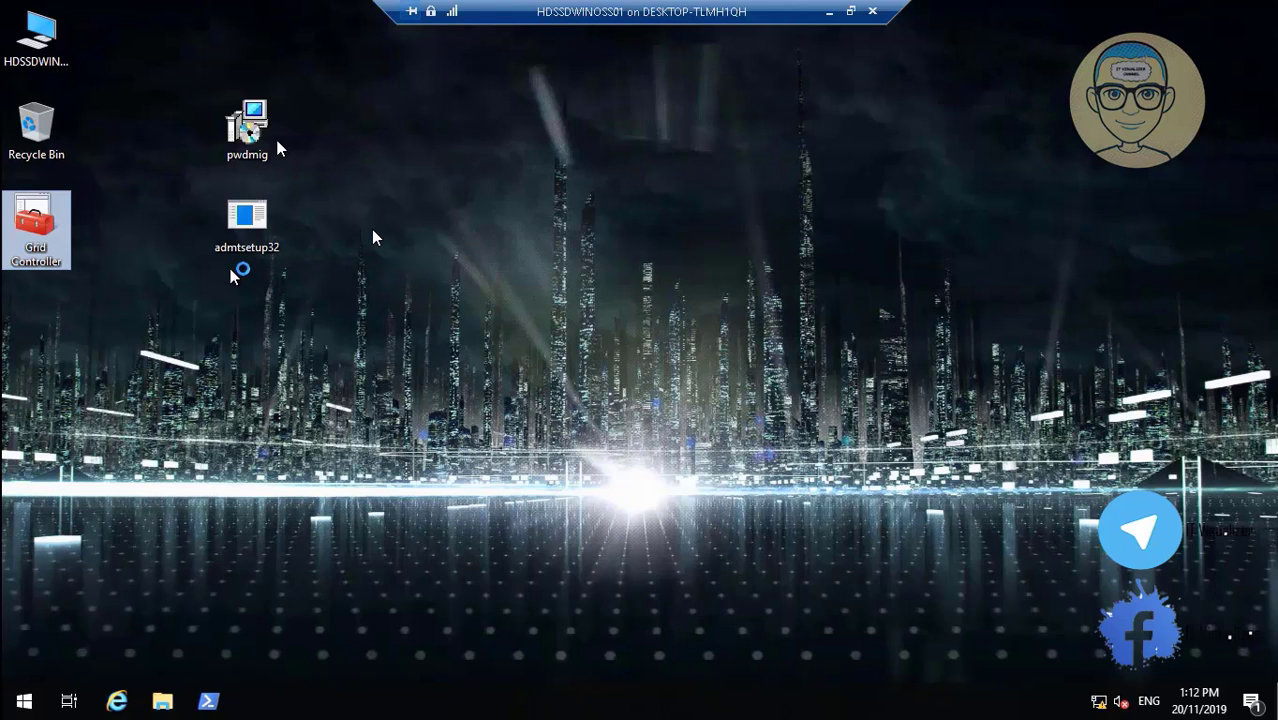
left_click(829, 12)
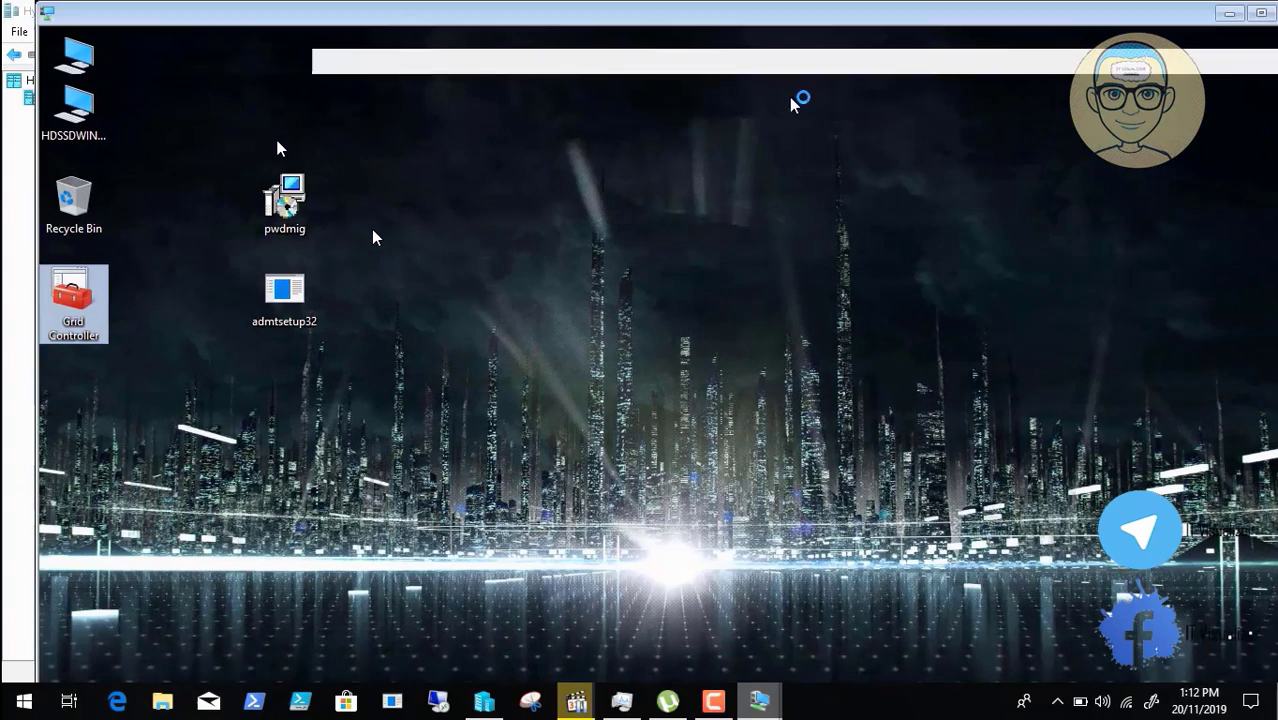
left_click(760, 695)
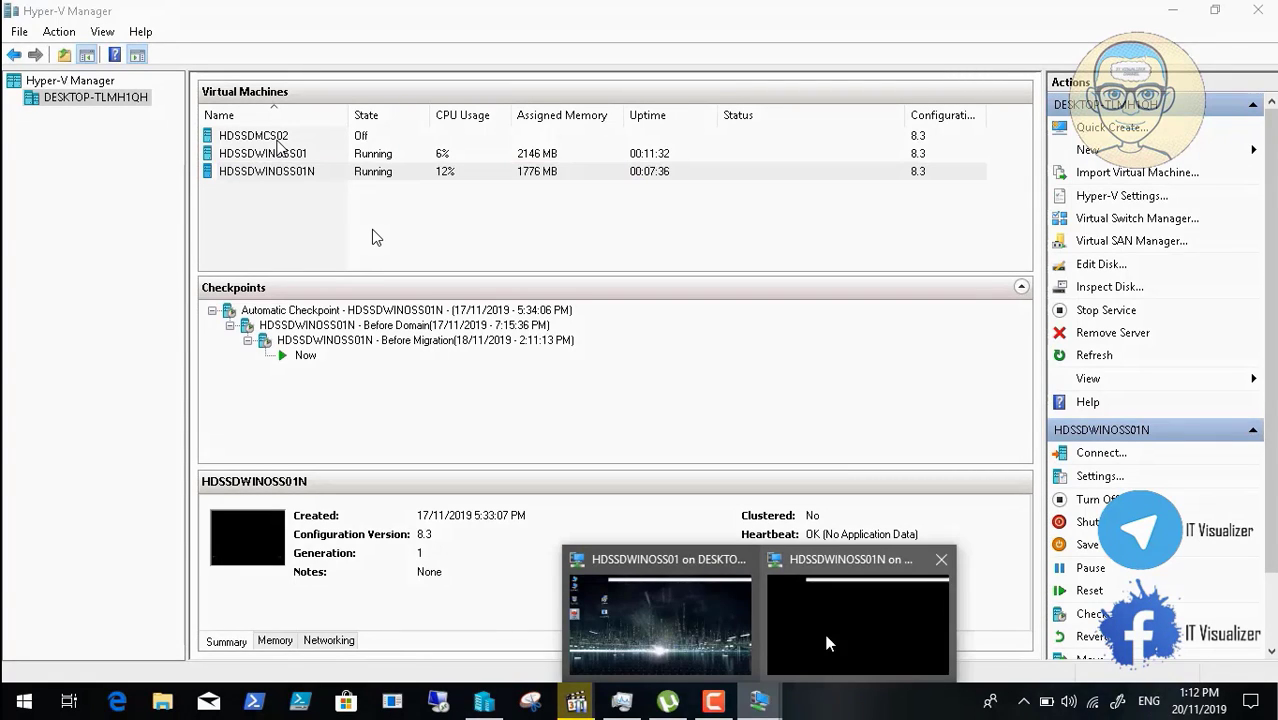
left_click(838, 619)
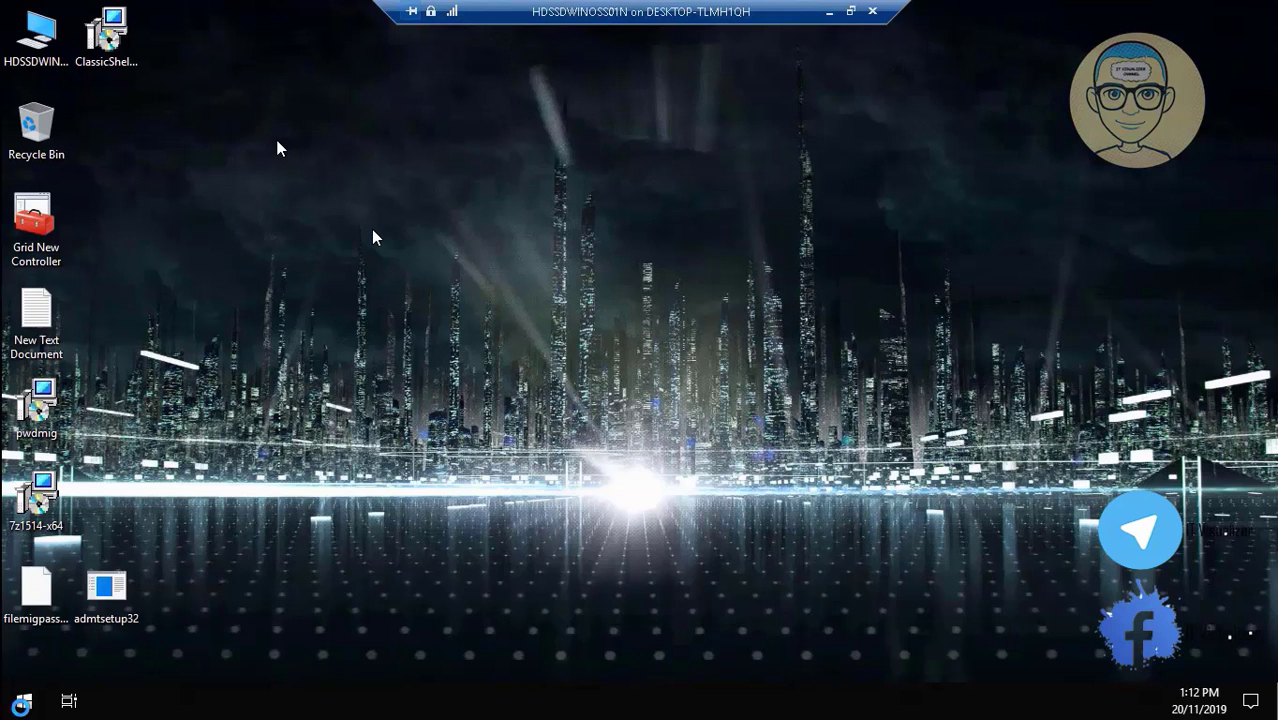
left_click(828, 11)
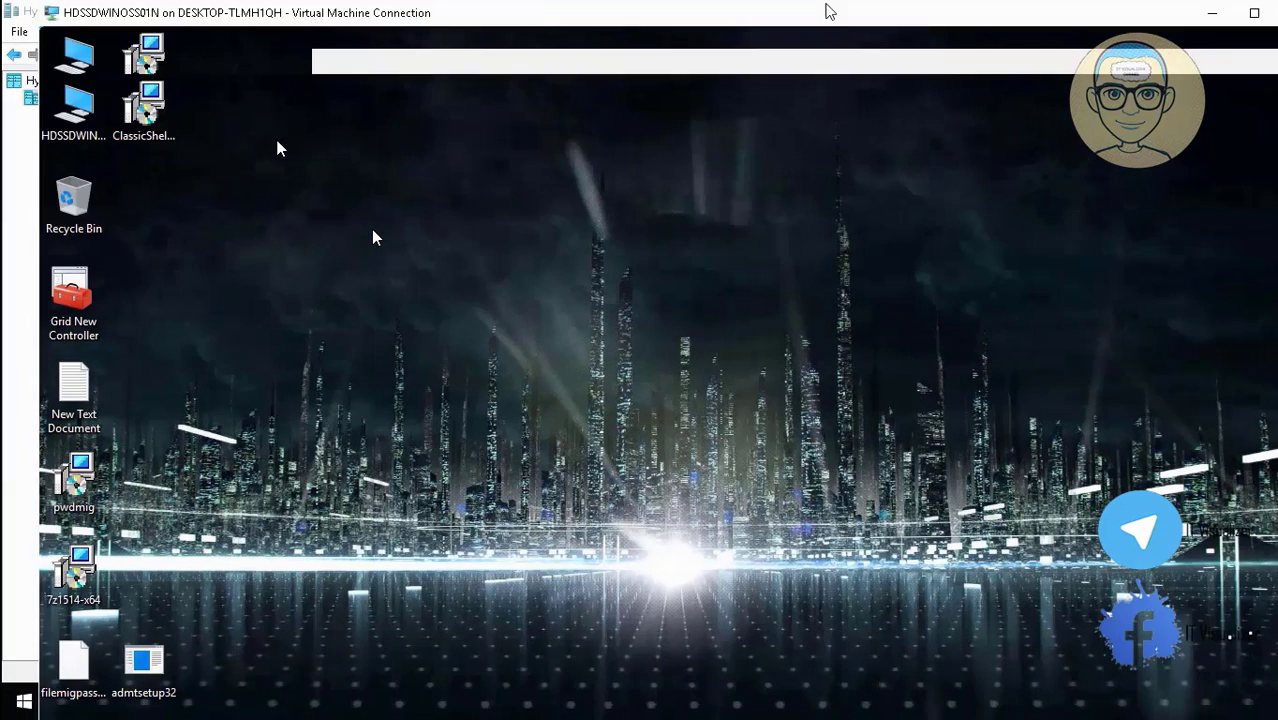
Step: On HDSSDWINOSS01, list the six running SQL Server services in the Grid Controller console
mouse_move(760, 703)
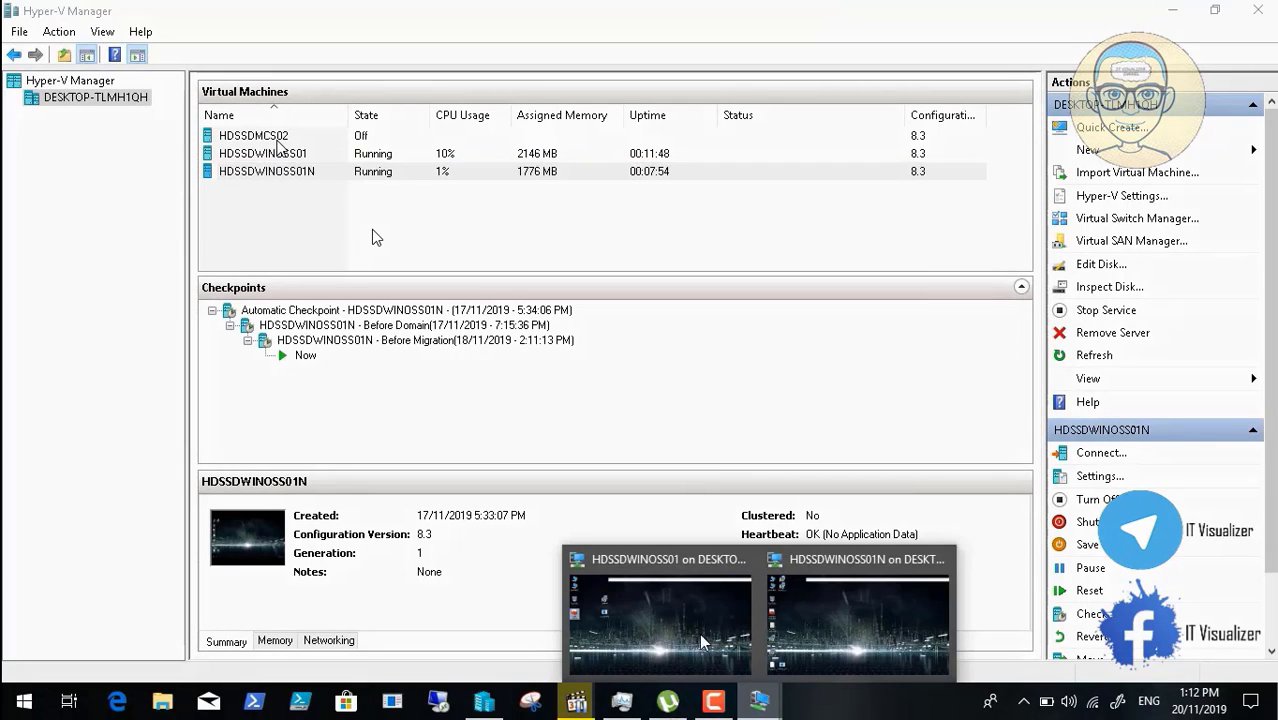
left_click(676, 613)
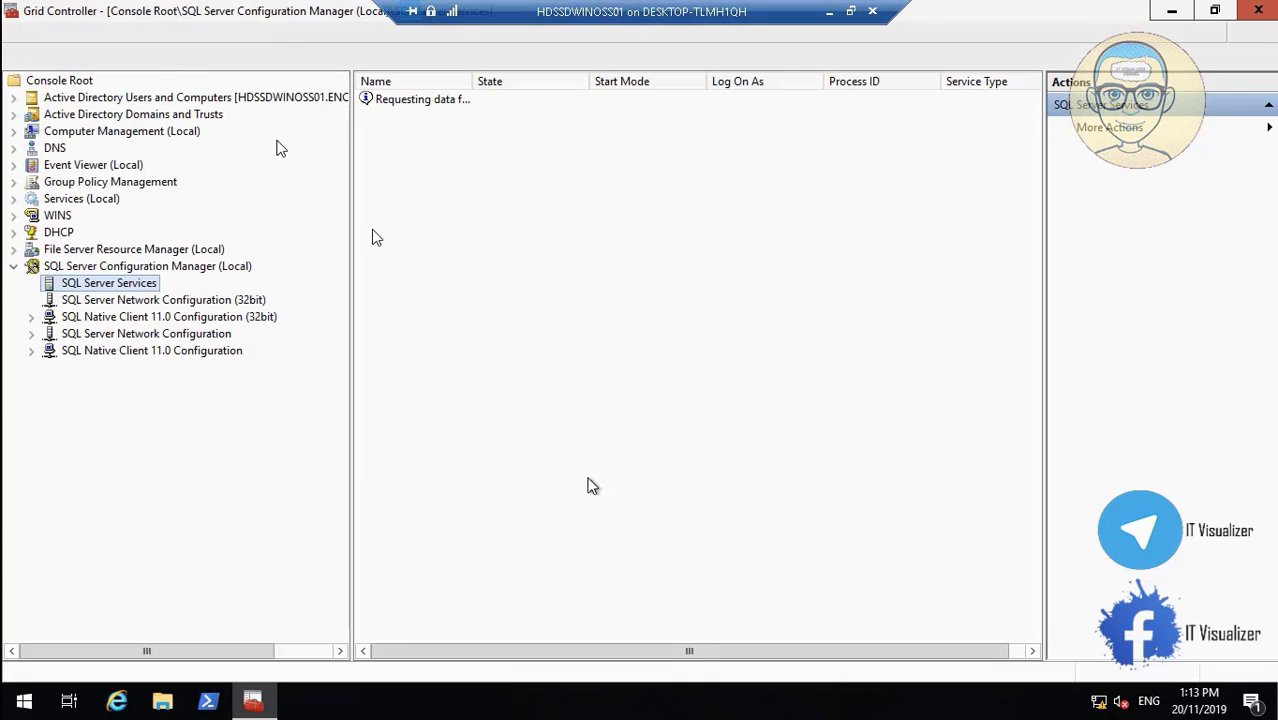
left_click(13, 231)
left_click(55, 265)
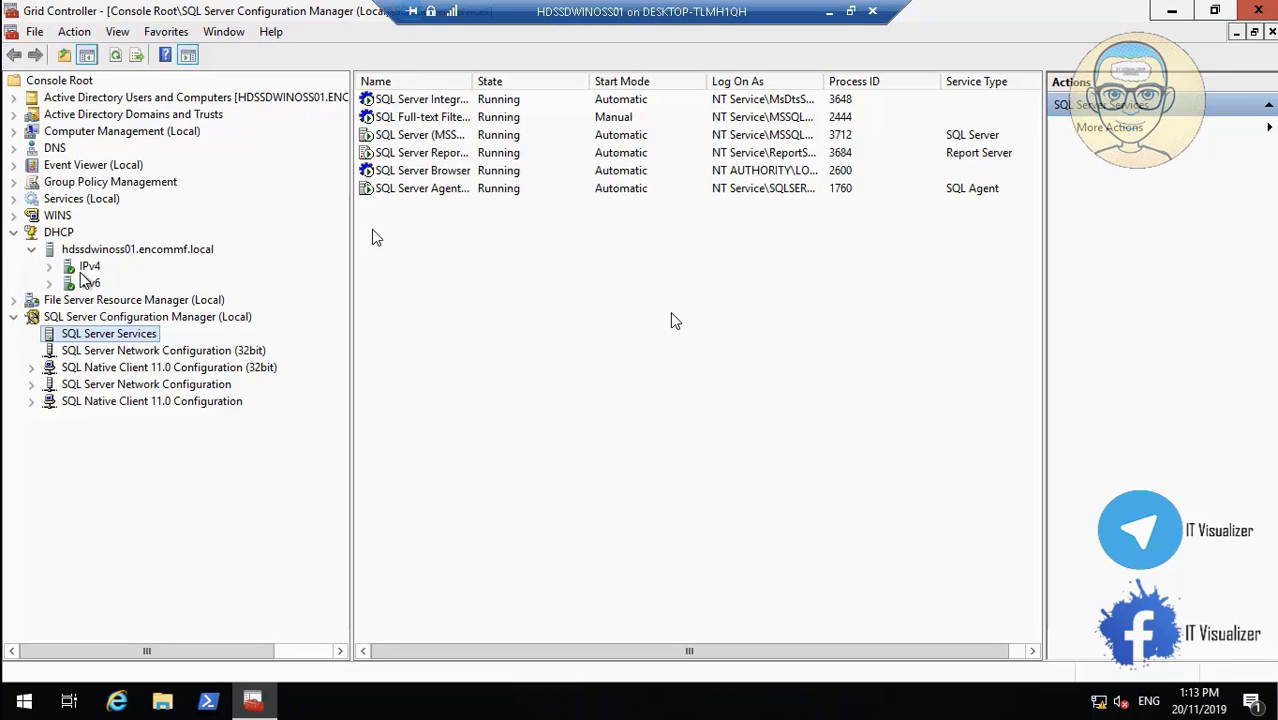
mouse_move(208, 658)
Step: Skip ahead in the recording to the scope's 006 DNS Servers option listing 10.0.1.20
mouse_move(265, 456)
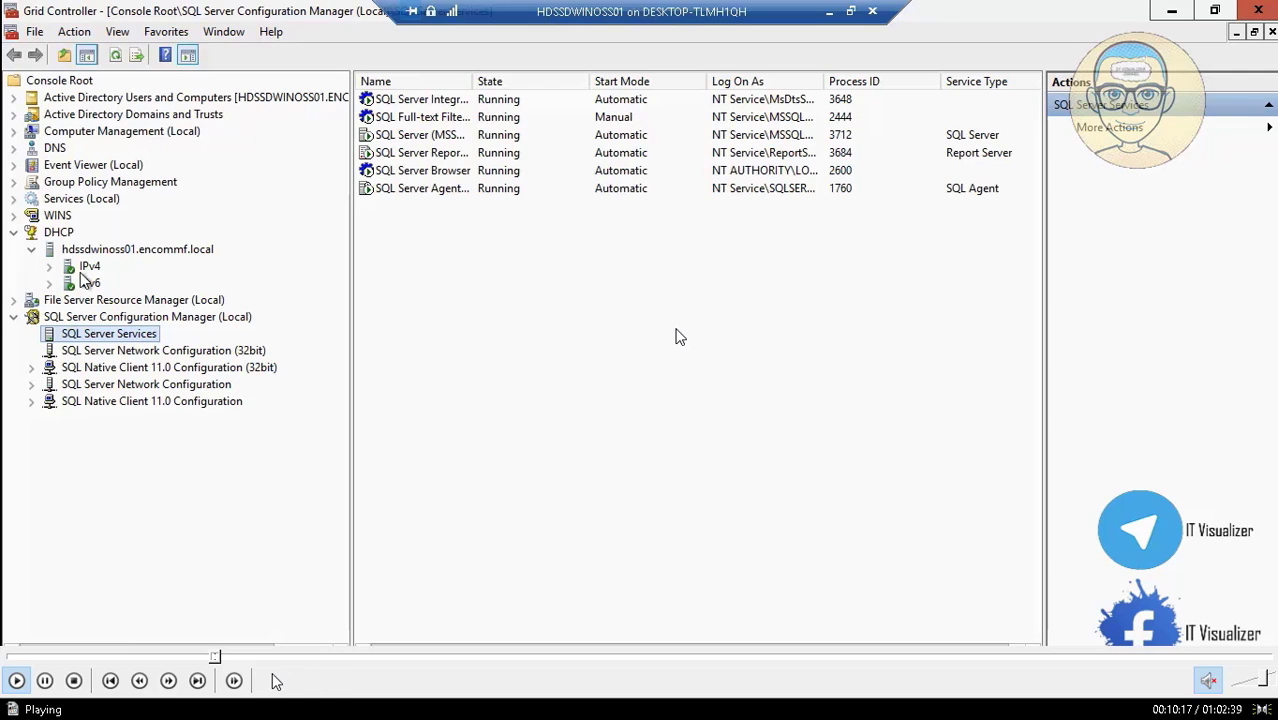
left_click(222, 660)
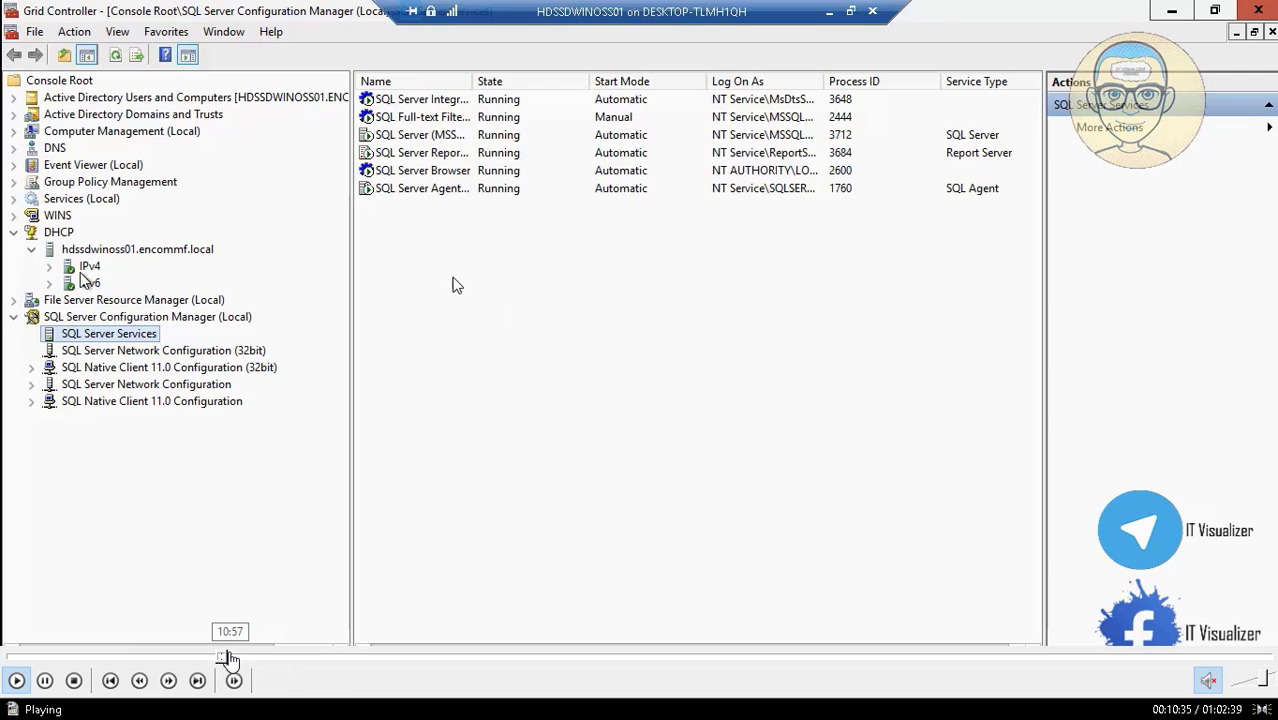
left_click(239, 658)
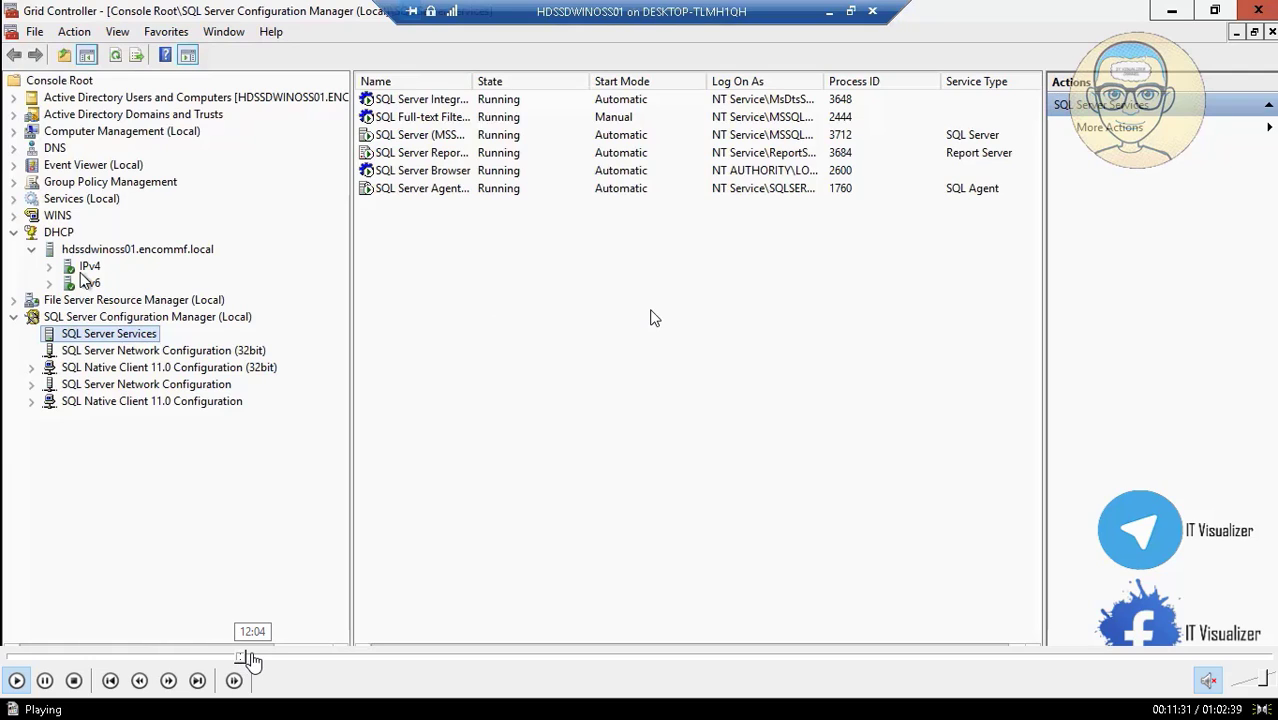
left_click(267, 658)
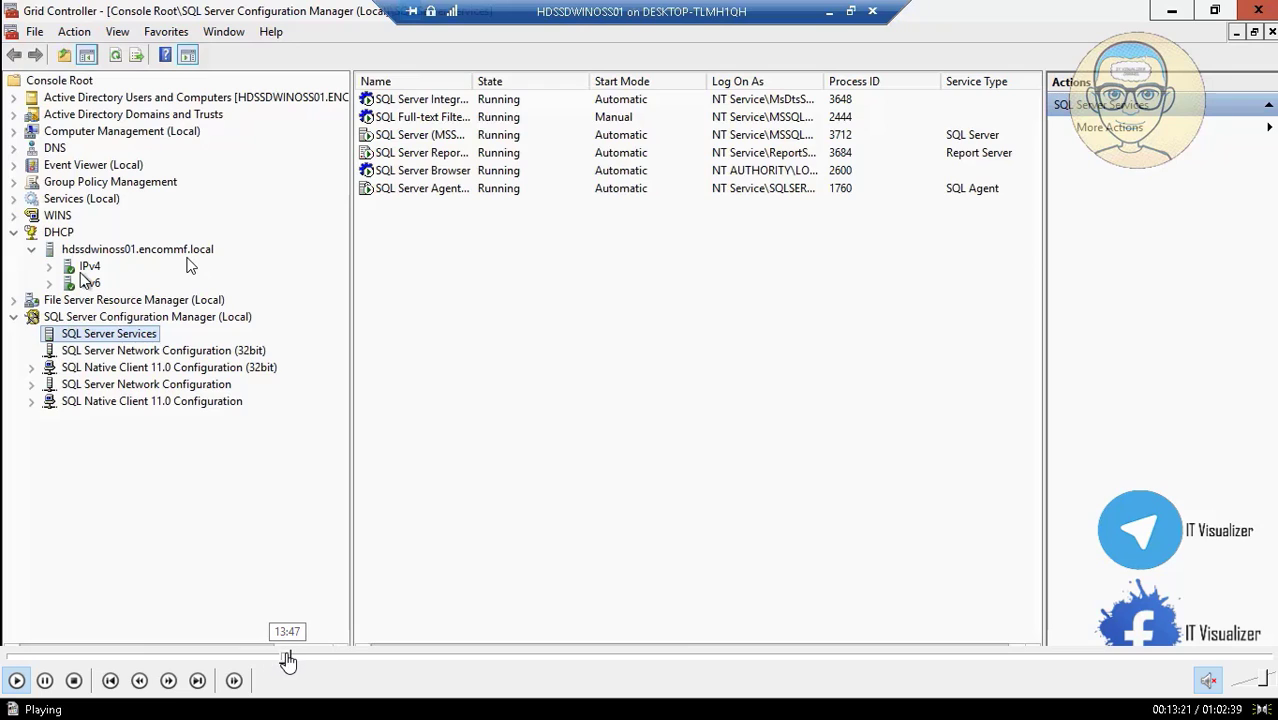
left_click(285, 659)
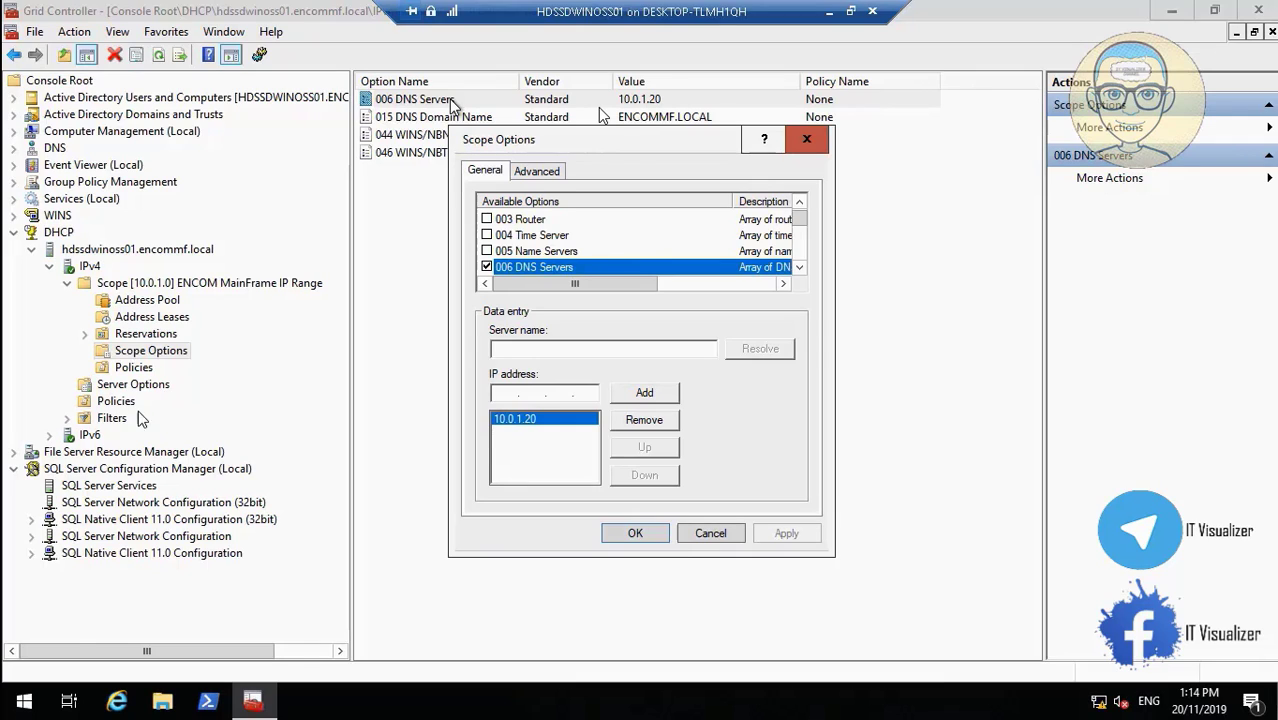
Step: Skip the recording past adding 10.0.1.21 as a second DNS server
mouse_move(80, 660)
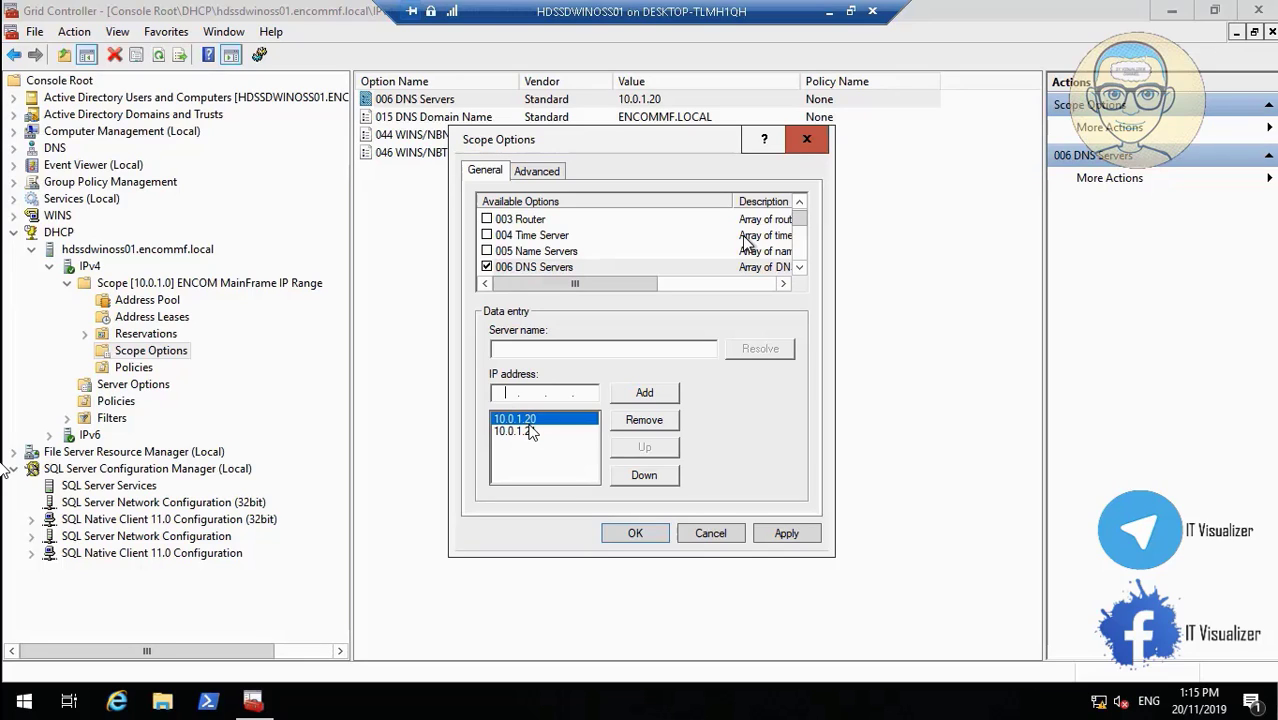
mouse_move(8, 468)
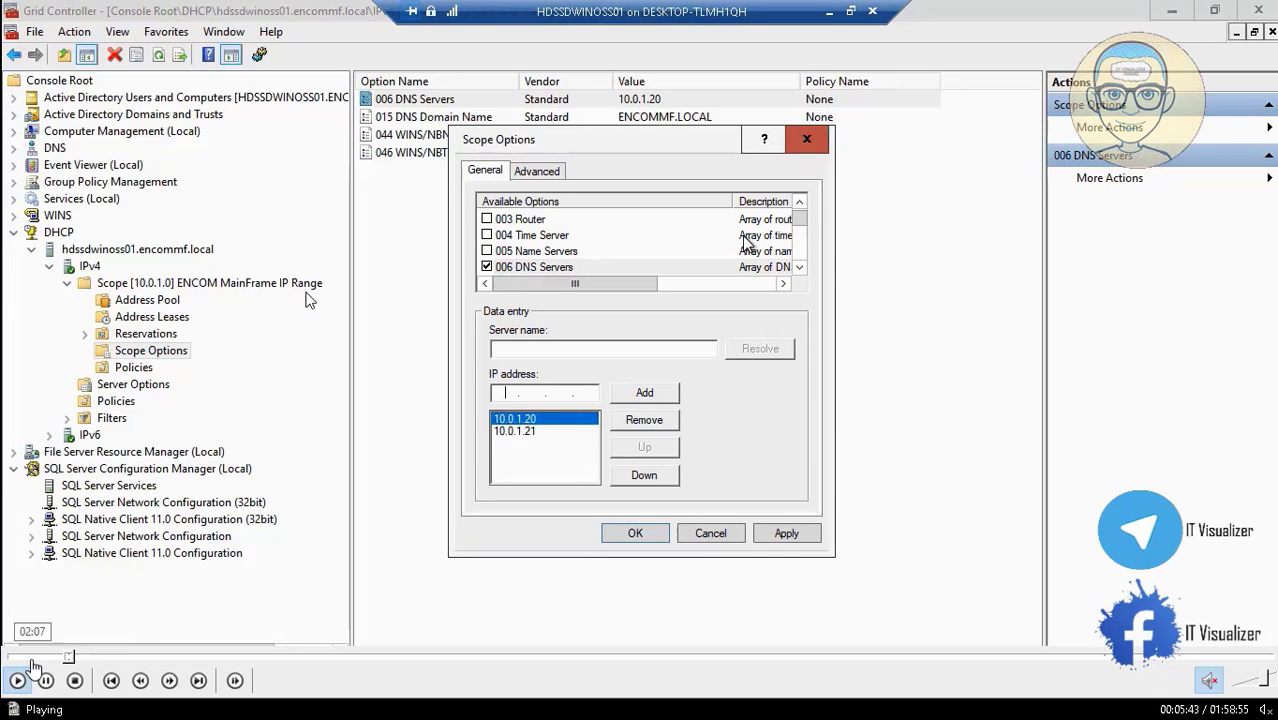
left_click_drag(70, 660, 80, 660)
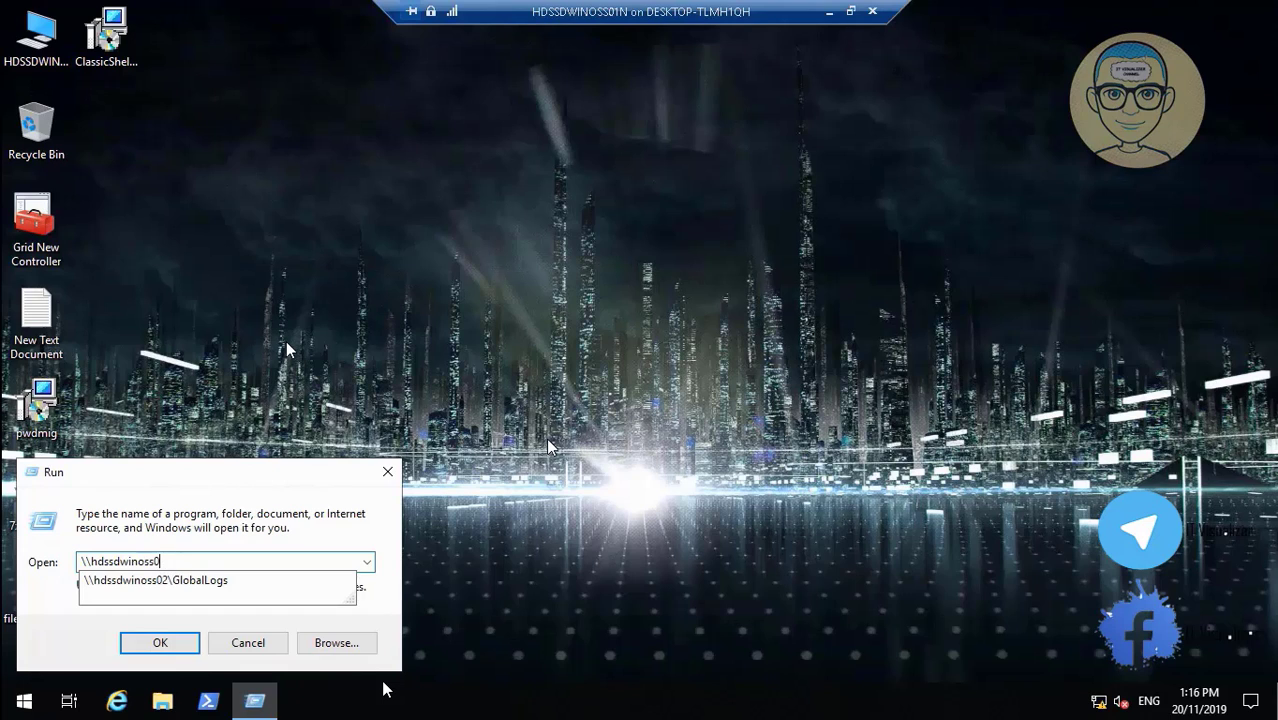
Step: Open the \\hdssdwinoss01\ share, then skip ahead past the shared folders view
type("1\\")
key("Return")
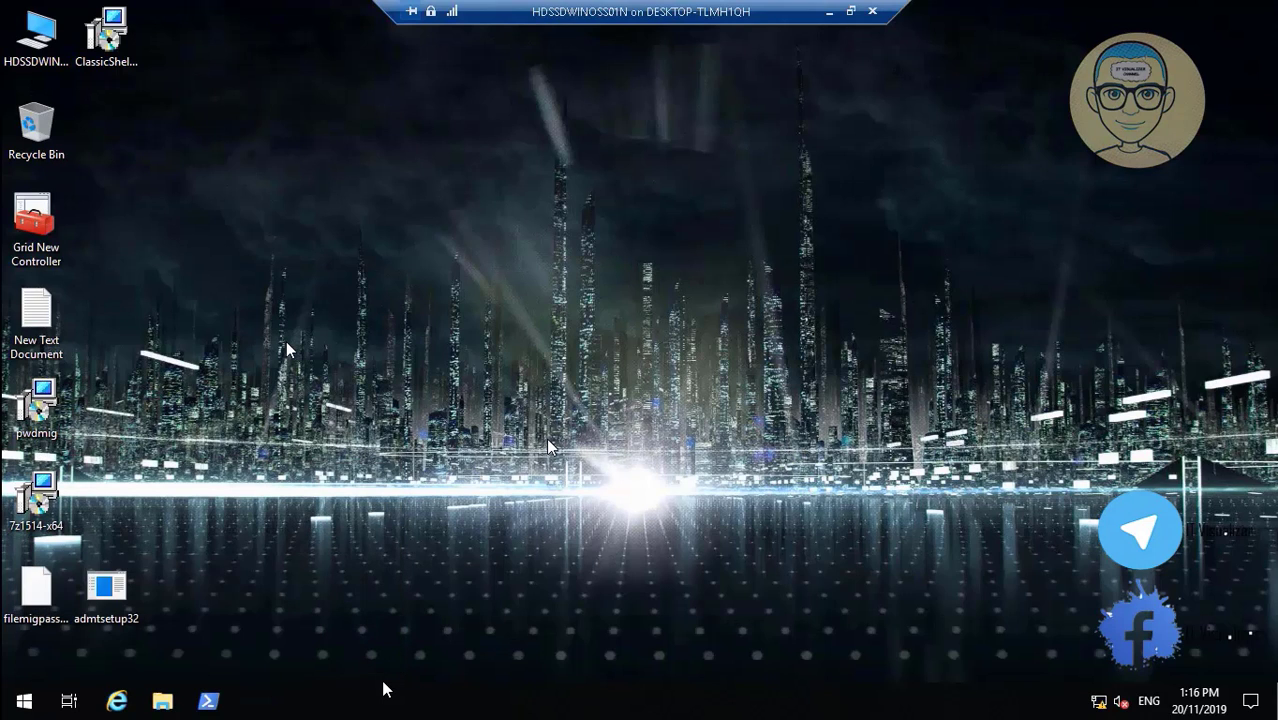
mouse_move(380, 688)
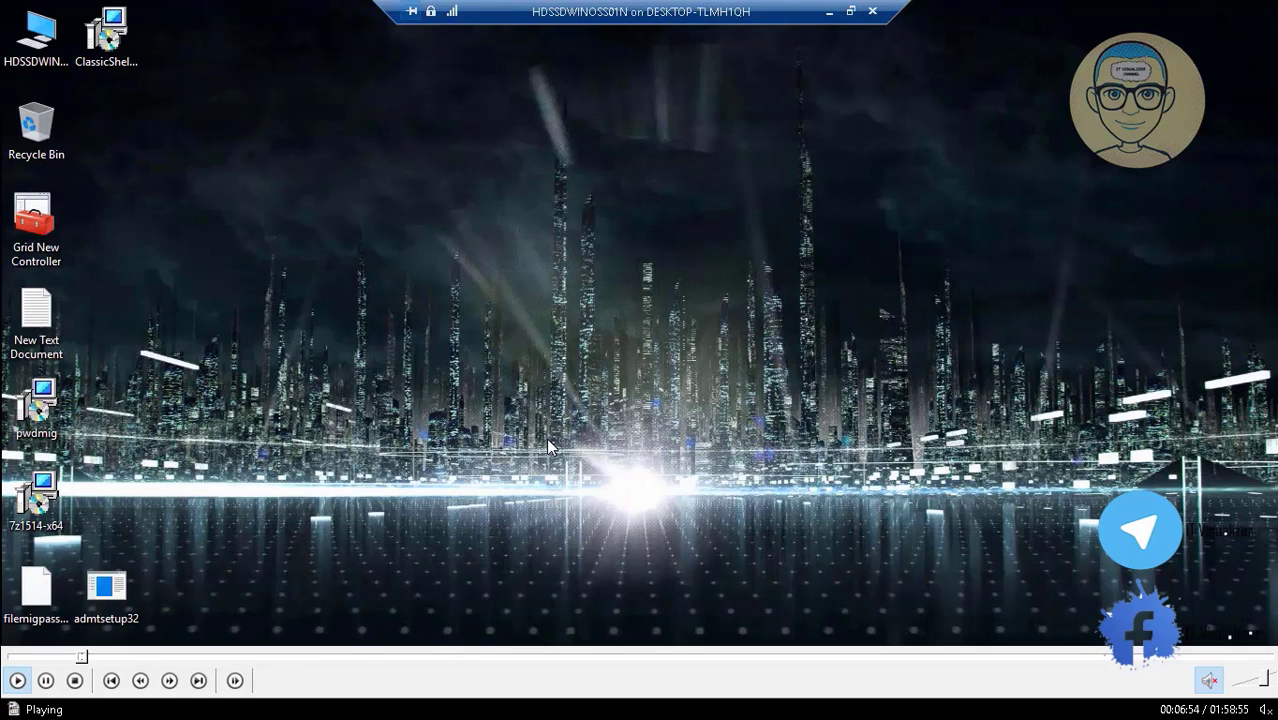
left_click(88, 658)
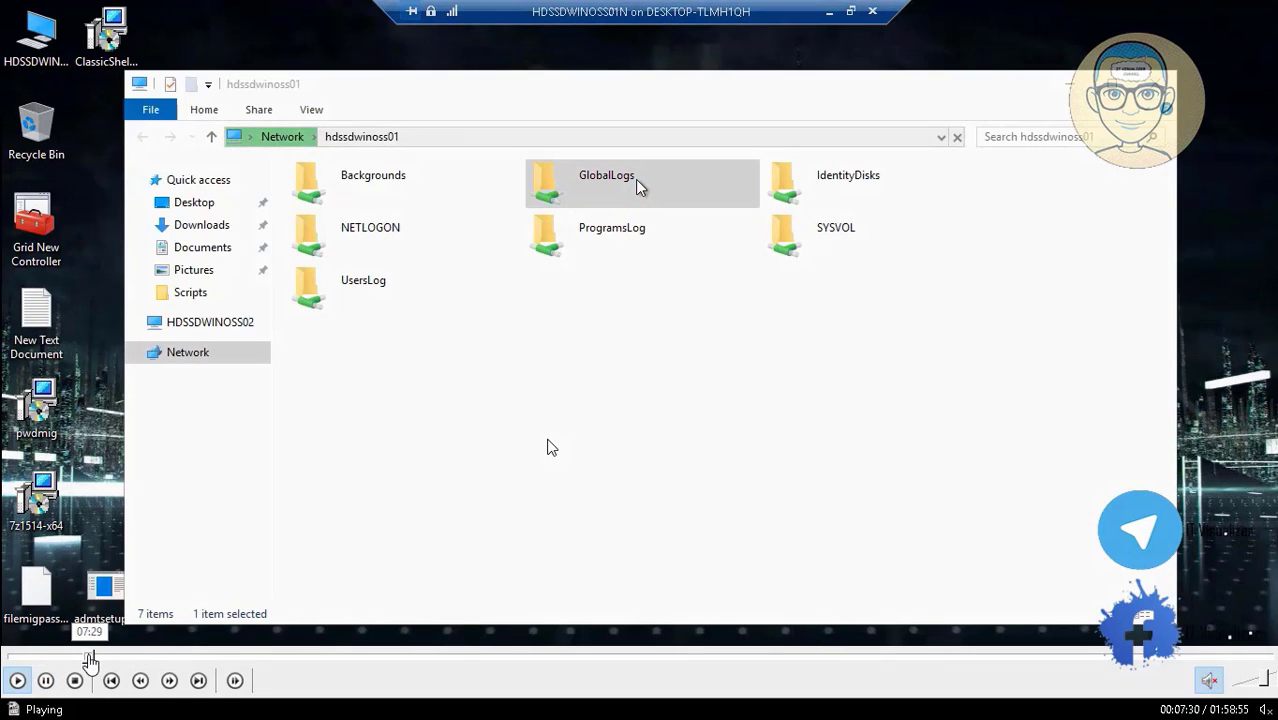
left_click(97, 658)
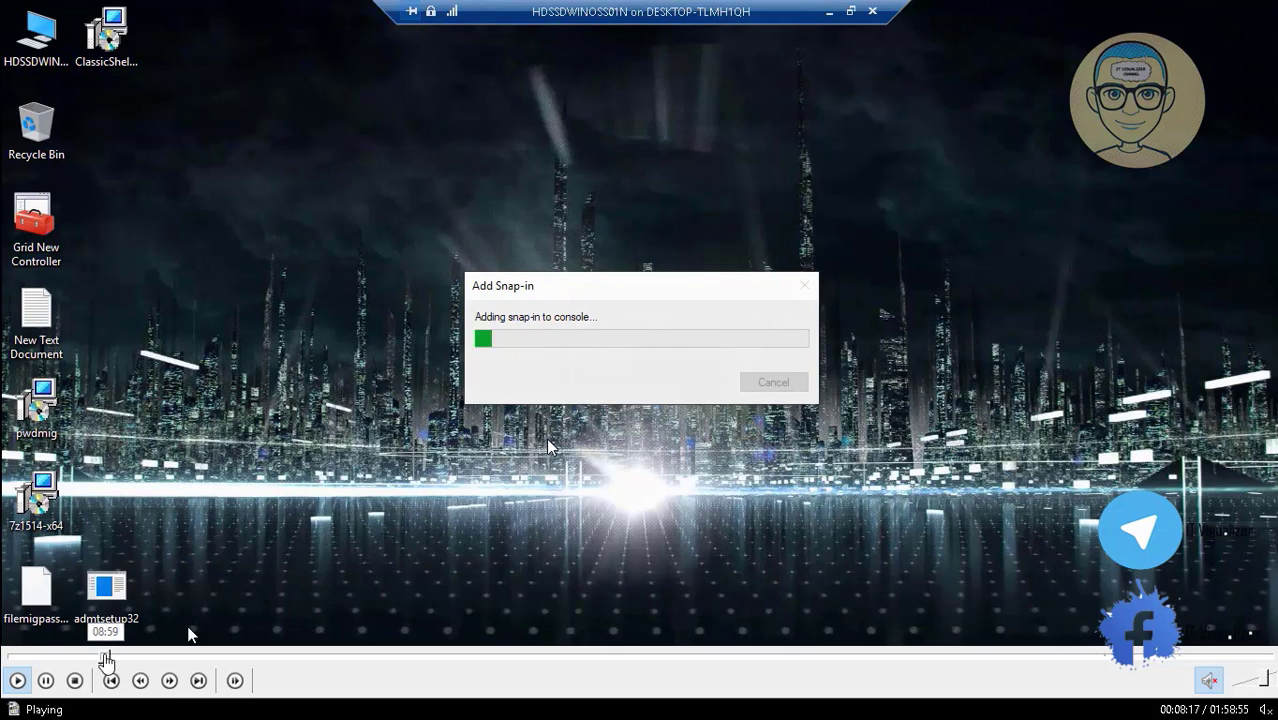
left_click(101, 657)
Step: Skip past the Active Directory and Drive Maps parts to HDSSDMCS02's sign-in screen at about 14:31
left_click(108, 657)
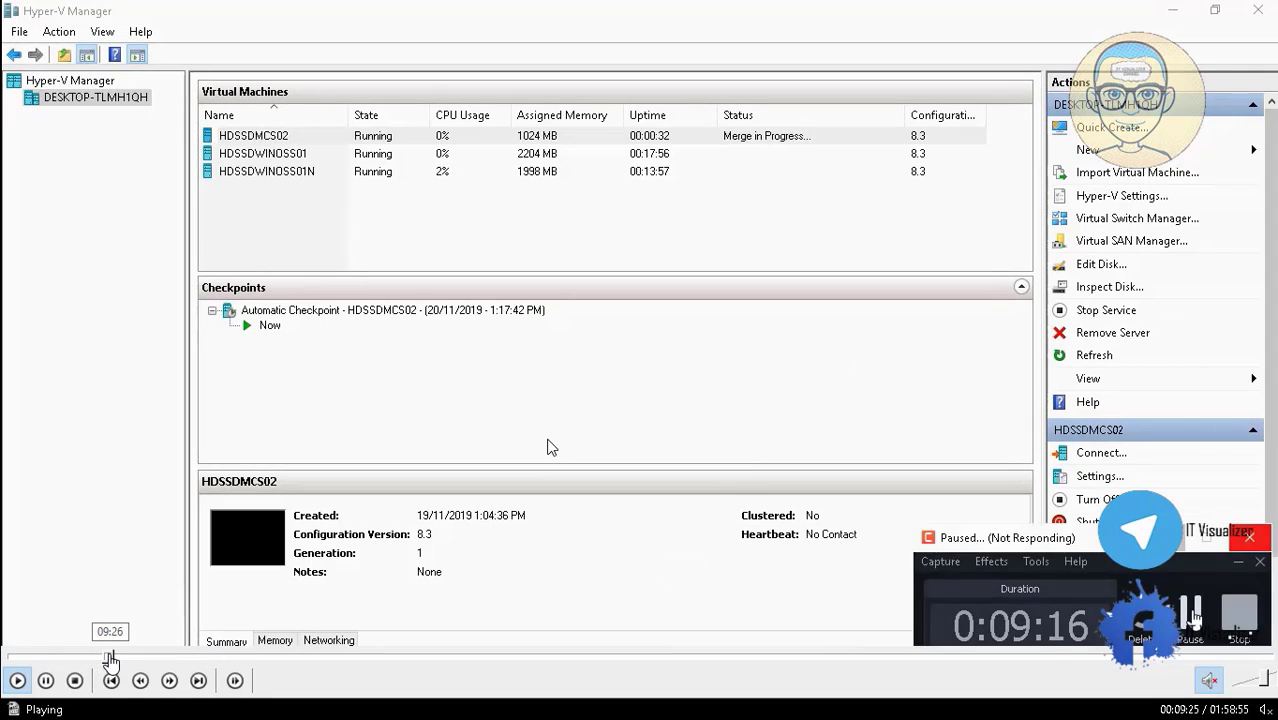
left_click(116, 657)
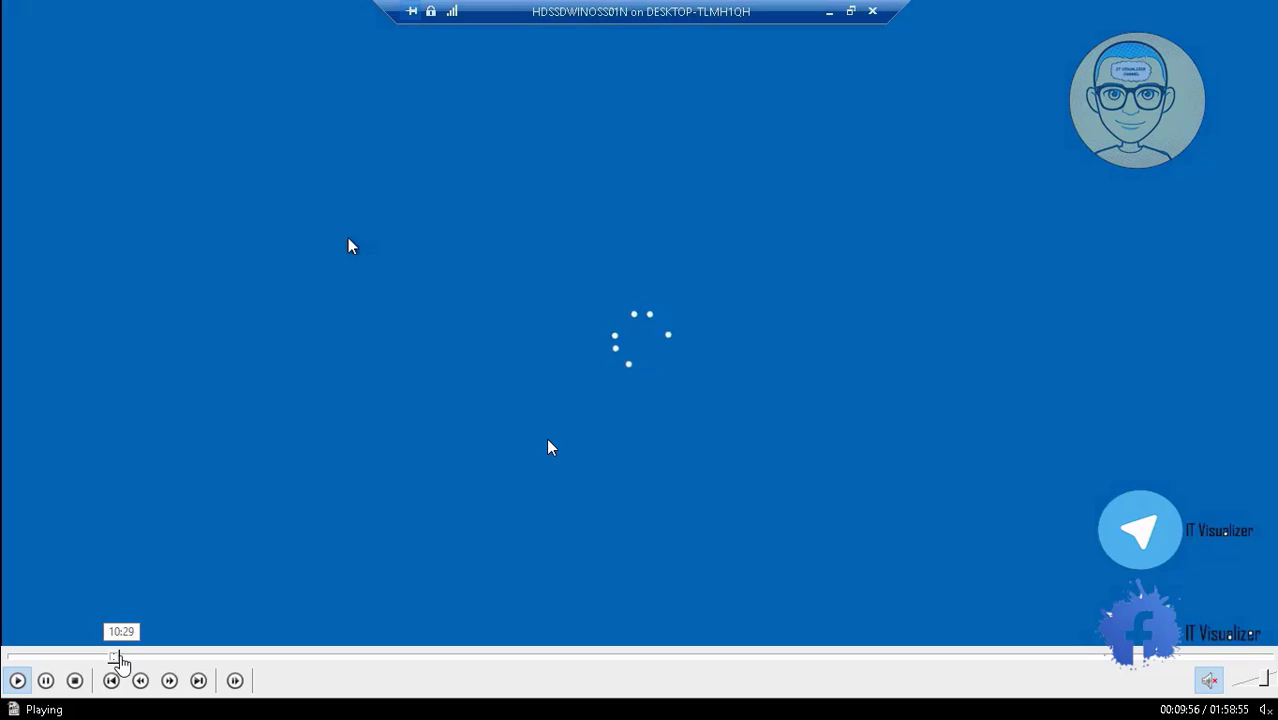
left_click(120, 657)
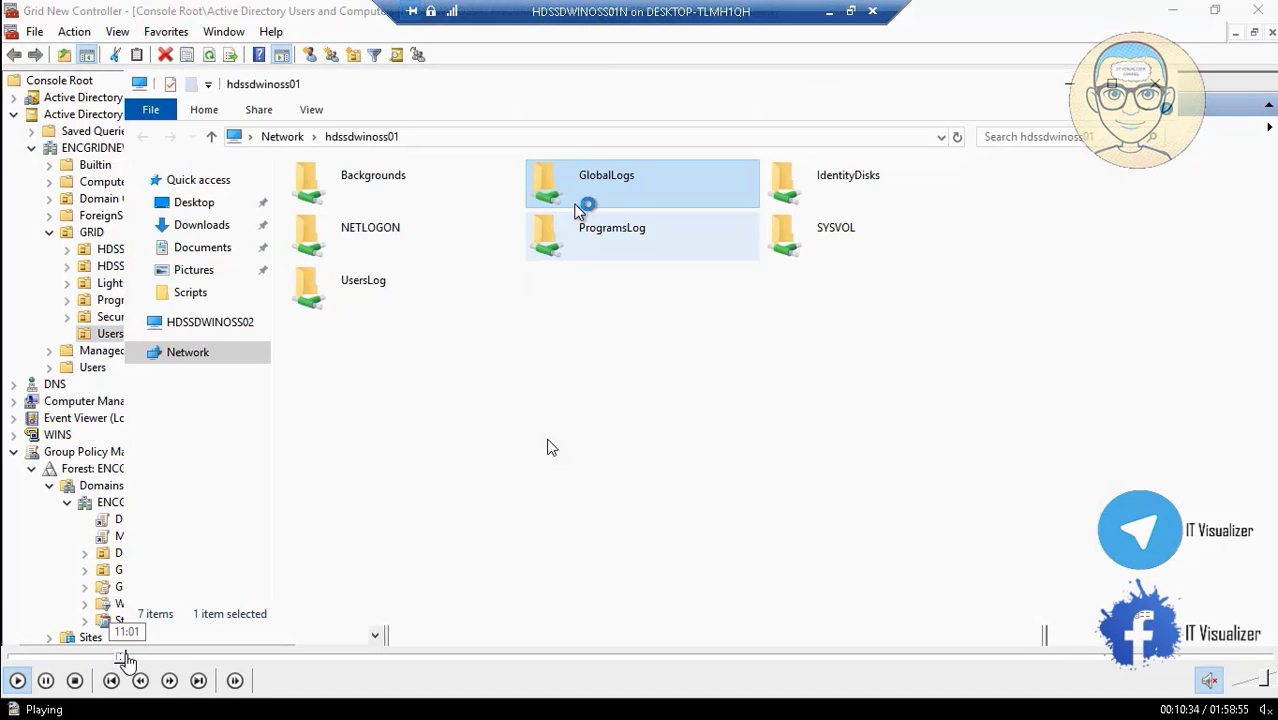
left_click(133, 657)
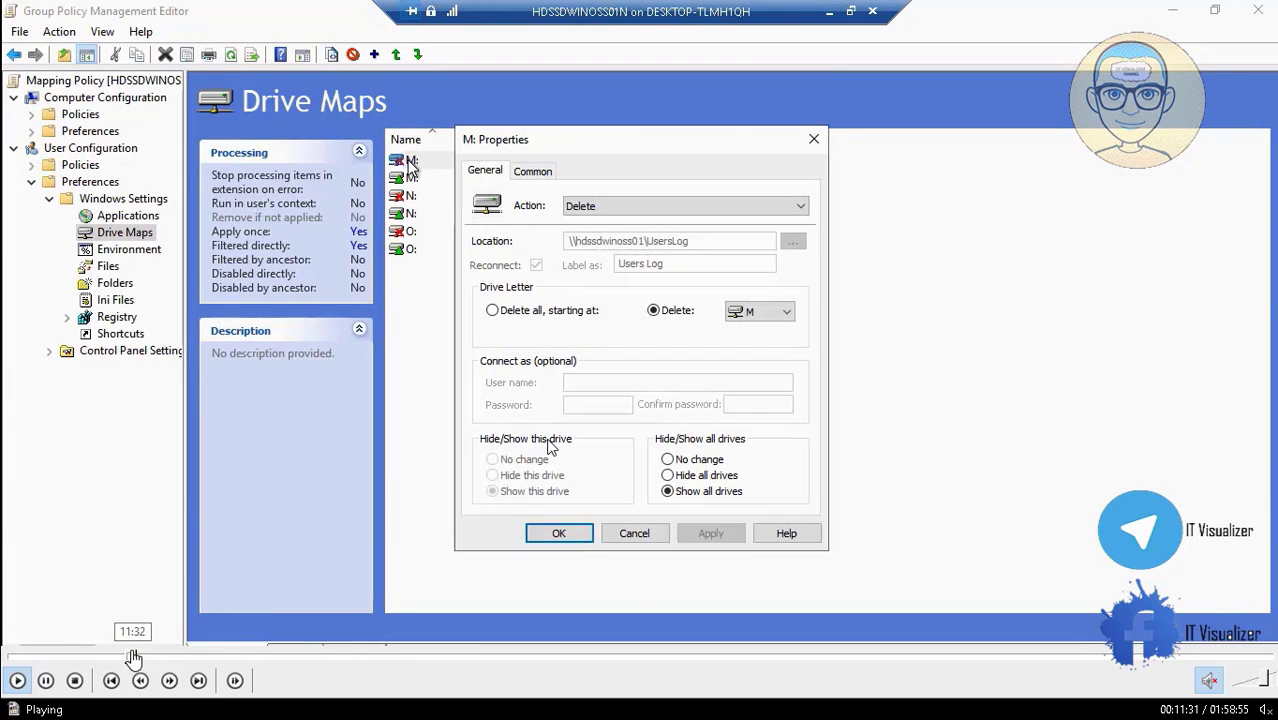
left_click(140, 657)
left_click(150, 657)
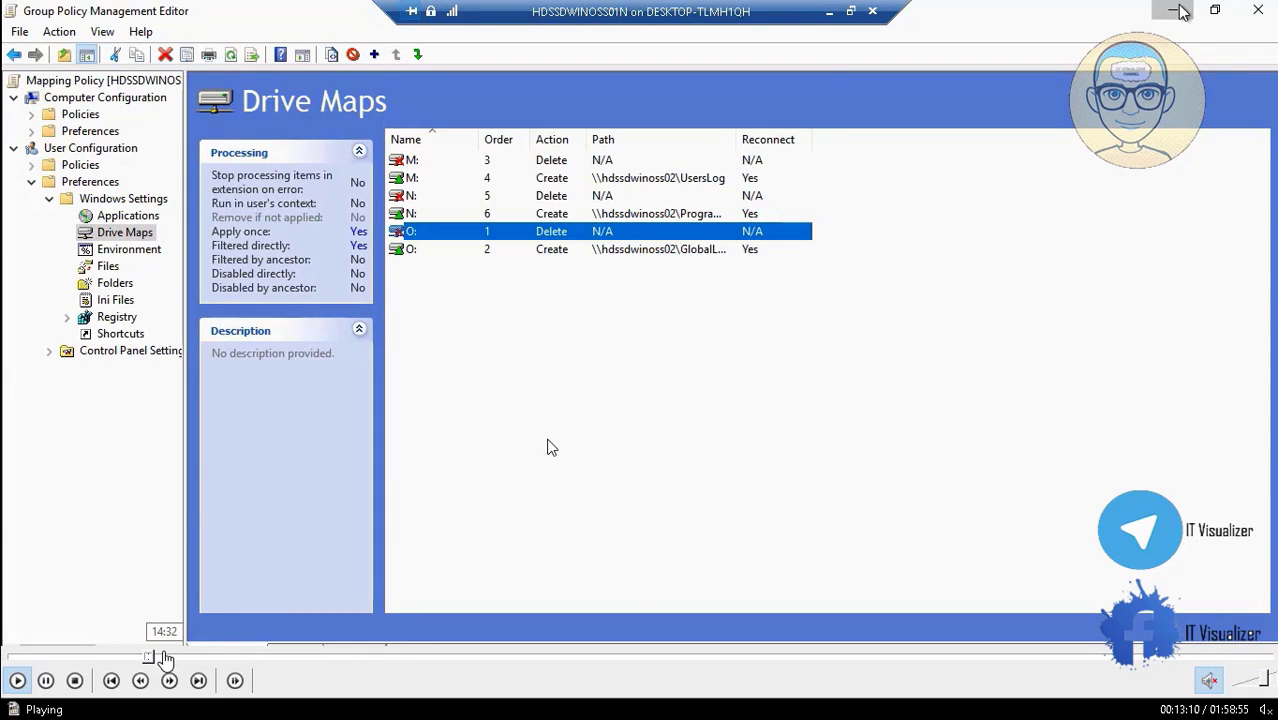
left_click(163, 657)
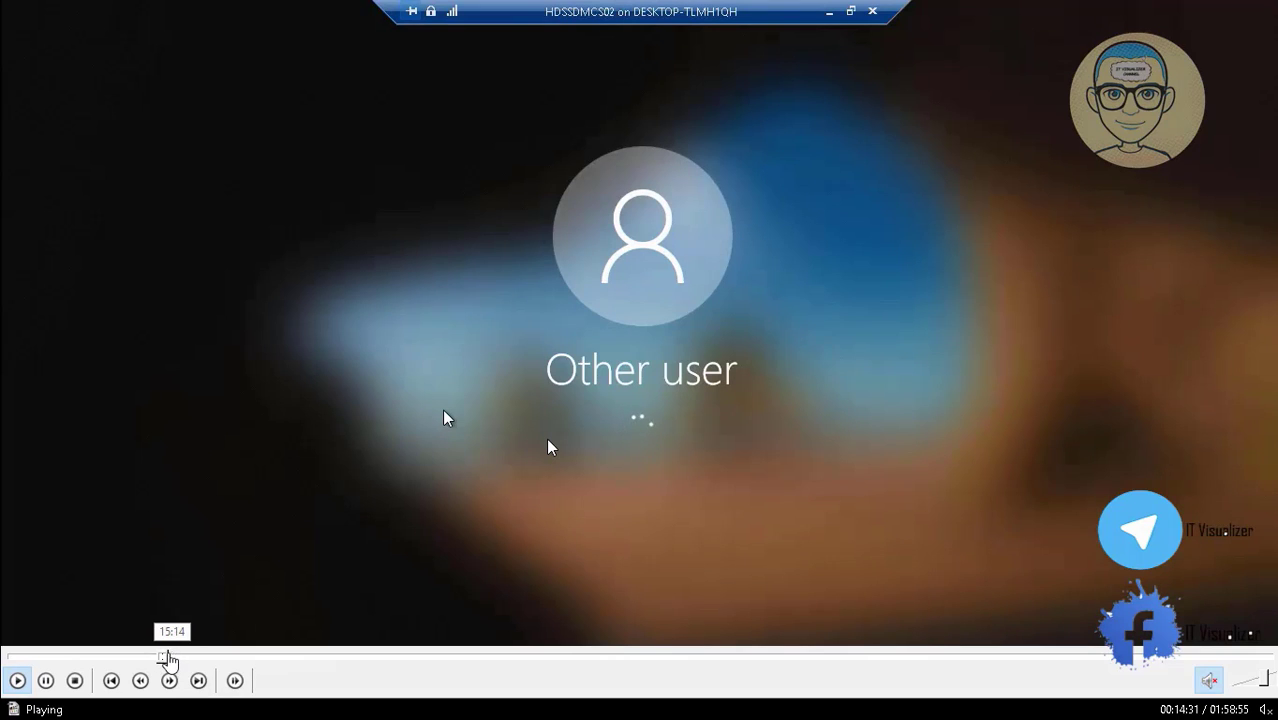
left_click(164, 657)
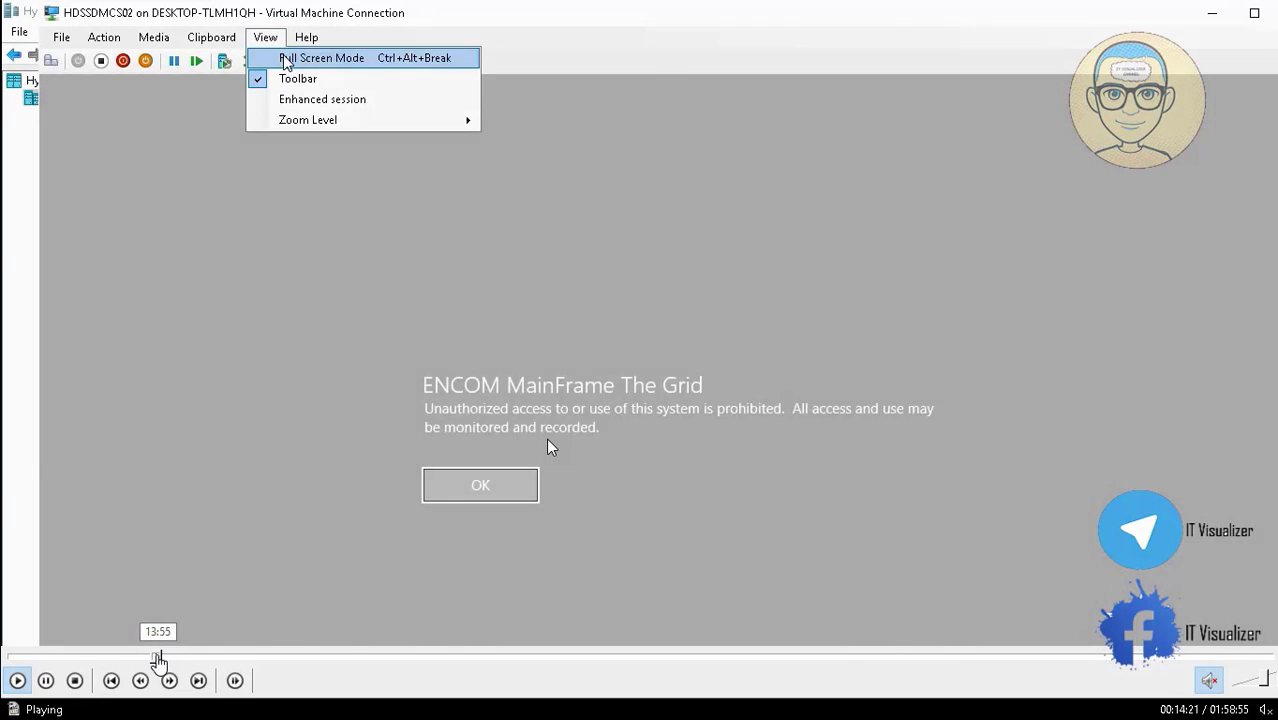
left_click(158, 657)
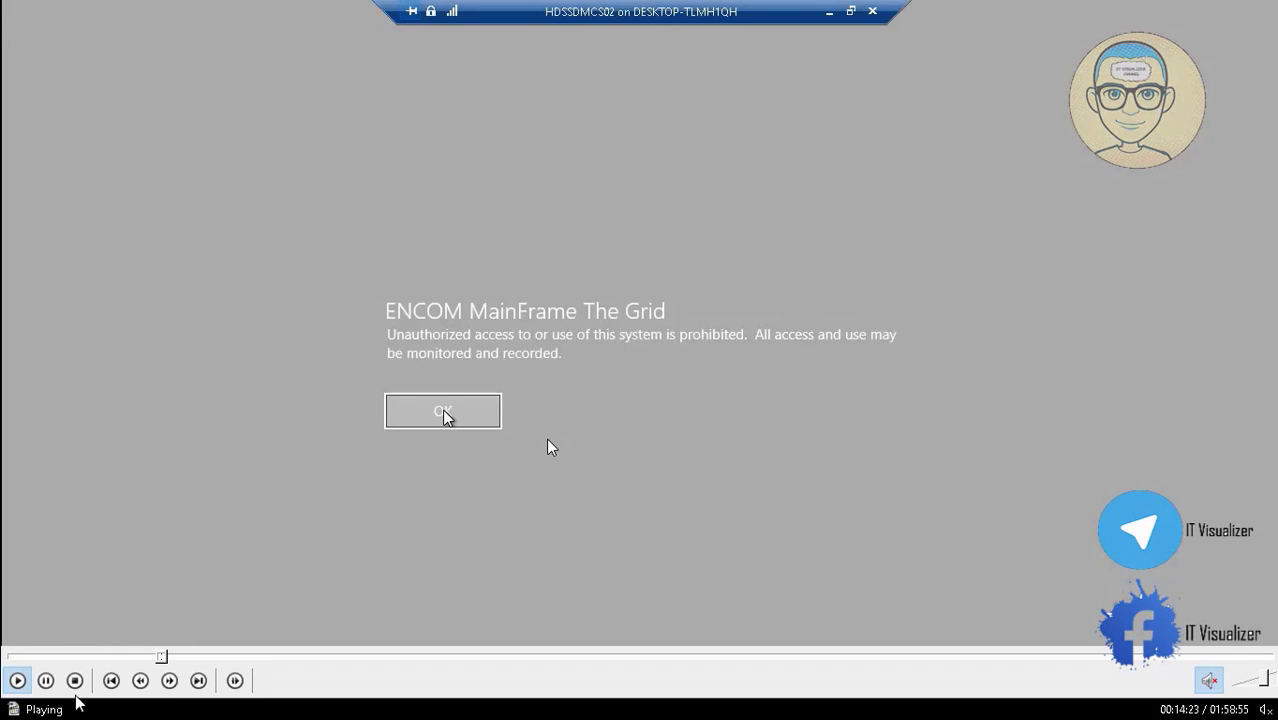
left_click(47, 681)
double_click(290, 352)
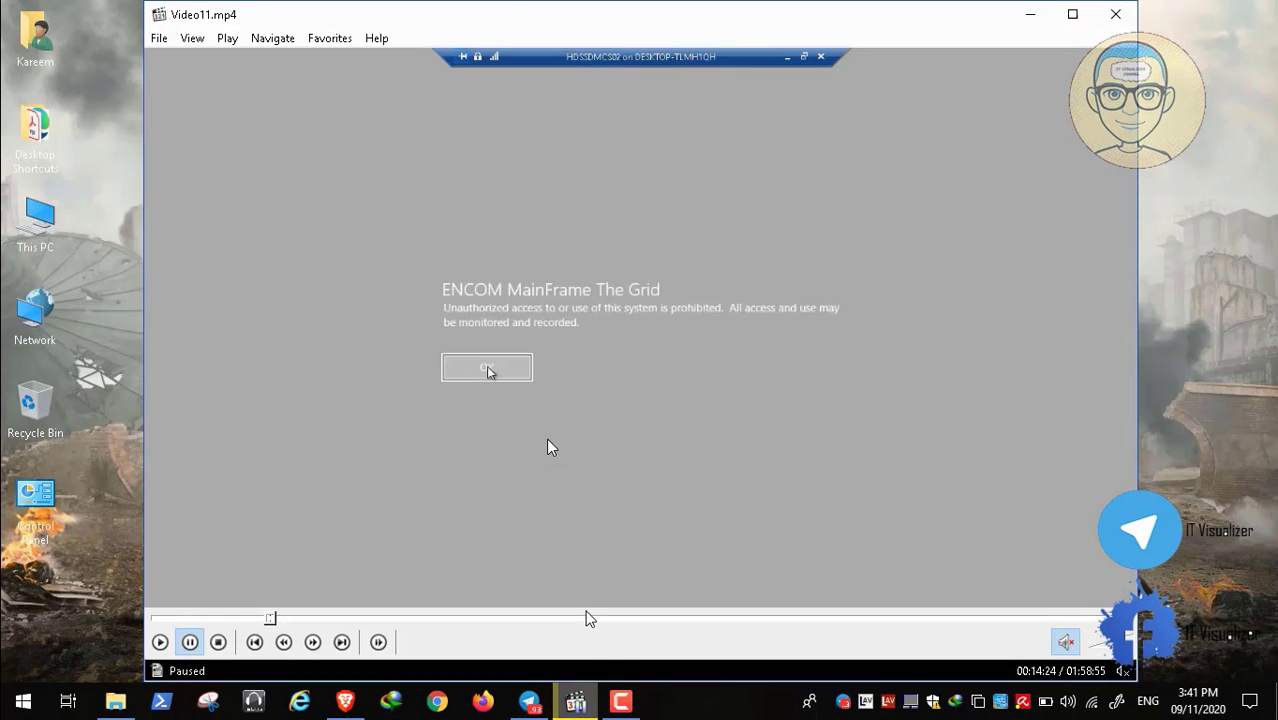
left_click(620, 703)
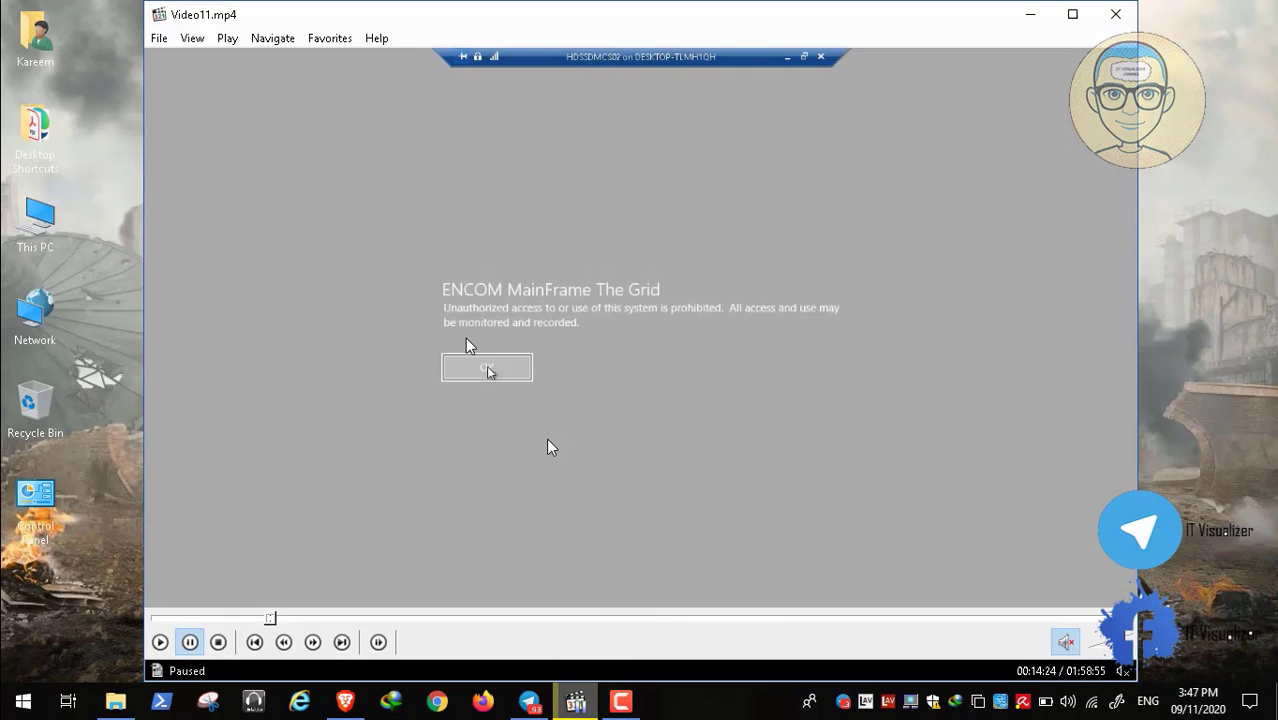
double_click(470, 345)
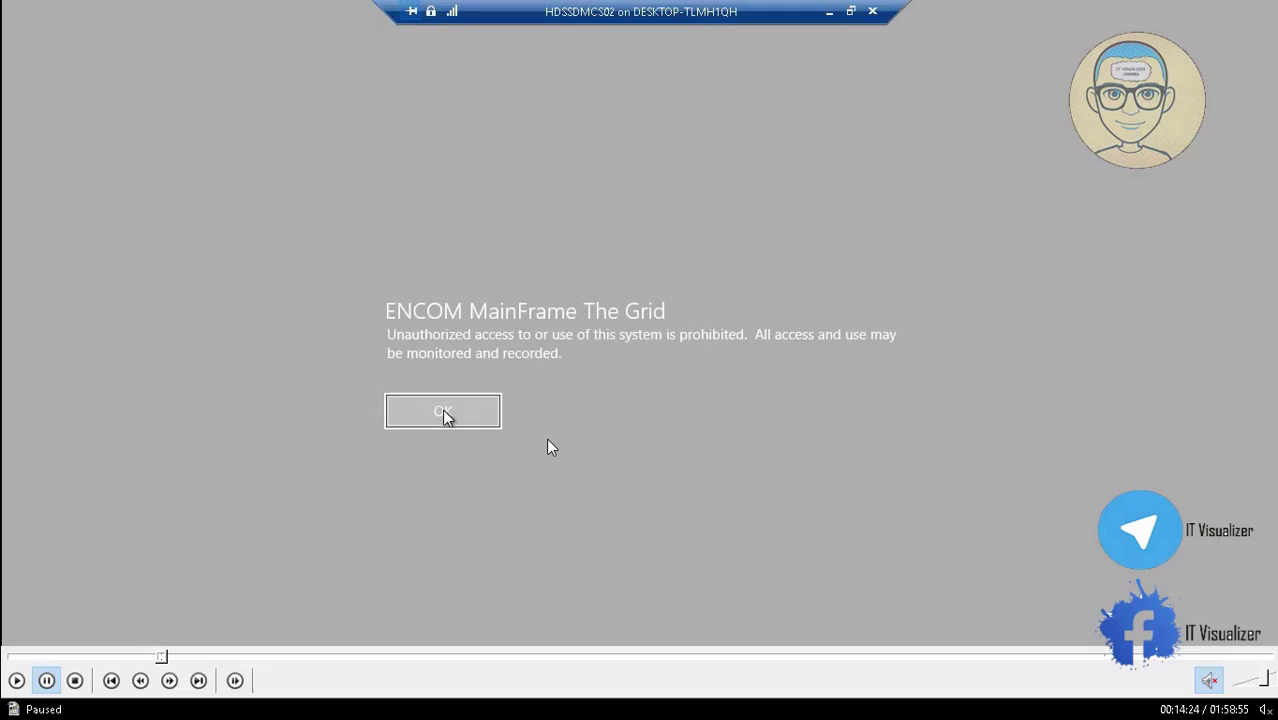
left_click(17, 681)
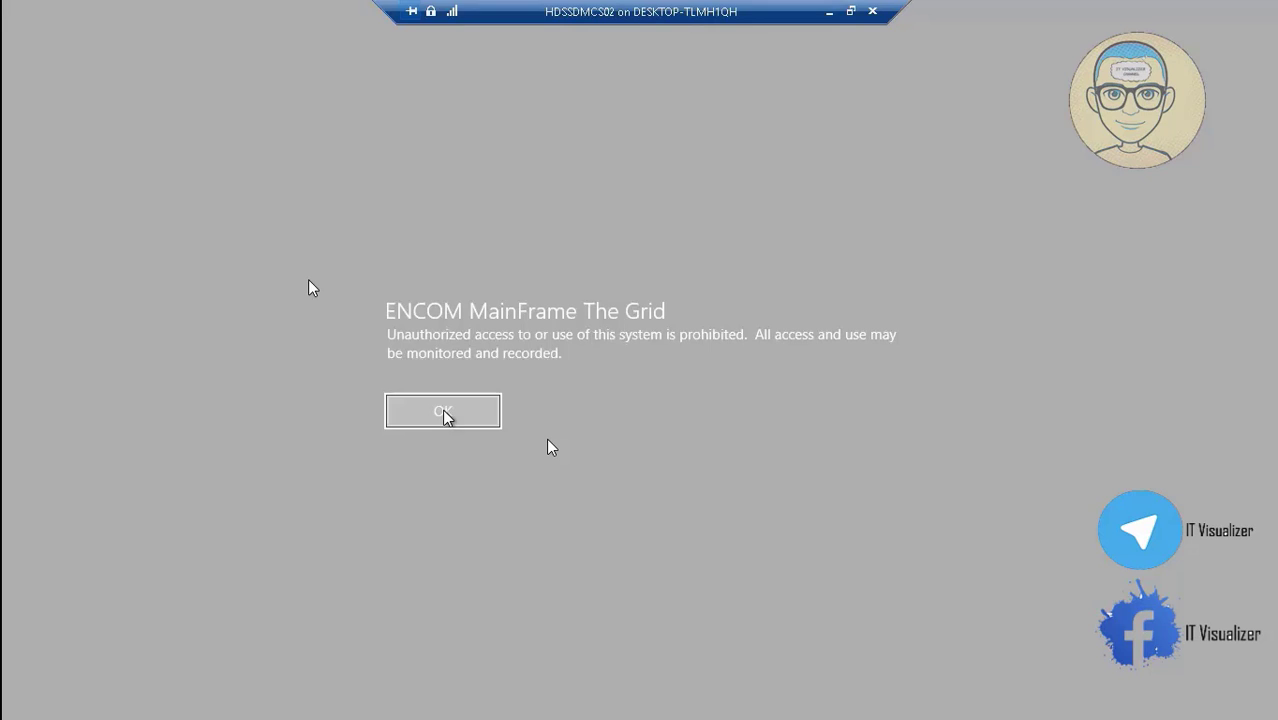
mouse_move(110, 686)
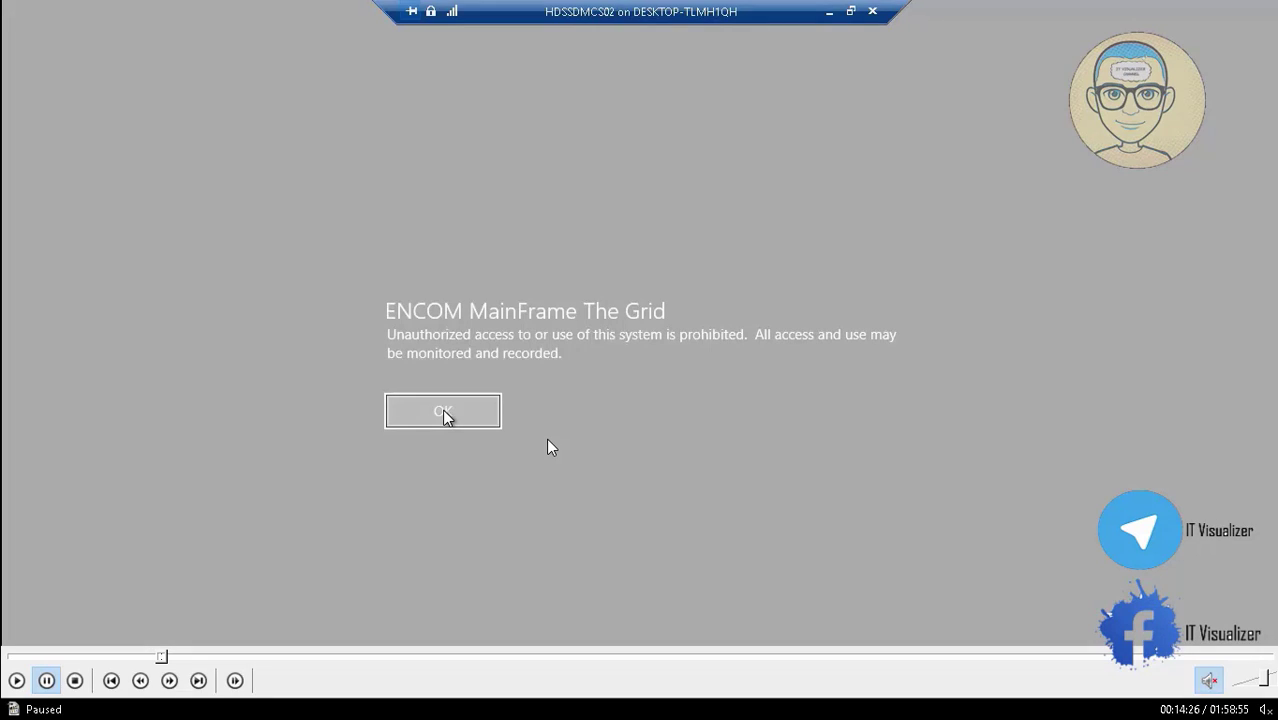
left_click(14, 680)
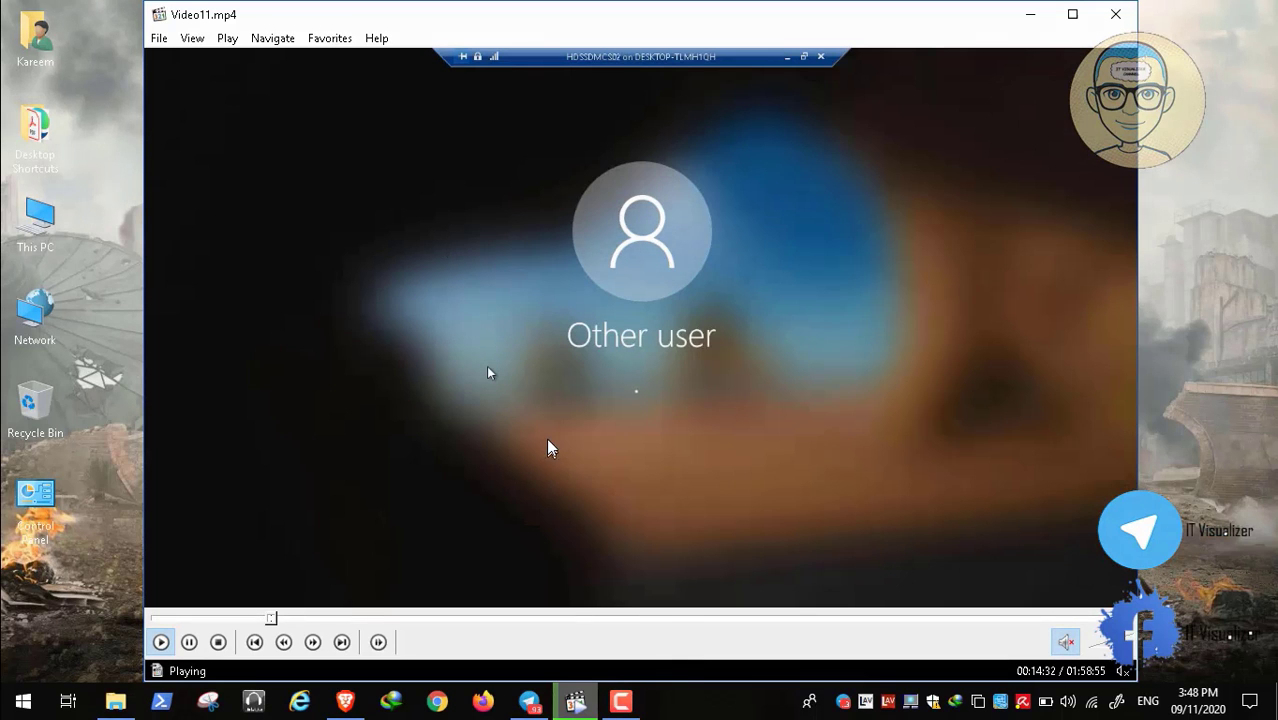
Step: Return the player to full screen, then leave the HDSSDMCS02 session for Hyper-V Manager
key("Escape")
left_click(621, 704)
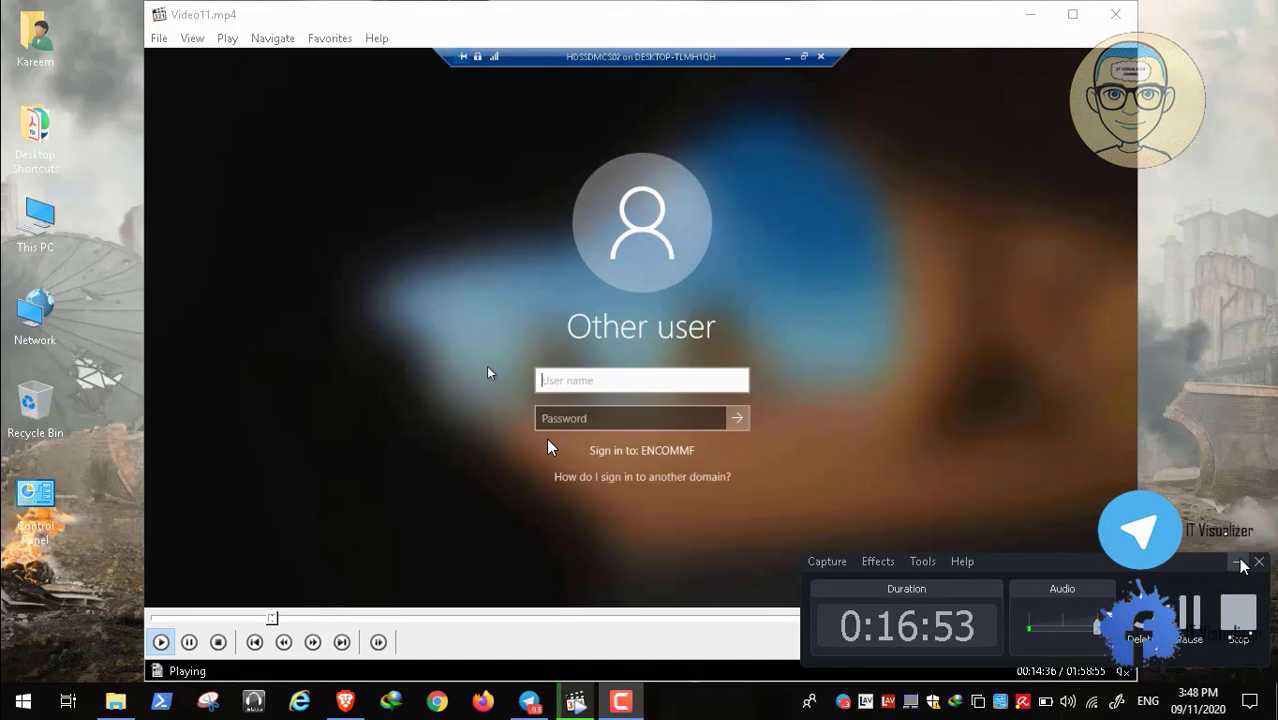
left_click(1236, 563)
double_click(549, 447)
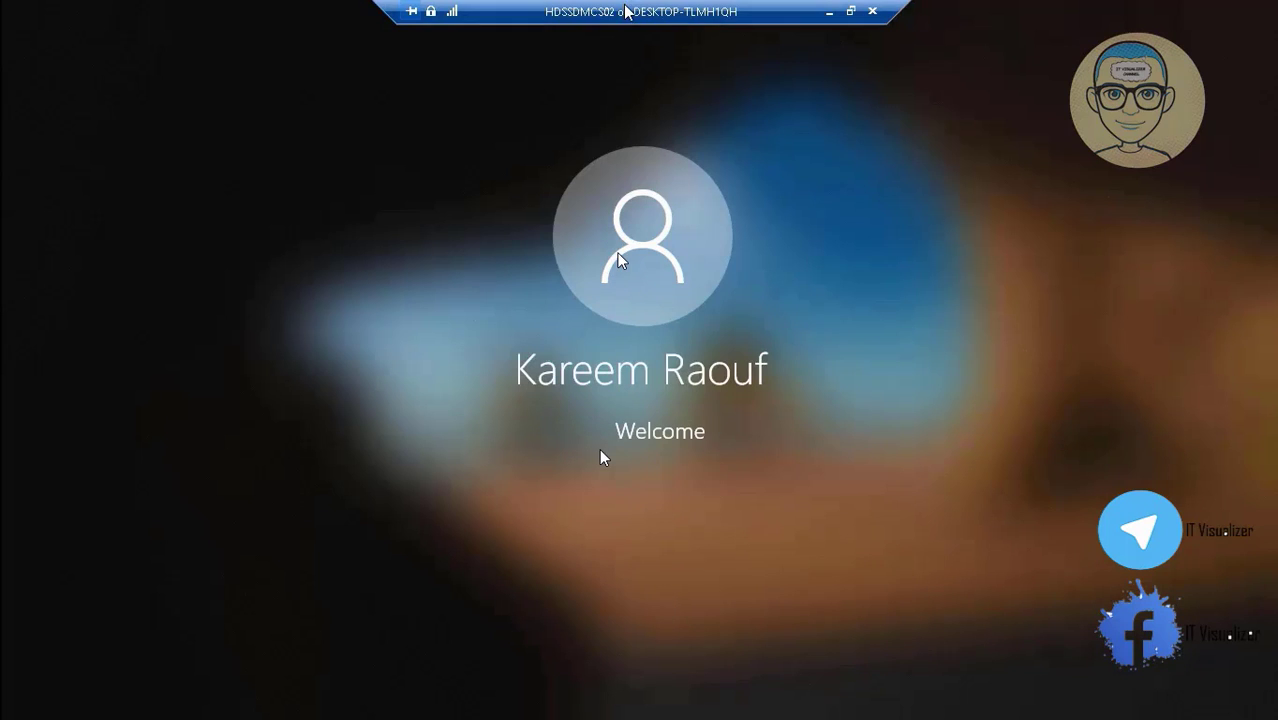
left_click(829, 11)
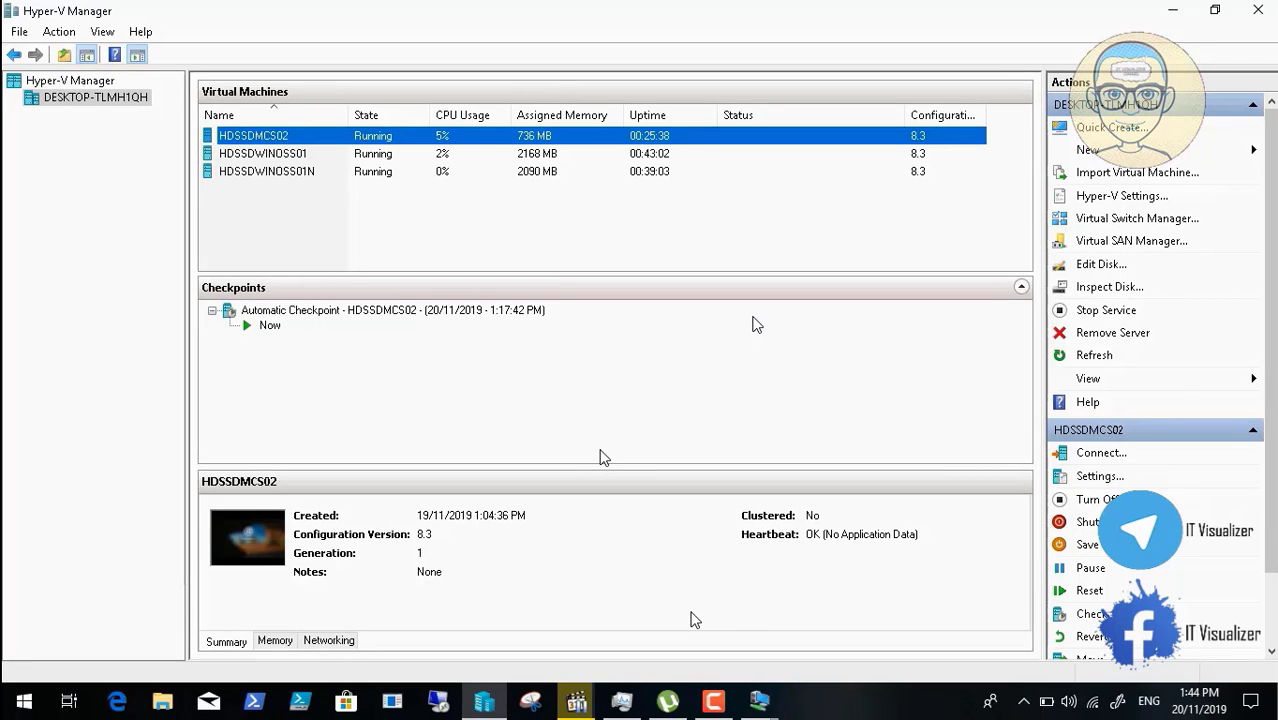
Step: Bring HDSSDMCS02's console back from its taskbar preview, showing the Welcome sign-in screen
left_click(742, 690)
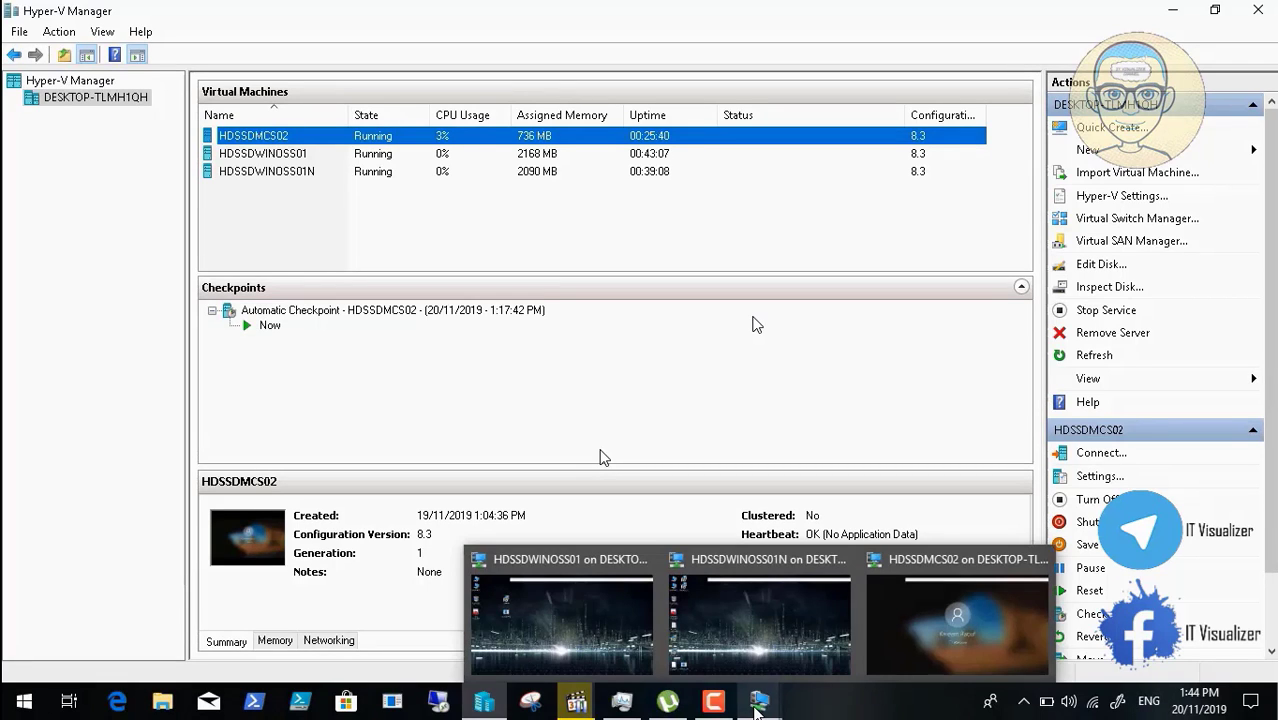
left_click(878, 645)
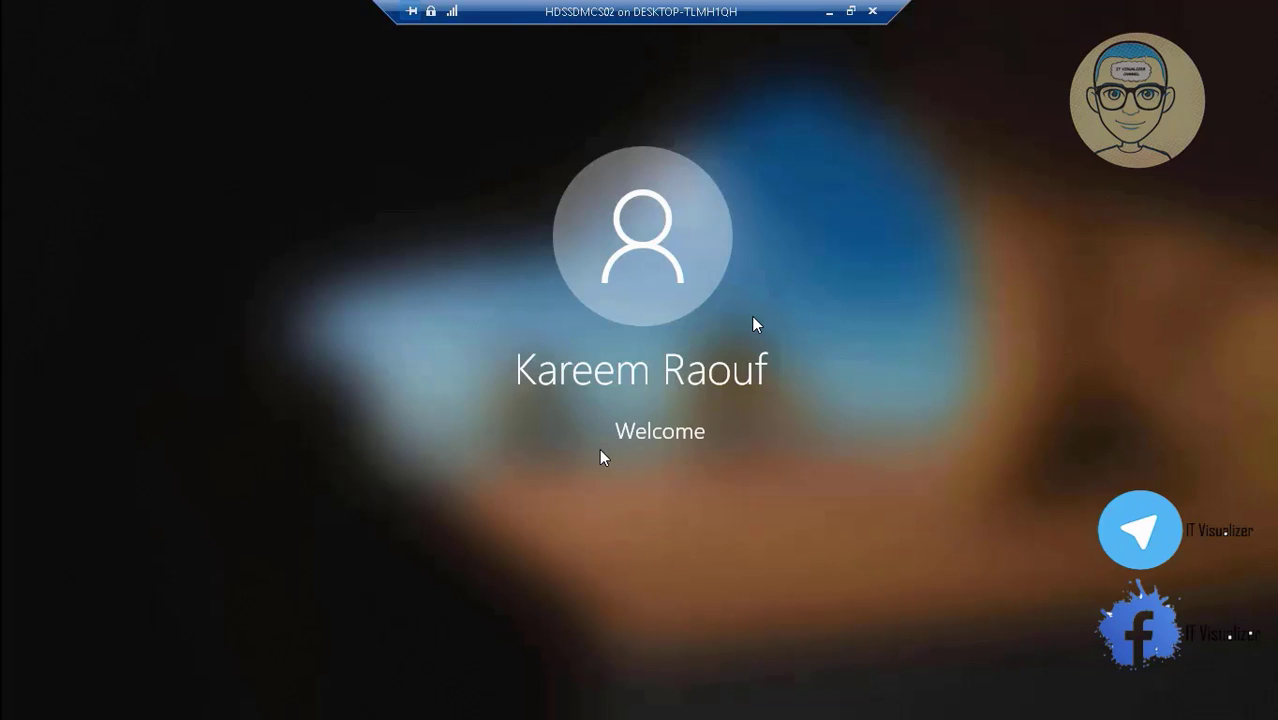
Step: Scrub the recording forward to 19:01, then back to about 16:00 near the ADMT error
mouse_move(385, 686)
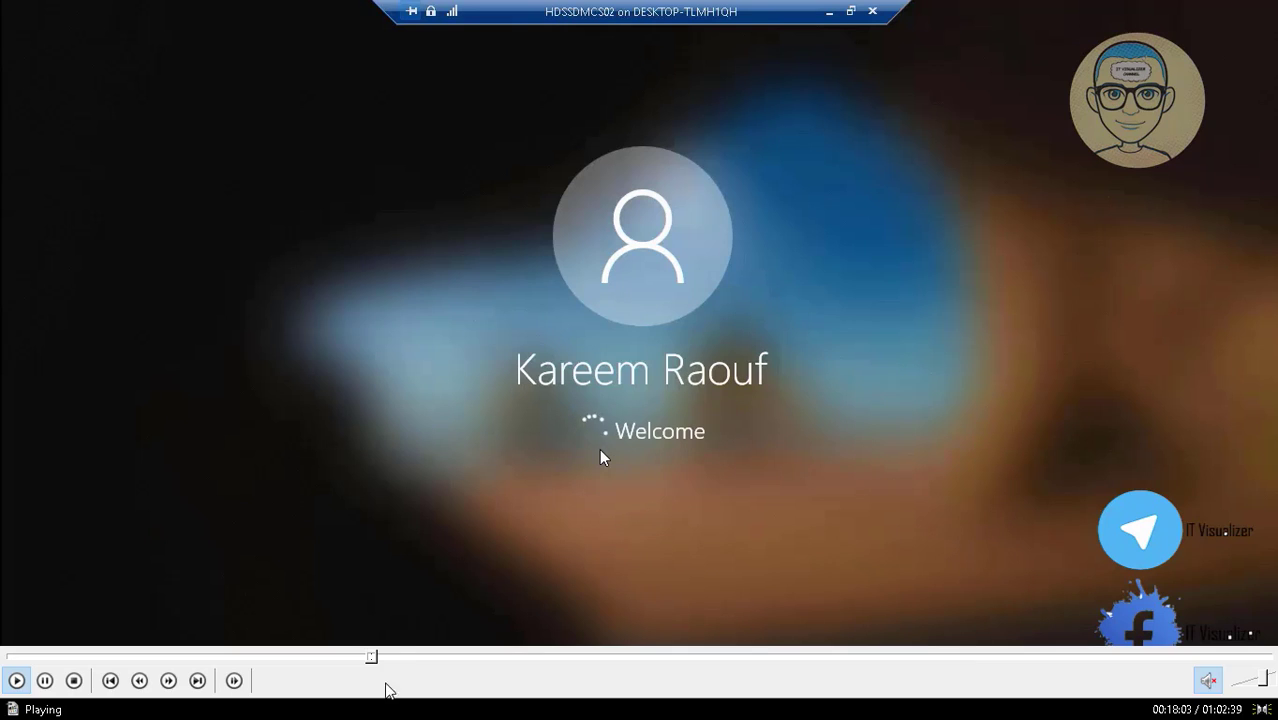
left_click(379, 659)
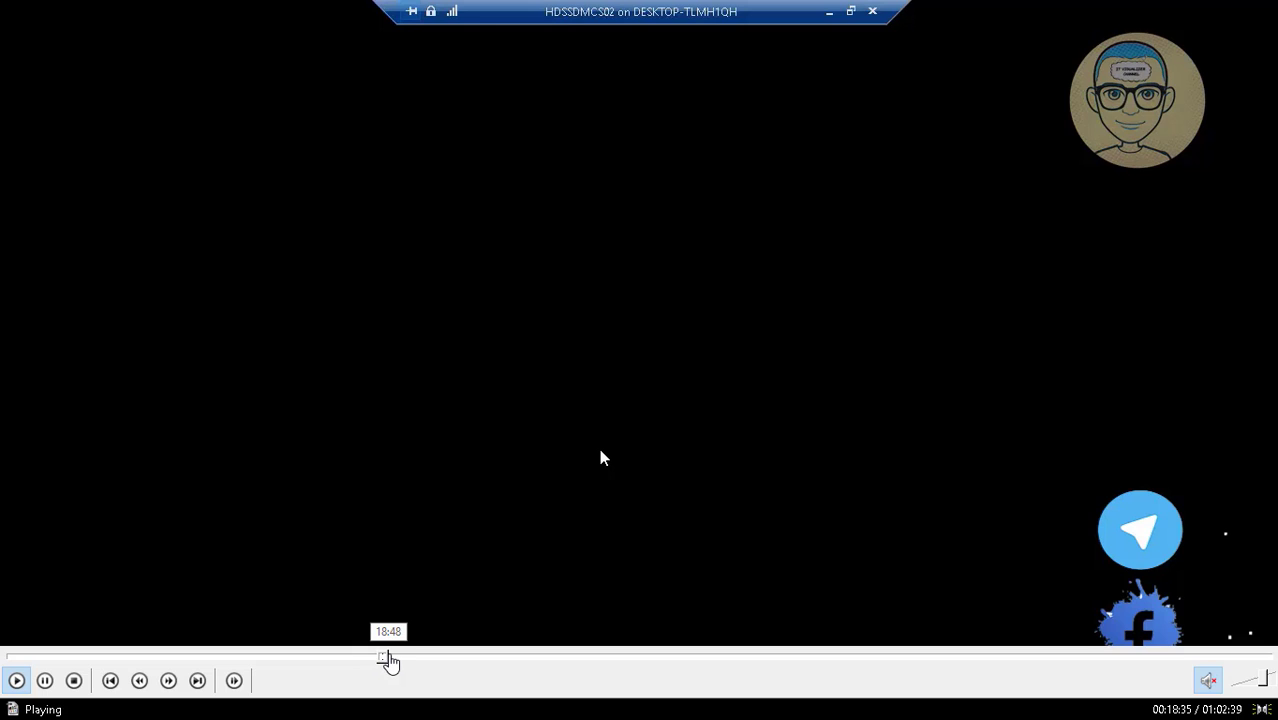
left_click(388, 660)
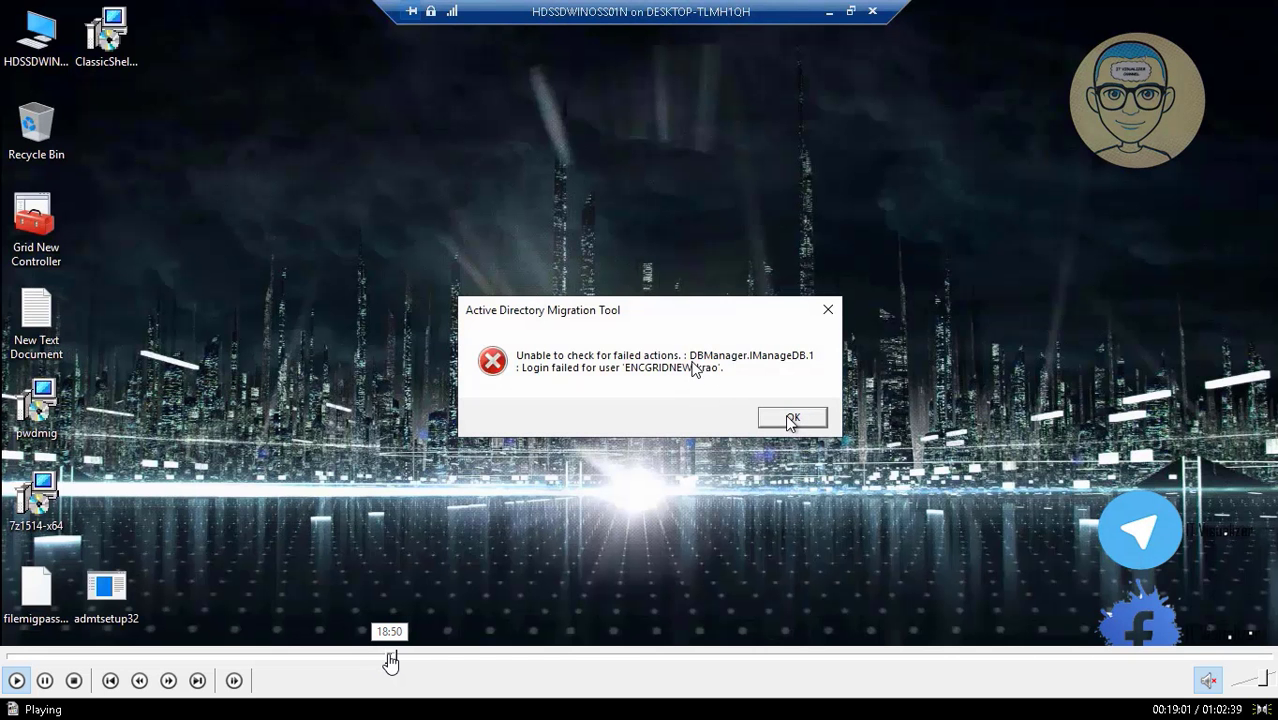
left_click(184, 660)
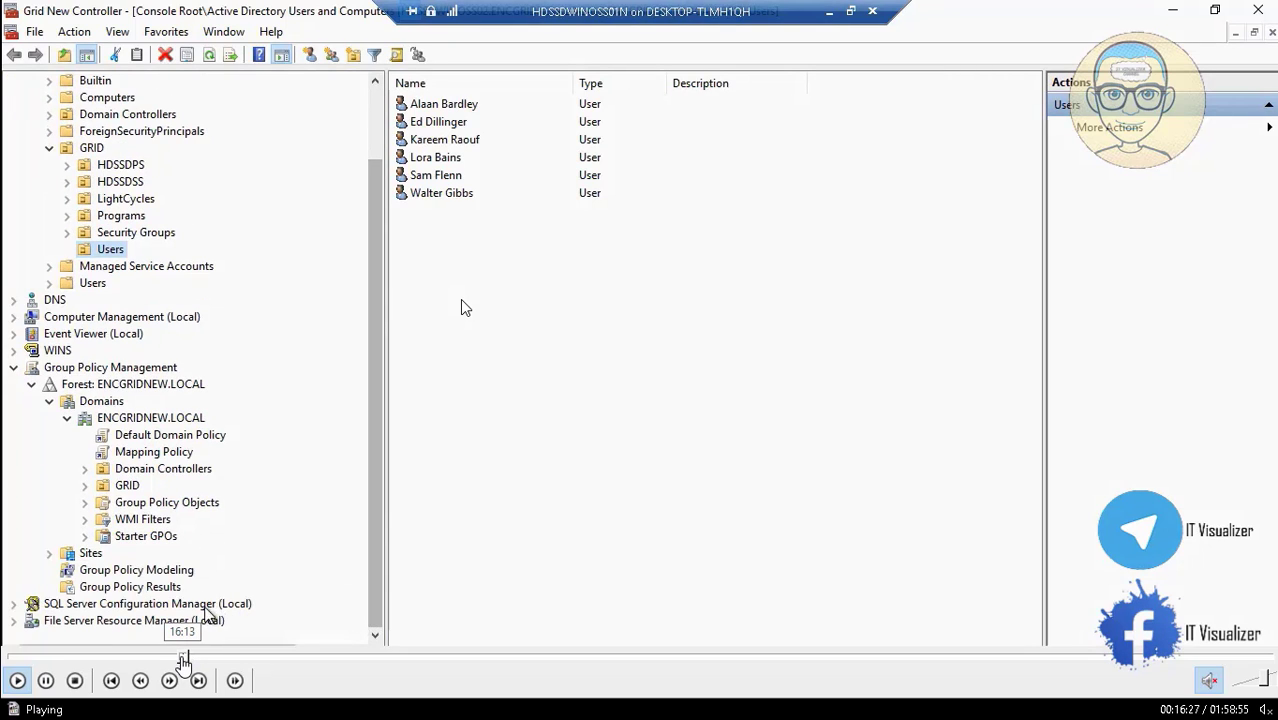
left_click(182, 660)
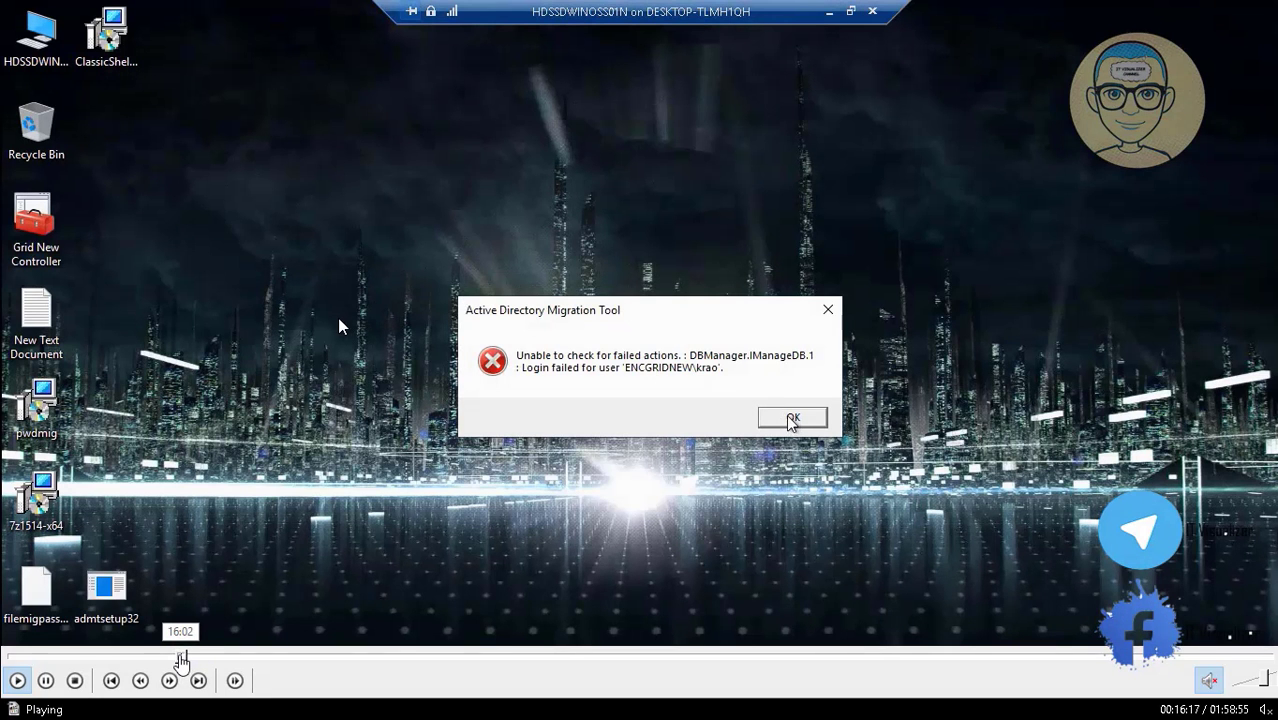
left_click(180, 660)
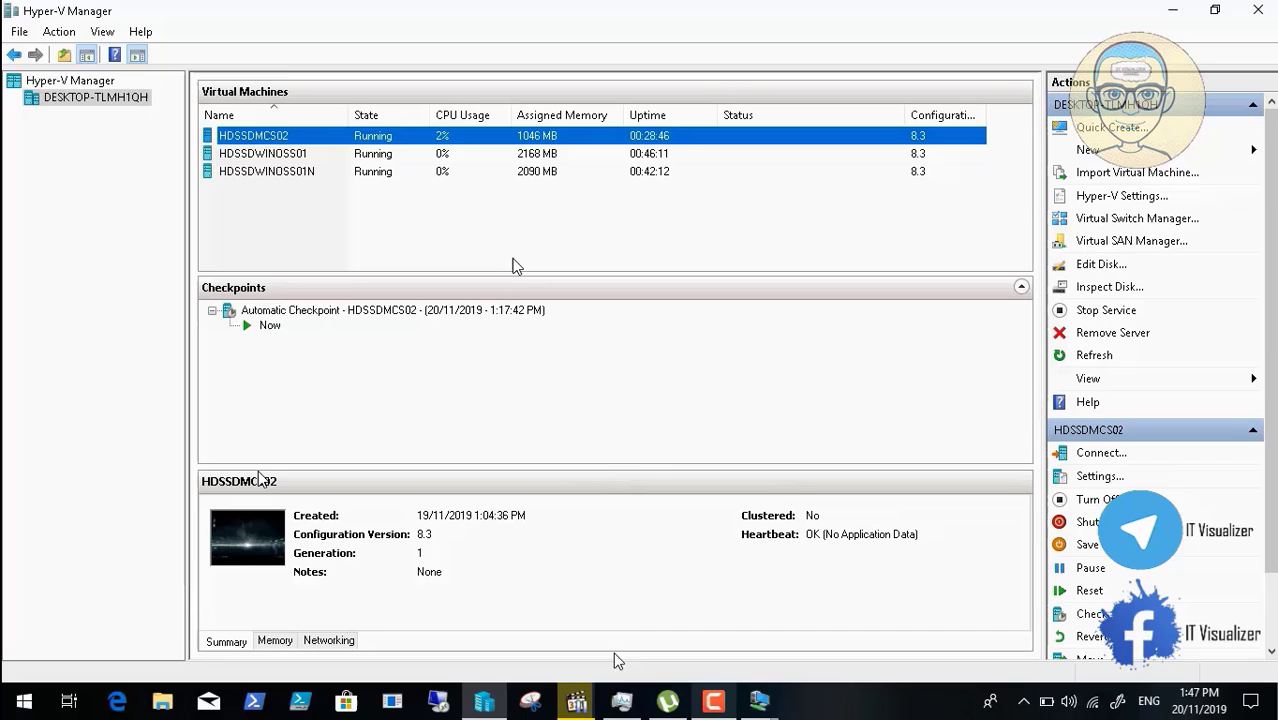
Step: Switch to the HDSSDWINOSS01N VM window and pause playback on the login-failed error
left_click(759, 701)
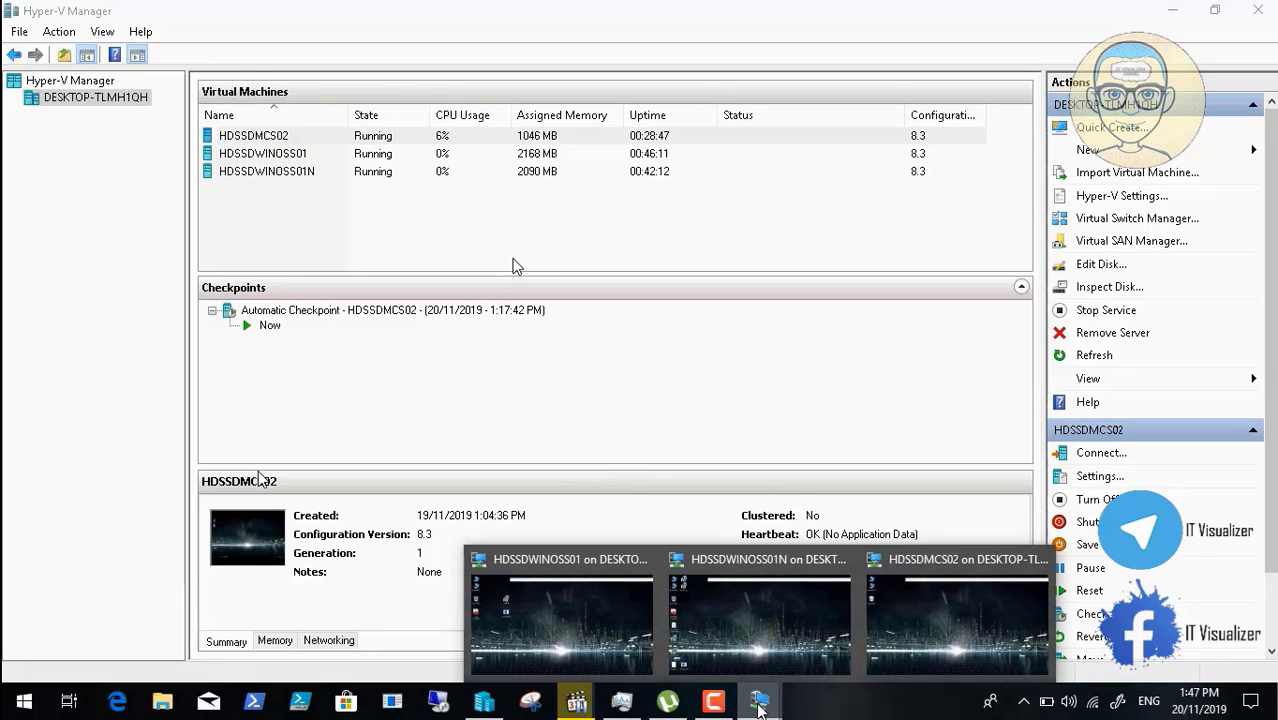
left_click(733, 611)
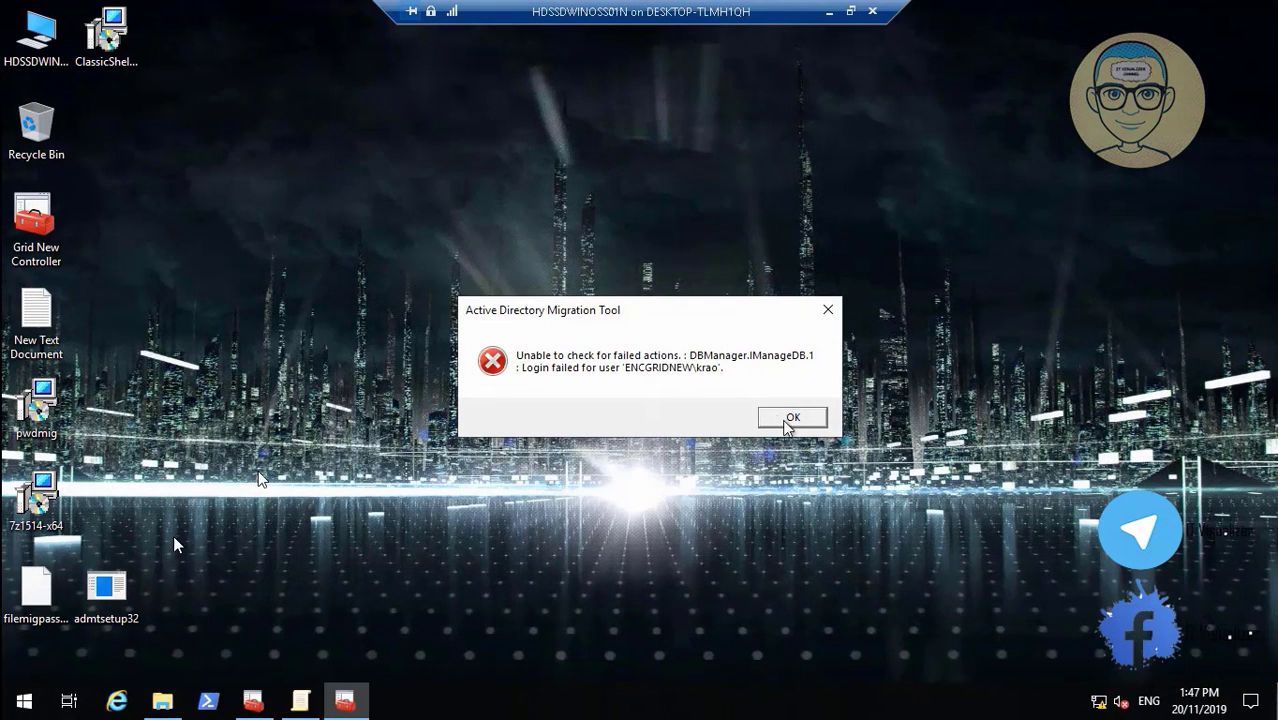
key("space")
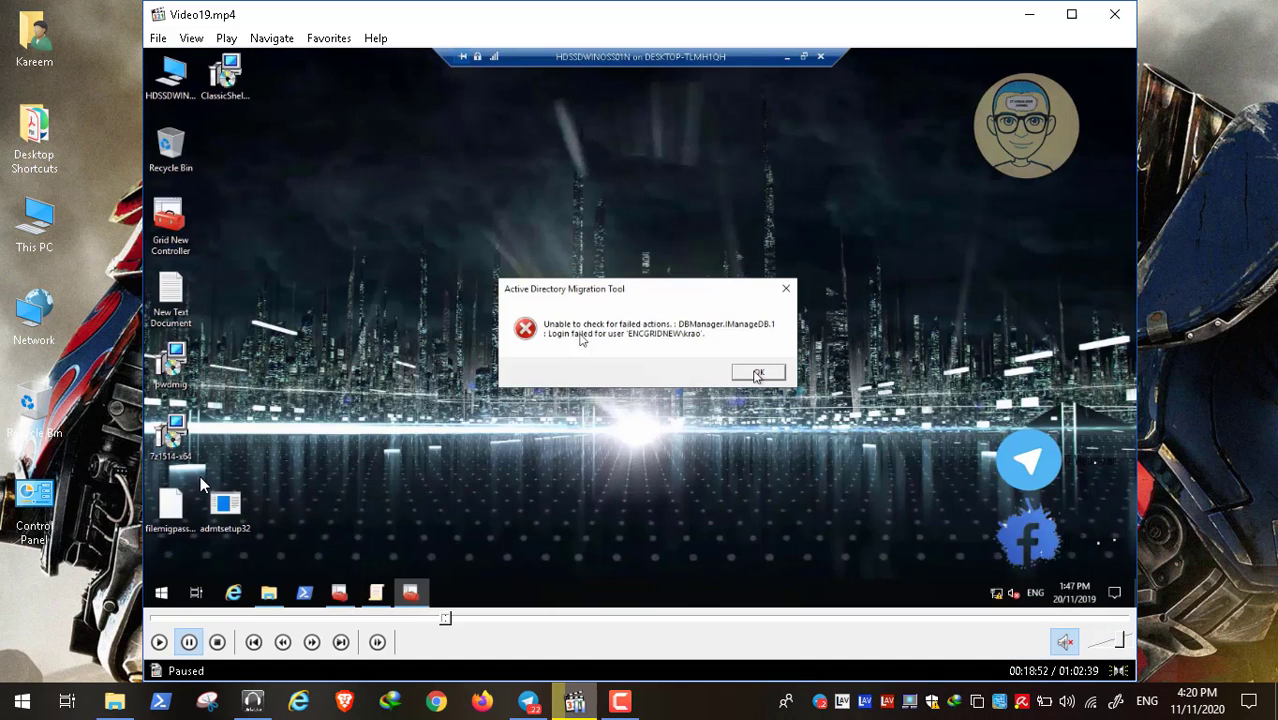
Step: Resume playback and show the recording full screen on the ADMT login-failed error
left_click(159, 642)
double_click(319, 373)
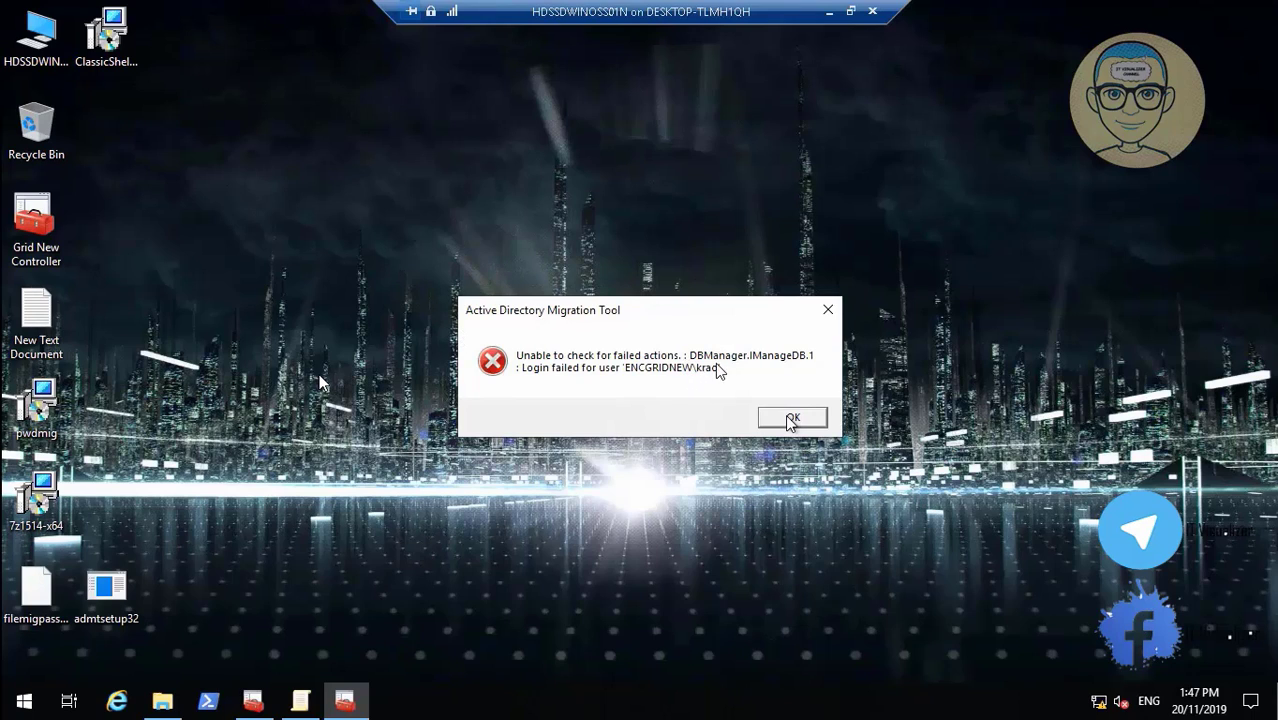
mouse_move(711, 385)
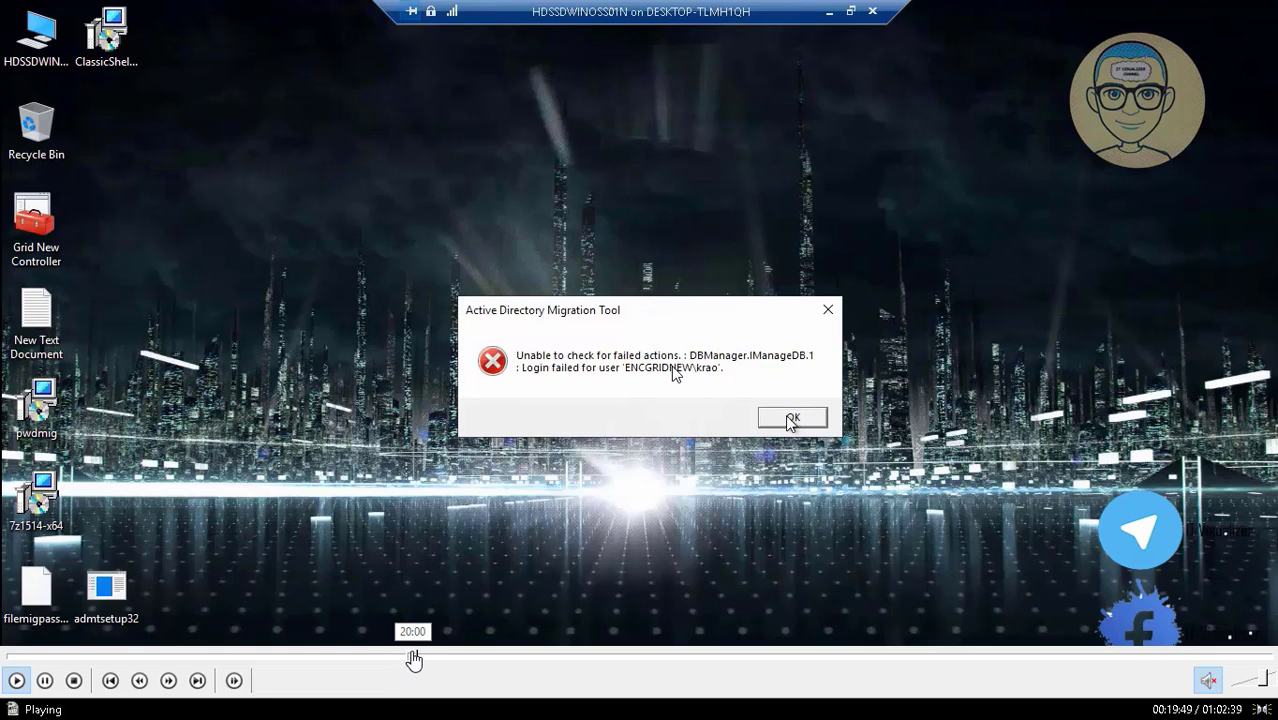
Step: Skip ahead in the recording to the copy from SCCM Sources to Local Disk (D:)
left_click(420, 659)
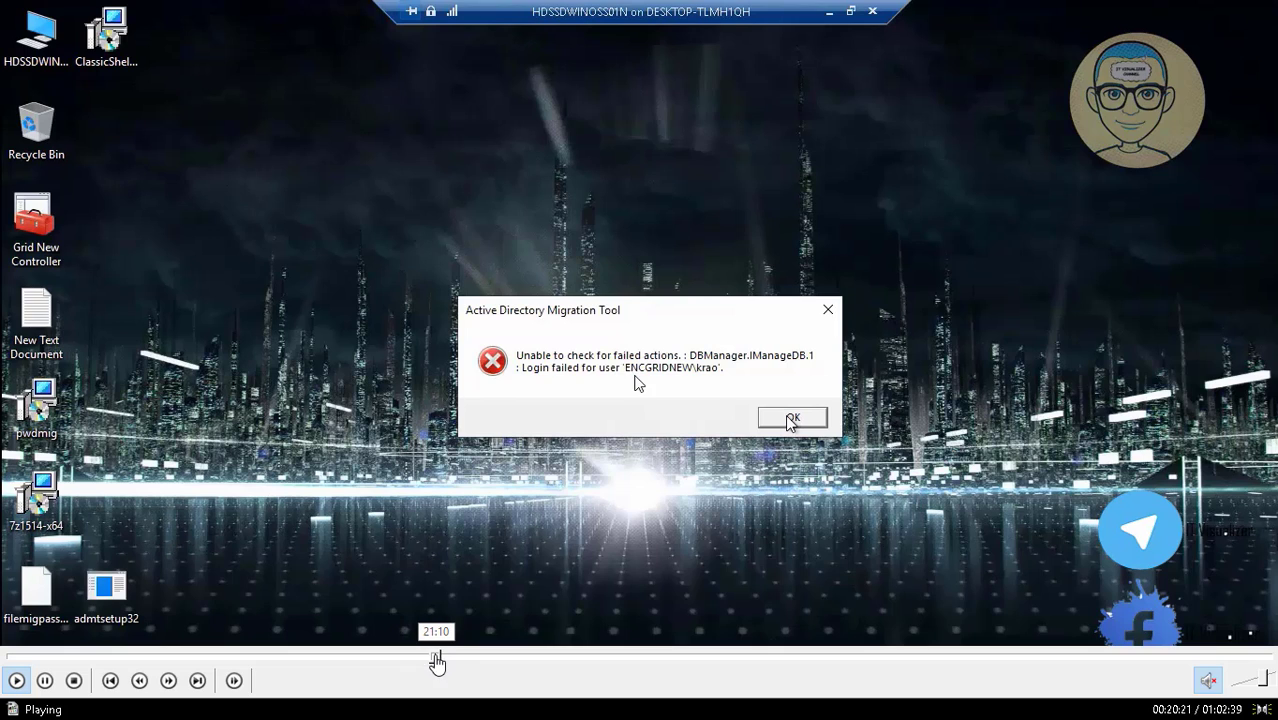
left_click(450, 660)
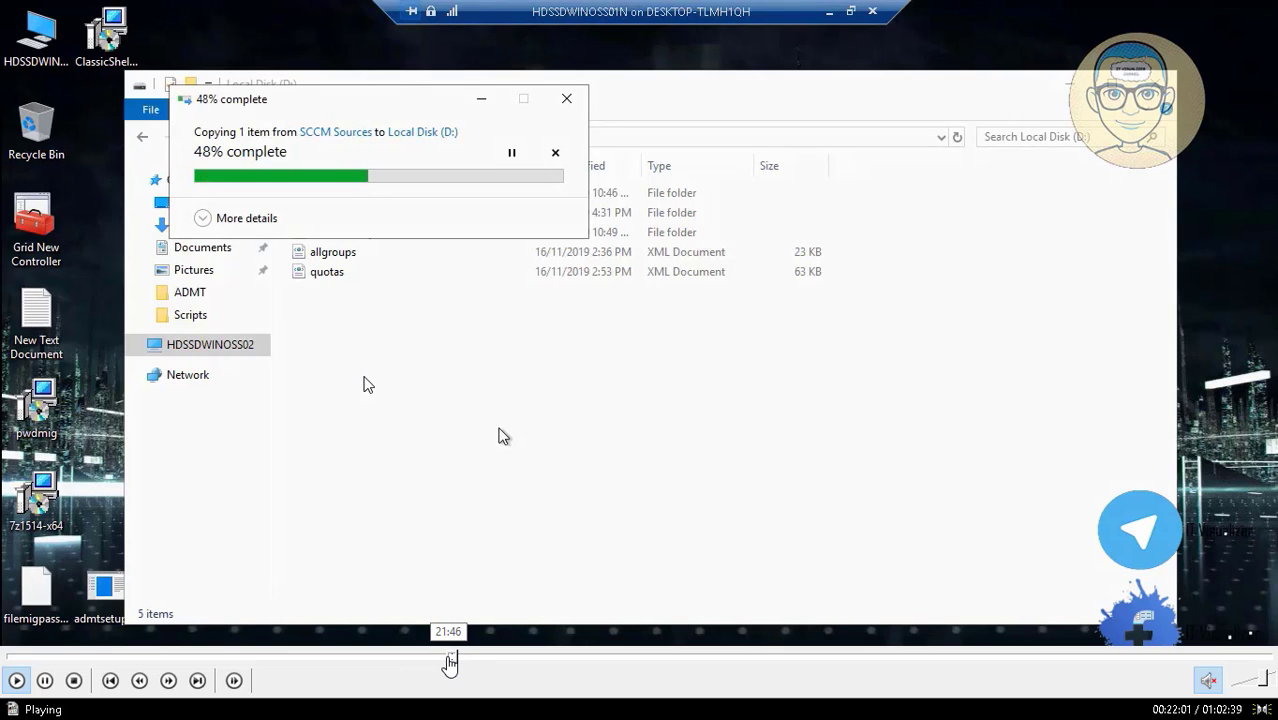
left_click(358, 660)
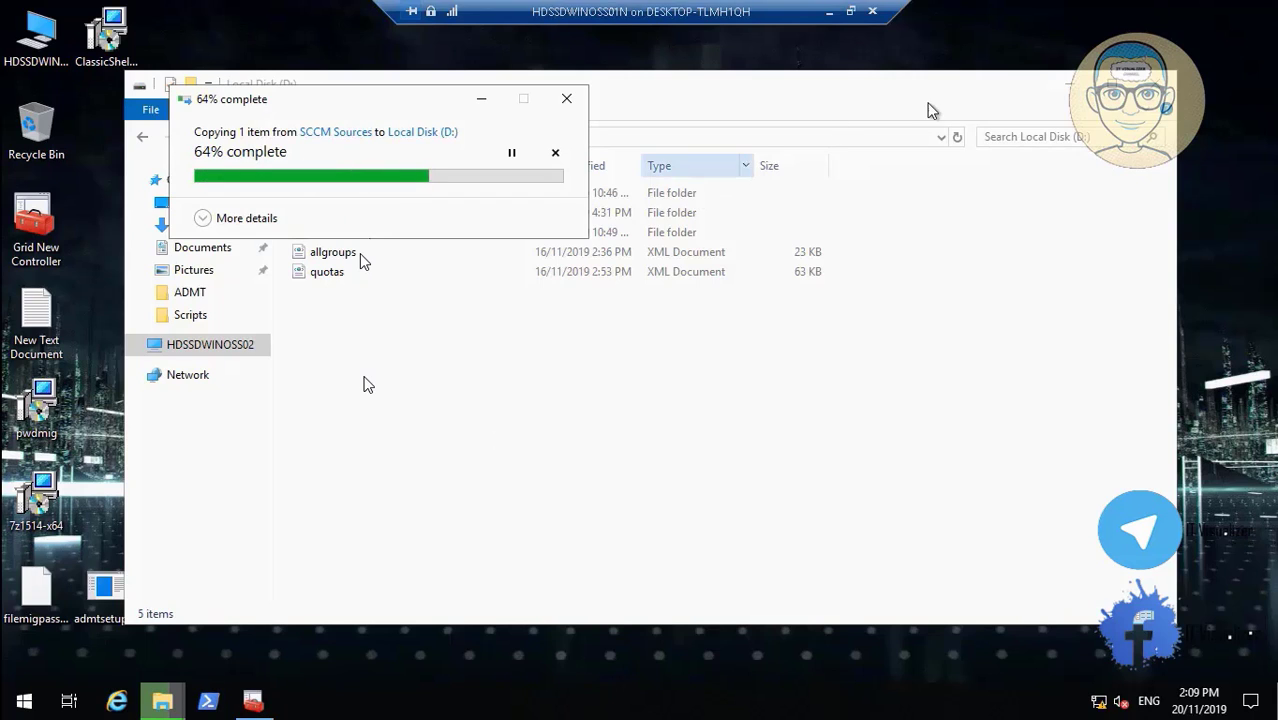
Step: Minimize Explorer and select the admtsetup32 installer on the desktop
left_click(1062, 86)
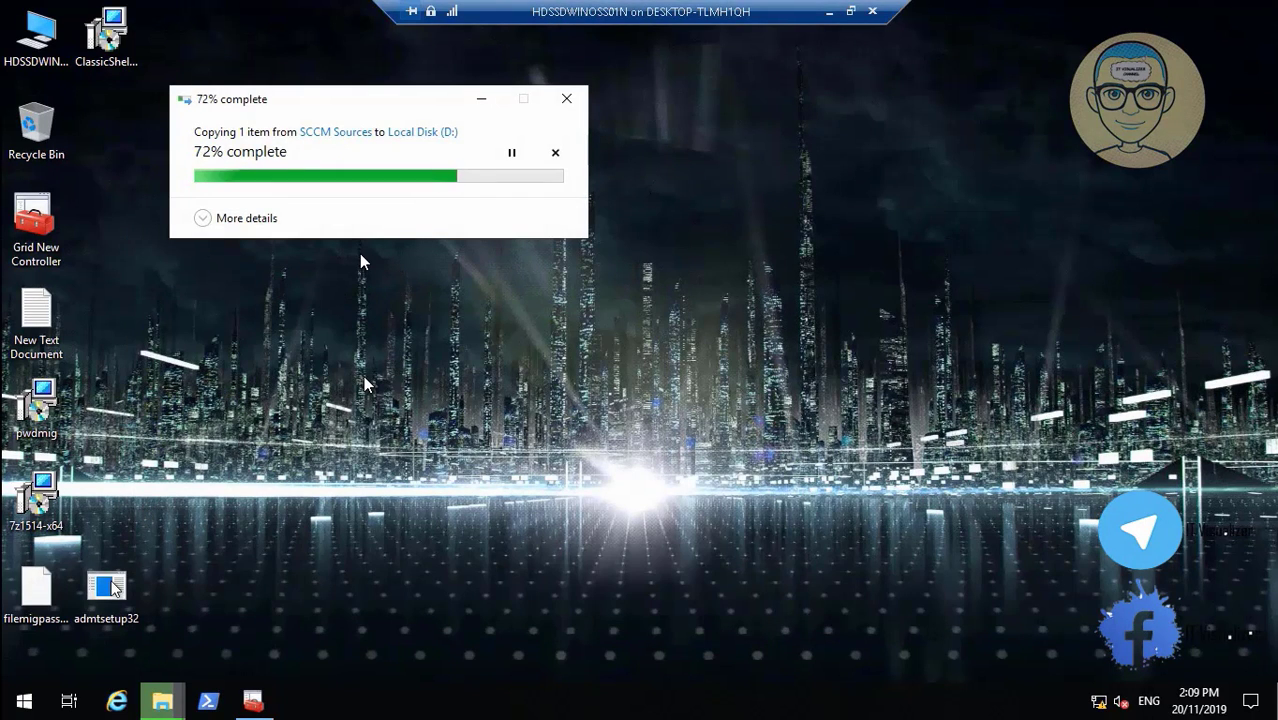
left_click(108, 588)
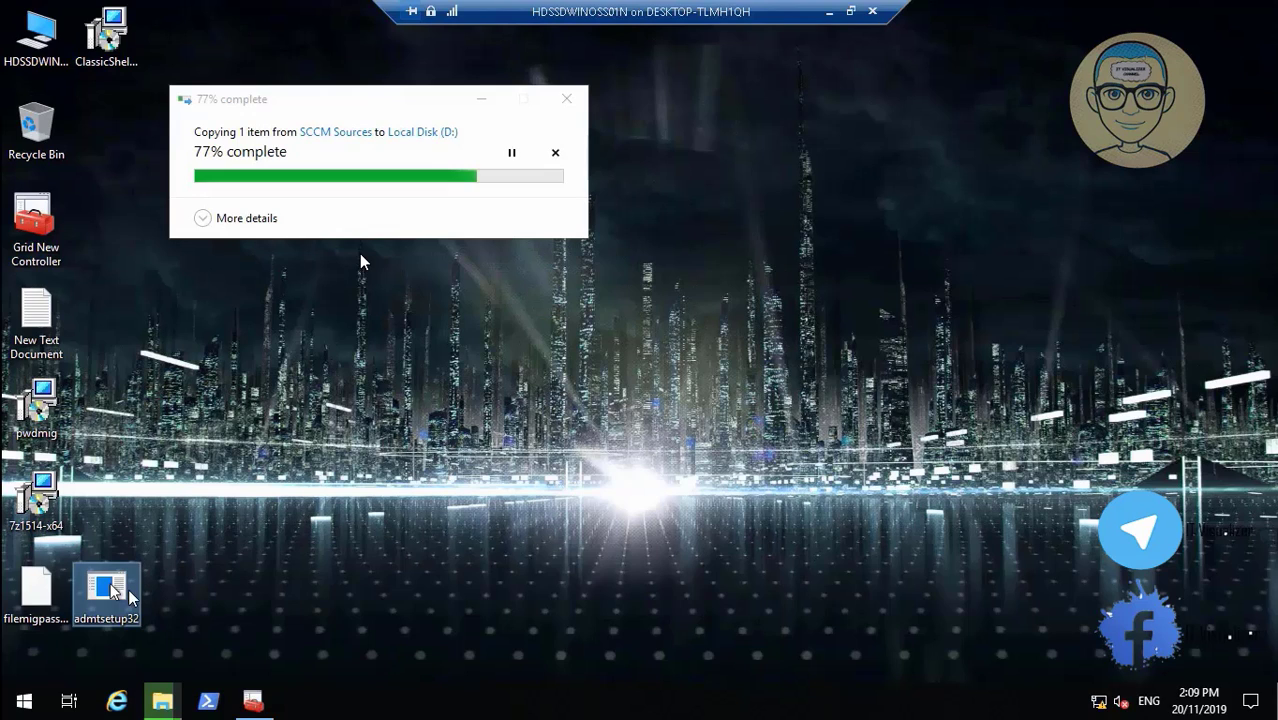
Step: Run the ADMT 3.2 installer, accept the licence, and close it after the older-version error
left_click(17, 680)
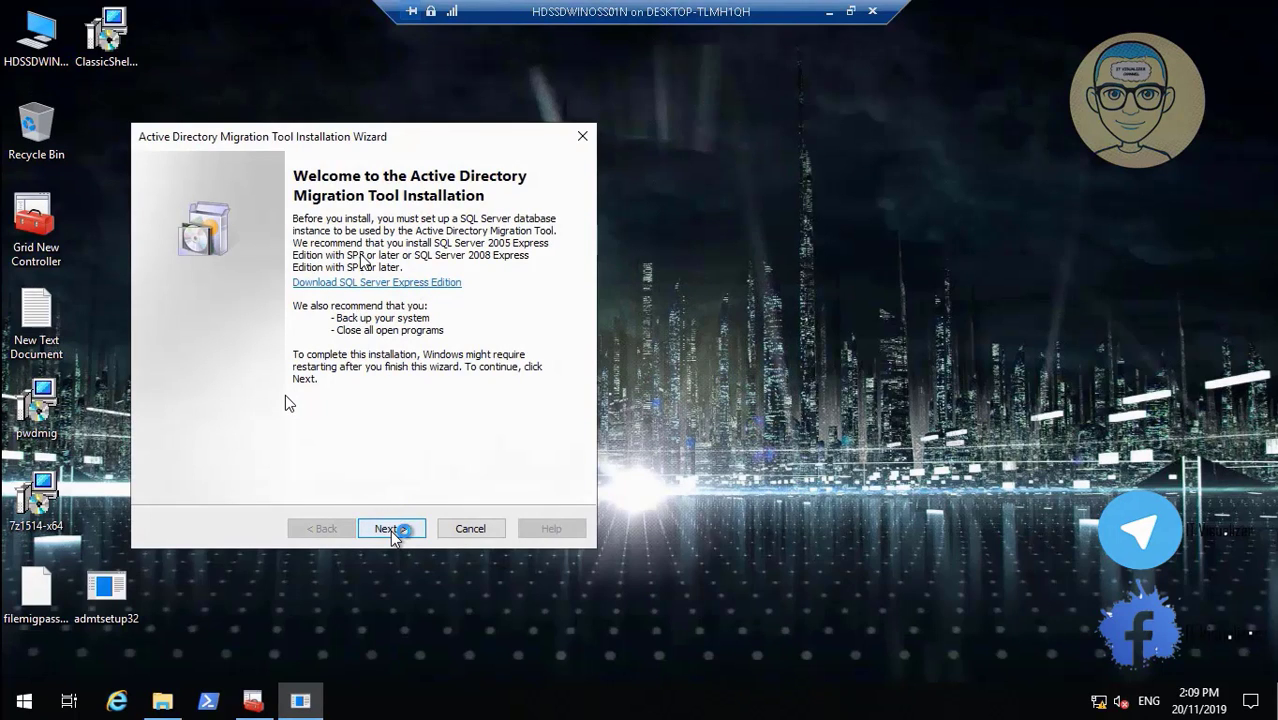
left_click(390, 530)
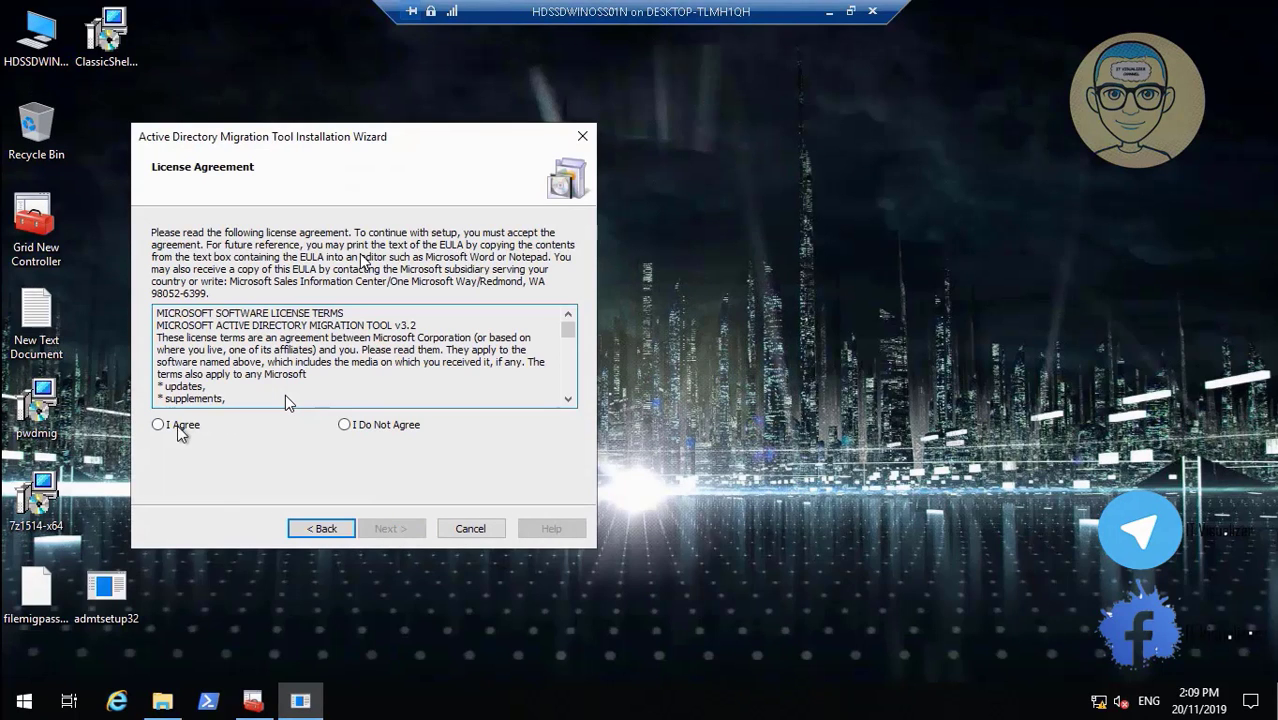
left_click(178, 428)
left_click(390, 530)
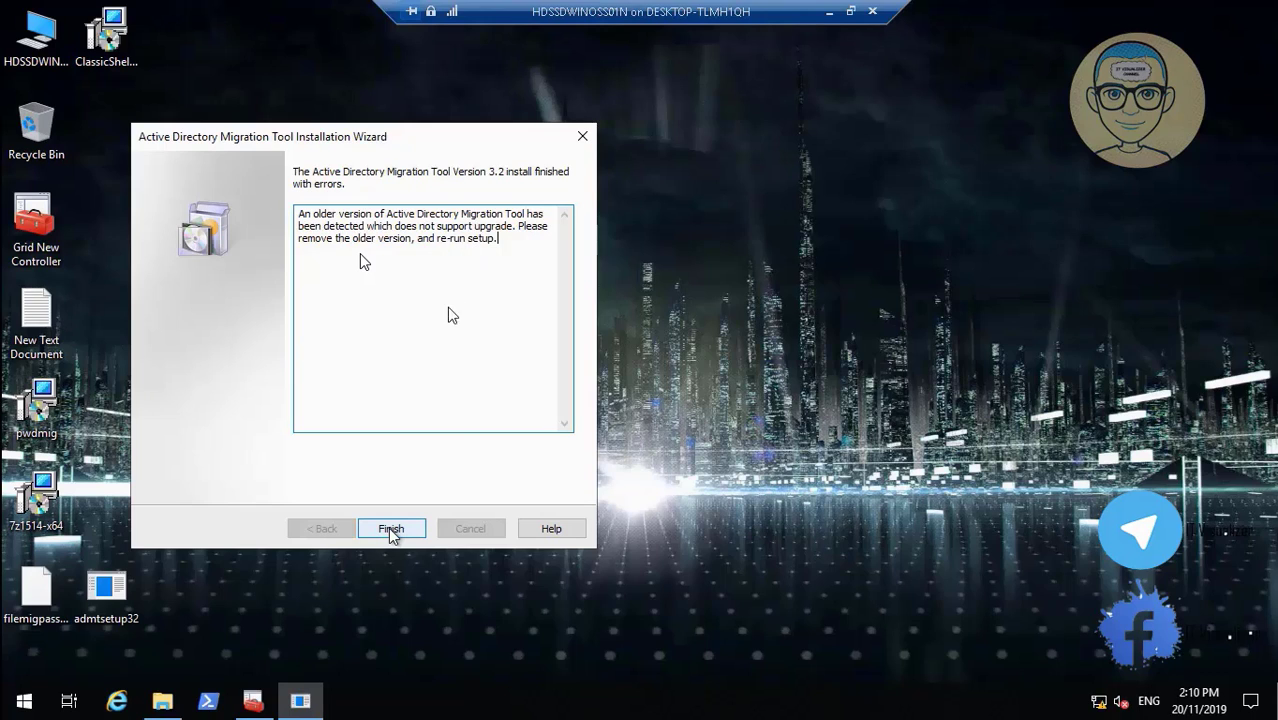
left_click(391, 529)
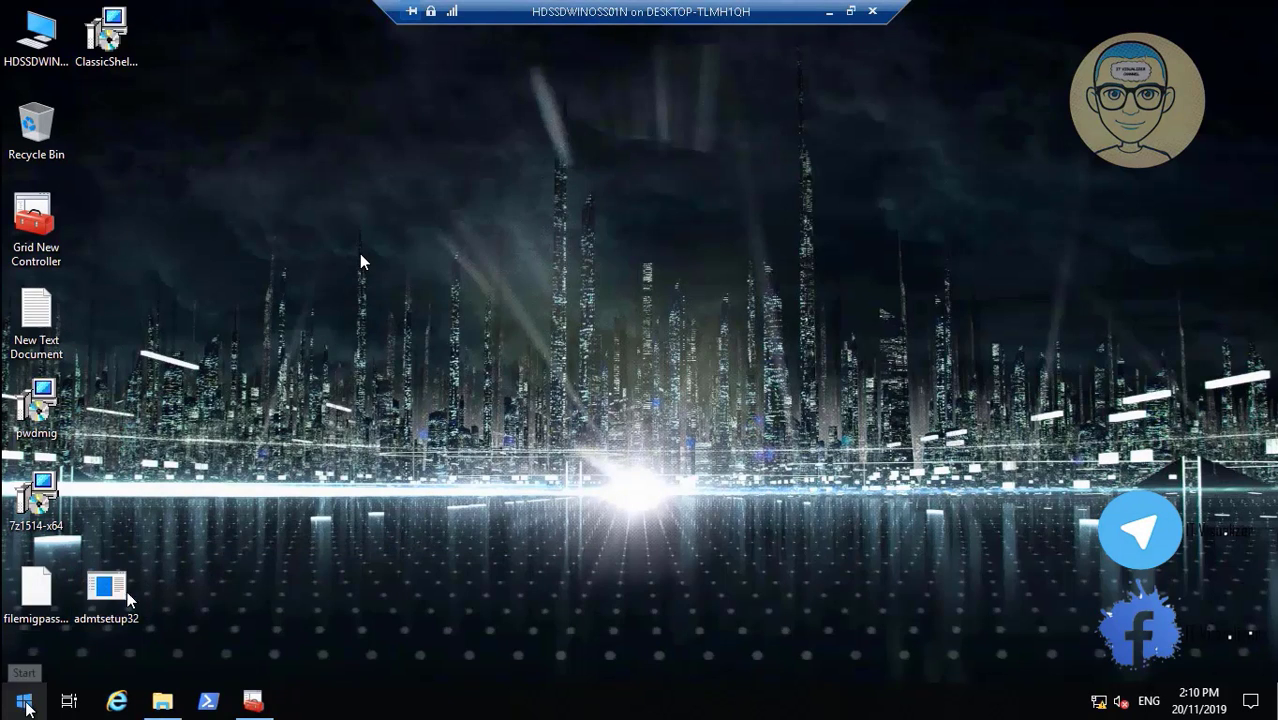
Step: Uninstall Active Directory Migration Tool from Control Panel's Programs and Features, then close the window
left_click(24, 700)
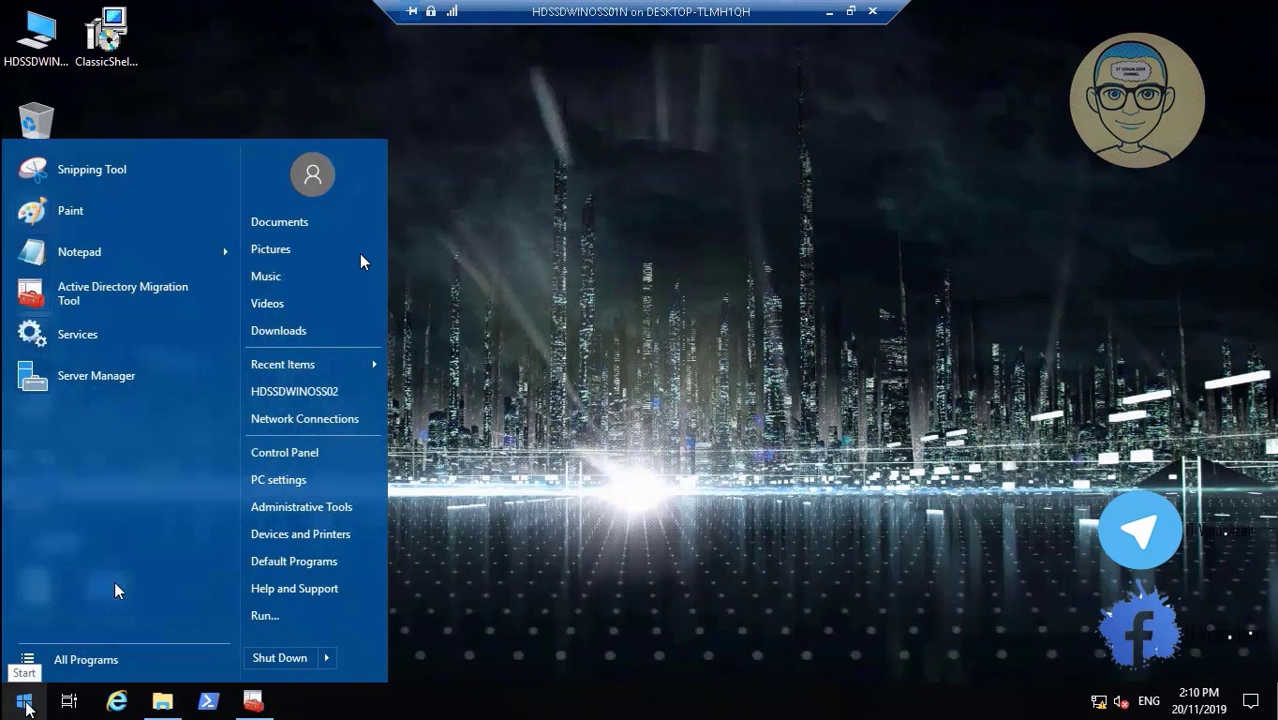
left_click(313, 463)
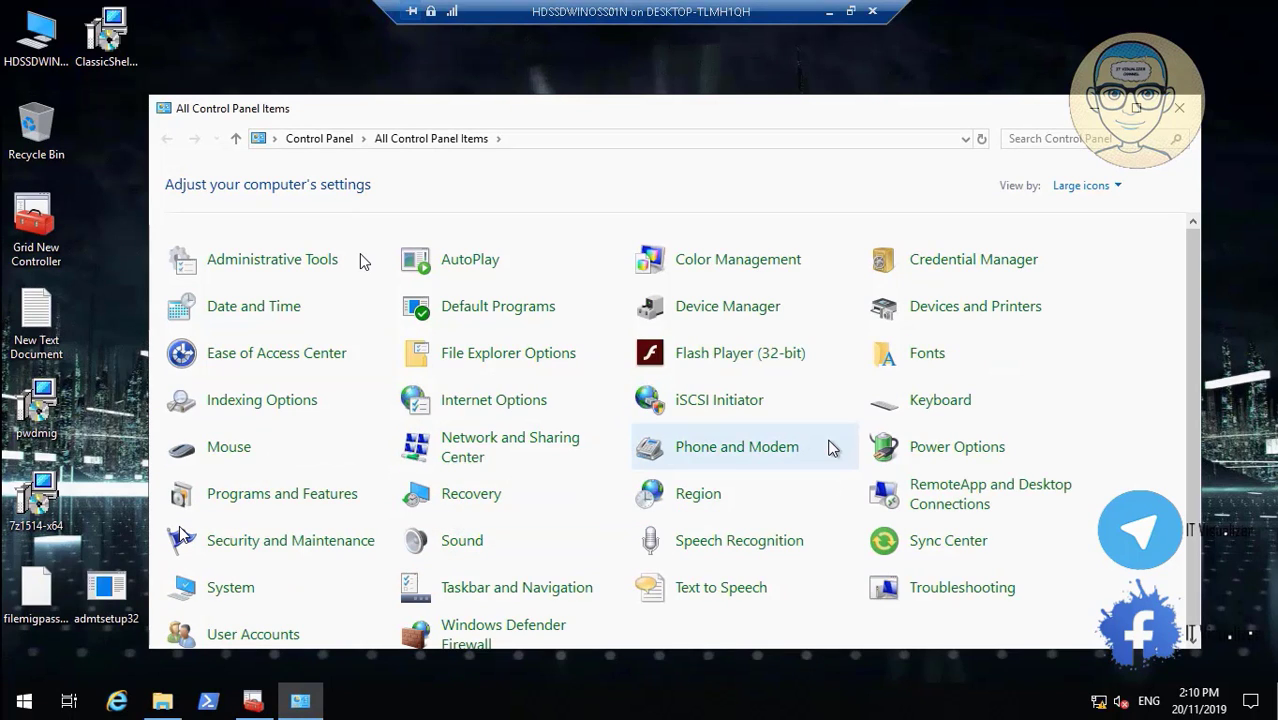
left_click(328, 500)
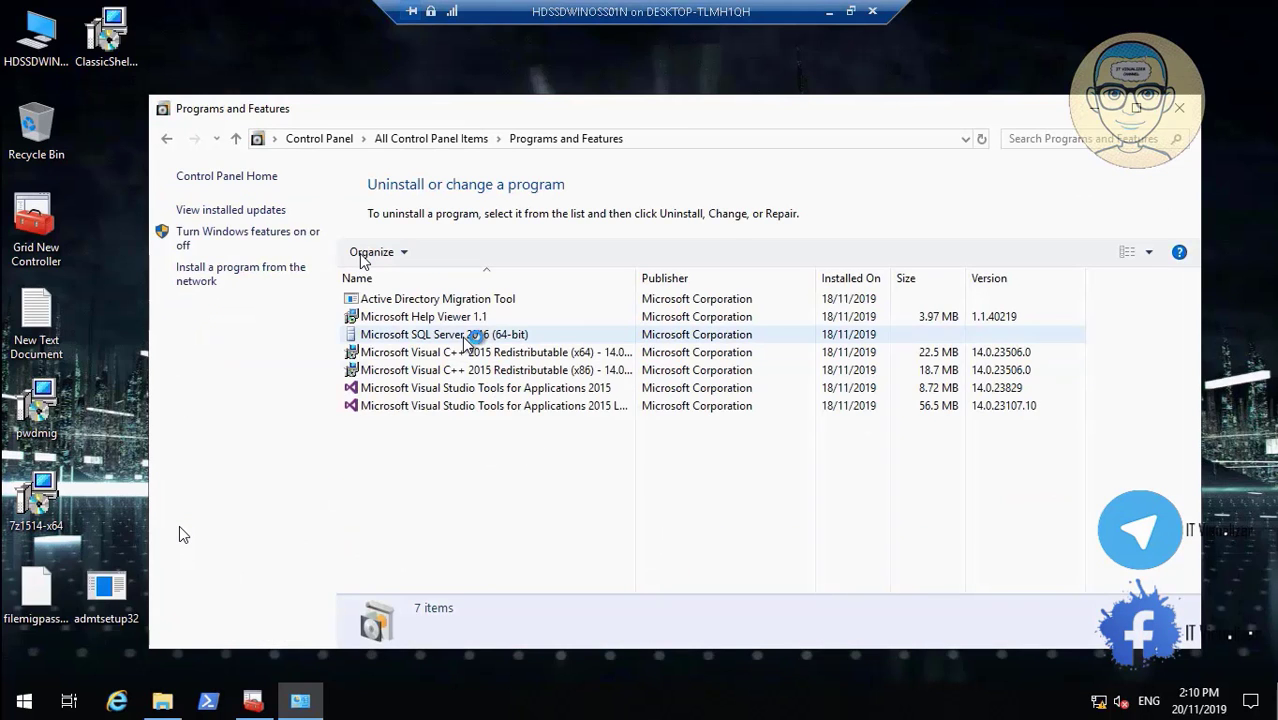
left_click(436, 299)
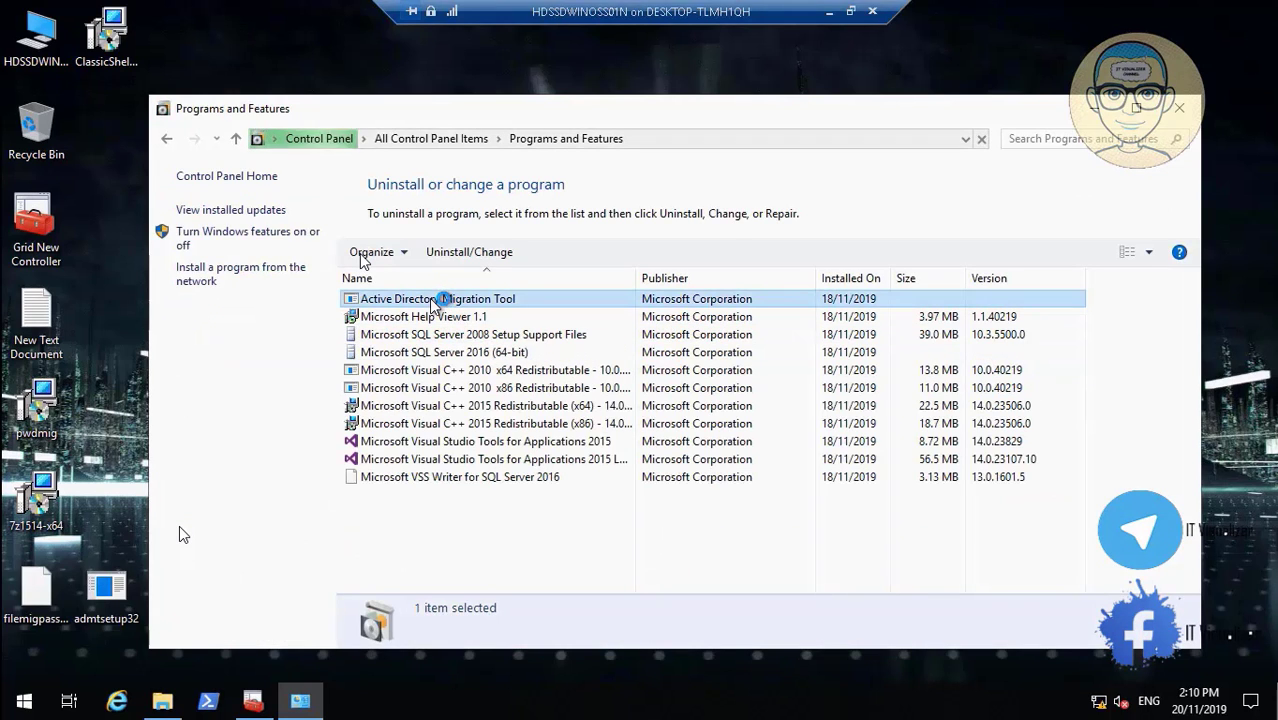
left_click(465, 255)
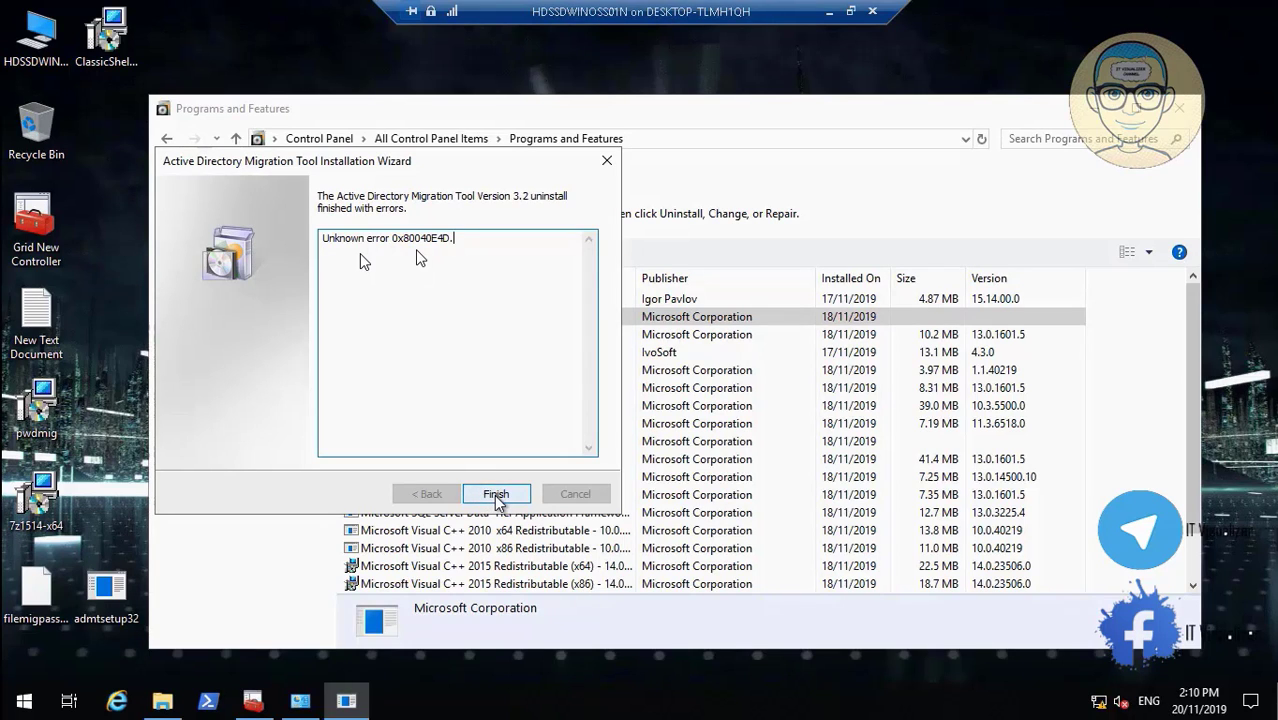
left_click(496, 494)
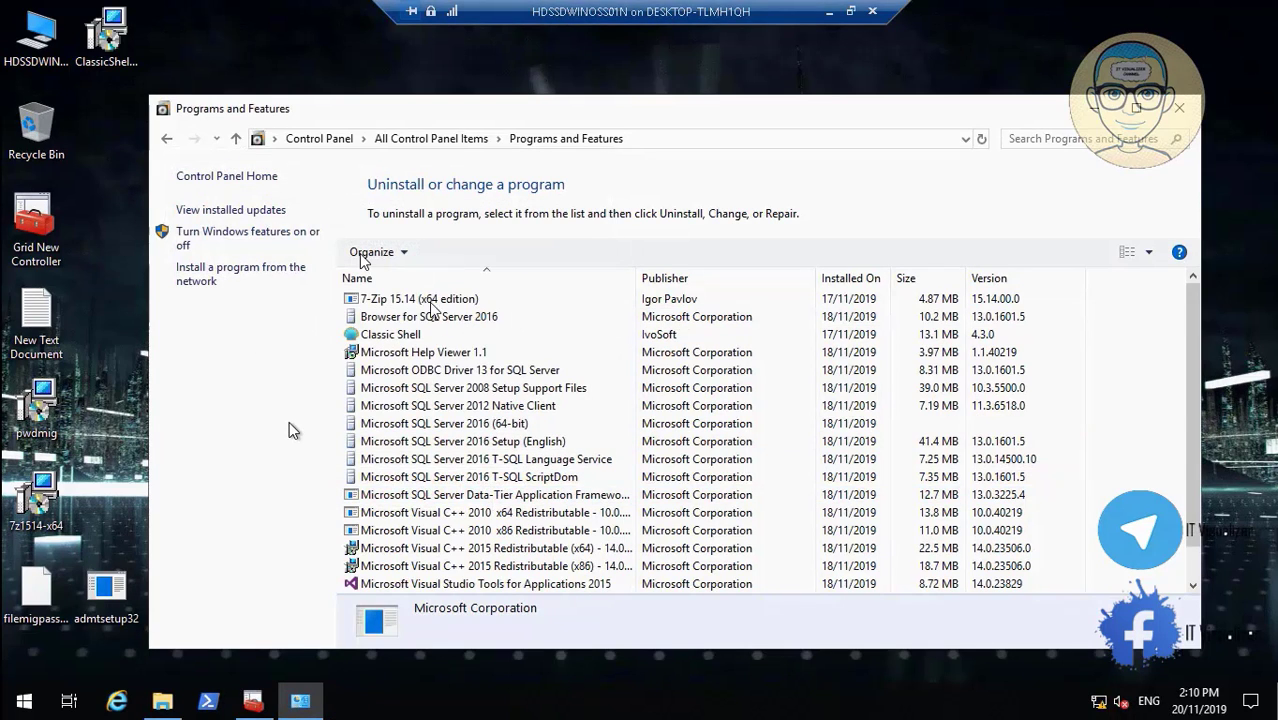
left_click(1178, 112)
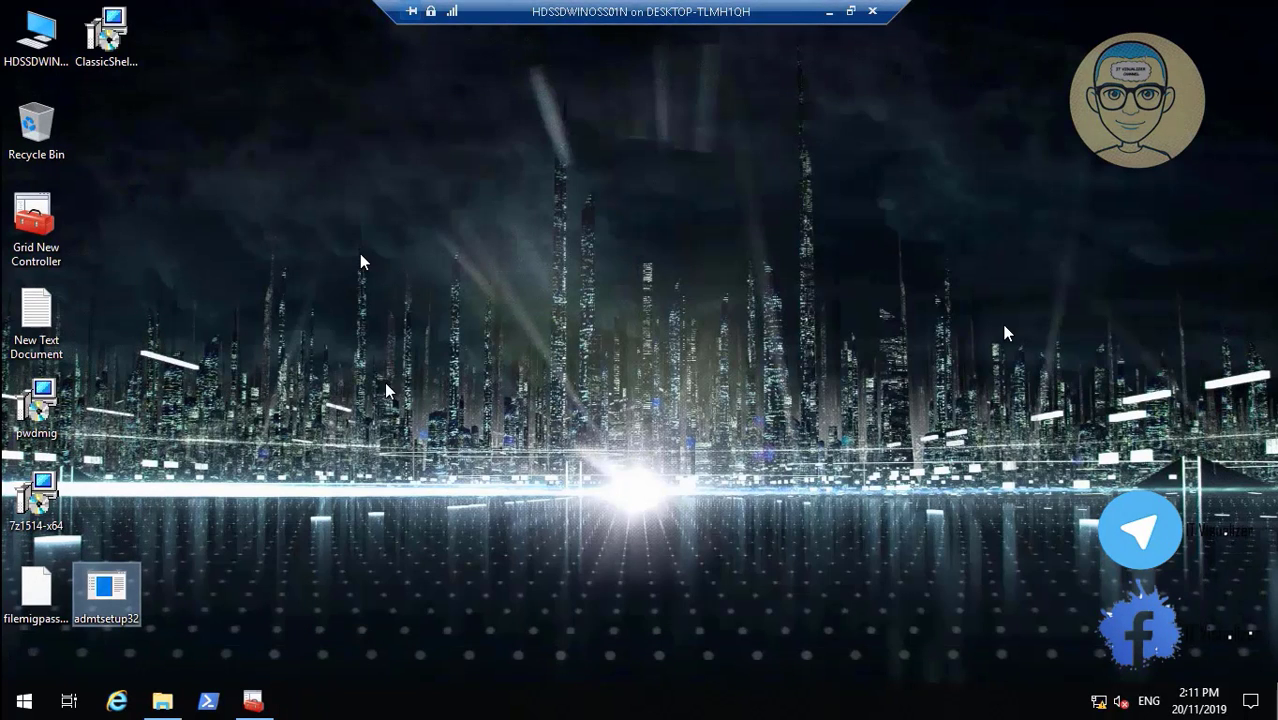
Step: Relaunch ADMT setup and accept the licence to reach Database Selection
double_click(118, 588)
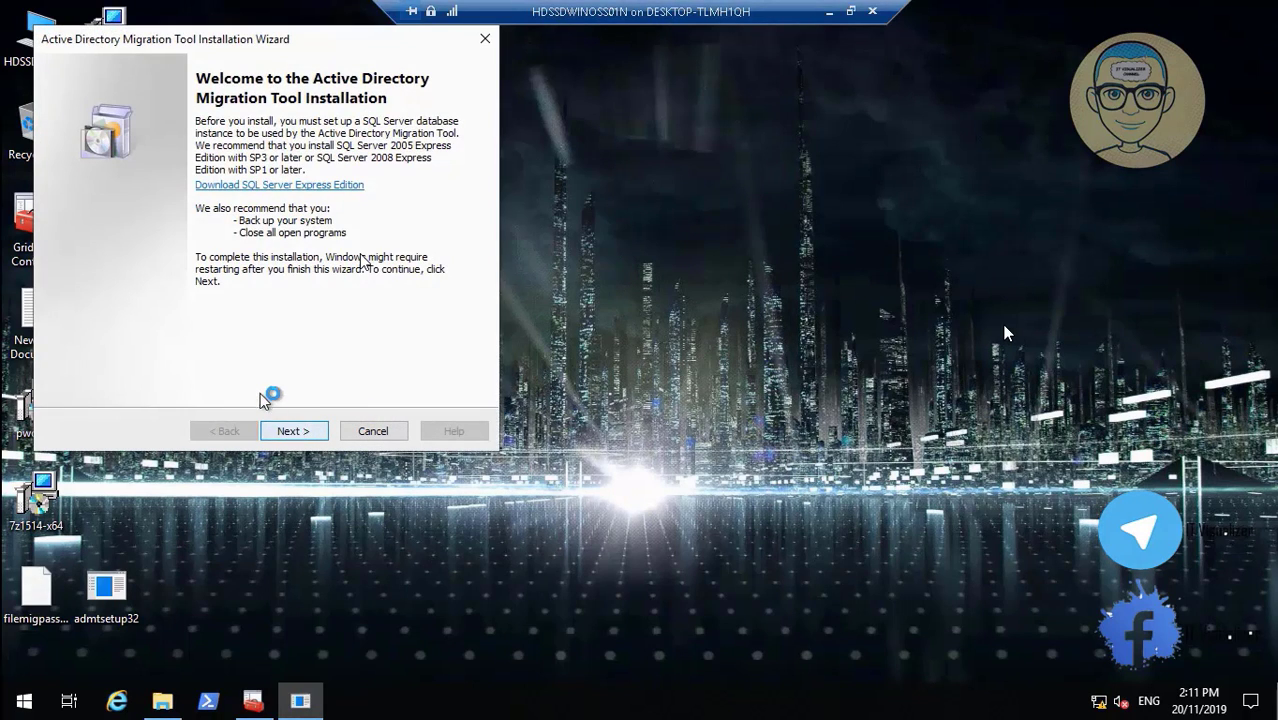
left_click(312, 432)
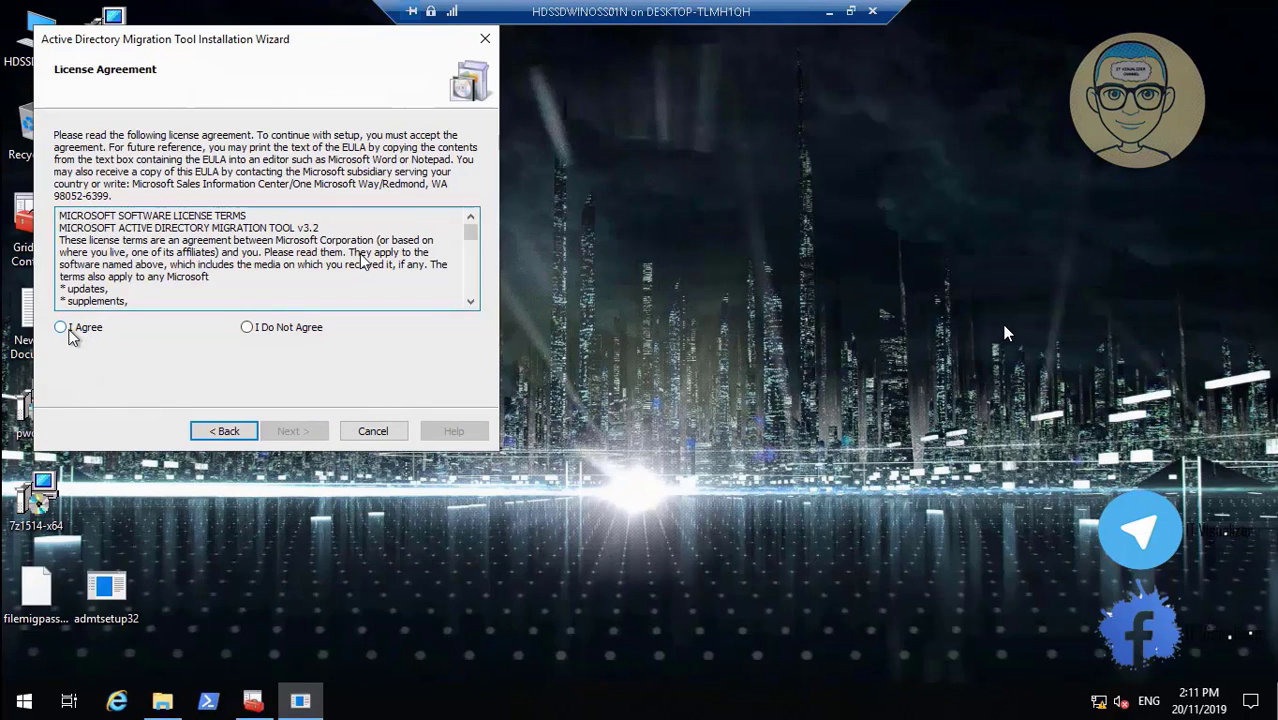
left_click(61, 327)
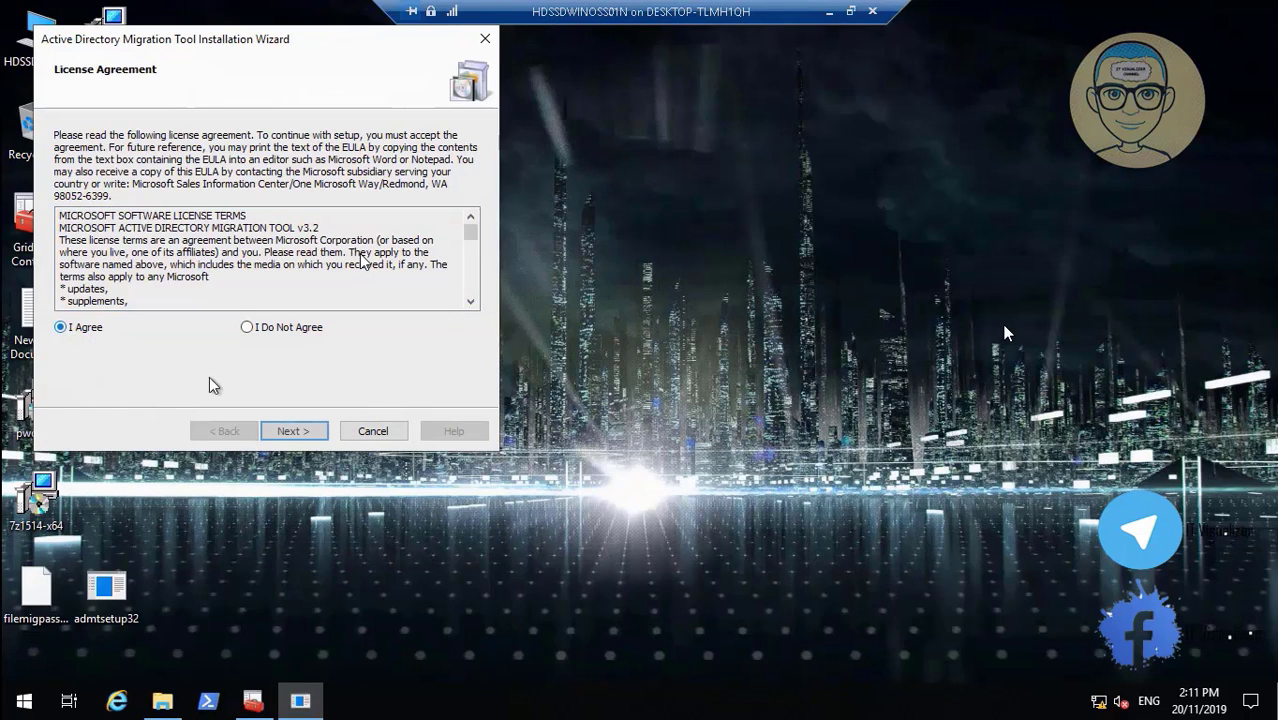
left_click(290, 436)
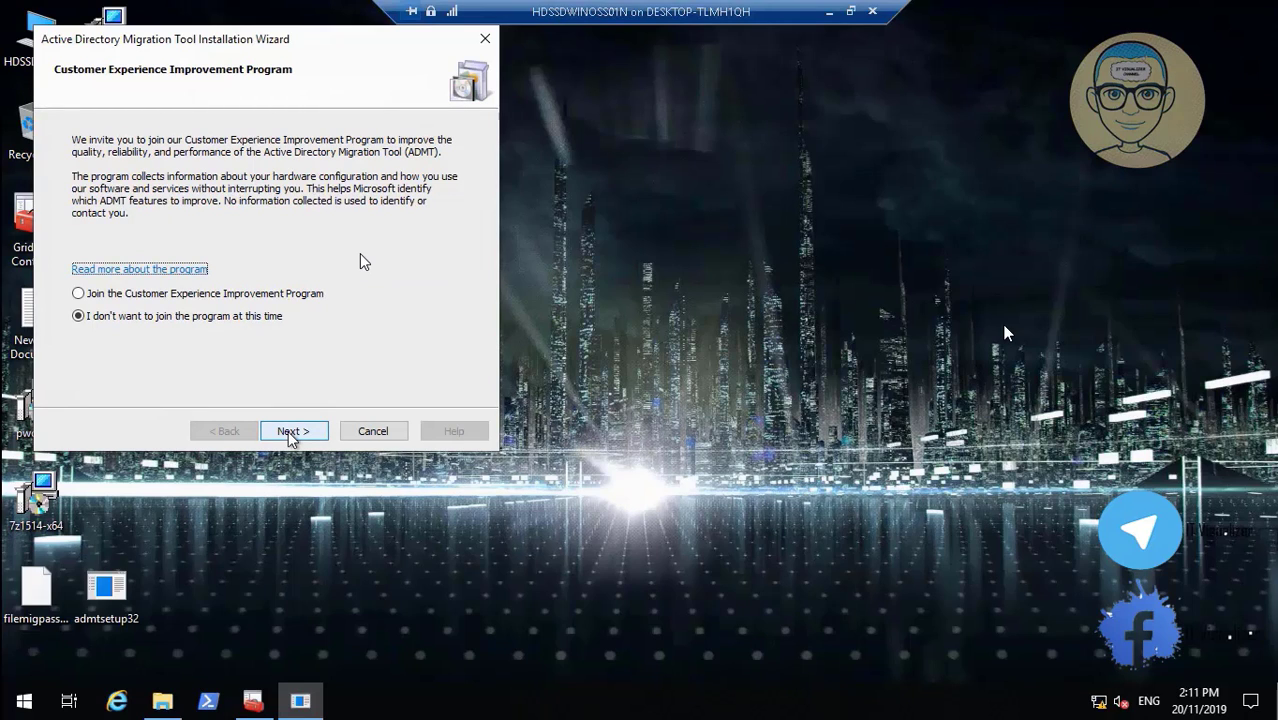
left_click(292, 436)
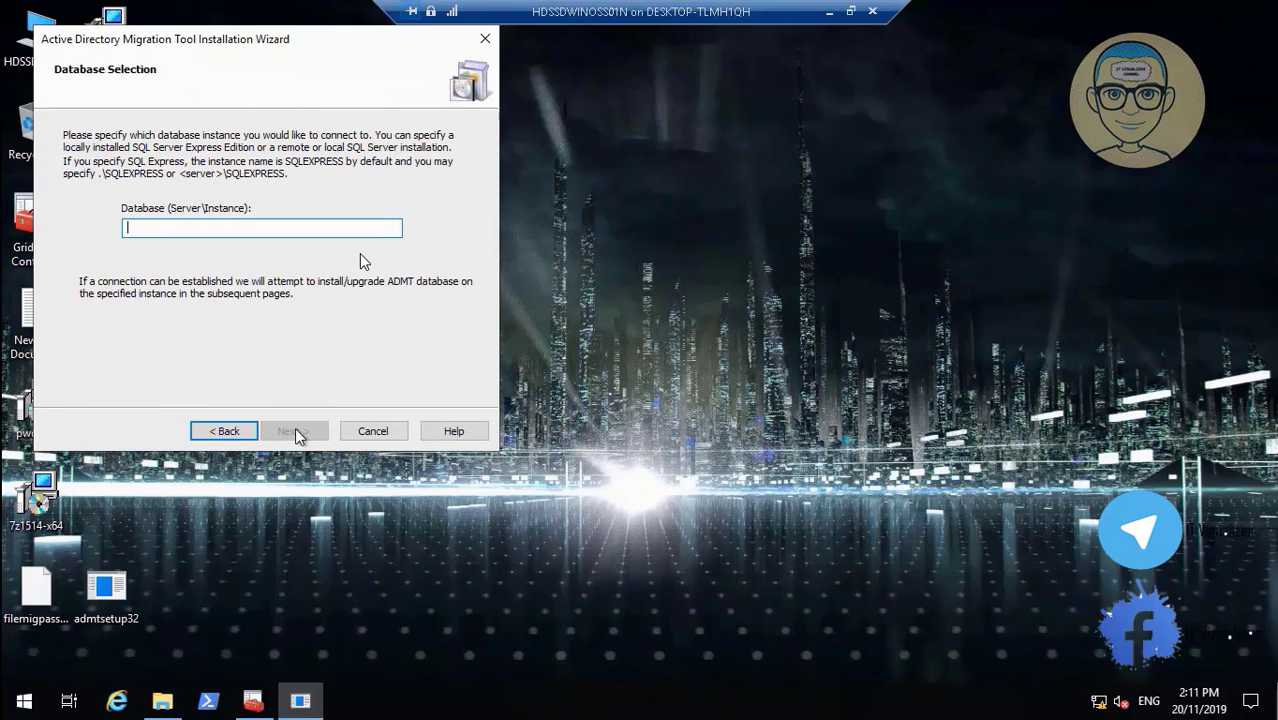
Step: Enter HDSSDWINOSS02 as the database instance, attempt connecting, and dismiss the login error
type("HDSS")
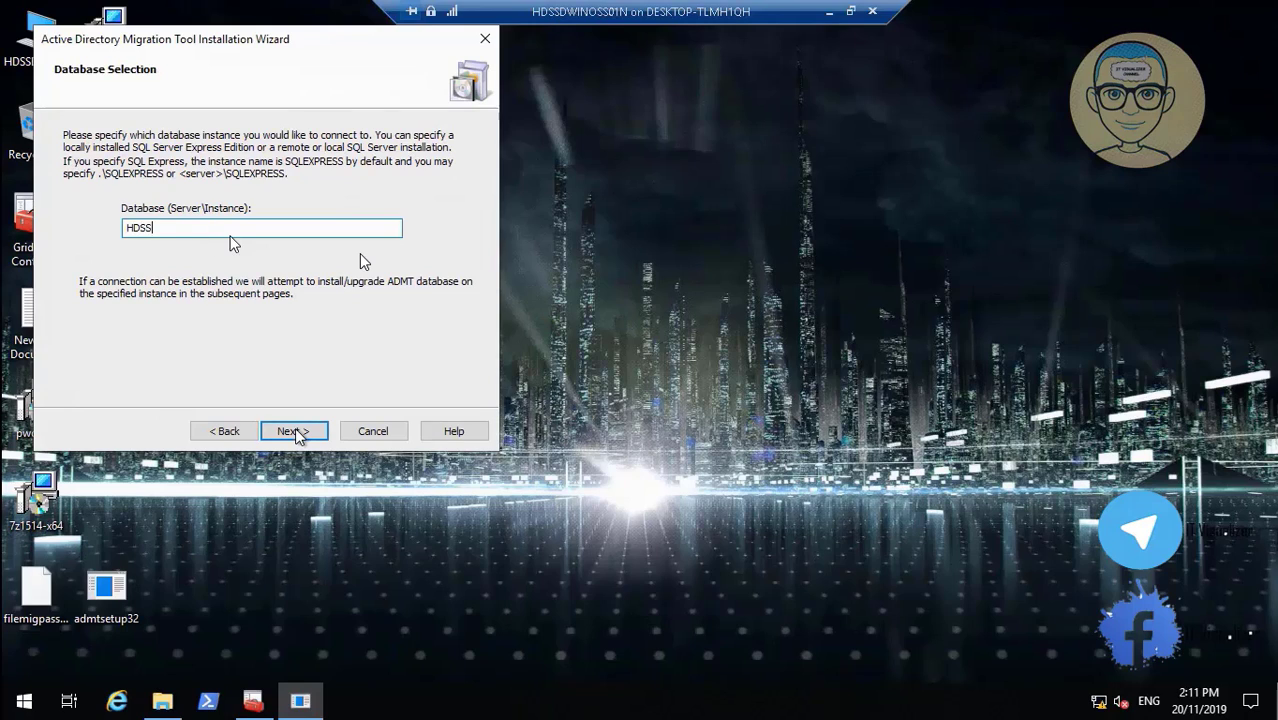
type("DWINOSS02")
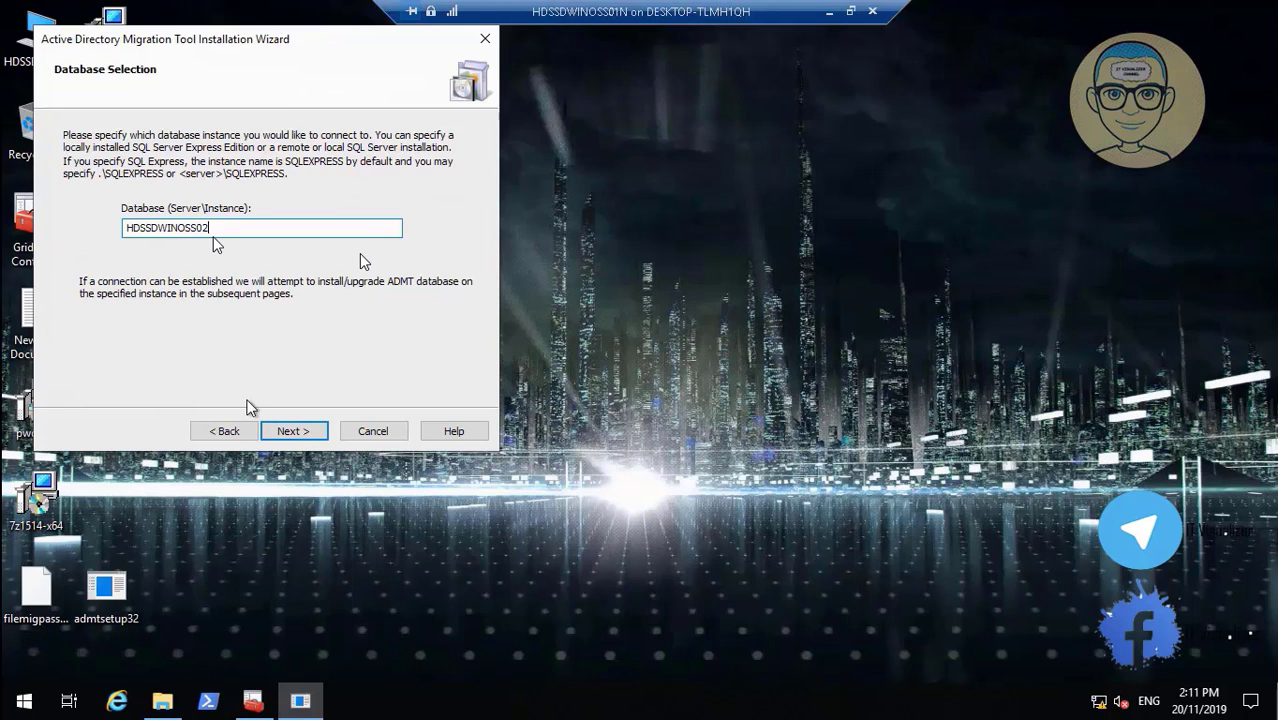
left_click(294, 433)
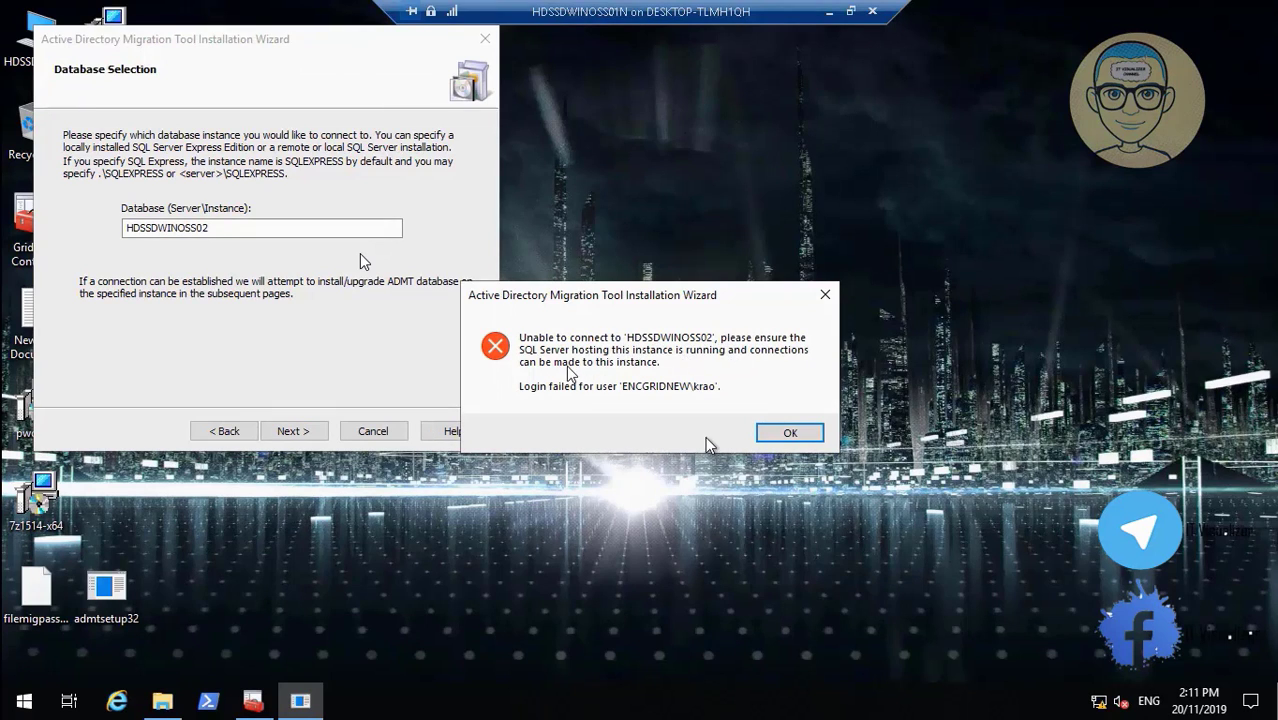
left_click(786, 433)
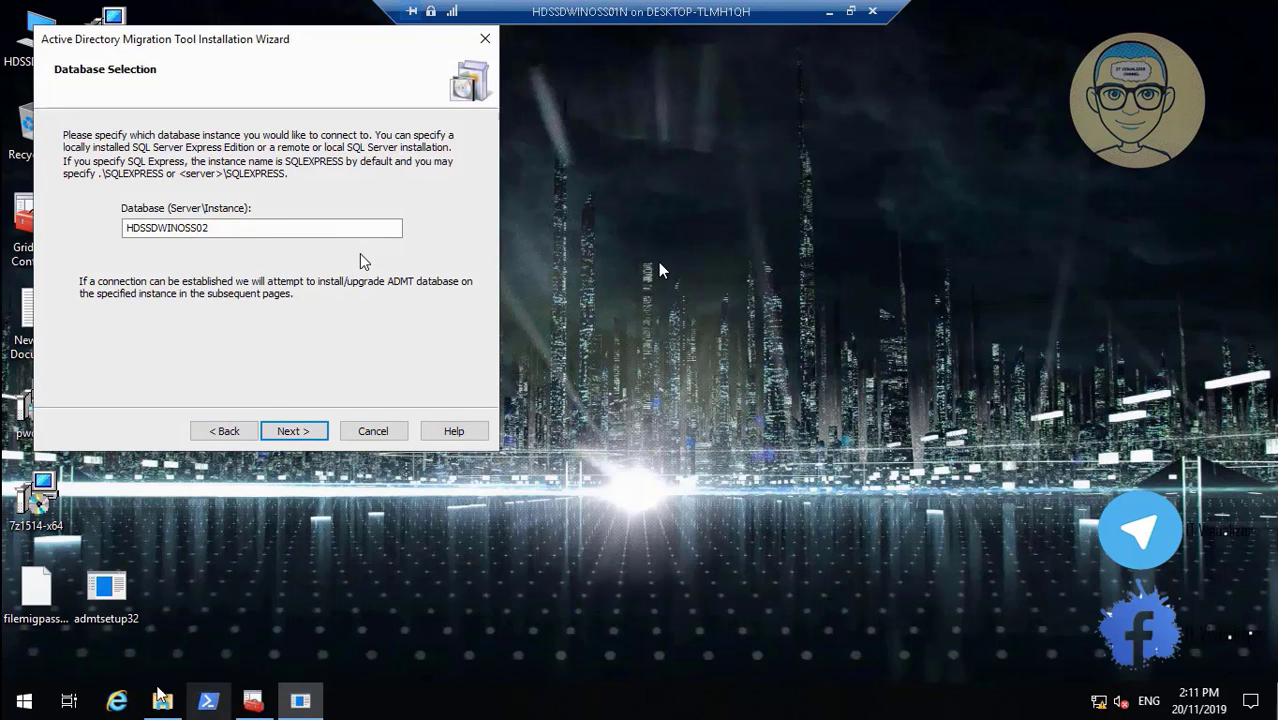
Step: Launch SSMS-Setup-ENU from Local Disk (D:) and start installing SSMS 17.9.1
left_click(162, 700)
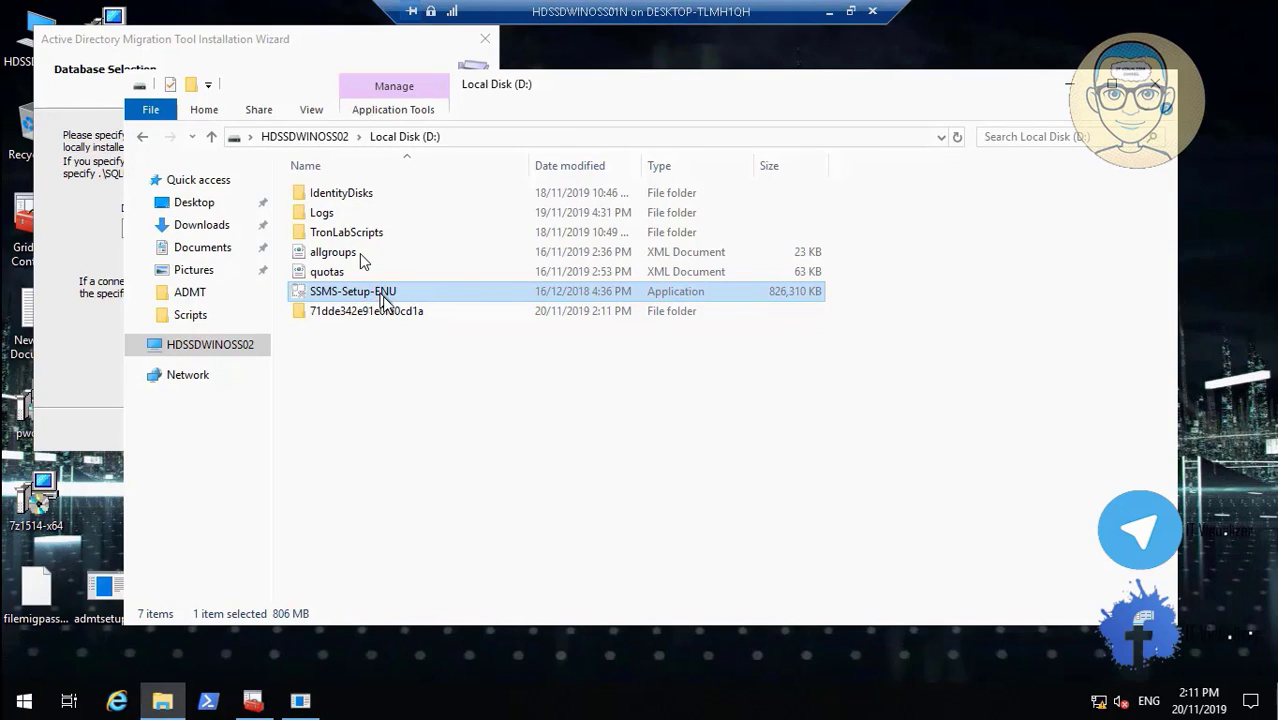
double_click(383, 296)
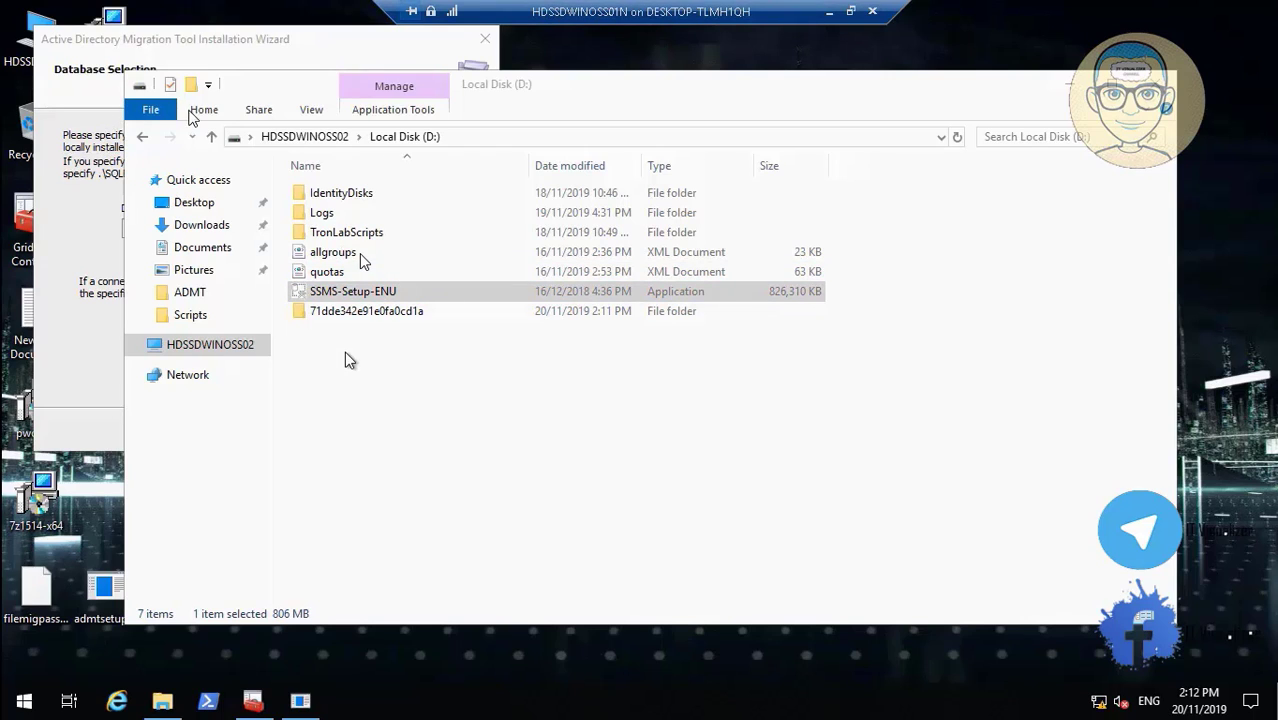
left_click(1072, 86)
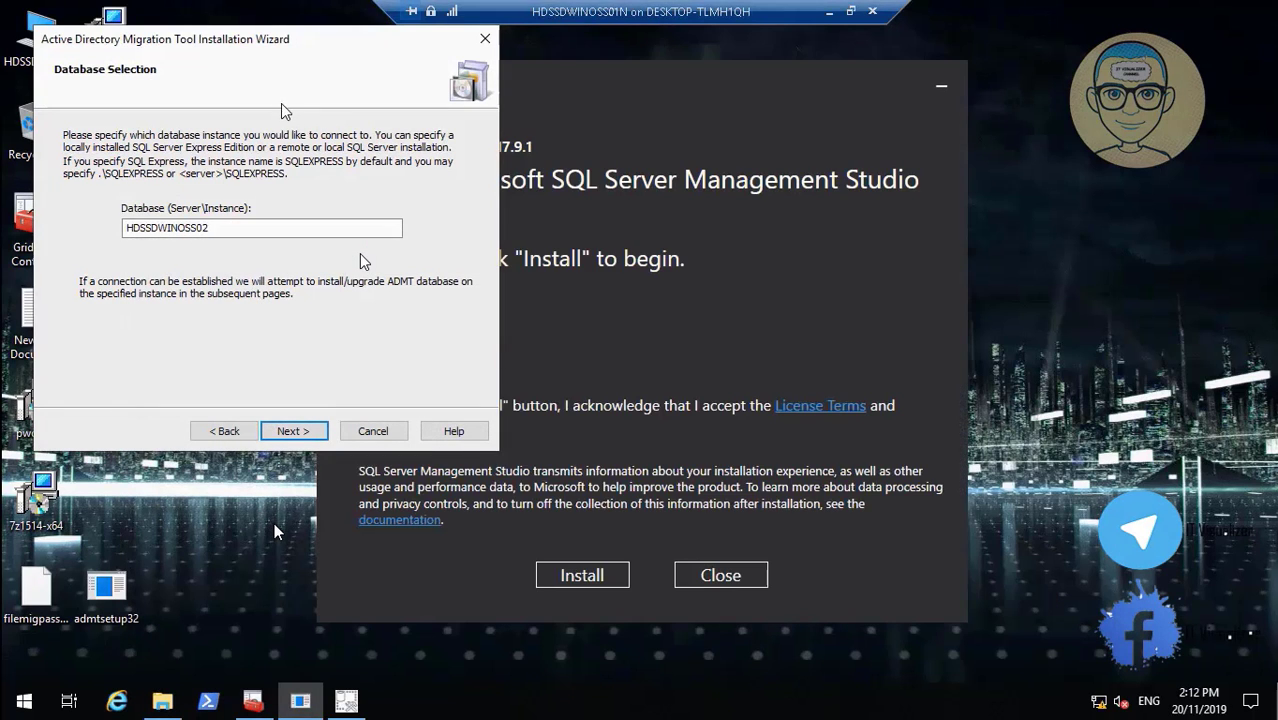
left_click(657, 369)
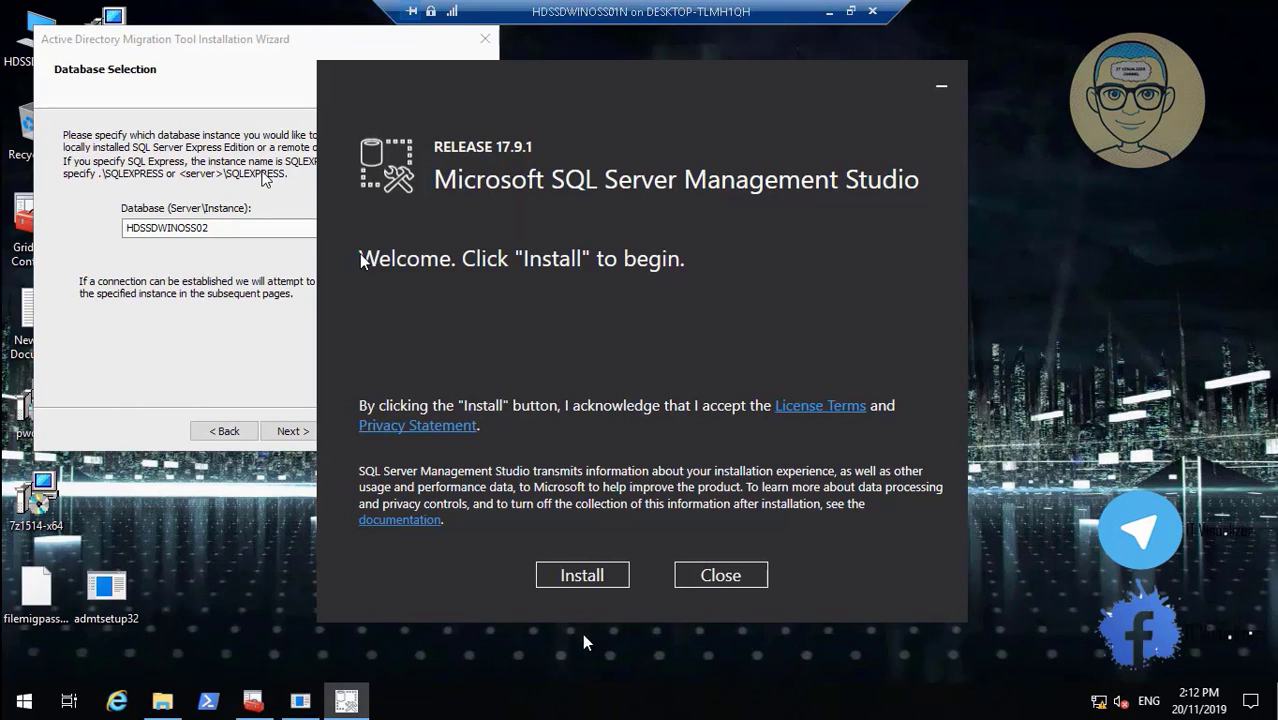
left_click(590, 577)
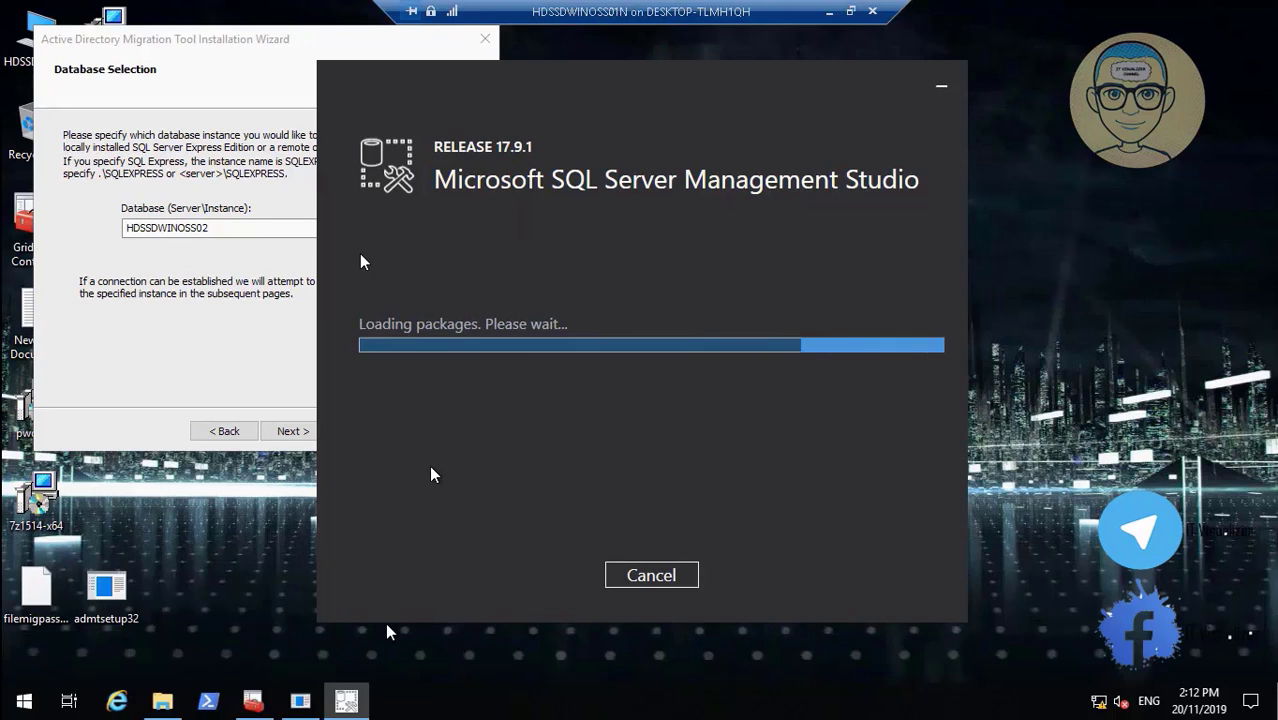
Step: Skip ahead in the recording and drag the Management Studio 17 entry onto the desktop
left_click(396, 659)
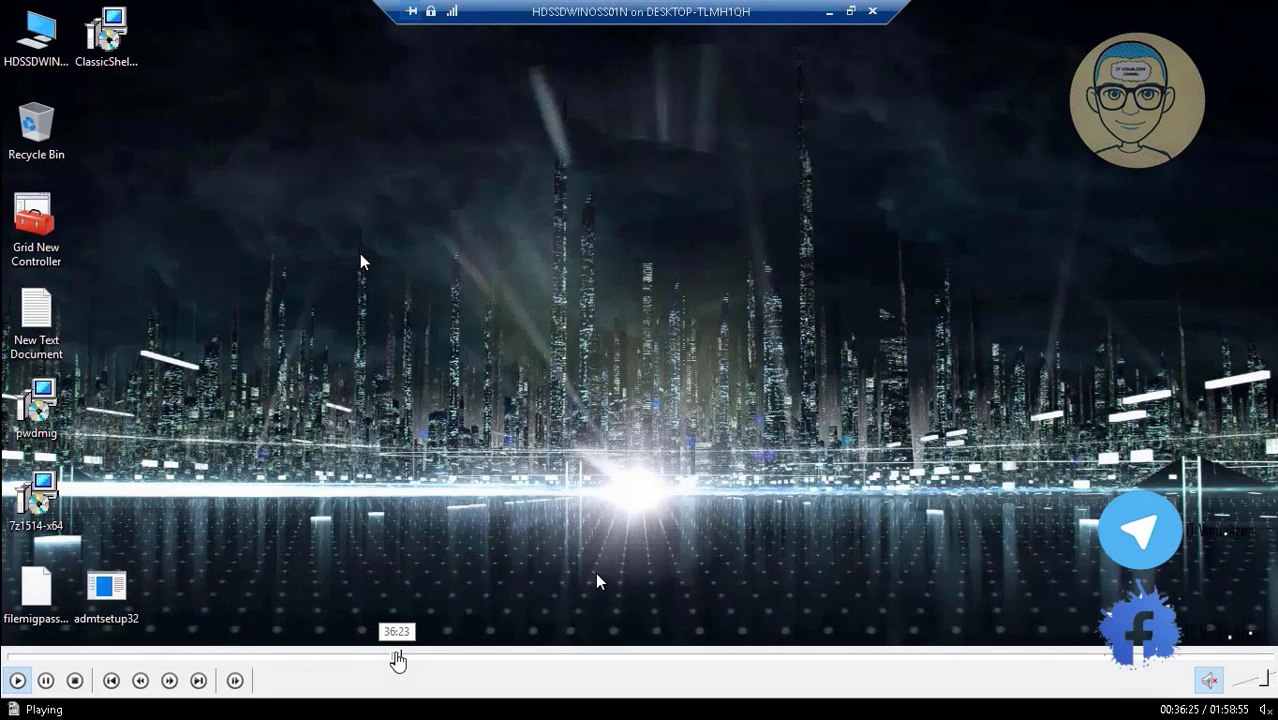
left_click(401, 659)
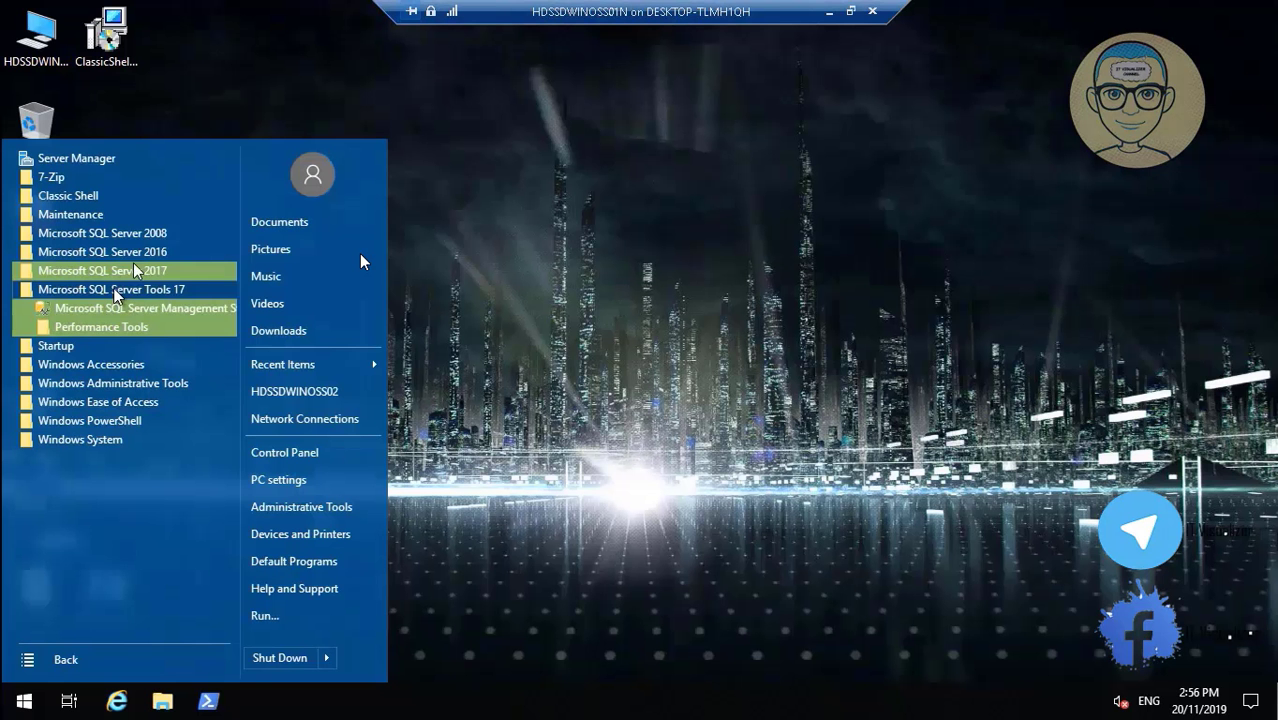
left_click_drag(113, 307, 484, 585)
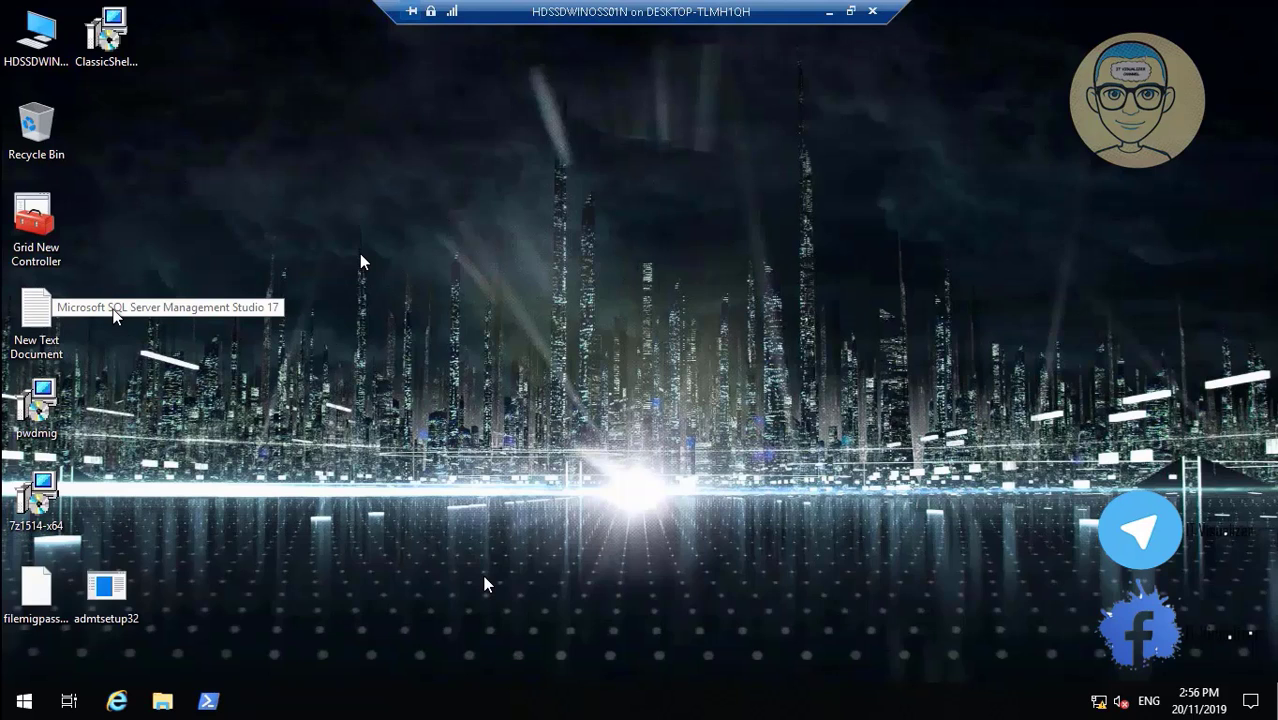
left_click_drag(62, 545, 368, 575)
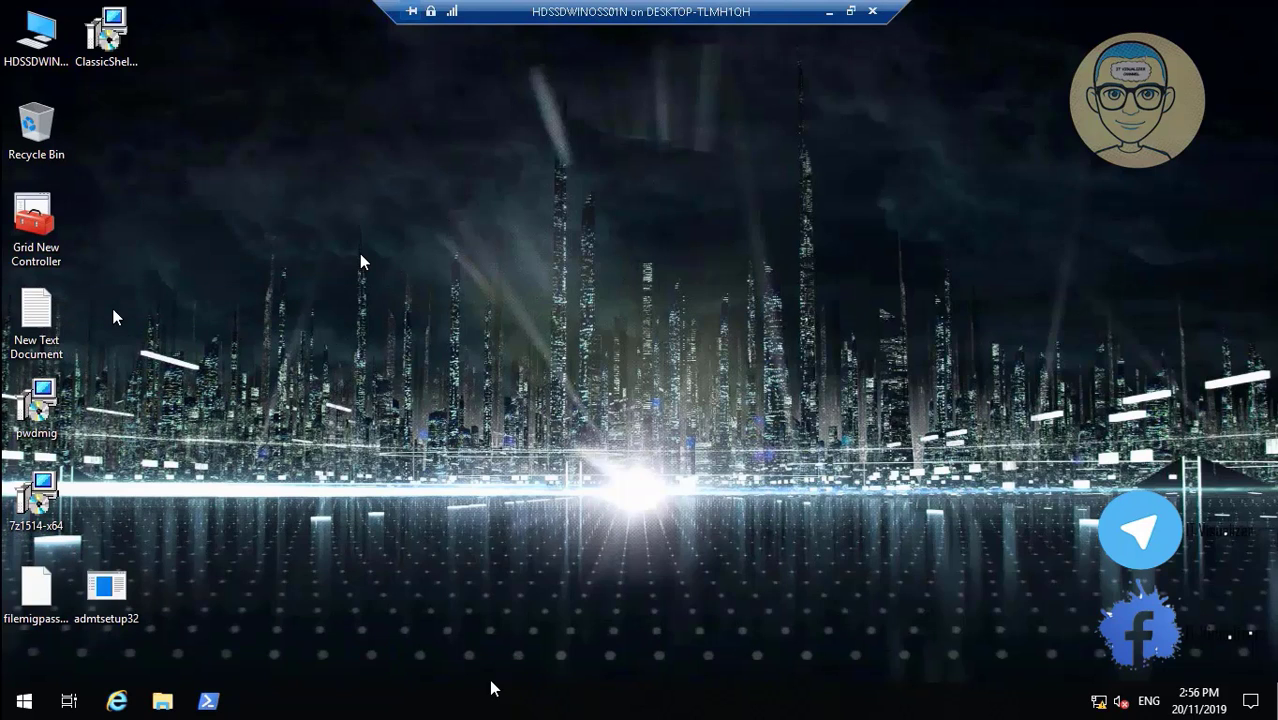
left_click(422, 660)
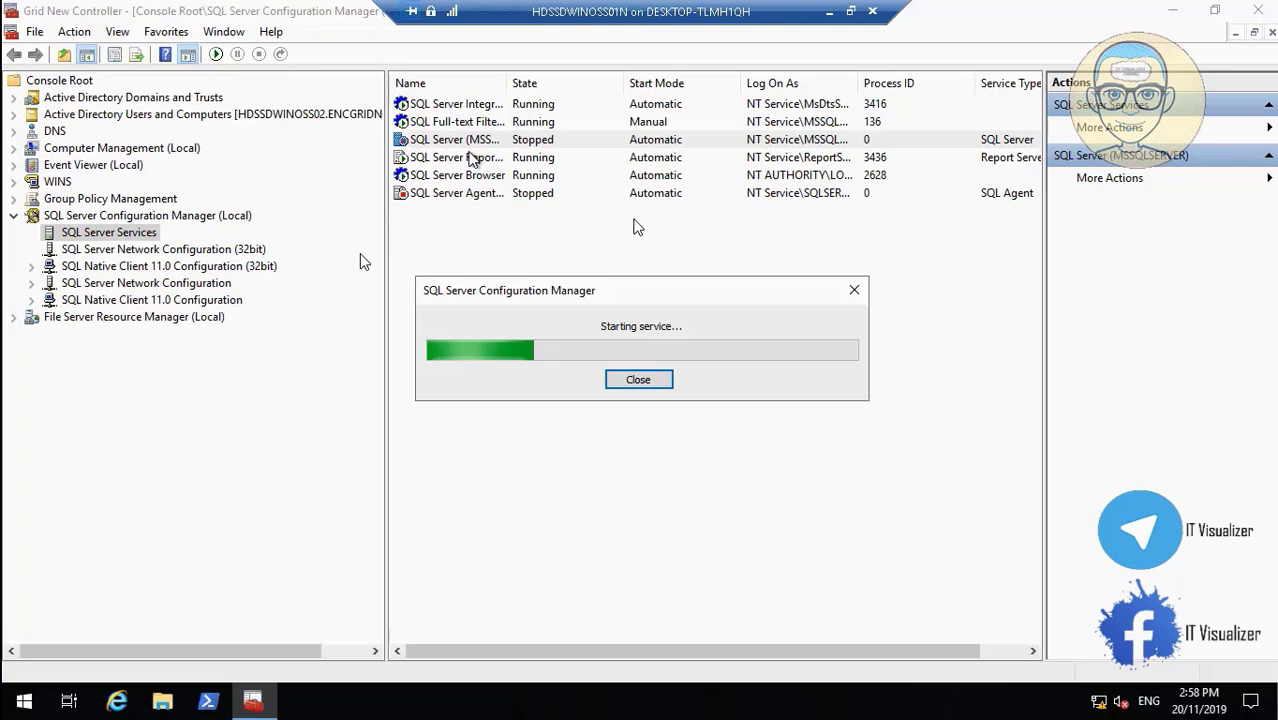
Step: Start the SQL Server Agent service in SQL Server Configuration Manager
mouse_move(340, 700)
mouse_move(442, 662)
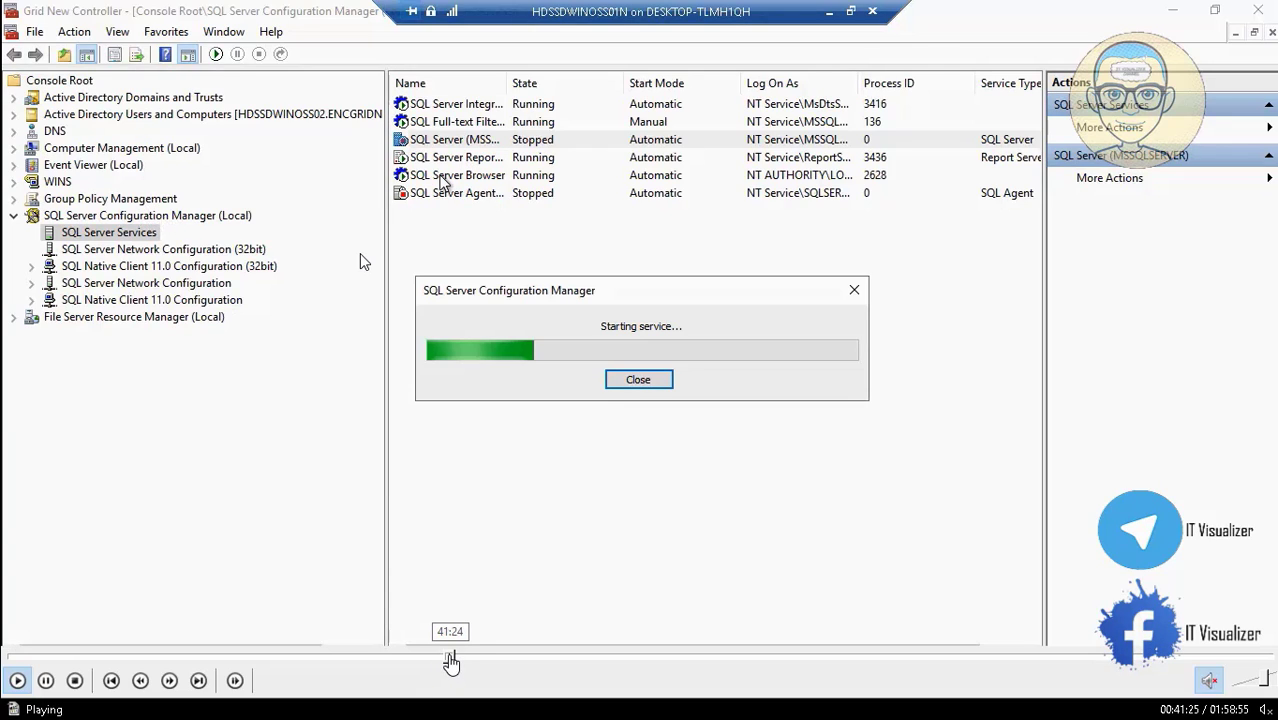
left_click(455, 662)
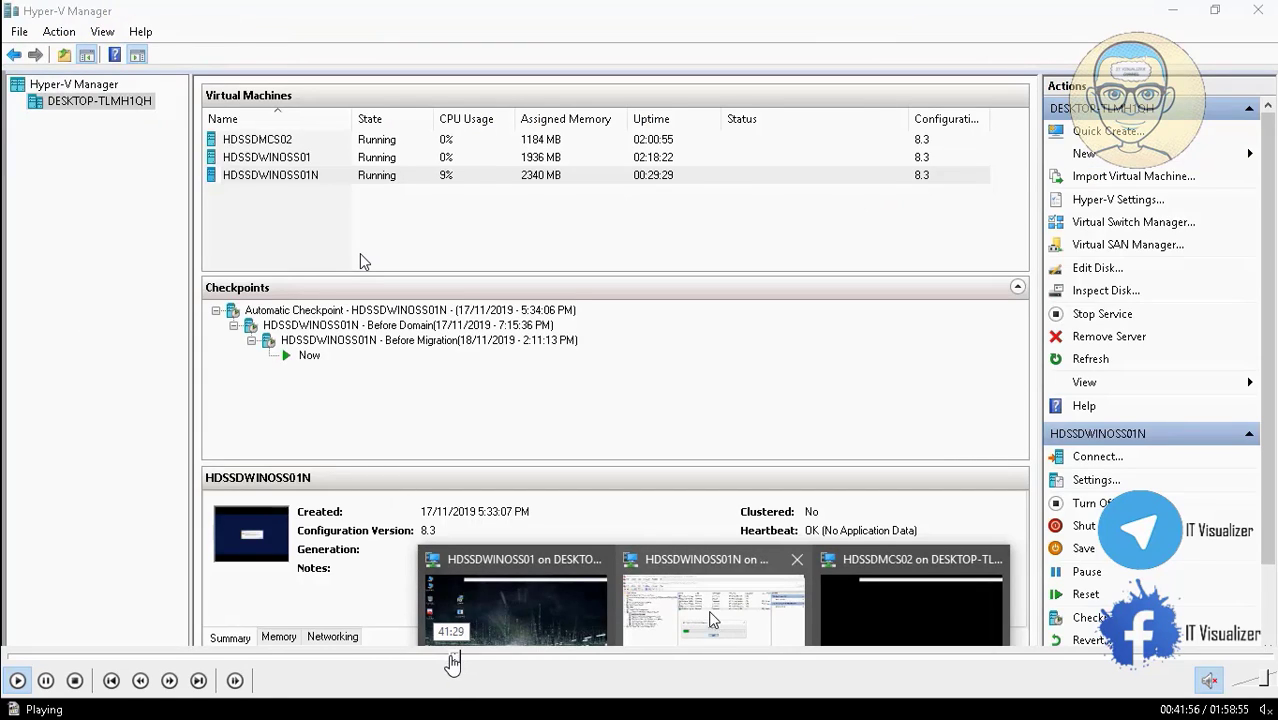
left_click(452, 662)
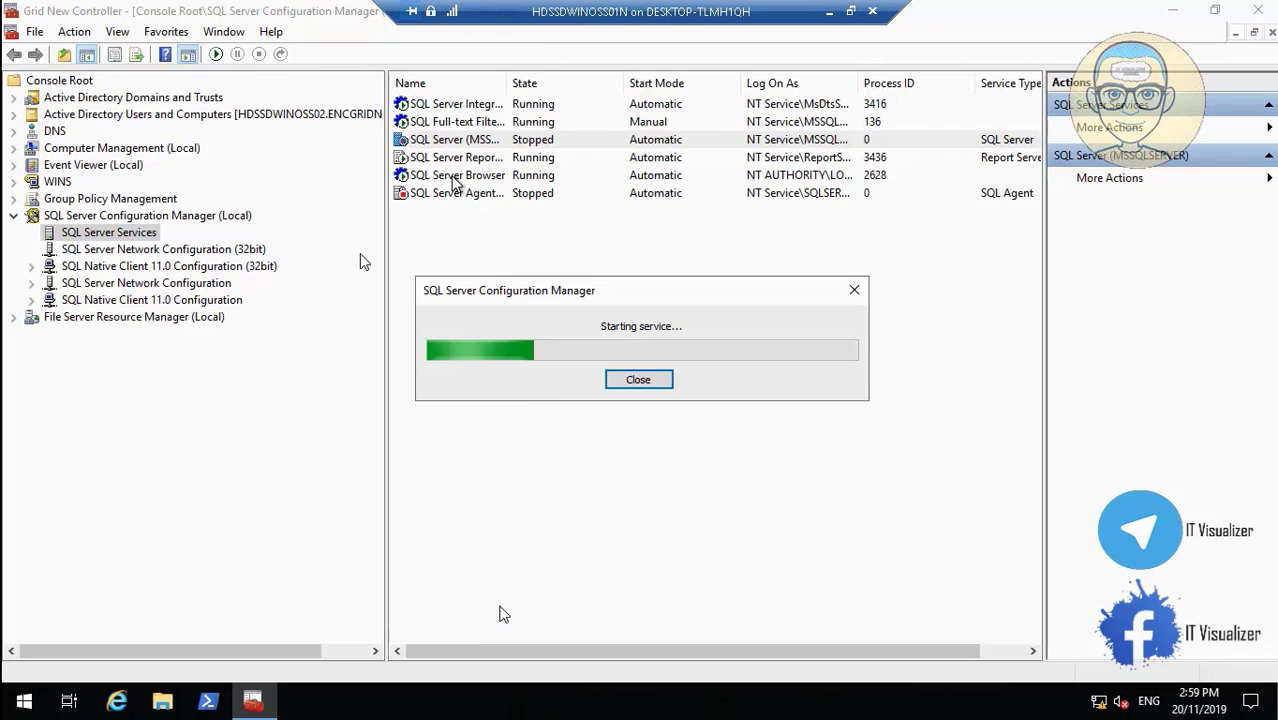
mouse_move(455, 700)
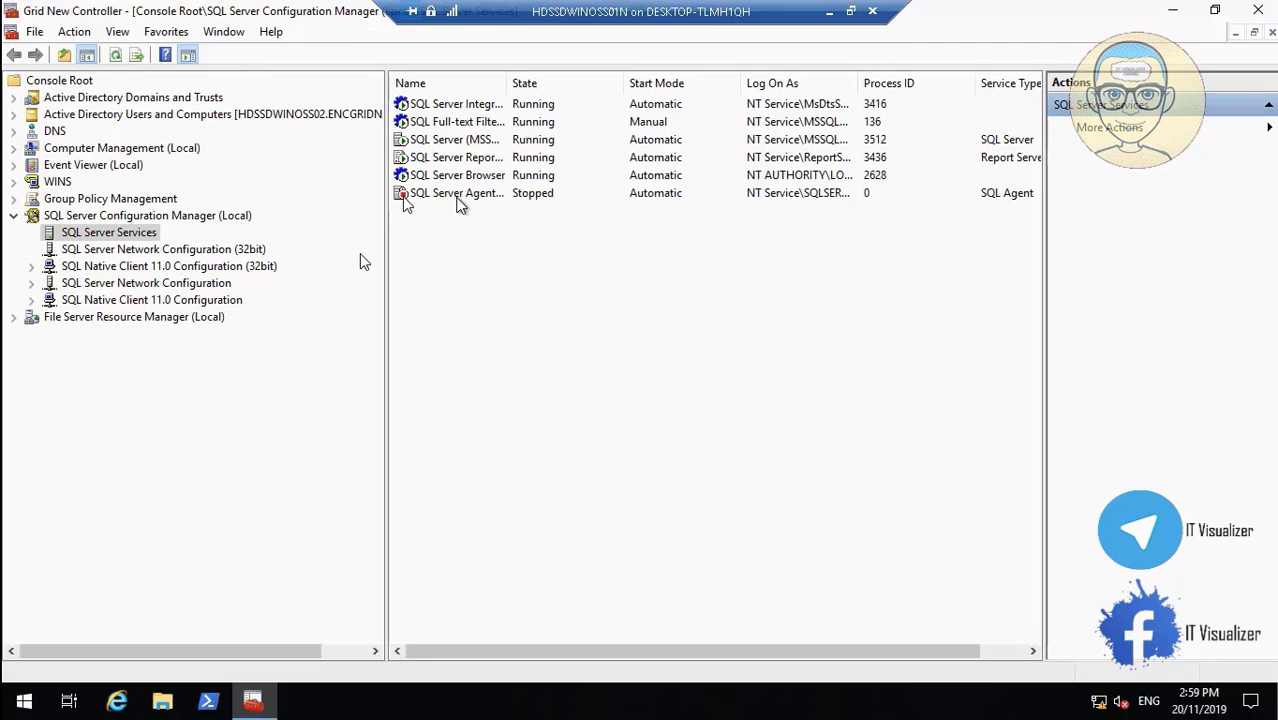
right_click(456, 195)
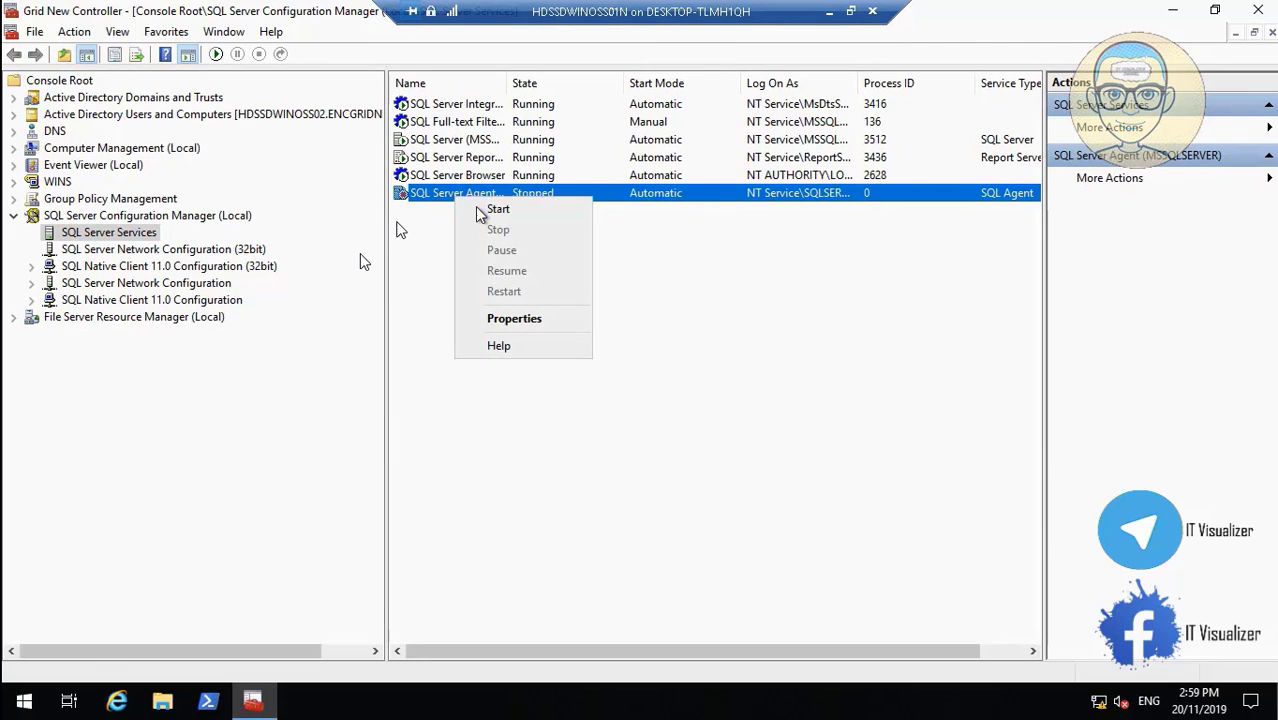
left_click(472, 209)
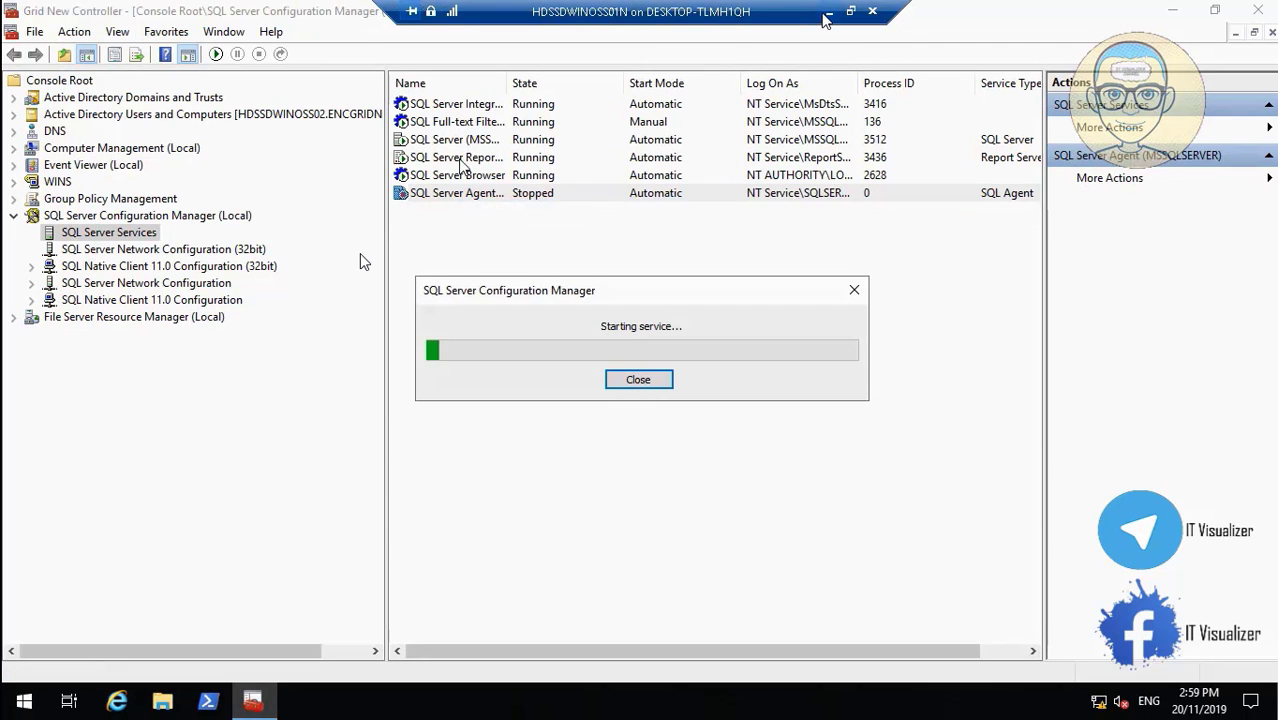
Step: Minimize the VM session to the host, then bring HDSSDWINOSS01N's session back full screen
left_click(829, 11)
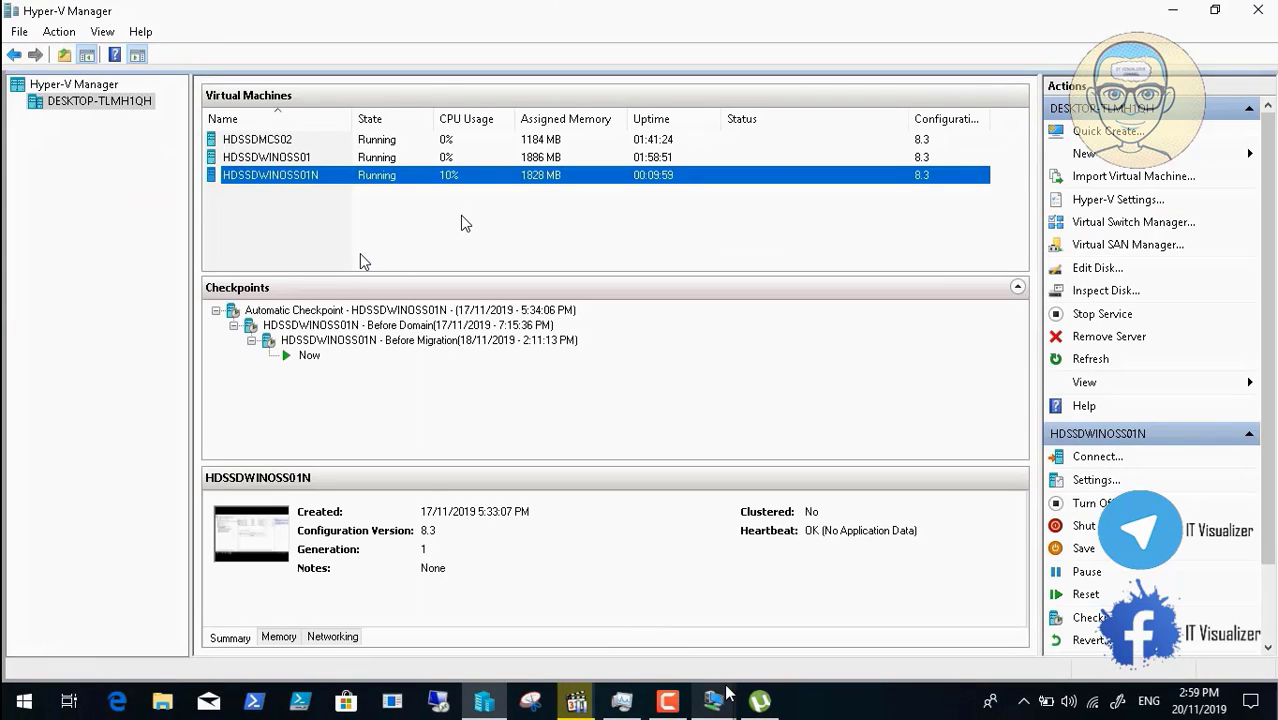
left_click(667, 701)
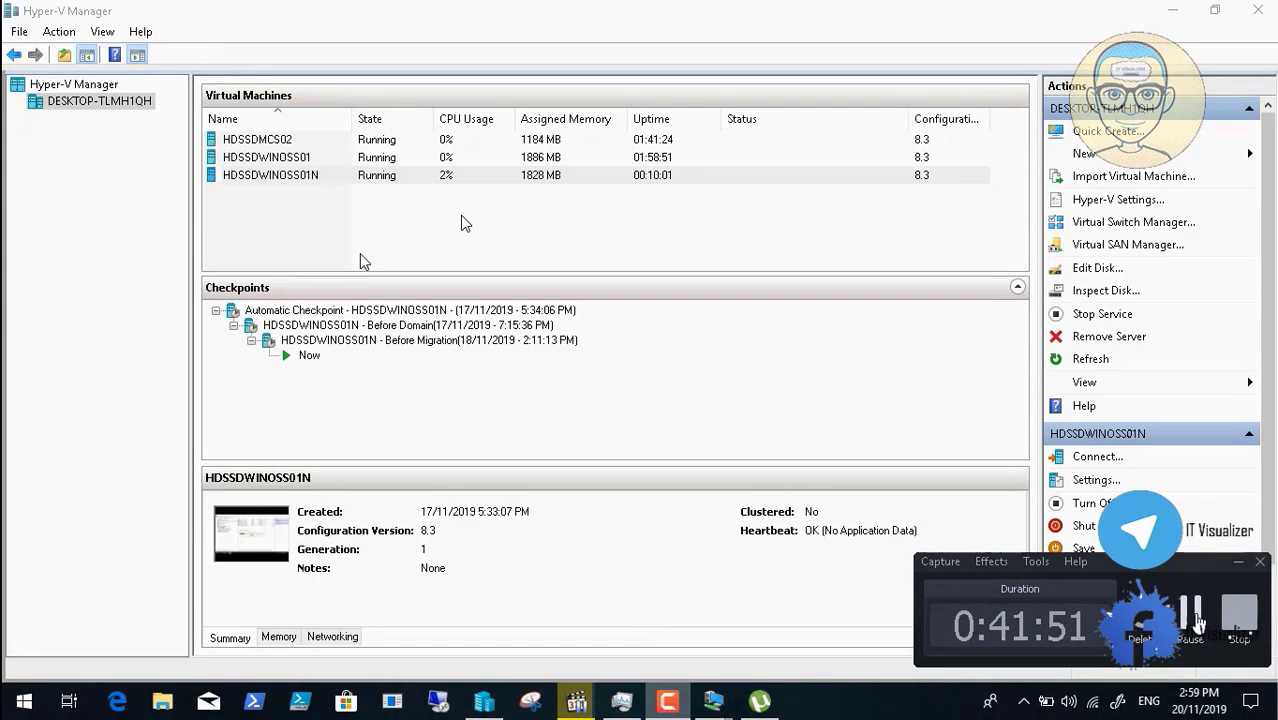
left_click(1195, 618)
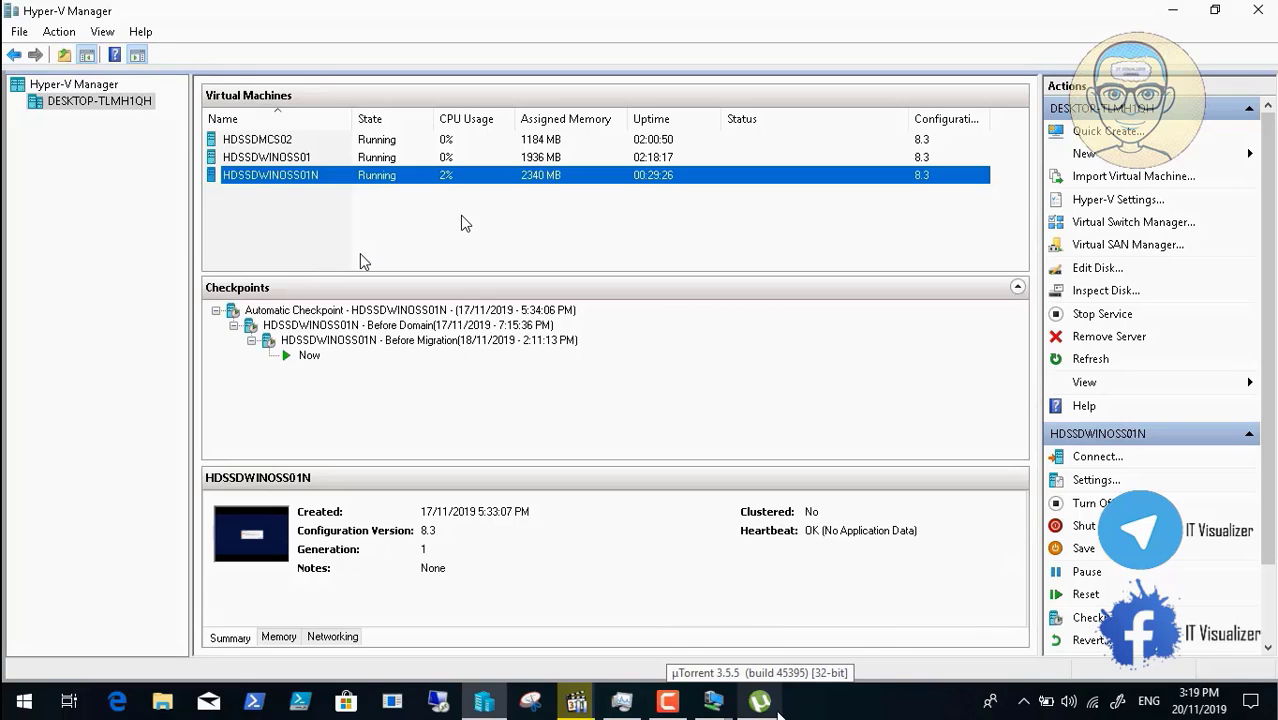
left_click(718, 703)
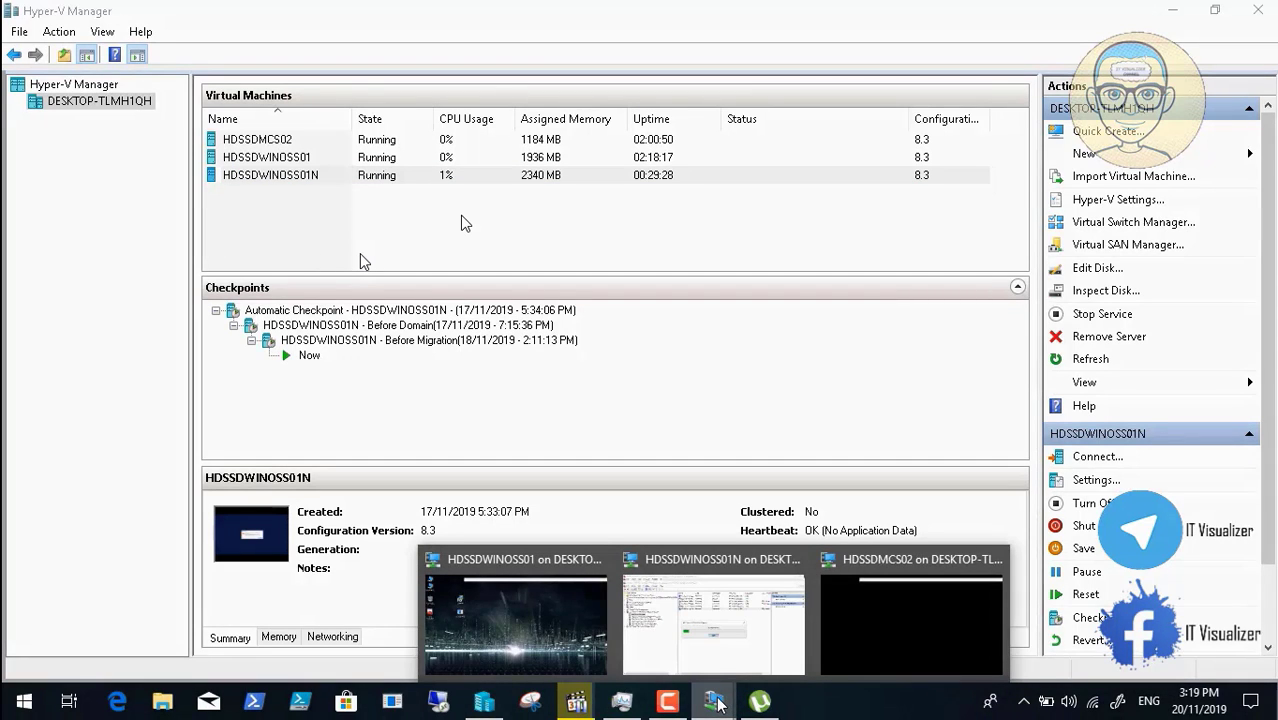
left_click(716, 620)
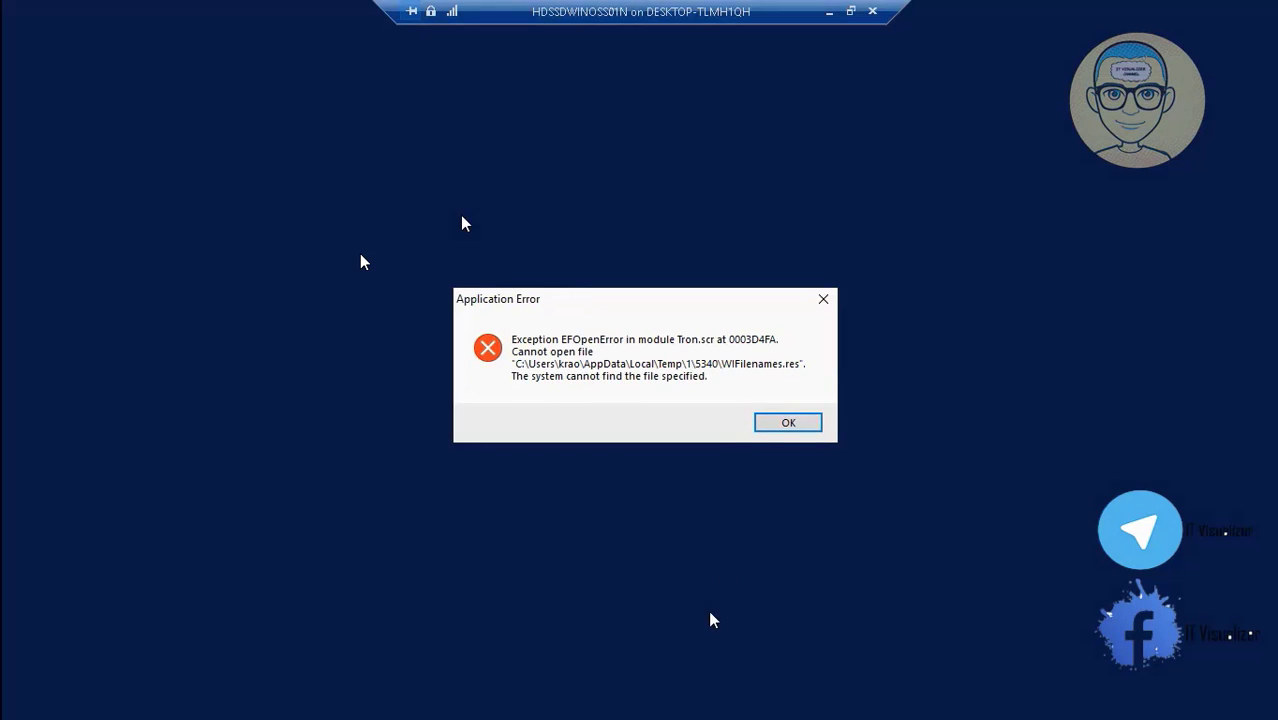
Step: Dismiss the Tron.scr Application Error on HDSSDWINOSS01N and pause the video
left_click(786, 424)
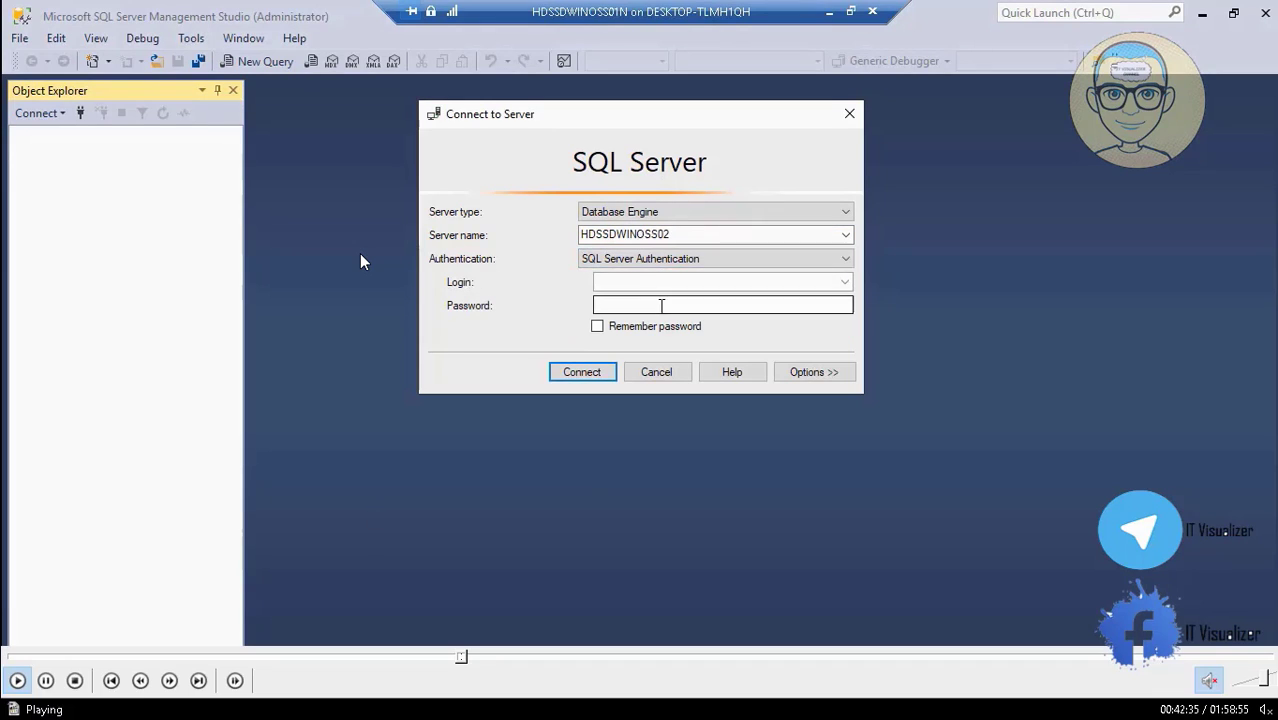
left_click(45, 680)
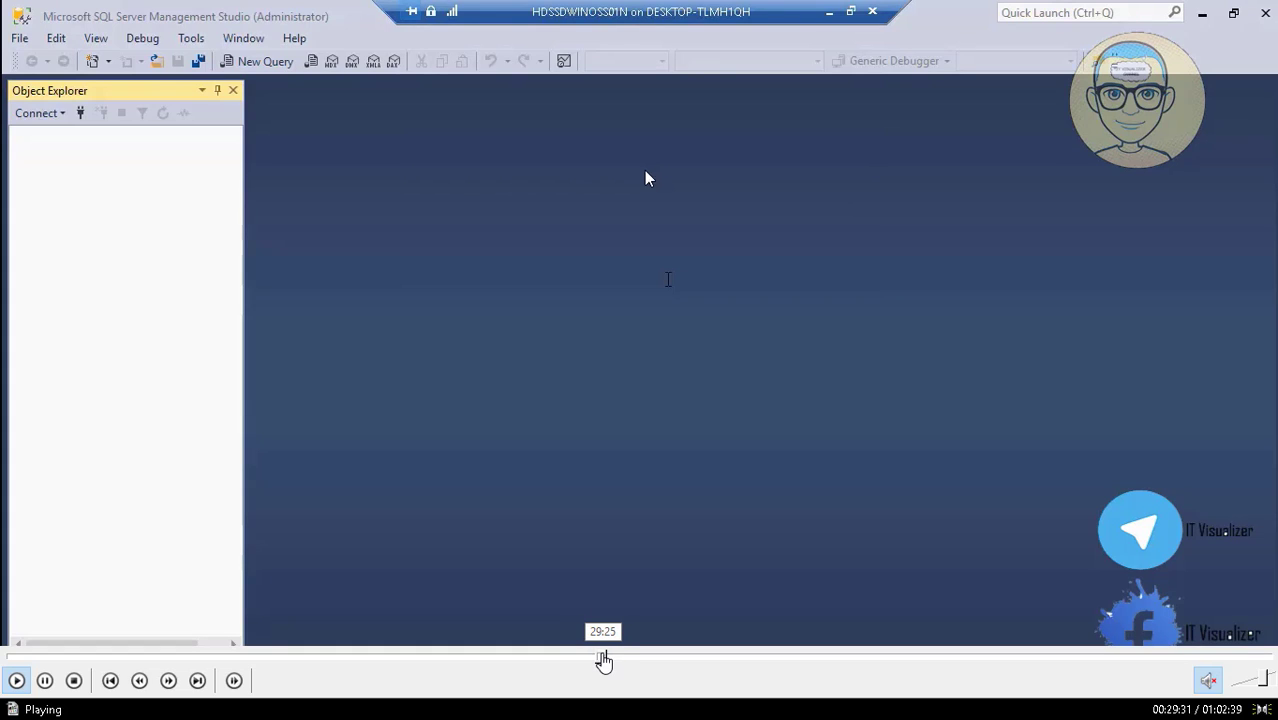
Step: Scrub the video back and forward to where HDSSDWINOSS02's ADMT database and logins are listed
left_click(603, 660)
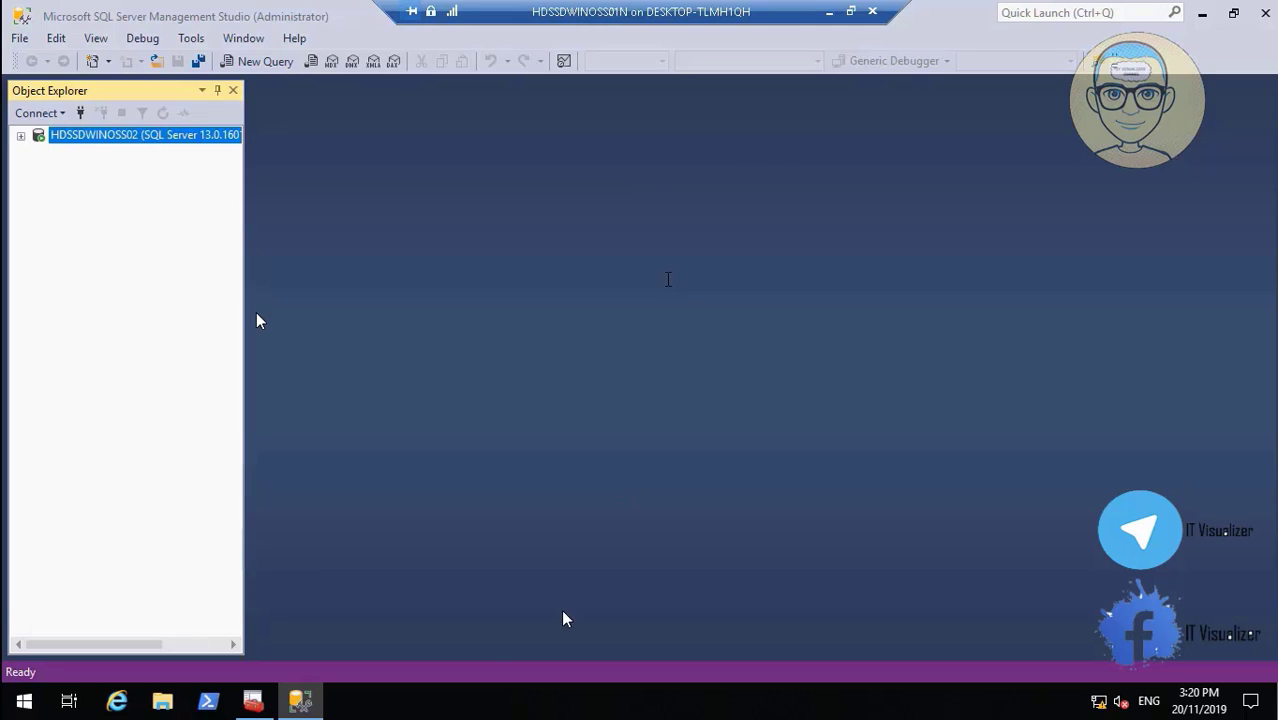
mouse_move(474, 665)
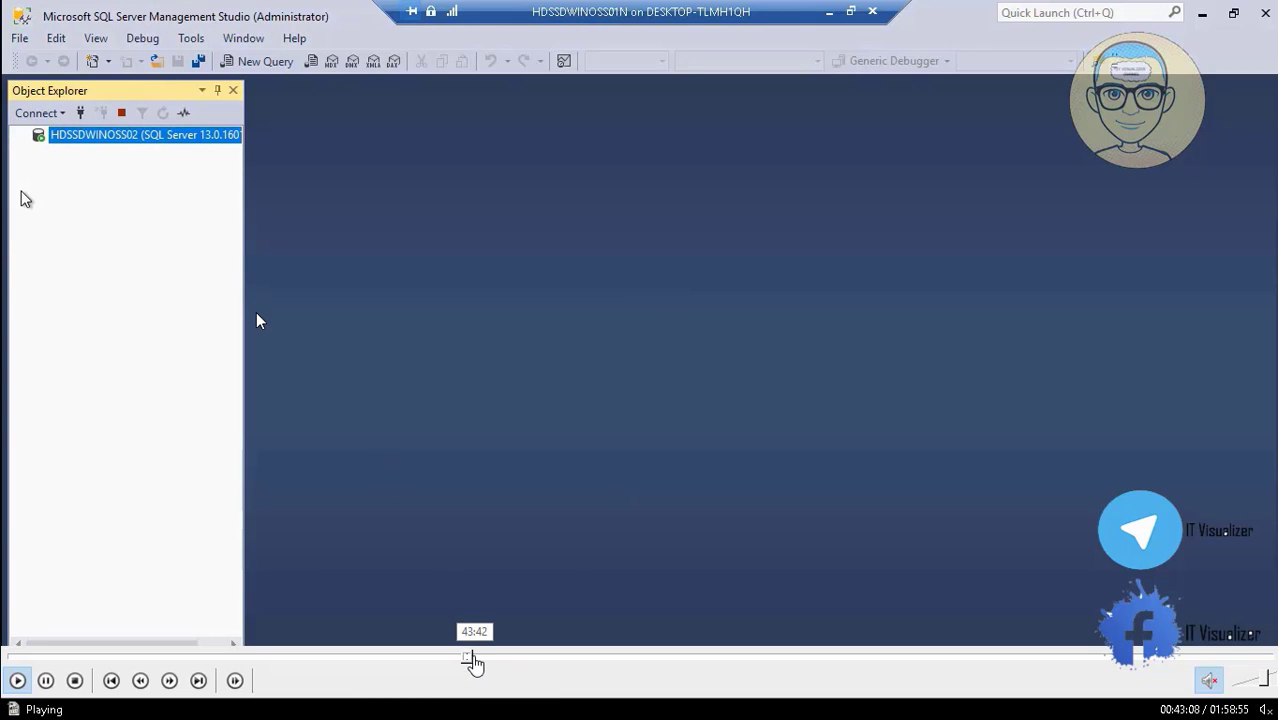
left_click(473, 658)
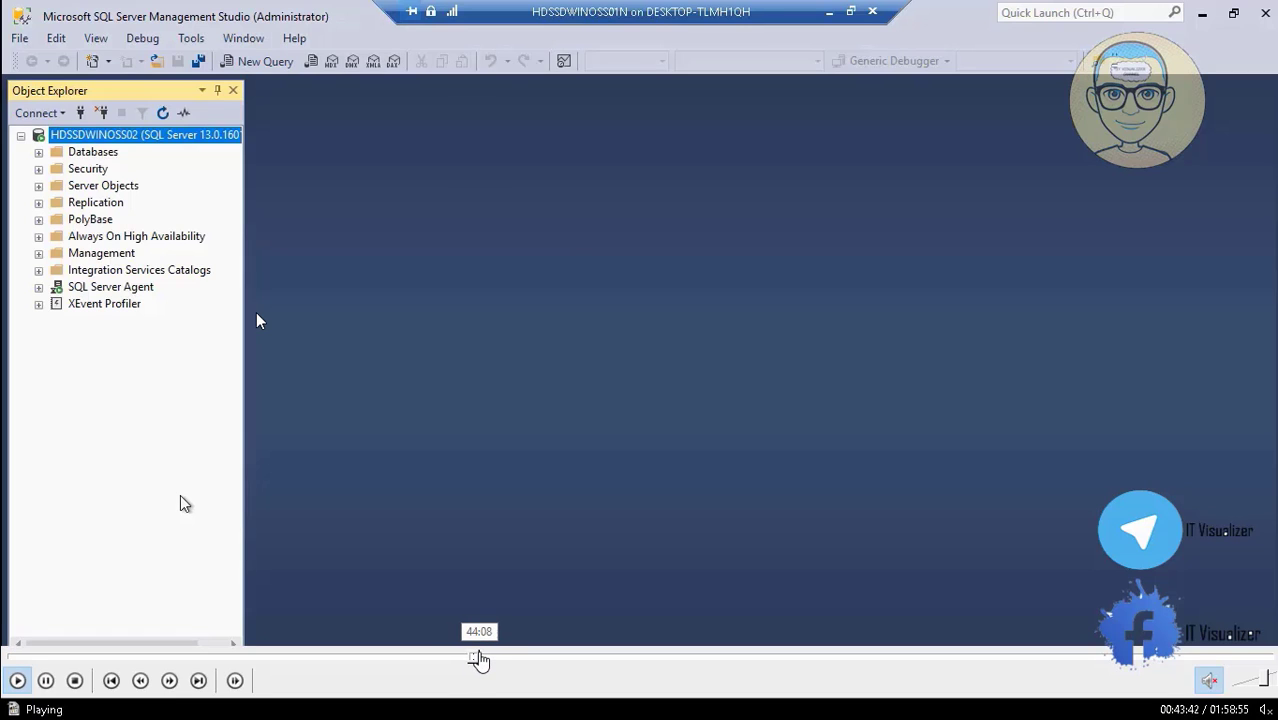
left_click(483, 659)
left_click(490, 659)
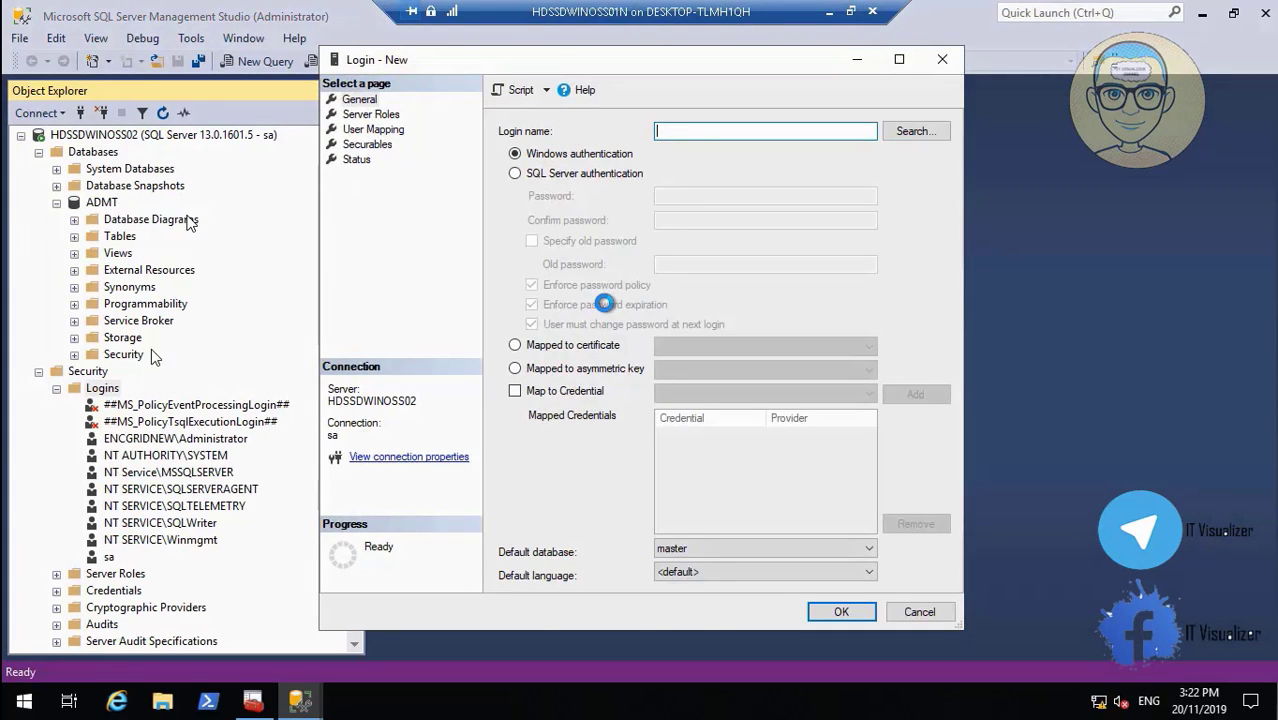
Step: Pause, skip ahead and resume the video to reach the blank Login - New dialog
key("space")
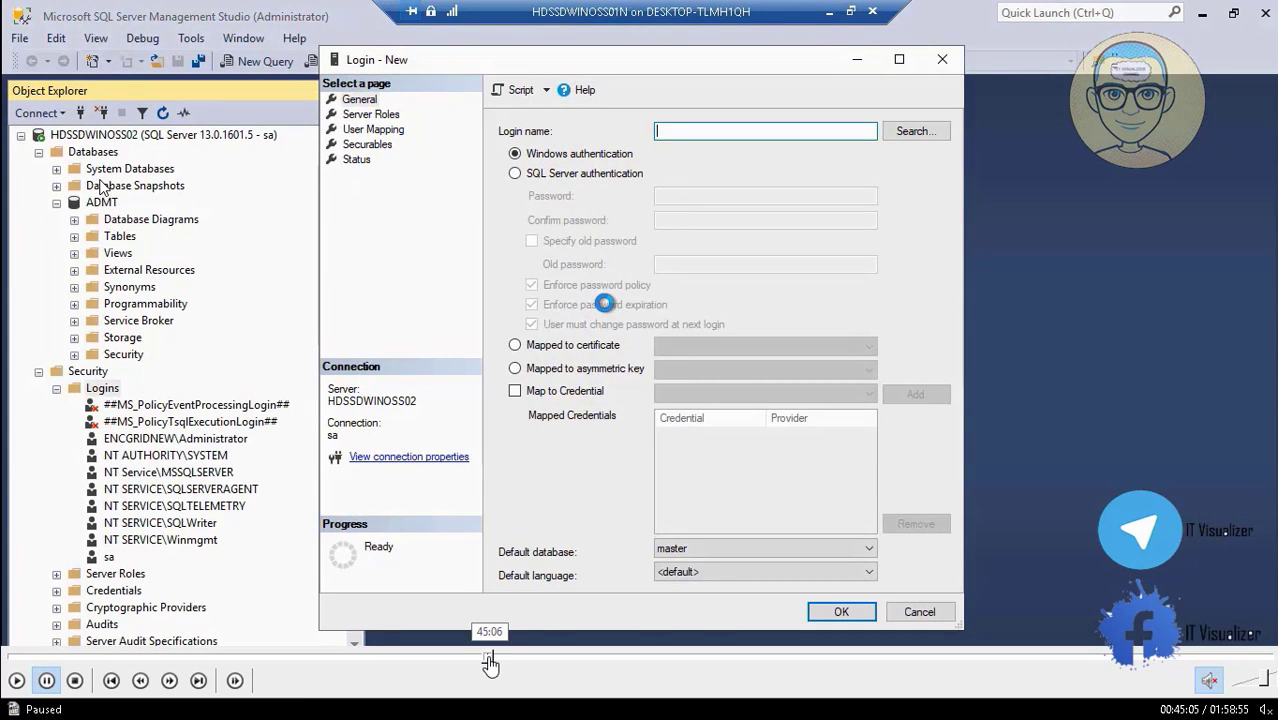
left_click(490, 661)
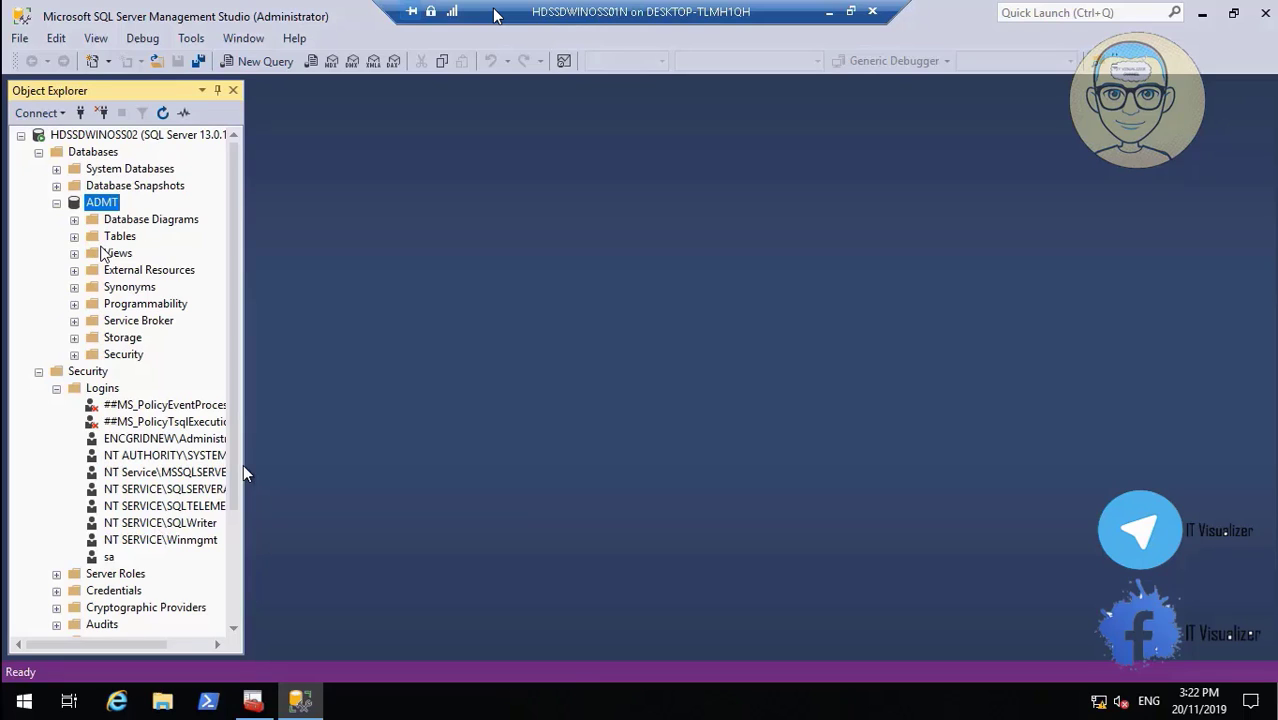
left_click(47, 681)
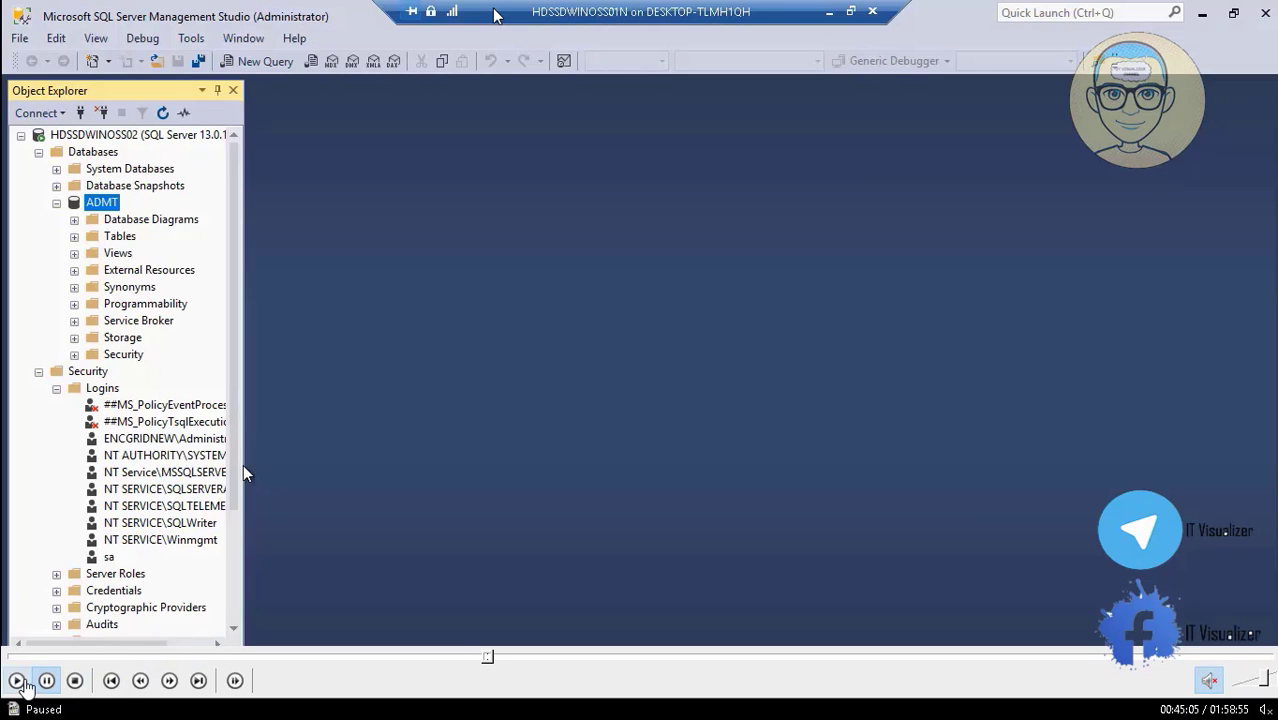
left_click(17, 681)
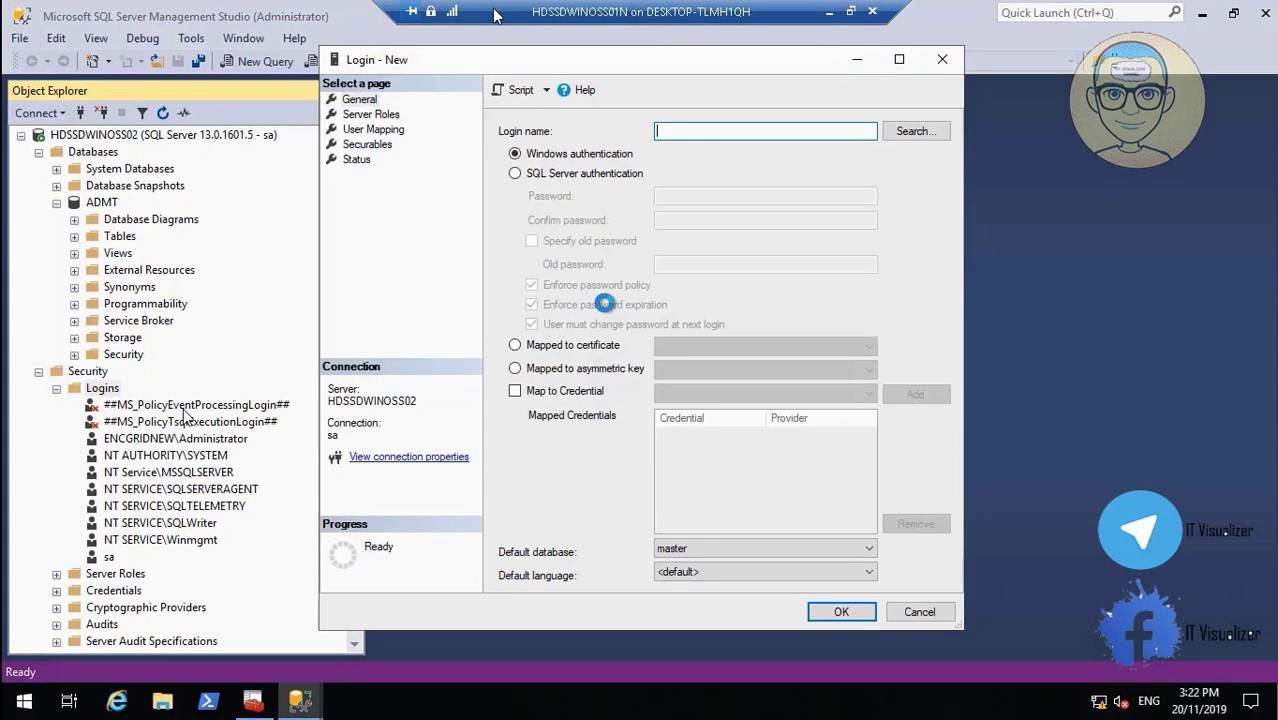
Step: Search the domain user's logon name, pick the ENCGRIDNEW match and create the Windows login
left_click(941, 134)
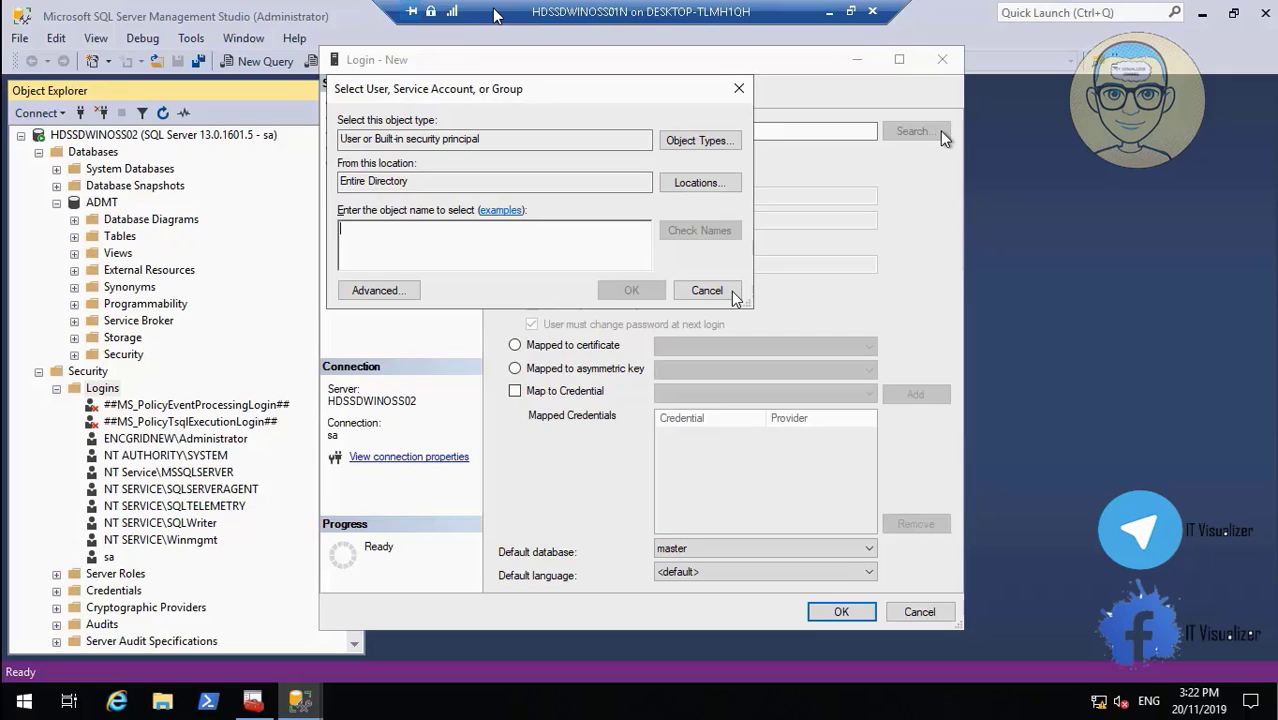
type("krao")
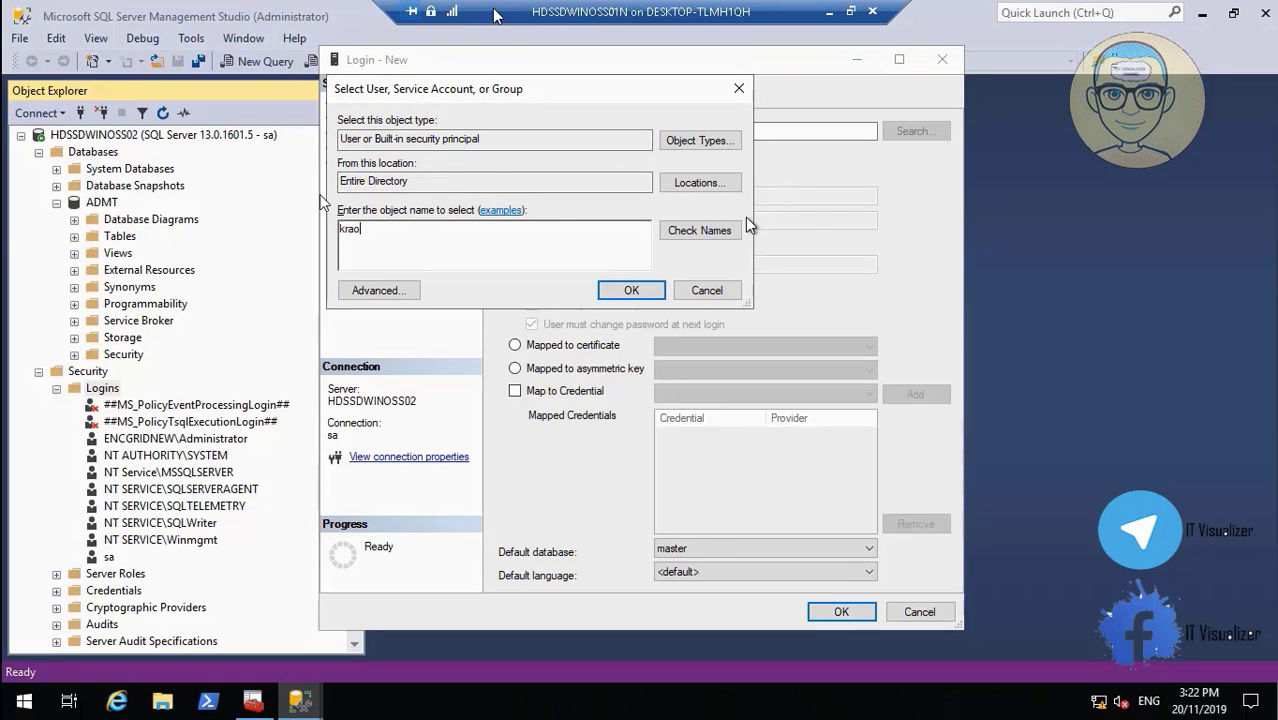
left_click(727, 234)
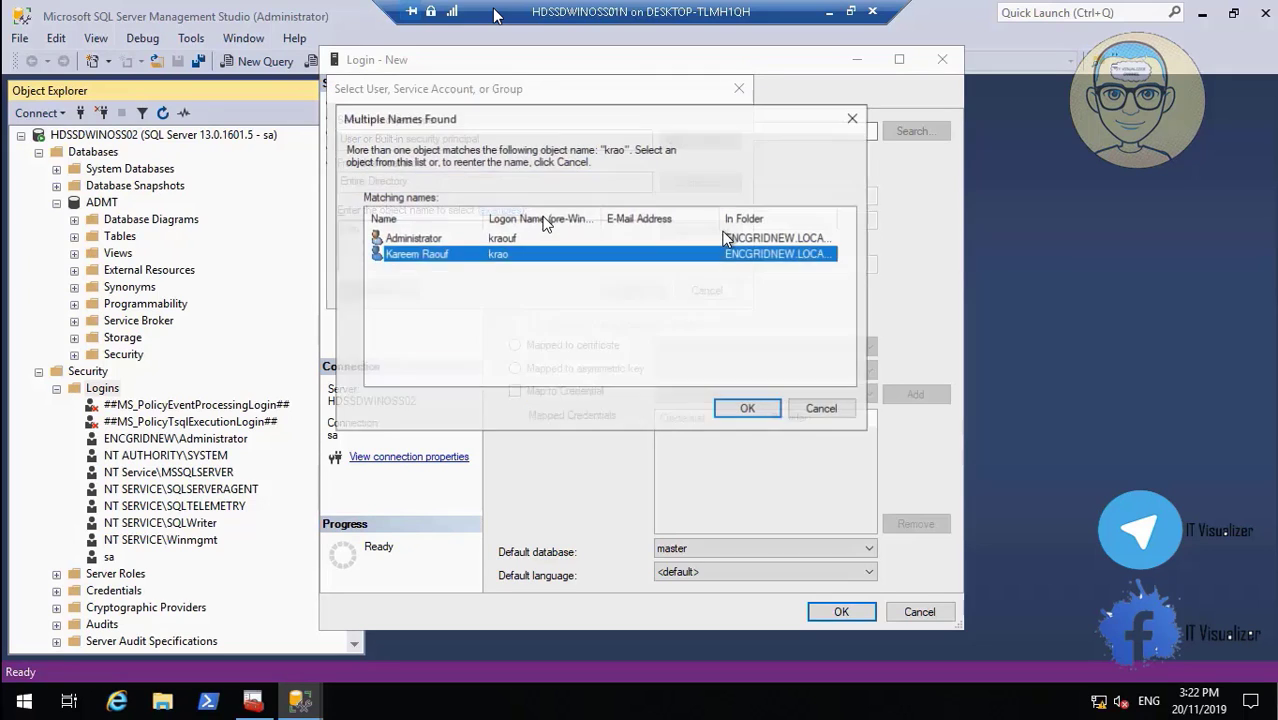
left_click(747, 412)
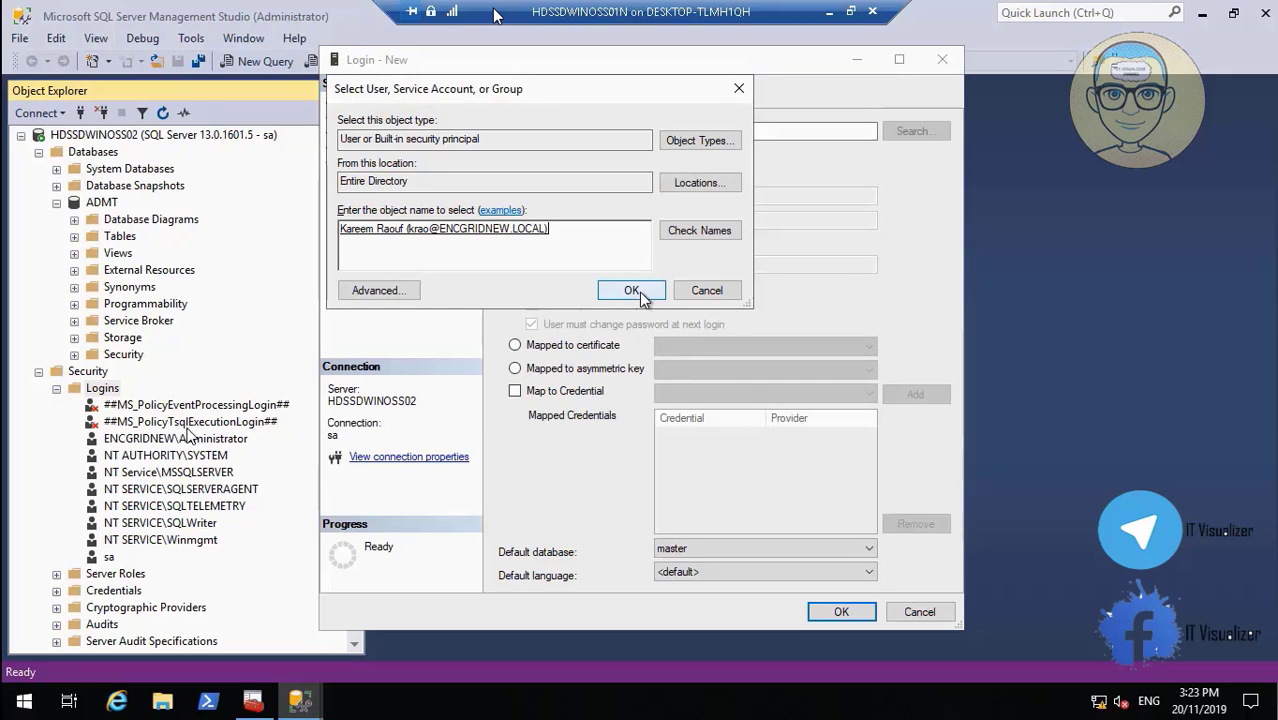
left_click(639, 292)
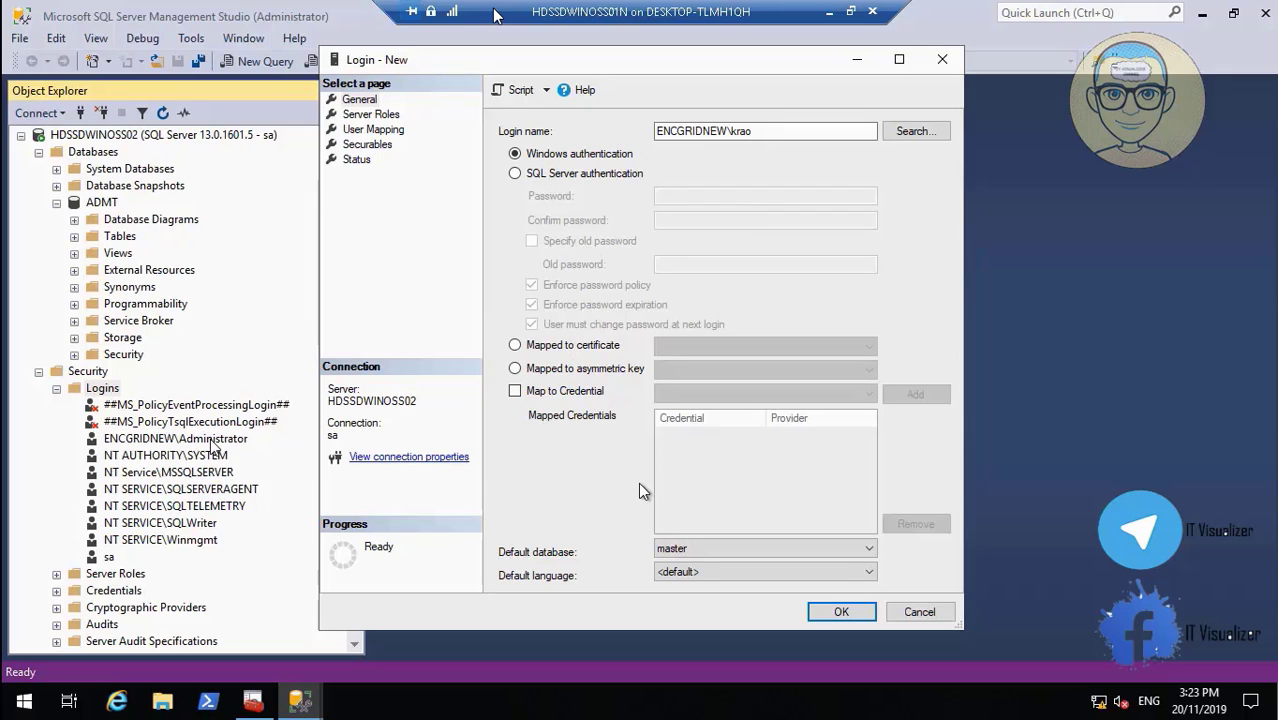
left_click(841, 614)
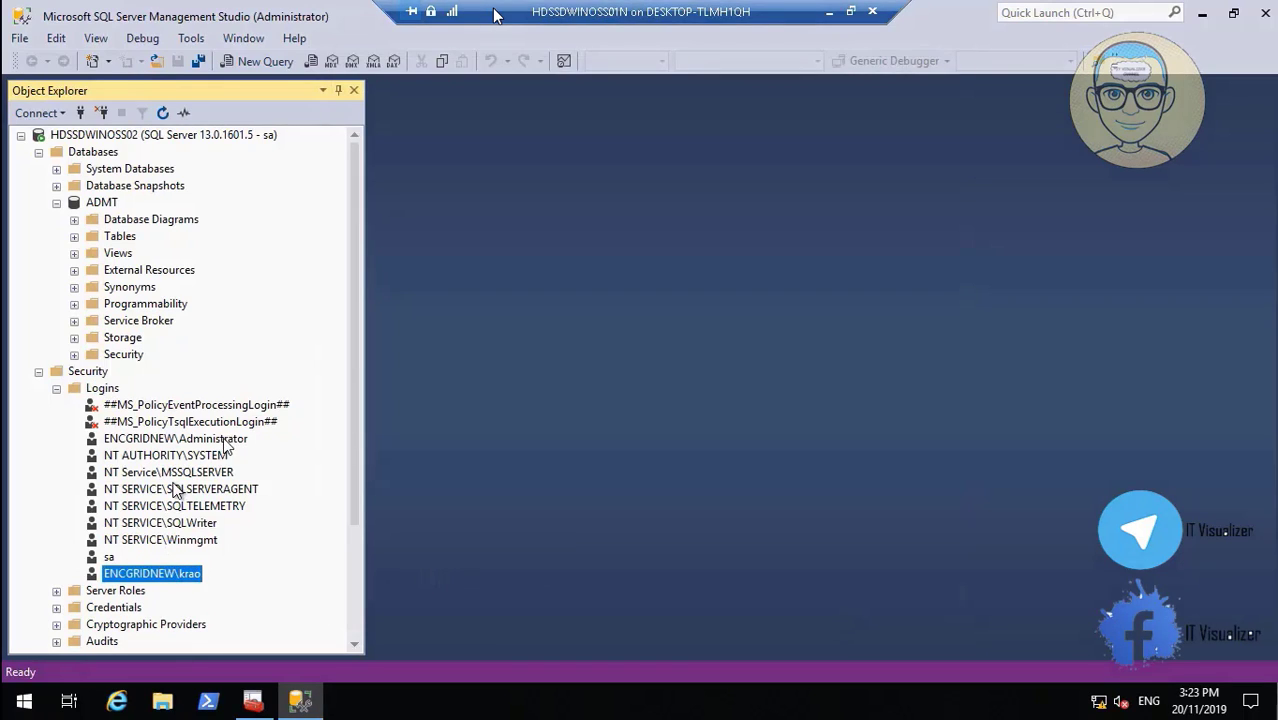
Step: Inspect ENCGRIDNEW\Administrator's General, Server Roles, Securables and Status pages, then close without saving
left_click(158, 442)
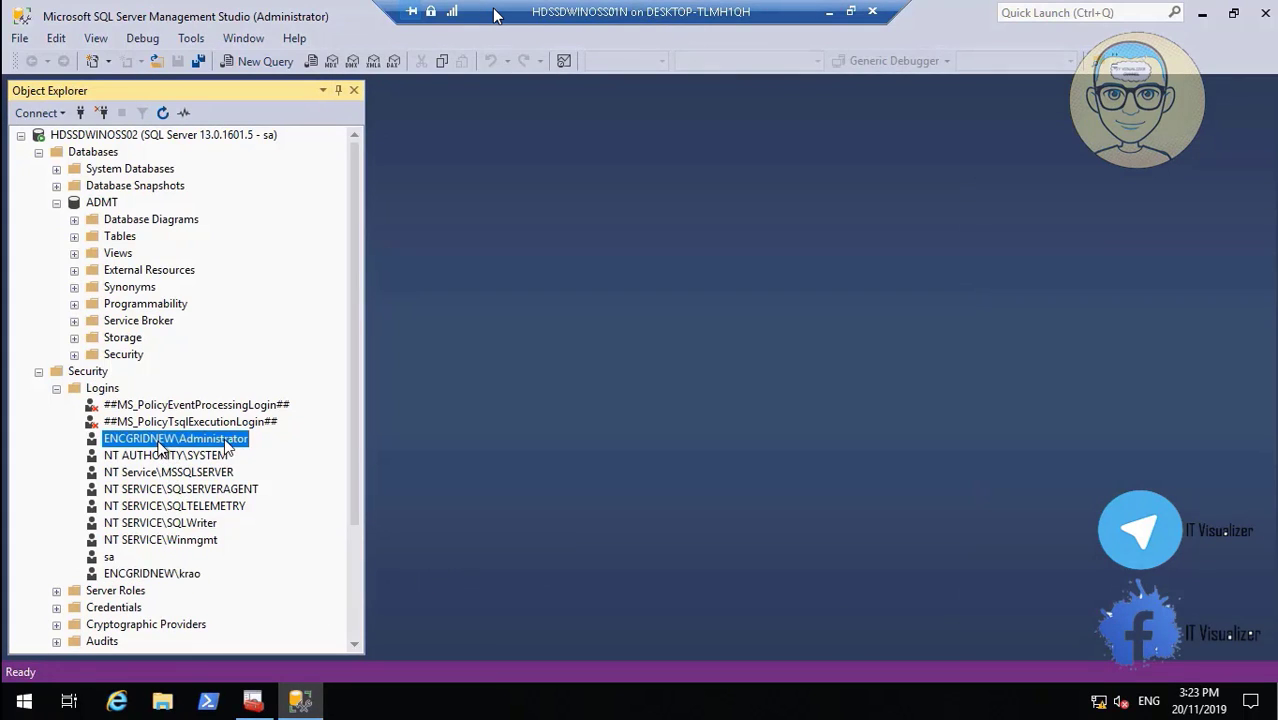
double_click(226, 447)
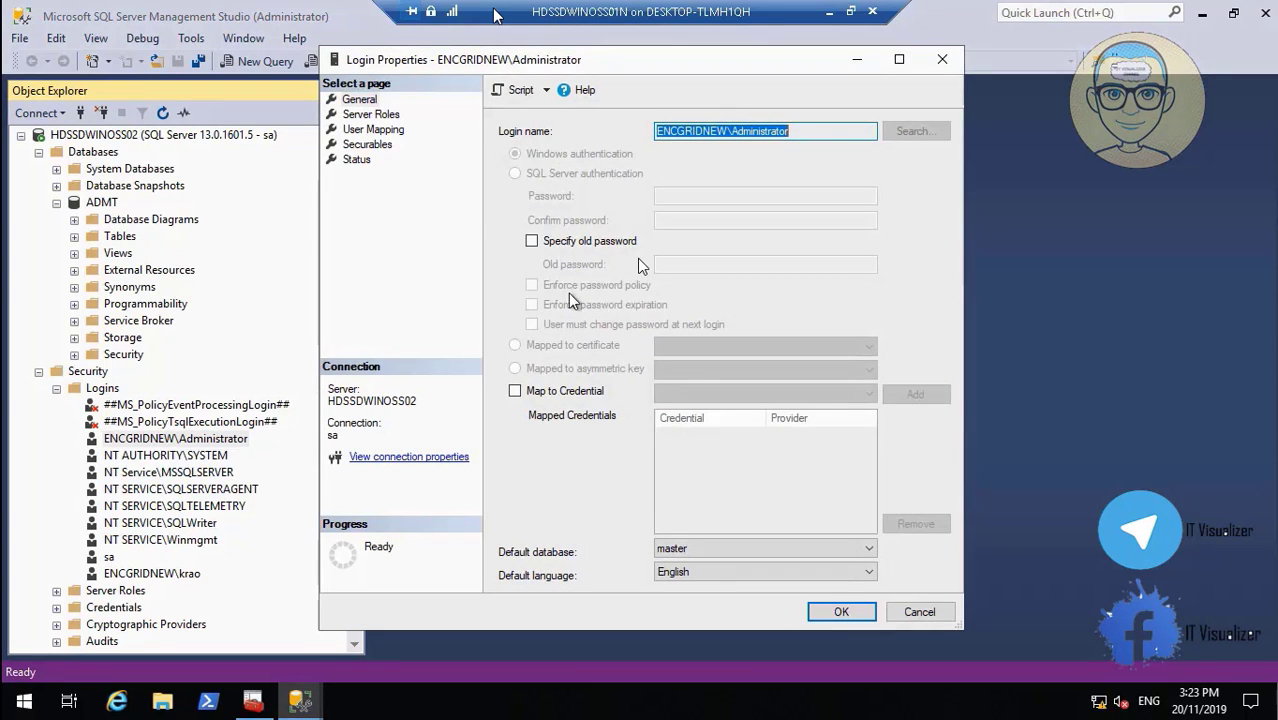
left_click(357, 101)
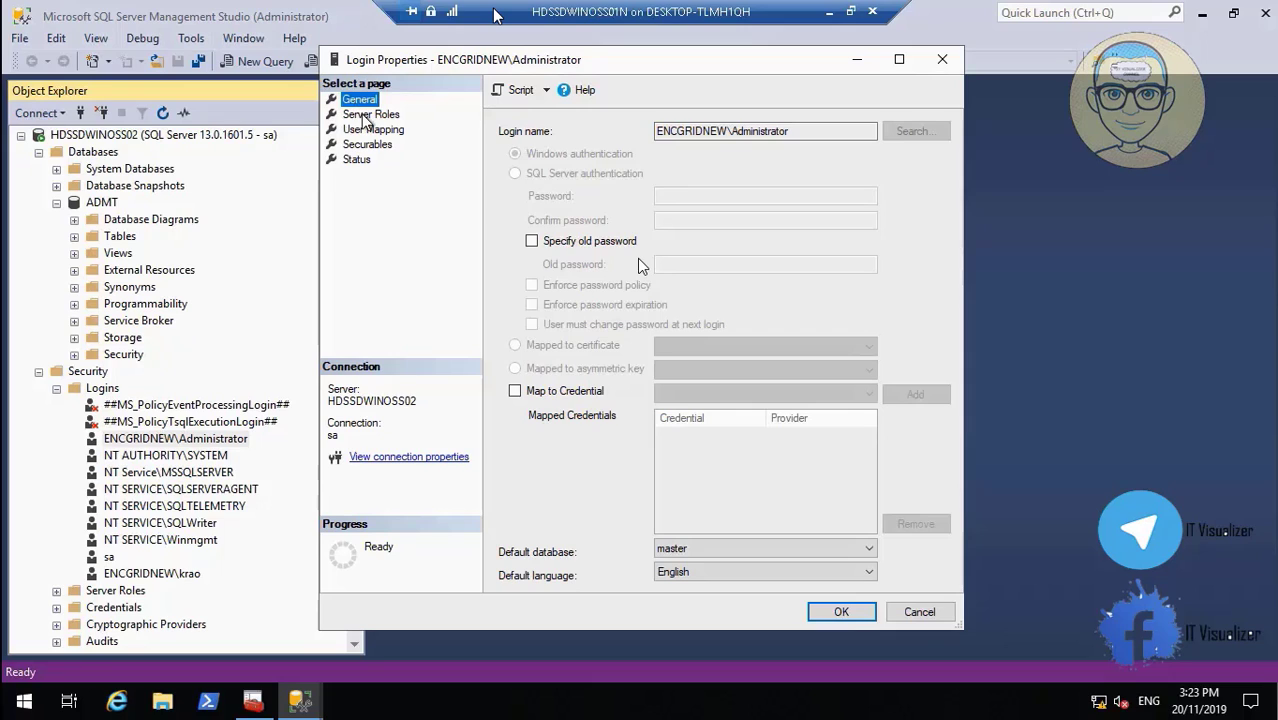
left_click(365, 116)
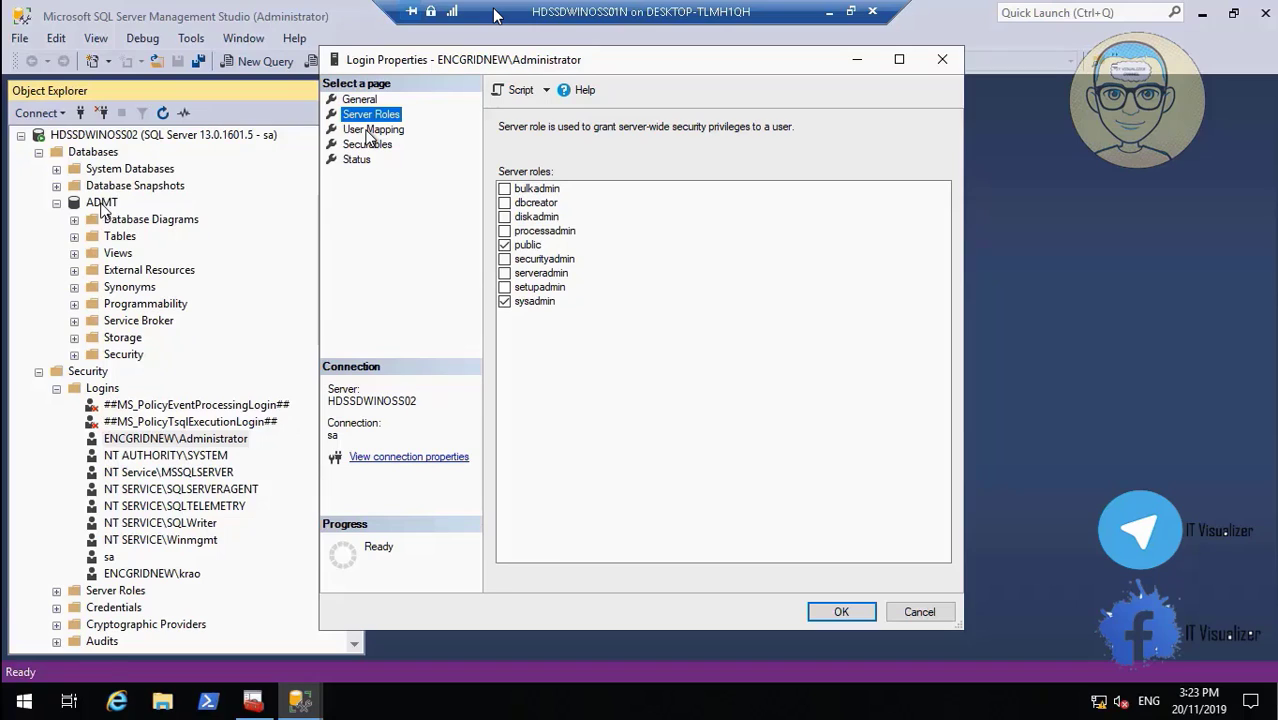
mouse_move(108, 688)
left_click(16, 681)
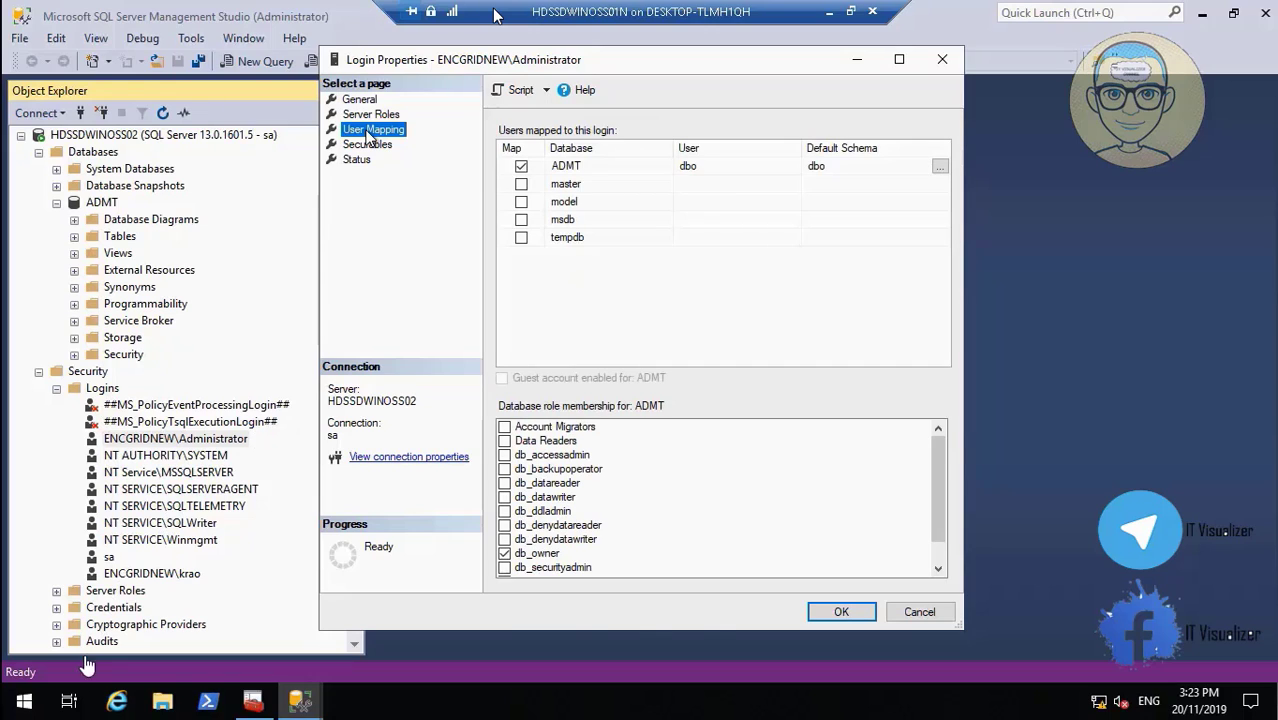
mouse_move(44, 684)
left_click(366, 146)
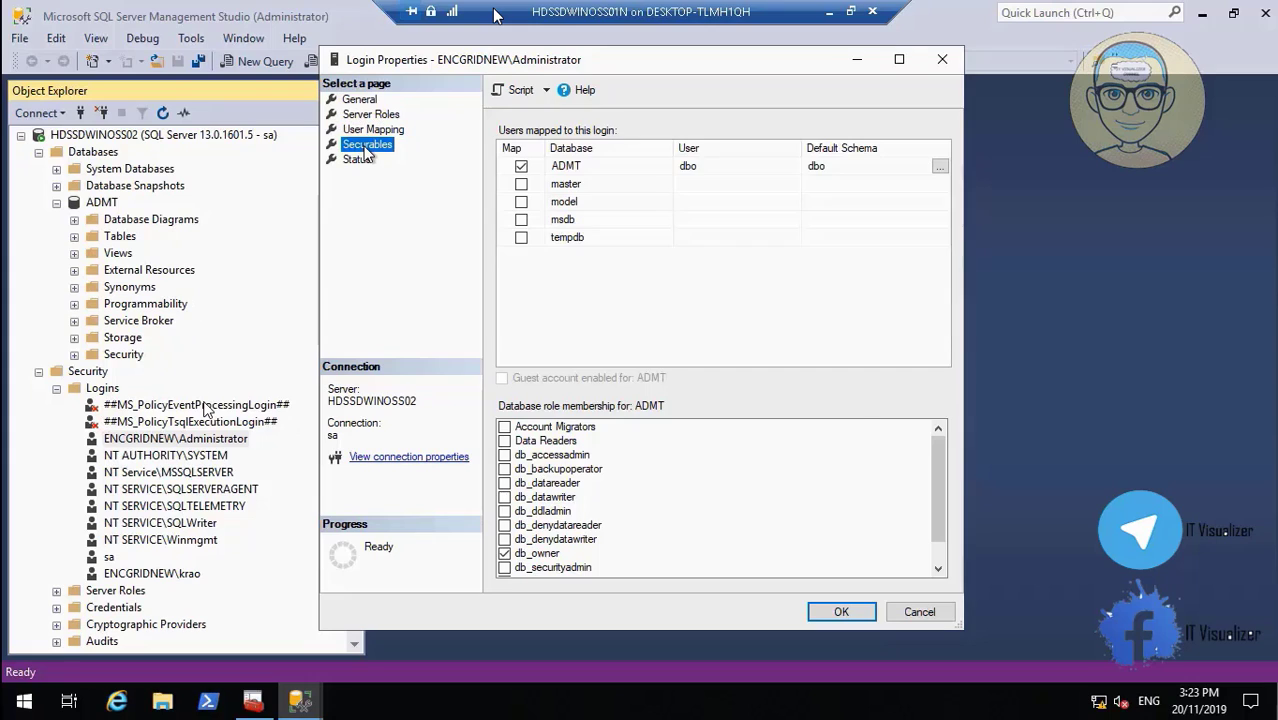
left_click(358, 161)
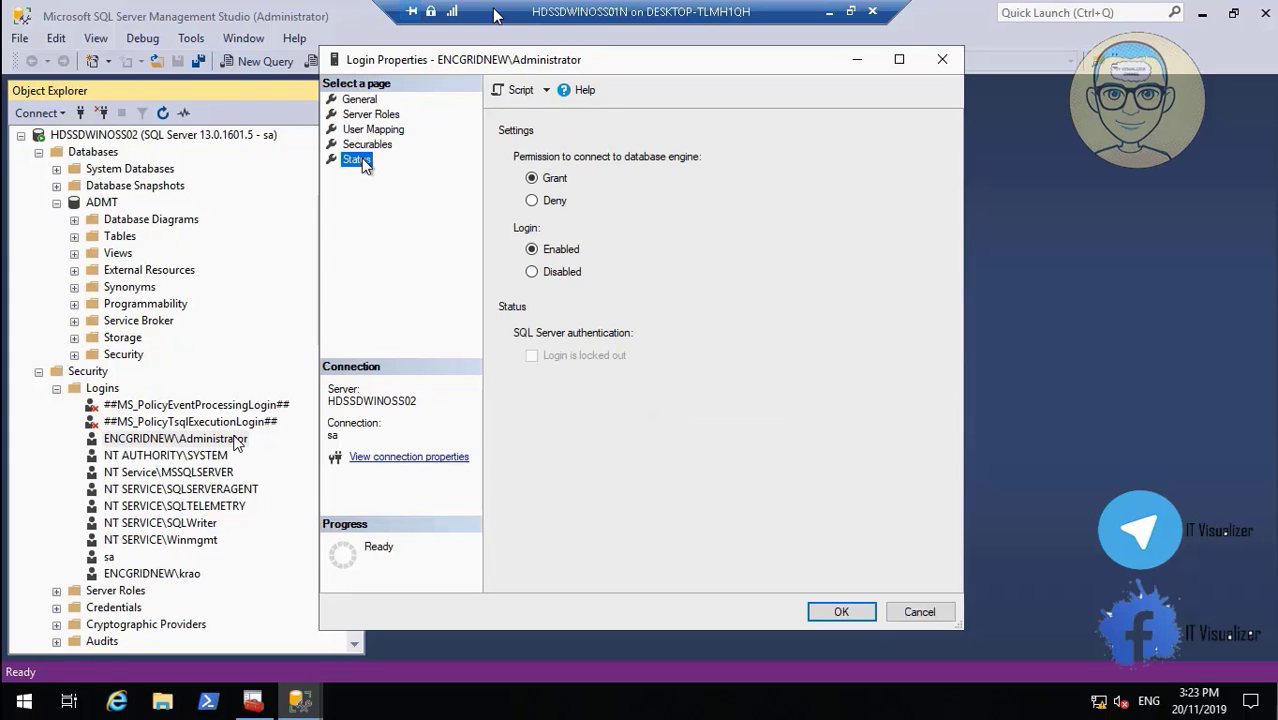
left_click(920, 612)
Step: Give the new ENCGRIDNEW login the sysadmin role and an ADMT mapping, check Status, and save
left_click(175, 575)
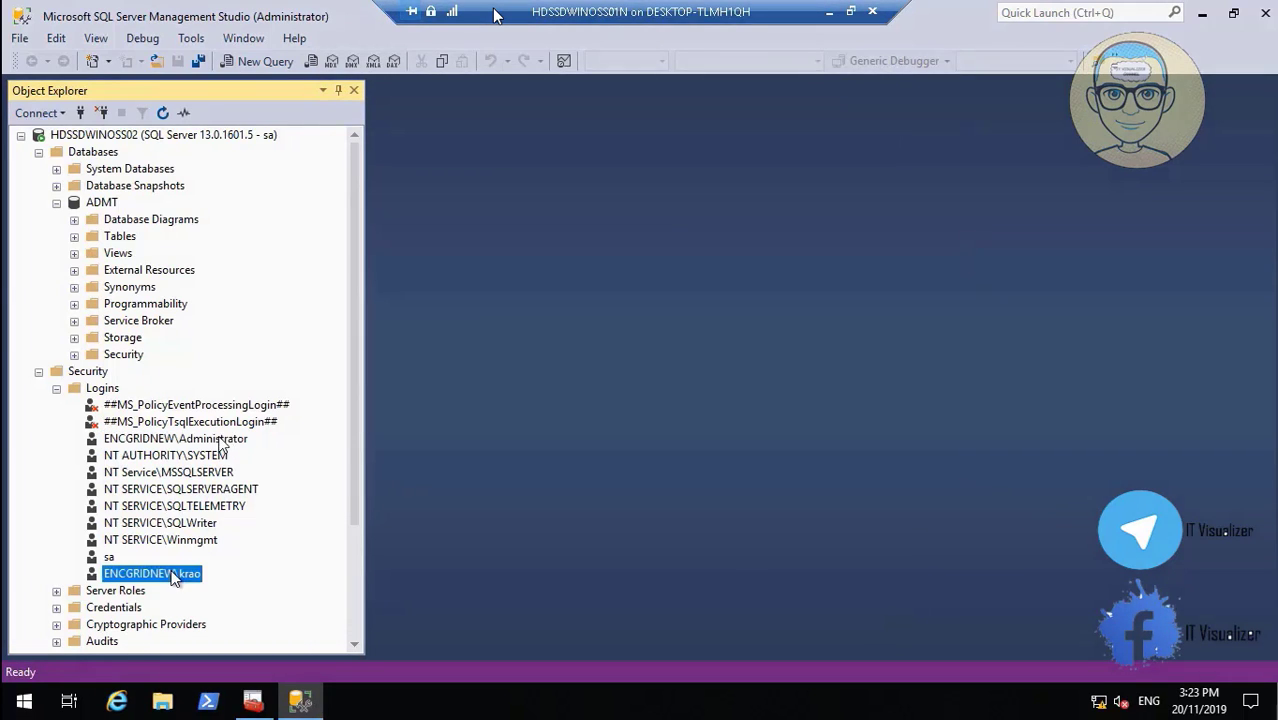
double_click(175, 575)
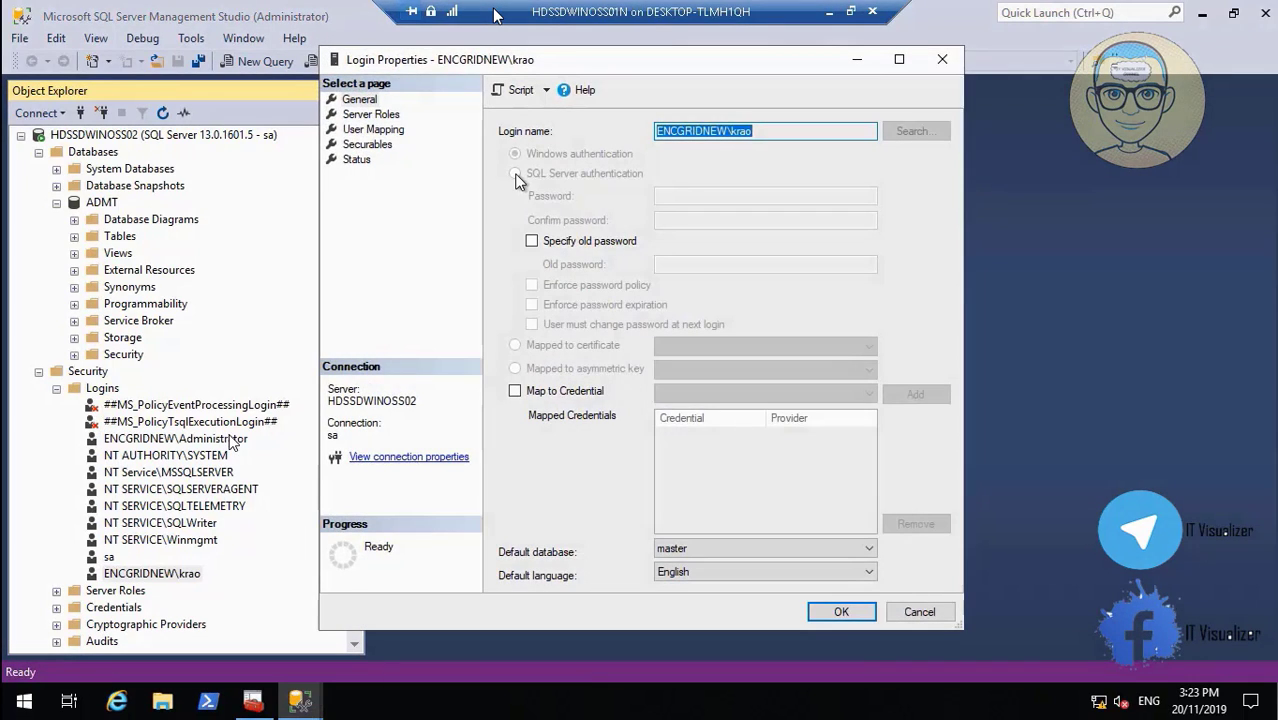
left_click(362, 101)
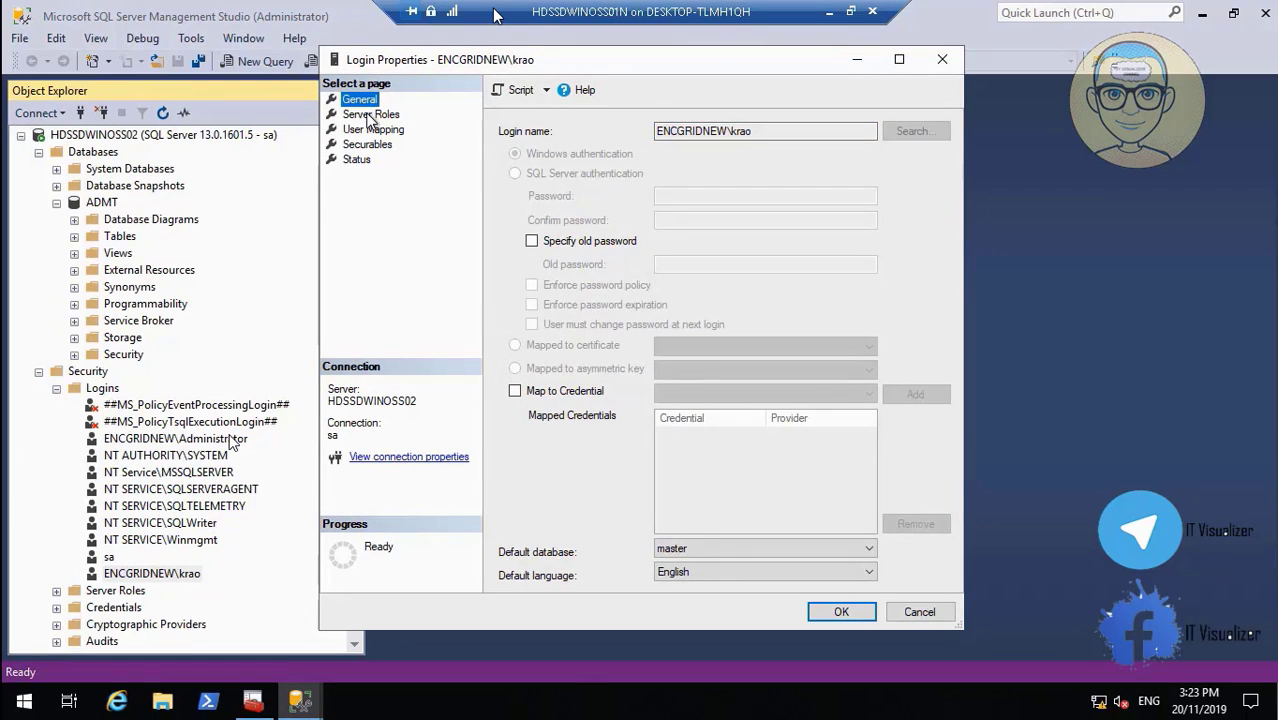
left_click(369, 115)
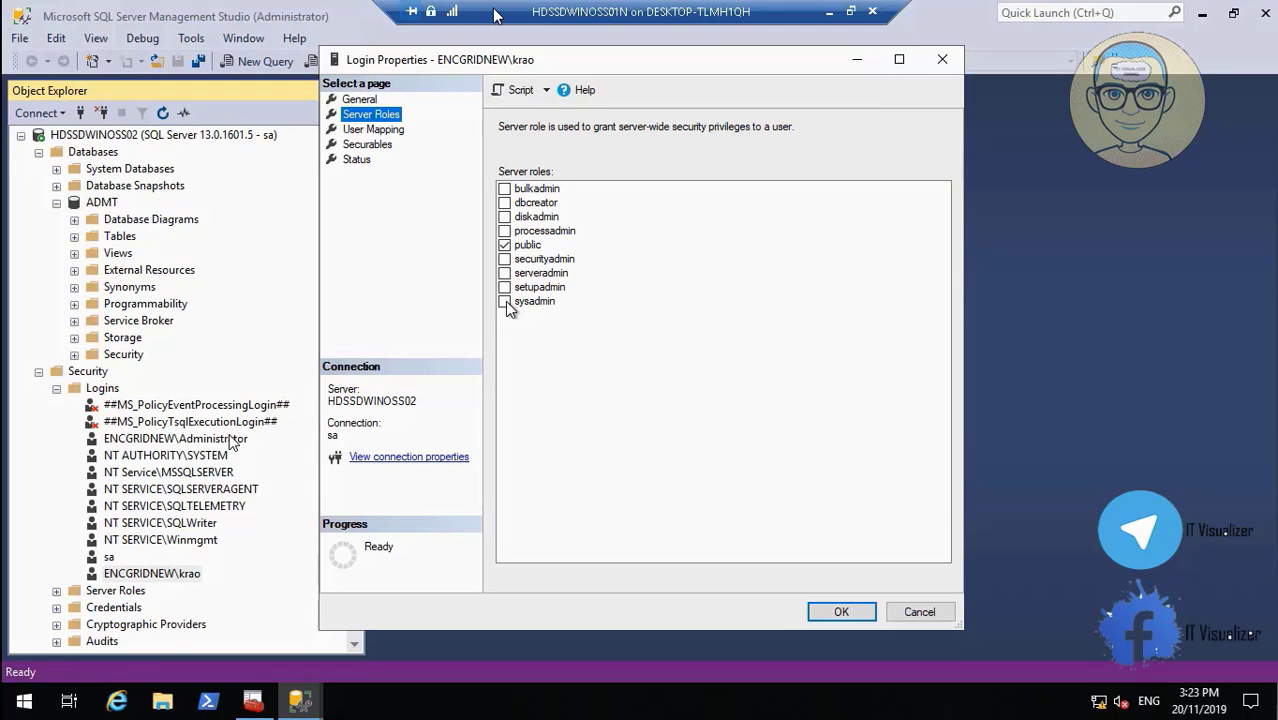
left_click(505, 301)
left_click(383, 132)
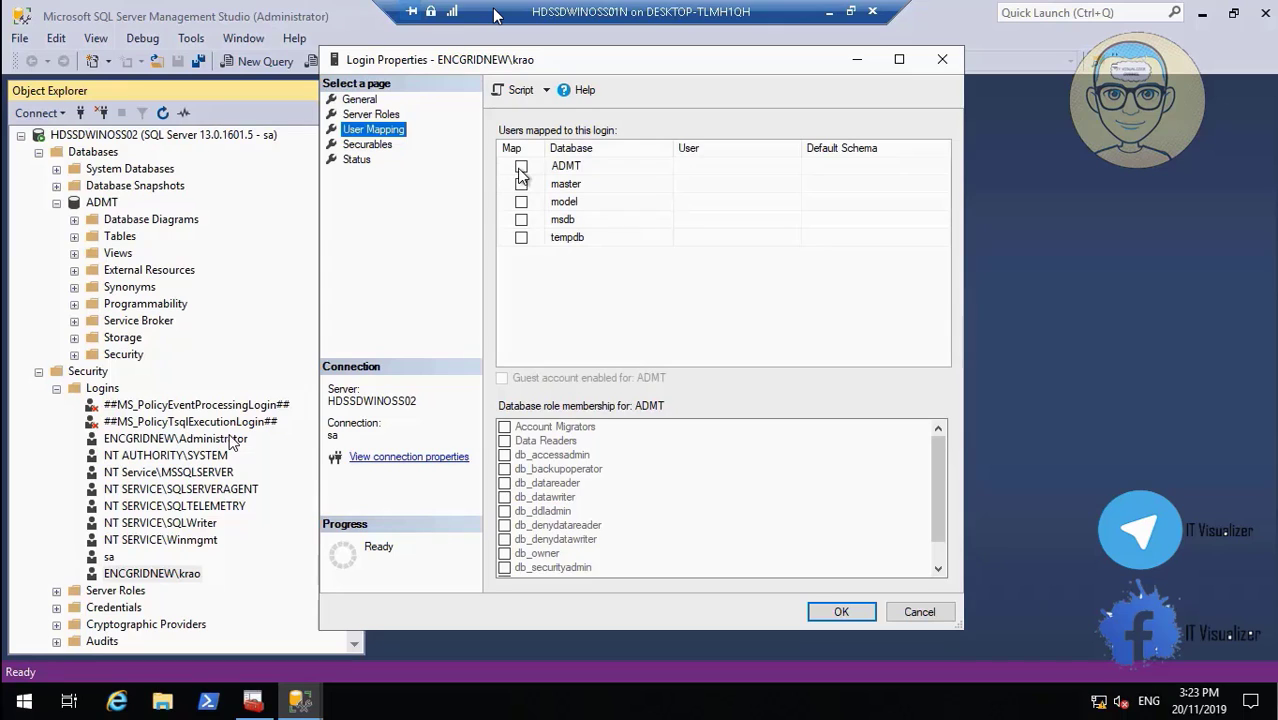
left_click(521, 166)
left_click(383, 146)
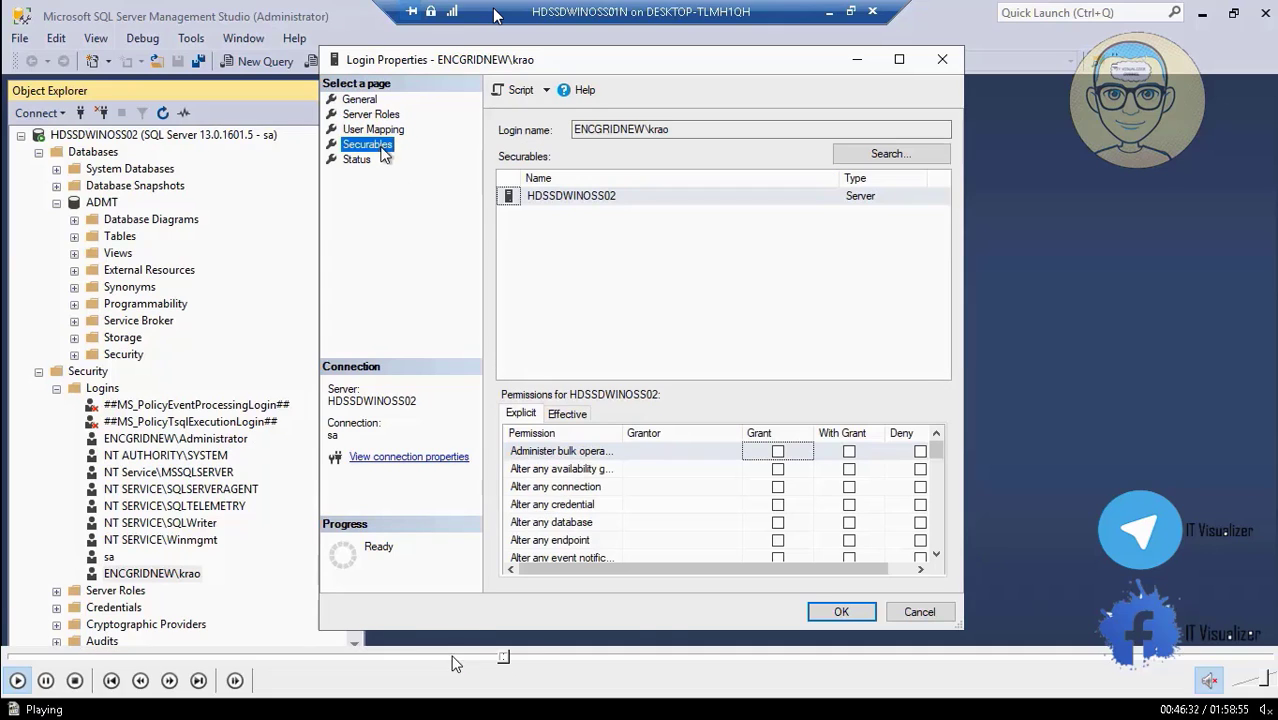
left_click(360, 162)
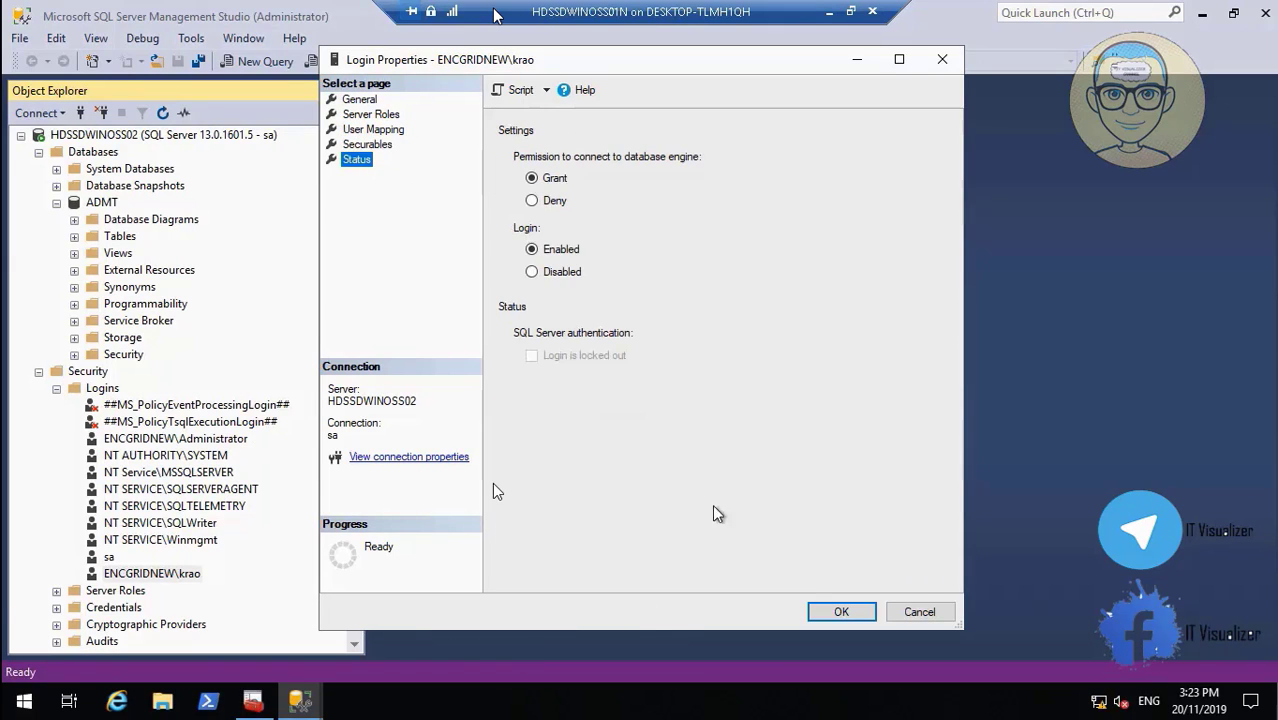
left_click(836, 614)
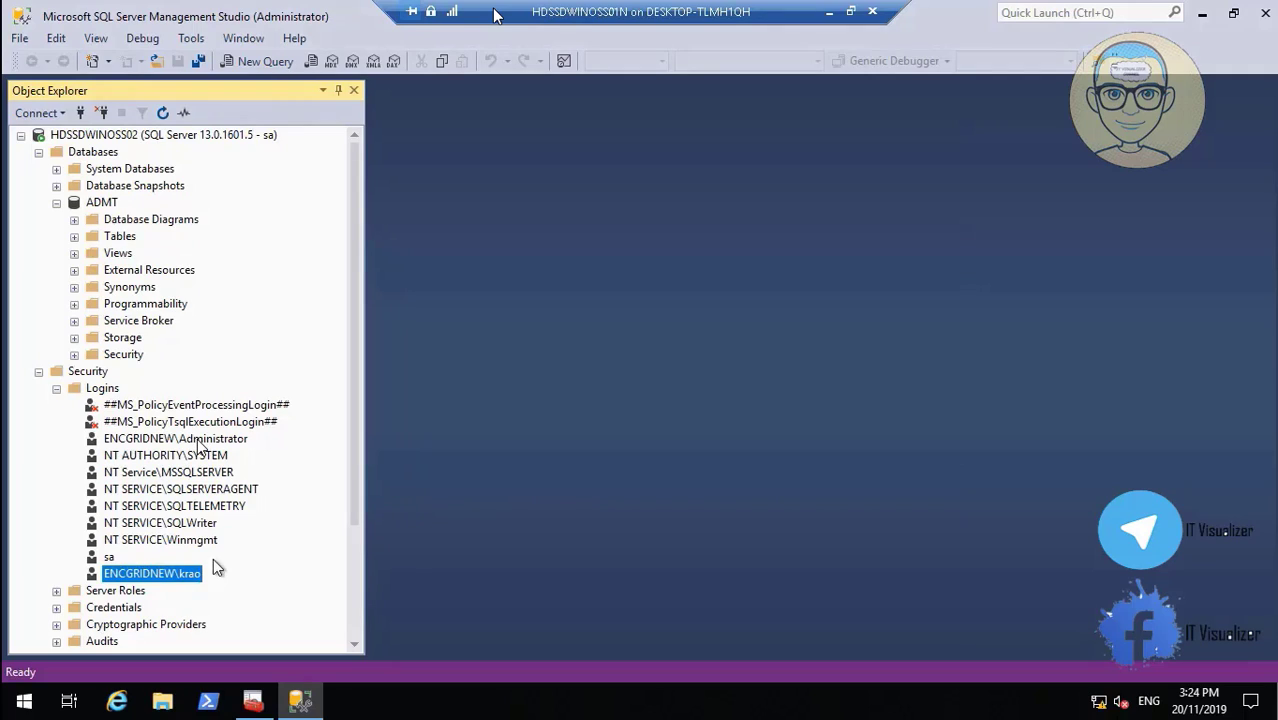
Step: Add master, model, msdb and tempdb to the domain login's user mappings and save
right_click(188, 582)
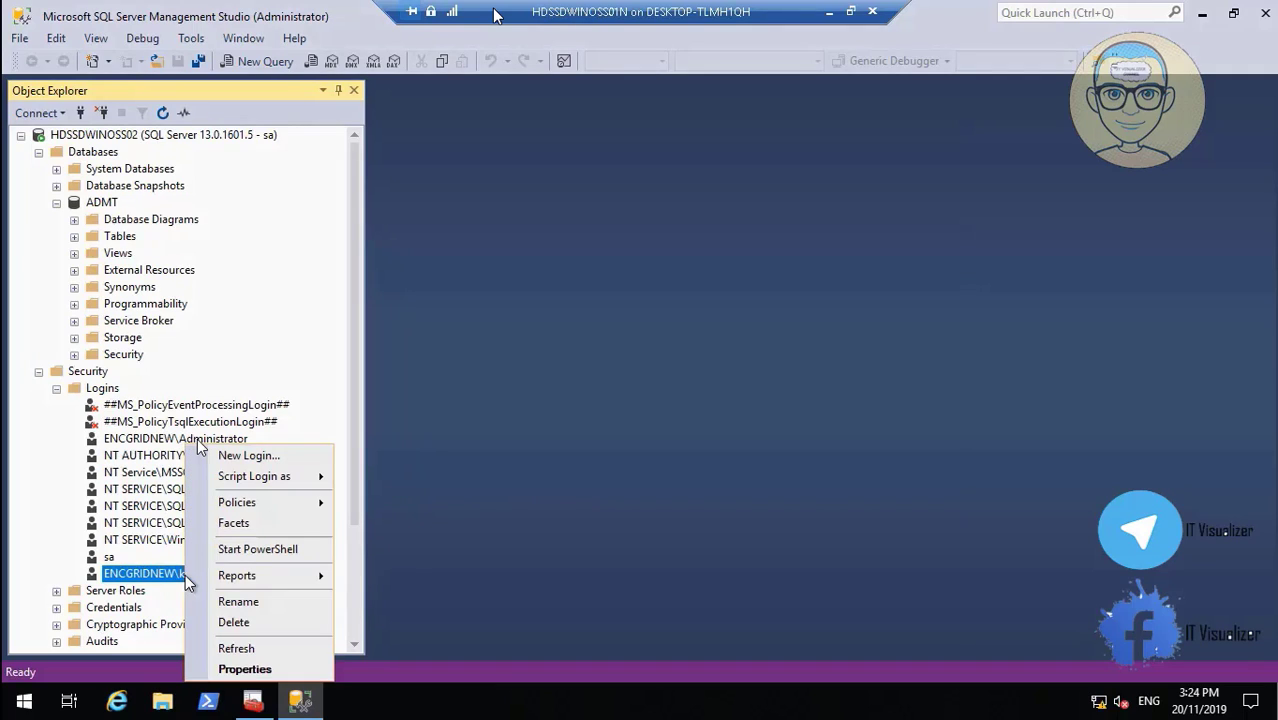
left_click(246, 669)
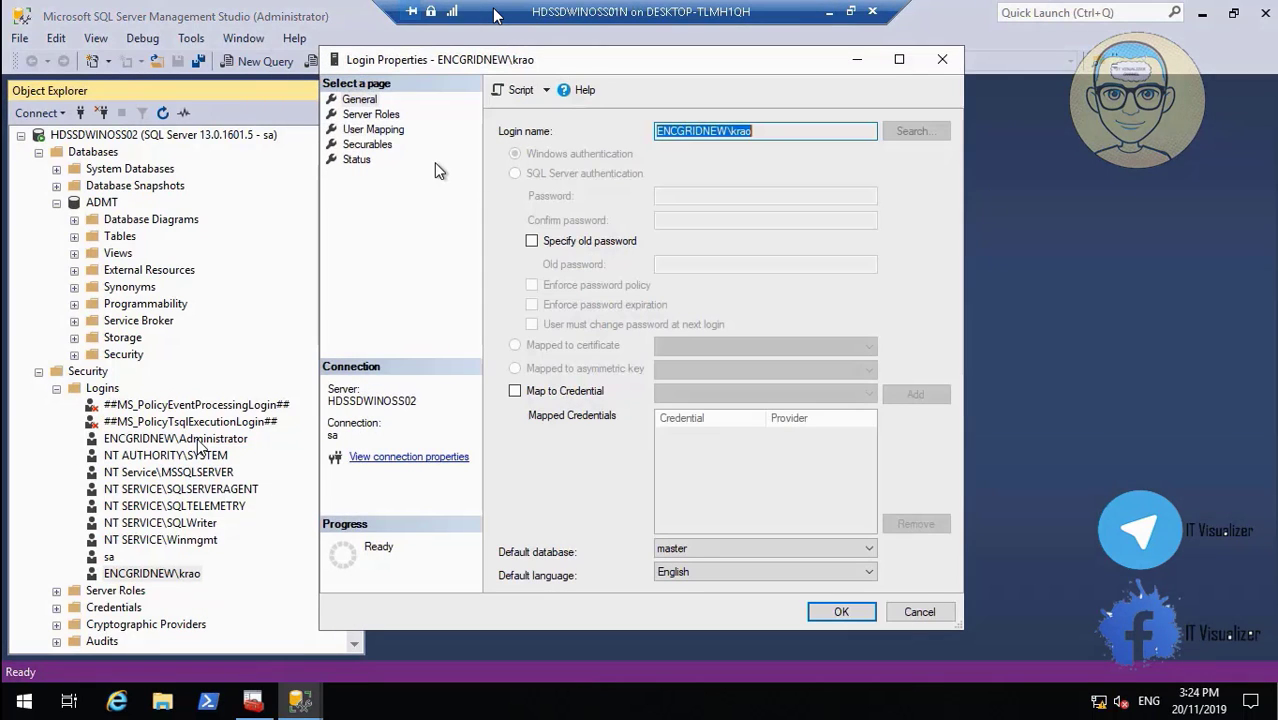
left_click(385, 132)
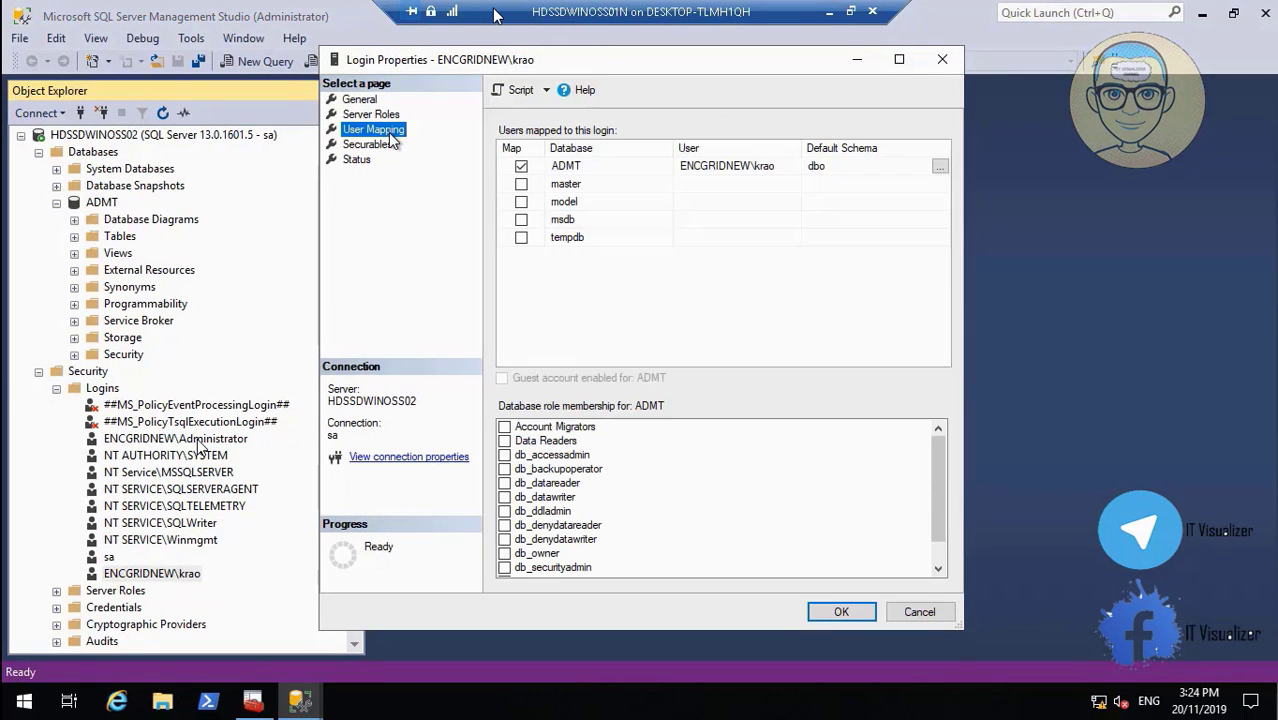
left_click(521, 184)
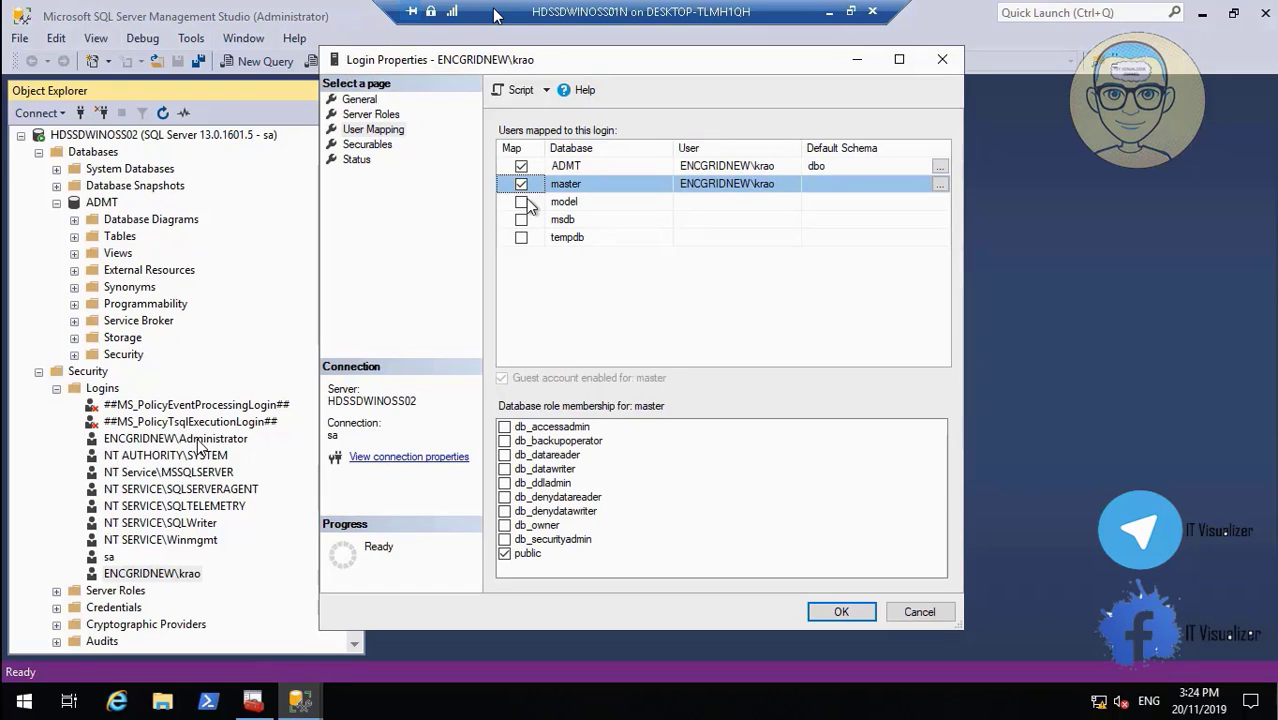
left_click(521, 201)
left_click(521, 219)
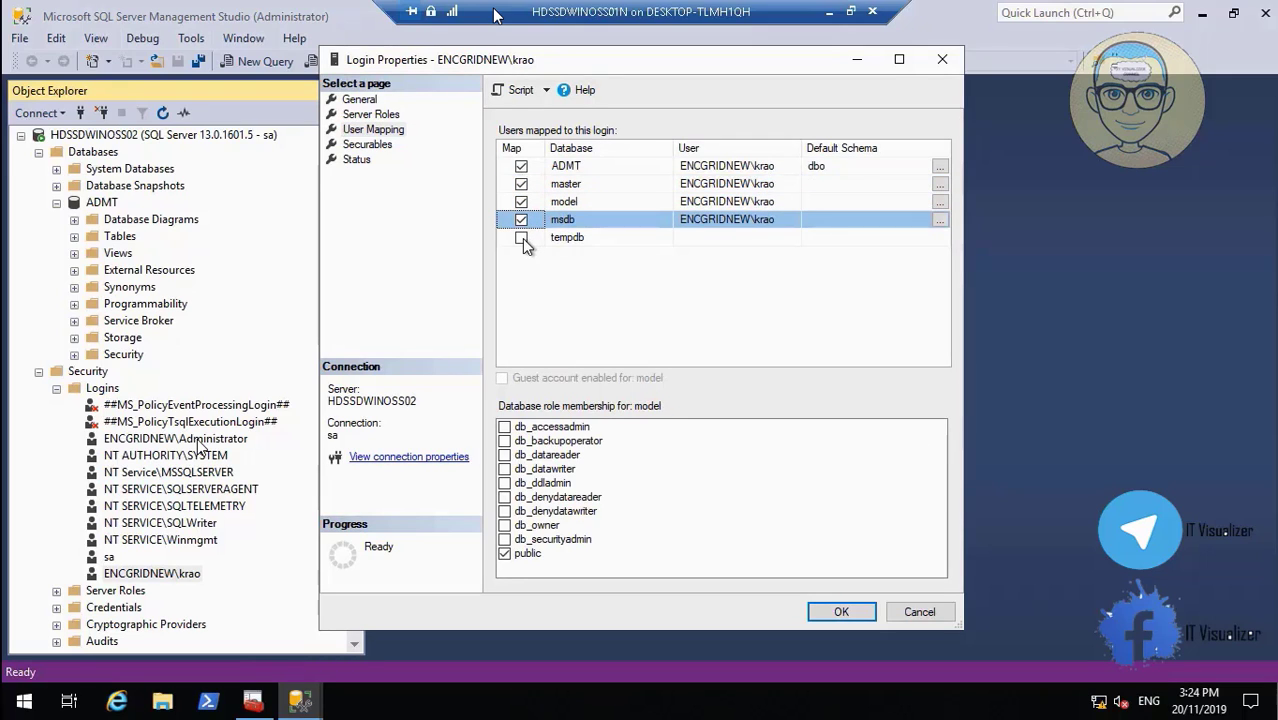
left_click(521, 237)
left_click(842, 612)
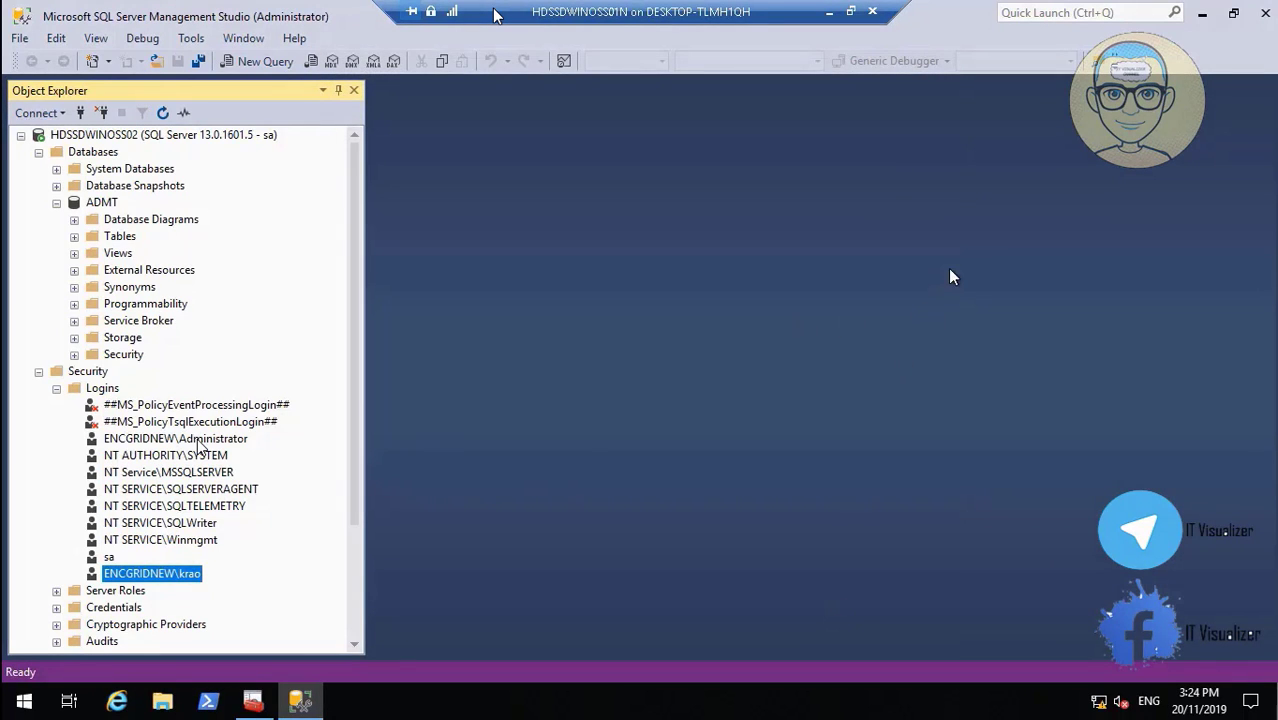
Step: Close Management Studio and minimise the VM connection to reveal Hyper-V Manager
left_click(1267, 14)
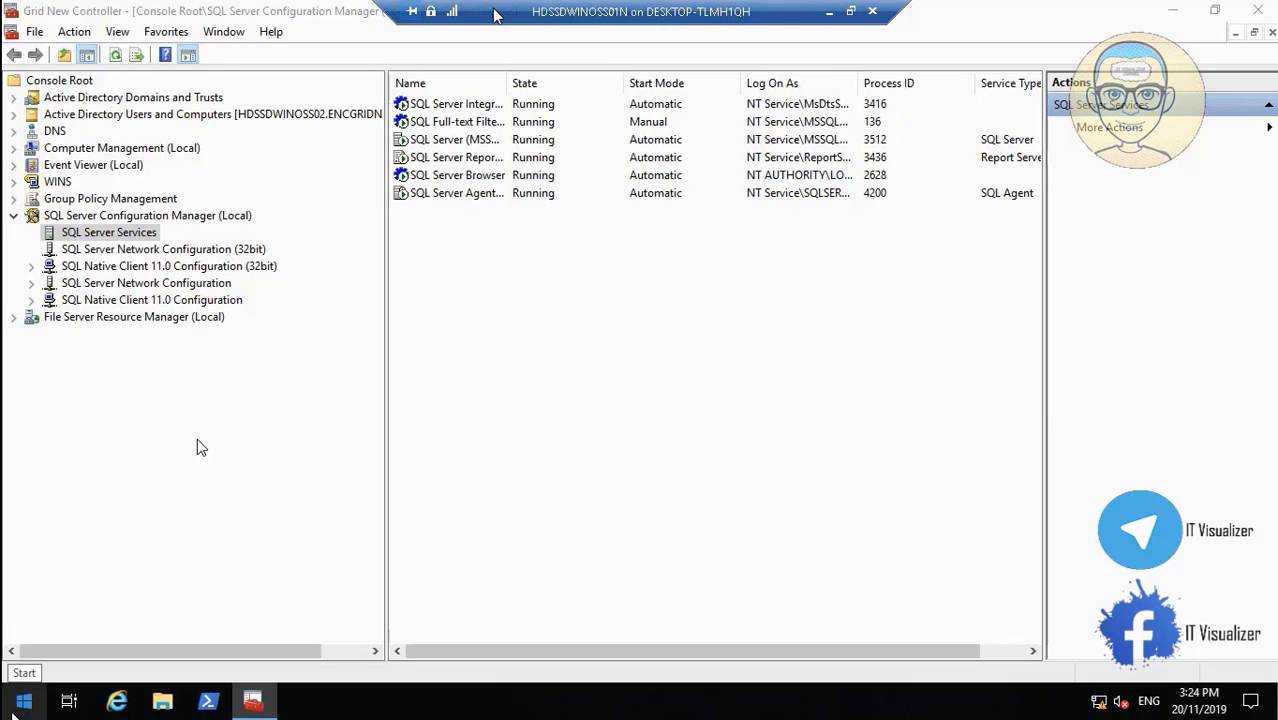
left_click(14, 708)
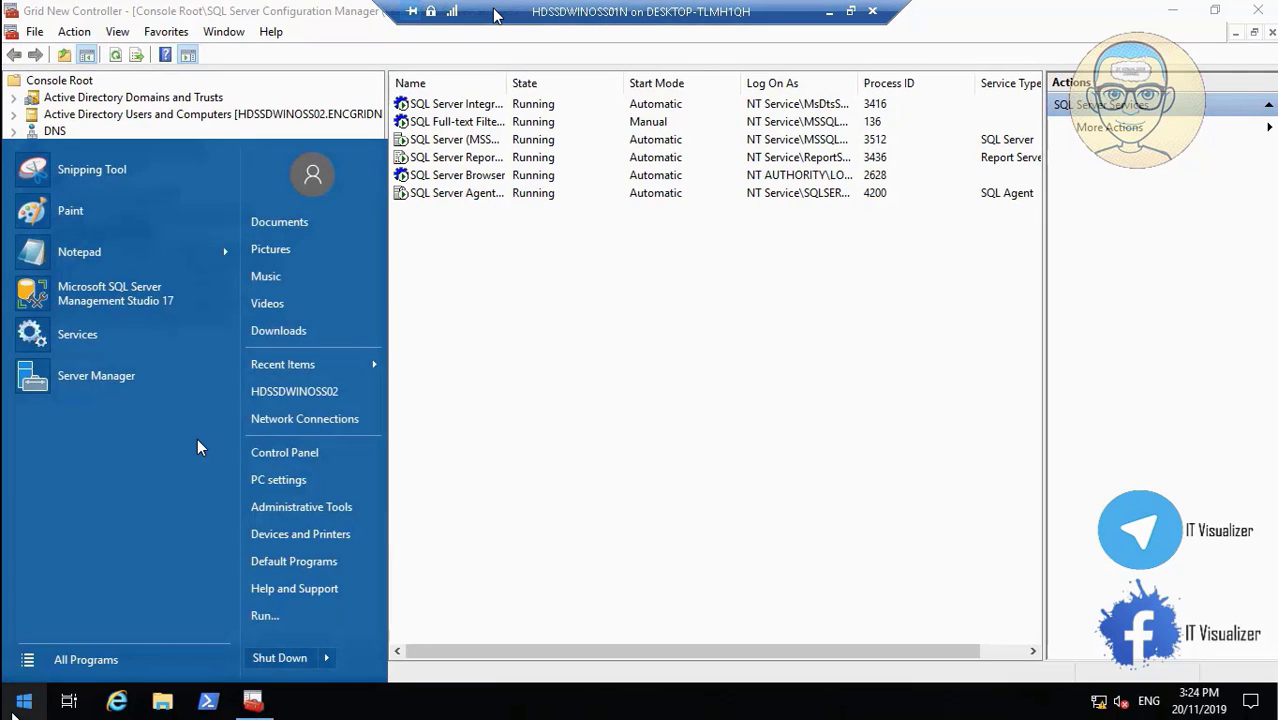
left_click(120, 293)
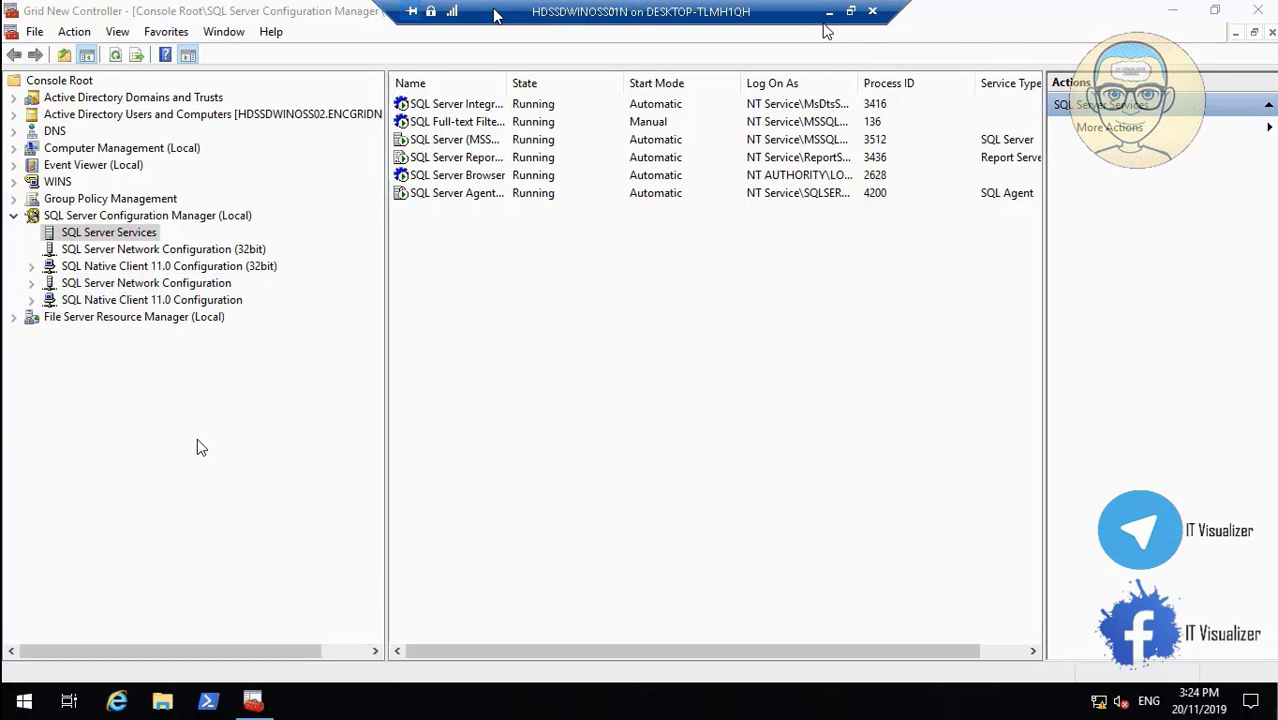
left_click(850, 11)
left_click(713, 702)
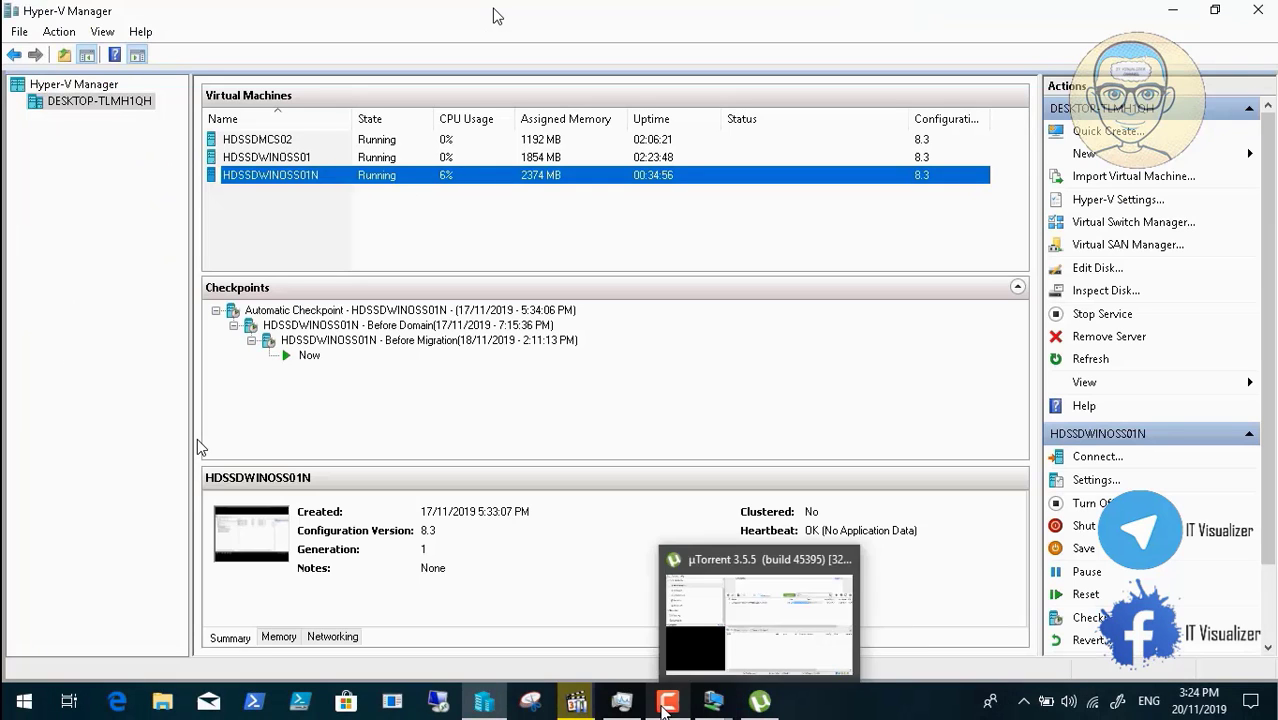
Step: Switch back to the HDSSDWINOSS01N connection window from the Hyper-V taskbar preview
left_click(667, 702)
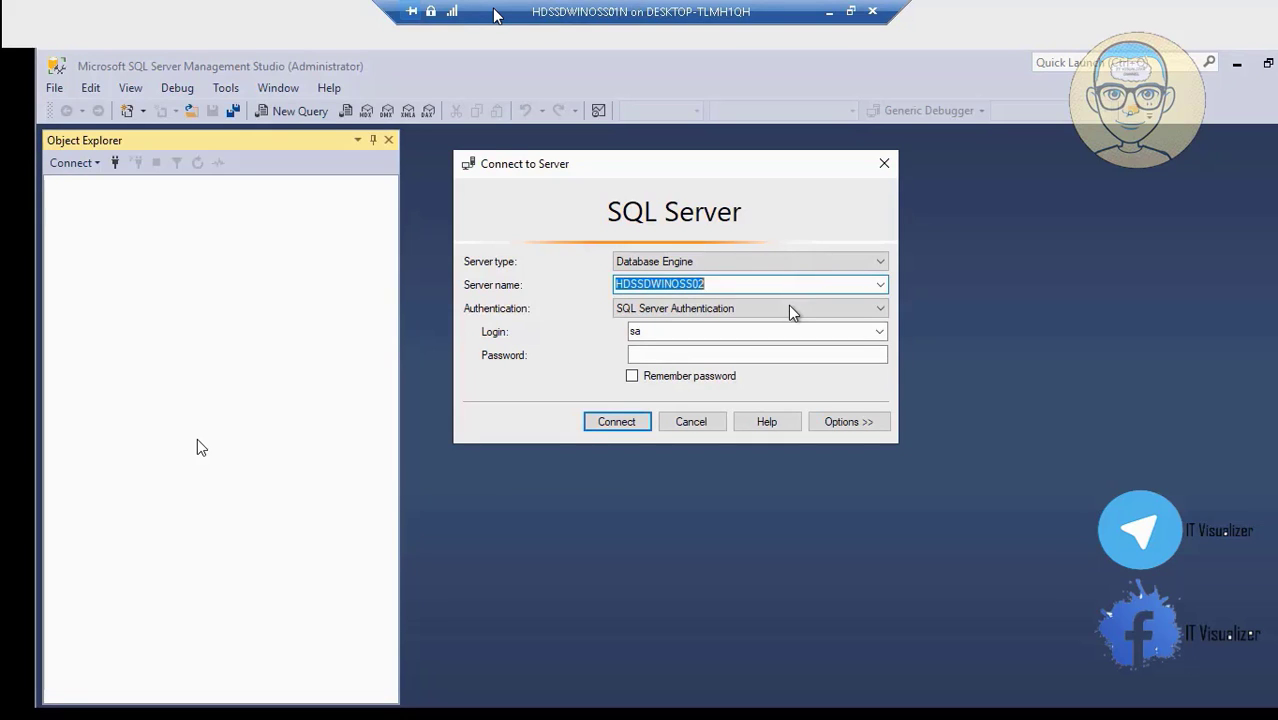
mouse_move(94, 654)
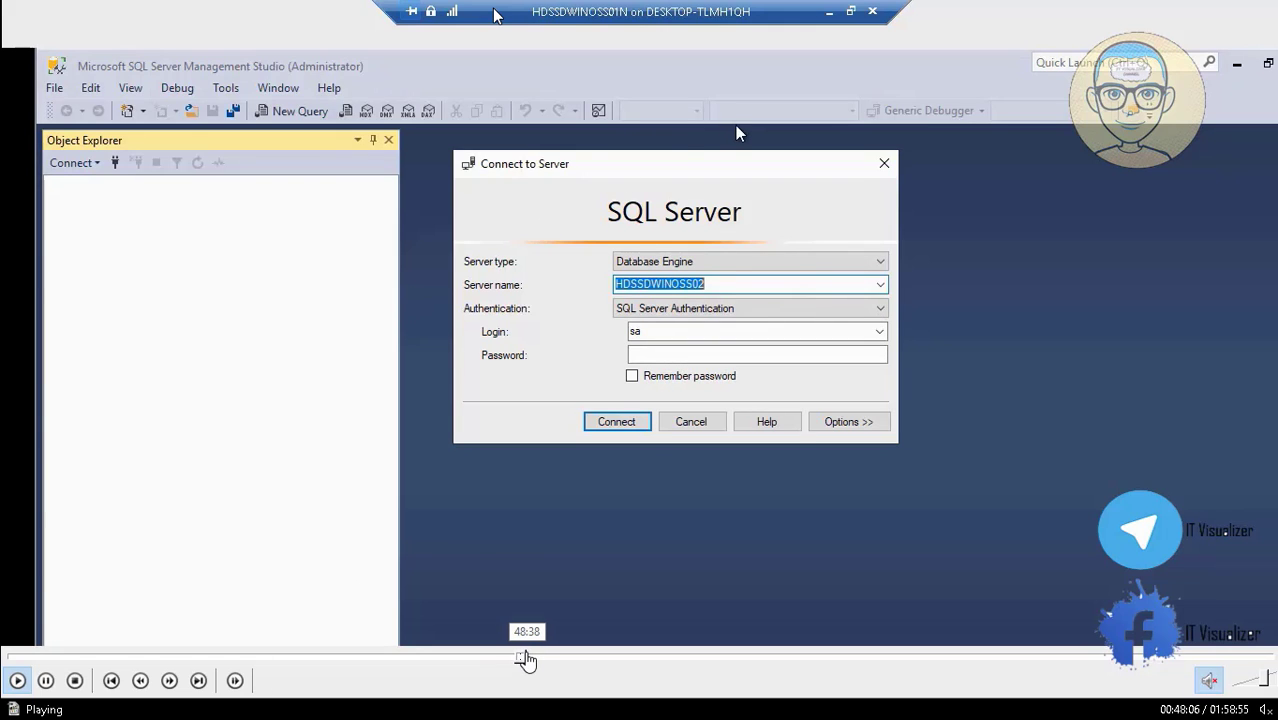
left_click(528, 657)
left_click(524, 657)
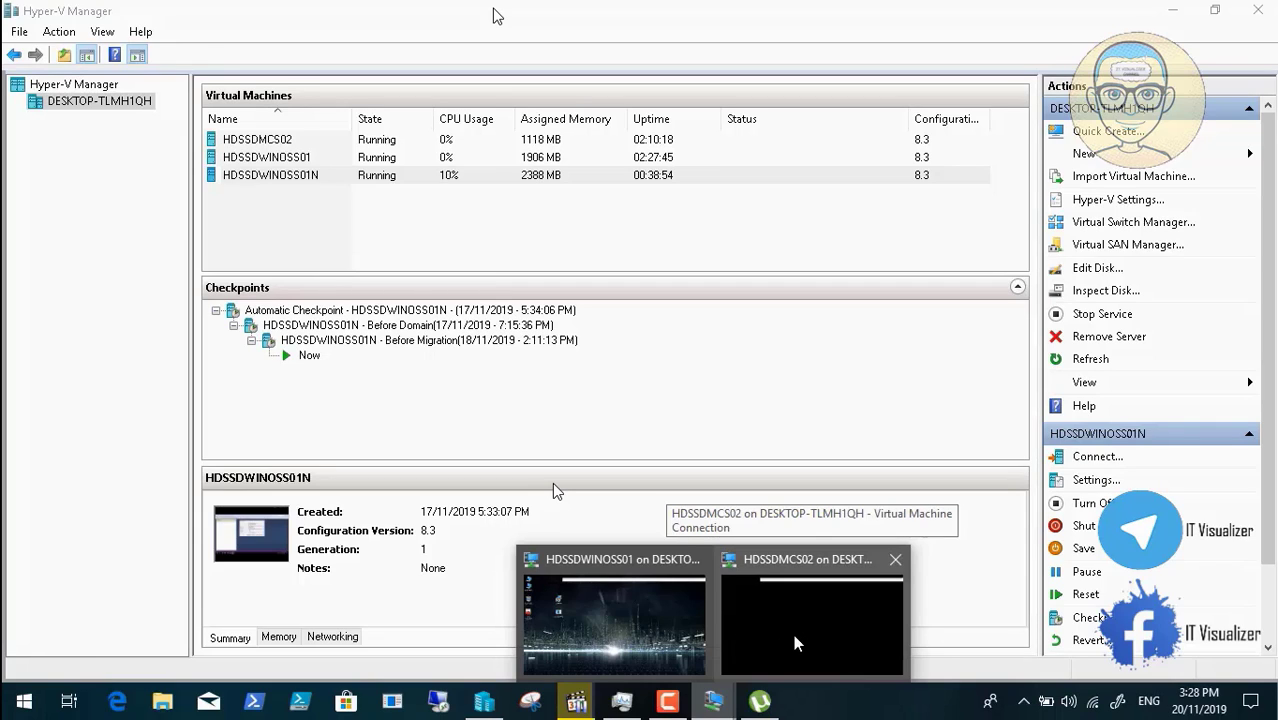
left_click(668, 703)
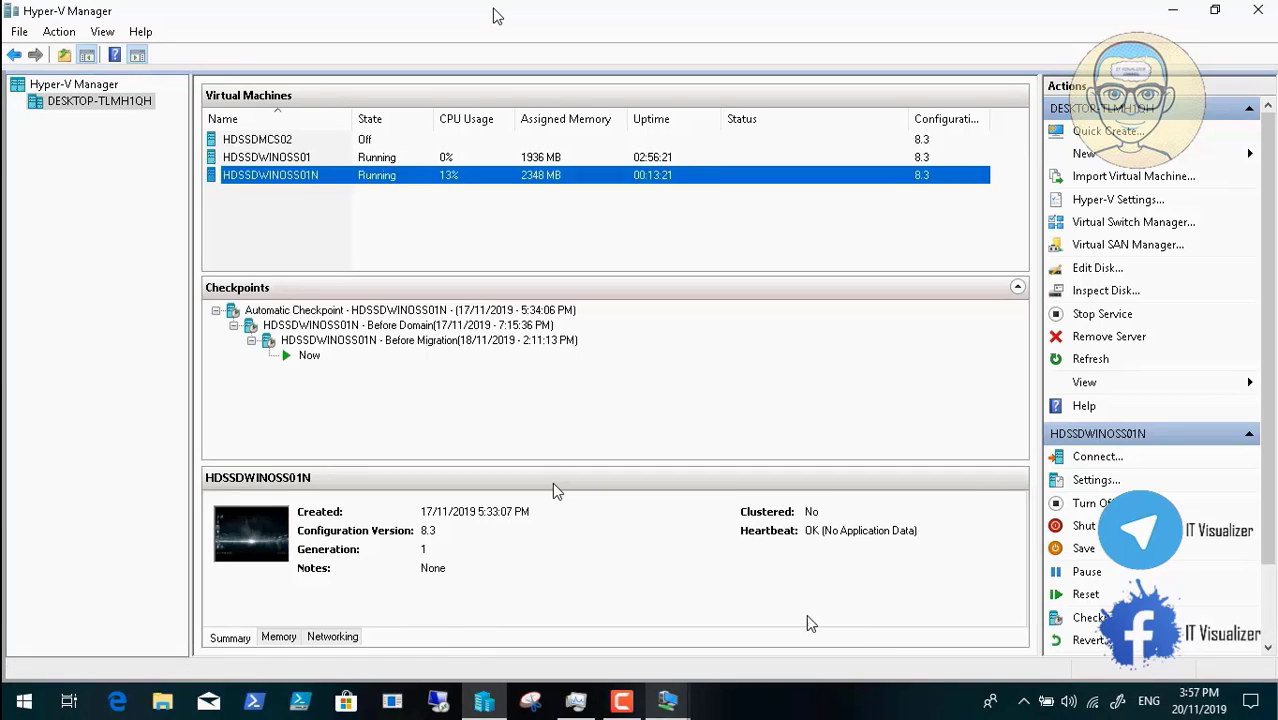
mouse_move(662, 706)
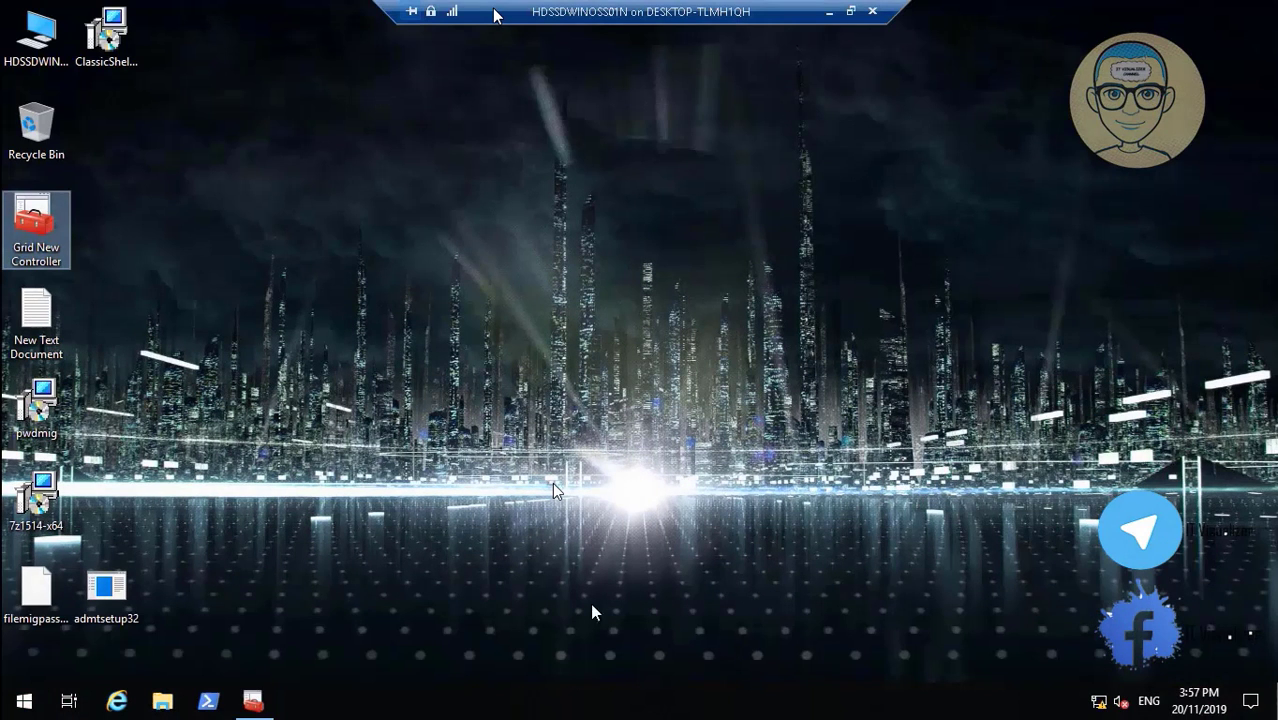
Step: Launch the admtsetup32 installer on HDSSDWINOSS01N and accept the ADMT 3.2 licence agreement
left_click(766, 615)
left_click(125, 595)
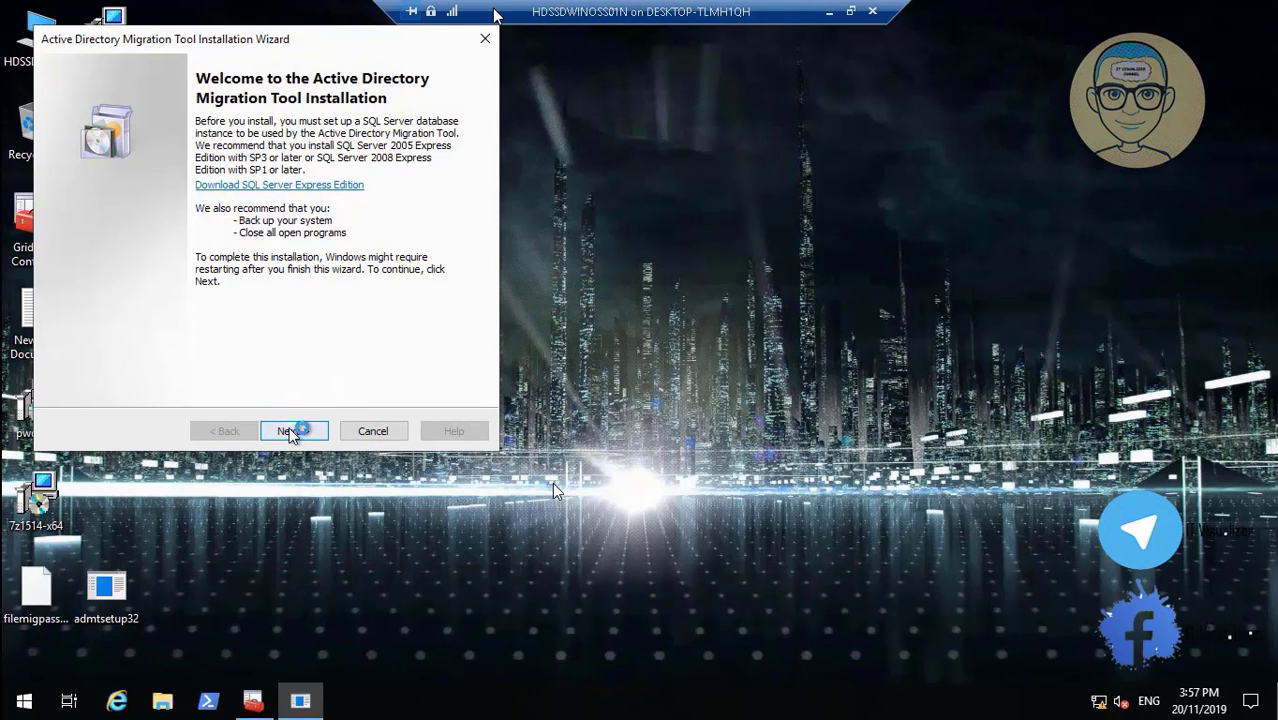
left_click(290, 430)
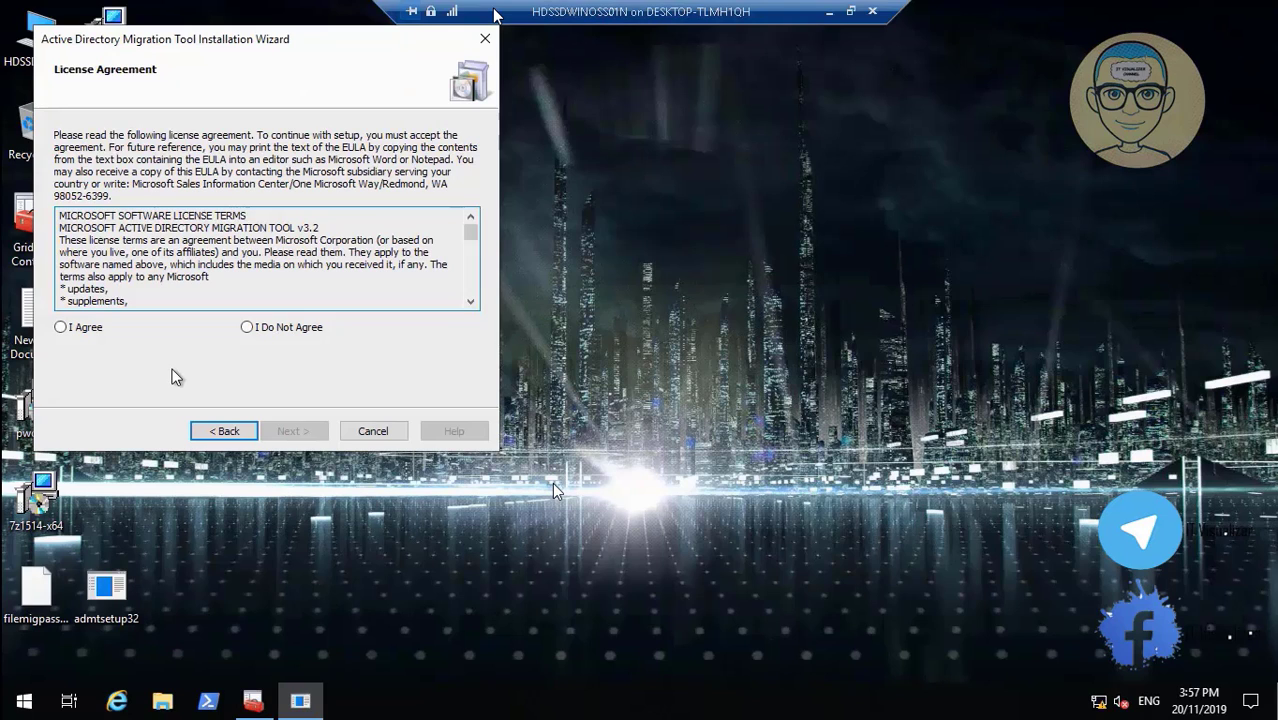
left_click(90, 330)
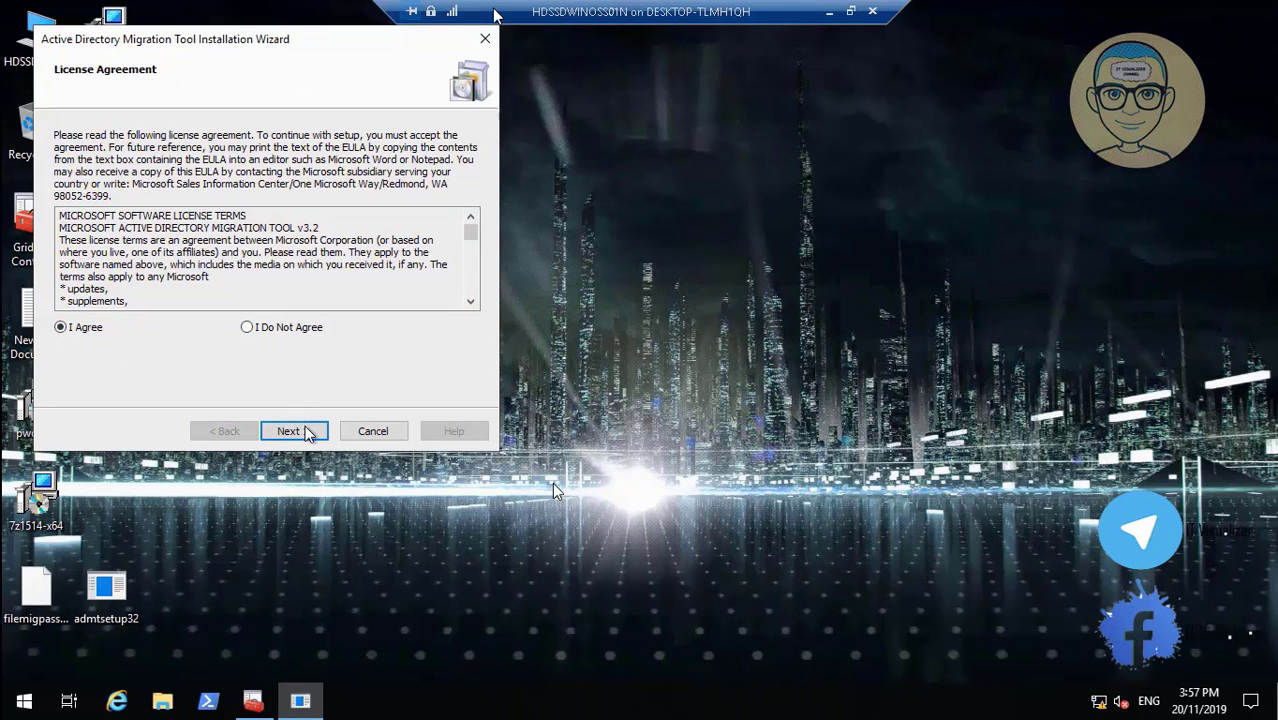
left_click(305, 432)
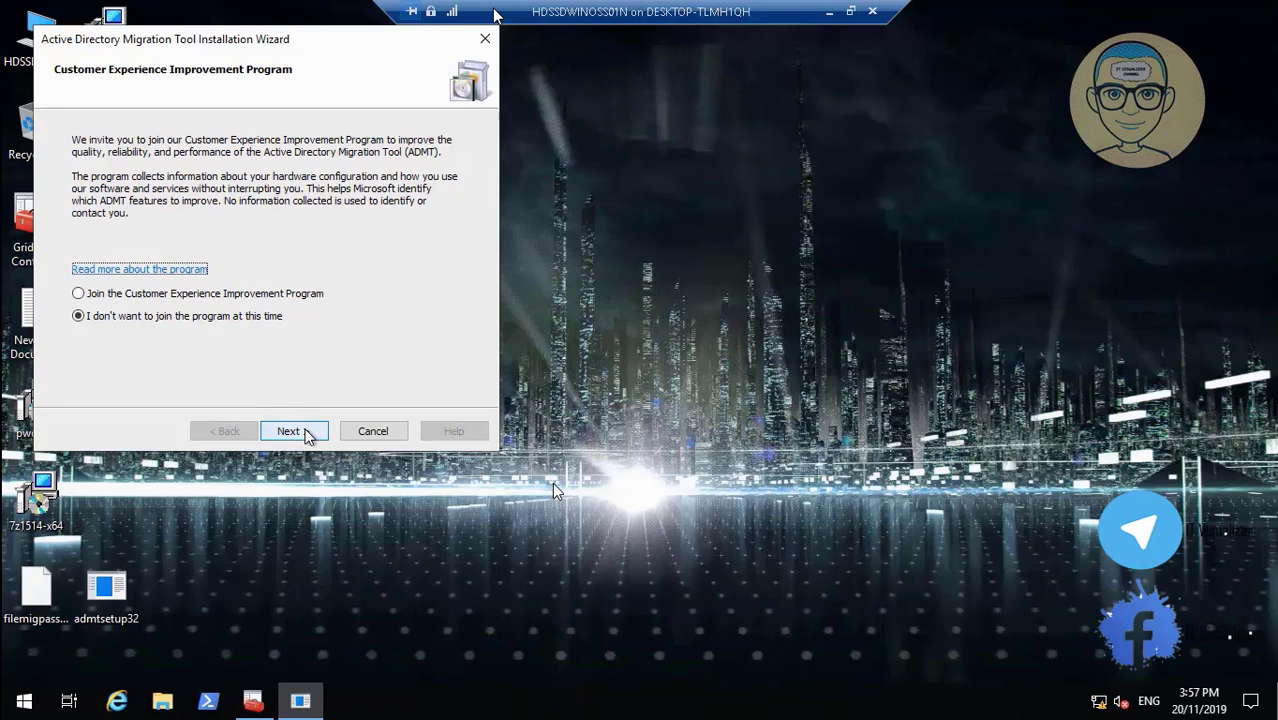
Step: Point the ADMT database at the HDSSDWINOSS02 SQL instance and connect
left_click(307, 432)
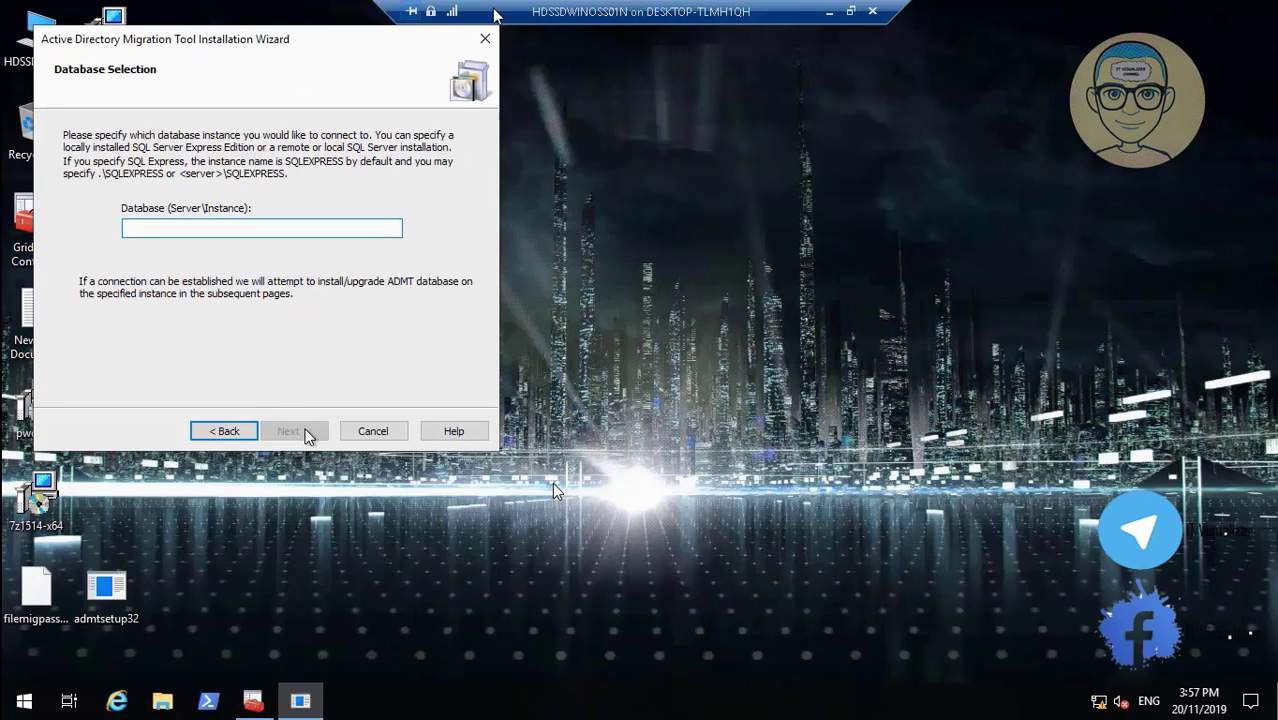
type("HDSSD")
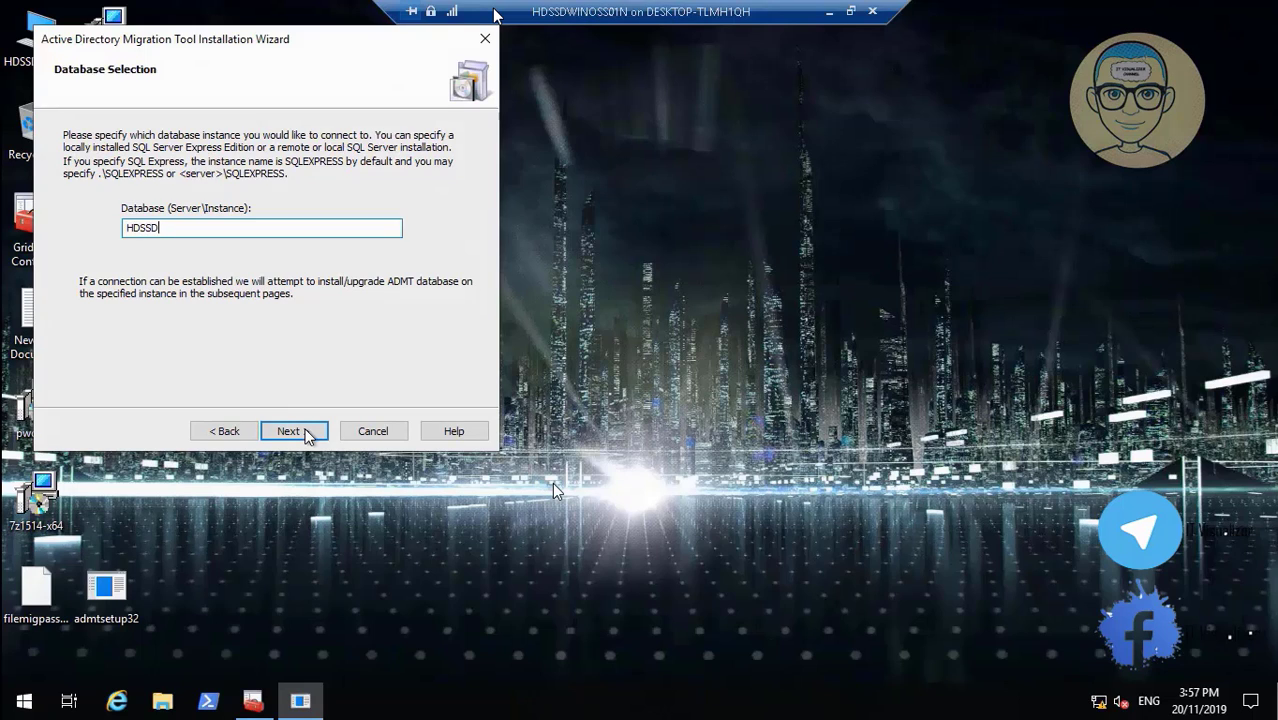
type("WINOSS02")
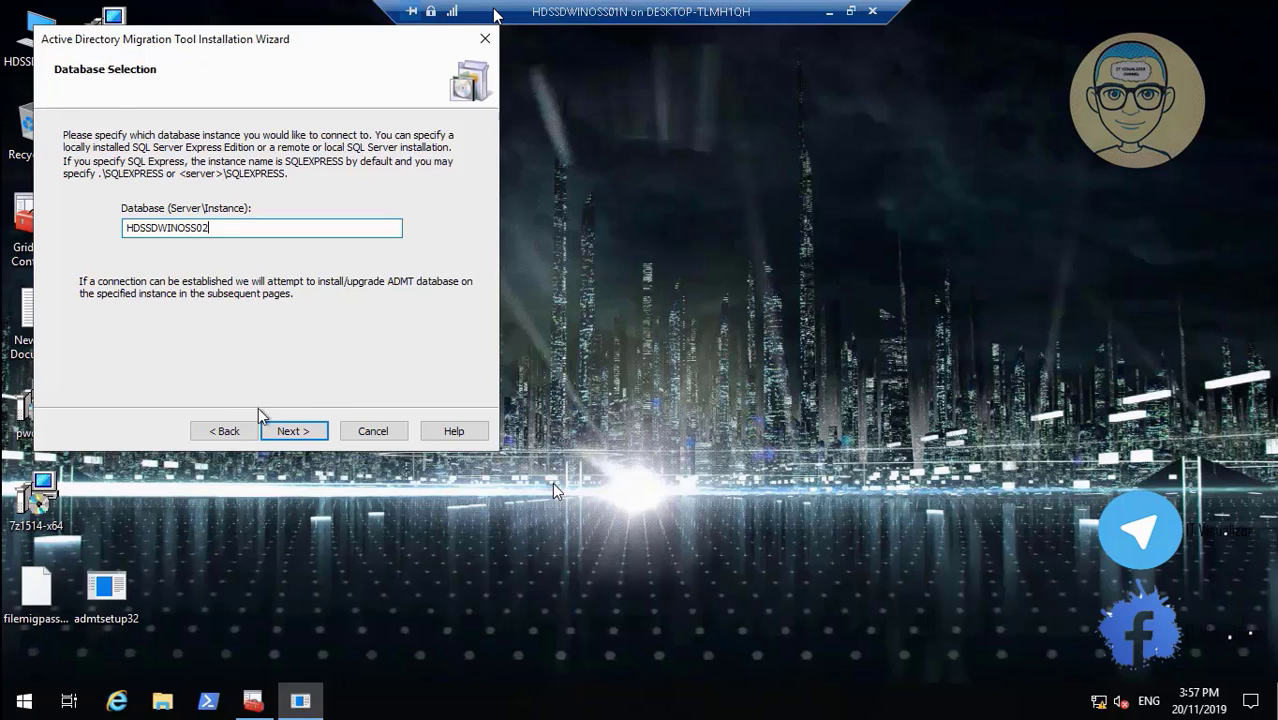
left_click(290, 432)
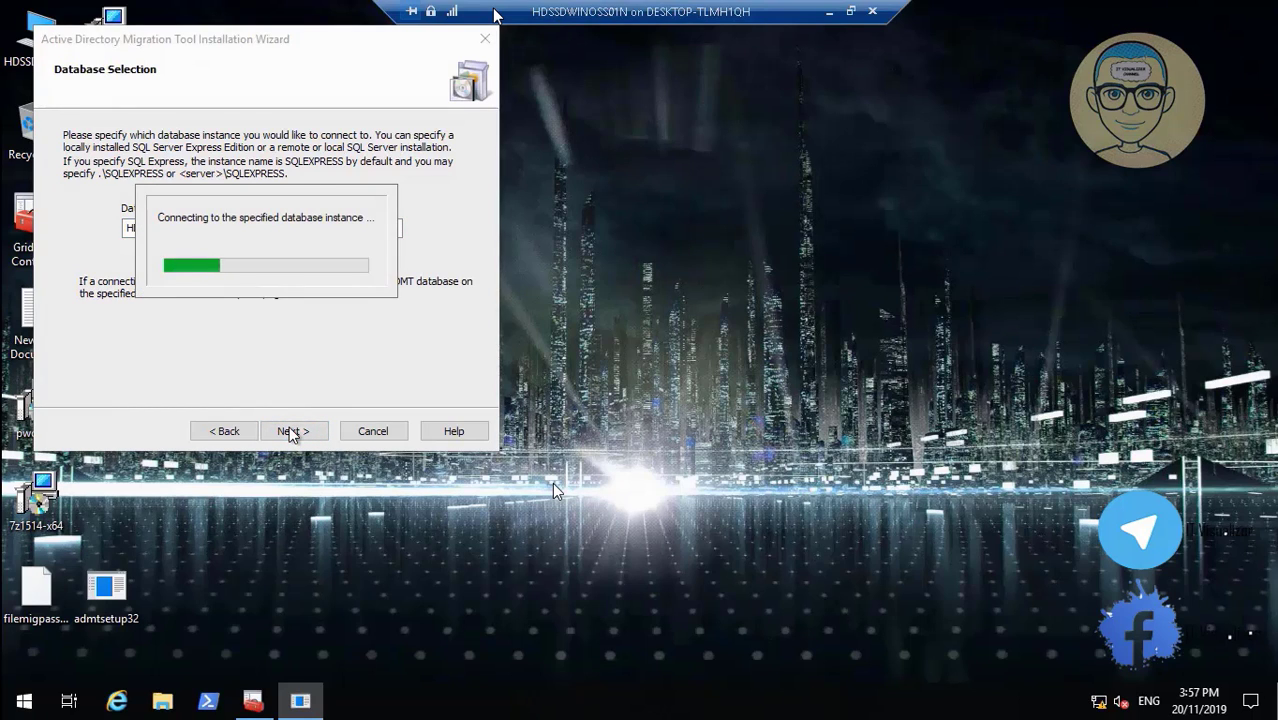
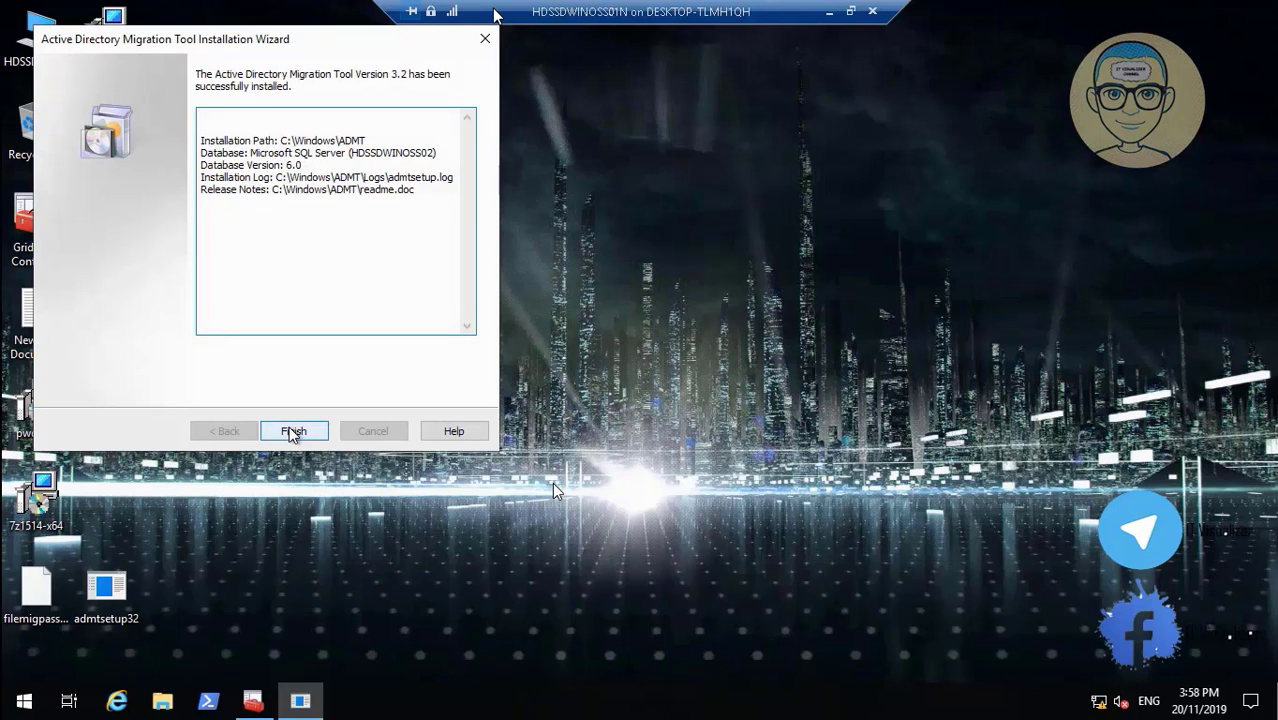
Step: Finish the ADMT installer, launch the Active Directory Migration Tool console, and minimize the remote session
left_click(292, 431)
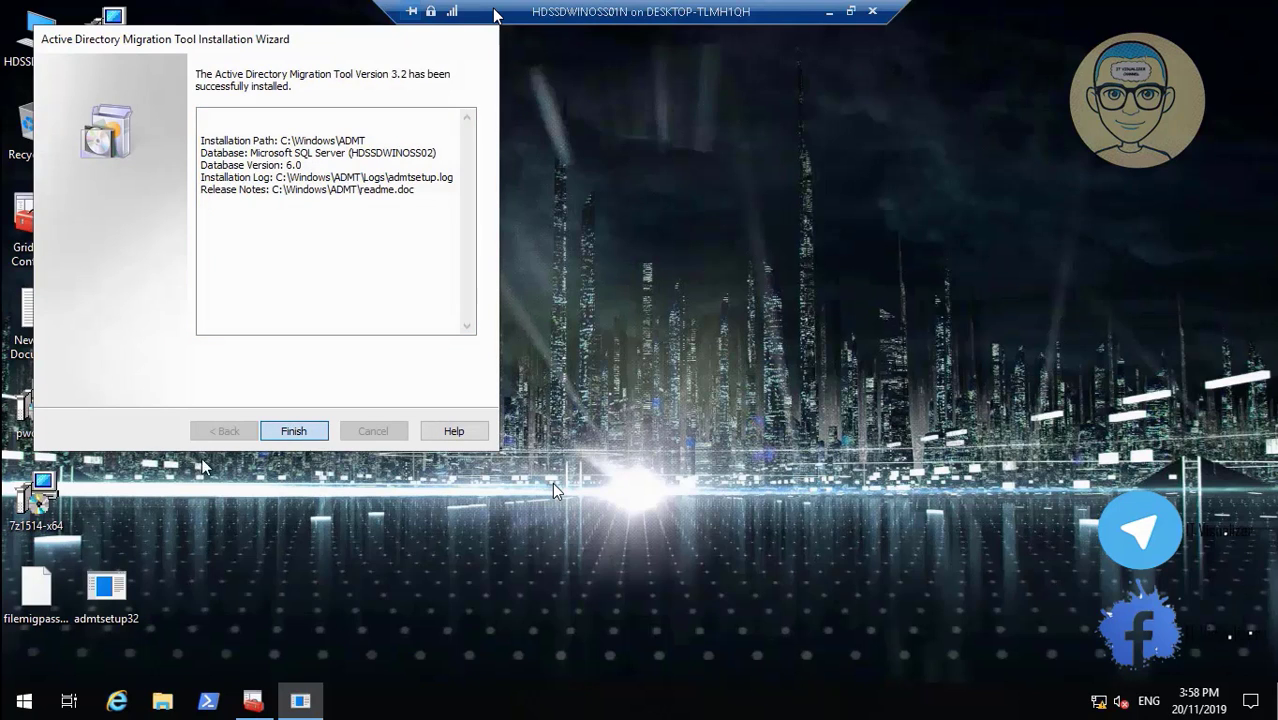
left_click(27, 704)
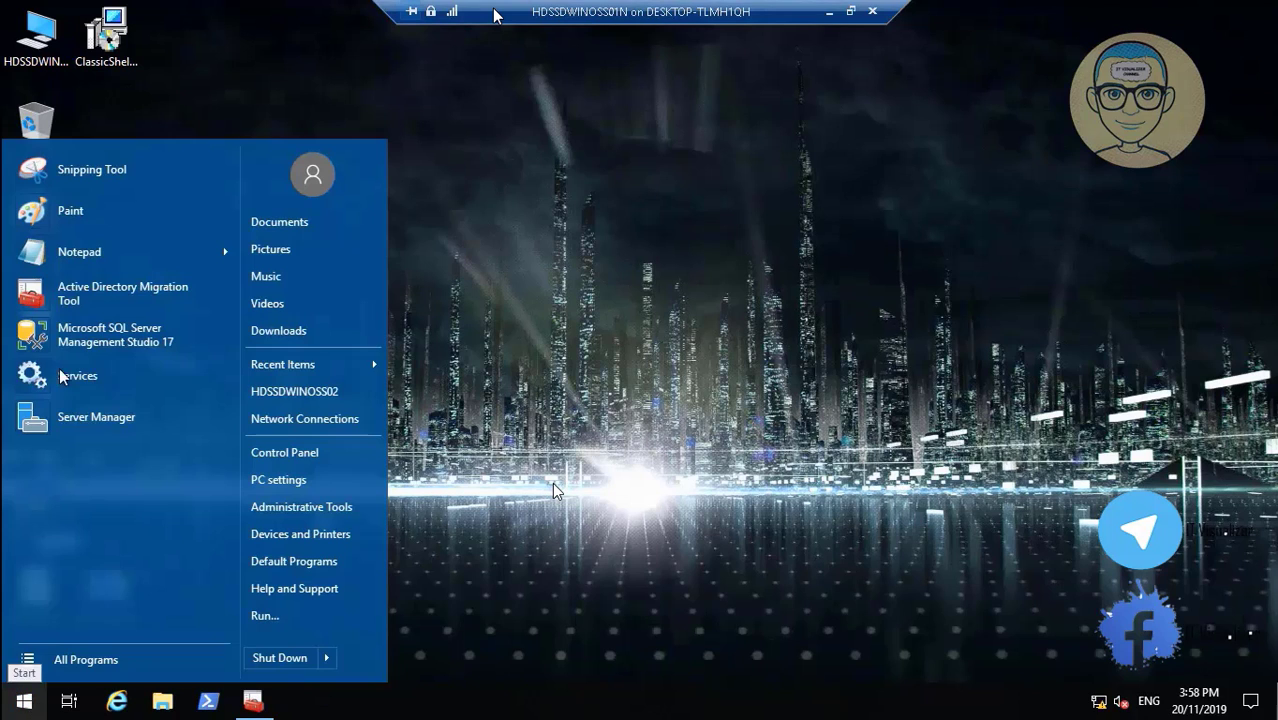
left_click(94, 299)
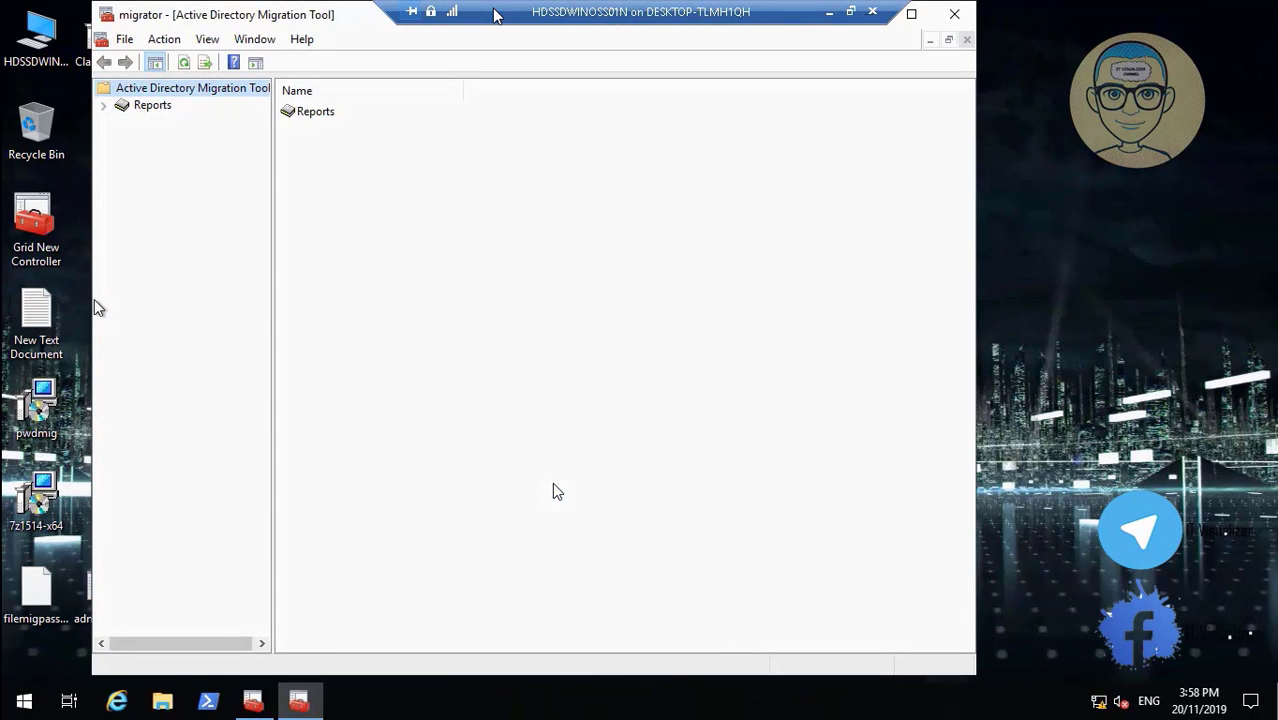
left_click(829, 16)
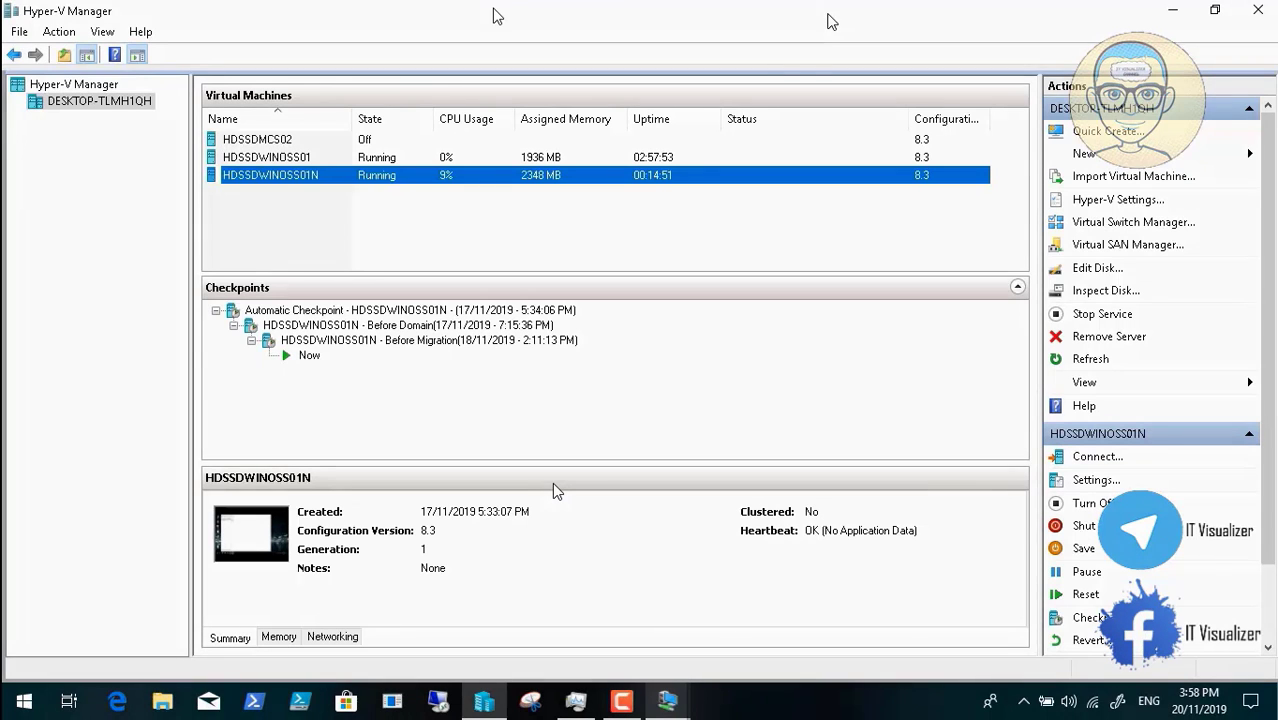
Step: Connect to the HDSSDMCS02 virtual machine from Hyper-V Manager
left_click(630, 703)
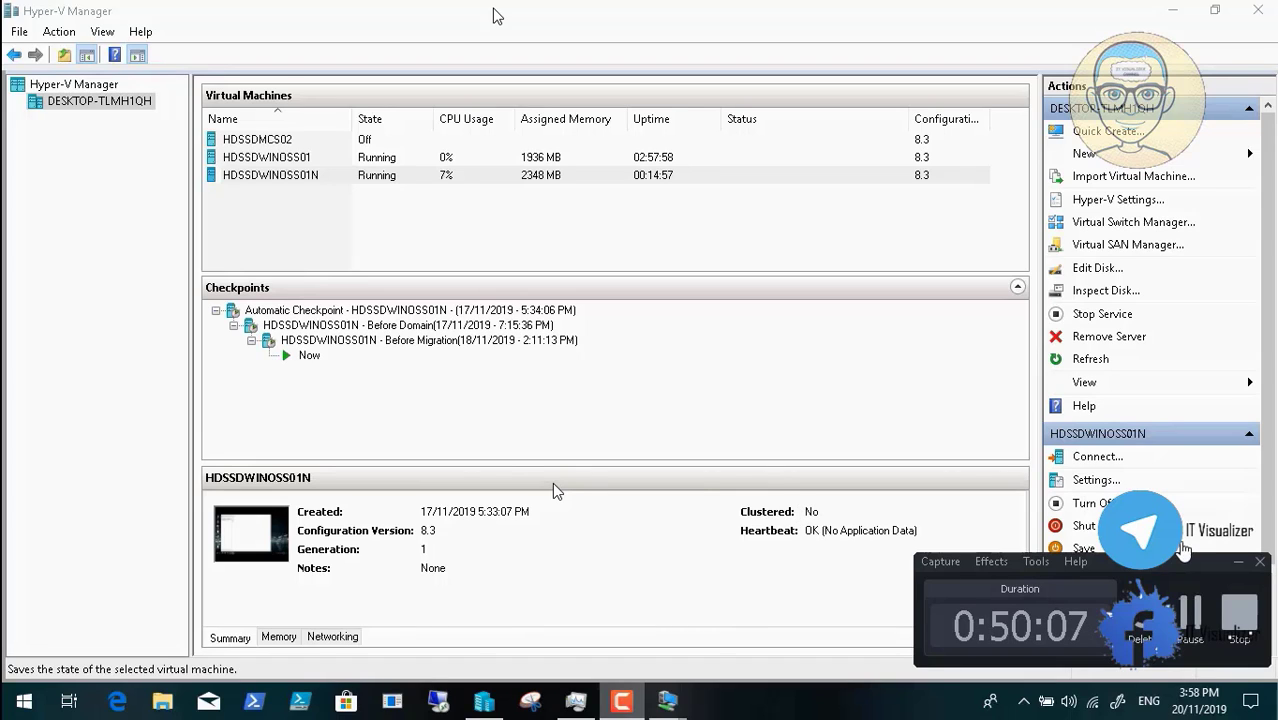
left_click(1237, 564)
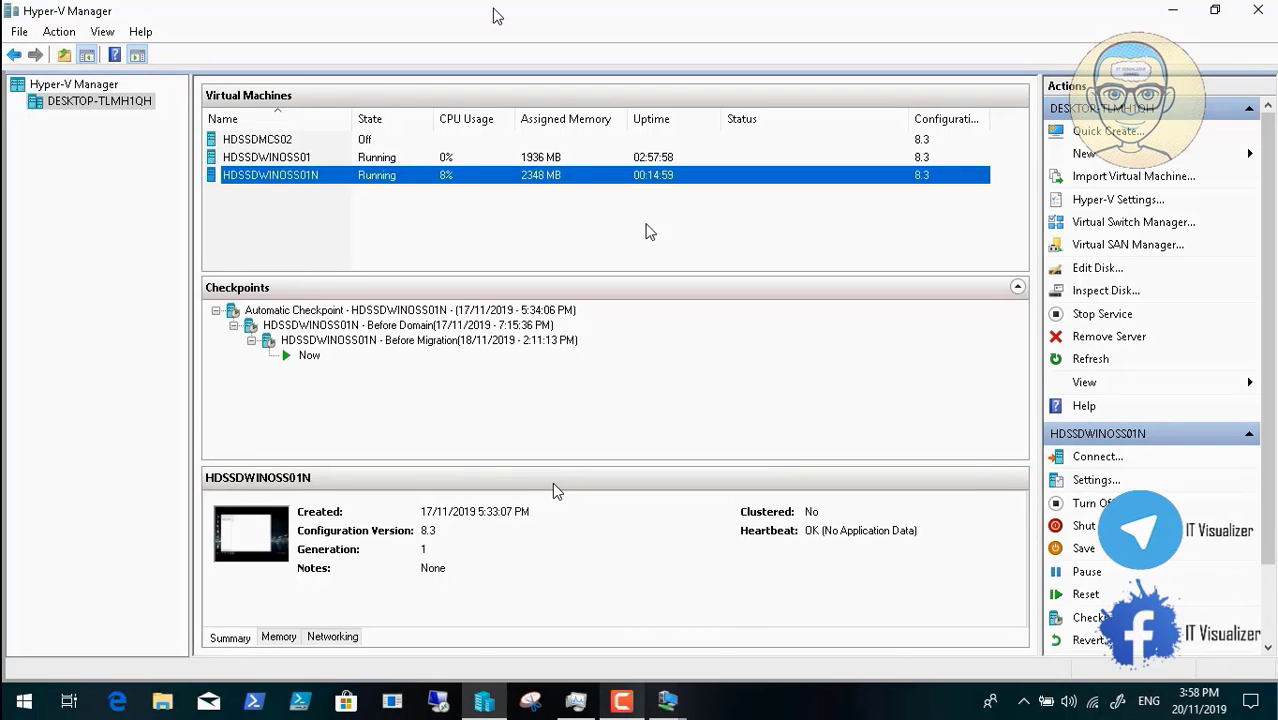
left_click(265, 145)
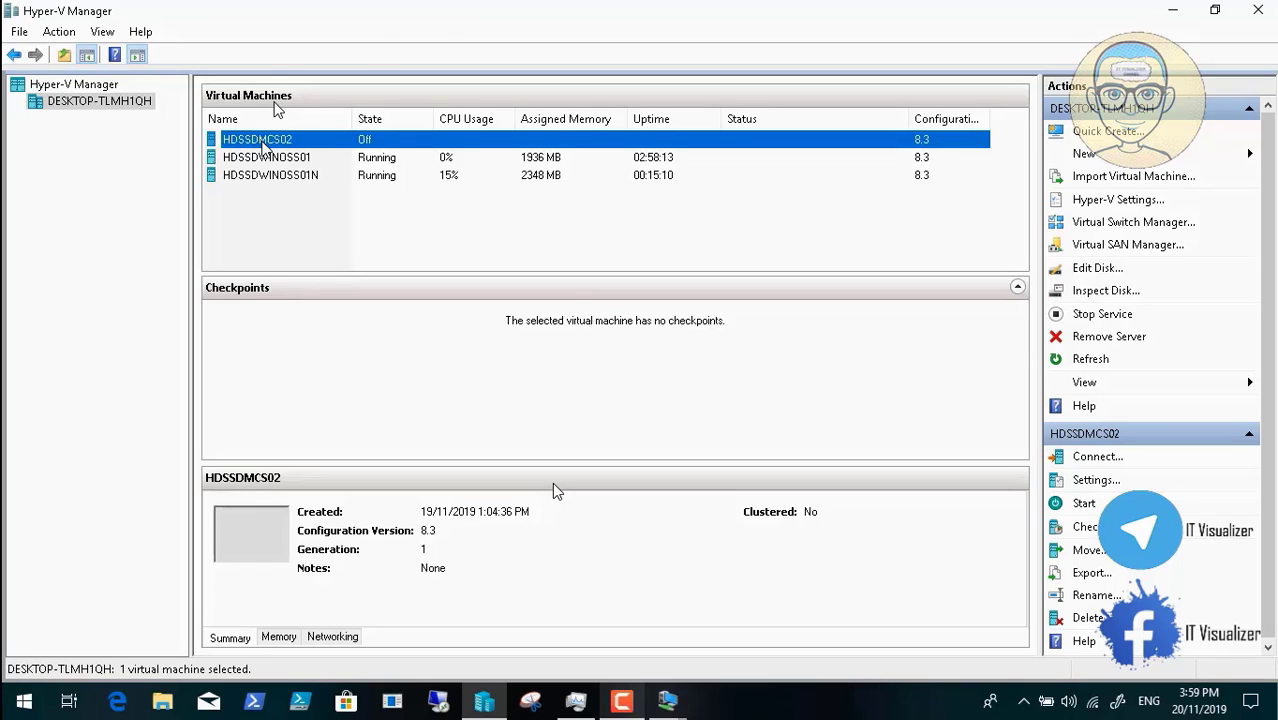
right_click(271, 140)
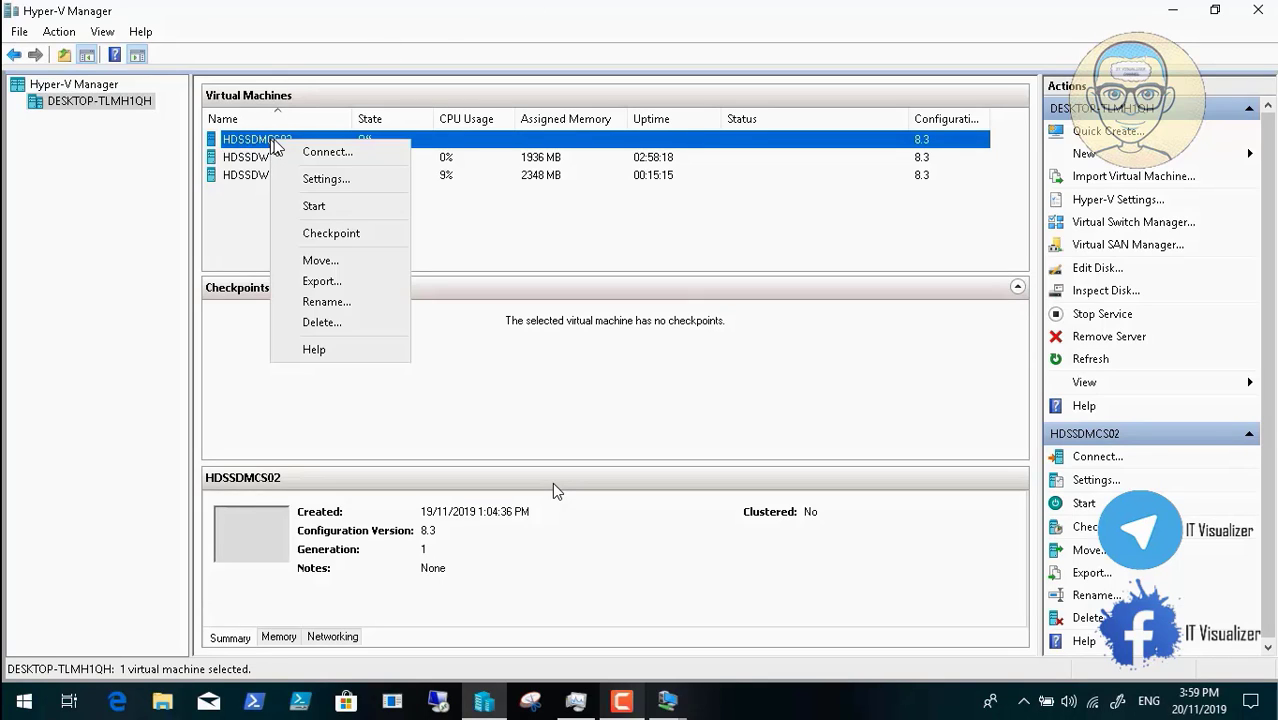
left_click(290, 152)
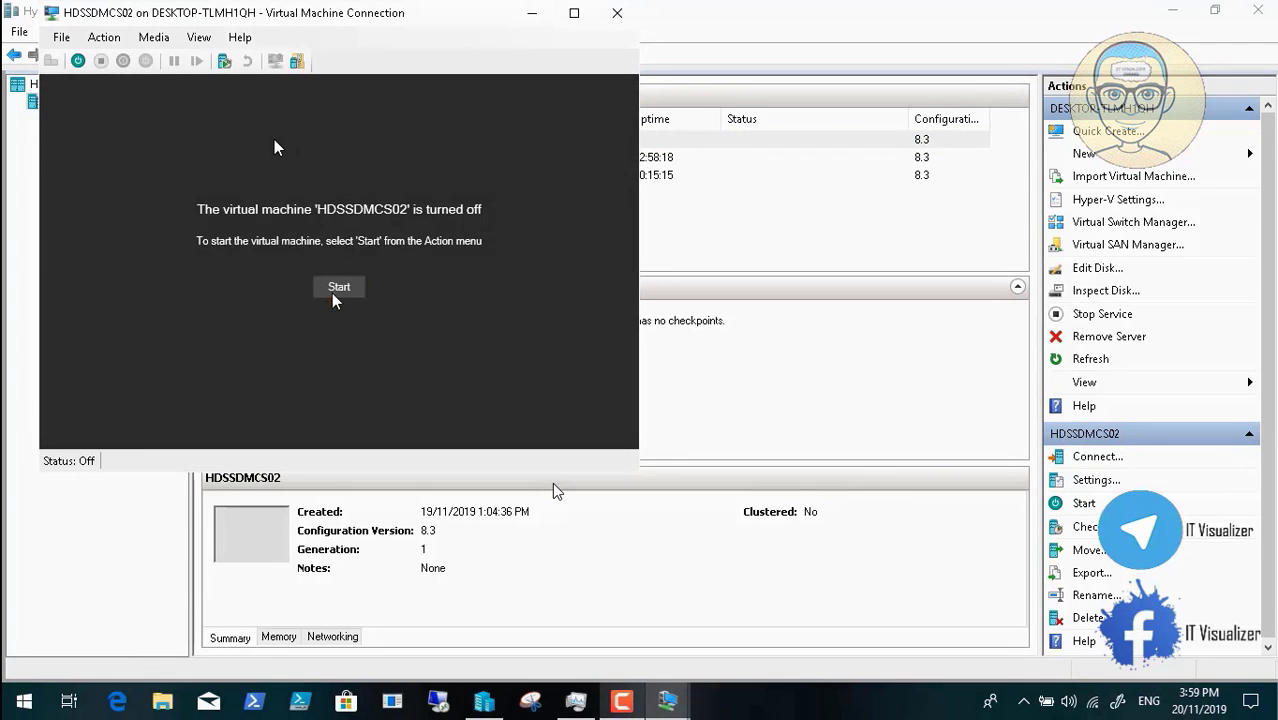
Step: Power on HDSSDMCS02 and hide its connection window while it boots
left_click(338, 292)
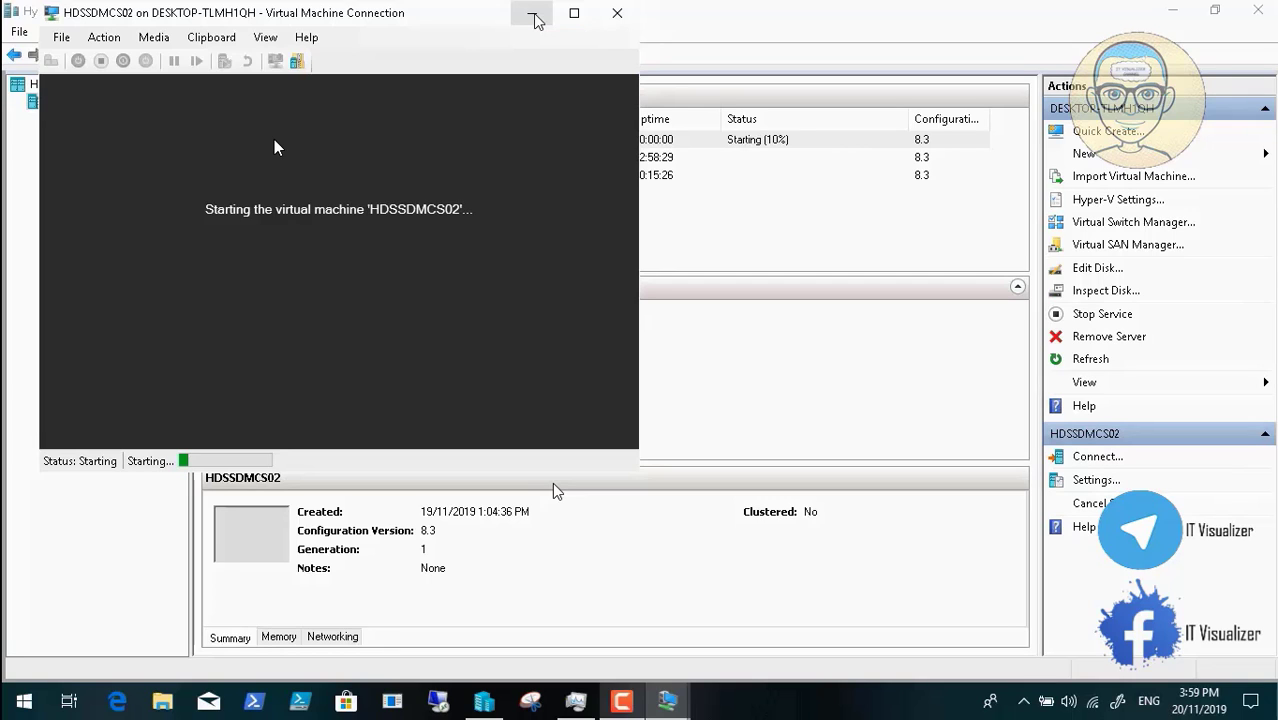
left_click(535, 20)
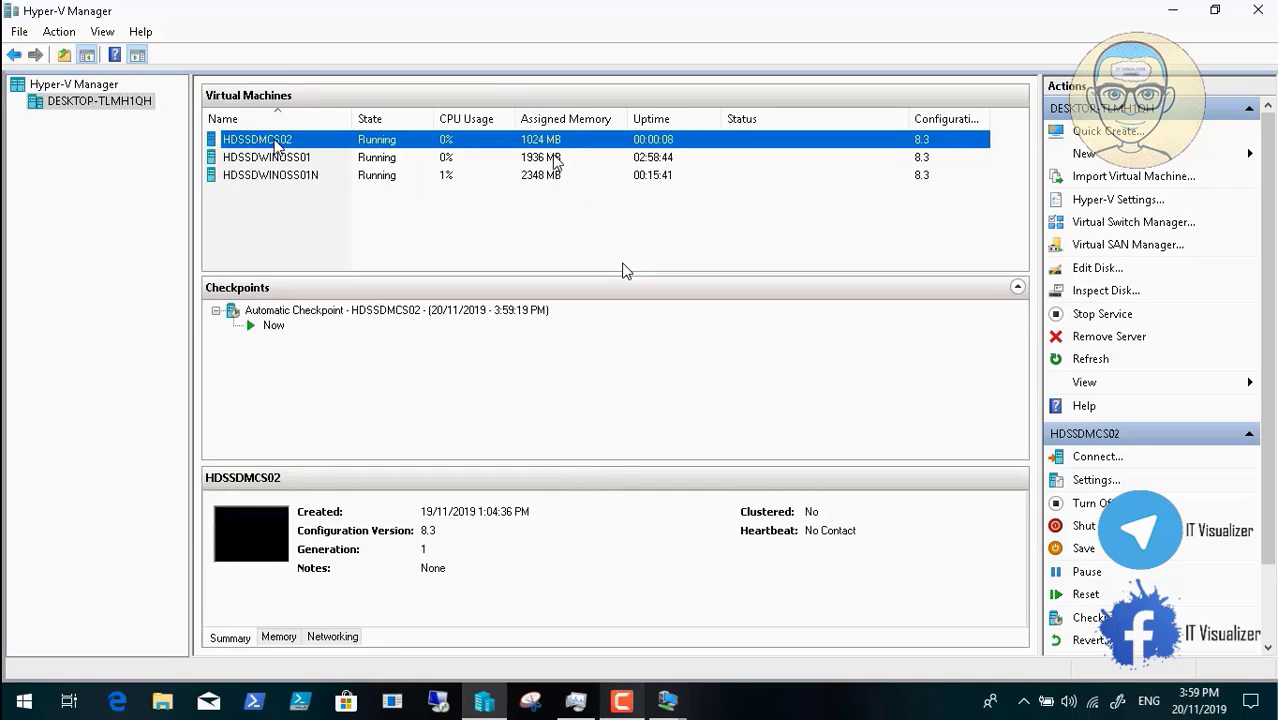
left_click(621, 701)
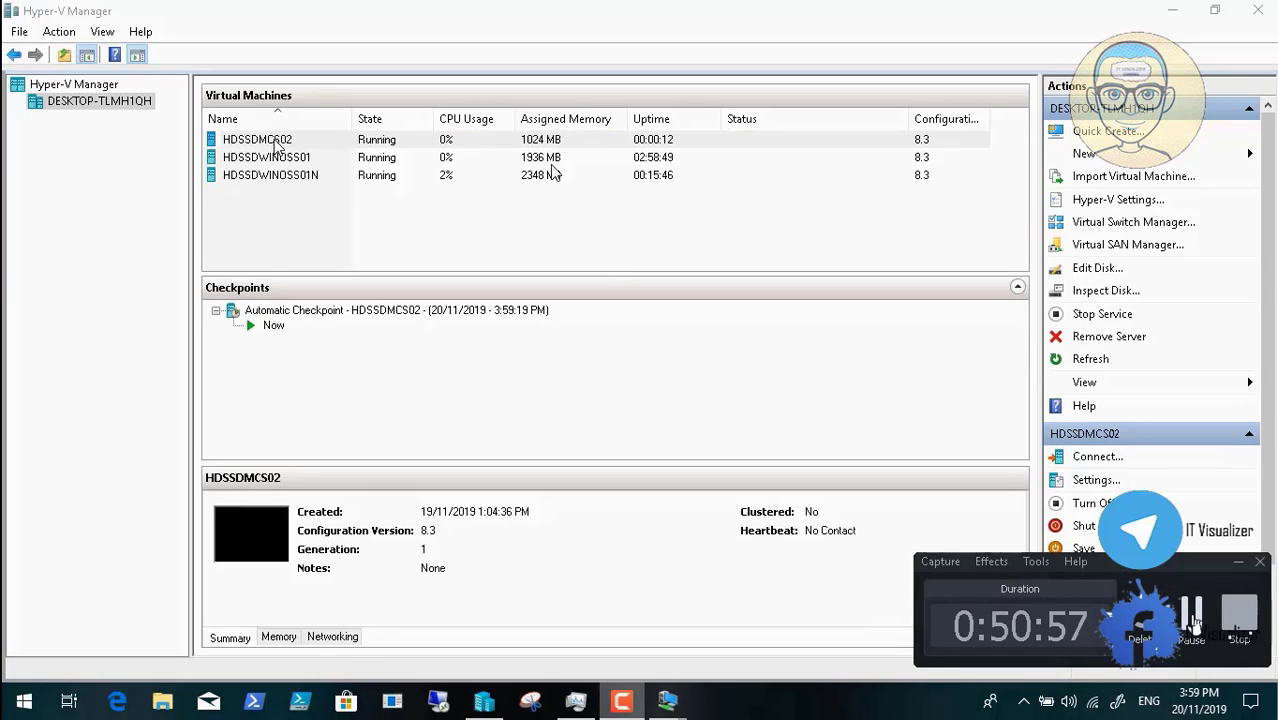
left_click(1190, 612)
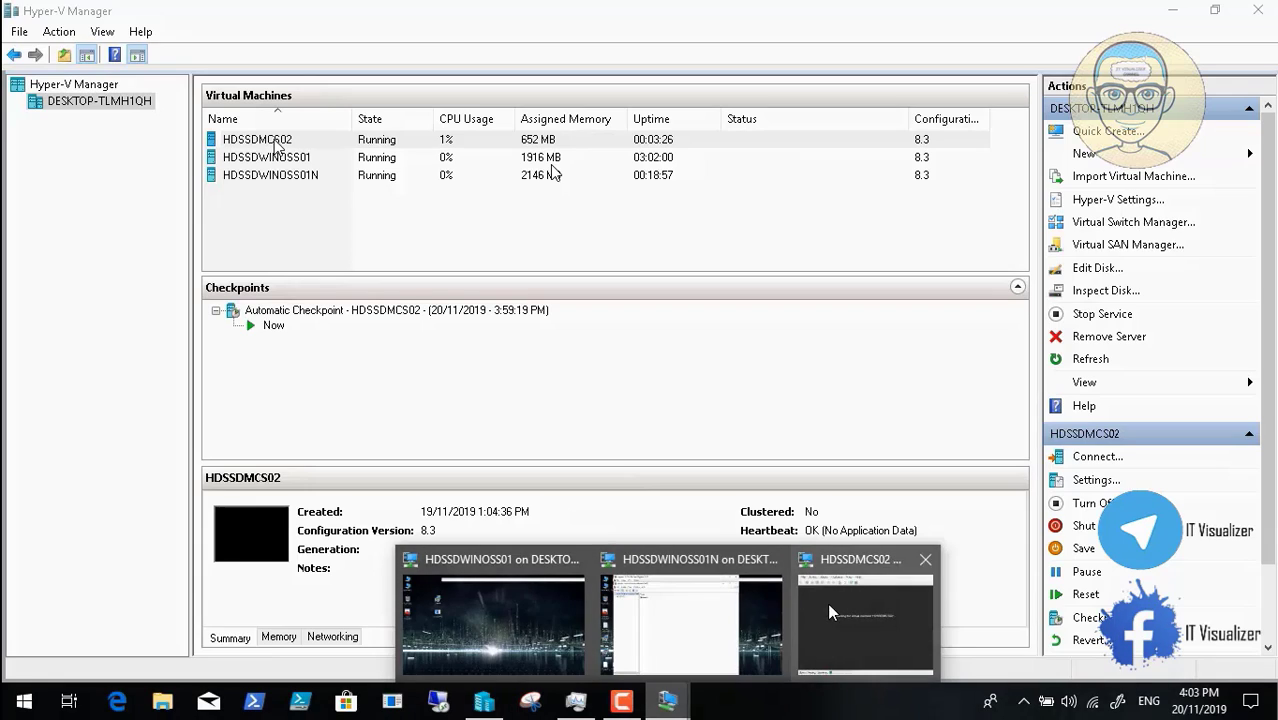
Step: Send Ctrl+Alt+Delete to HDSSDMCS02 and acknowledge the ENCOM logon banner
left_click(827, 602)
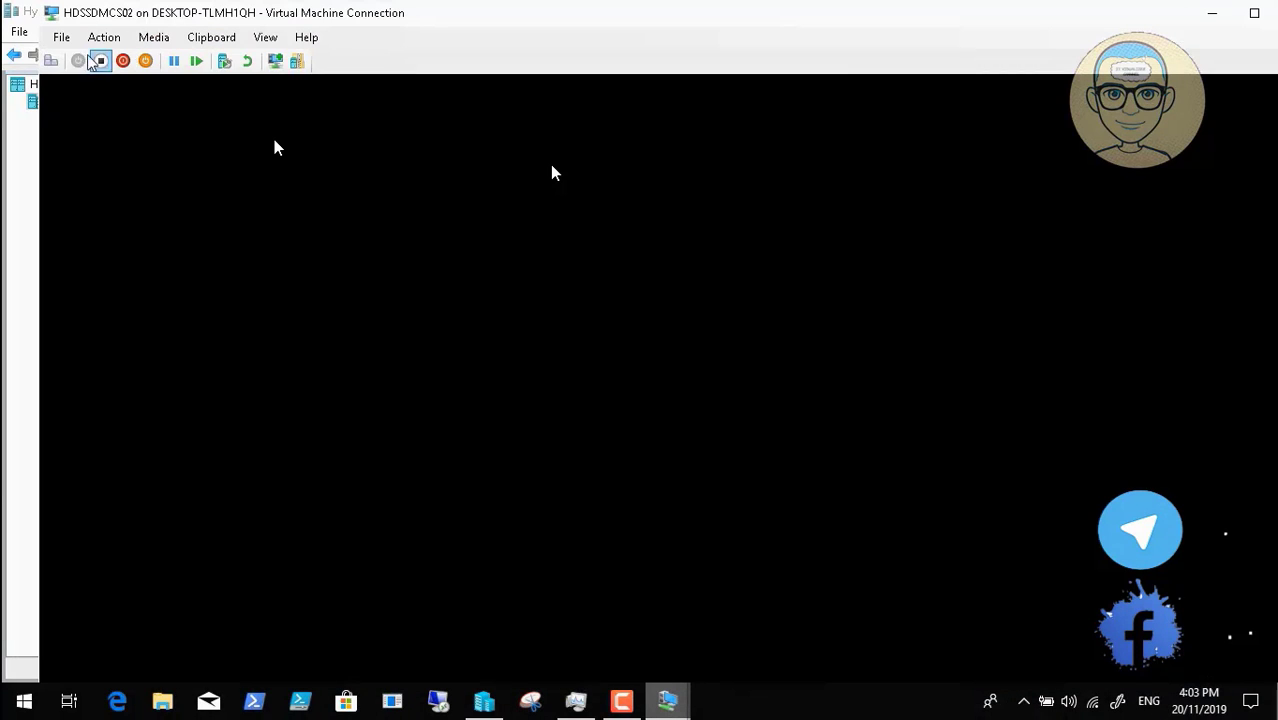
left_click(52, 61)
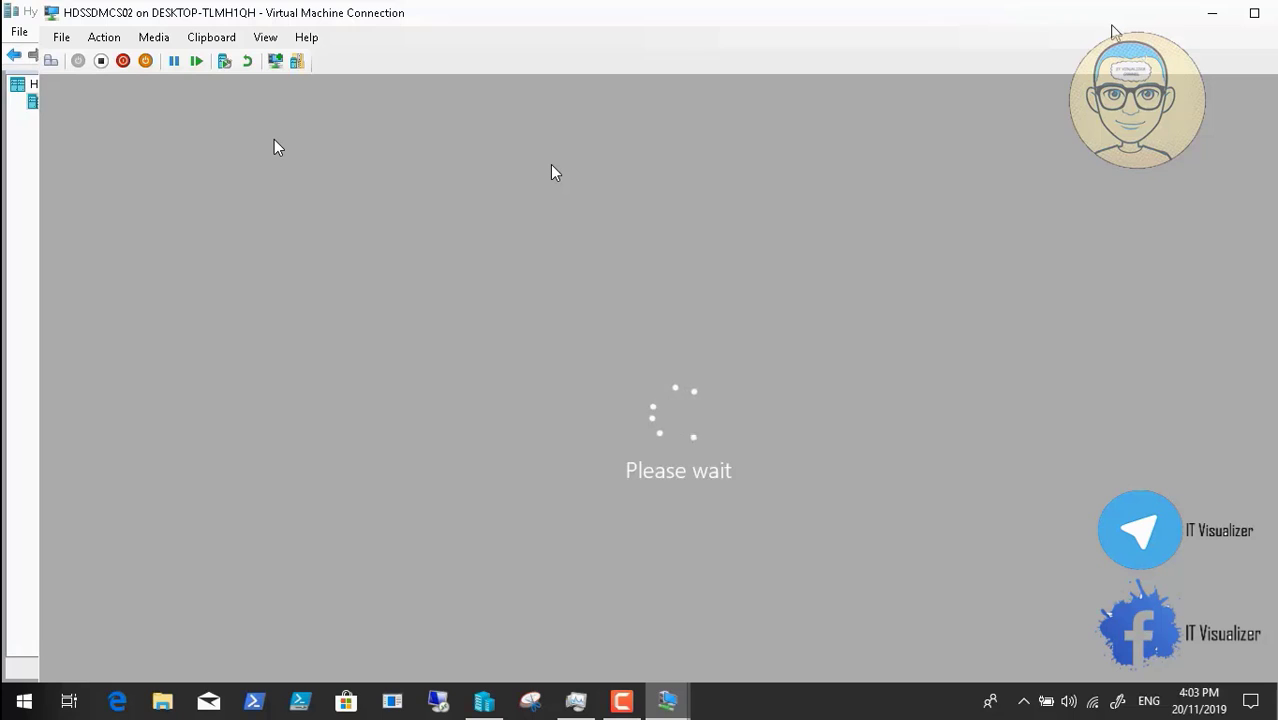
left_click(1212, 13)
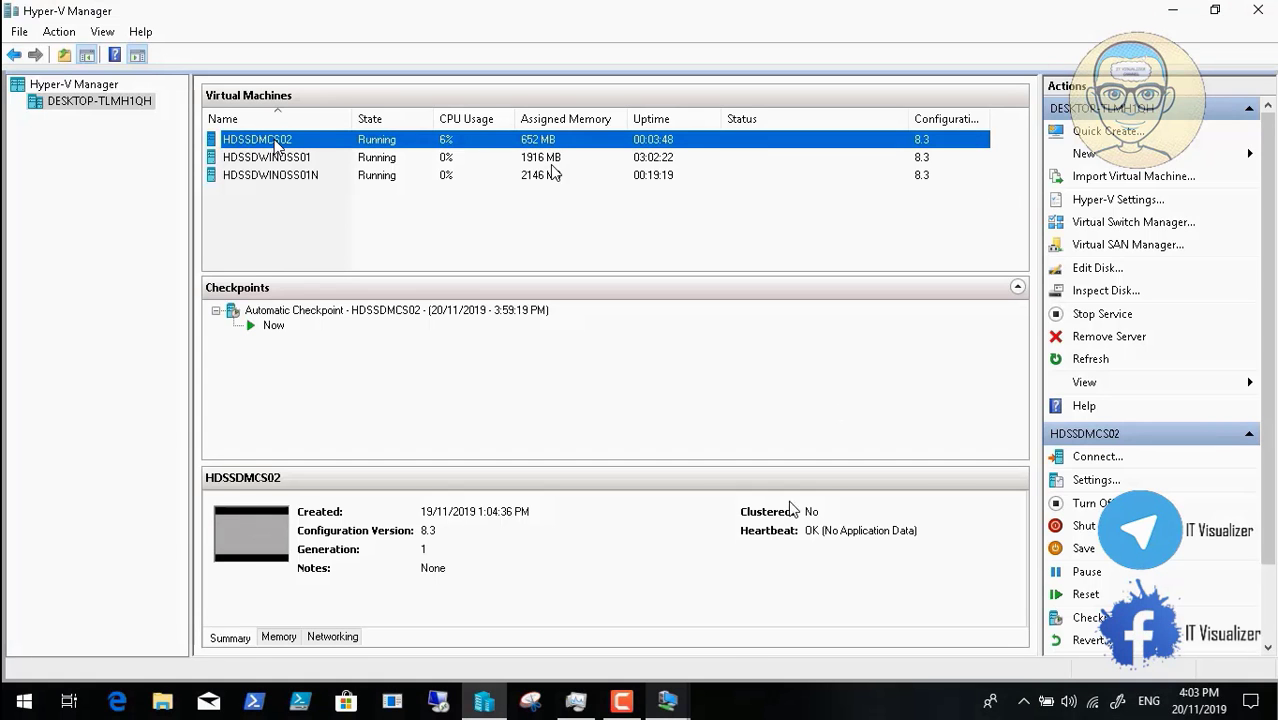
left_click(622, 702)
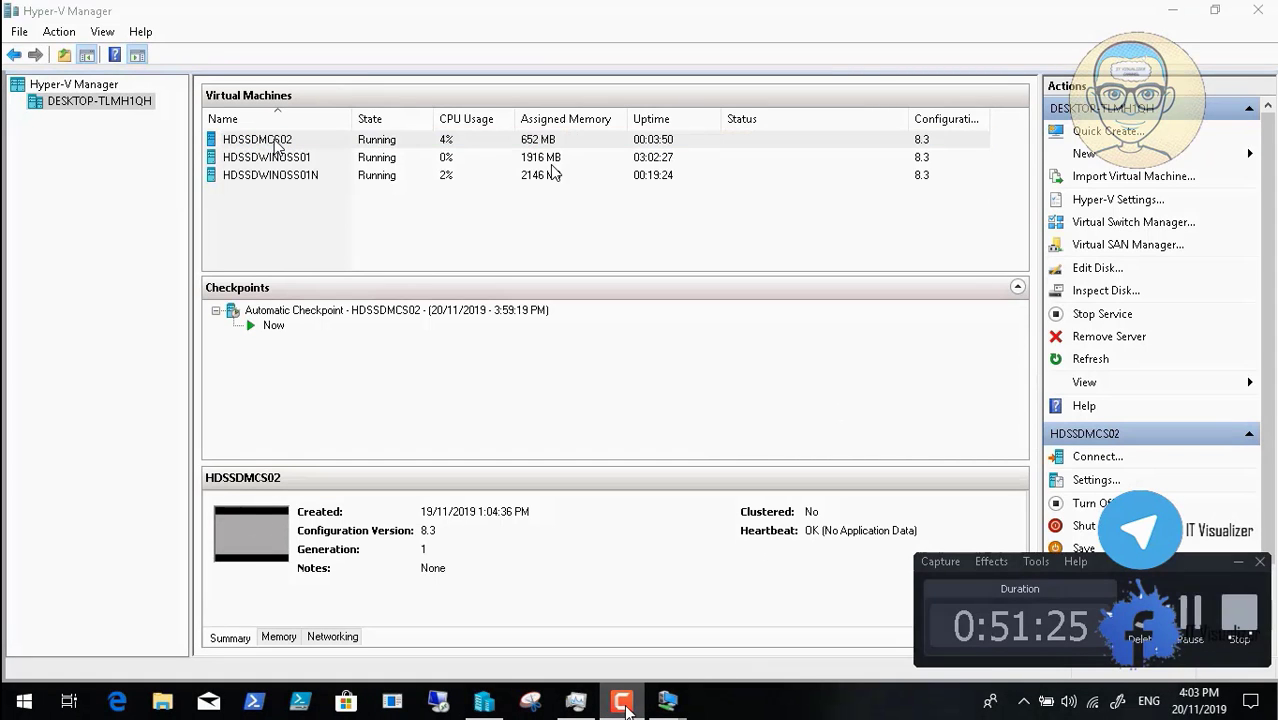
left_click(667, 702)
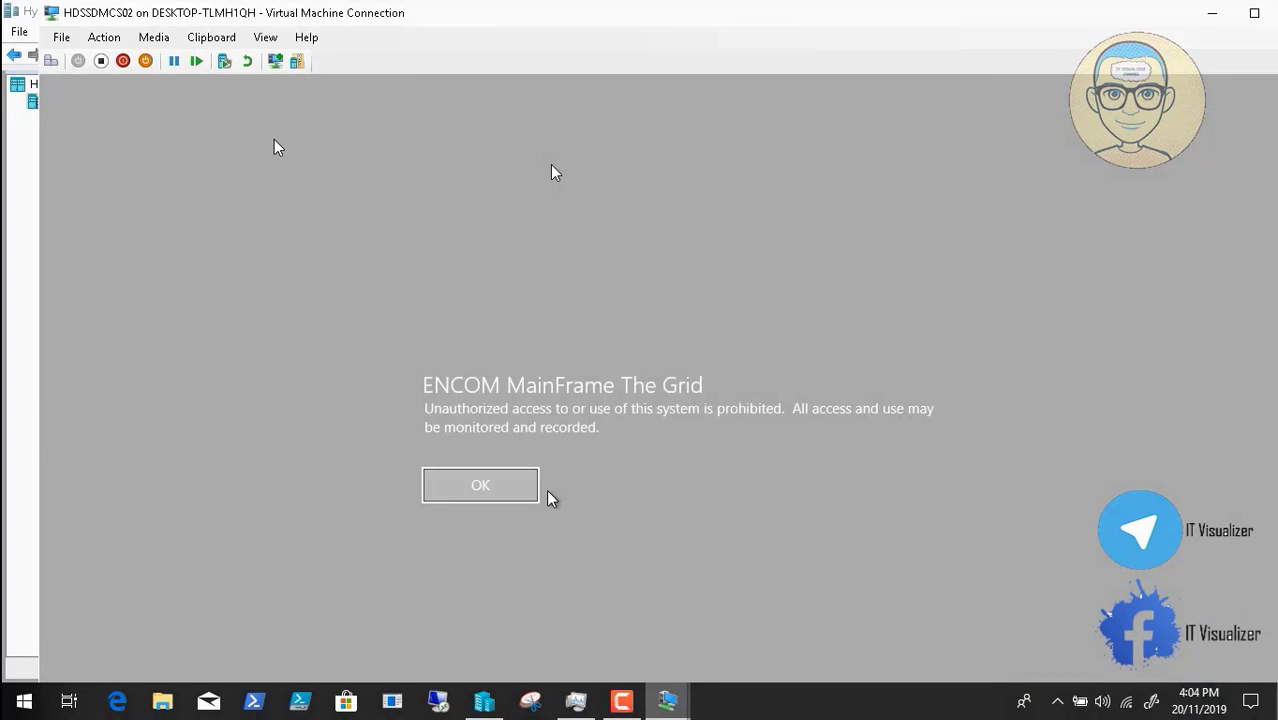
left_click(493, 487)
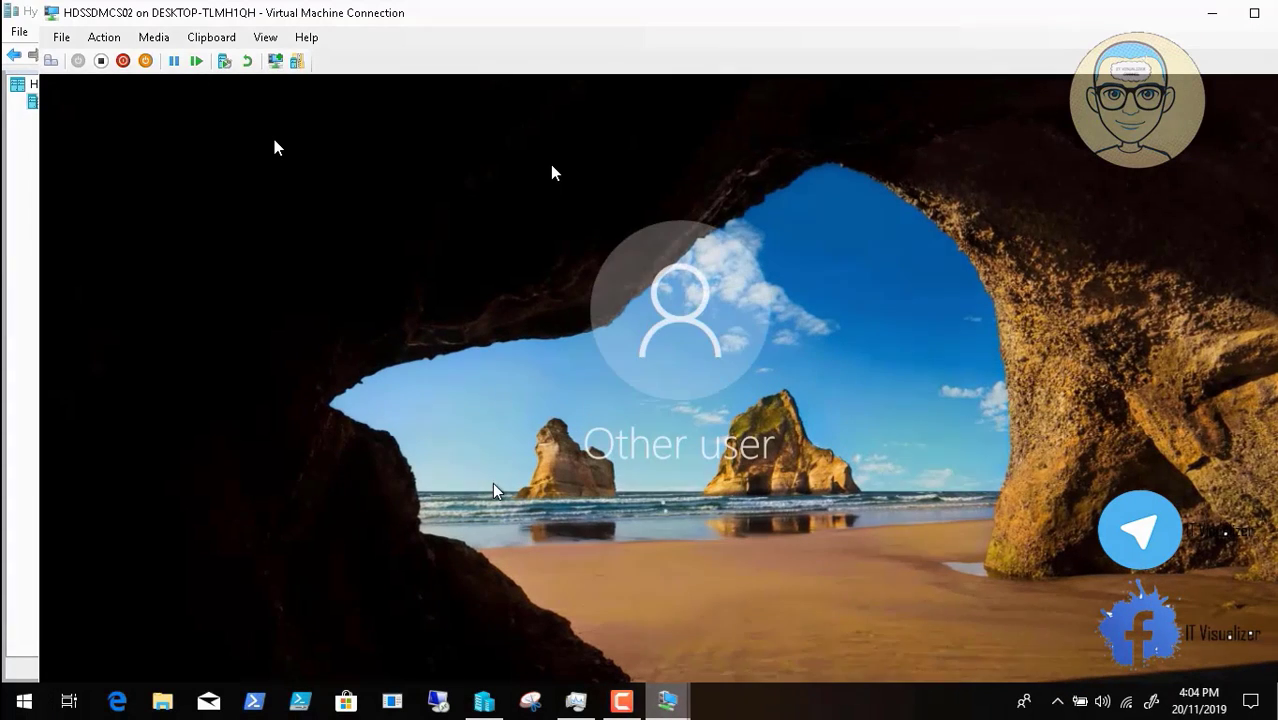
Step: Switch the VM to full screen and sign in with the domain user name and password
left_click(265, 37)
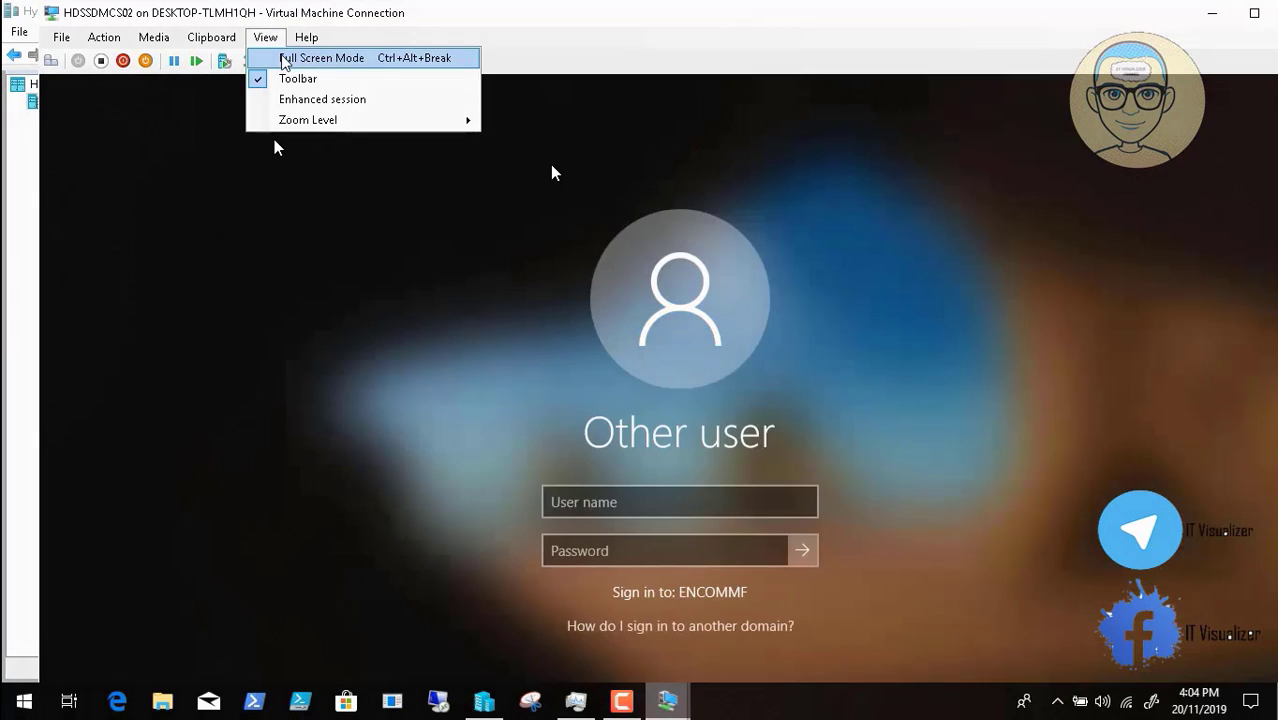
left_click(283, 55)
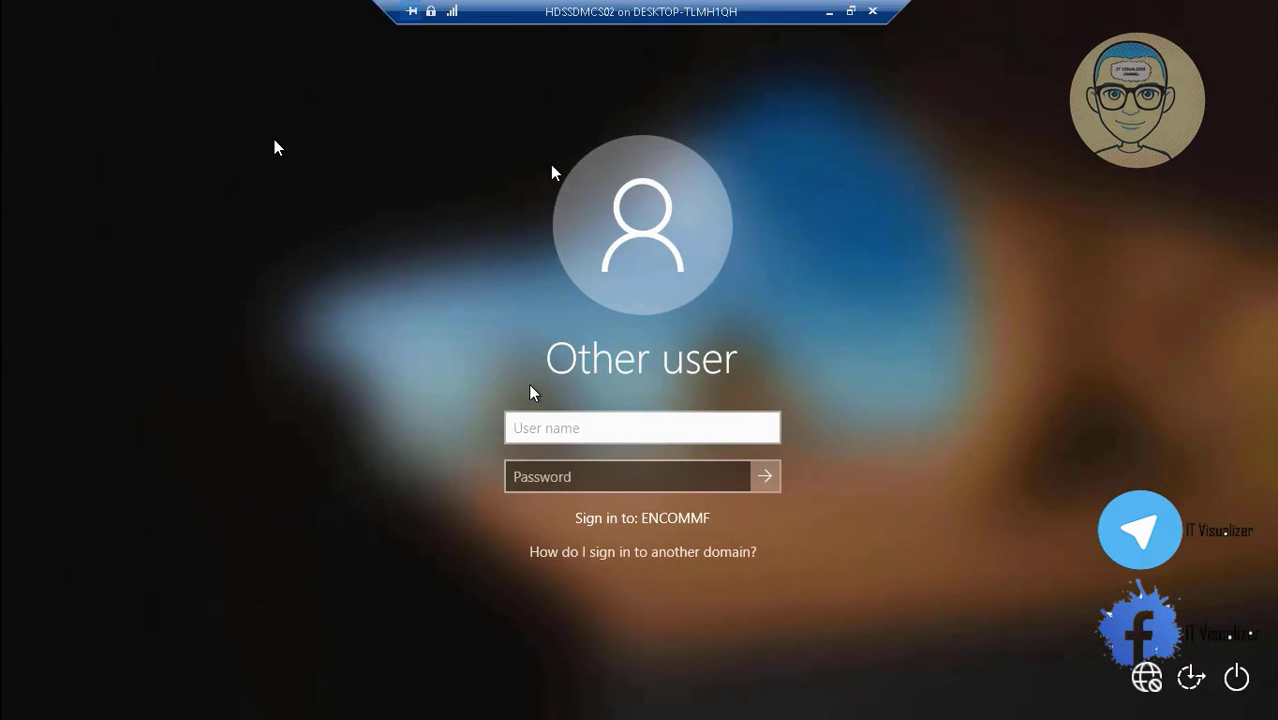
type("krao")
key("Tab")
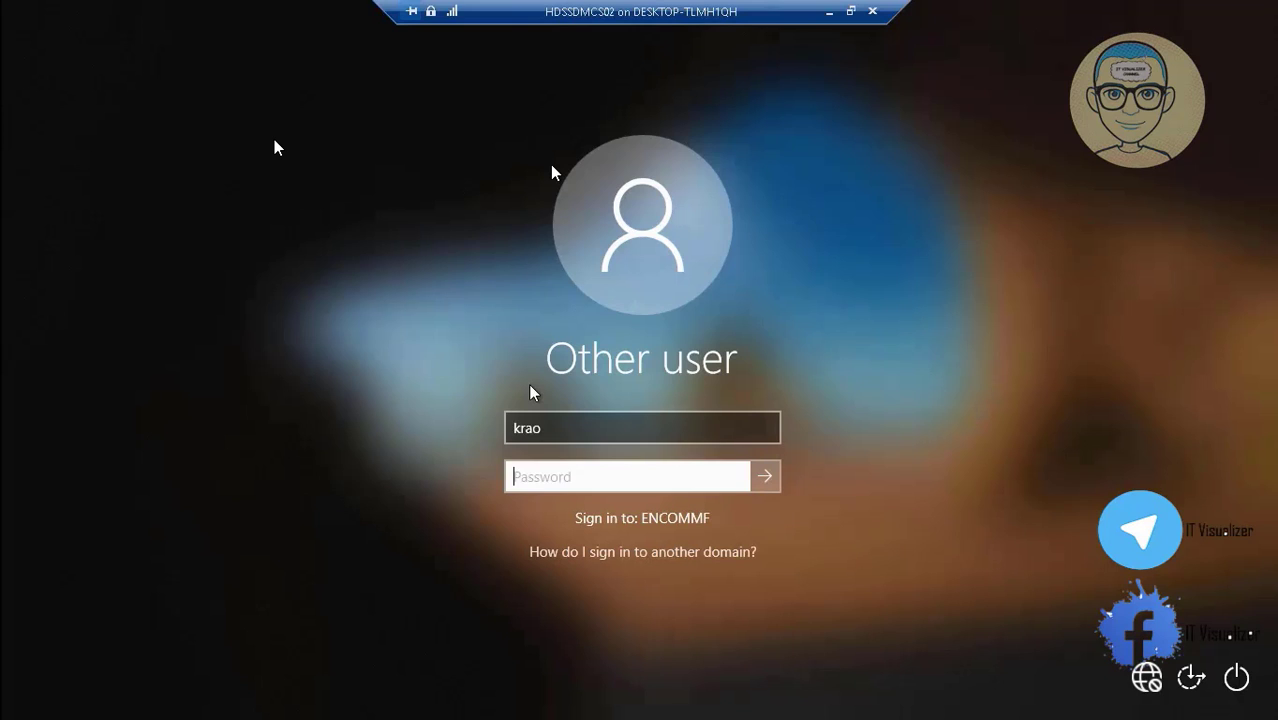
type("••••••••••")
key("Return")
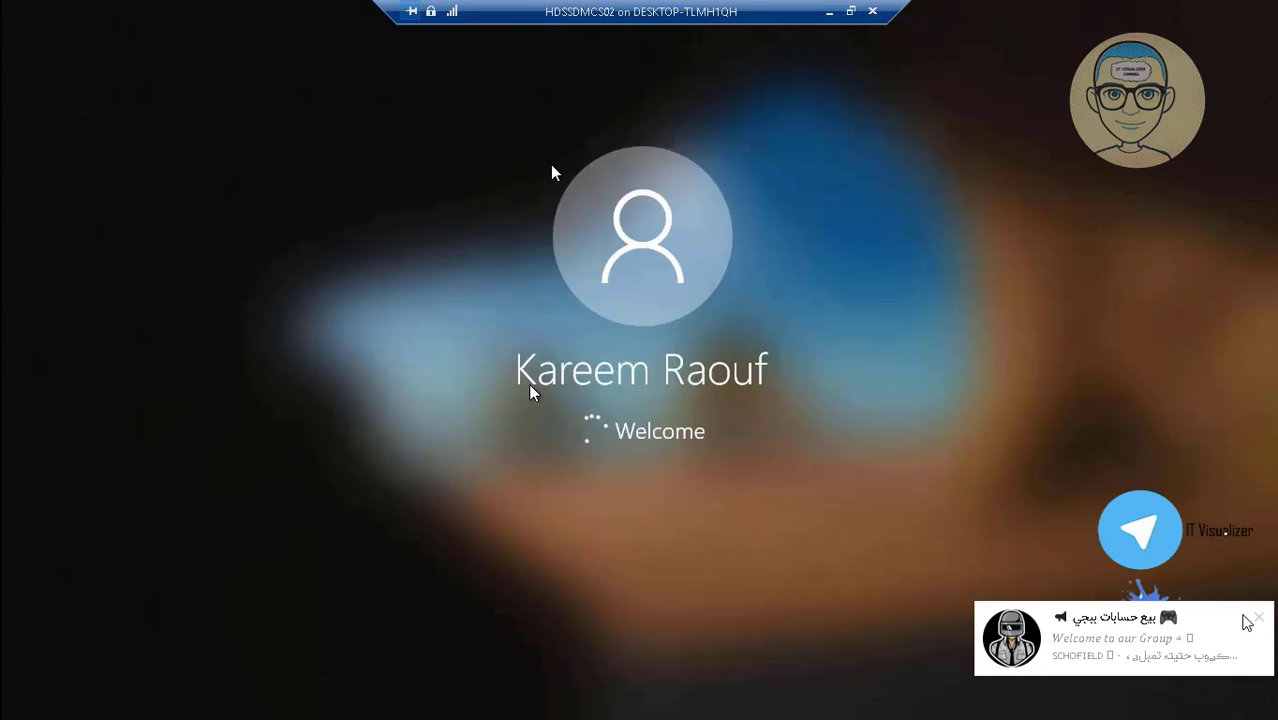
left_click(1259, 619)
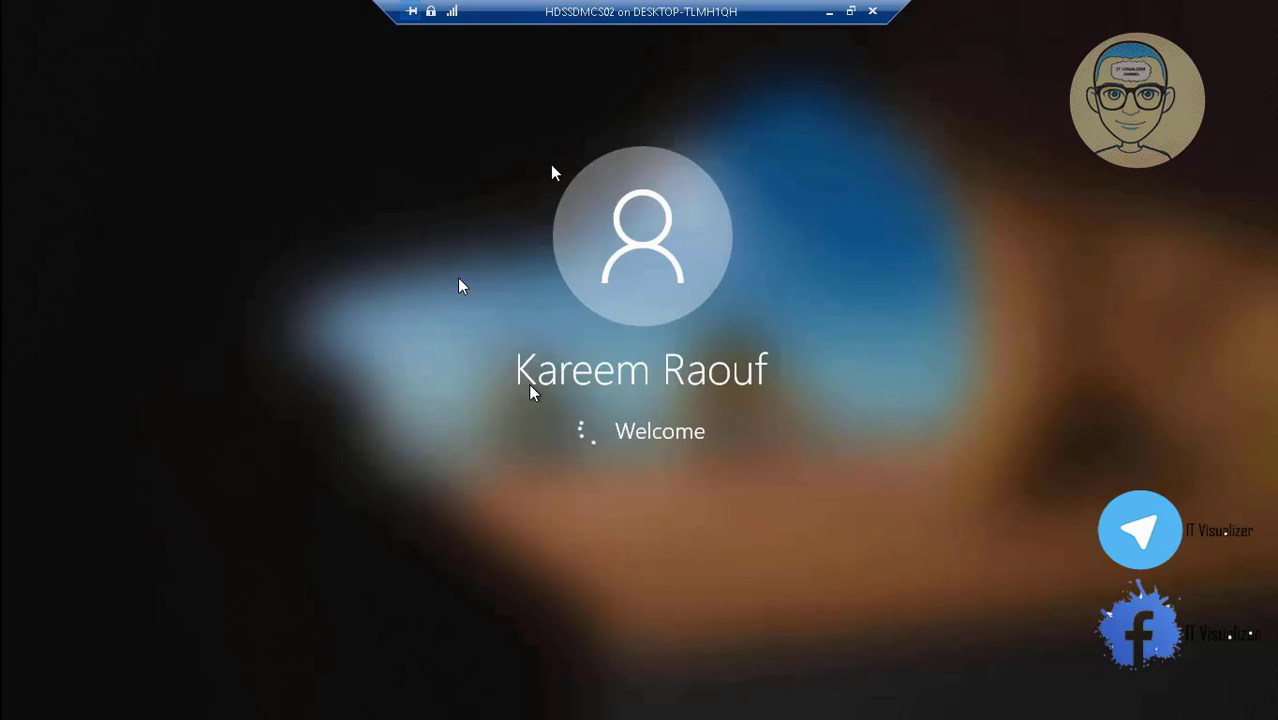
mouse_move(706, 697)
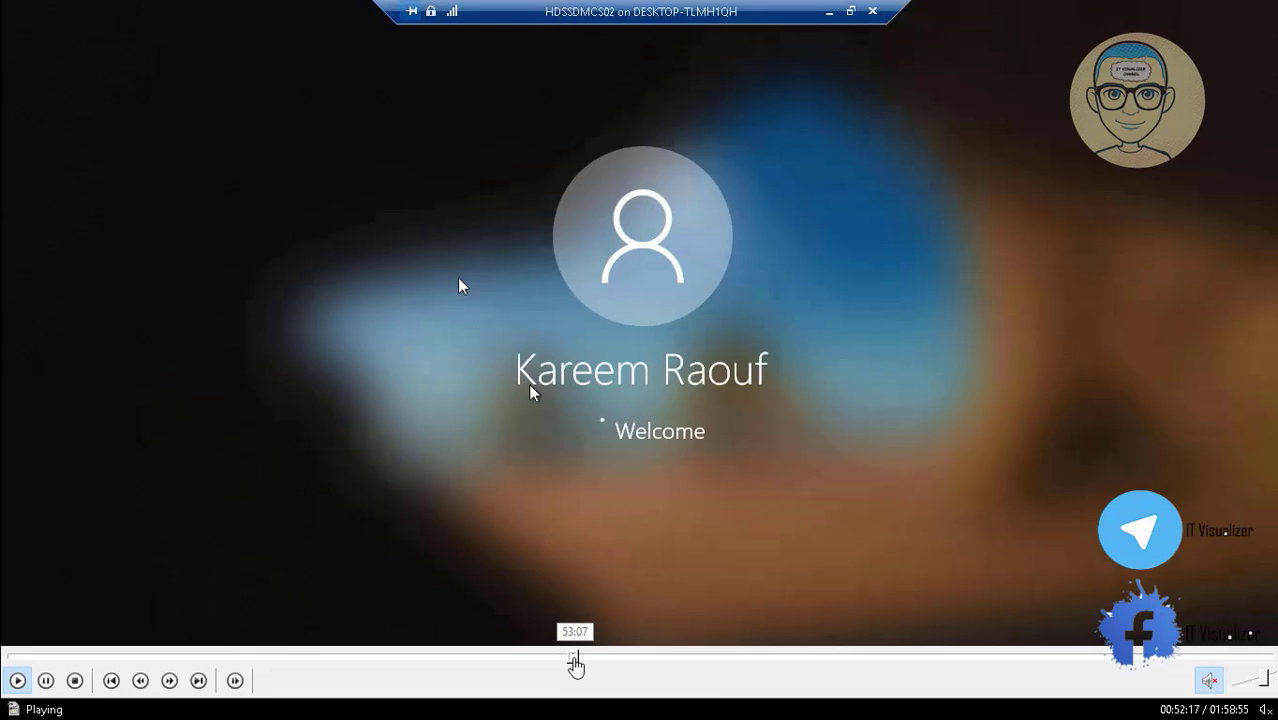
left_click(575, 663)
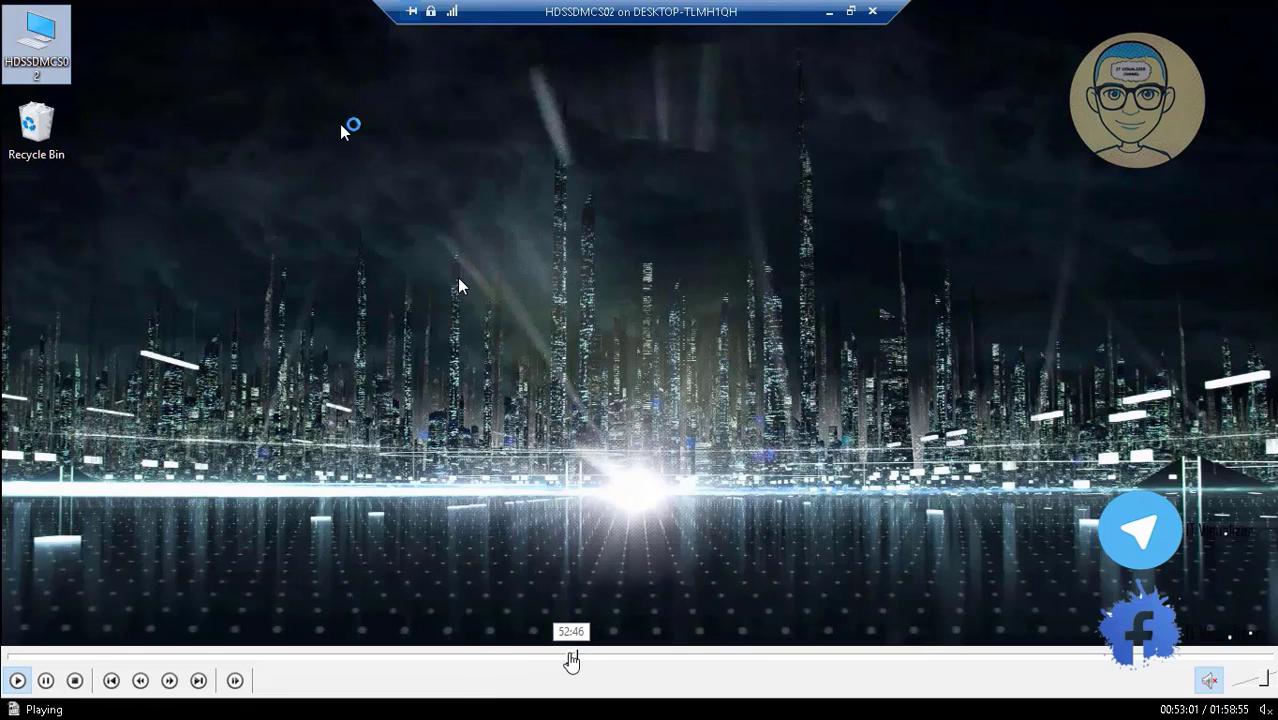
Step: Open Computer Management on the HDSSDMCS02 desktop
left_click(571, 660)
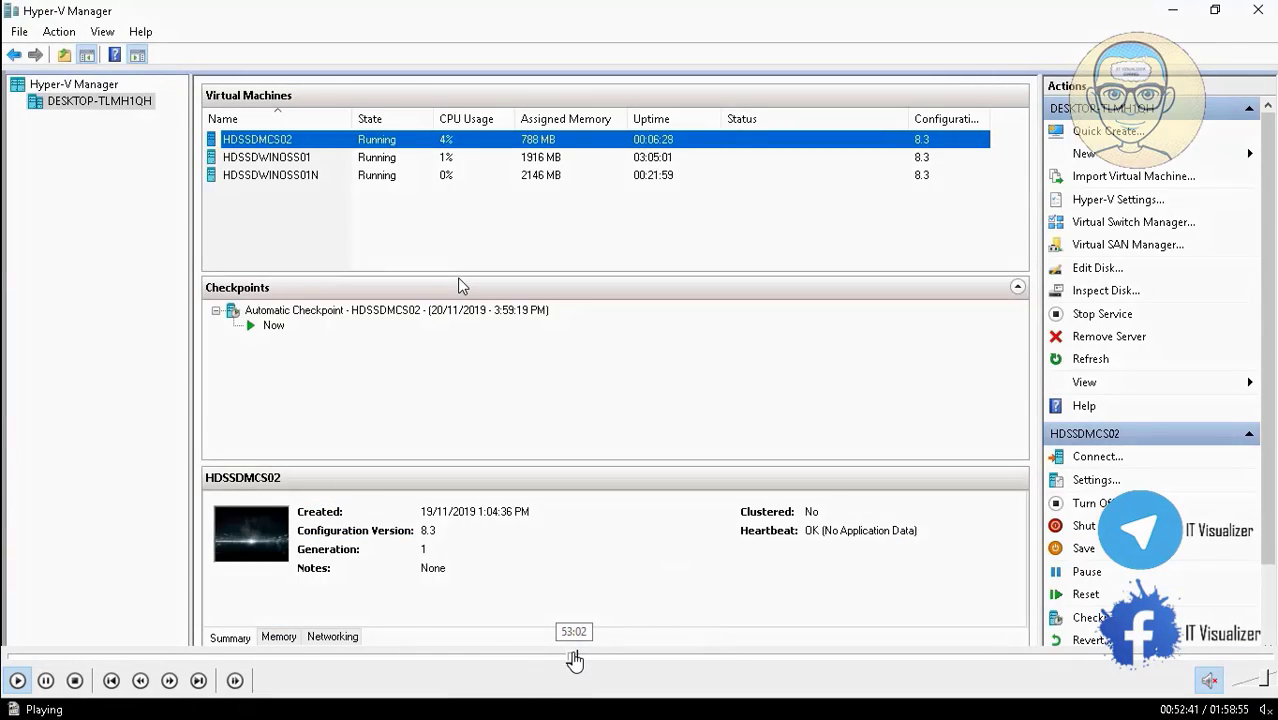
left_click(575, 660)
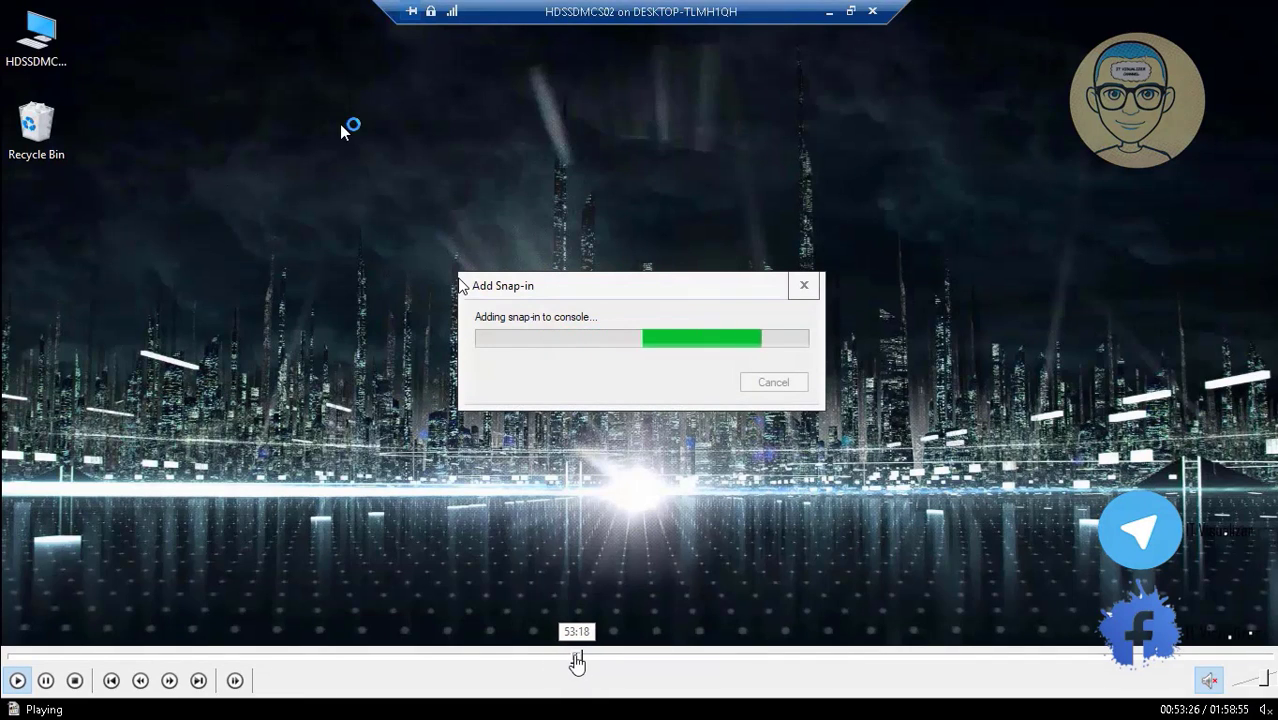
left_click(576, 660)
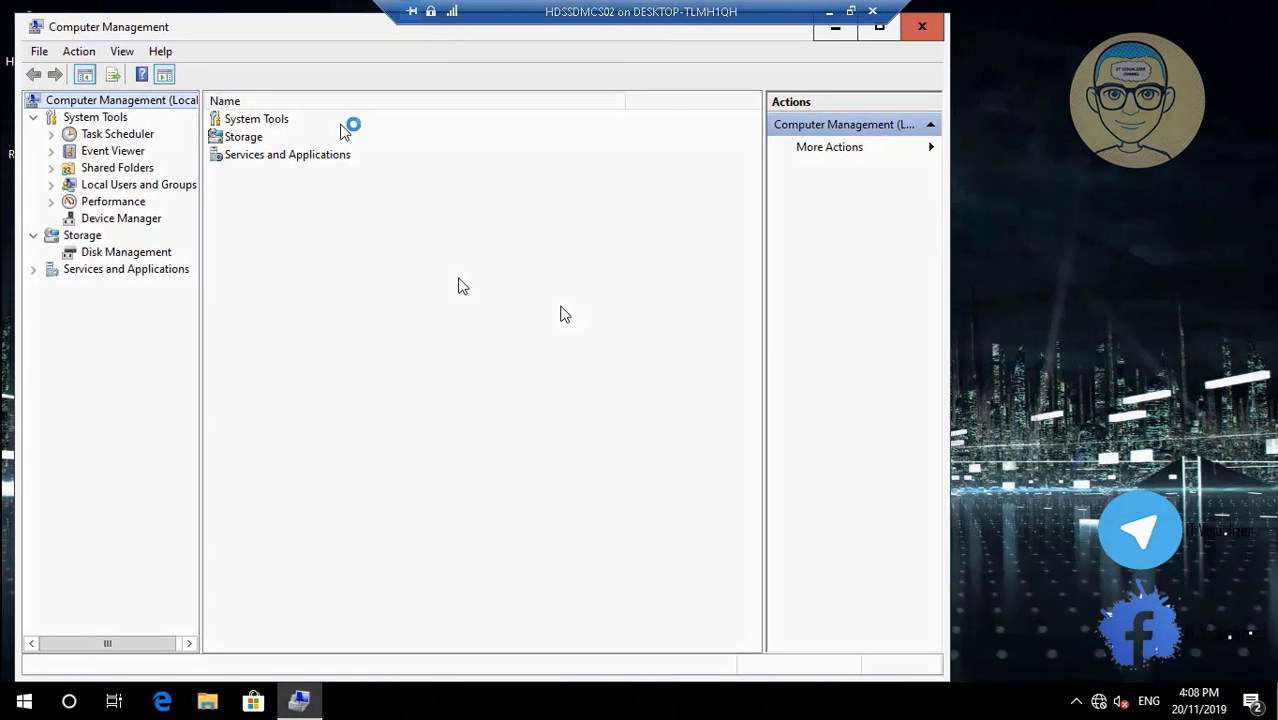
Step: Expand Local Users and Groups and list the local groups, including Administrators
left_click(52, 185)
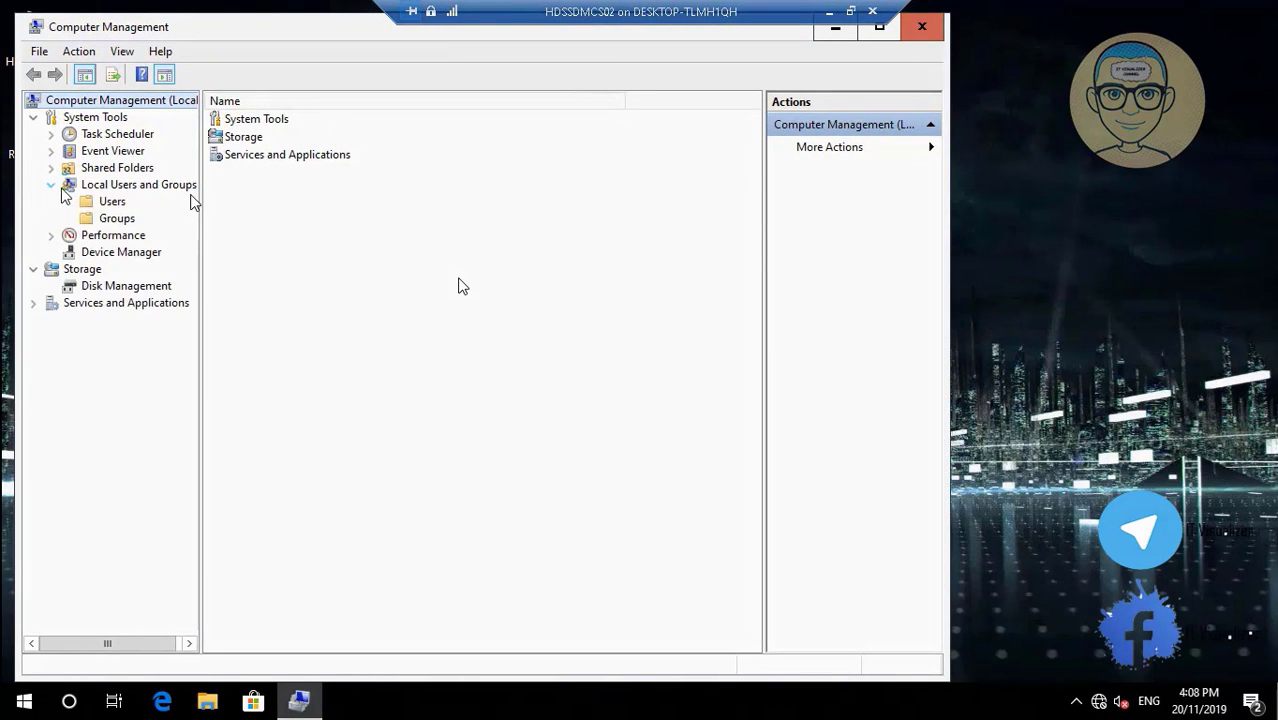
left_click(113, 203)
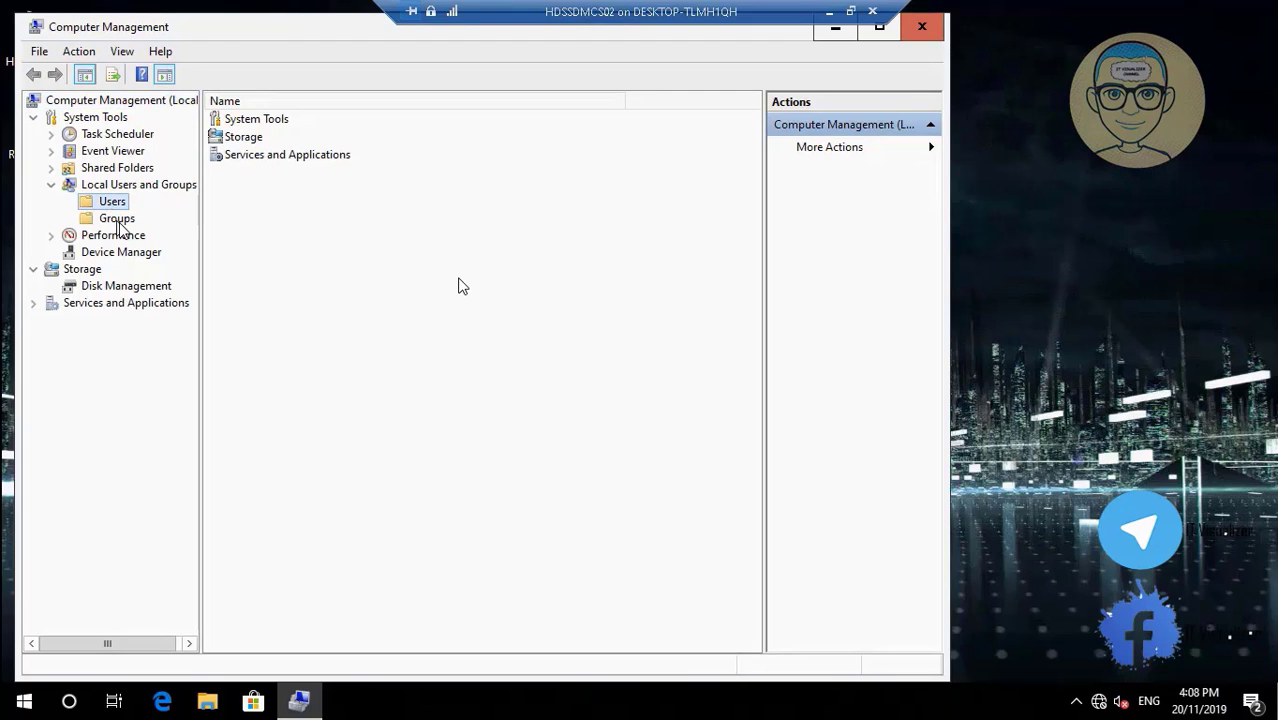
left_click(117, 224)
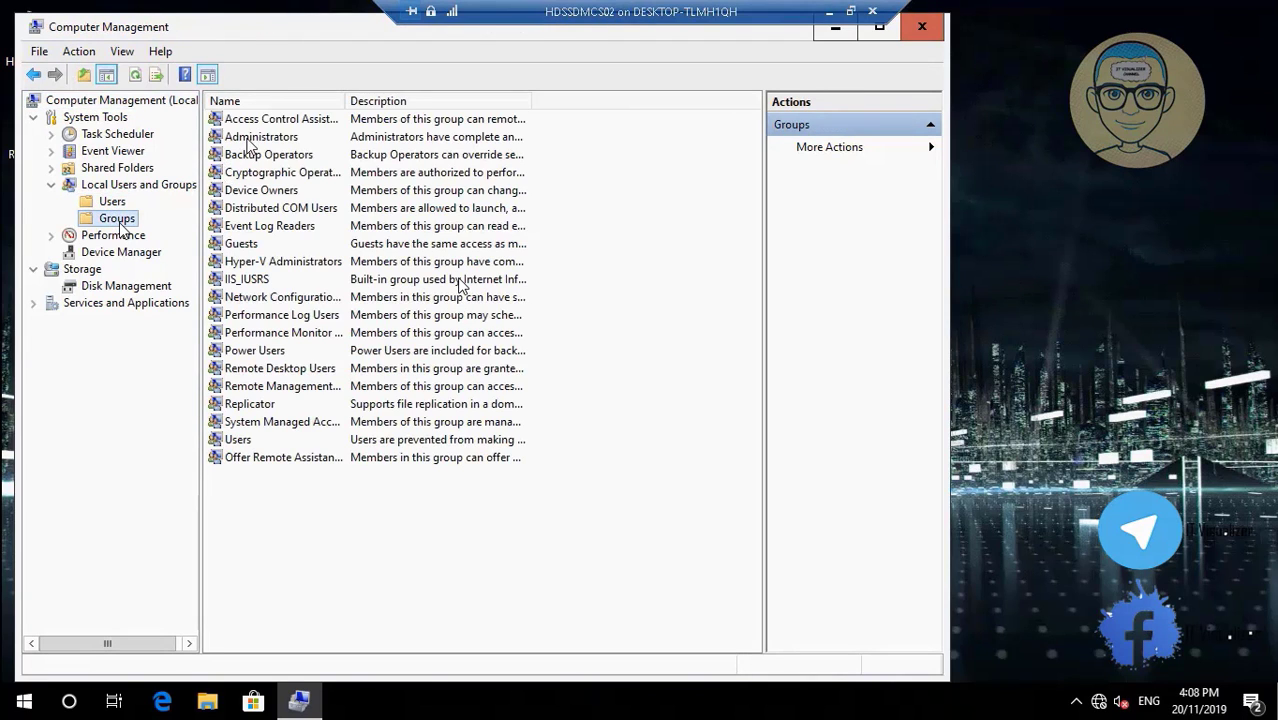
mouse_move(100, 680)
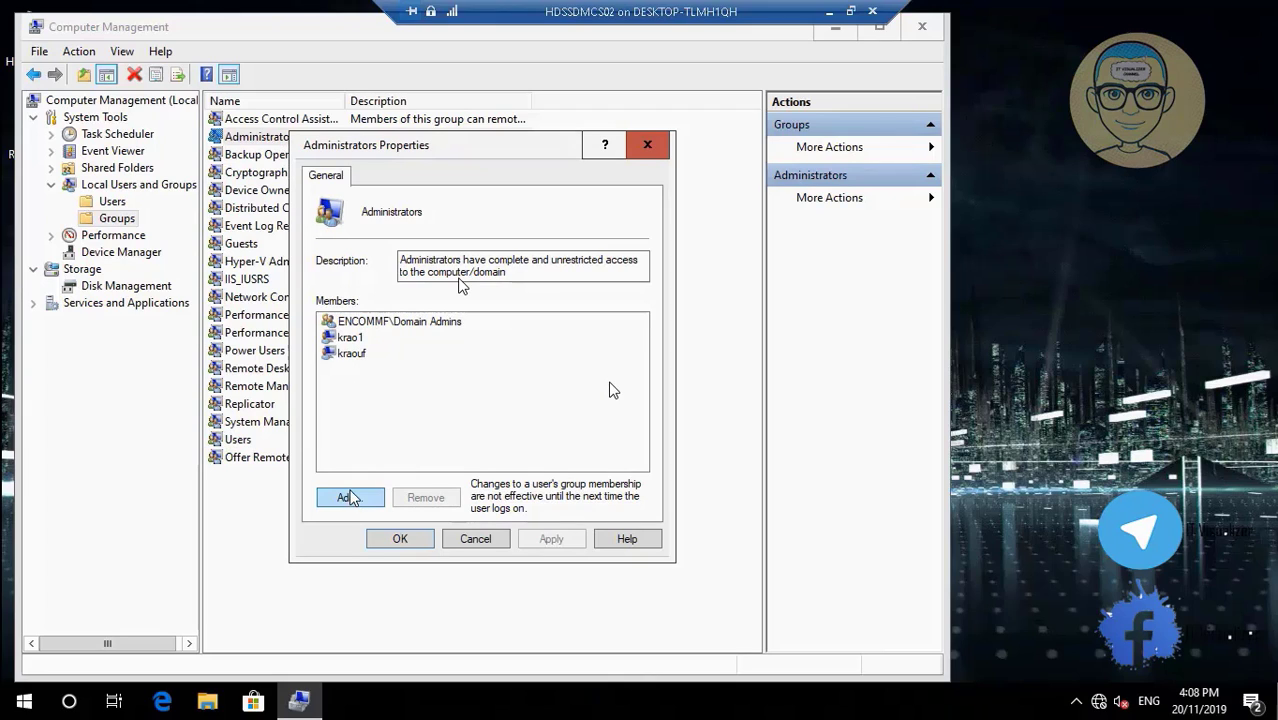
Step: Start adding a member to Administrators, searching in the ENCGRIDNEW.LOCAL location
key("space")
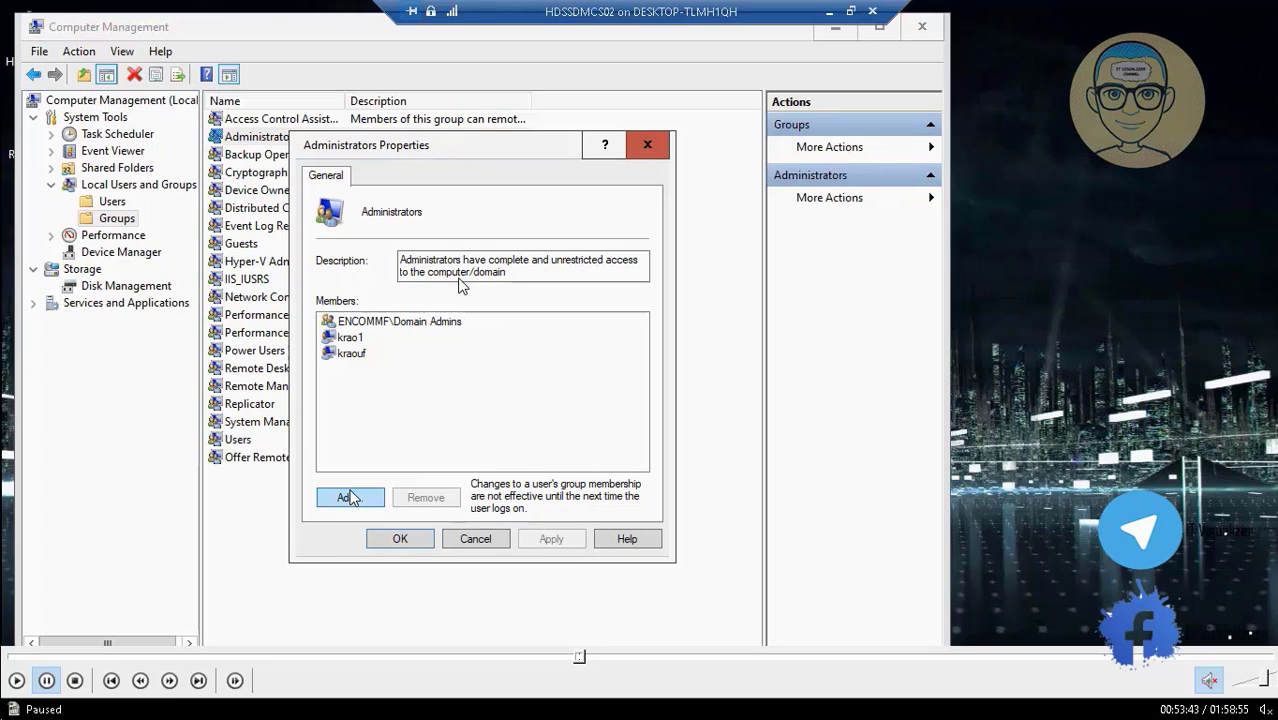
left_click(17, 679)
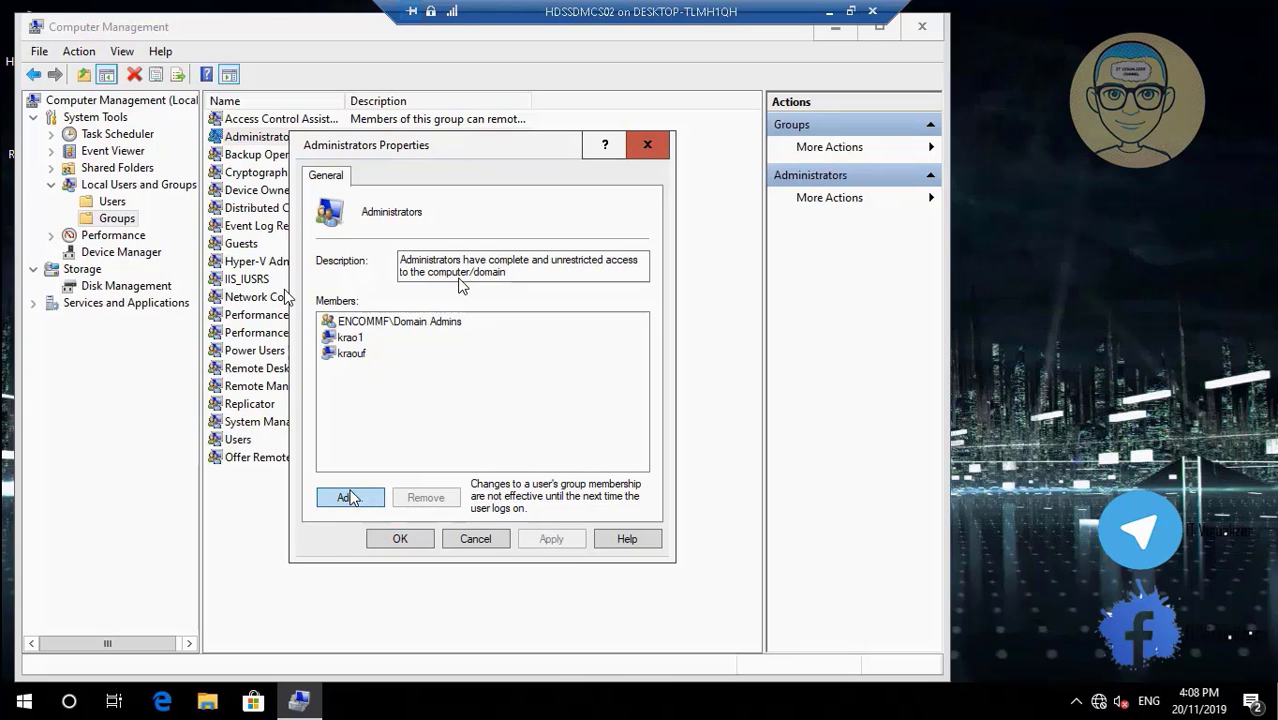
left_click(350, 497)
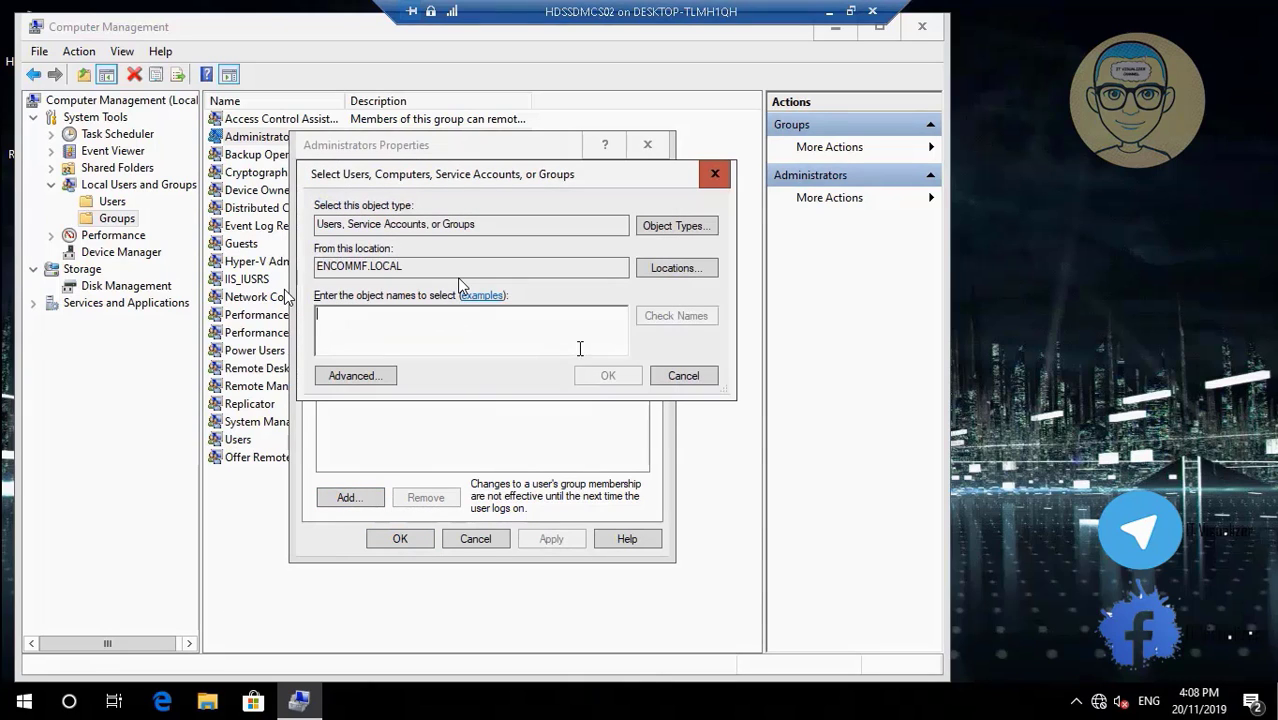
left_click(667, 270)
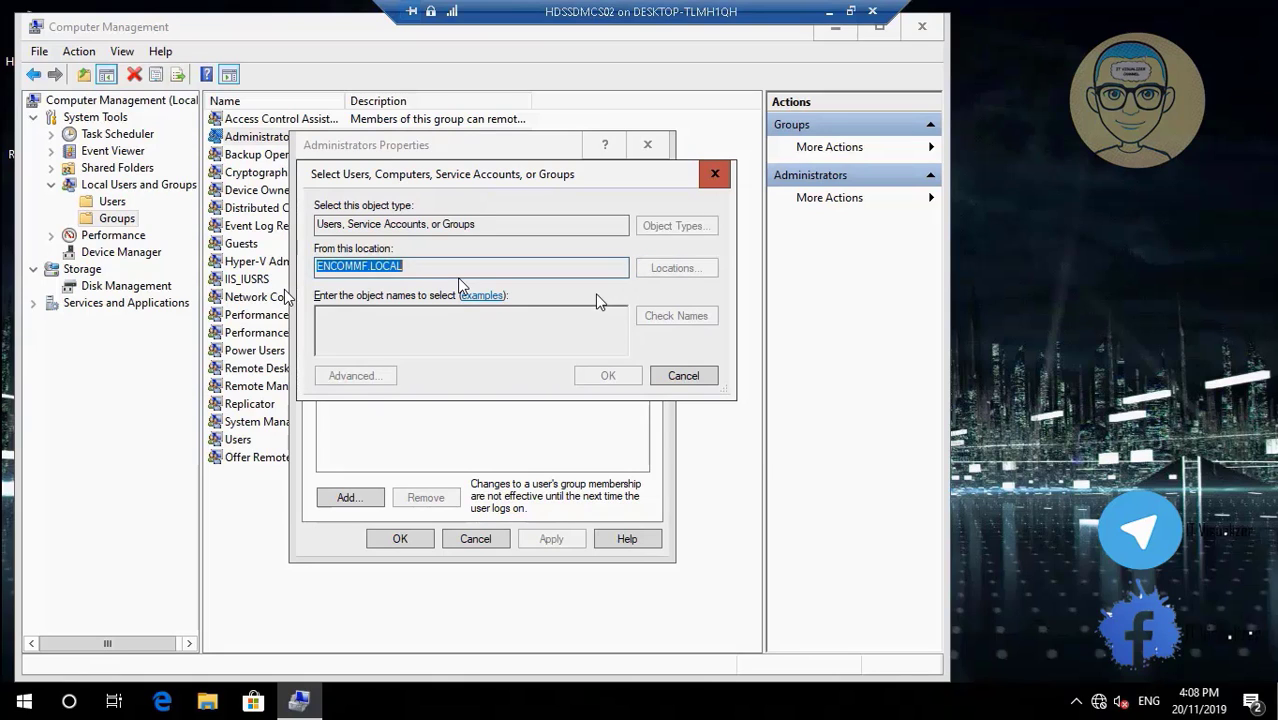
left_click(458, 328)
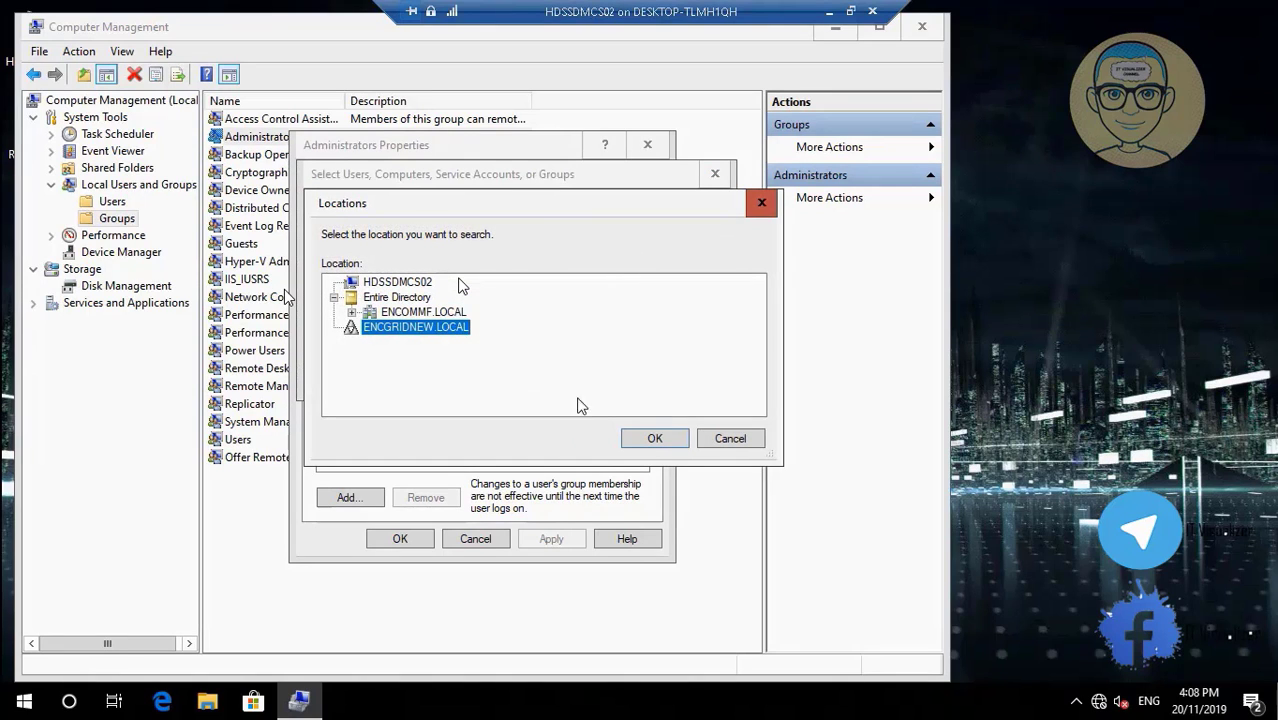
left_click(649, 440)
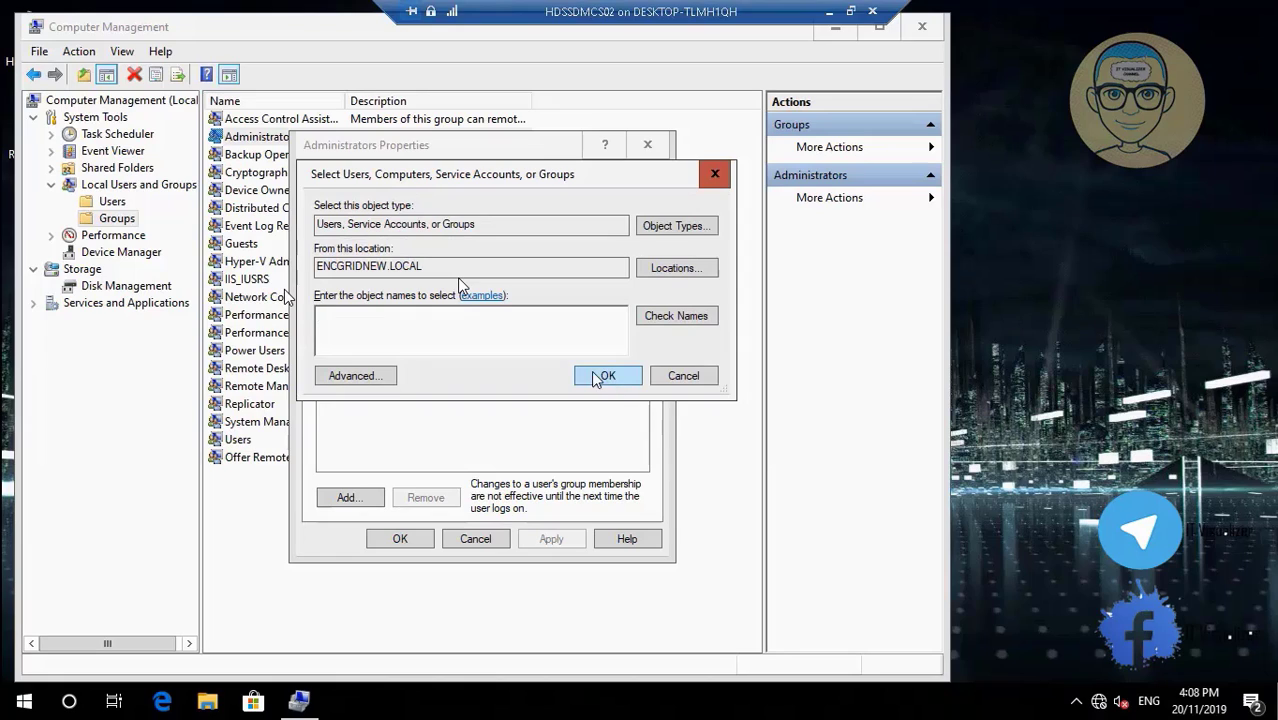
Step: Resolve the domain user's name and save it as an Administrators member
type("krao")
left_click(694, 325)
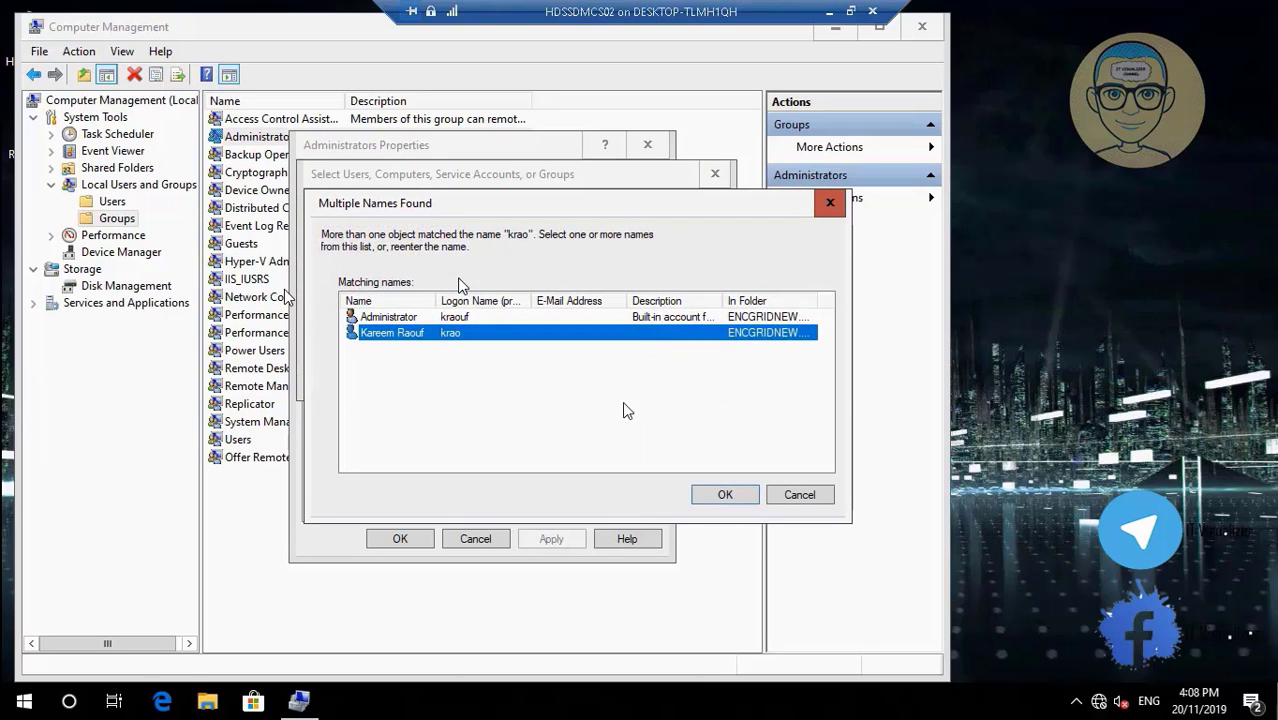
left_click(727, 495)
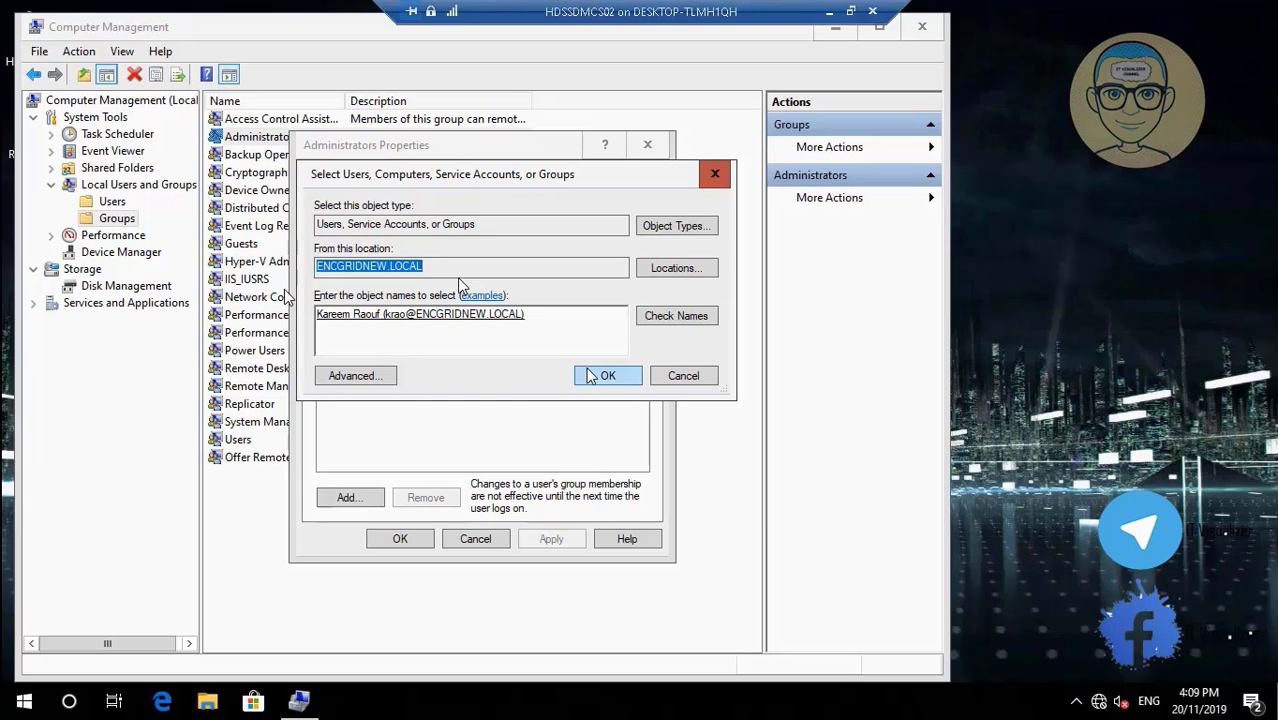
left_click(600, 376)
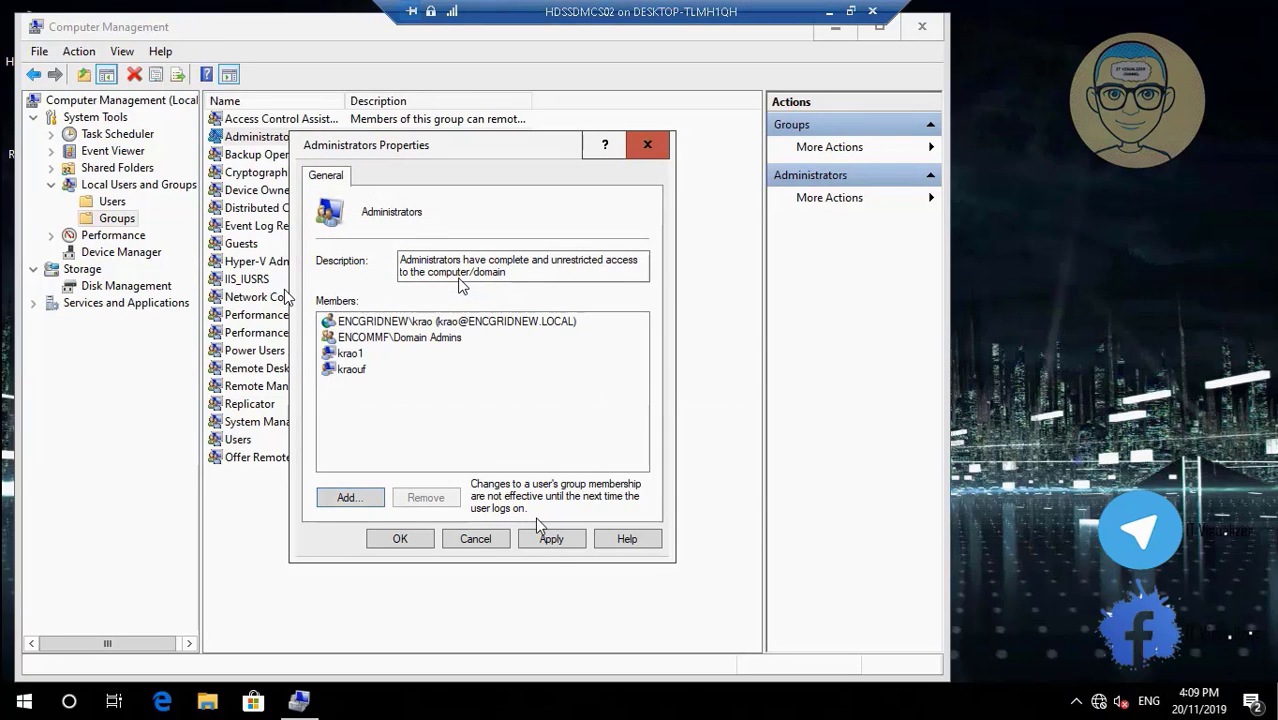
left_click(558, 545)
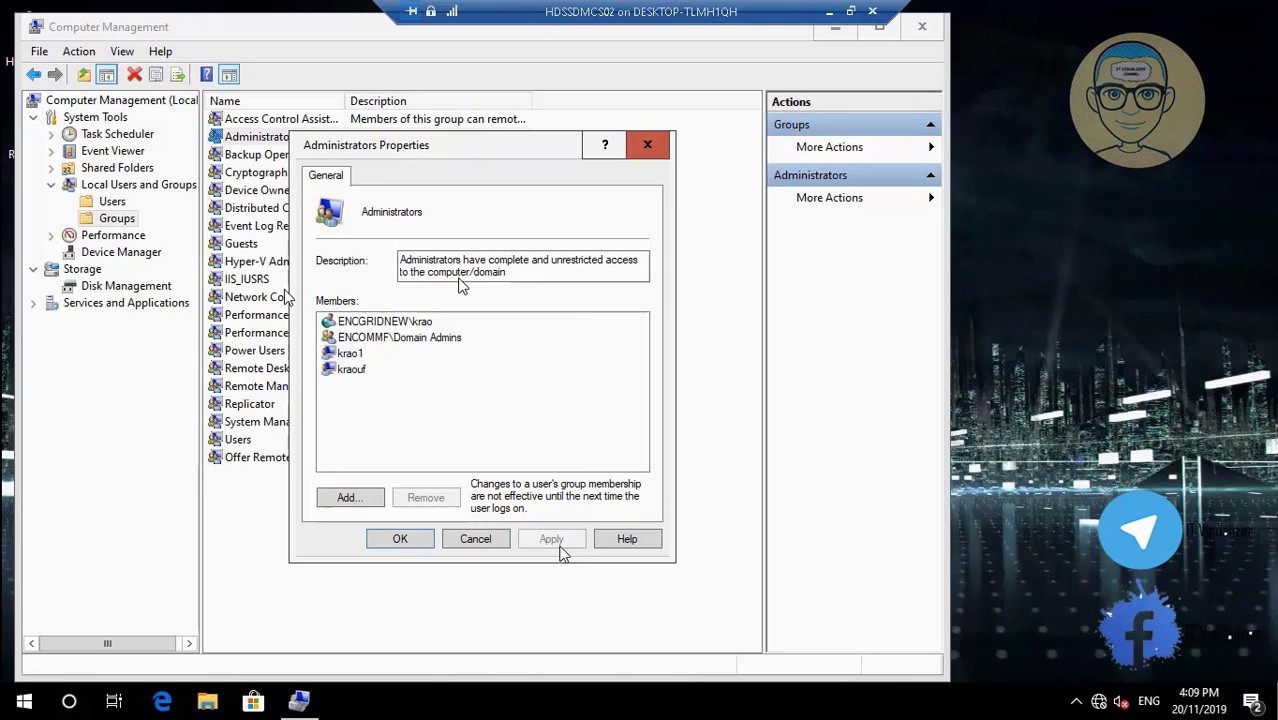
left_click(400, 540)
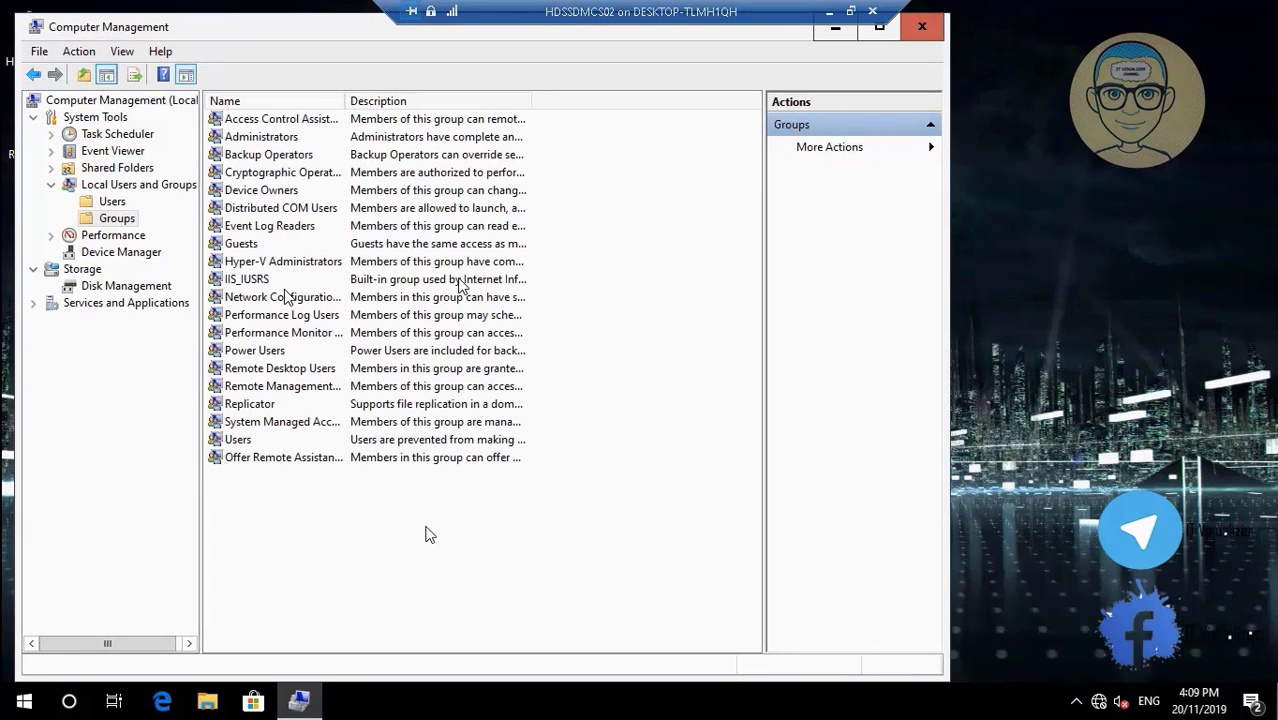
Step: Minimize Computer Management and the VM, then switch to the HDSSDWINOSS01N virtual machine
left_click(838, 36)
left_click(830, 12)
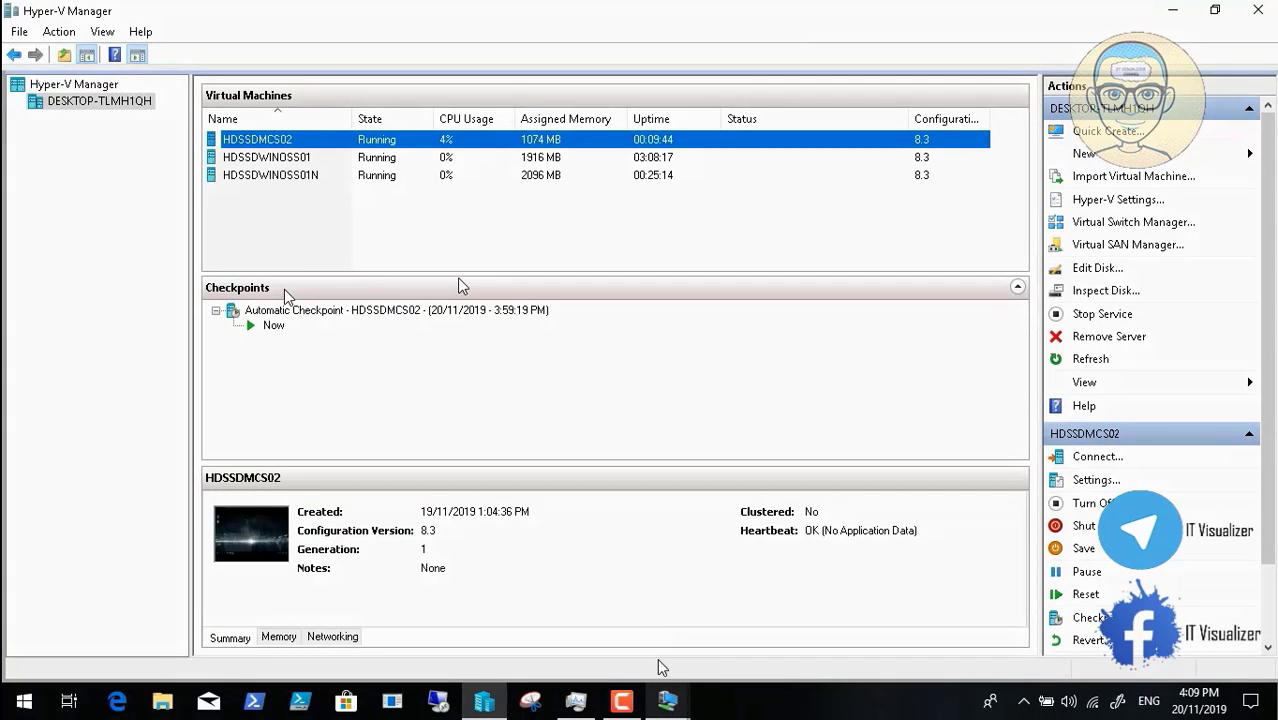
left_click(668, 701)
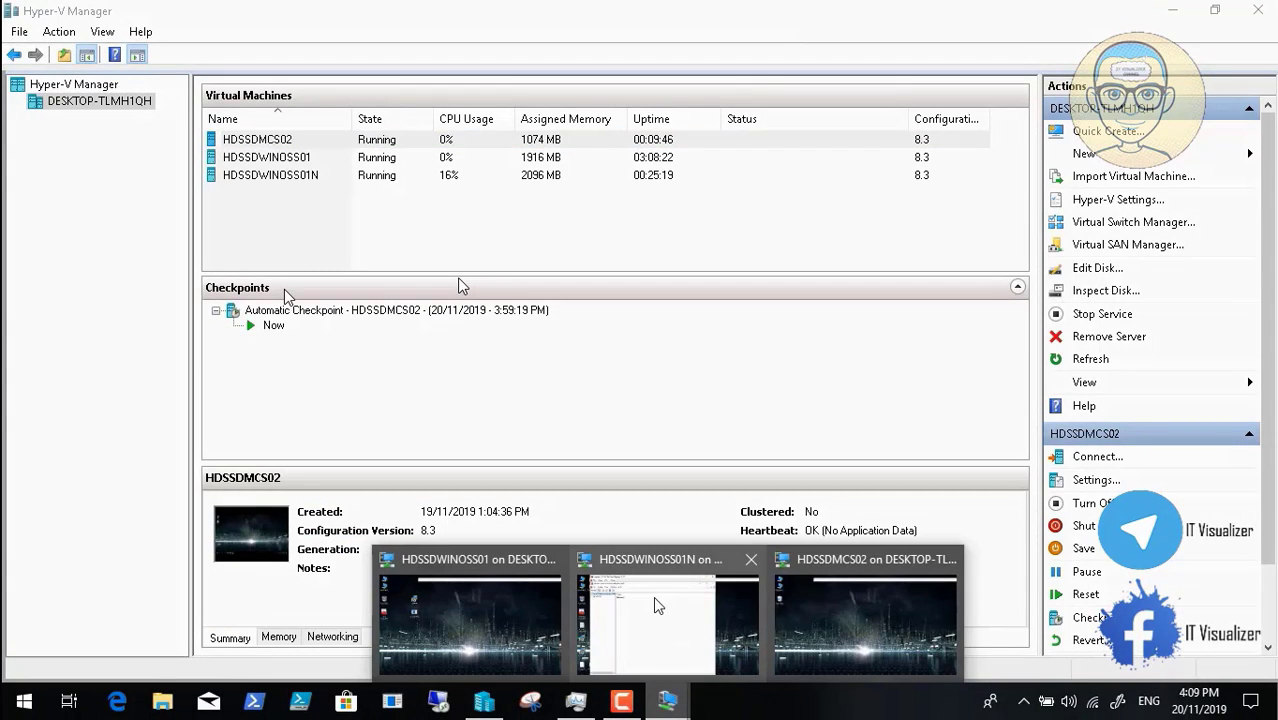
left_click(656, 604)
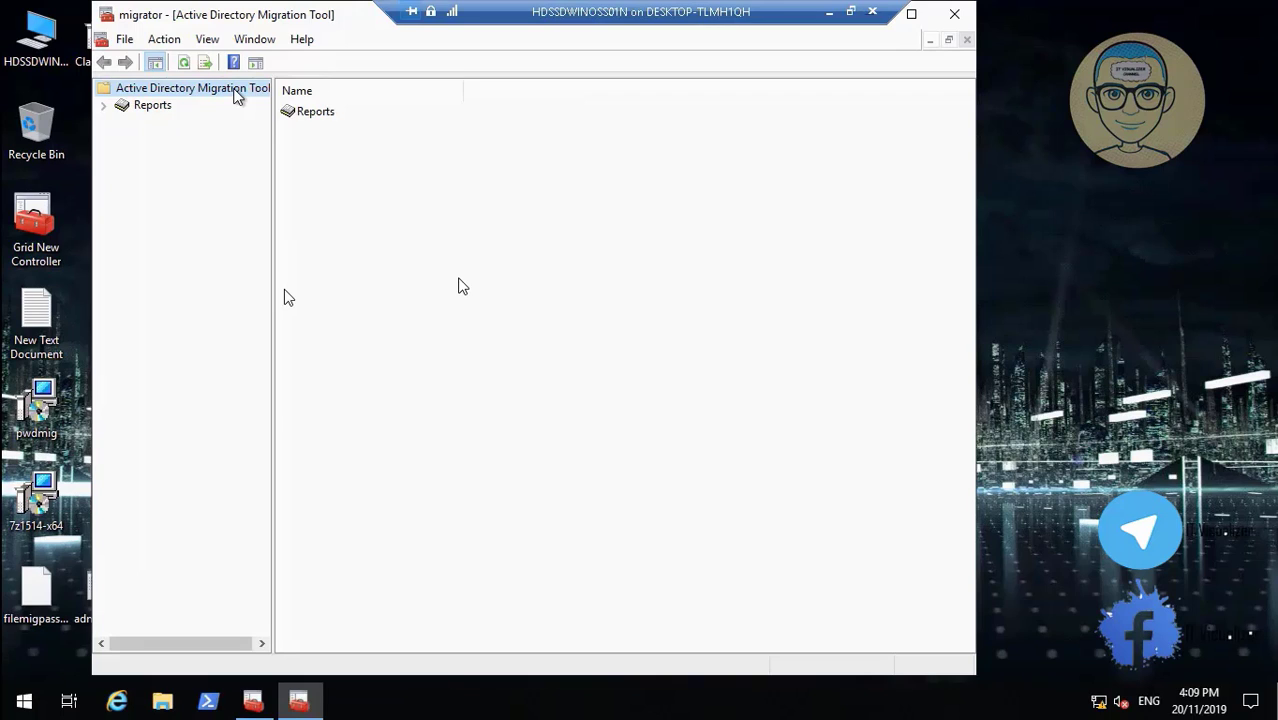
Step: Launch the Security Translation Wizard and continue with Previously migrated objects to Domain Selection
right_click(234, 89)
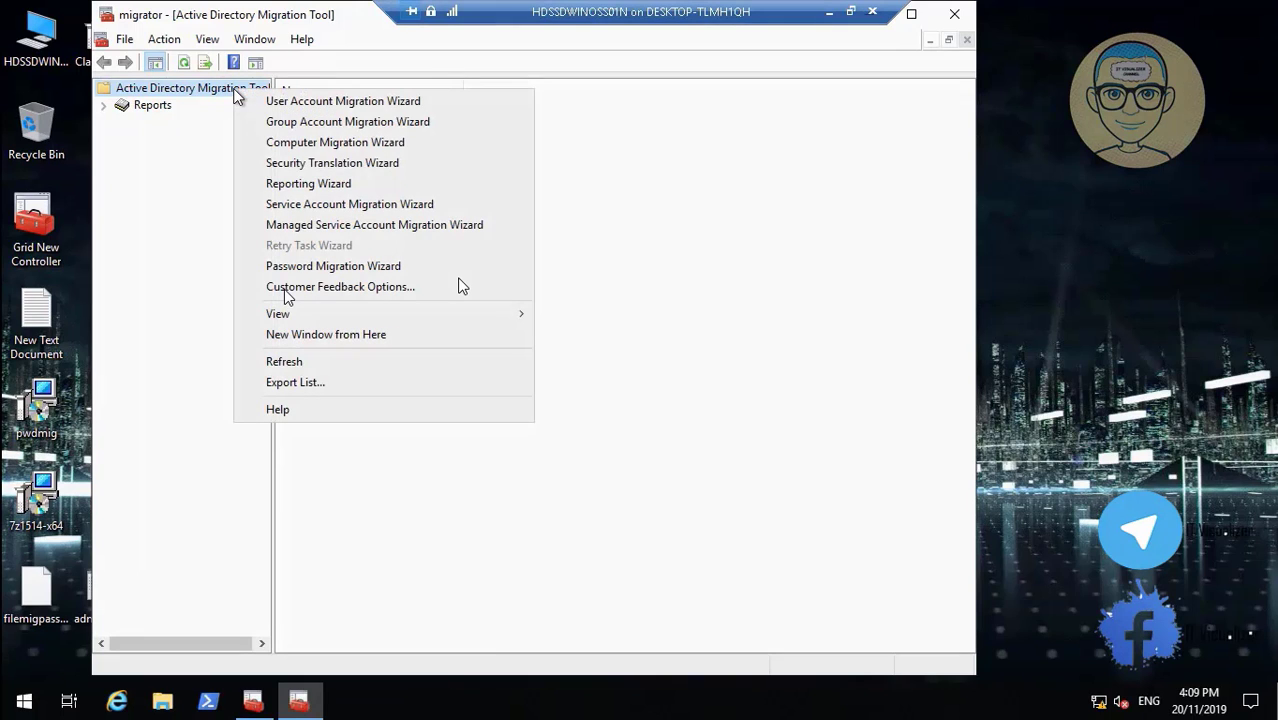
left_click(290, 164)
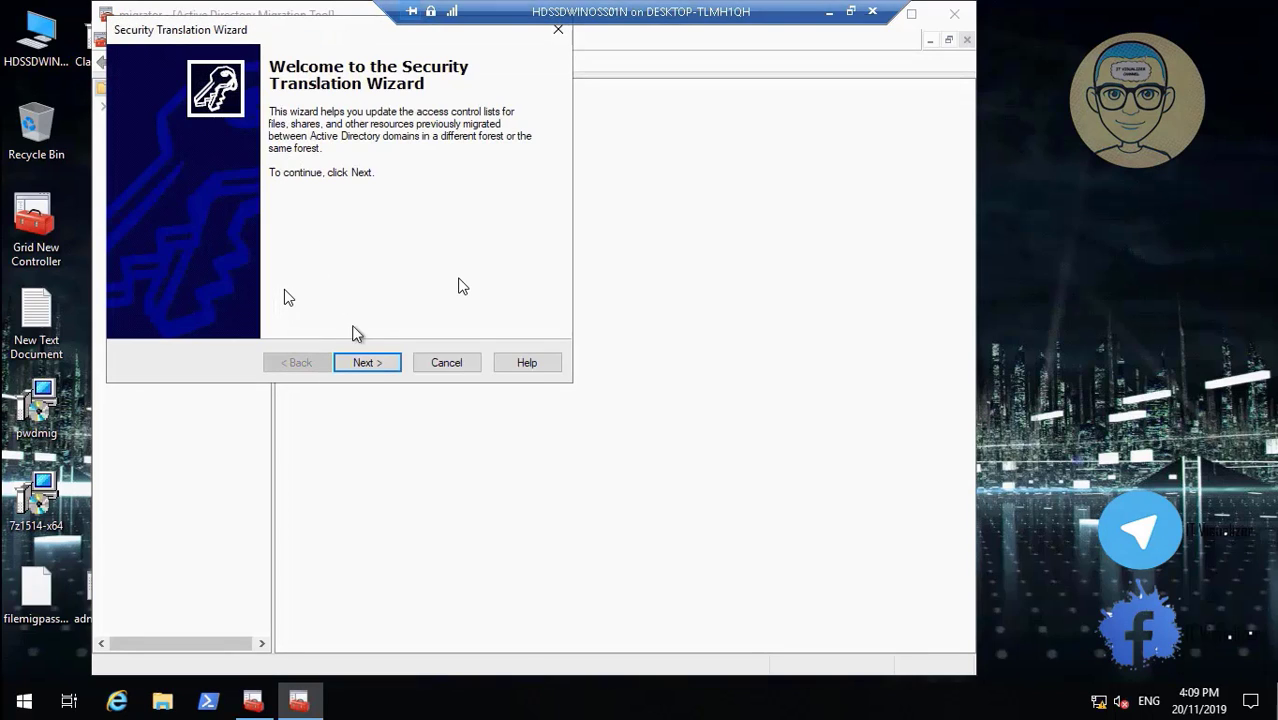
left_click(368, 363)
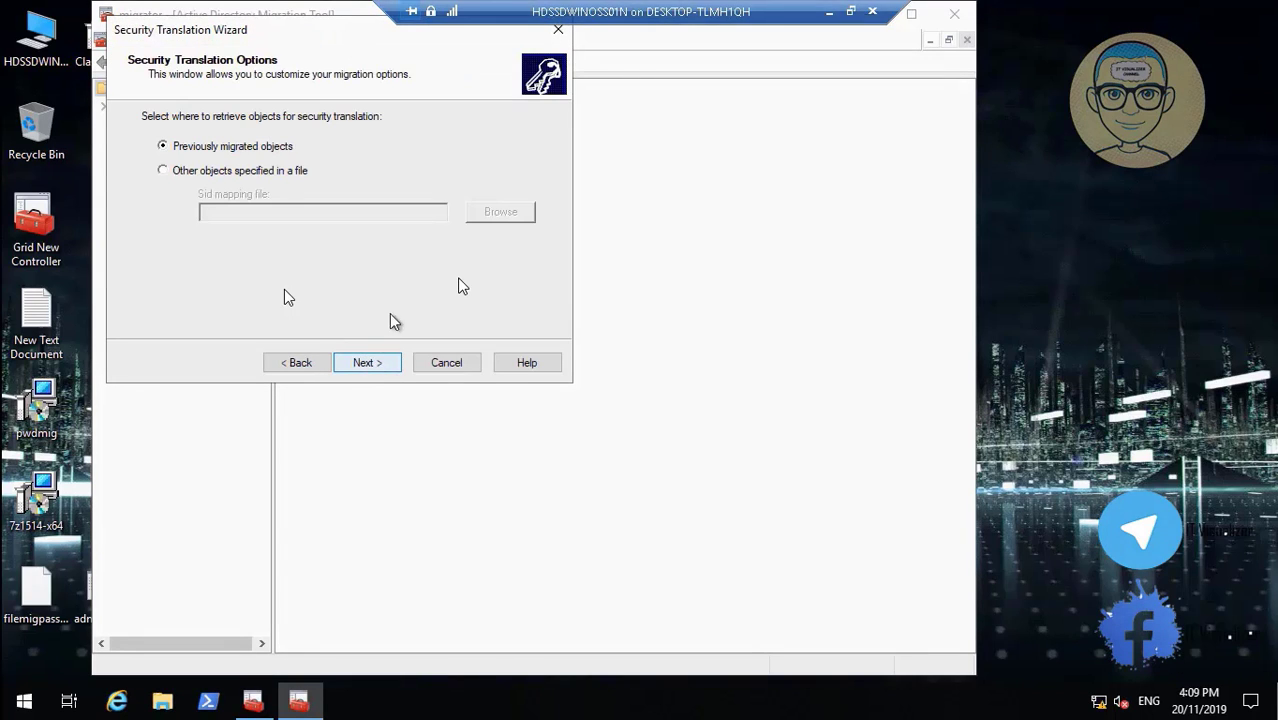
left_click(383, 364)
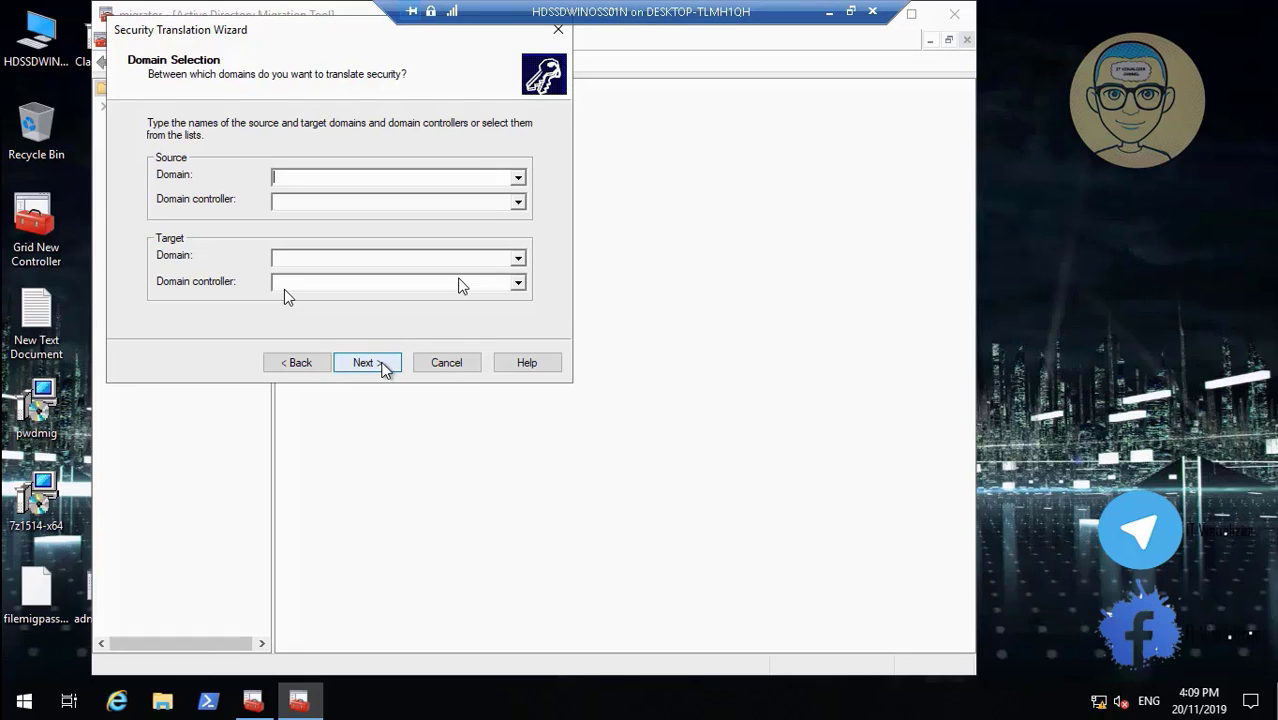
Step: Set the source domain to ENCOMMF.LOCAL with HDSSDWINOSS01 as its domain controller
left_click(447, 183)
type("ENCOMMF.LOCAL")
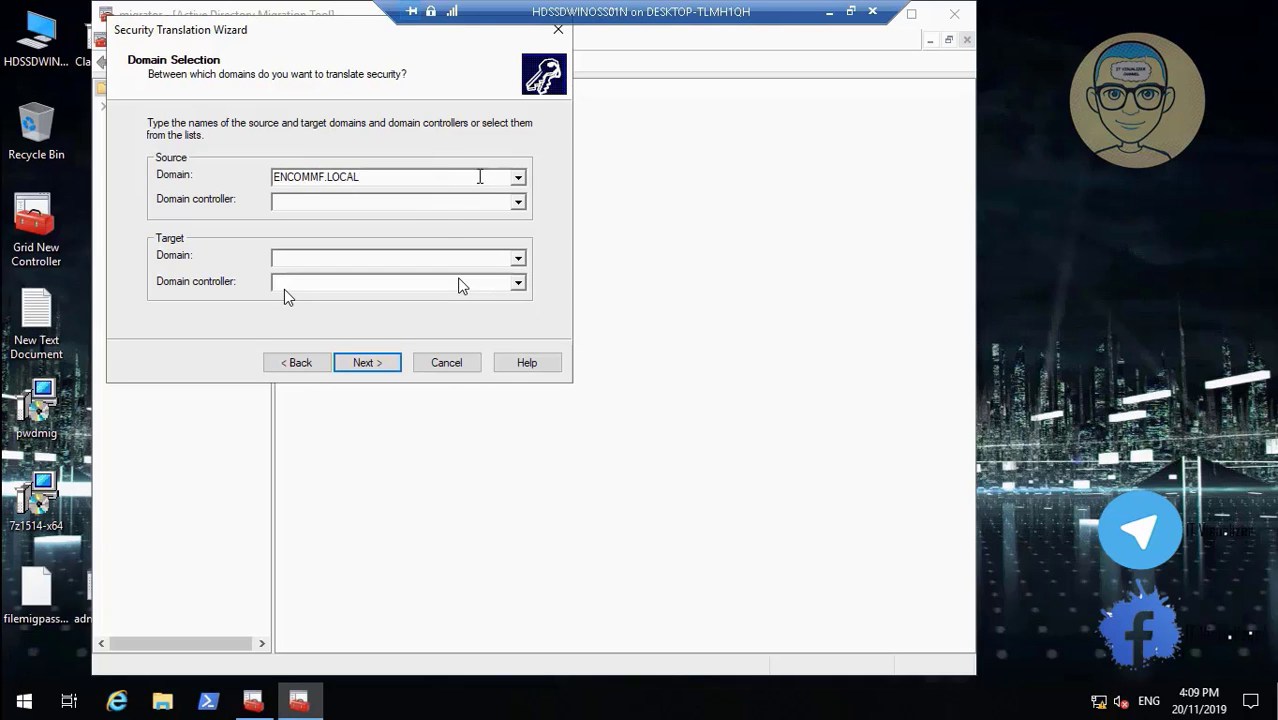
left_click(442, 212)
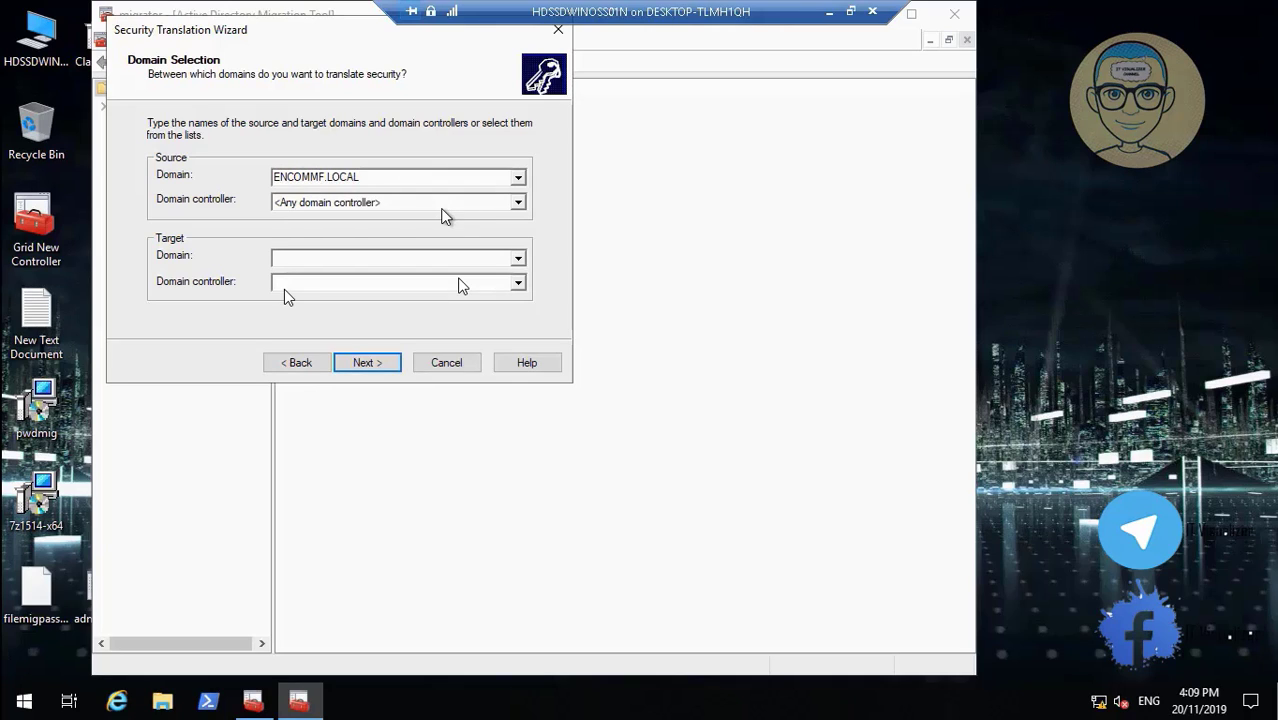
left_click(519, 204)
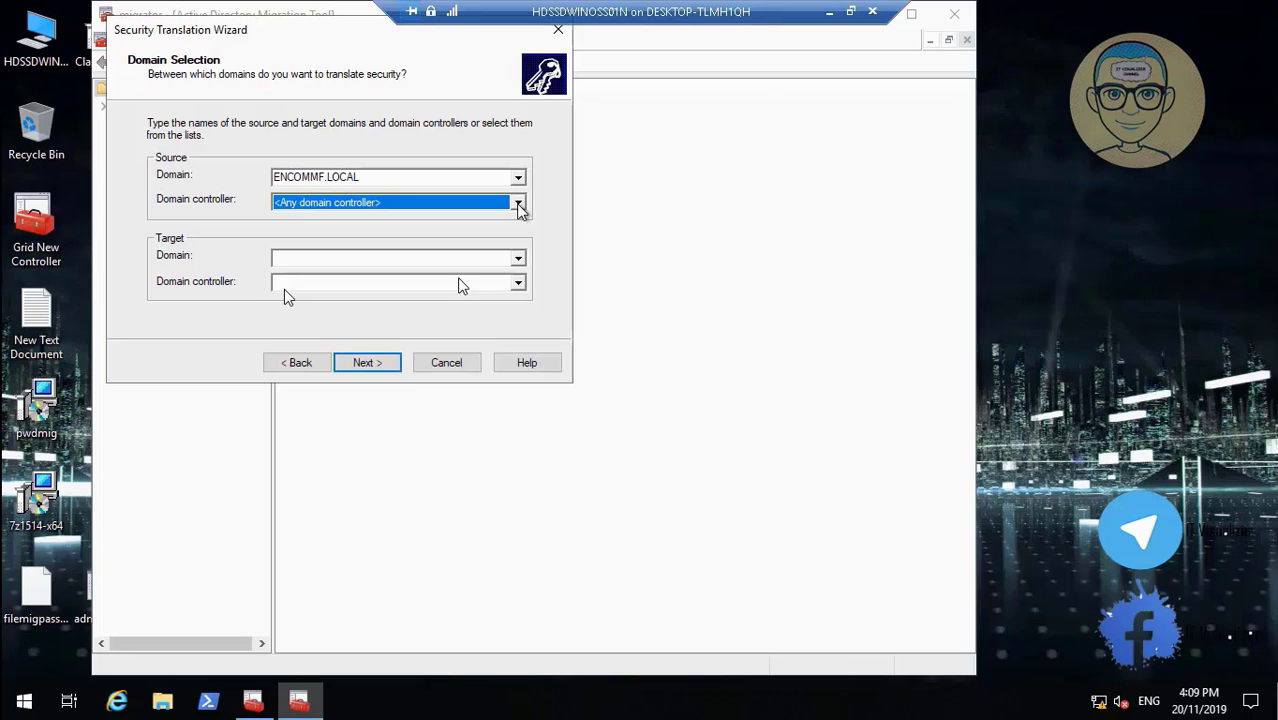
left_click(519, 205)
left_click(474, 221)
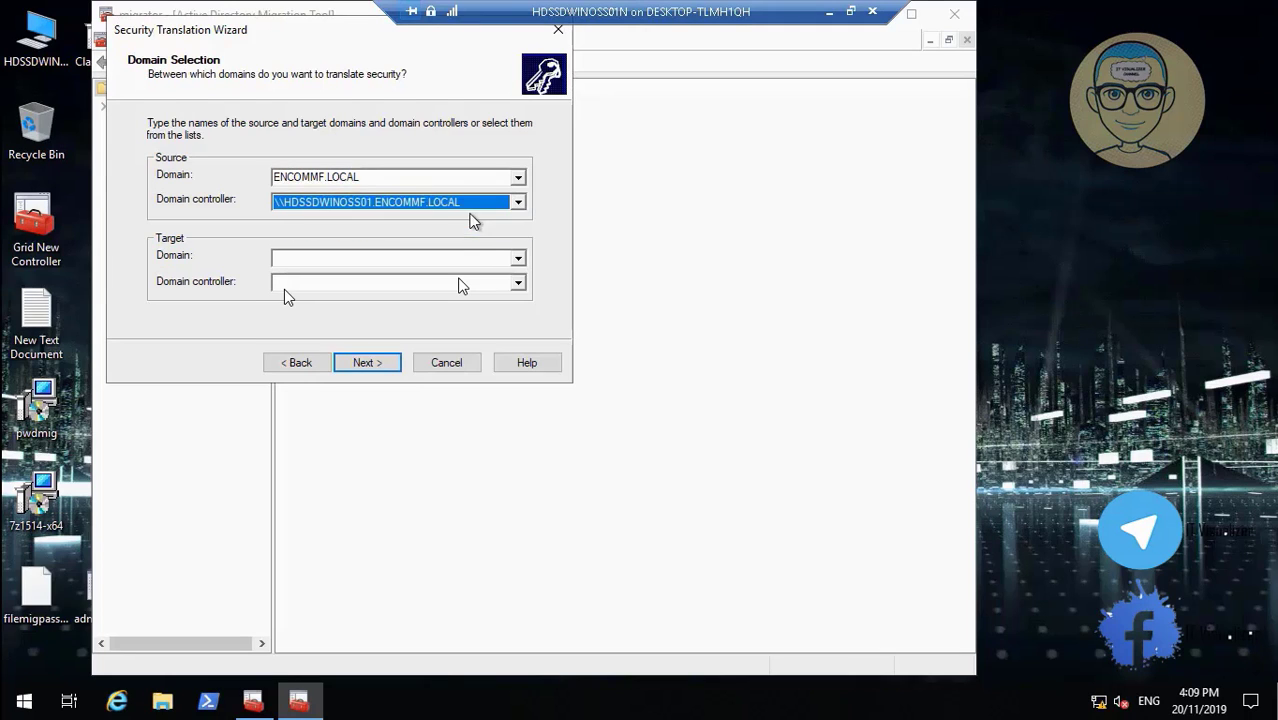
Step: Set the target domain to ENCGRIDNEW.LOCAL with controller HDSSDWINOSS02, then advance to Computer Selection
left_click(446, 262)
type("ENC")
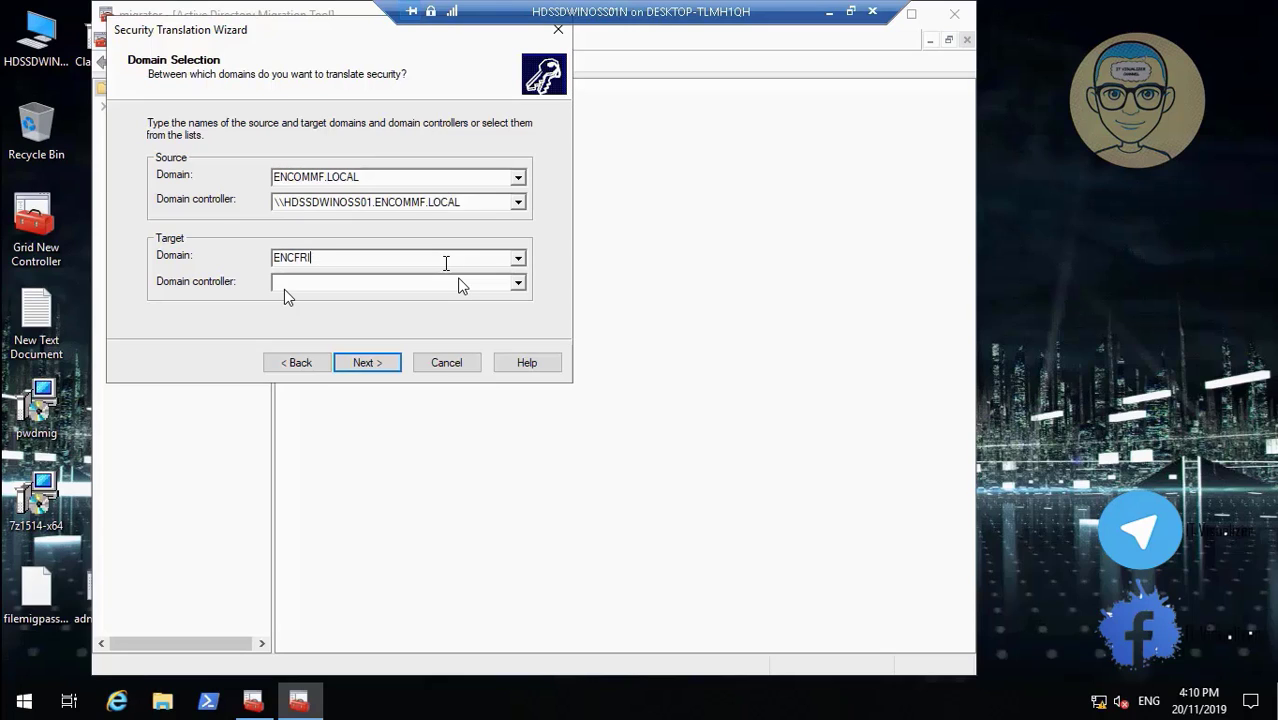
type("GRIDNEW.LOCAL")
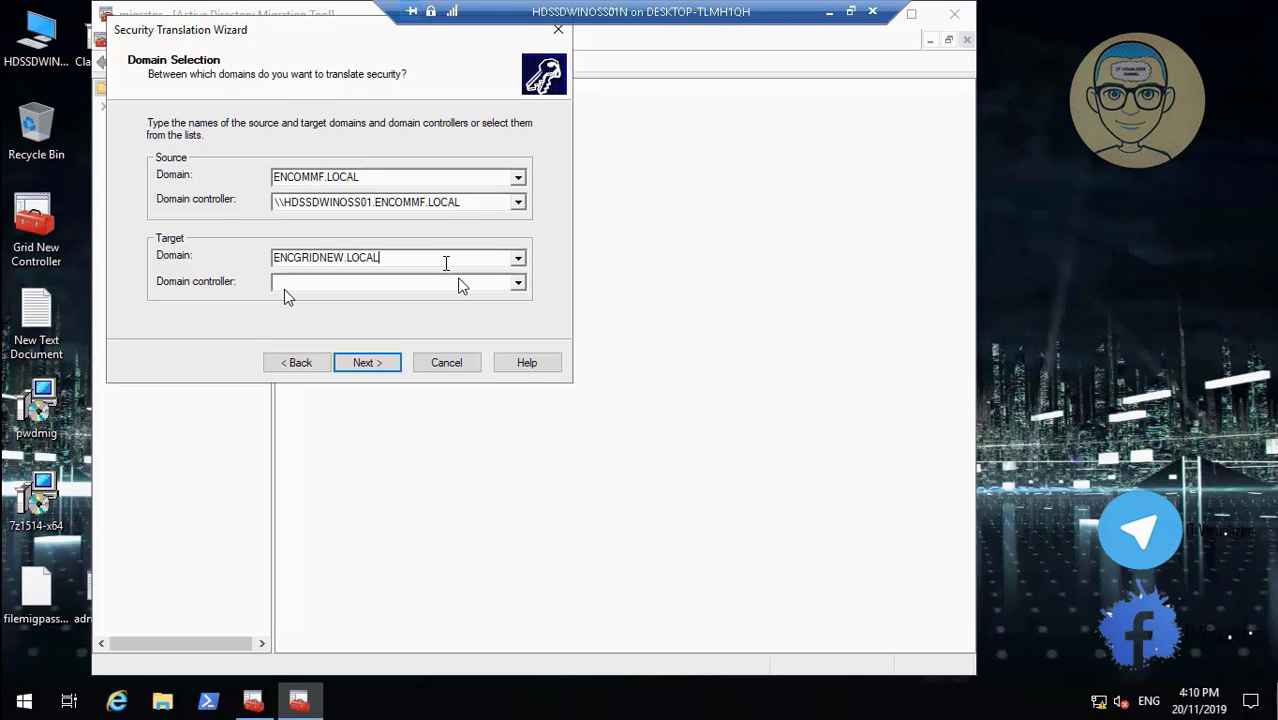
left_click(505, 284)
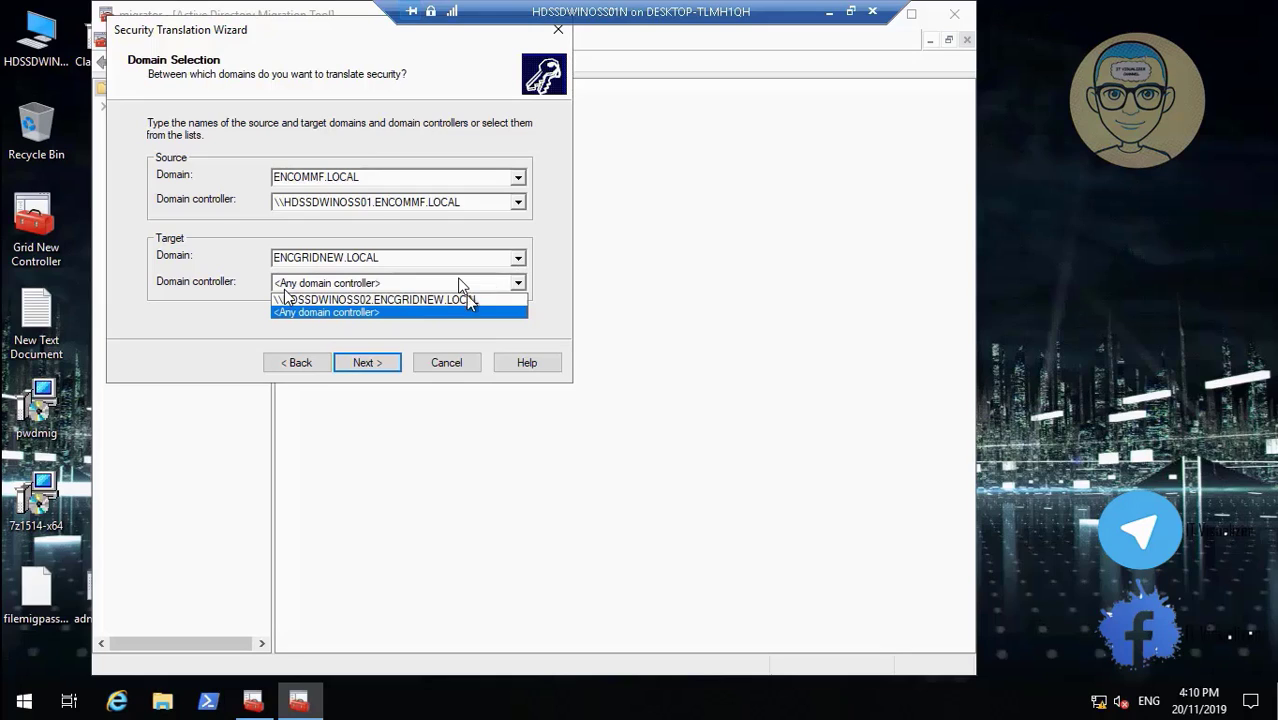
left_click(467, 298)
left_click(378, 363)
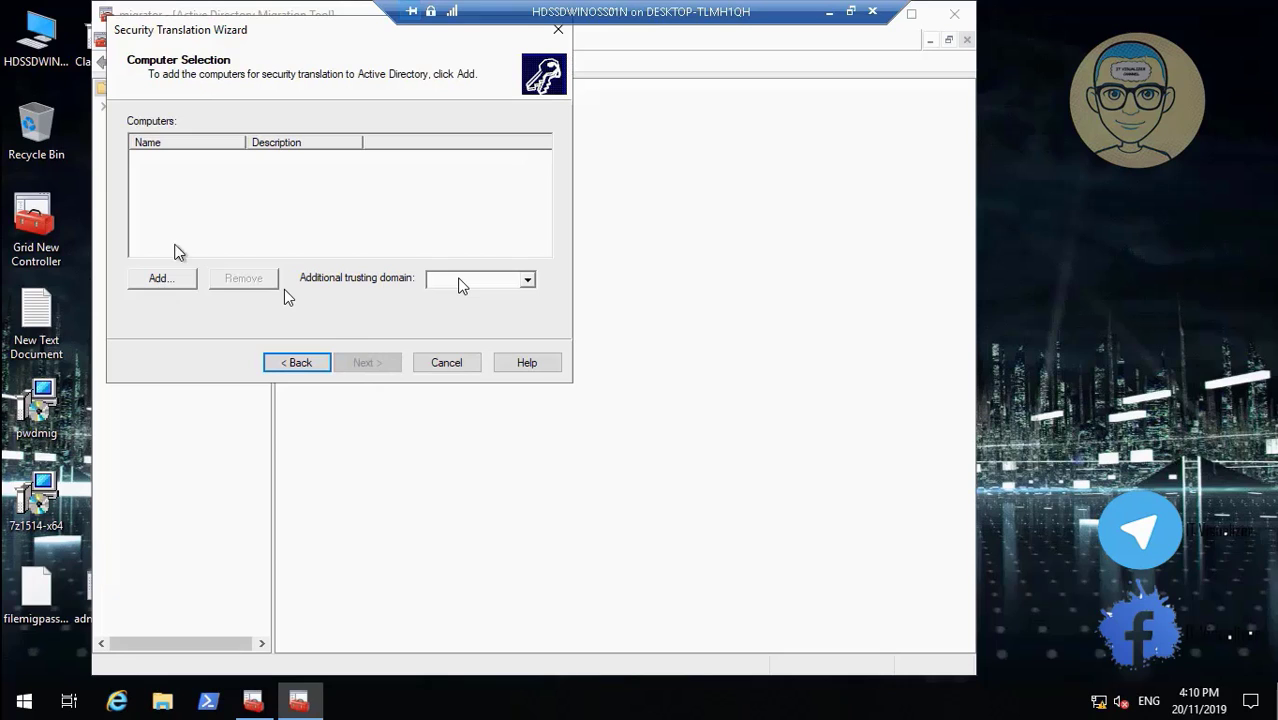
Step: Search ENCOMMF.LOCAL for the computer, correcting its name to HDSSDMCS02 and checking it
left_click(172, 285)
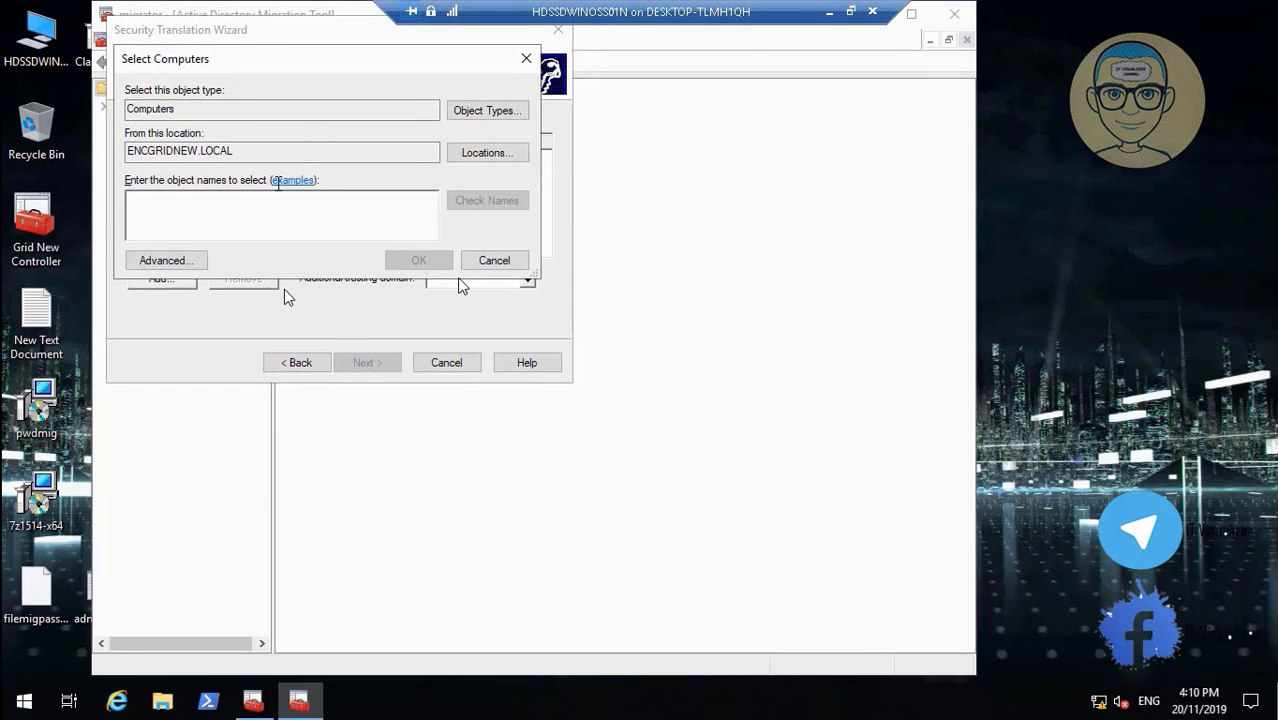
left_click(476, 164)
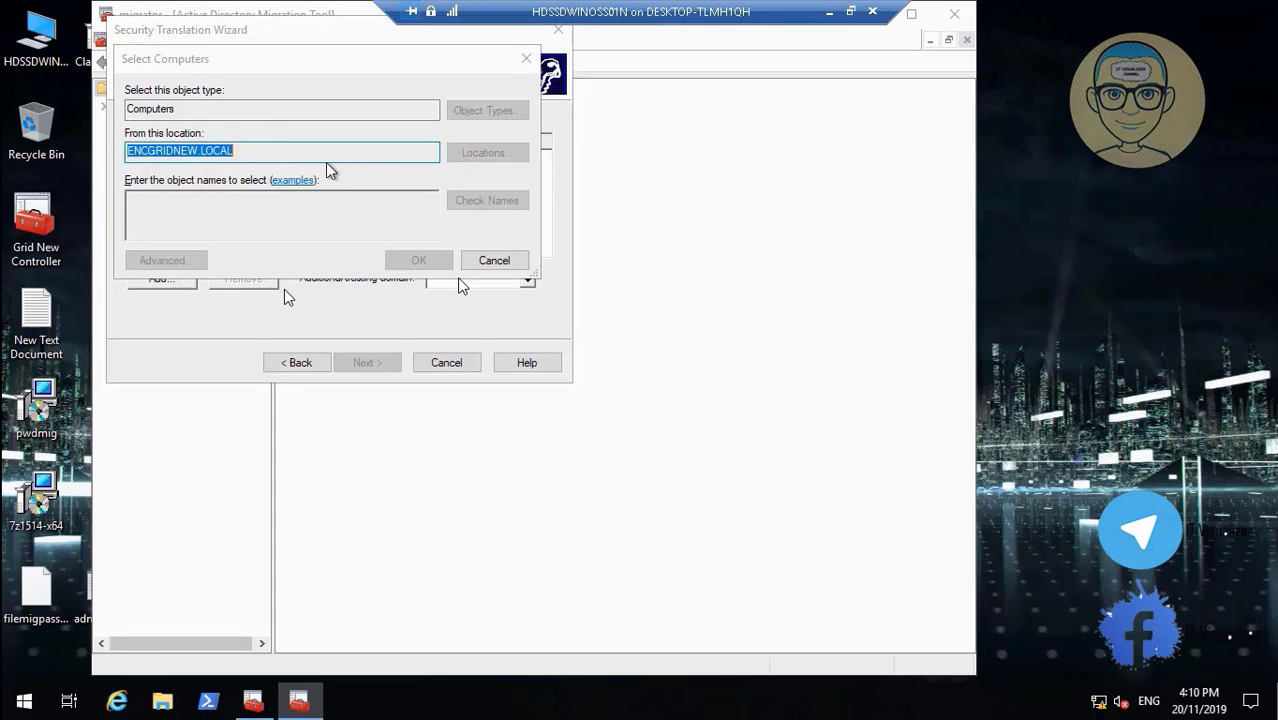
left_click(247, 182)
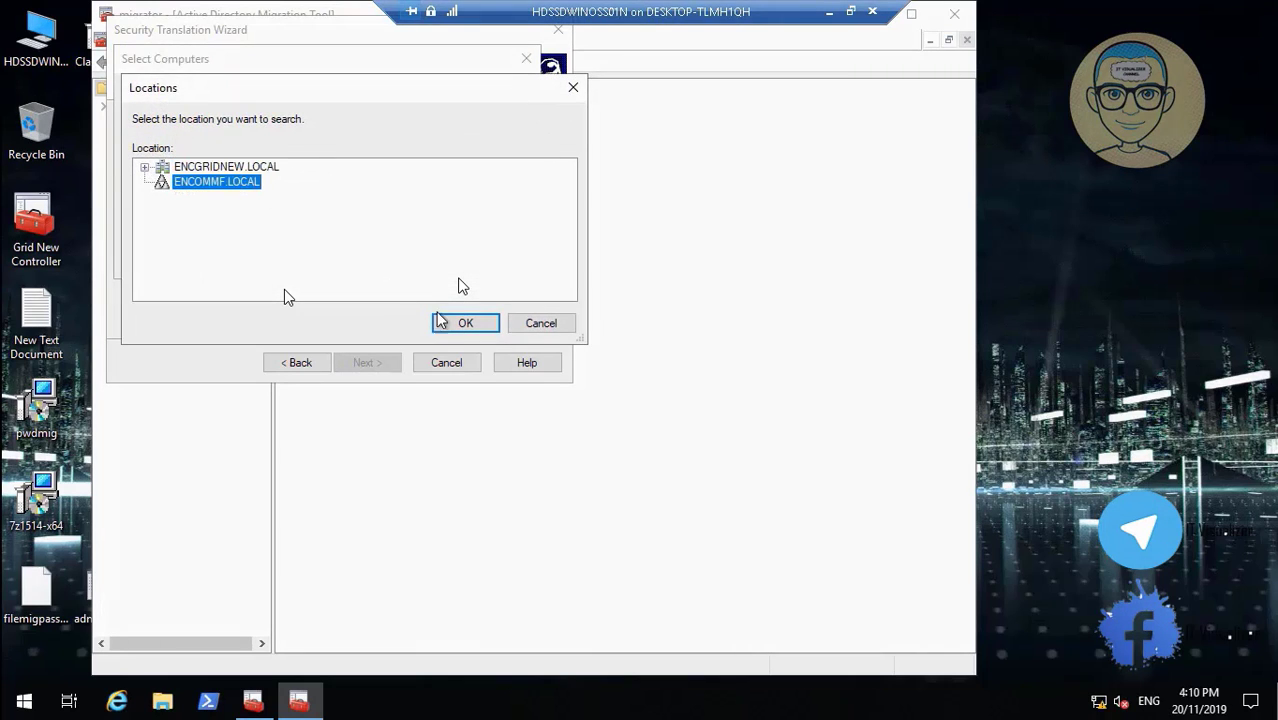
left_click(460, 324)
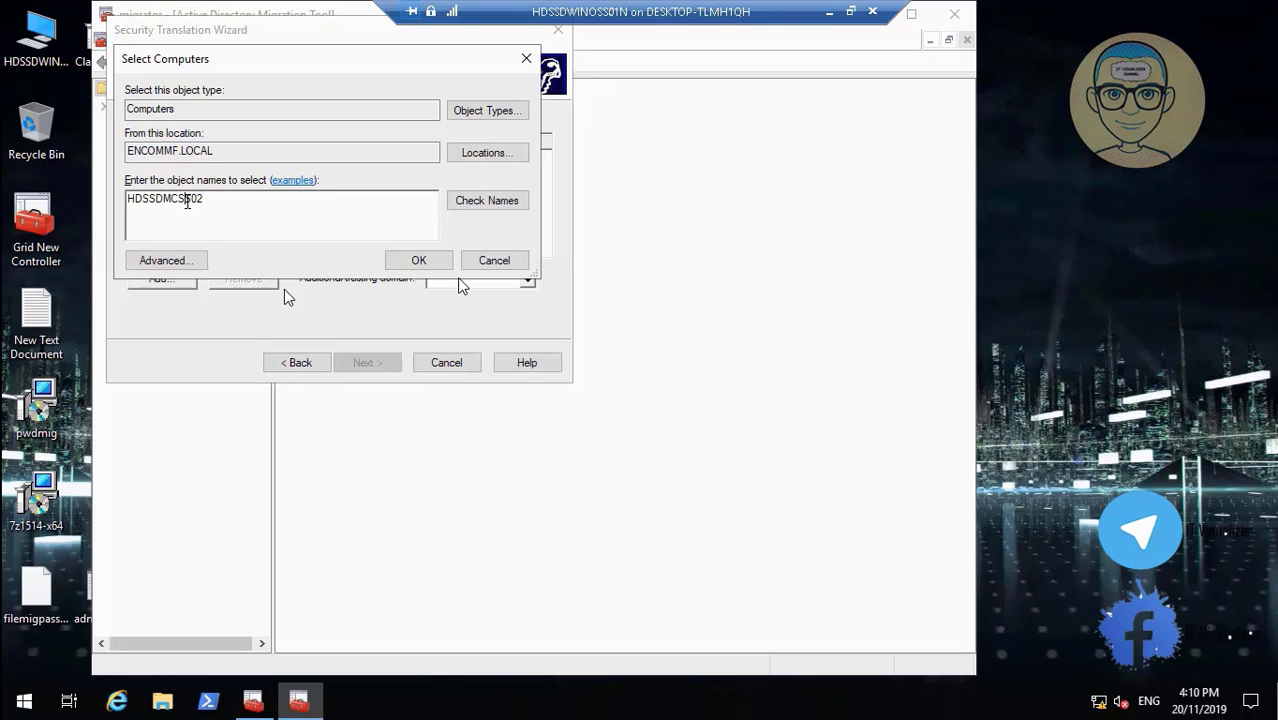
left_click(187, 200)
key("BackSpace")
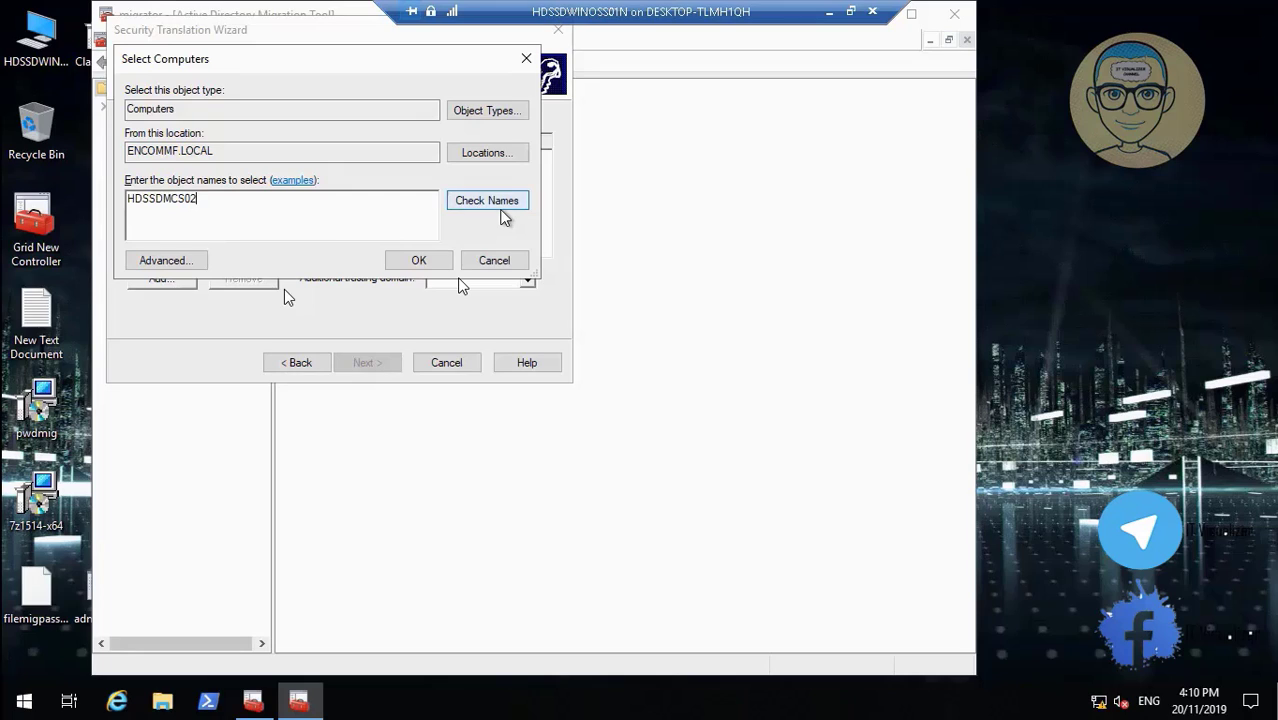
left_click(504, 207)
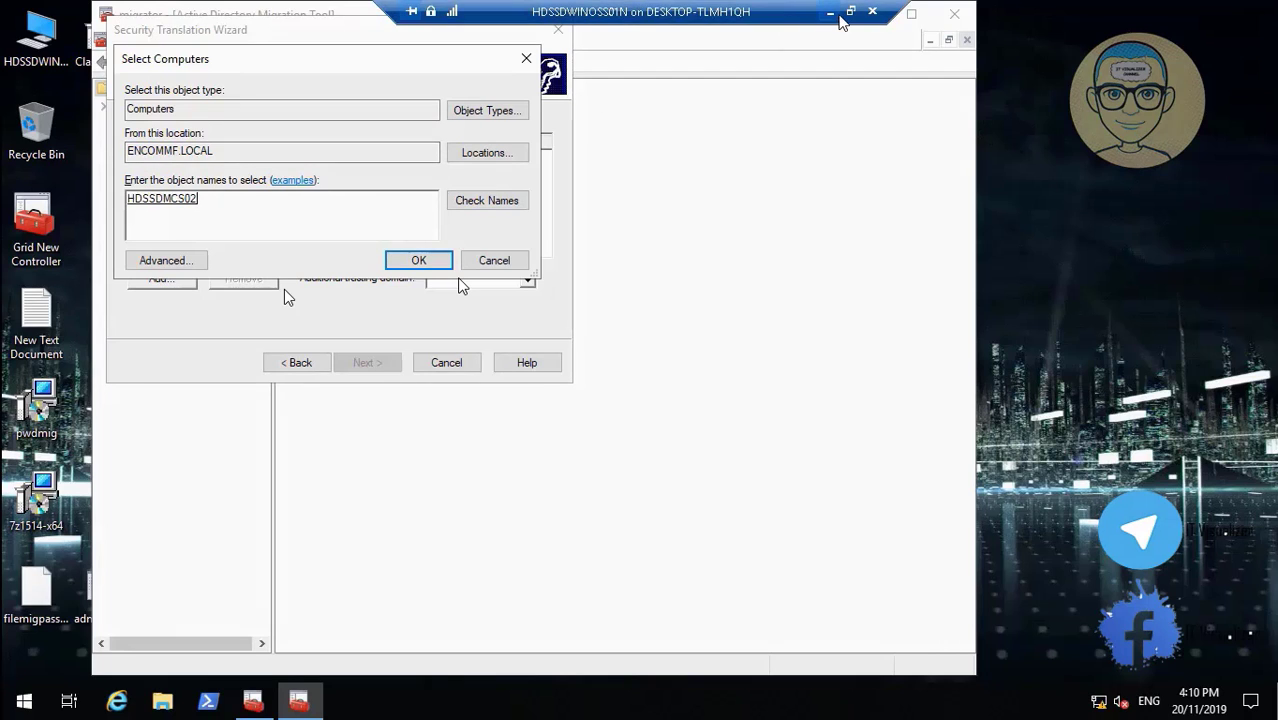
Step: Return to the HDSSDWINOSS01N window and add HDSSDMCS02 to the translation list
left_click(833, 13)
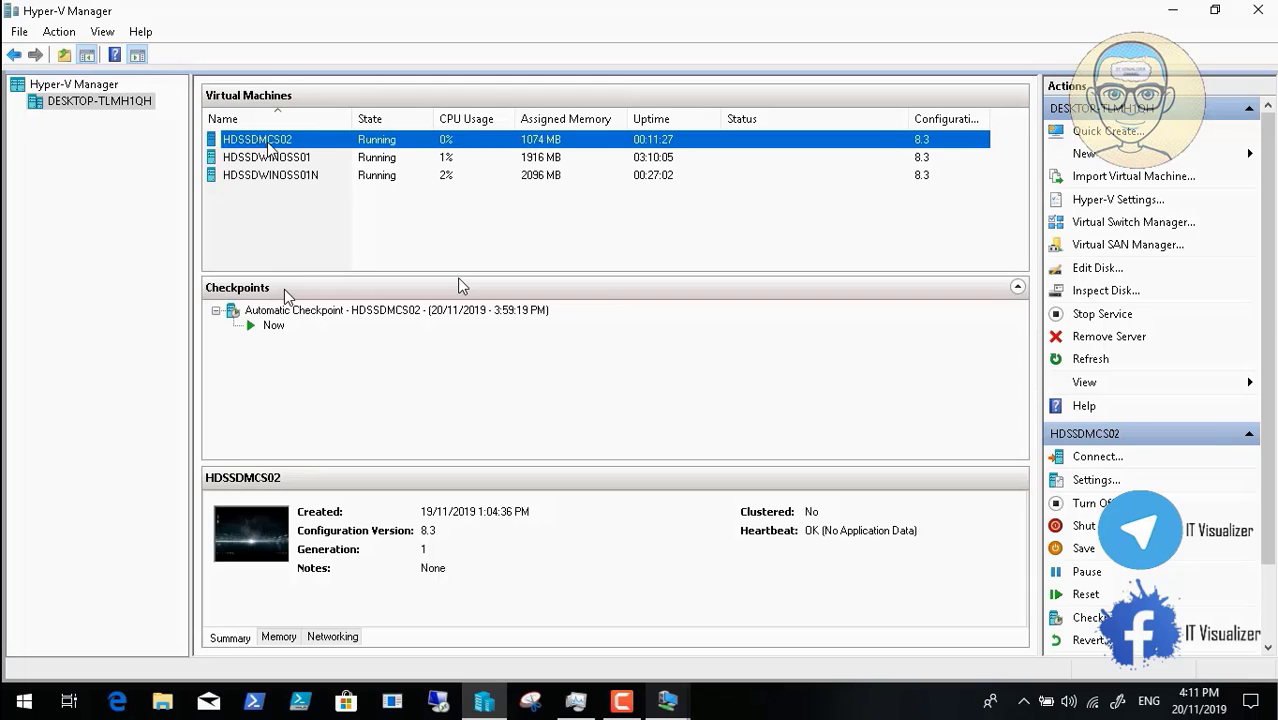
left_click(667, 701)
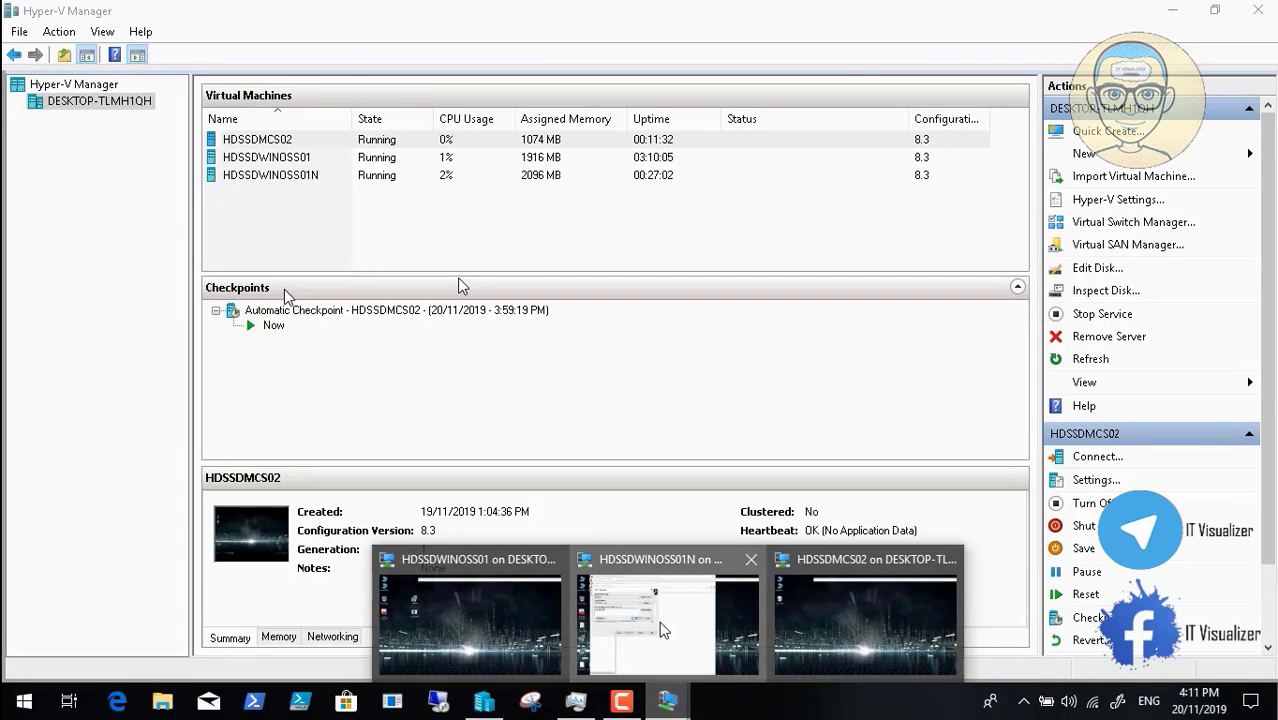
left_click(660, 630)
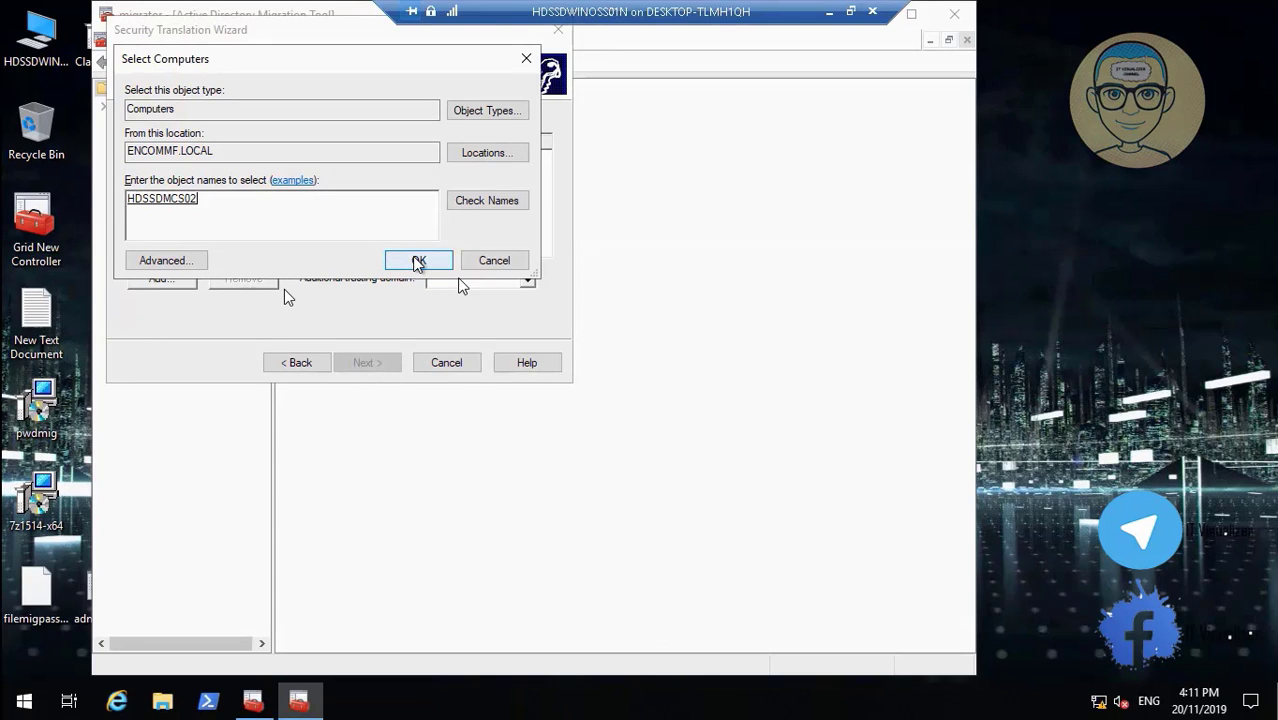
left_click(418, 262)
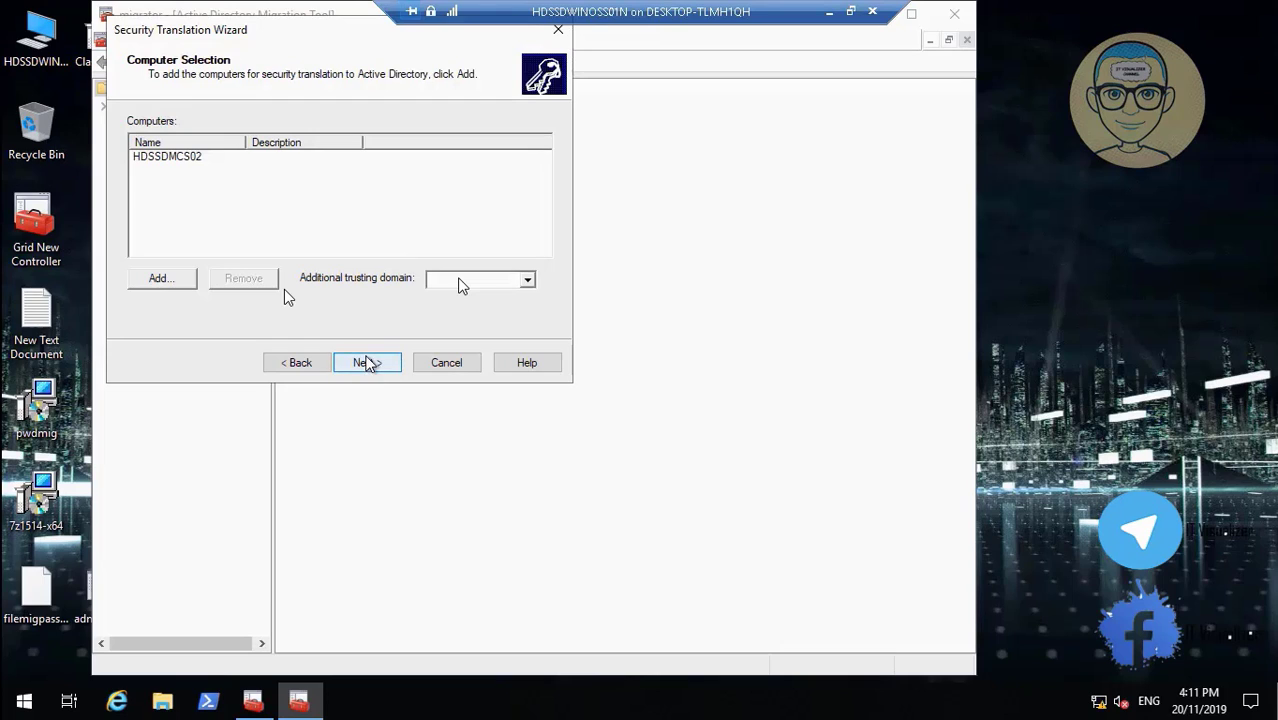
Step: Go on to Translate Objects and tick Files and folders, Local groups, Printers, Registry and User profiles
left_click(368, 363)
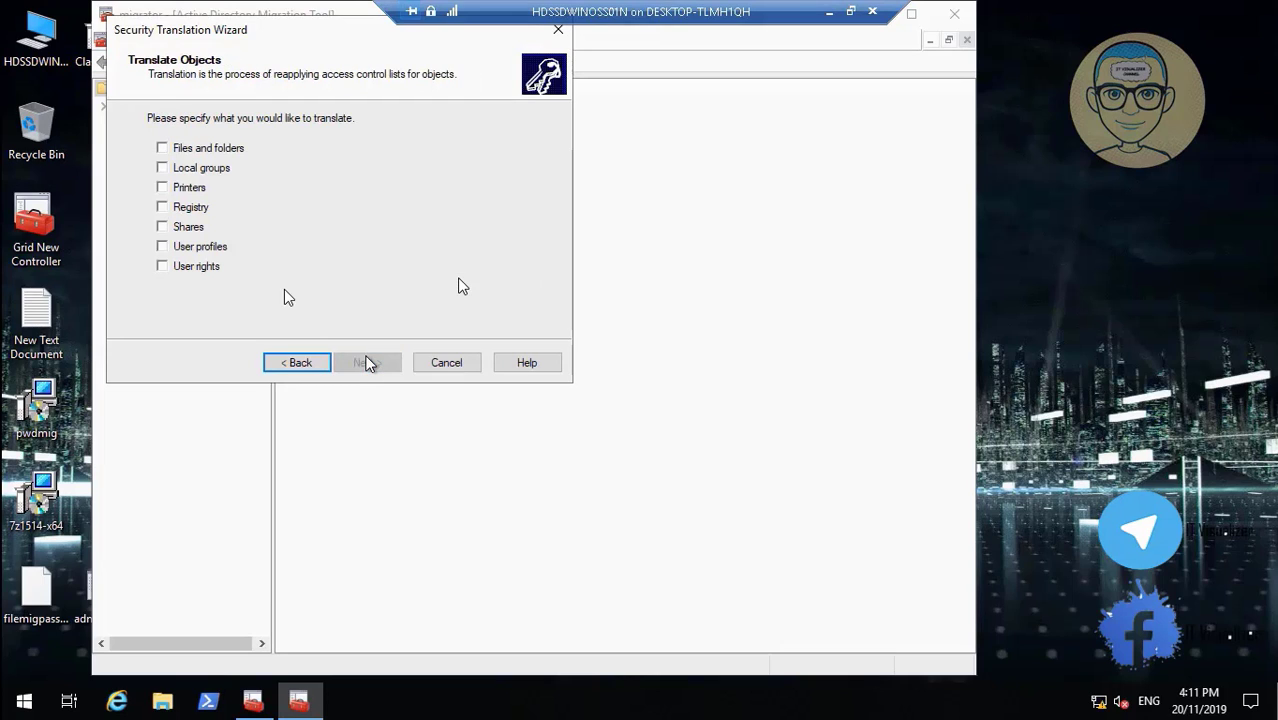
mouse_move(222, 651)
mouse_move(744, 708)
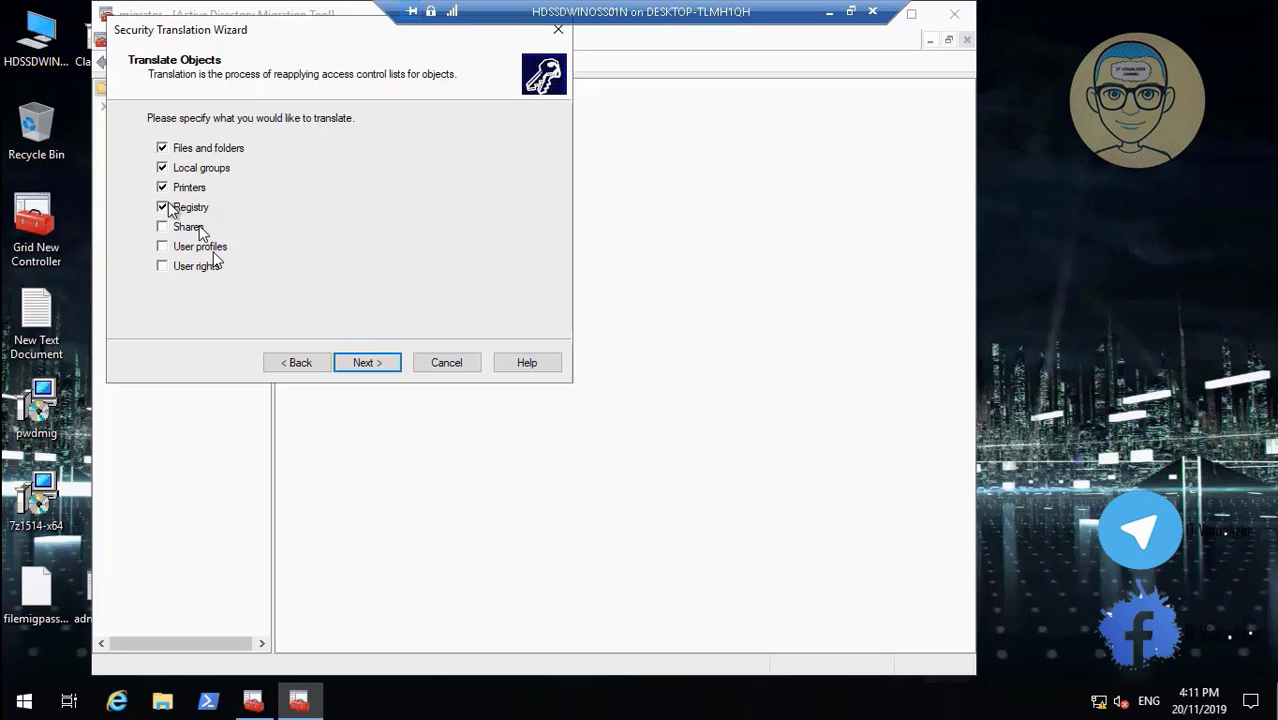
Step: Also tick User rights and Shares, then continue to Security Translation Options with Add selected
left_click(162, 266)
left_click(163, 228)
left_click(367, 363)
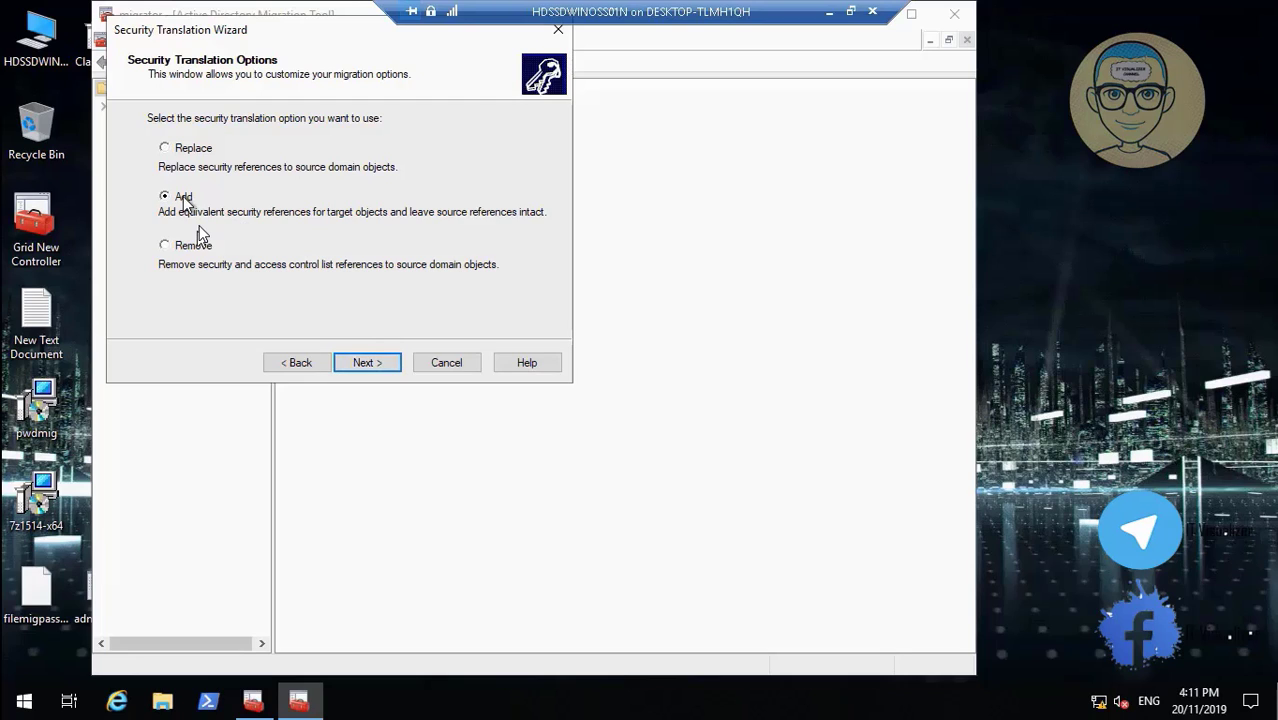
mouse_move(44, 690)
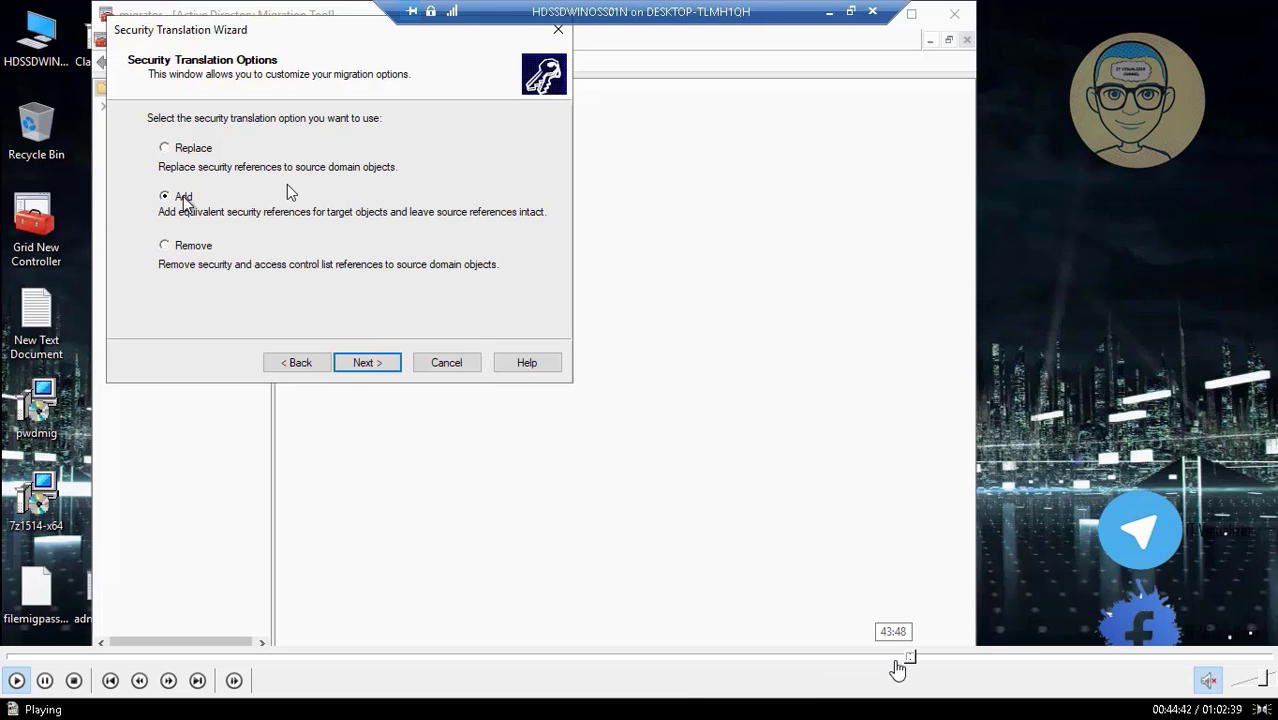
Step: Seek the video back to the translation options, then run only a pre-check on HDSSDMCS02, which passes
left_click(914, 657)
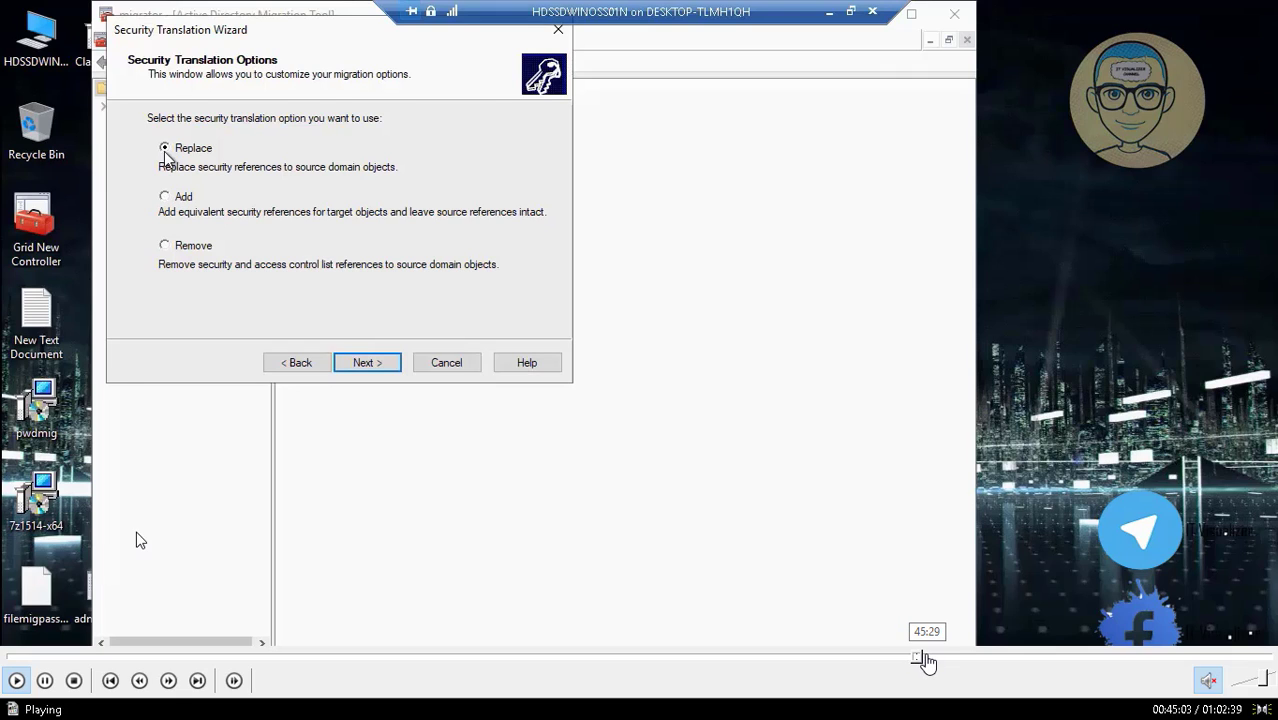
left_click(924, 660)
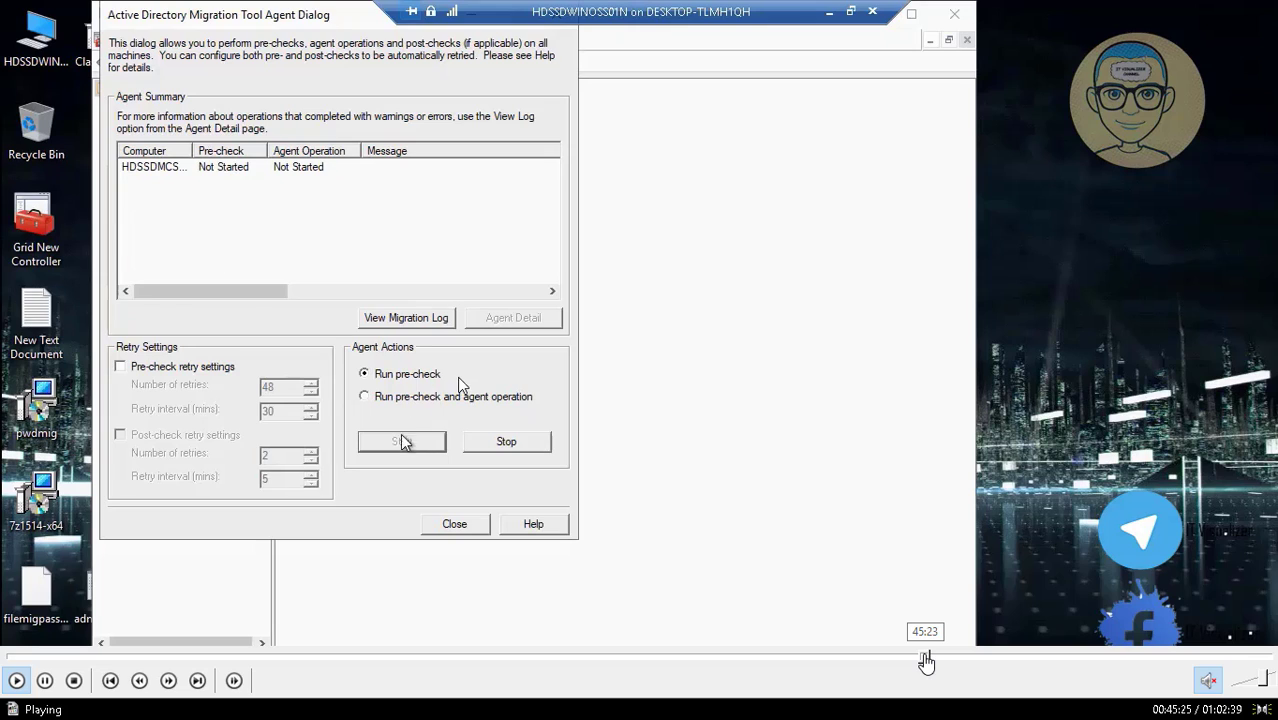
left_click(923, 659)
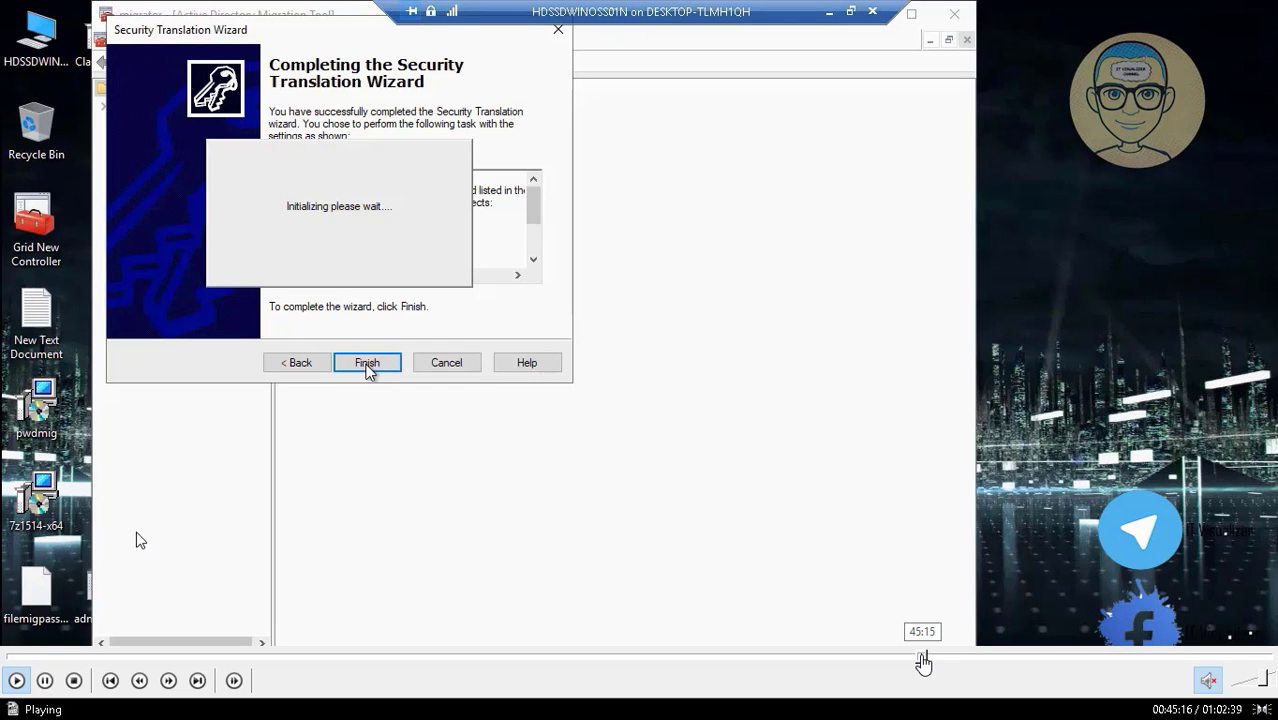
left_click(919, 658)
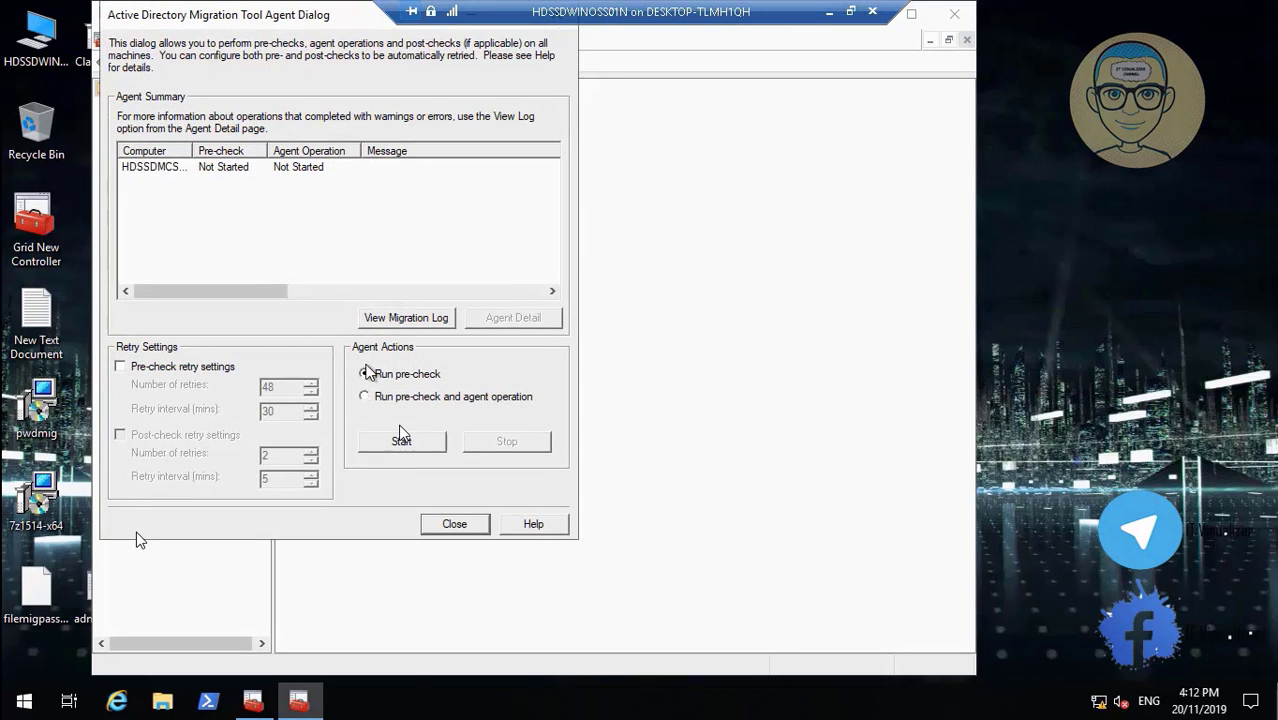
left_click(364, 373)
left_click(405, 441)
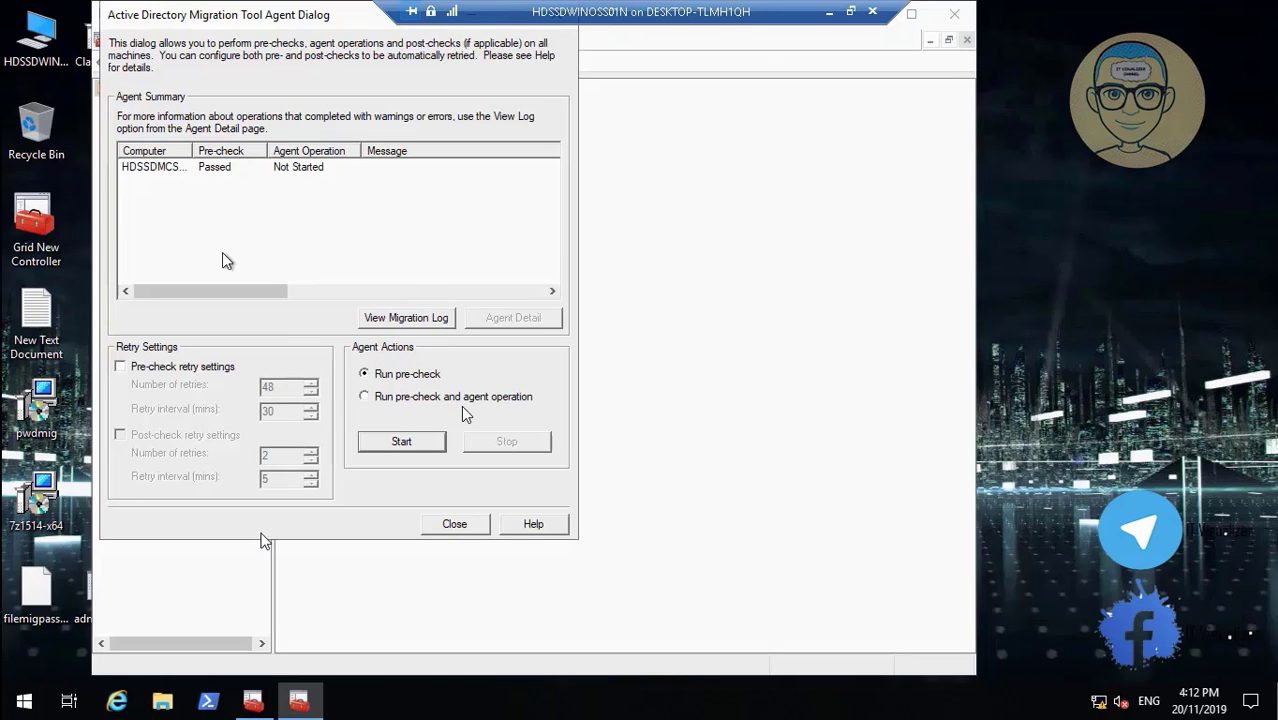
Step: Pause Video11.mp4 at 00:57:56 on the passed pre-check, hide the recorder panel, and restore fullscreen
double_click(262, 541)
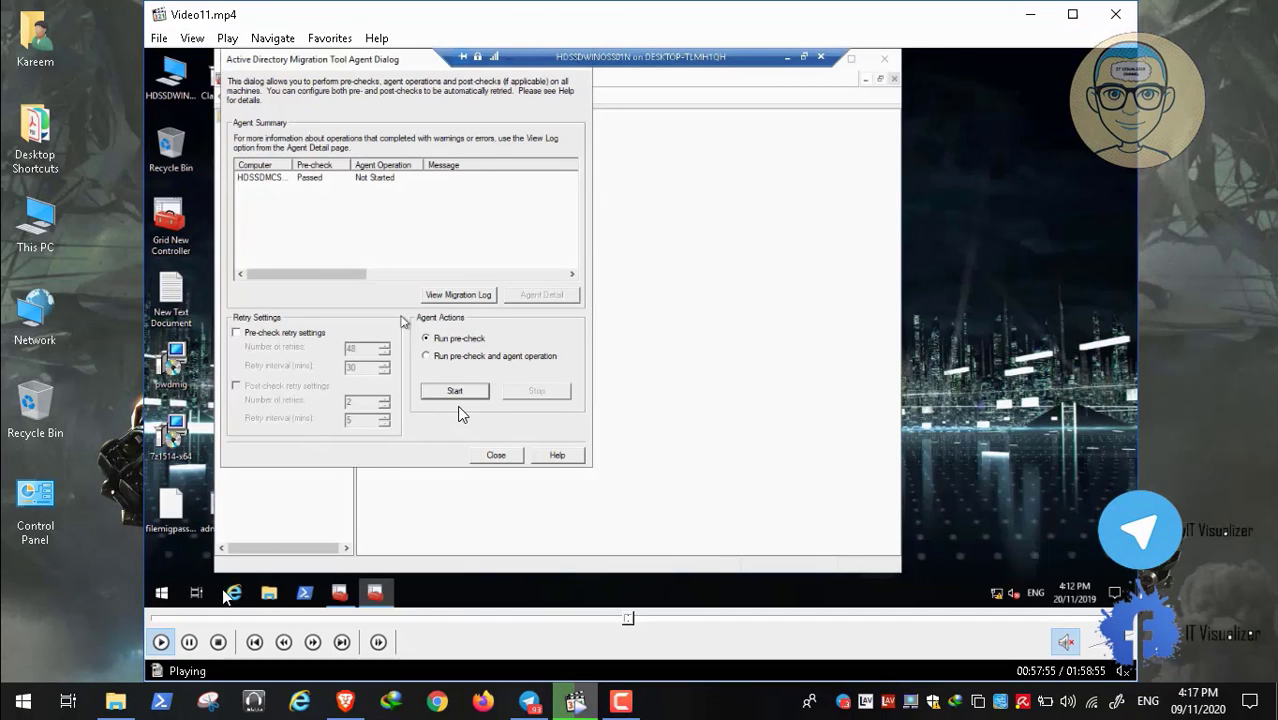
left_click(189, 642)
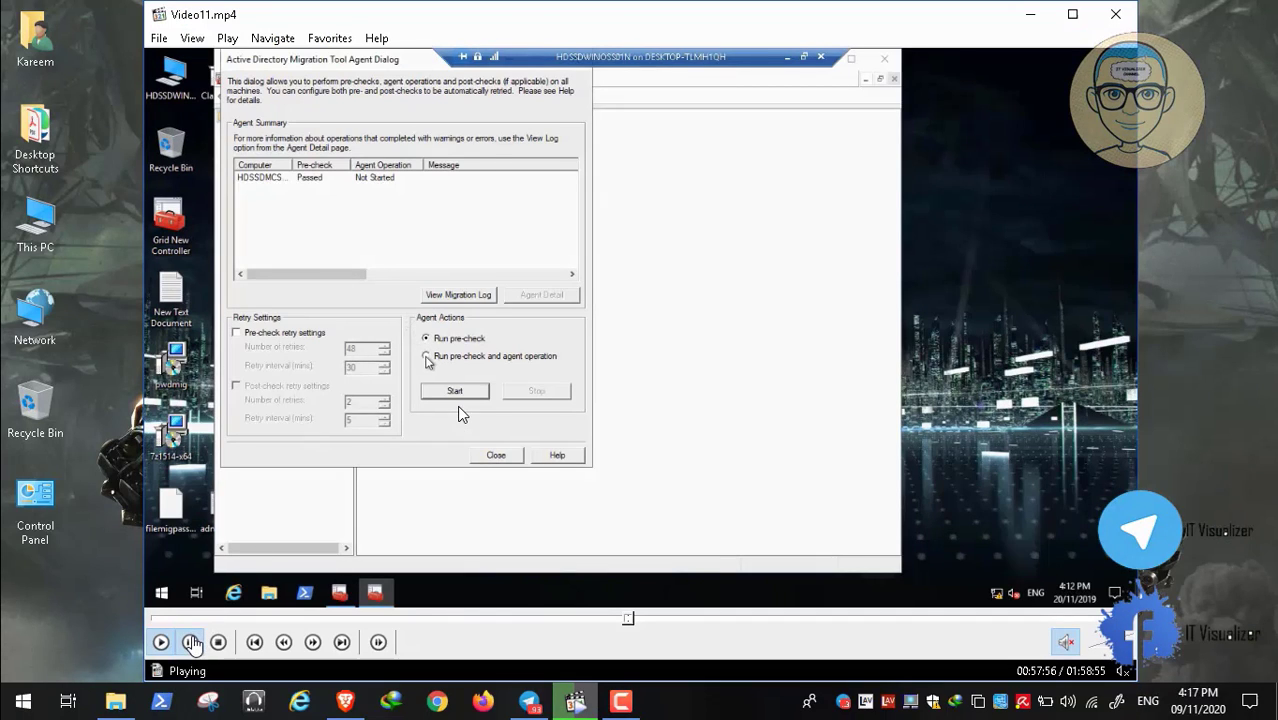
left_click(620, 700)
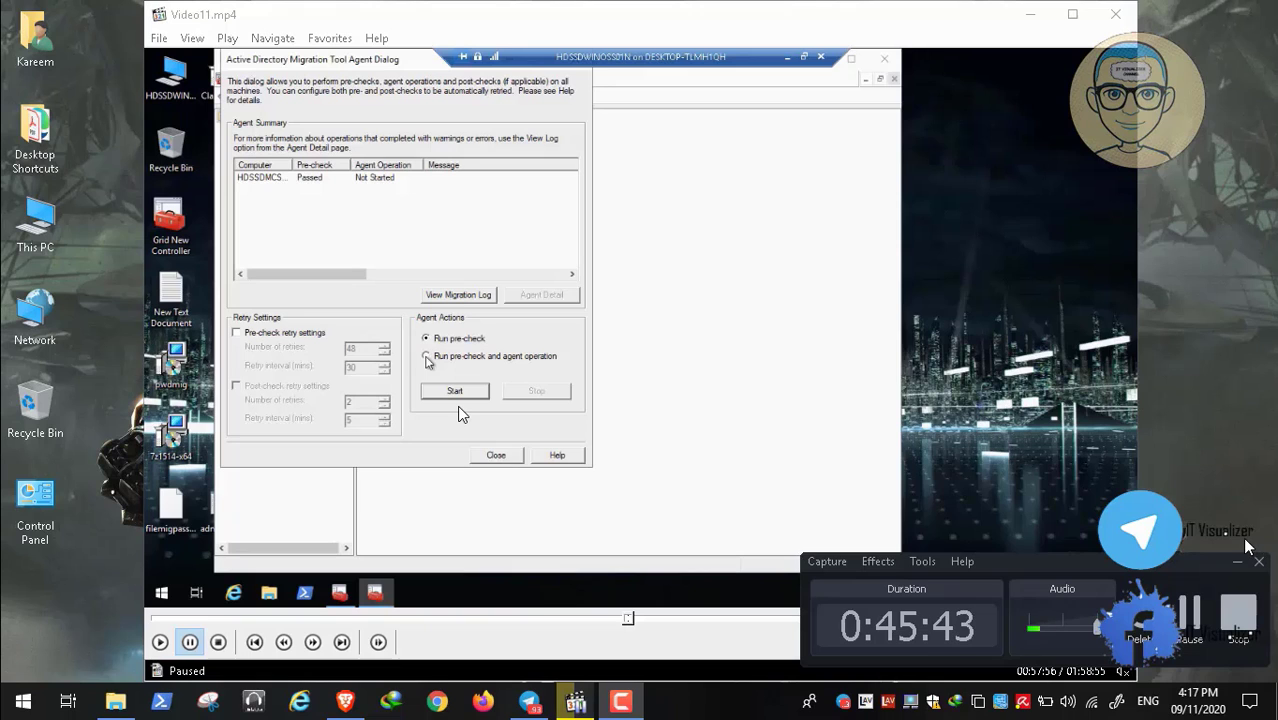
left_click(1238, 564)
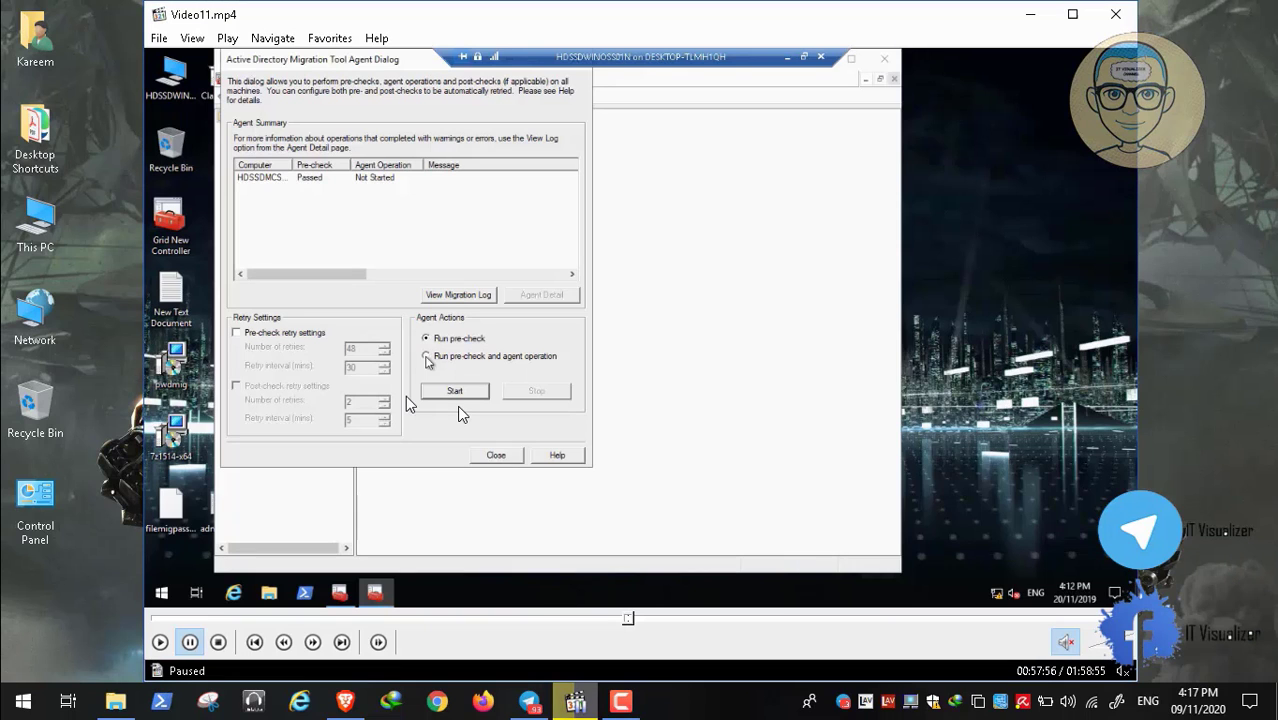
double_click(458, 406)
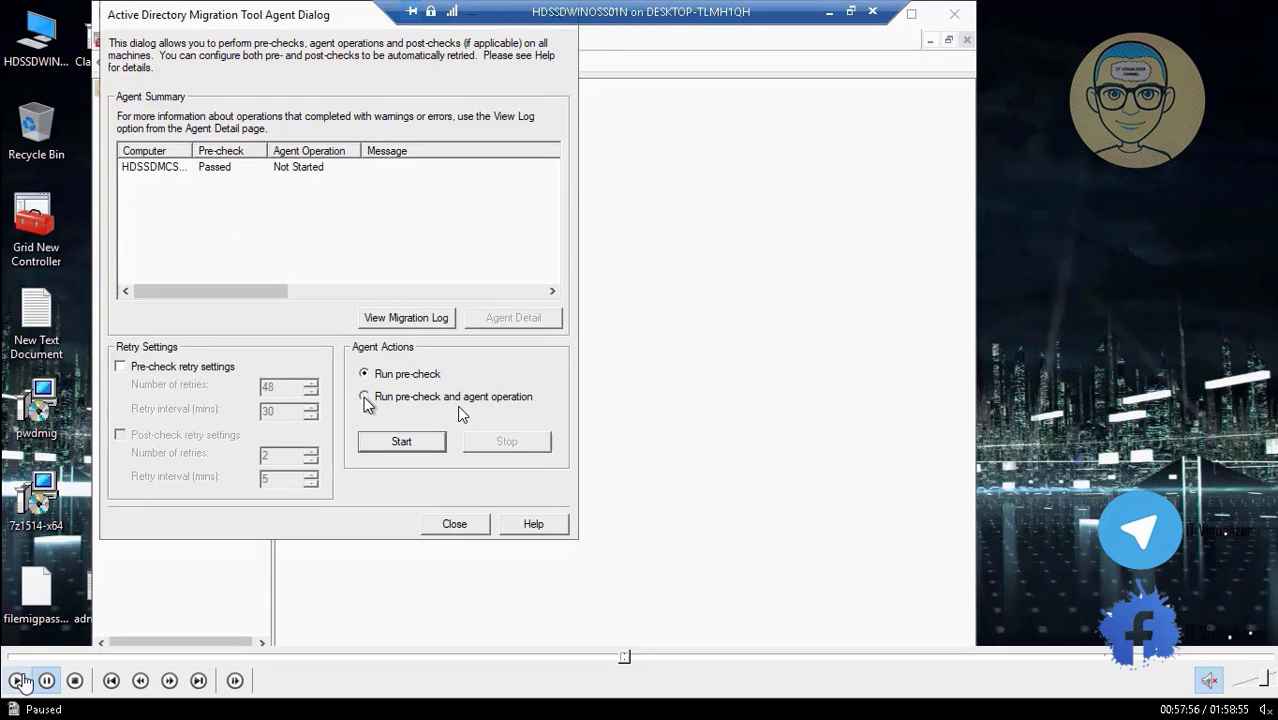
Step: Resume playback, select HDSSDMCS02 in Agent Summary, and view its Migration000002 log showing Translate Option Add
left_click(457, 405)
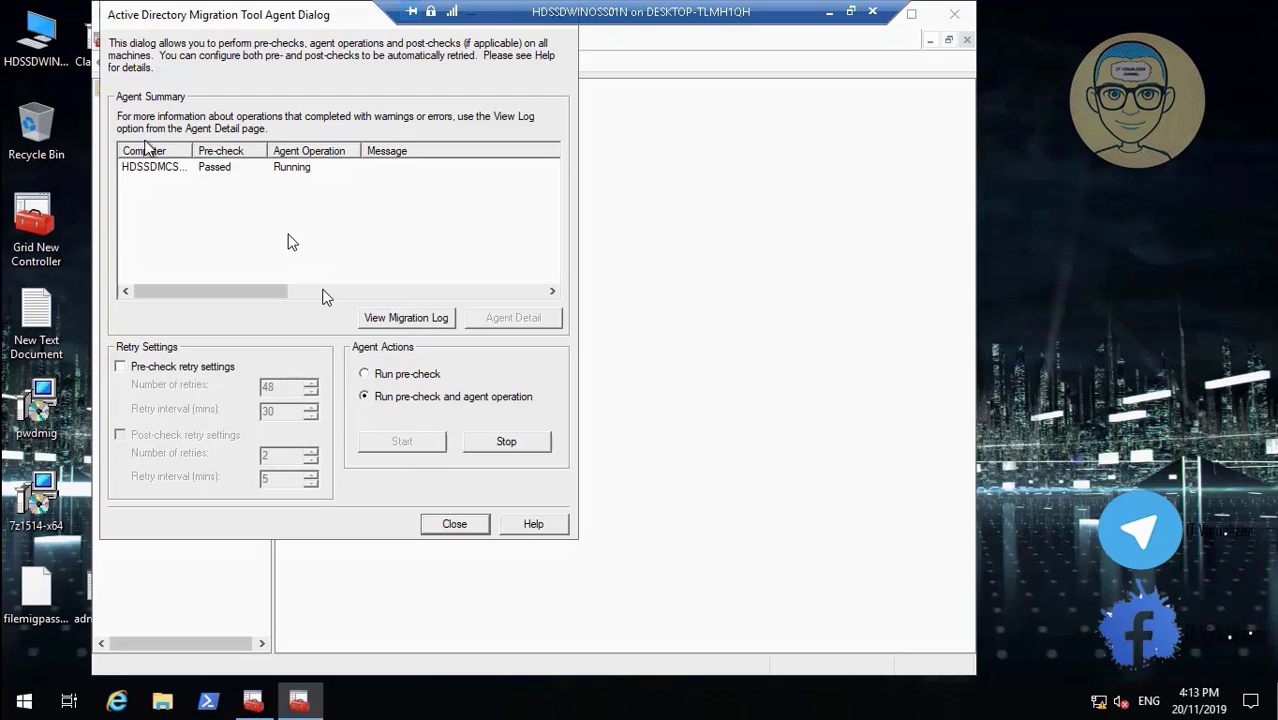
left_click(148, 168)
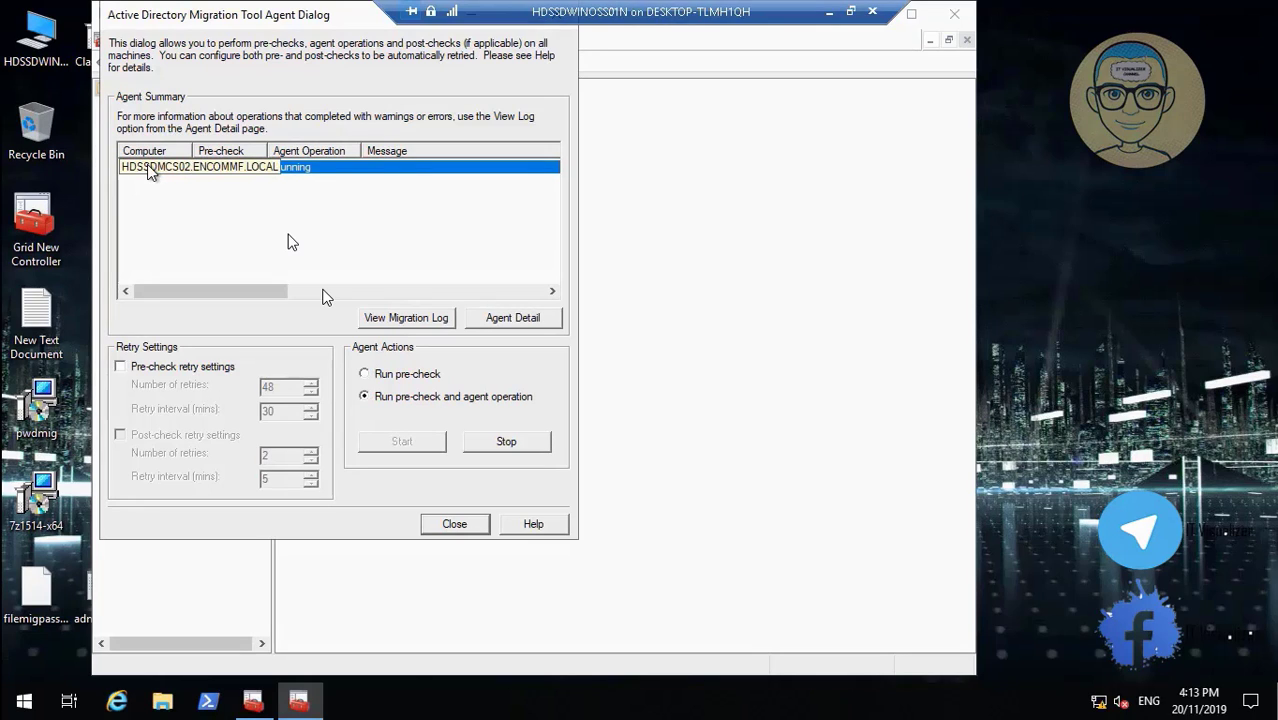
left_click(428, 320)
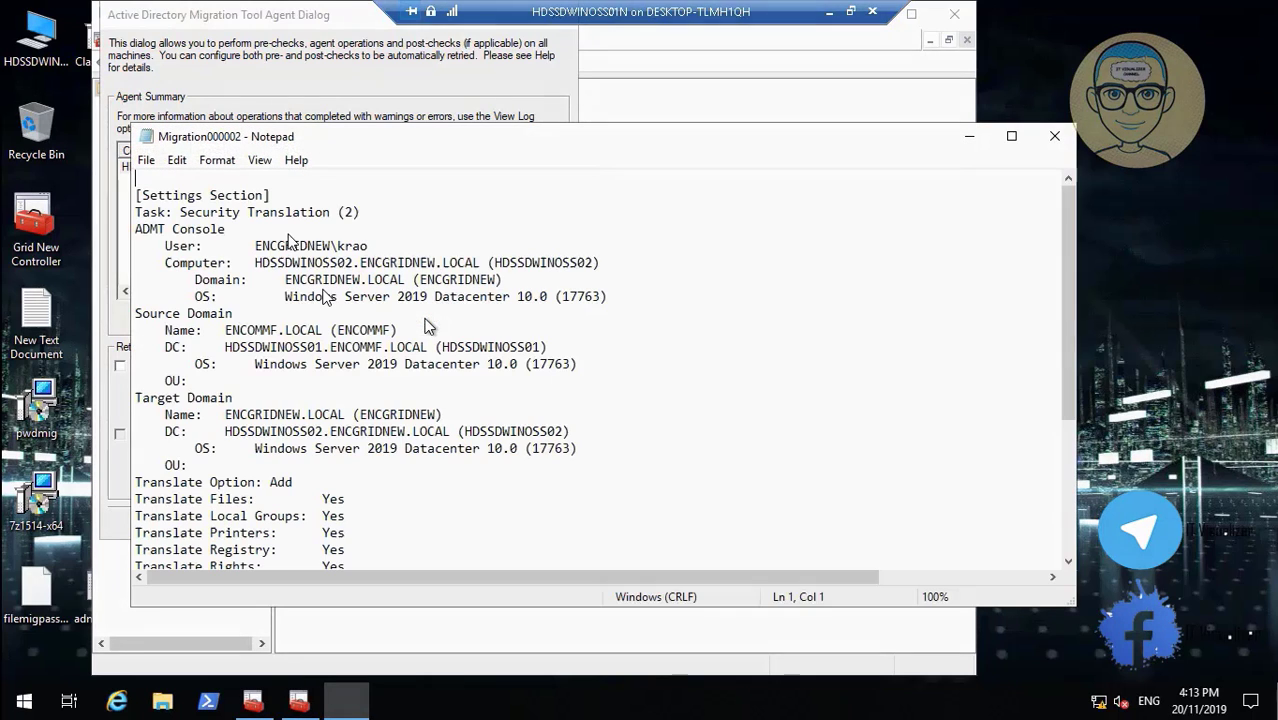
Step: Close the migration log, view HDSSDMCS02's Agent Detail, then check host usage in Task Manager (97% disk, 88% memory)
left_click(1068, 550)
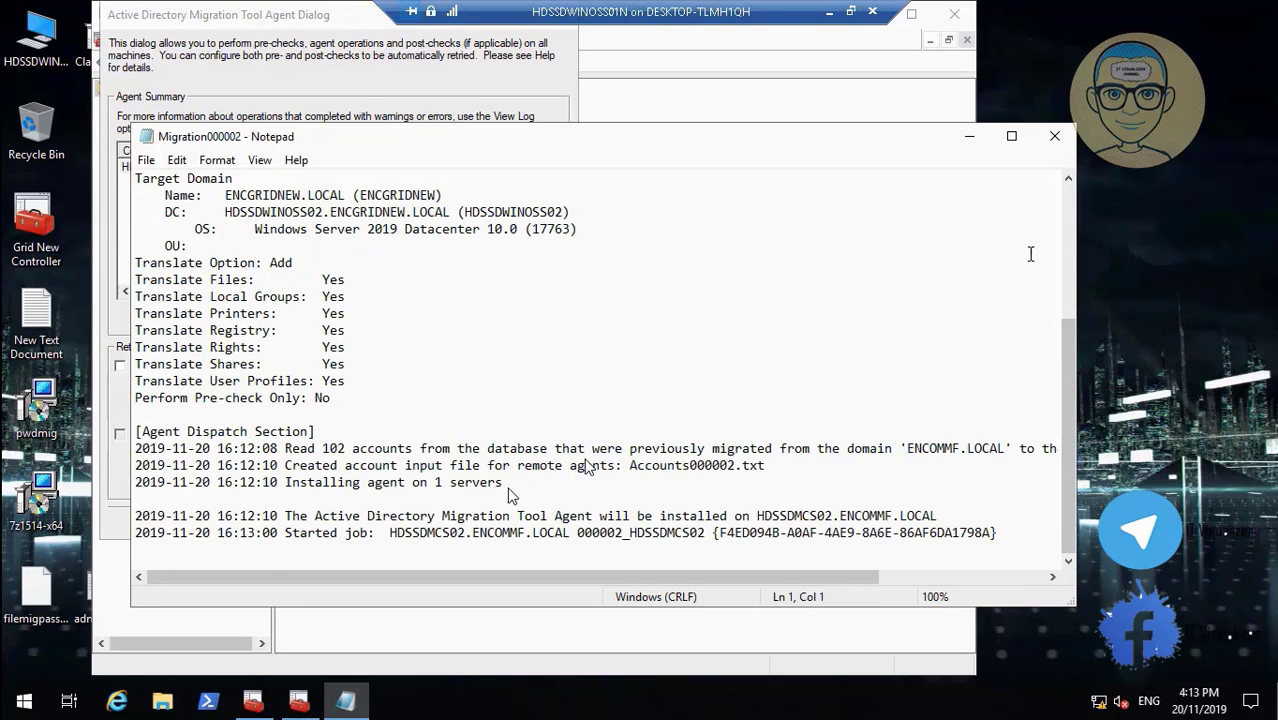
left_click(1055, 137)
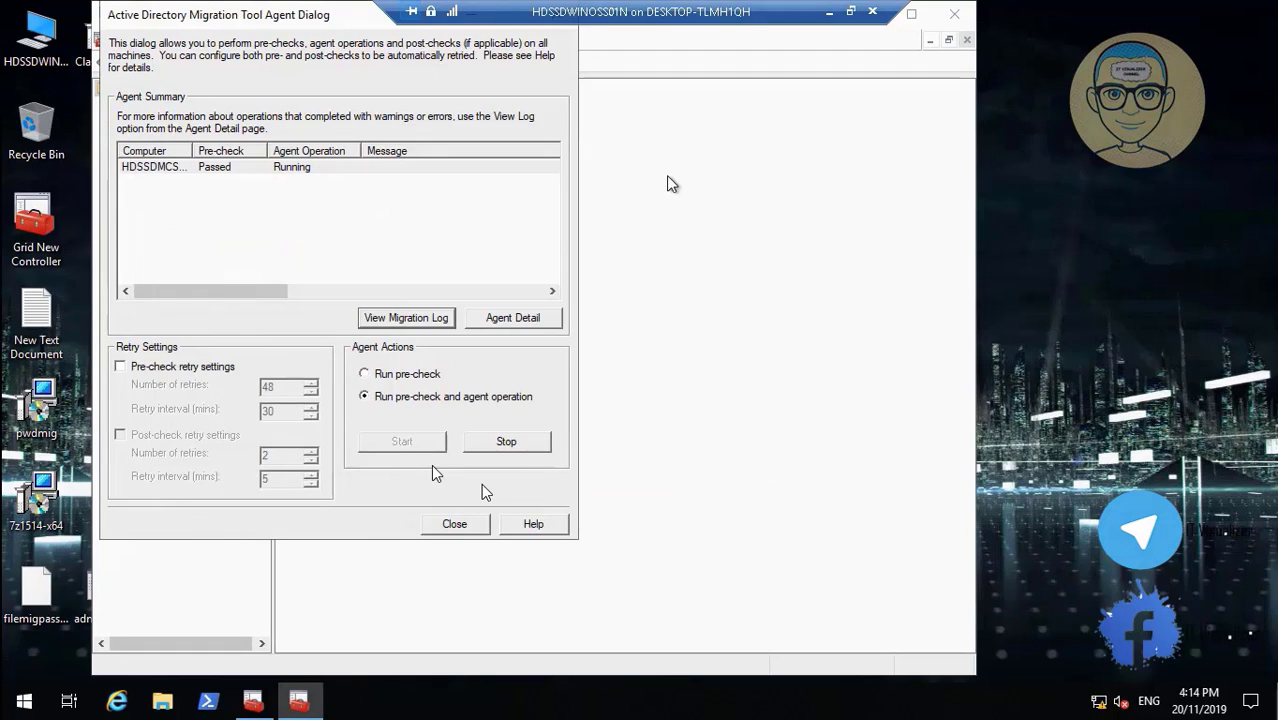
left_click(512, 318)
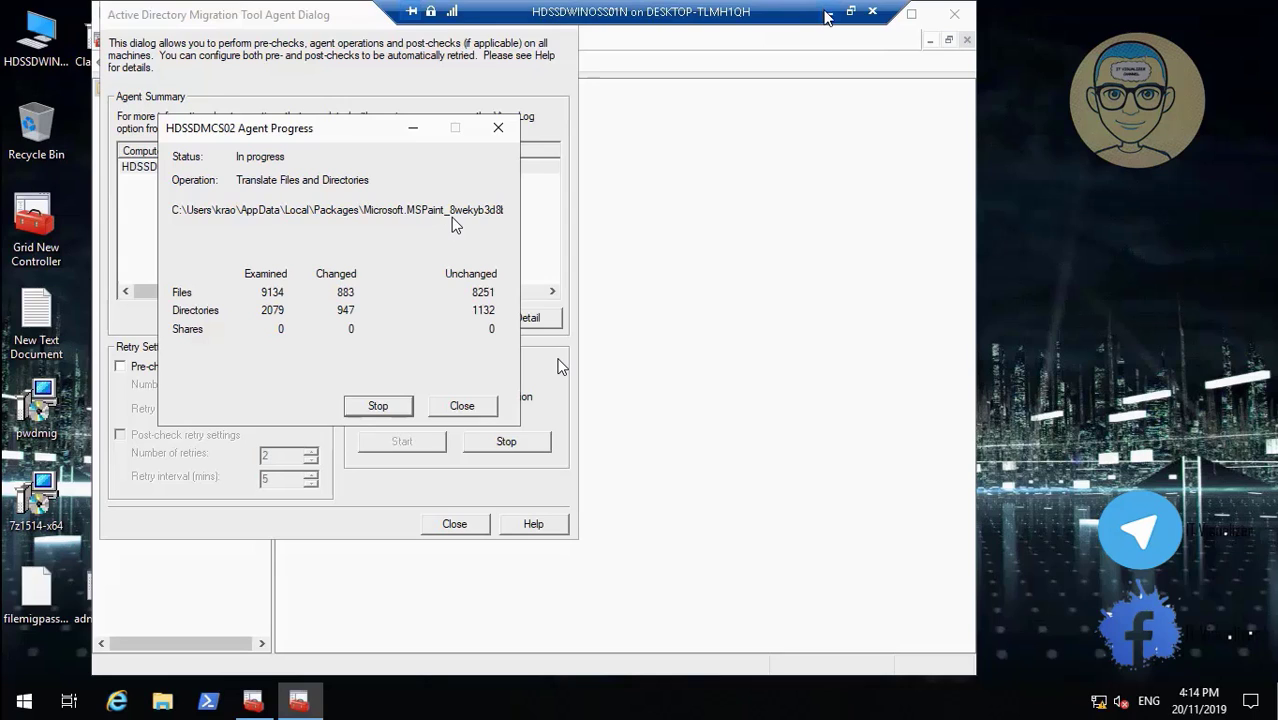
left_click(829, 13)
left_click(575, 703)
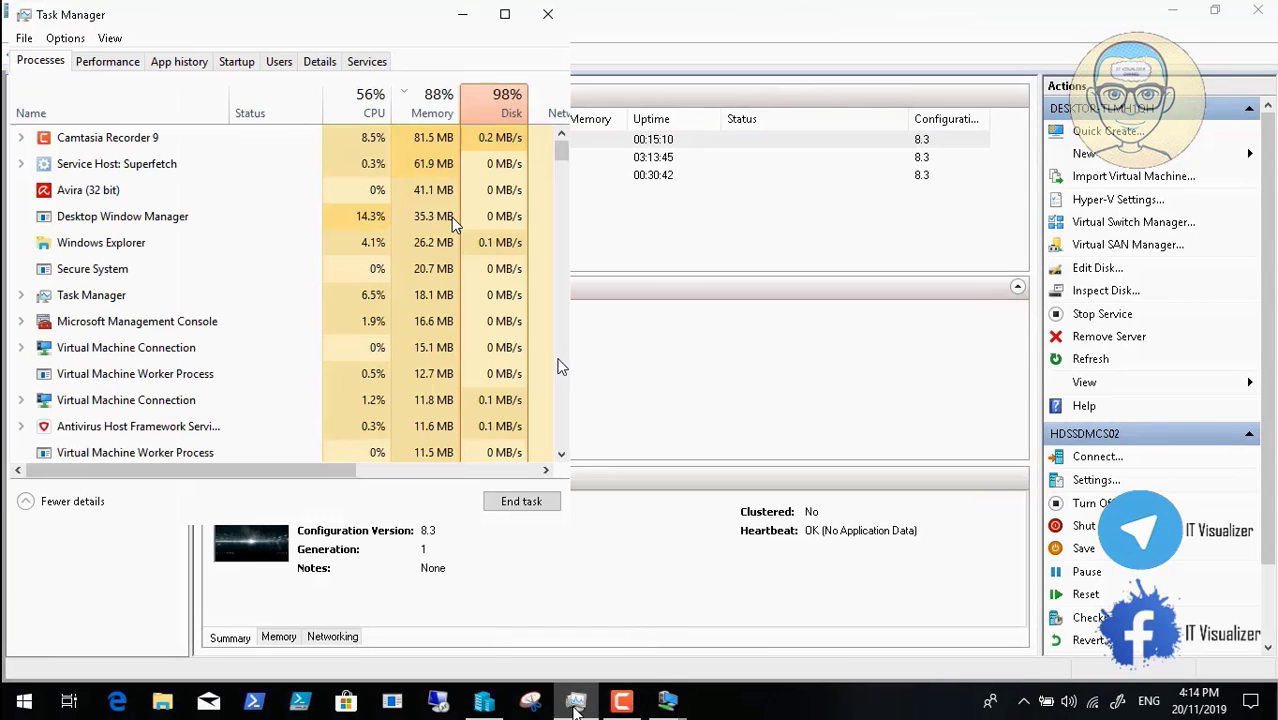
Step: Switch back to the HDSSDWINOSS01N VM and bring up Grid New Controller with six running SQL Server services
left_click(464, 14)
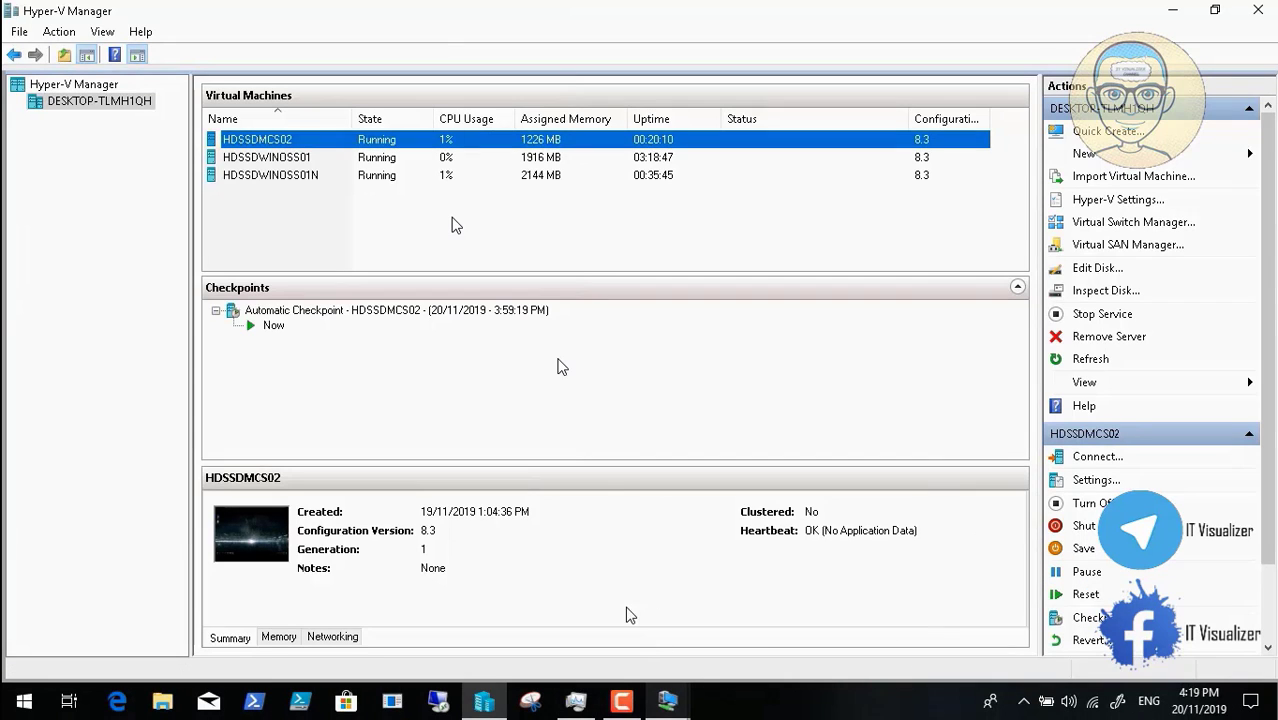
left_click(667, 700)
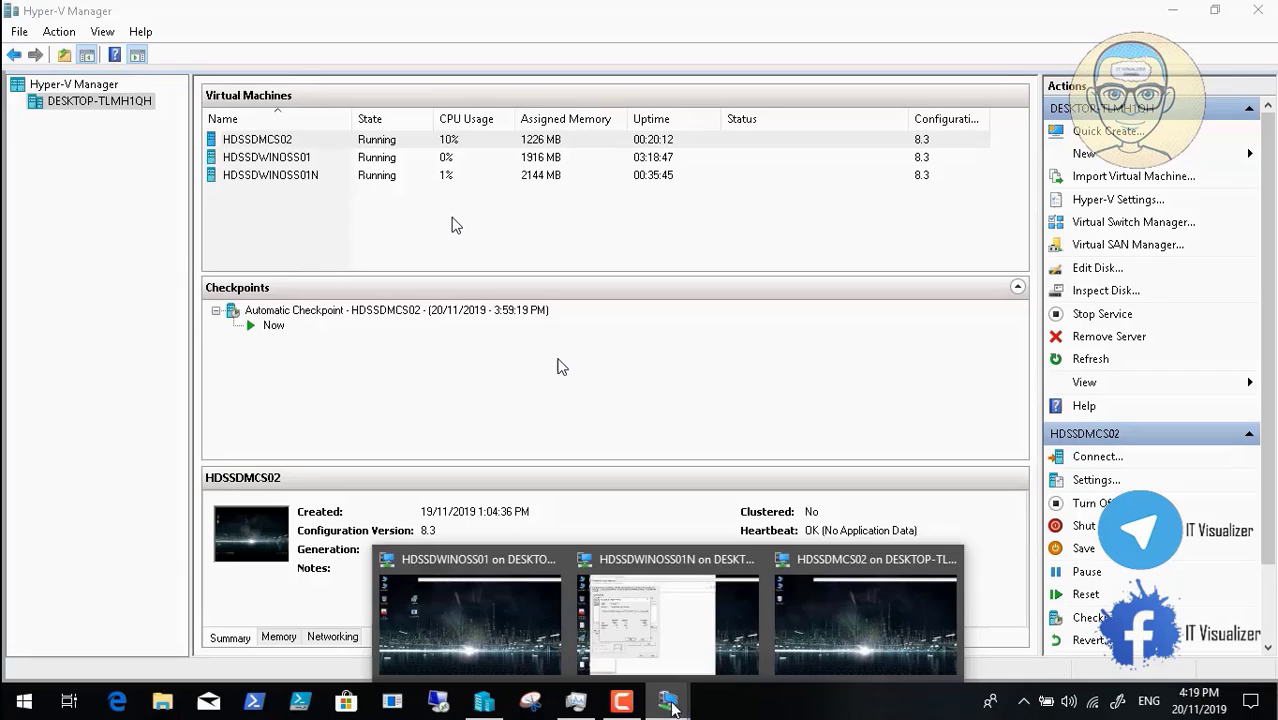
left_click(725, 625)
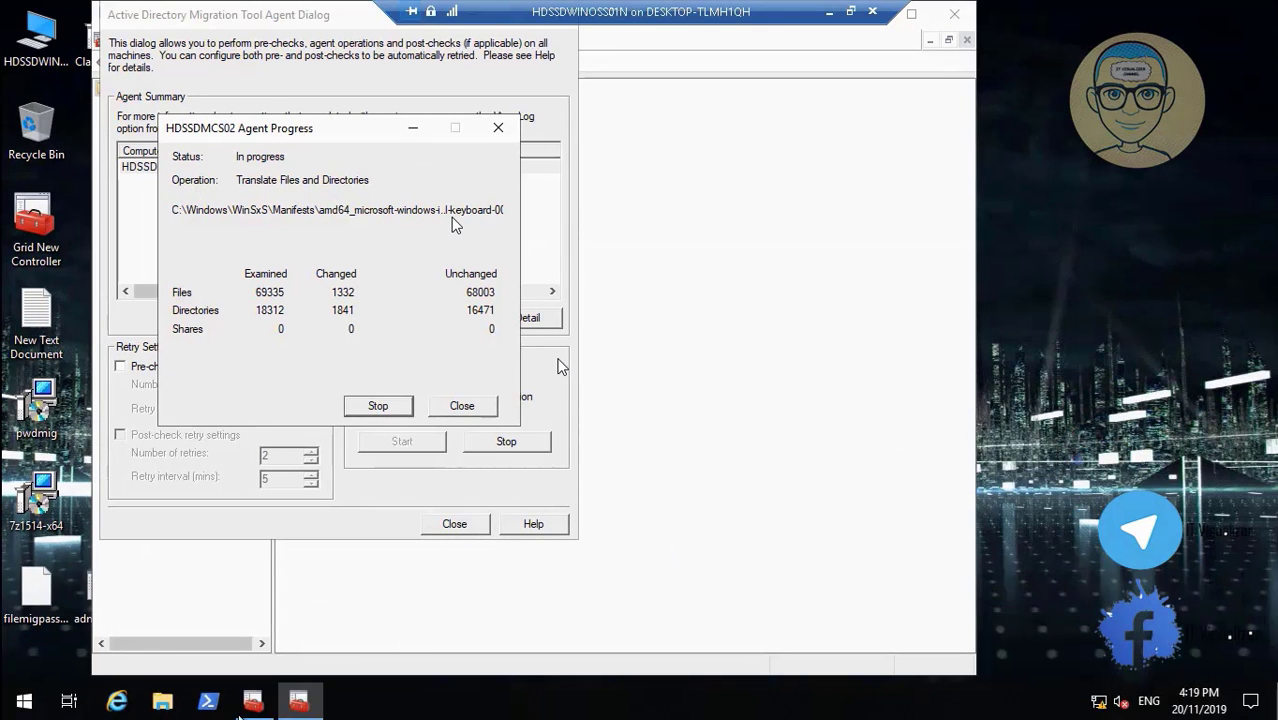
left_click(252, 700)
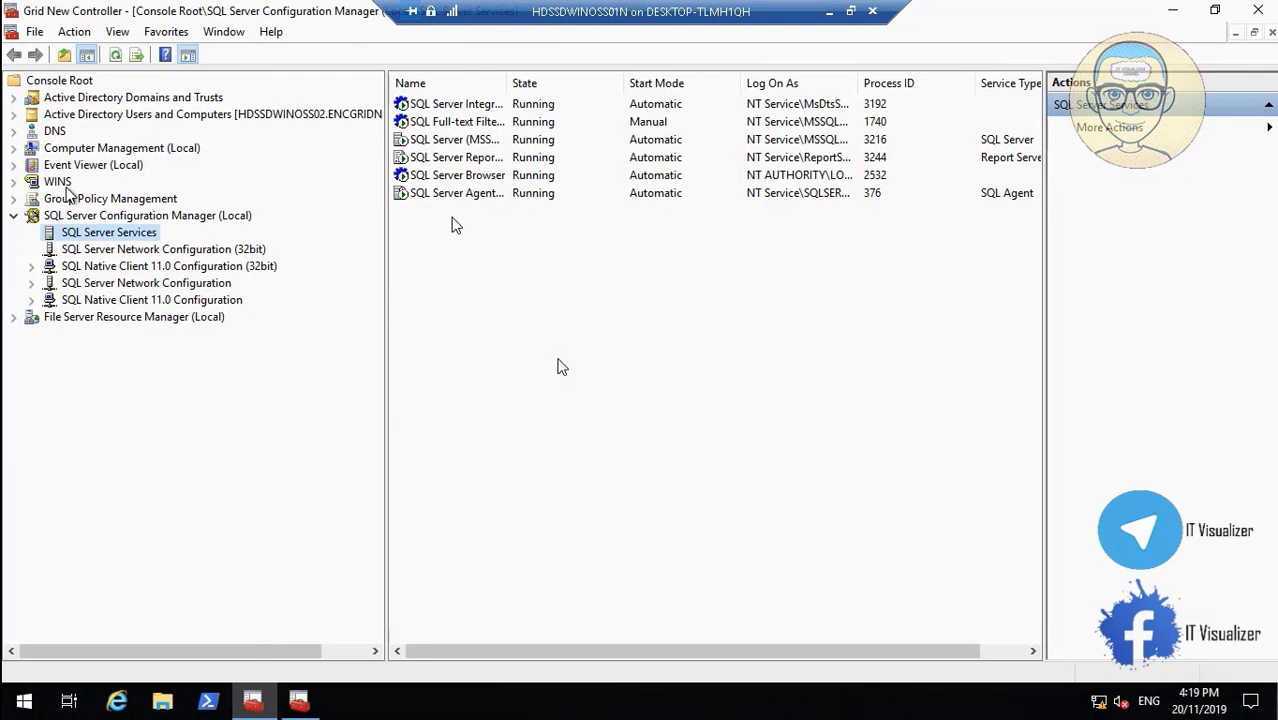
Step: Expand ENCGRIDNEW.LOCAL > GRID and select the HDSSDPS OU to list its computers, including HDSSDMCS02
left_click(14, 114)
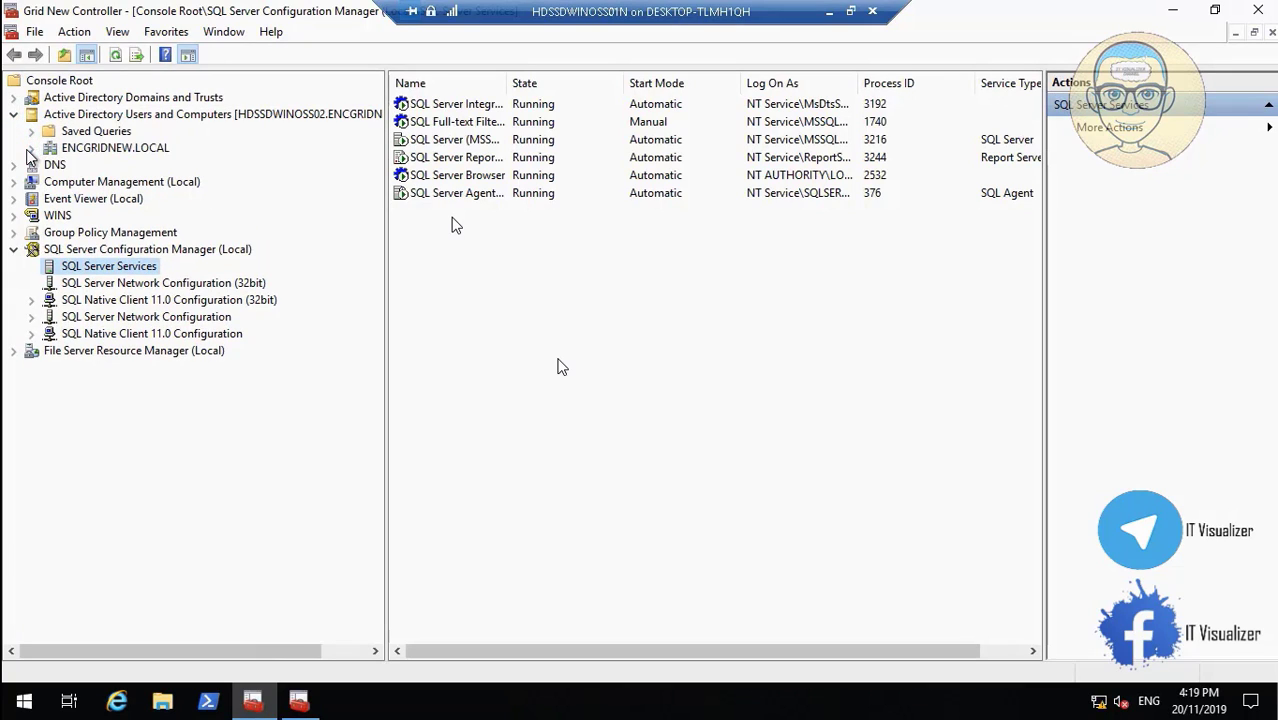
left_click(31, 148)
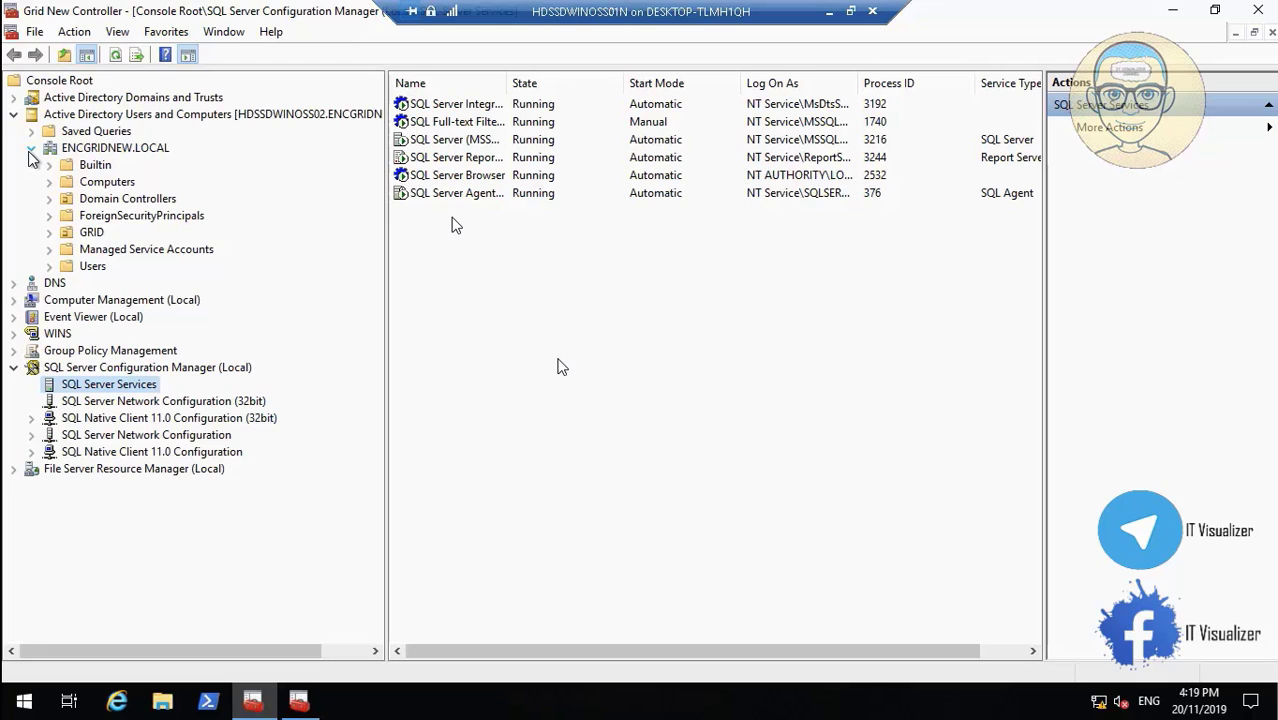
left_click(49, 233)
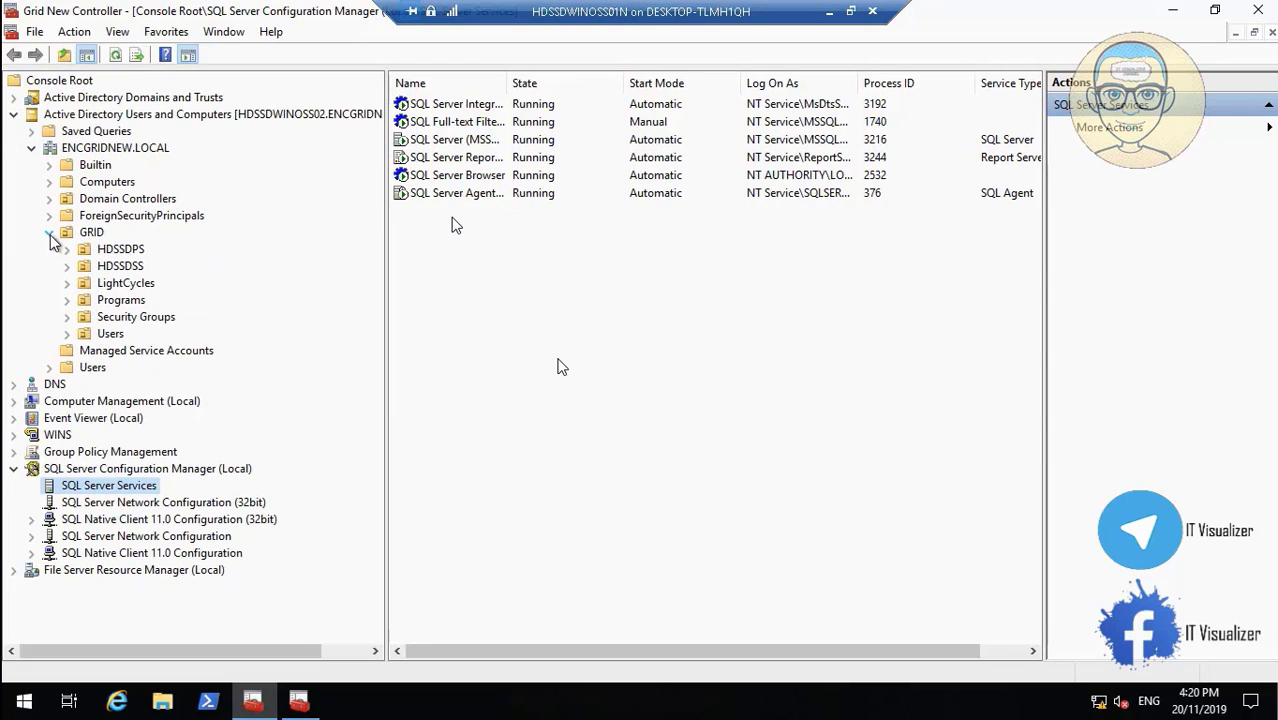
left_click(128, 251)
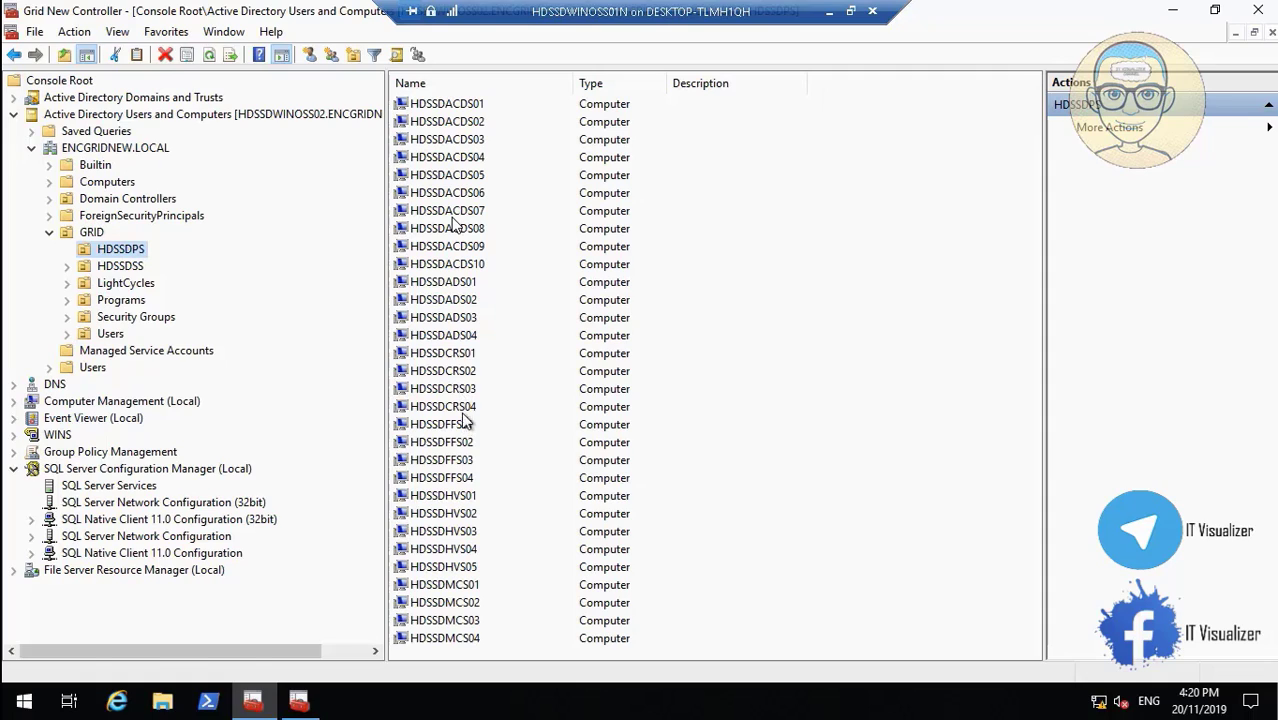
Step: After HDSSDMCS02's security translation finishes with errors, launch the Computer Migration Wizard from the ADMT console
mouse_move(210, 683)
left_click(46, 681)
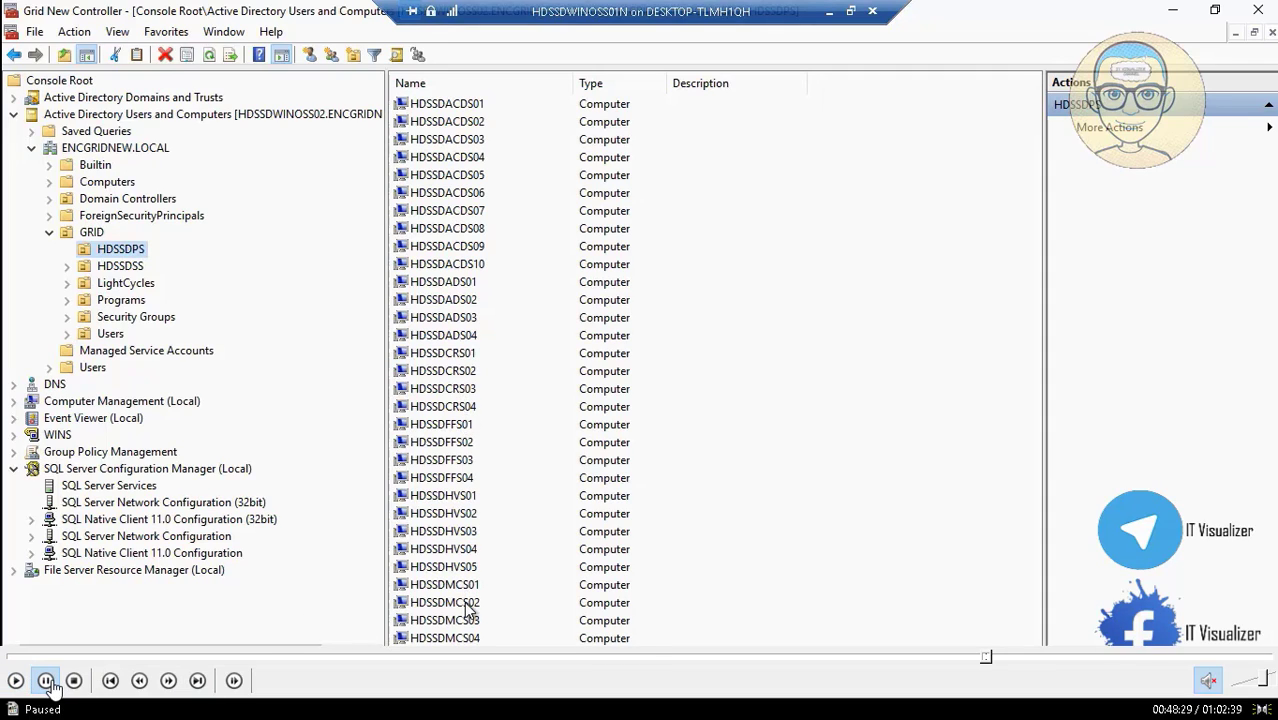
left_click(48, 684)
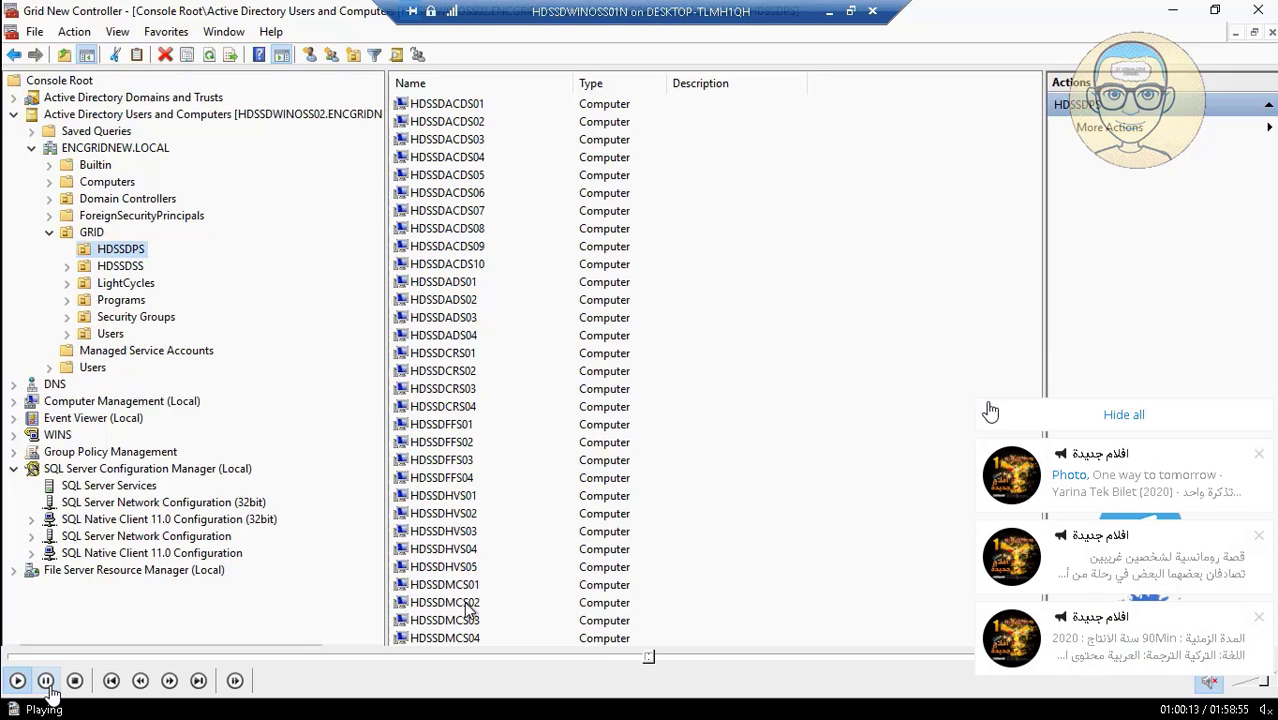
left_click(1104, 414)
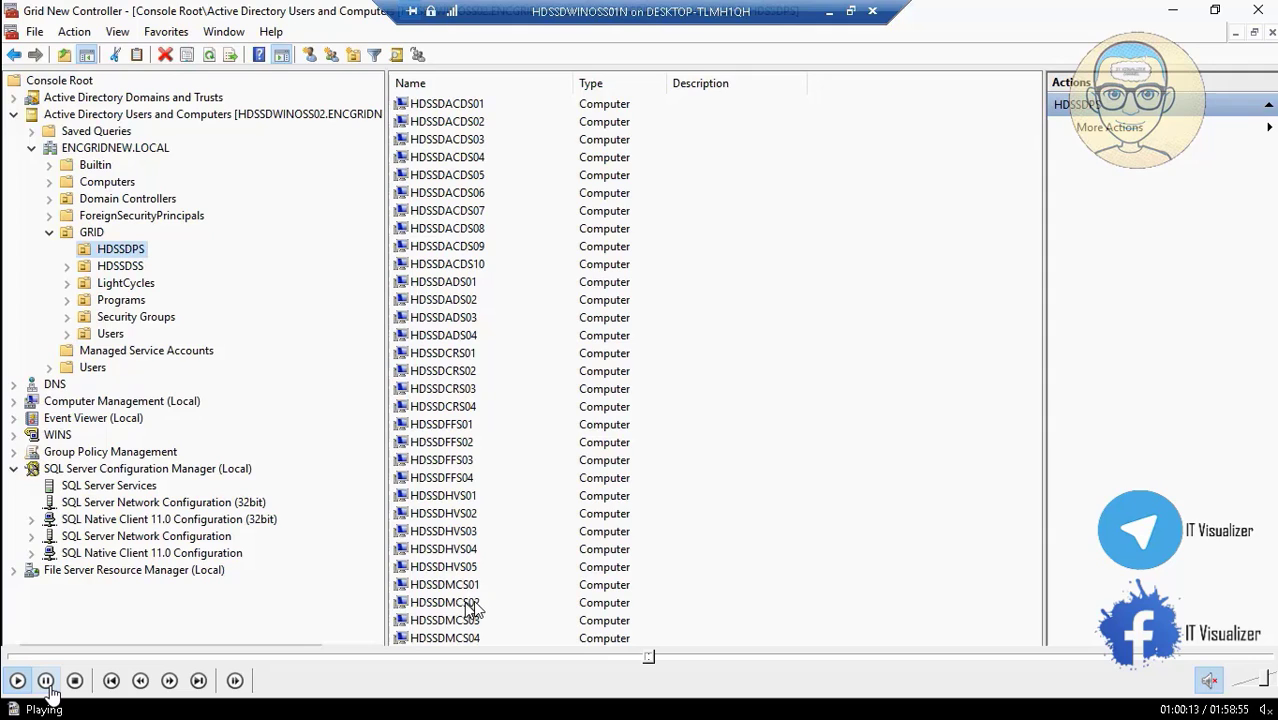
left_click(46, 681)
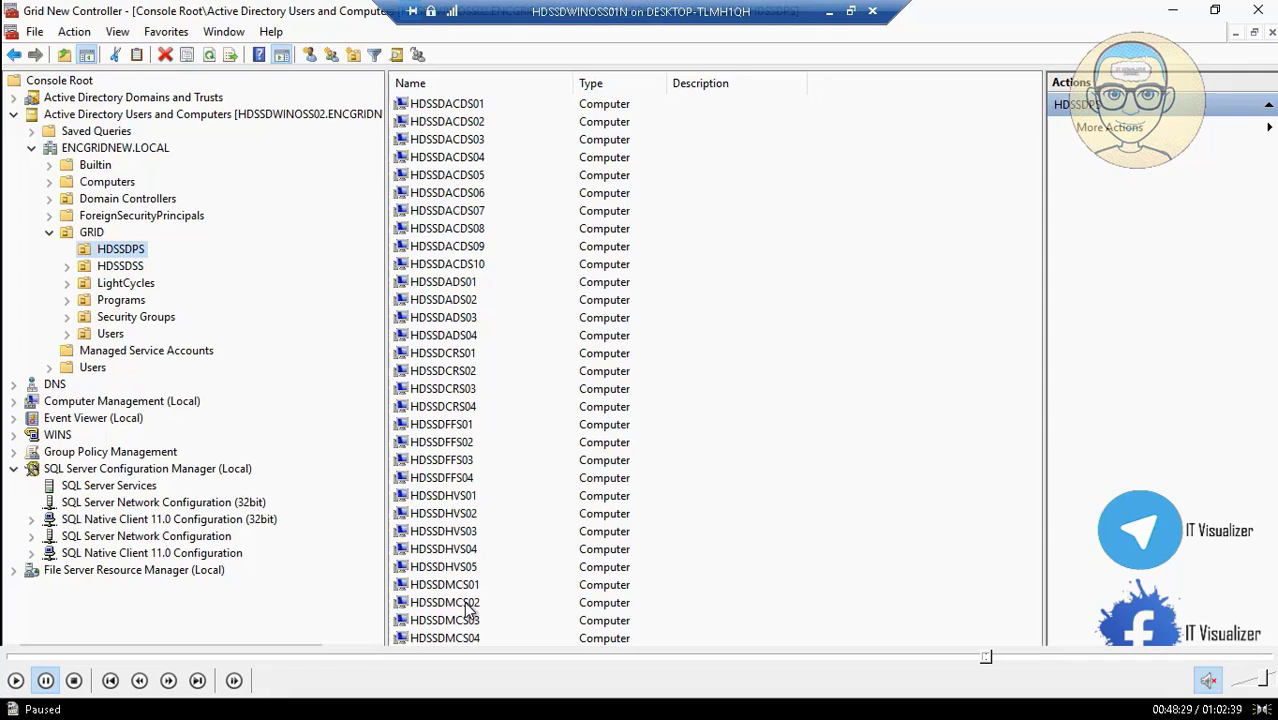
left_click(13, 681)
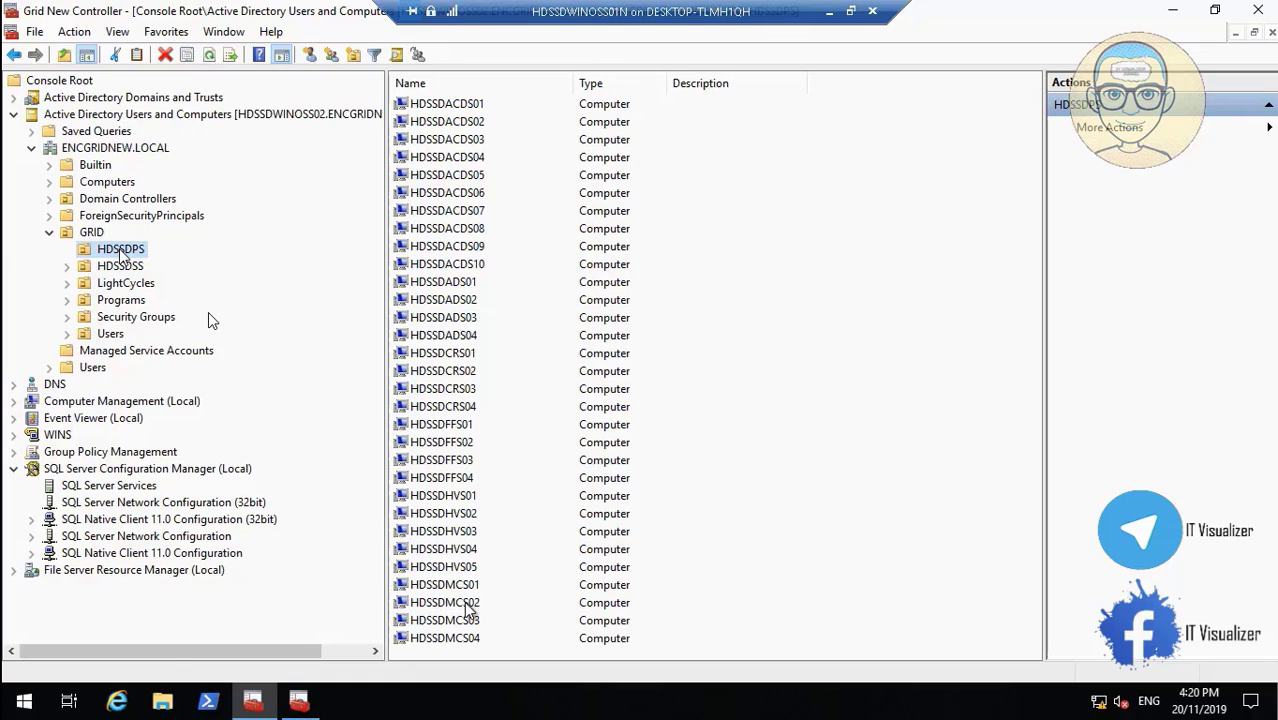
mouse_move(1062, 690)
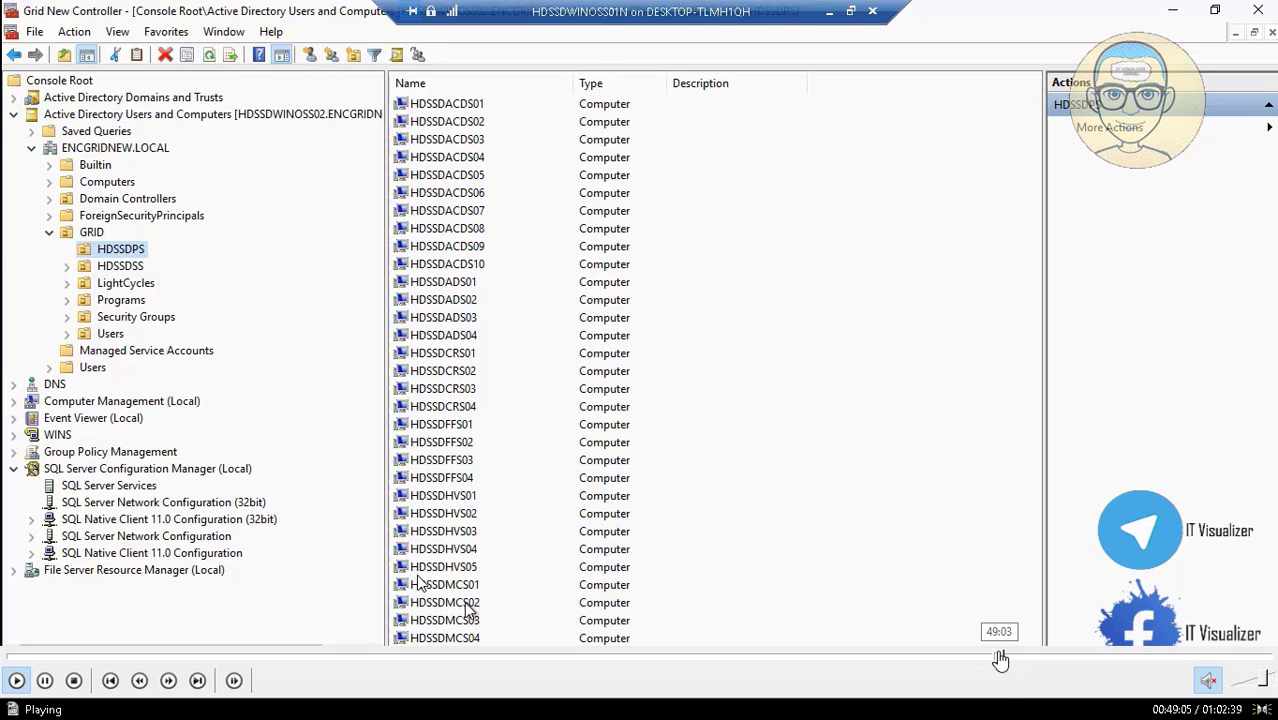
left_click(1006, 660)
left_click(1010, 660)
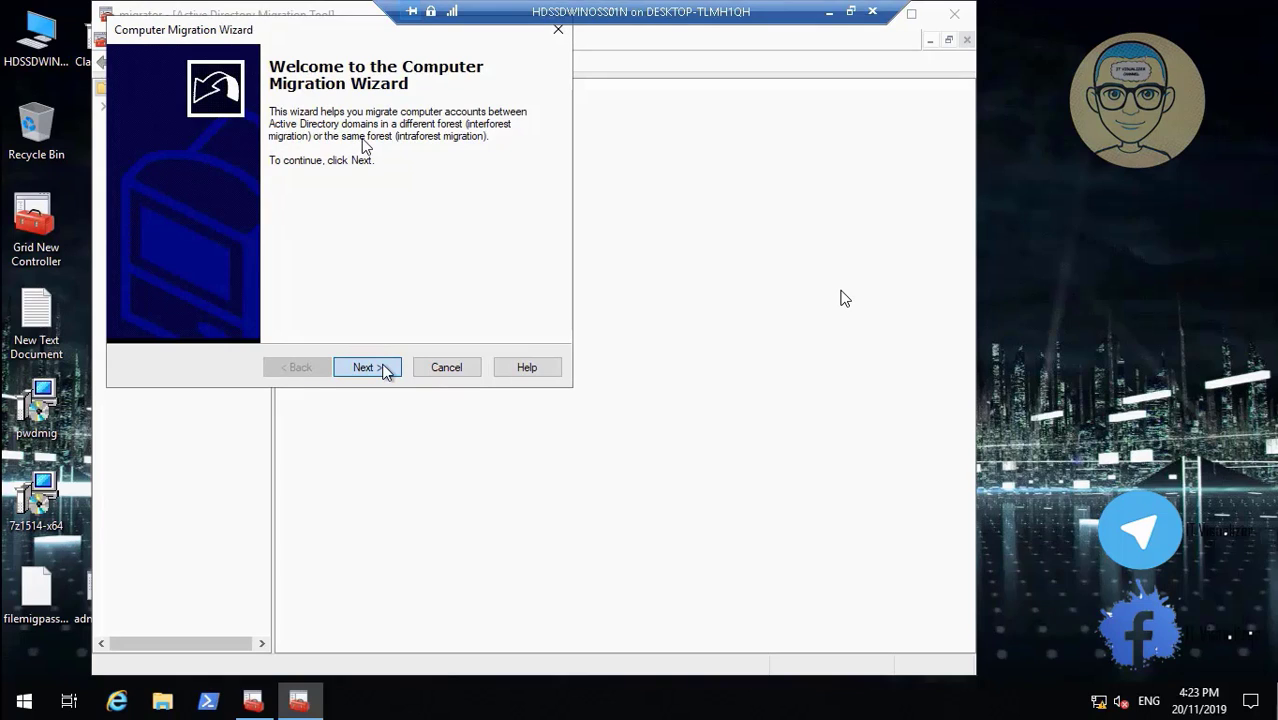
Step: Accept the source and target domains and add HDSSDMCS02 as the computer to migrate
left_click(385, 370)
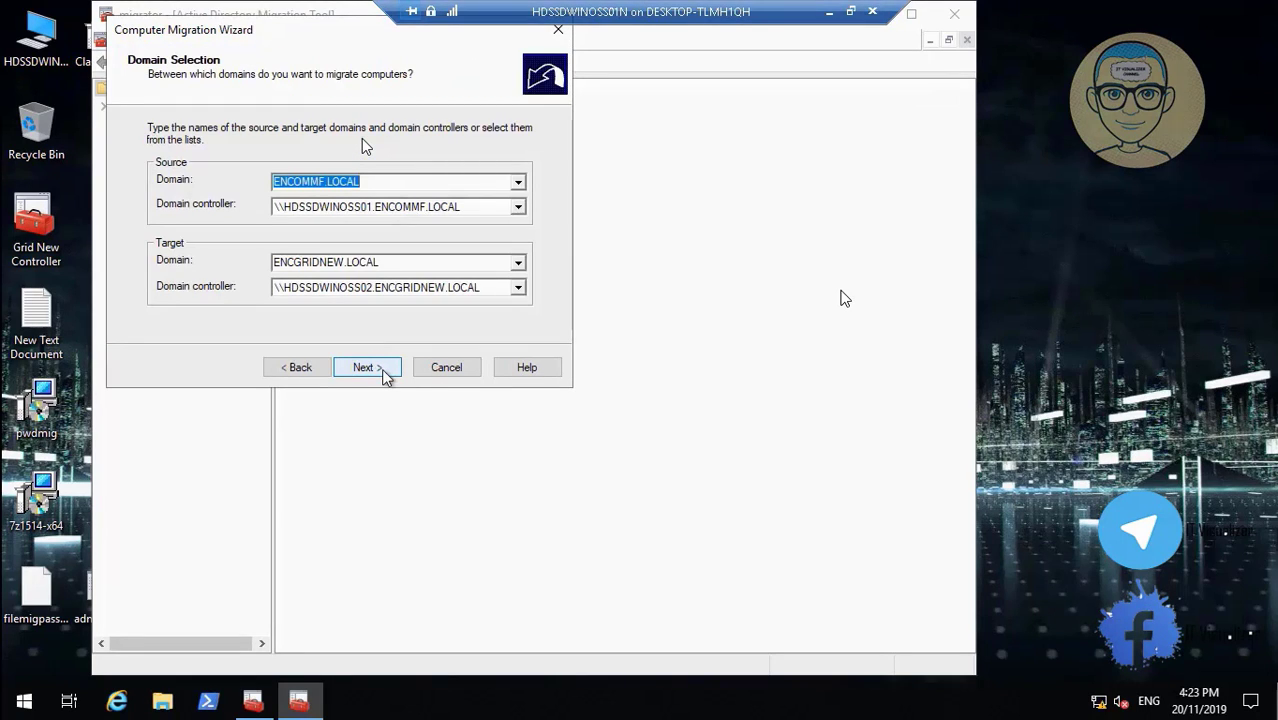
left_click(384, 370)
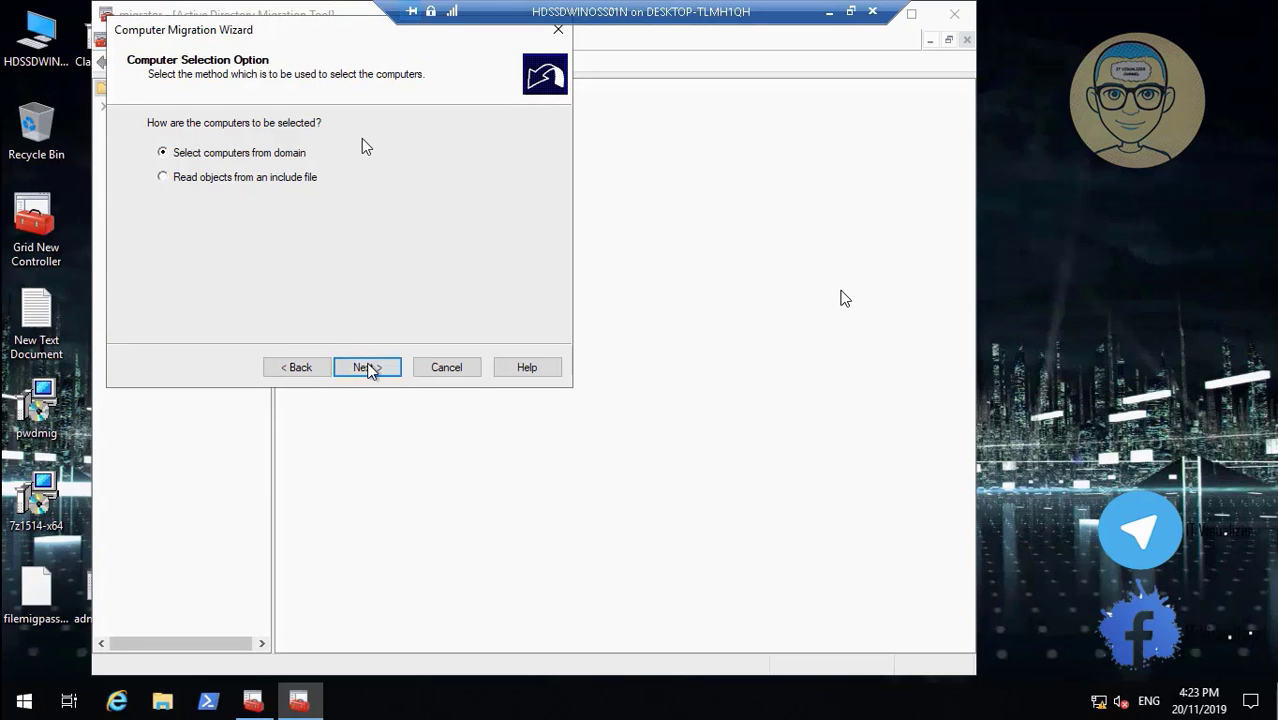
left_click(368, 368)
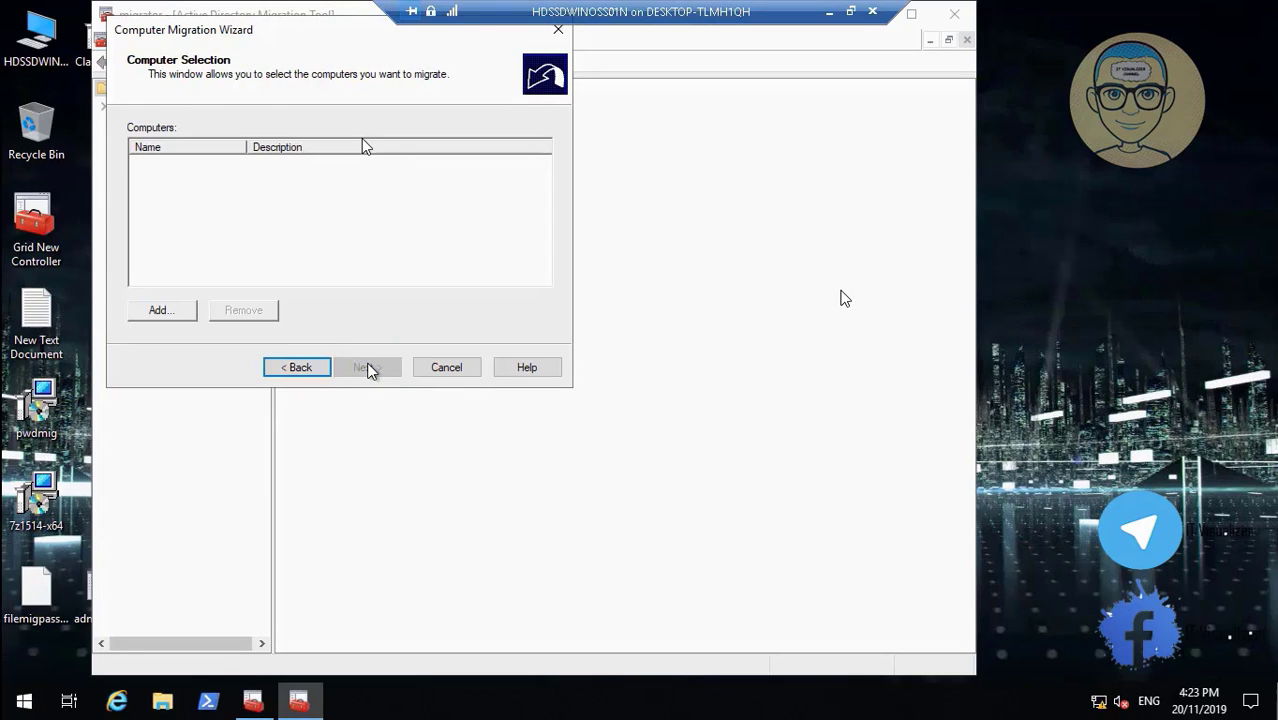
left_click(181, 311)
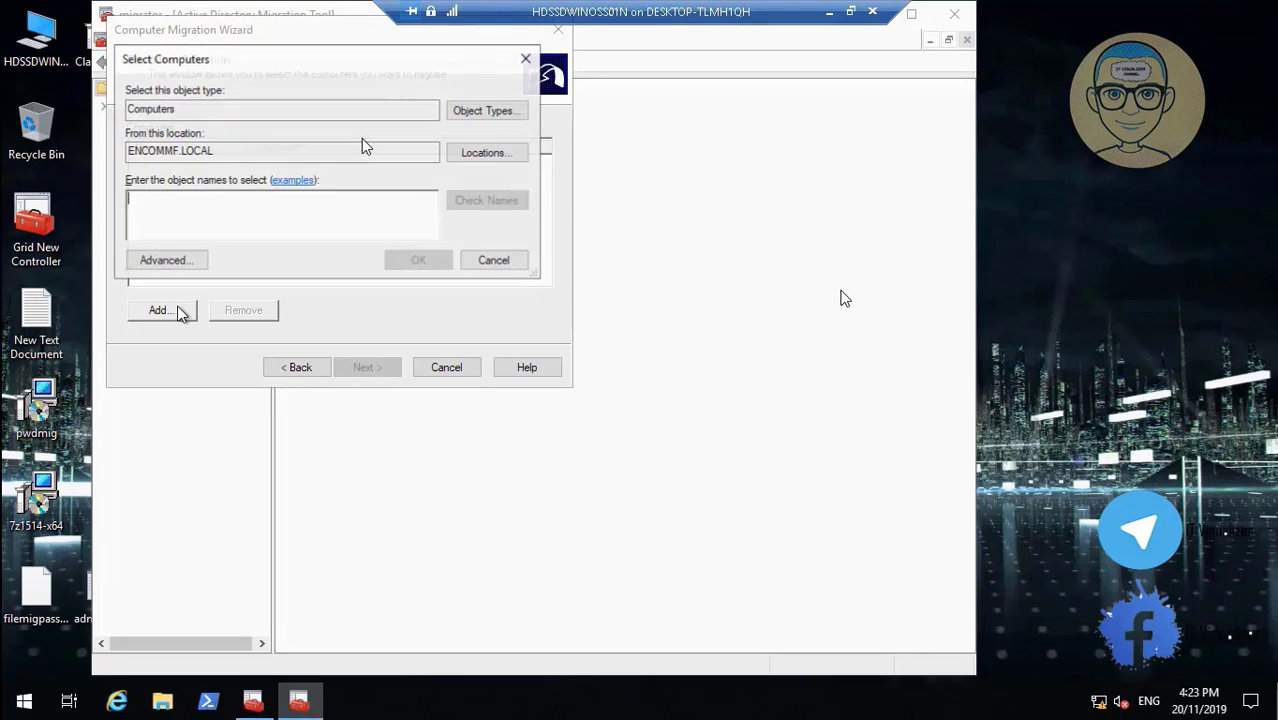
type("HDSS")
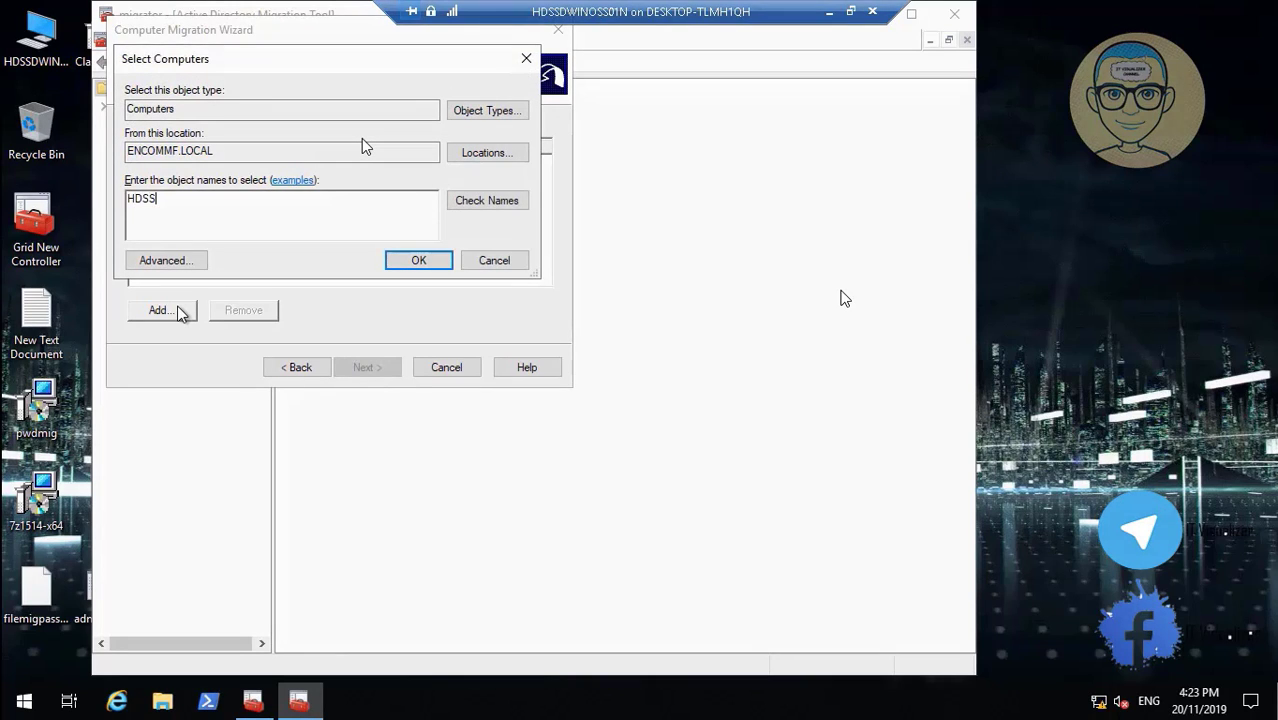
type("DMCS02")
left_click(490, 205)
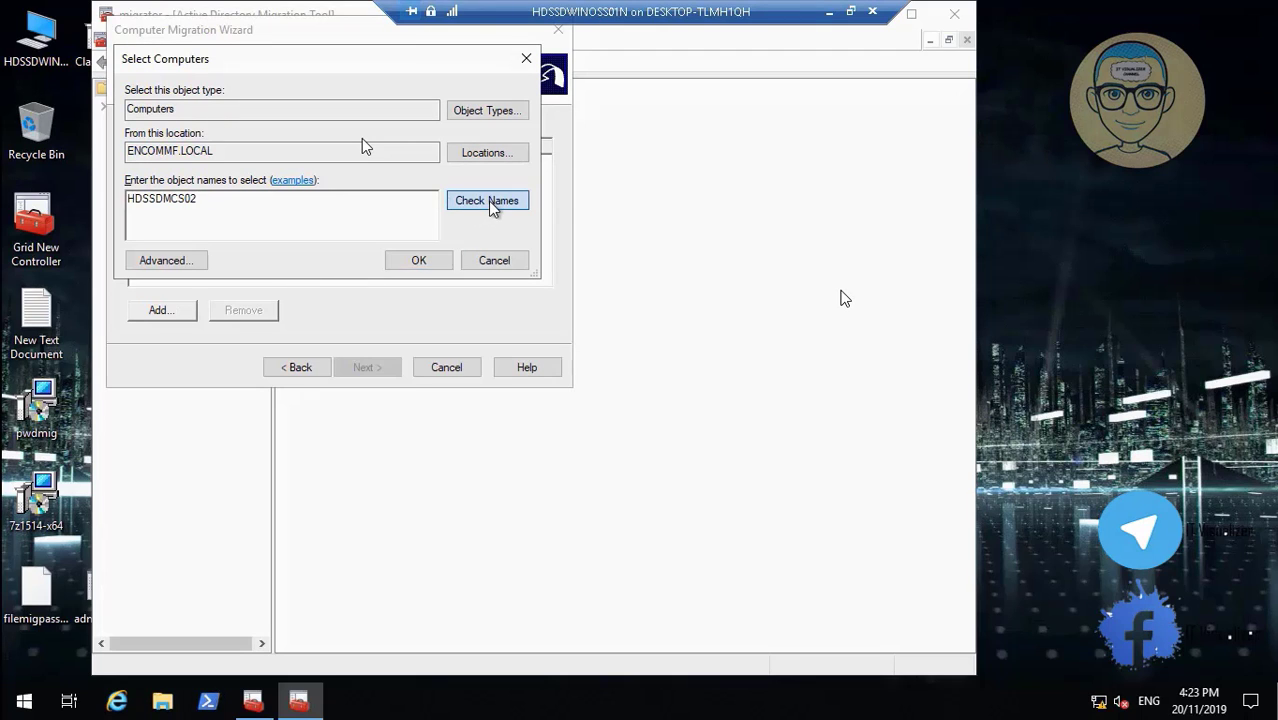
left_click(430, 262)
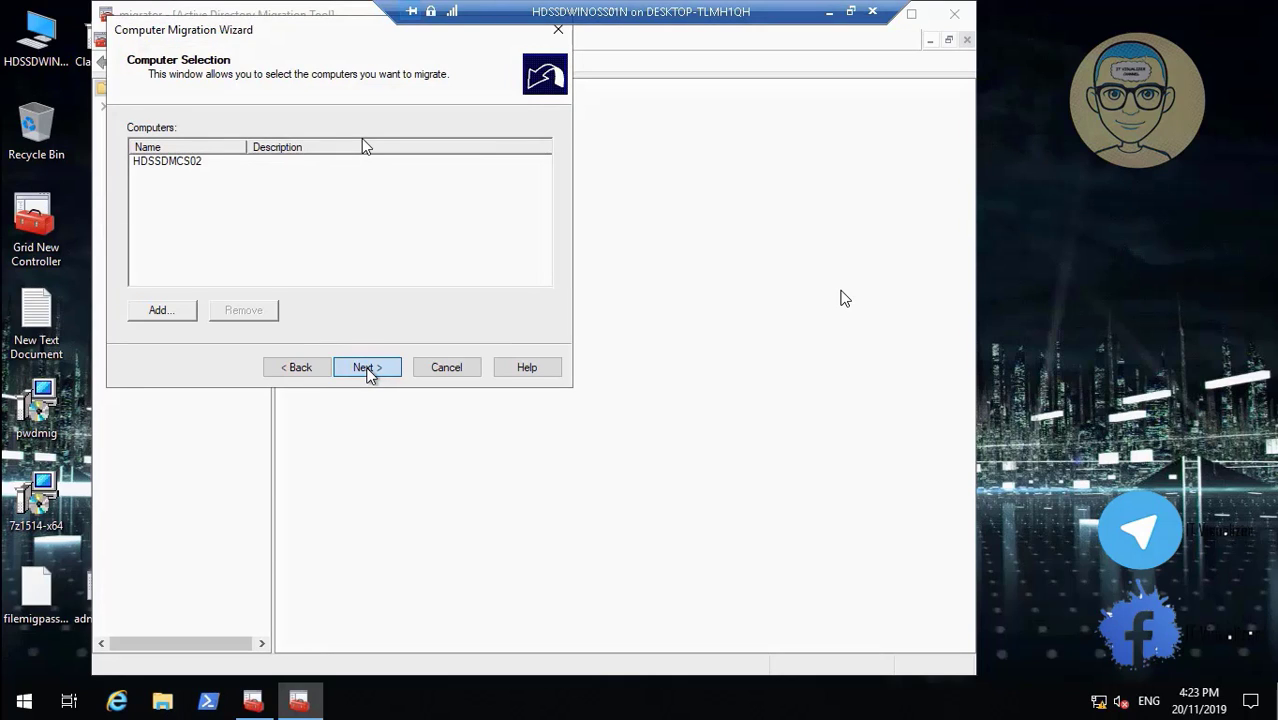
Step: Set the target OU to GRID\HDSSDPS and continue to the object translation choices
left_click(367, 369)
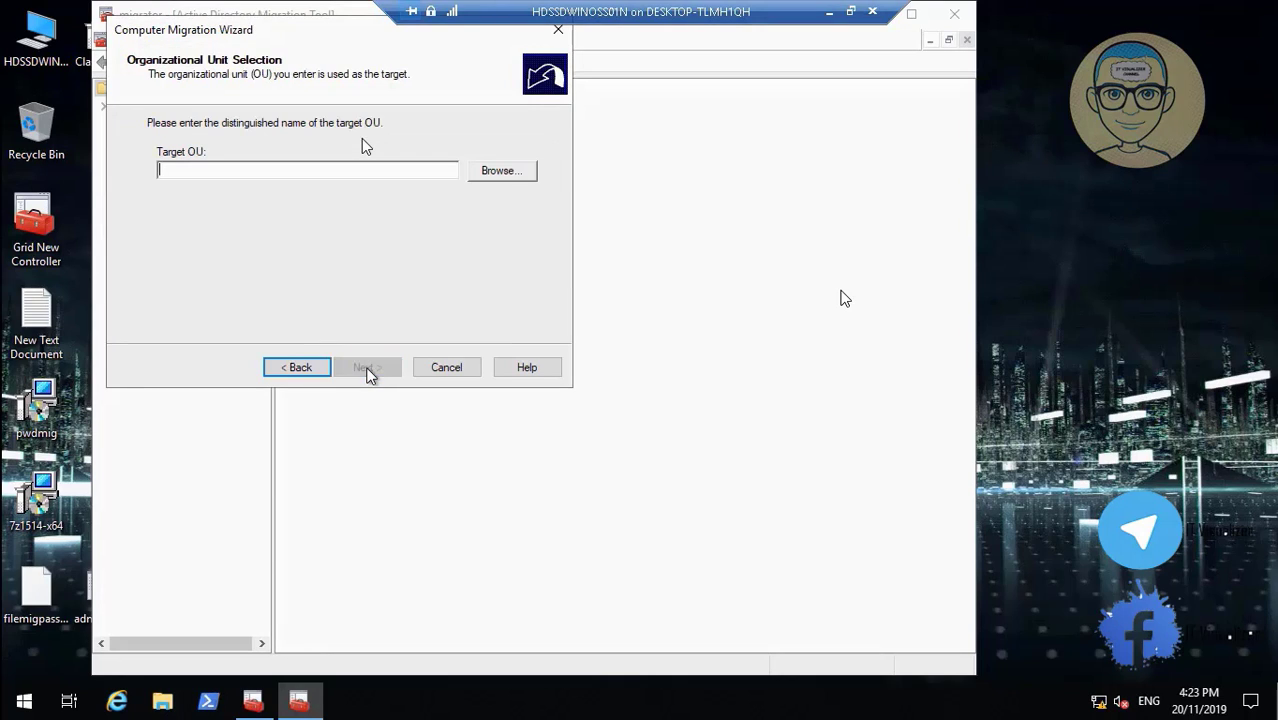
left_click(508, 174)
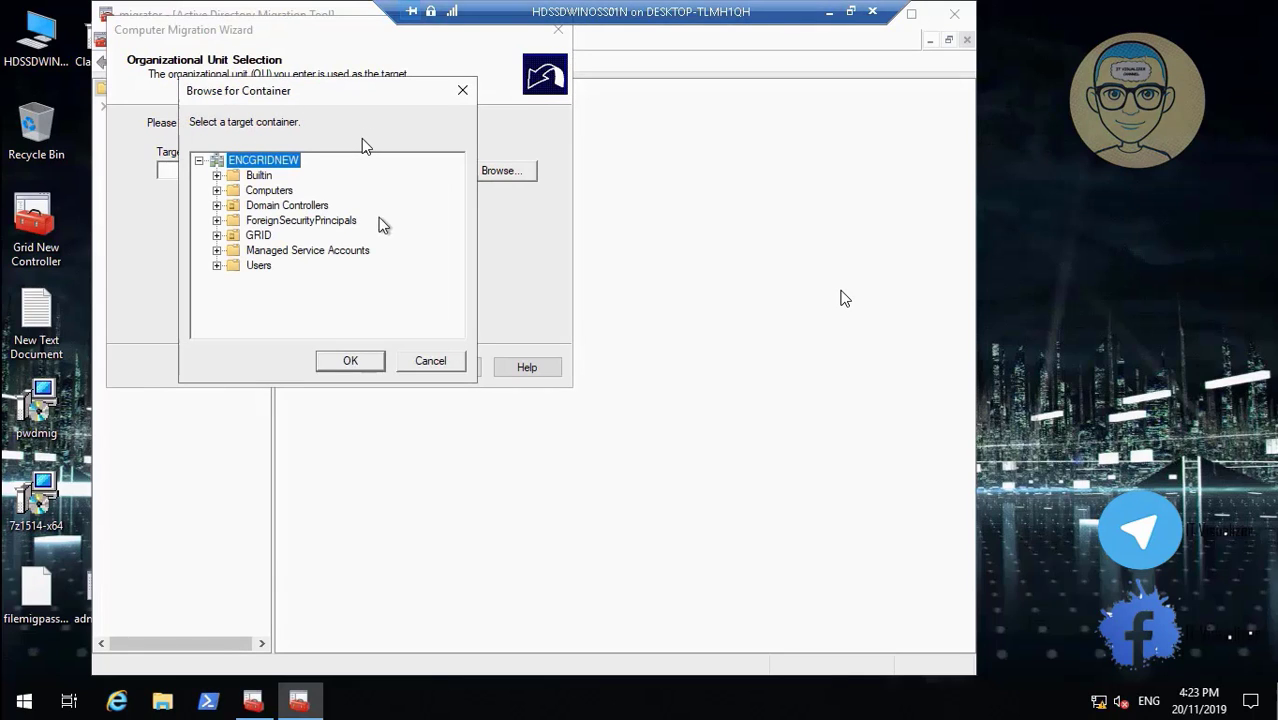
left_click(217, 235)
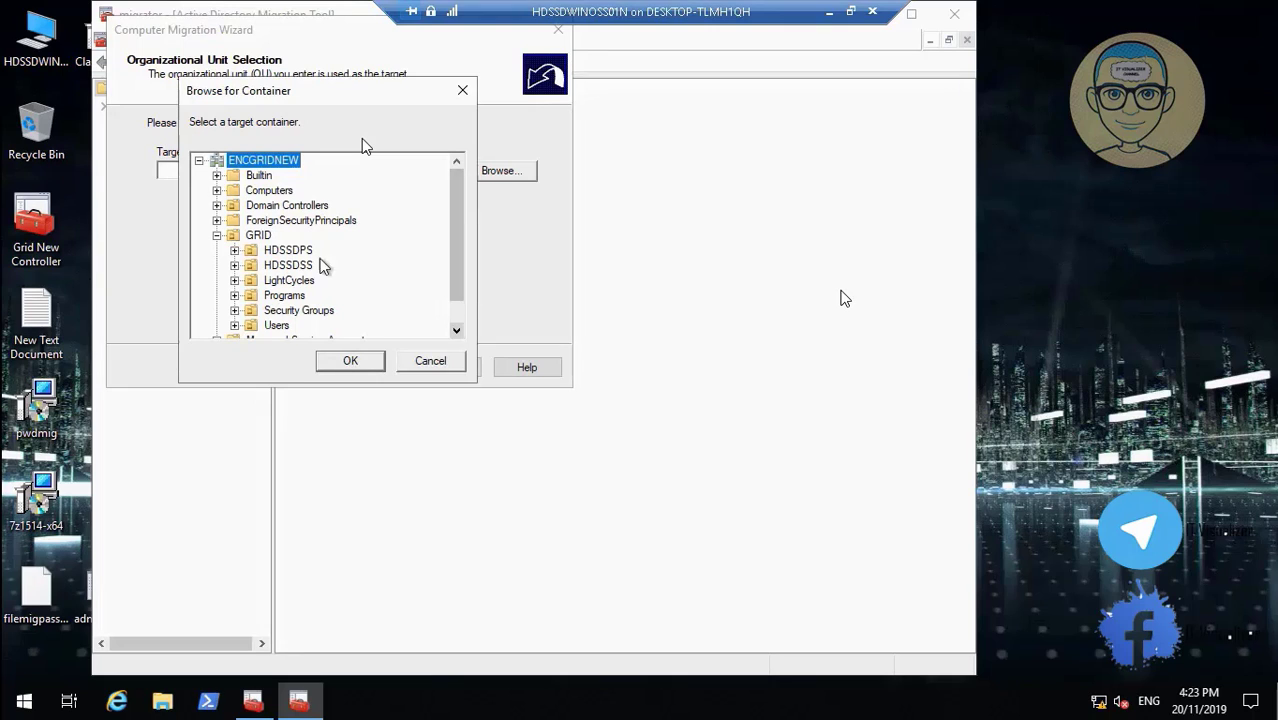
left_click(292, 252)
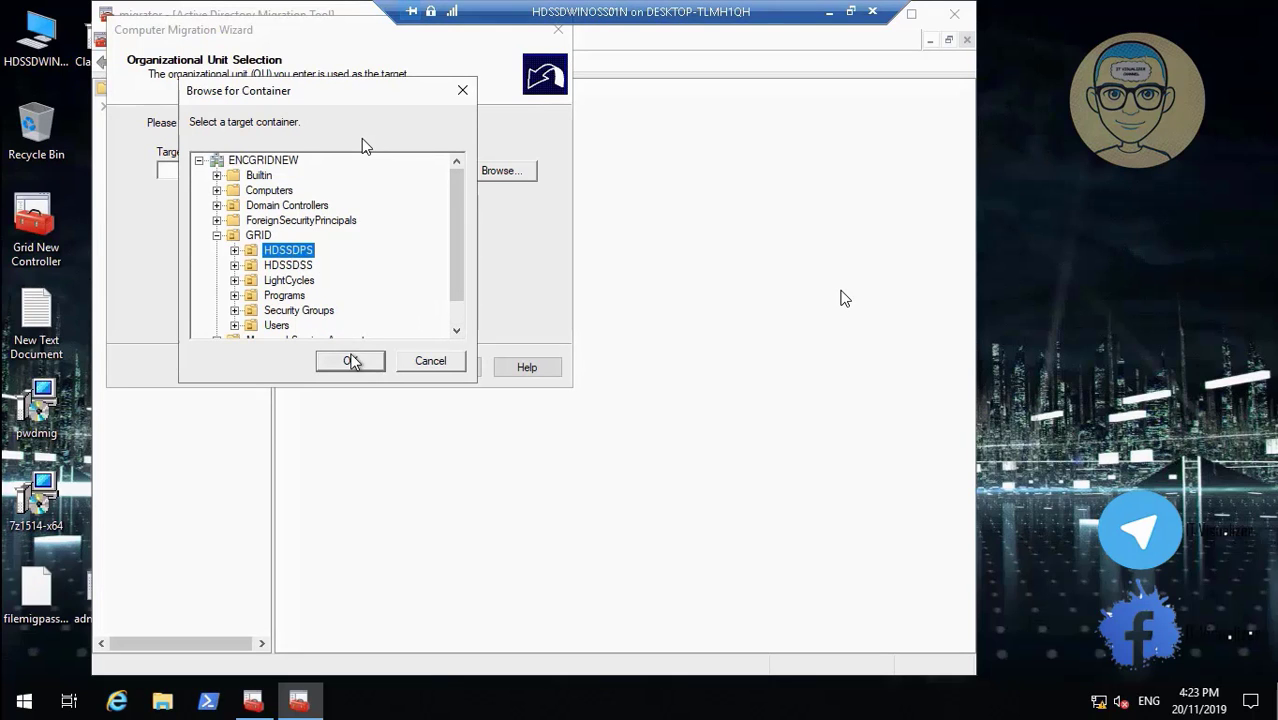
left_click(352, 362)
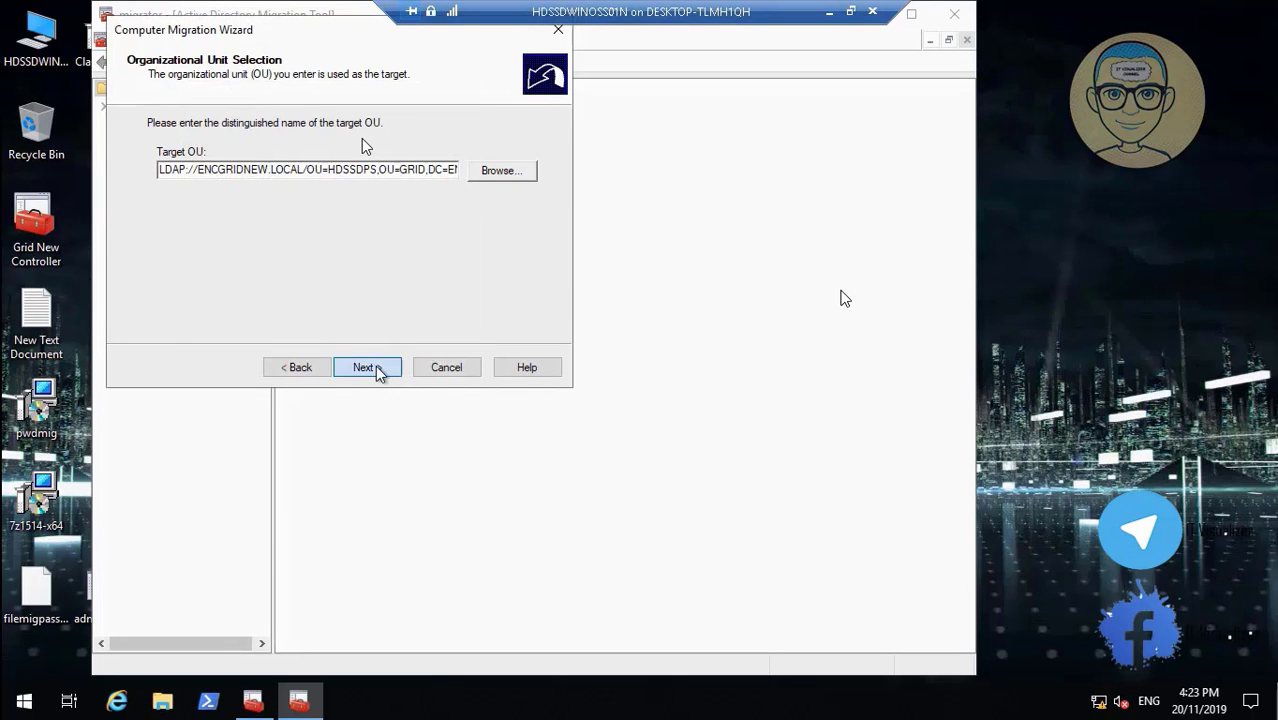
left_click(366, 367)
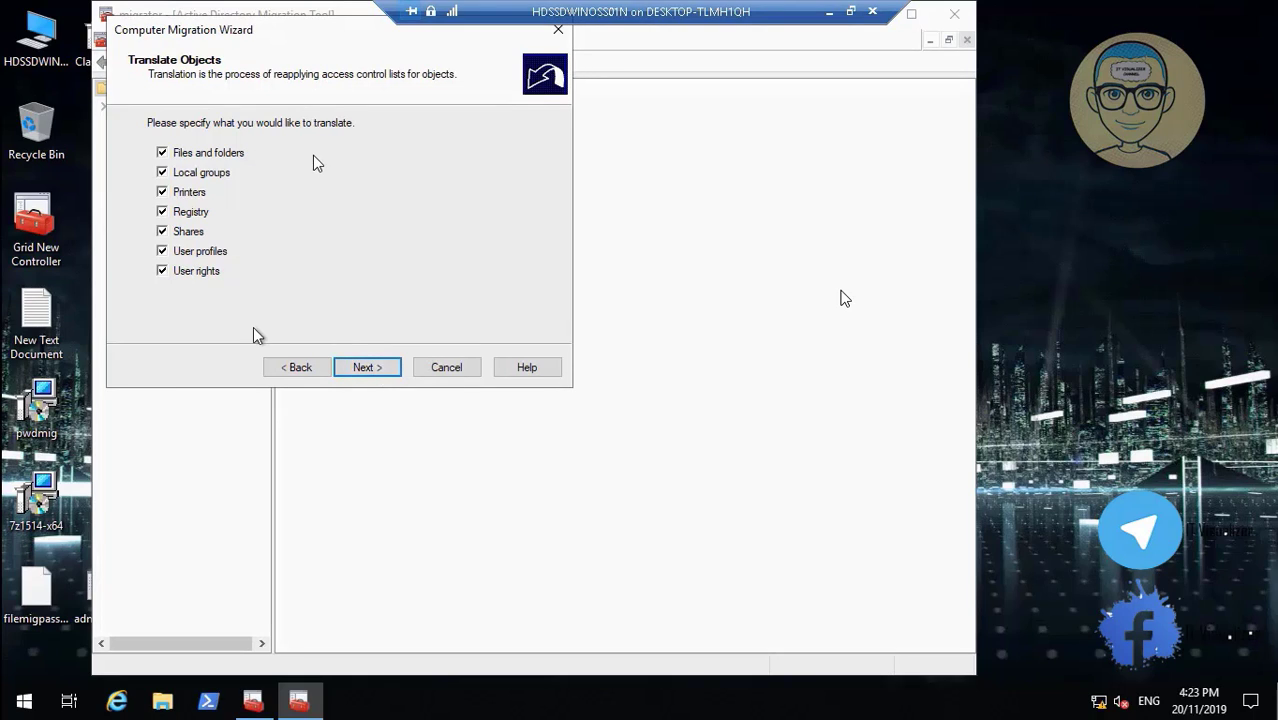
Step: Keep the default translation, Add security, restart delay, exclusion and conflict settings, then run the migration
left_click(363, 369)
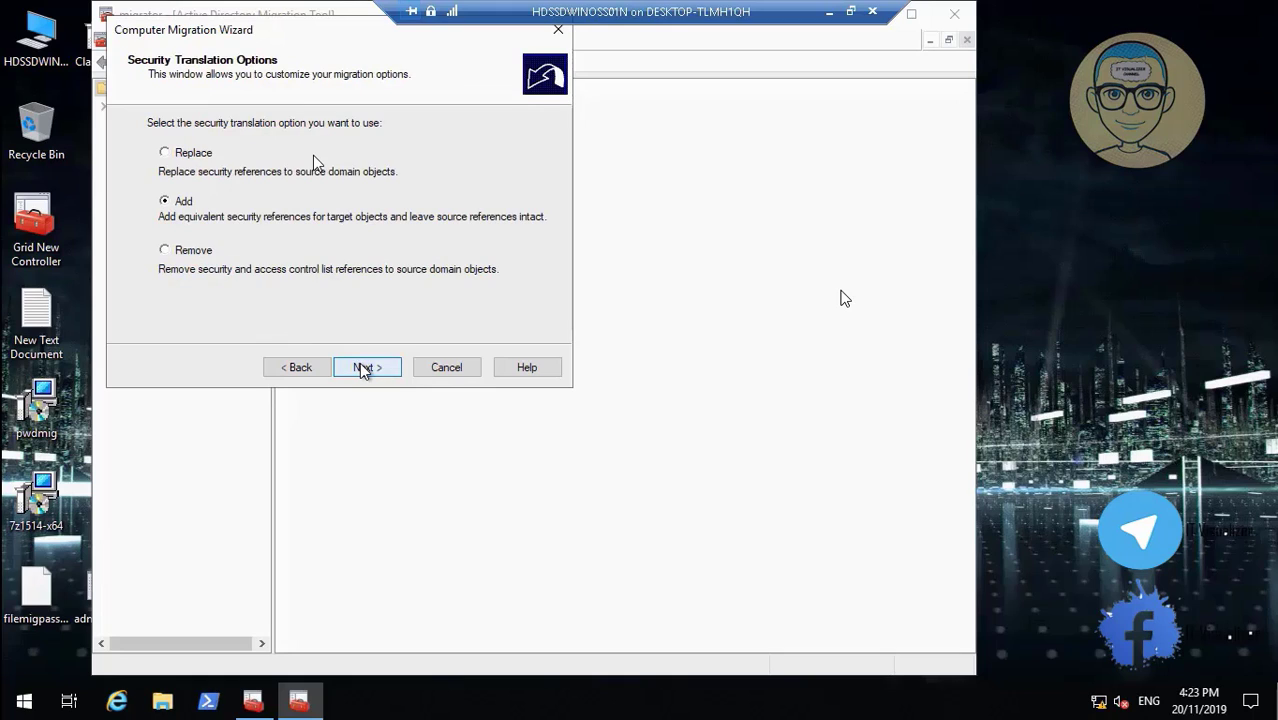
left_click(363, 369)
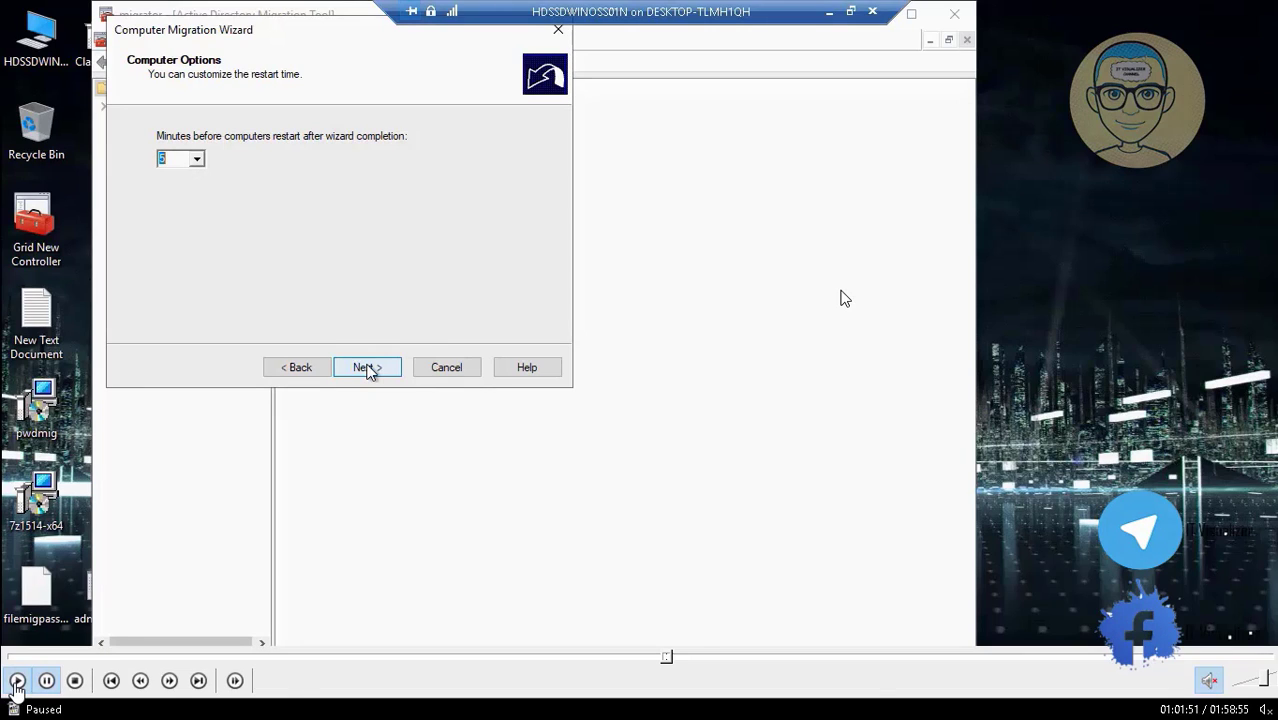
left_click(17, 681)
left_click(368, 368)
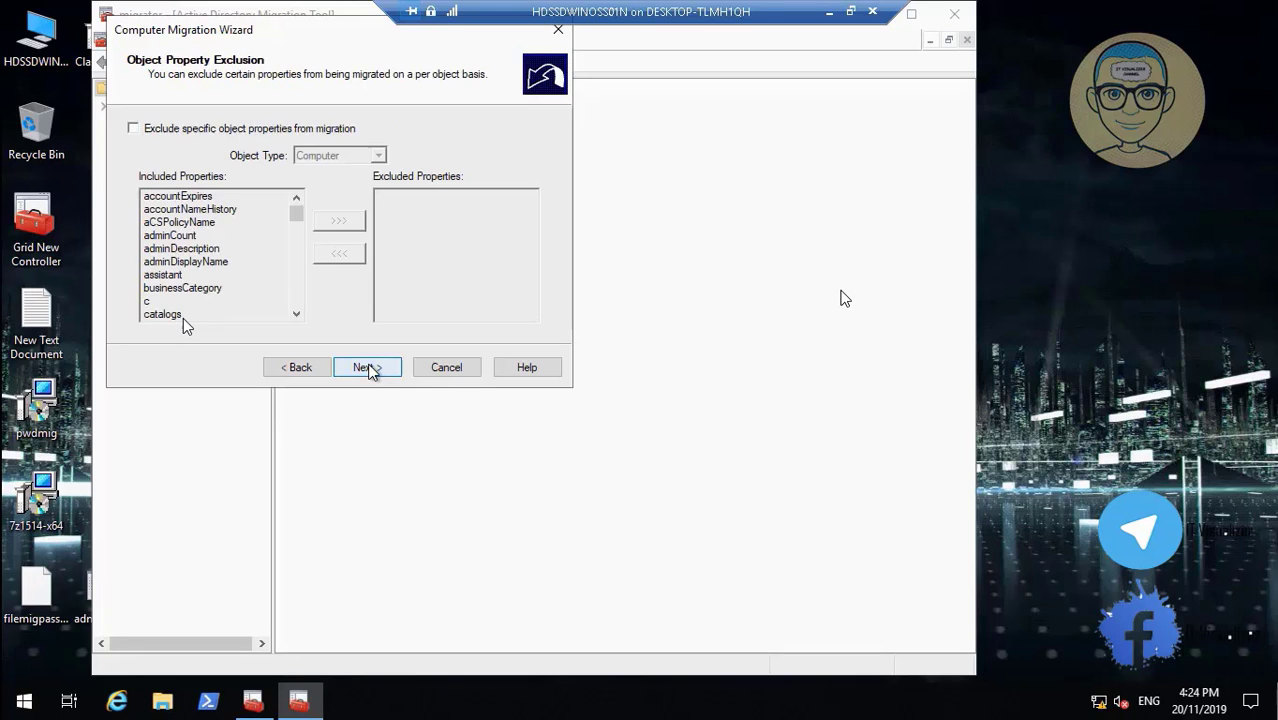
left_click(368, 368)
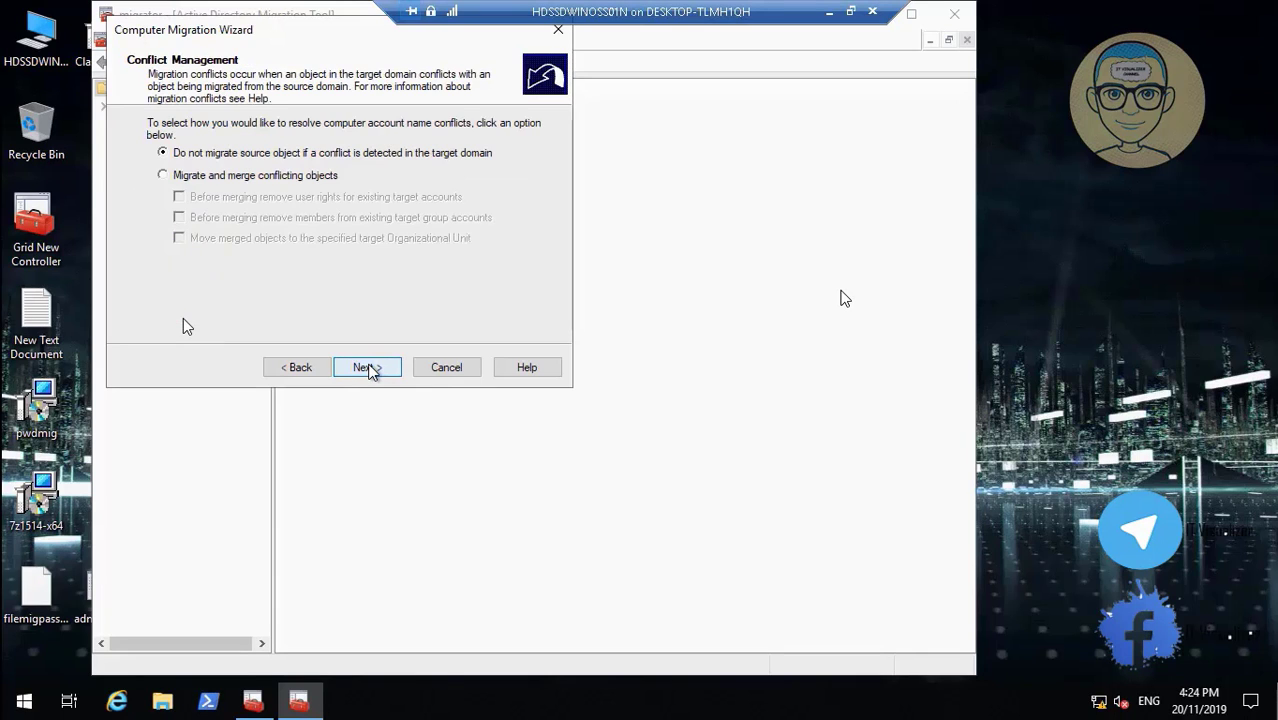
left_click(368, 368)
left_click(368, 368)
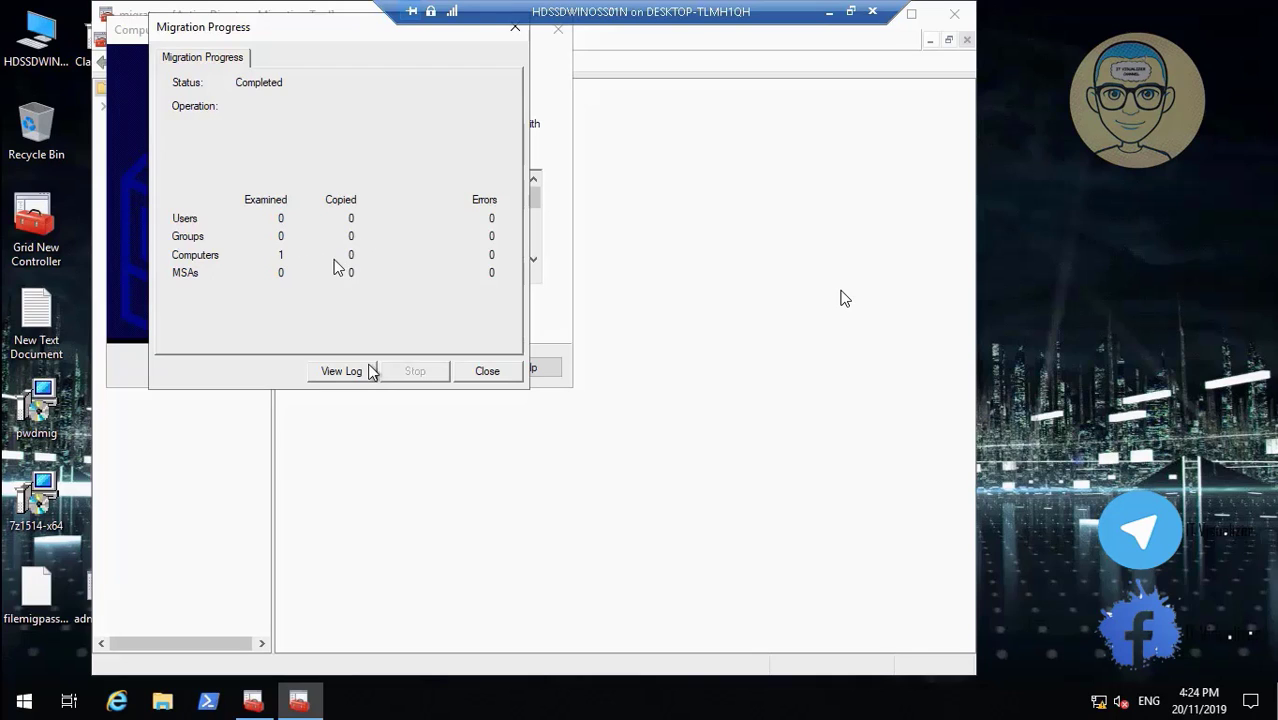
Step: Open the finished migration's Migration000003 log in Notepad
key("space")
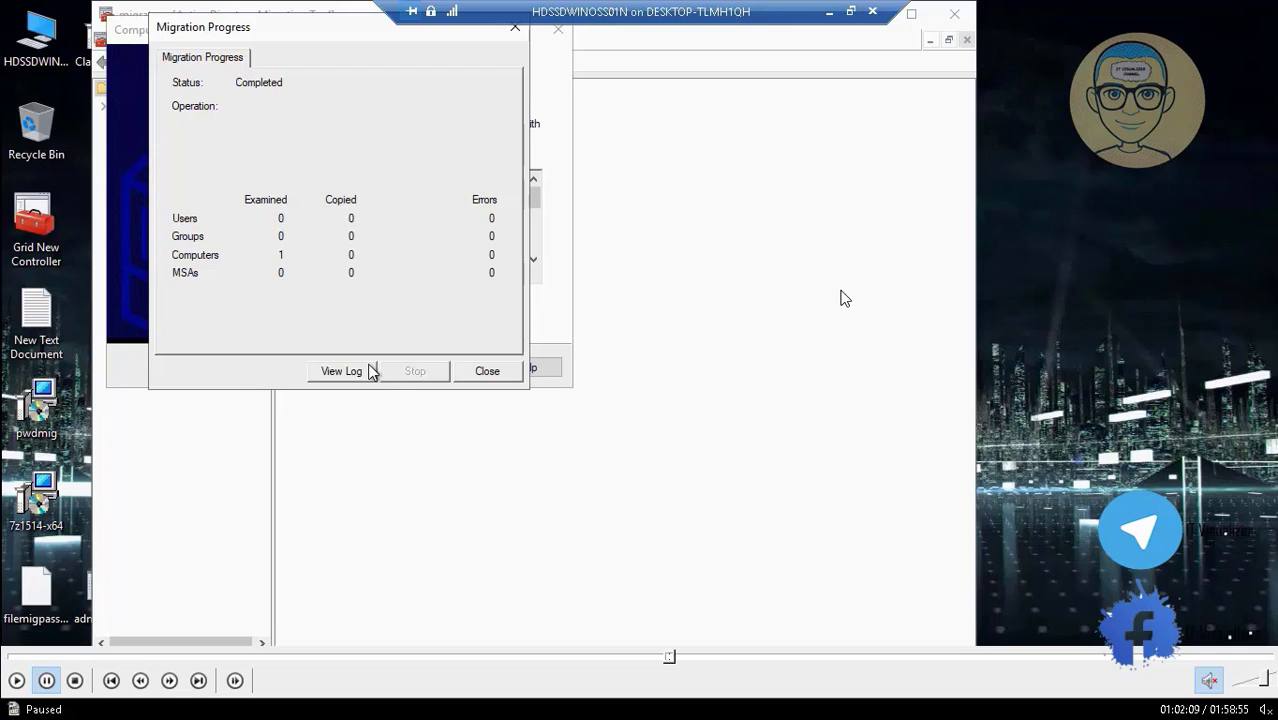
left_click(16, 680)
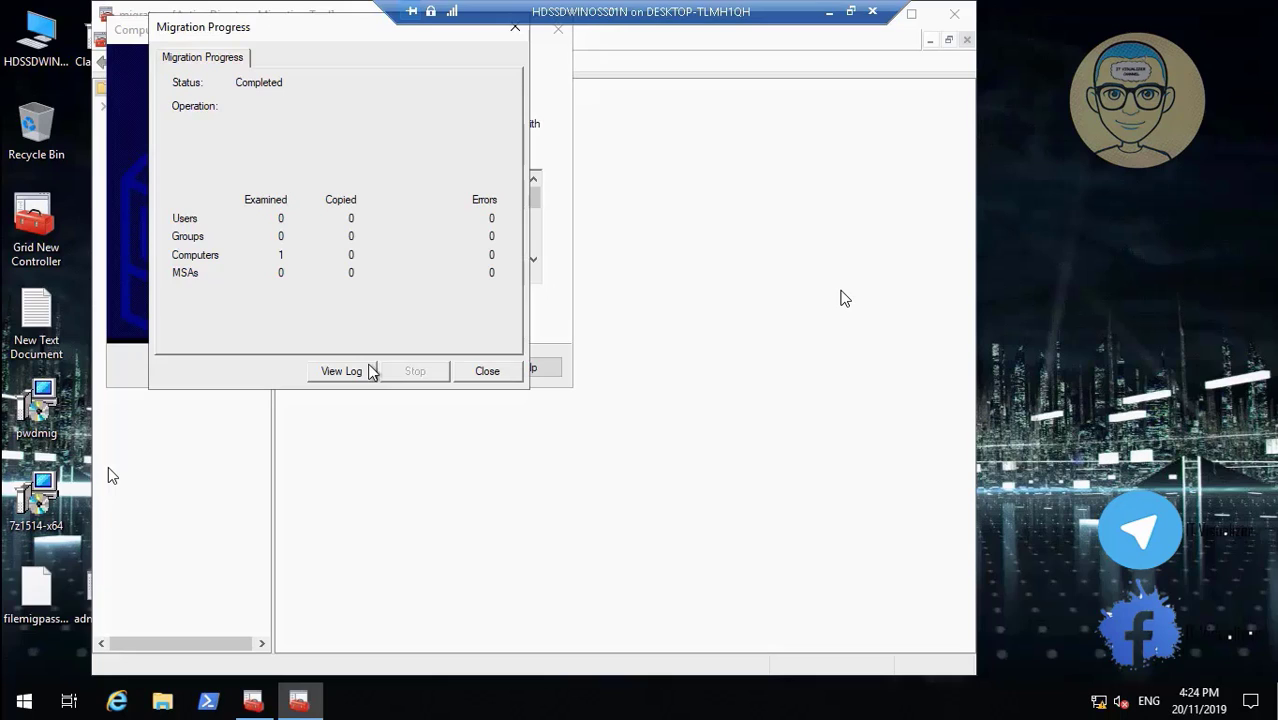
left_click(322, 596)
left_click(353, 374)
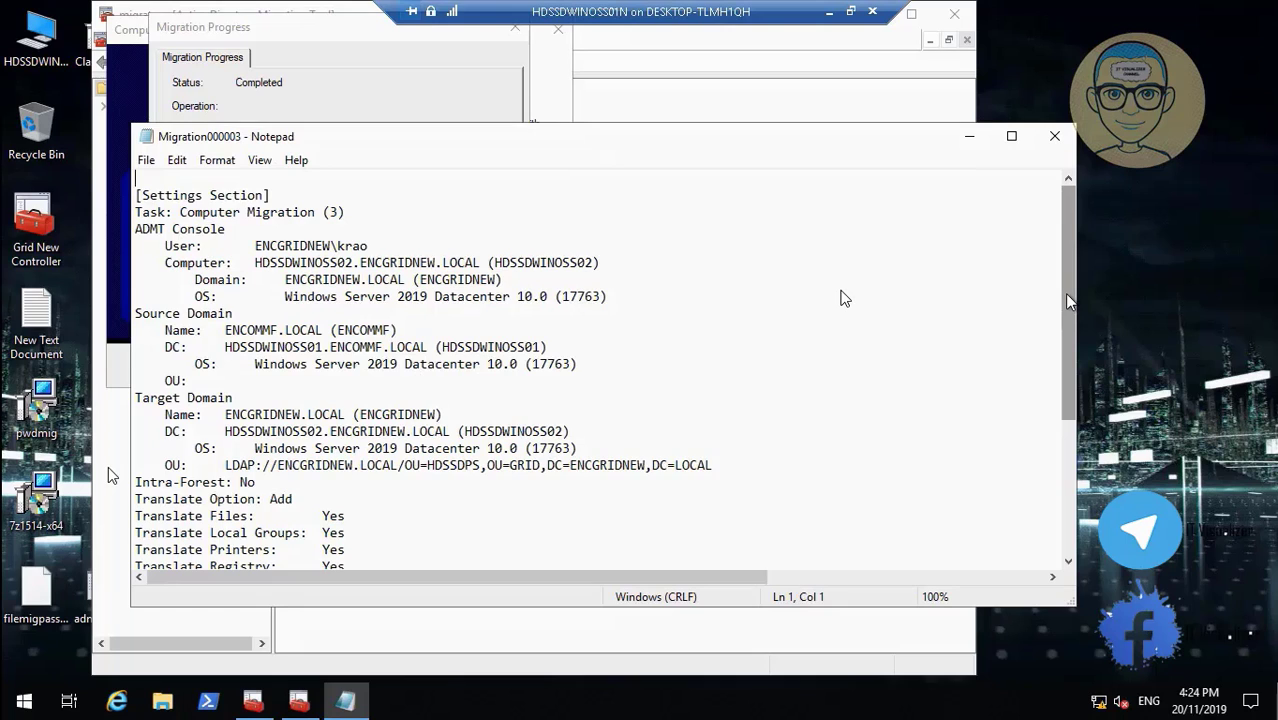
mouse_move(1068, 300)
left_mouse_down()
mouse_move(1060, 482)
mouse_move(1063, 282)
left_mouse_up()
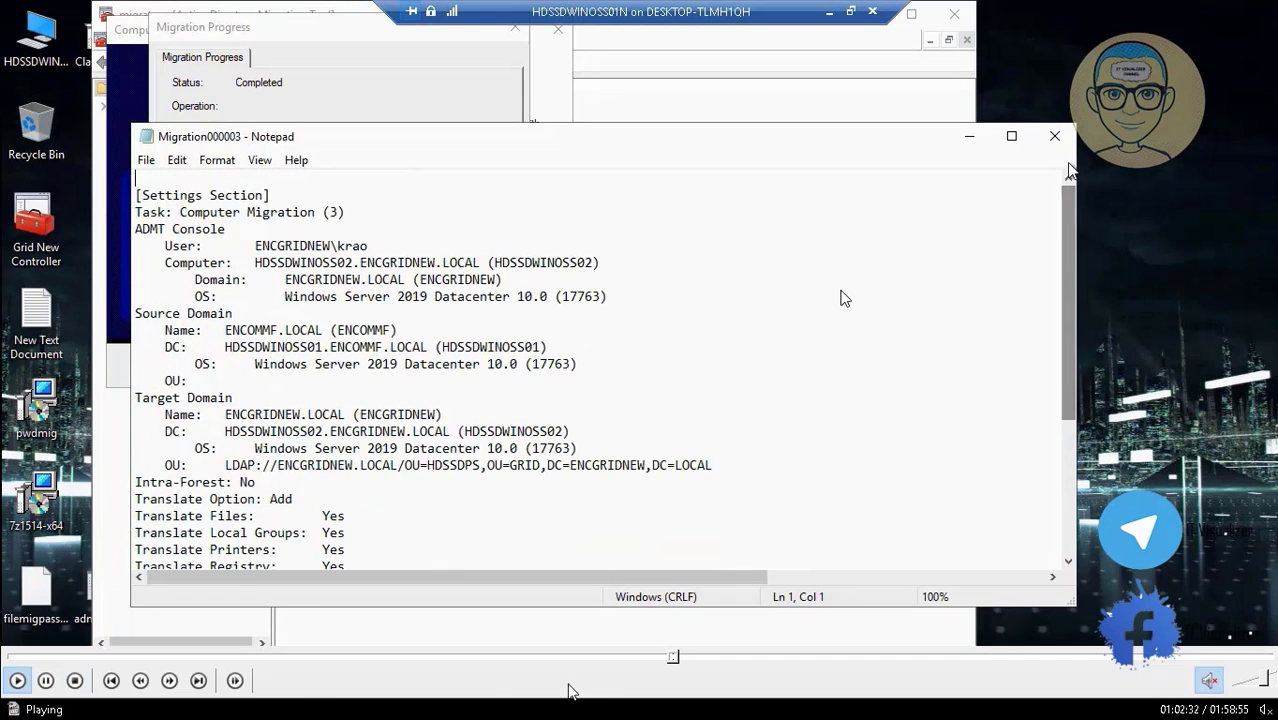
Step: Scroll the Migration000003 log to the WRN1:7124 warning that HDSSDMCS02 already exists in HDSSDPS
left_click(671, 657)
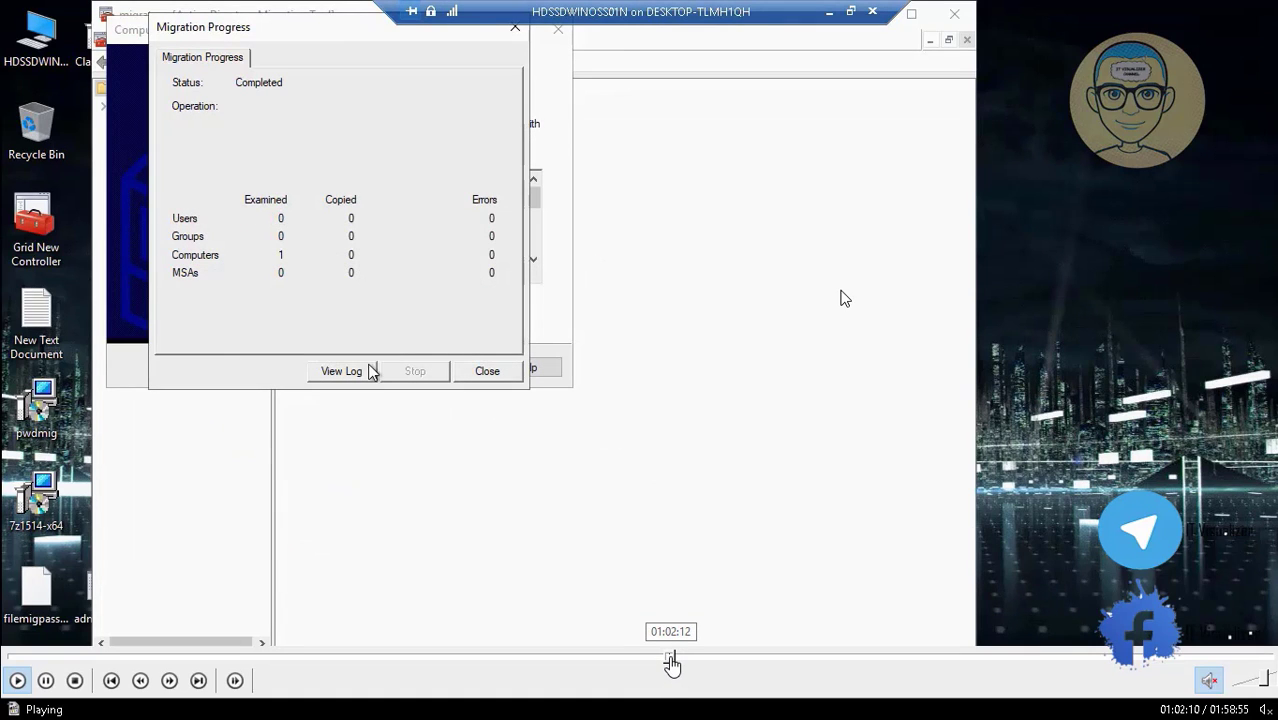
left_click(676, 660)
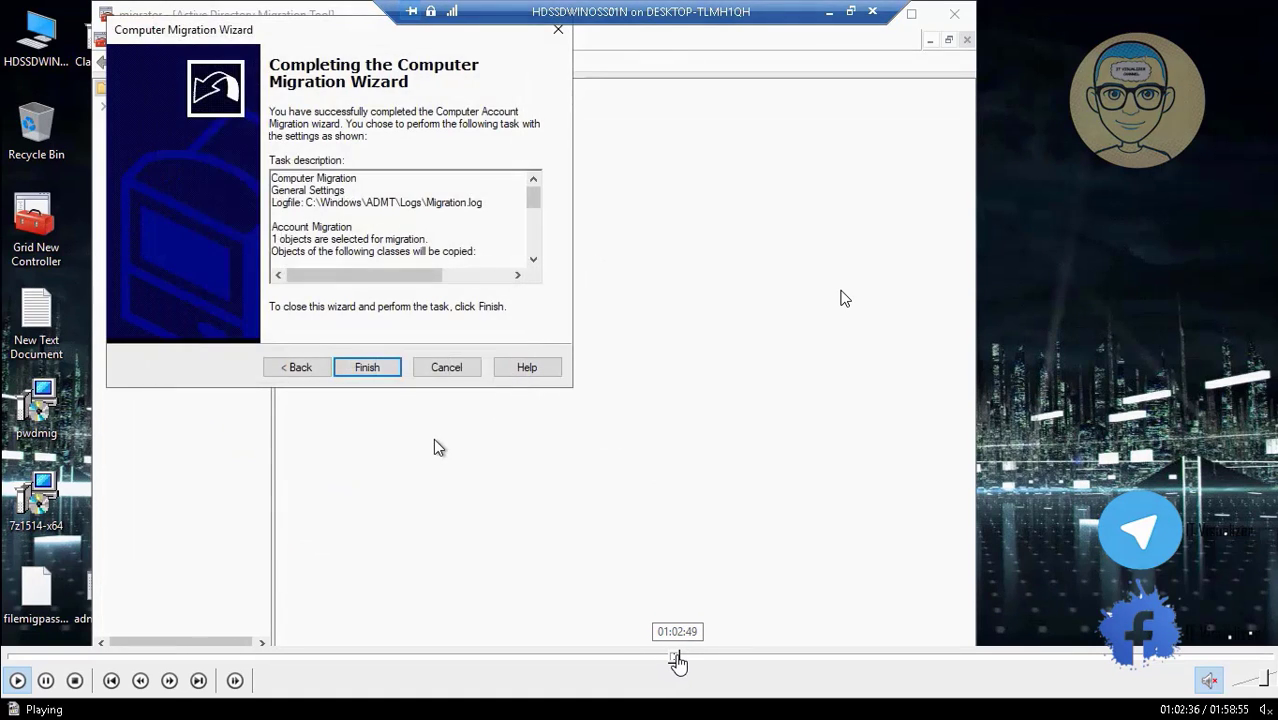
left_click(676, 660)
left_click(671, 660)
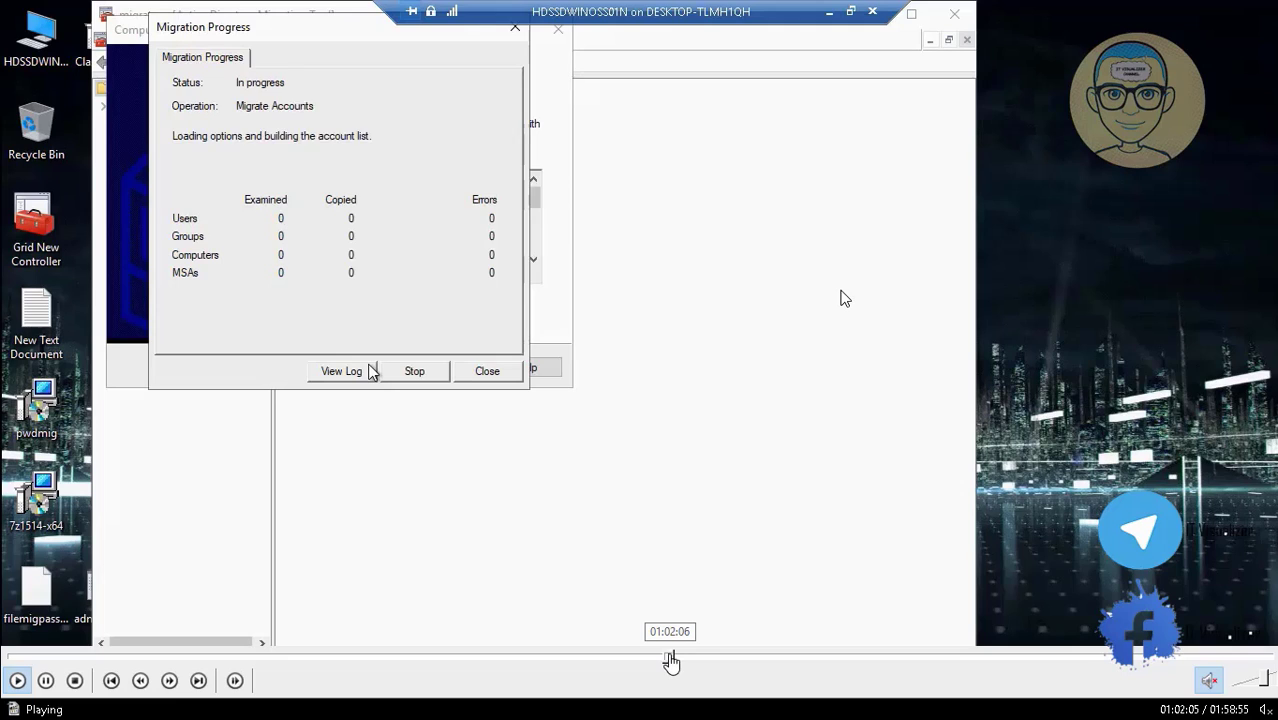
left_click(669, 658)
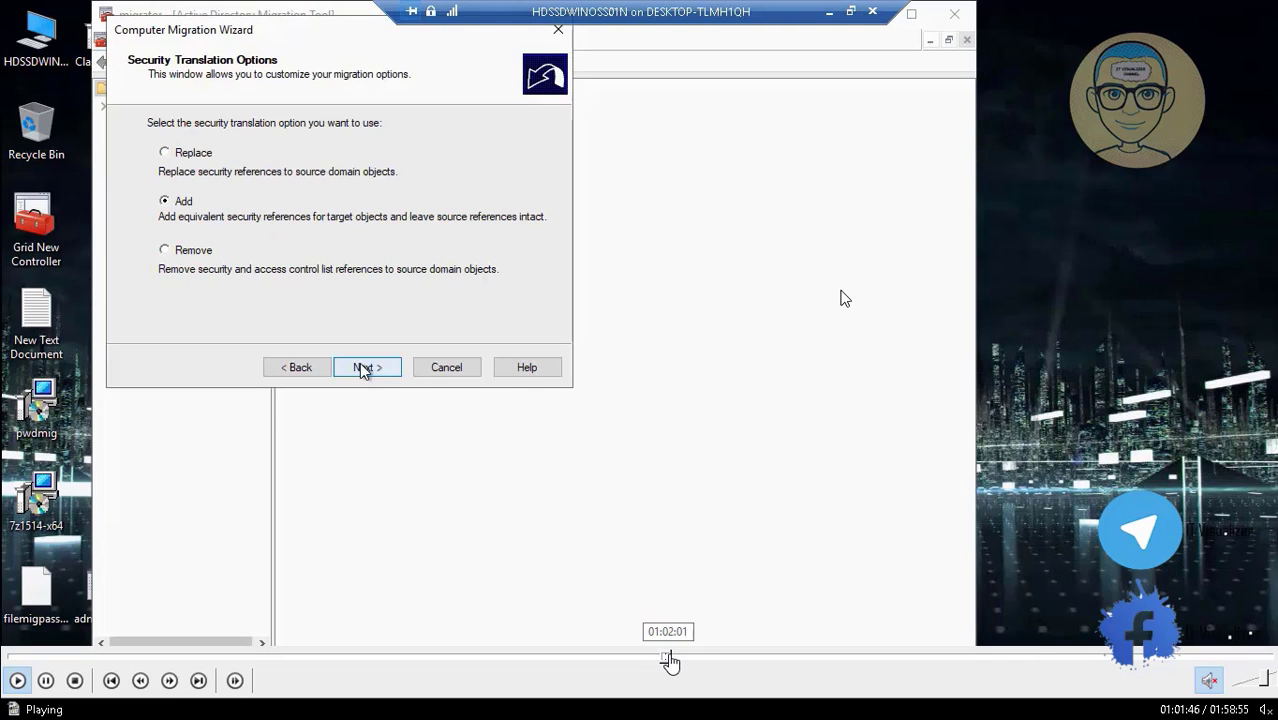
left_click(672, 660)
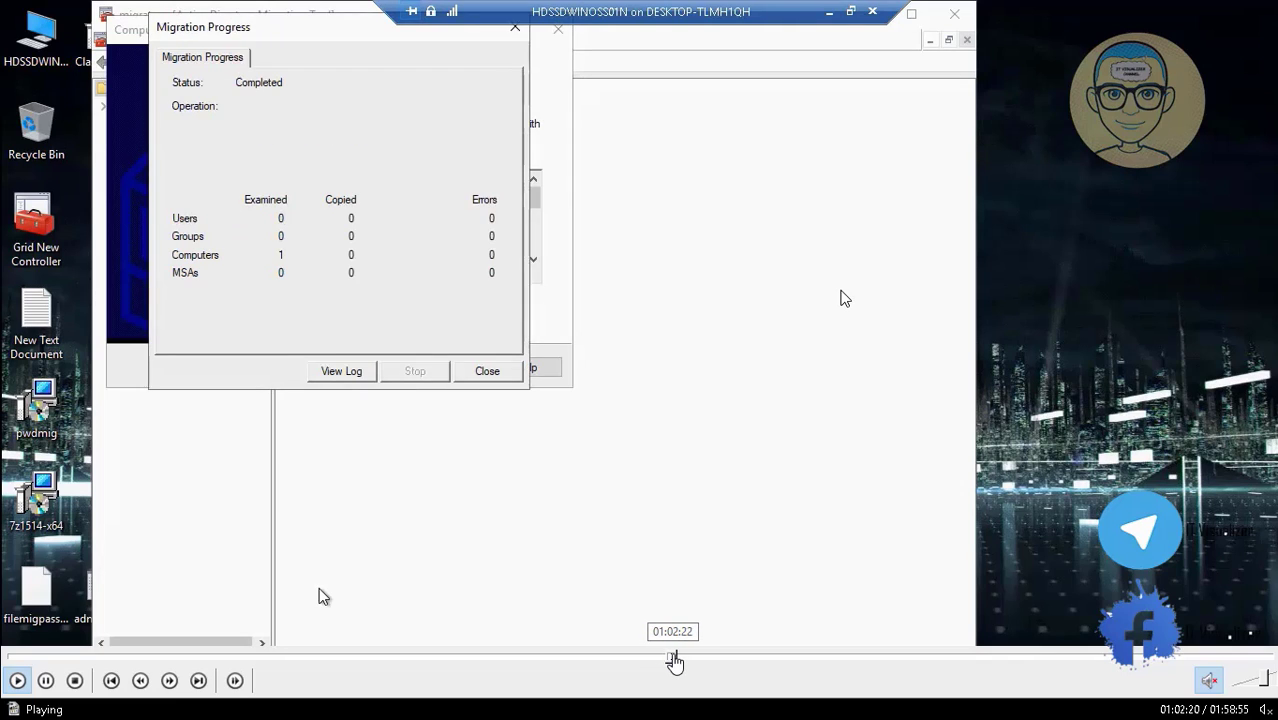
left_click(676, 660)
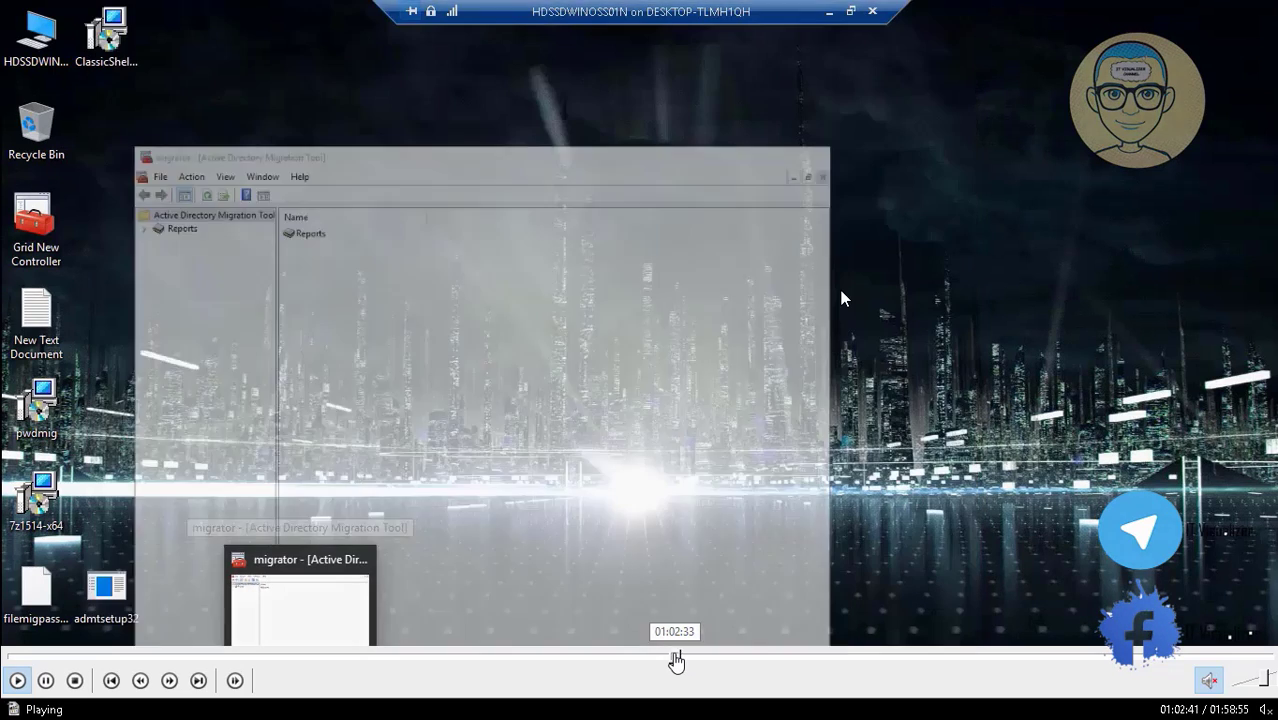
left_click(675, 660)
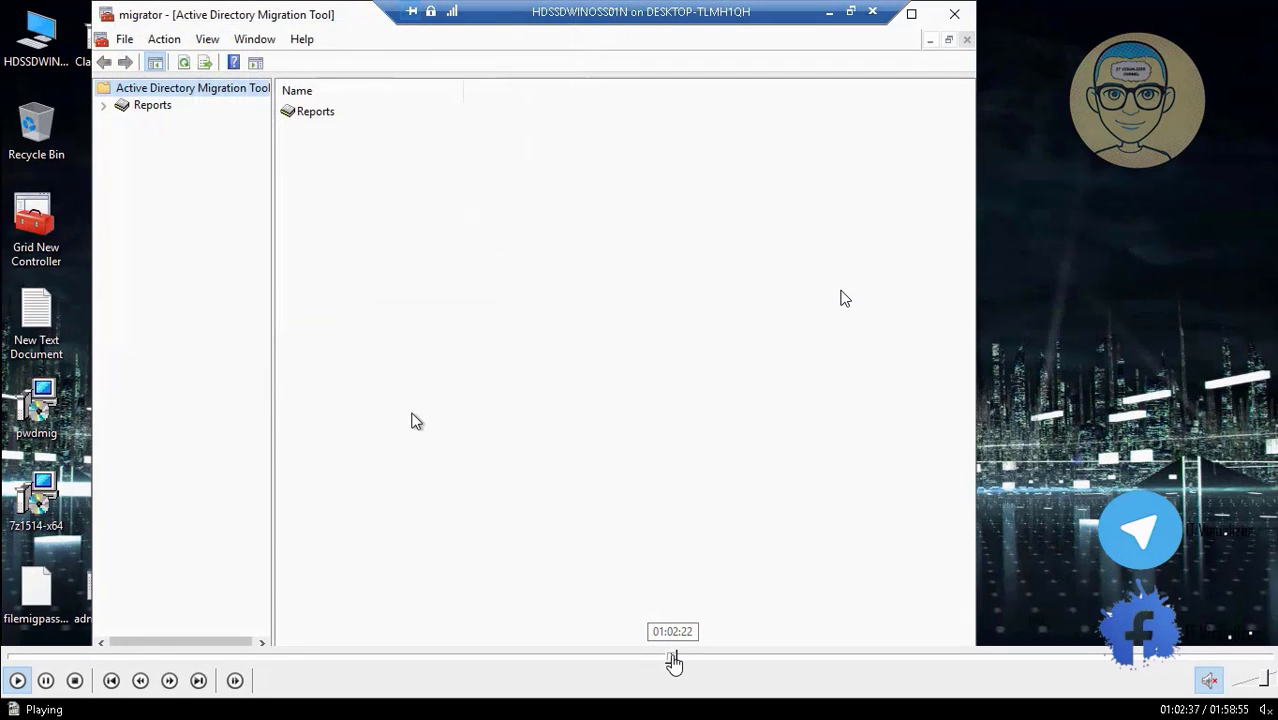
left_click(674, 660)
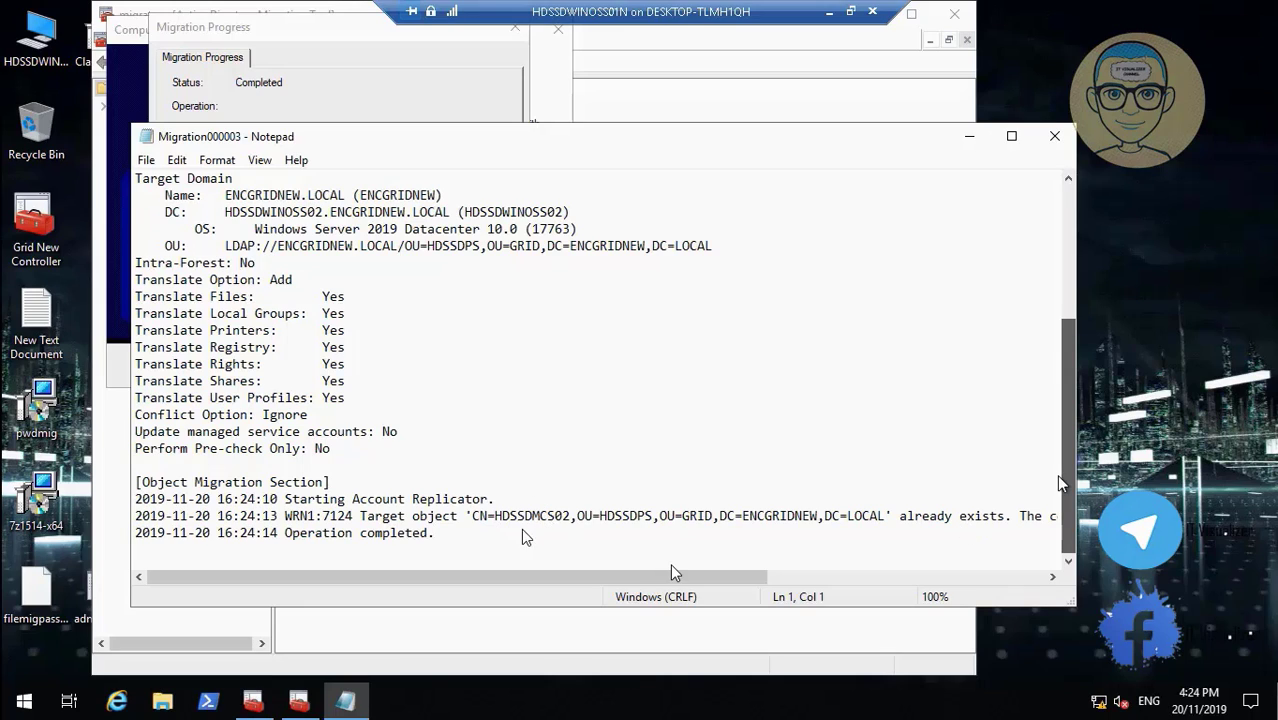
Step: Close the Notepad log and switch to the Grid New Controller console's HDSSDPS computer list
left_click(47, 680)
left_click(19, 680)
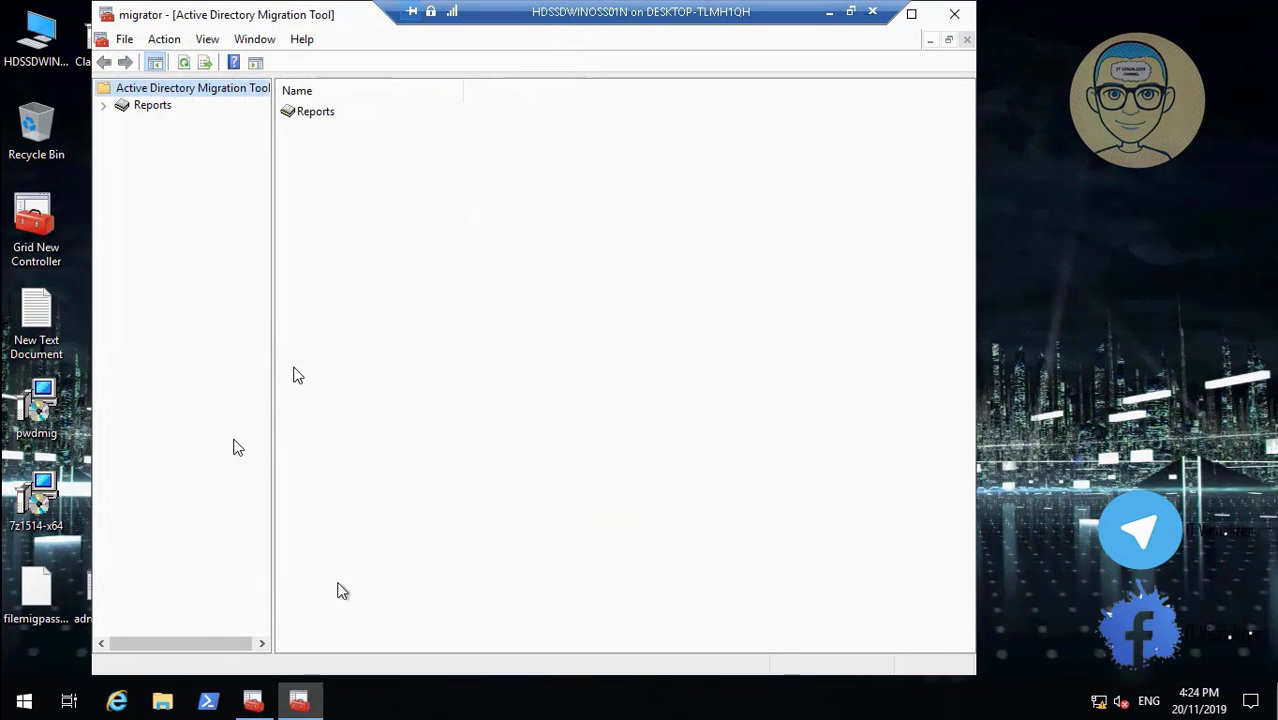
left_click(300, 703)
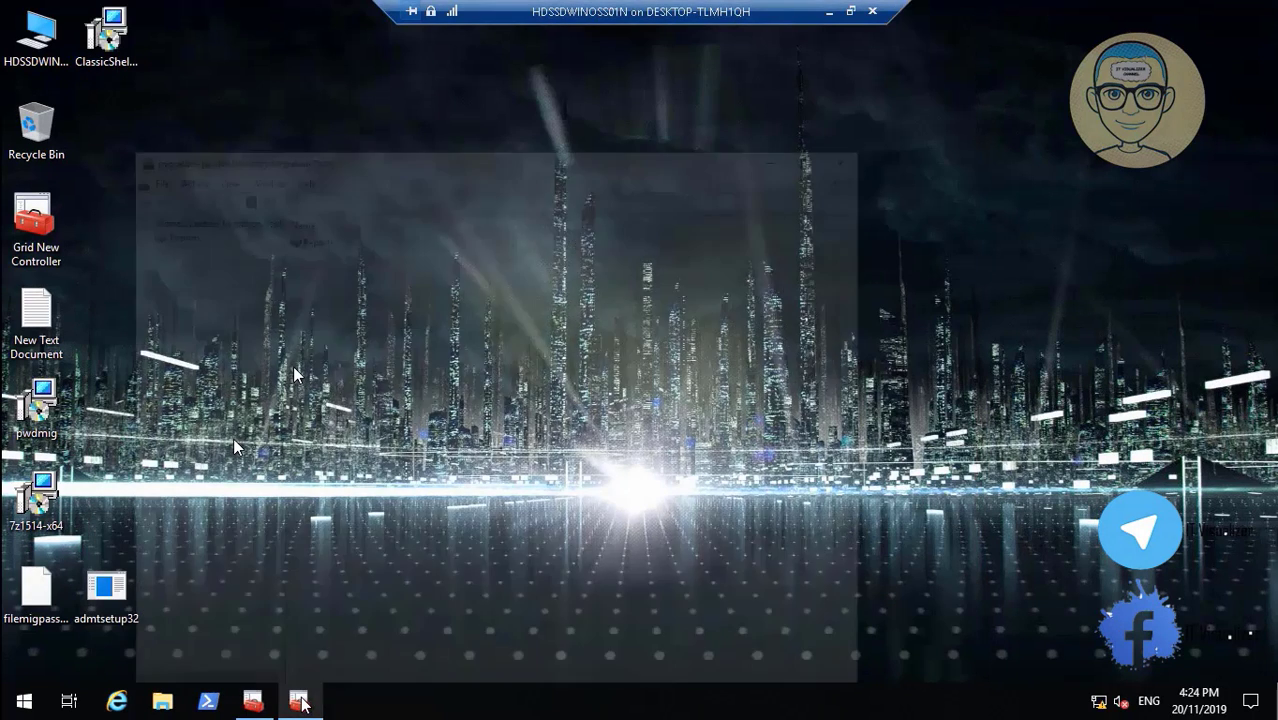
left_click(300, 703)
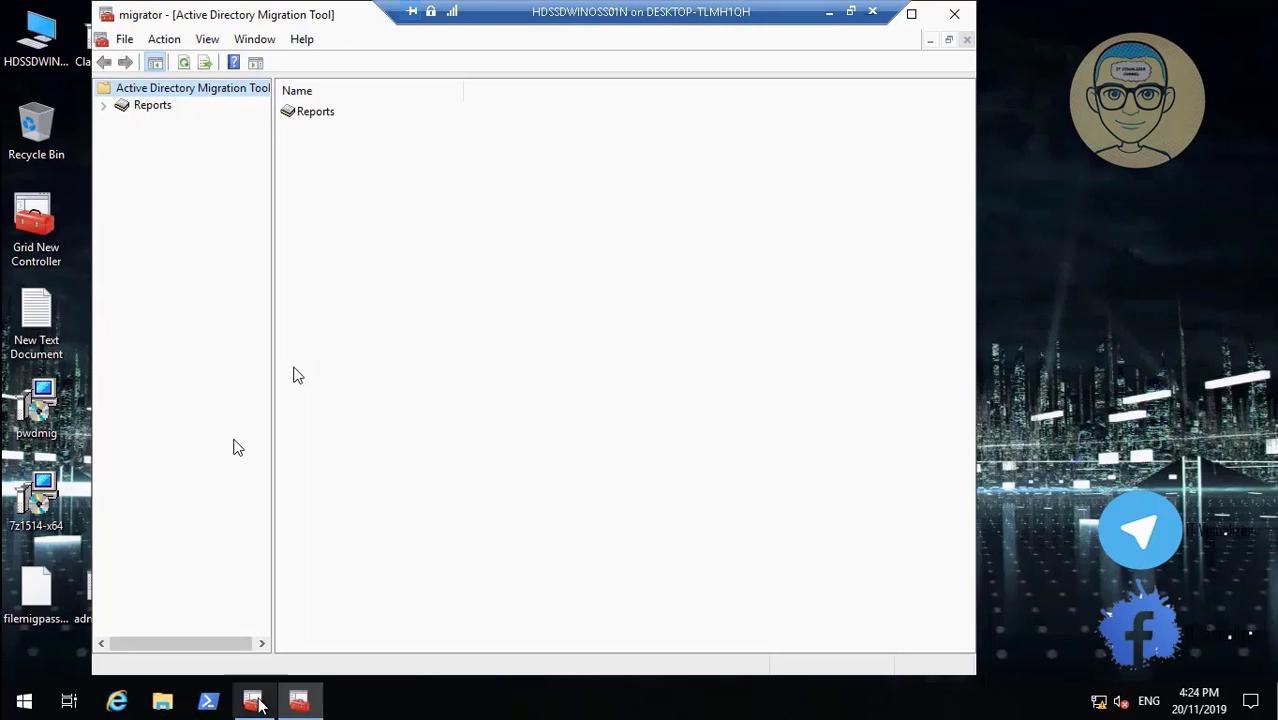
left_click(254, 703)
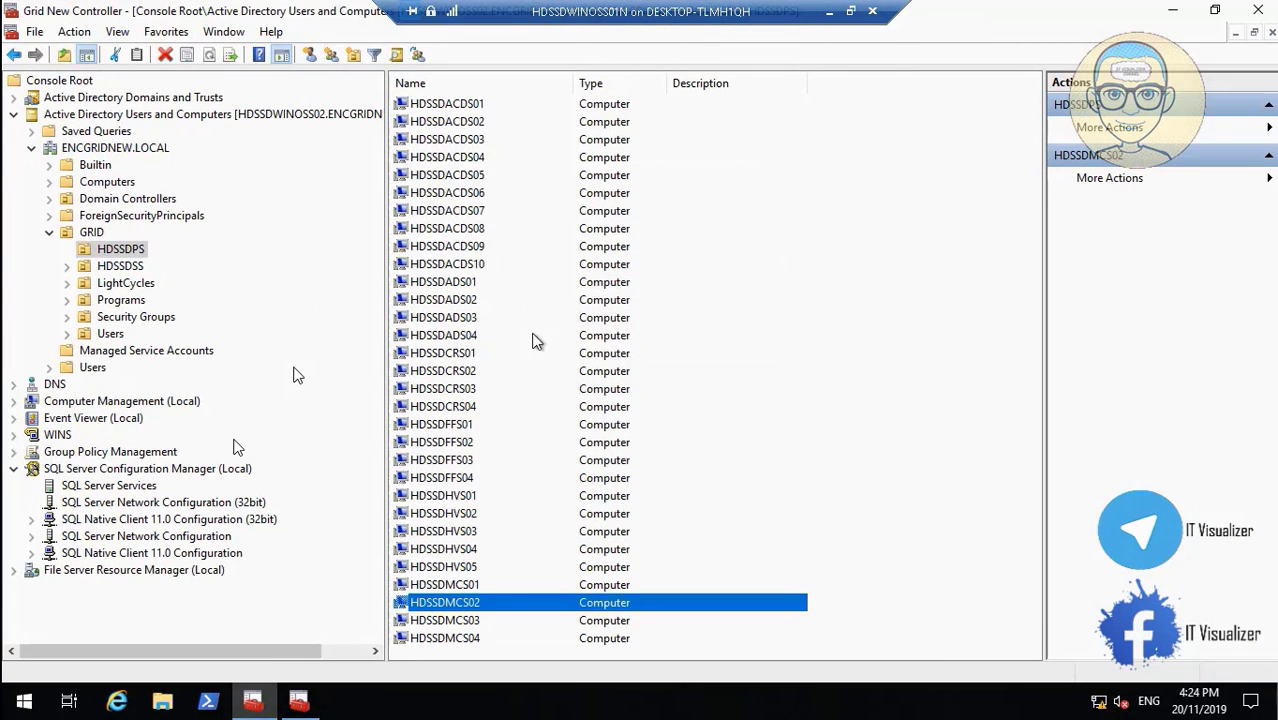
Step: Inspect HDSSDMCS02's operating system and general properties without changing anything
left_click(300, 703)
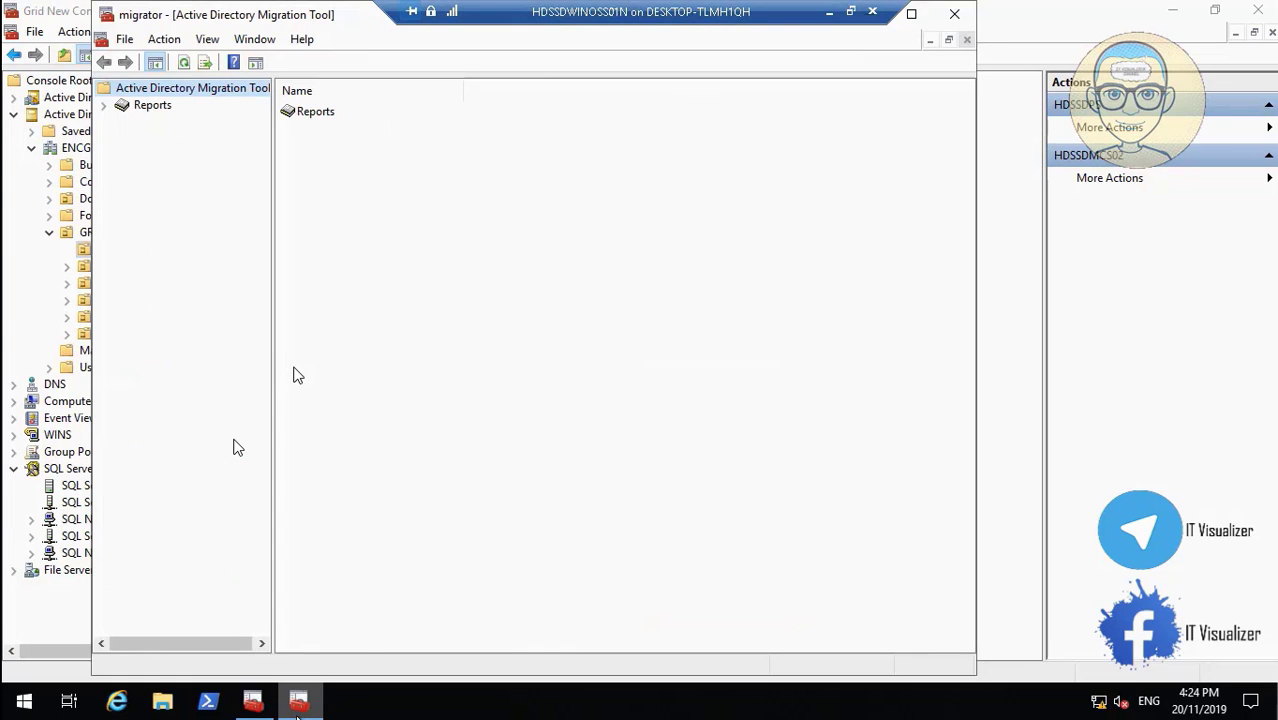
left_click(1176, 10)
left_click(1176, 10)
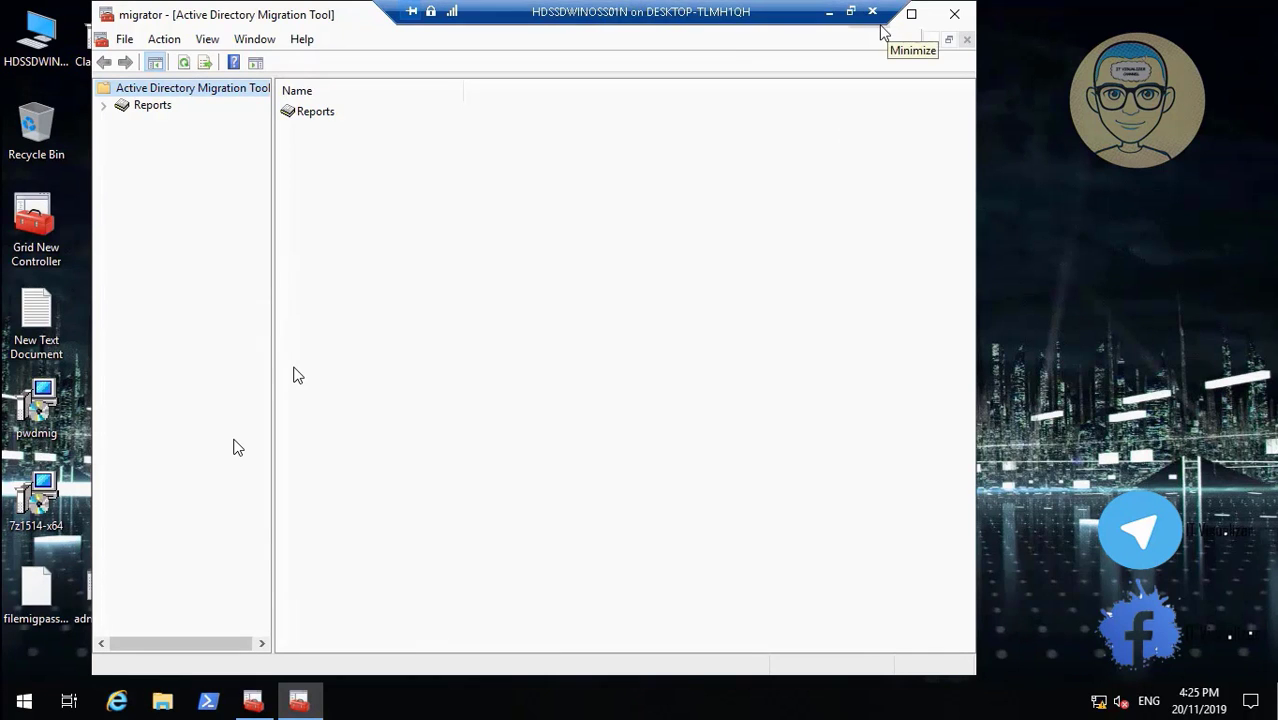
left_click(252, 702)
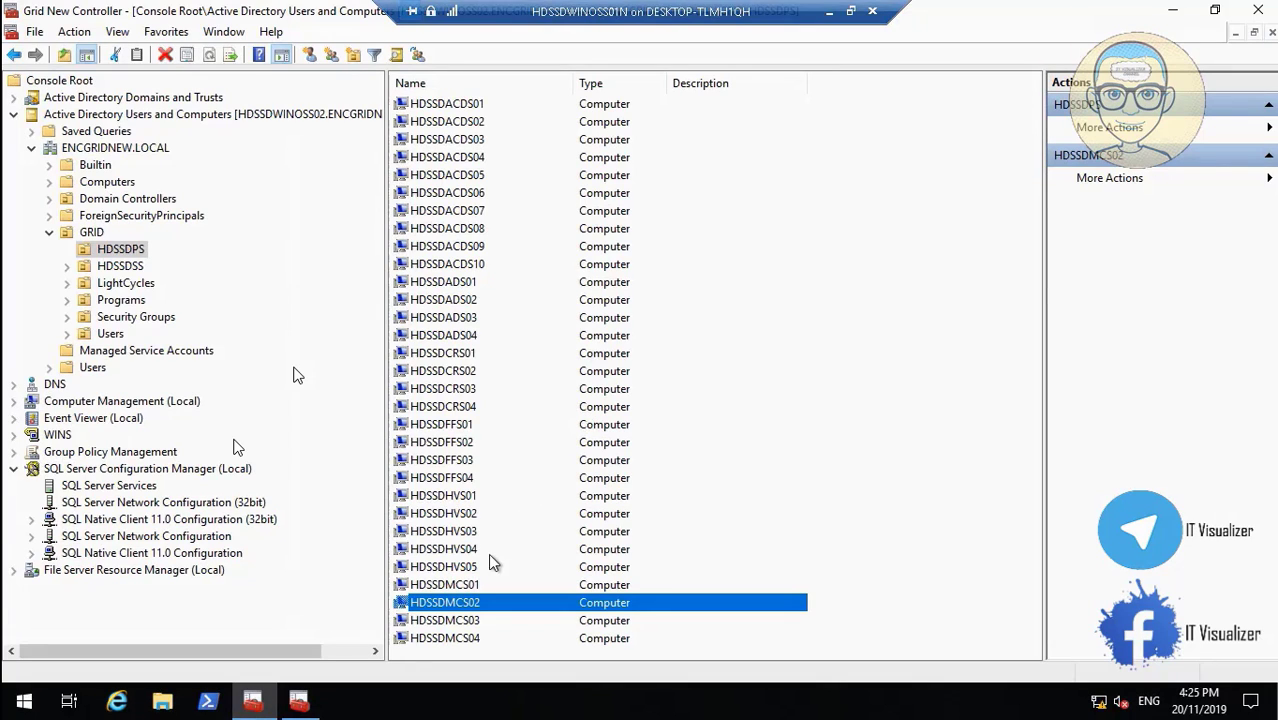
double_click(474, 604)
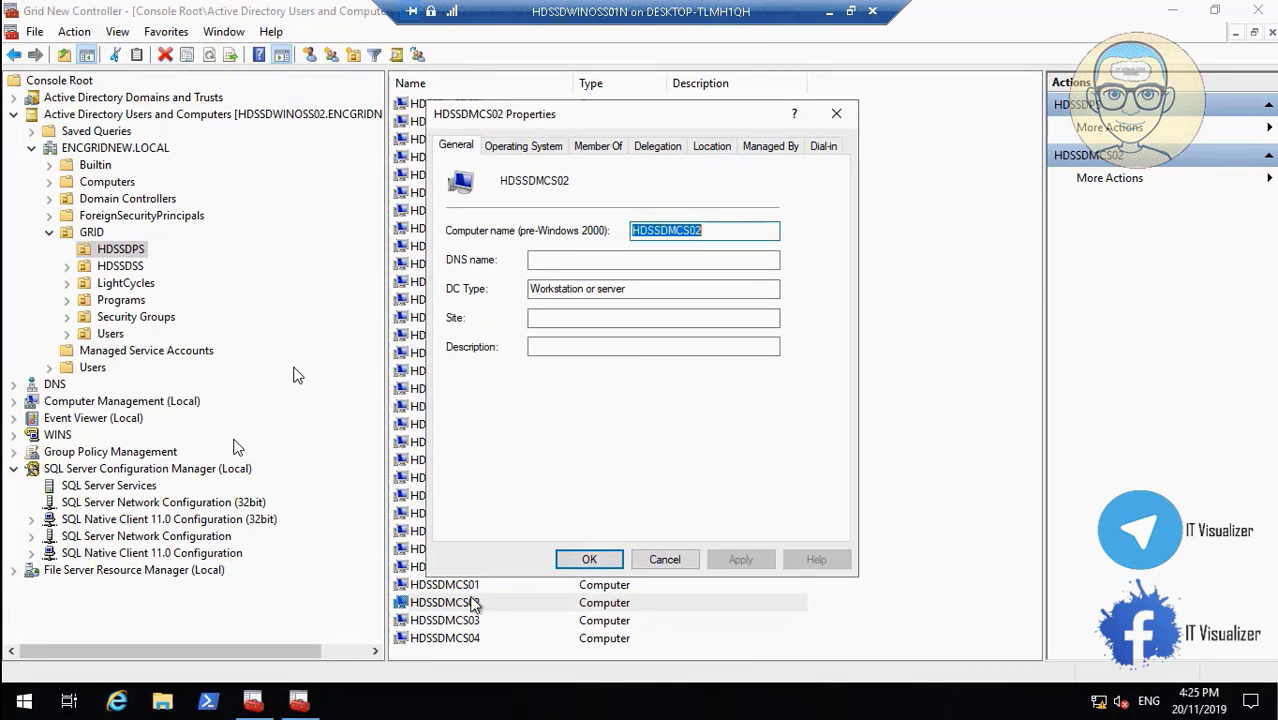
left_click(523, 147)
left_click(472, 150)
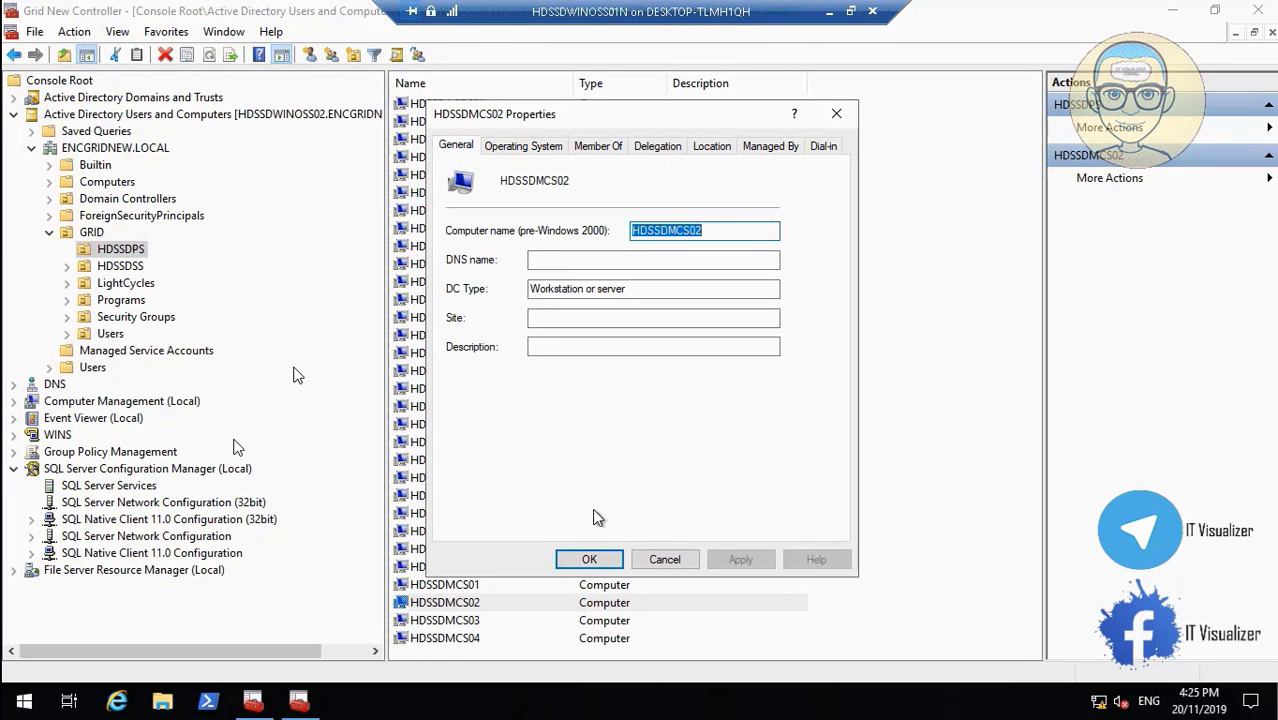
left_click(661, 560)
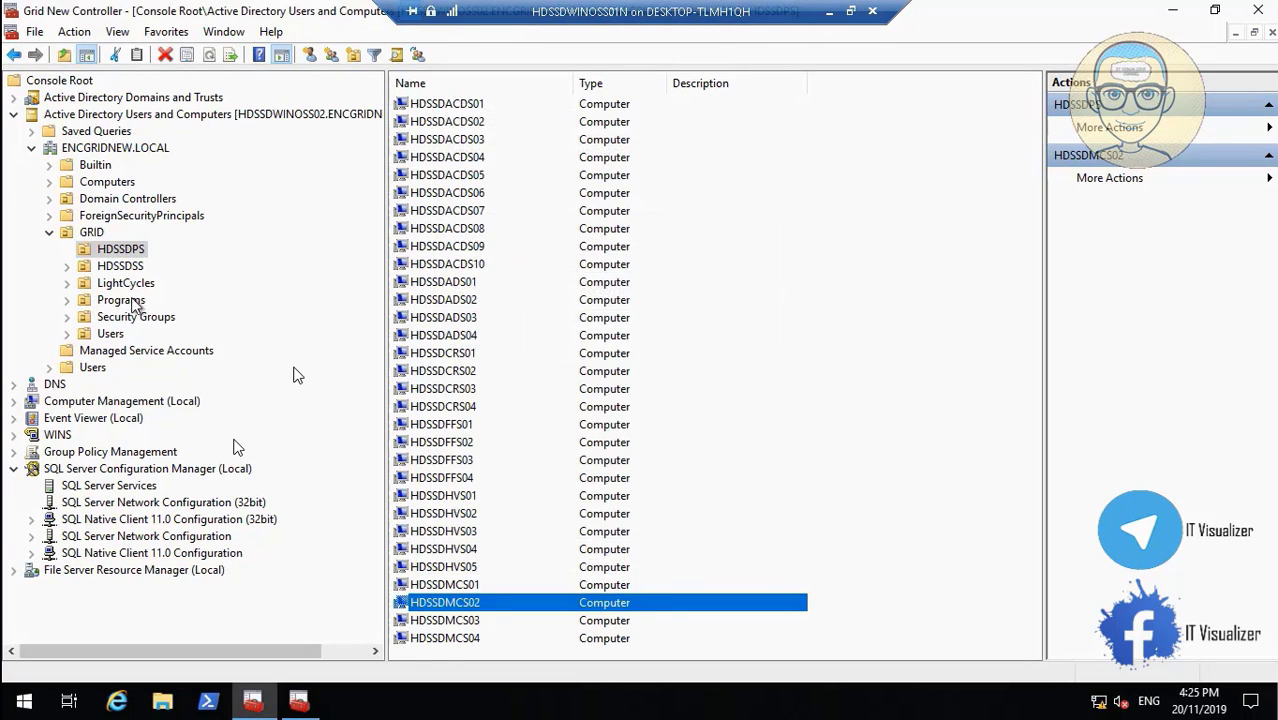
Step: Refresh the HDSSDPS computer list and recheck HDSSDMCS02's operating system details
right_click(131, 252)
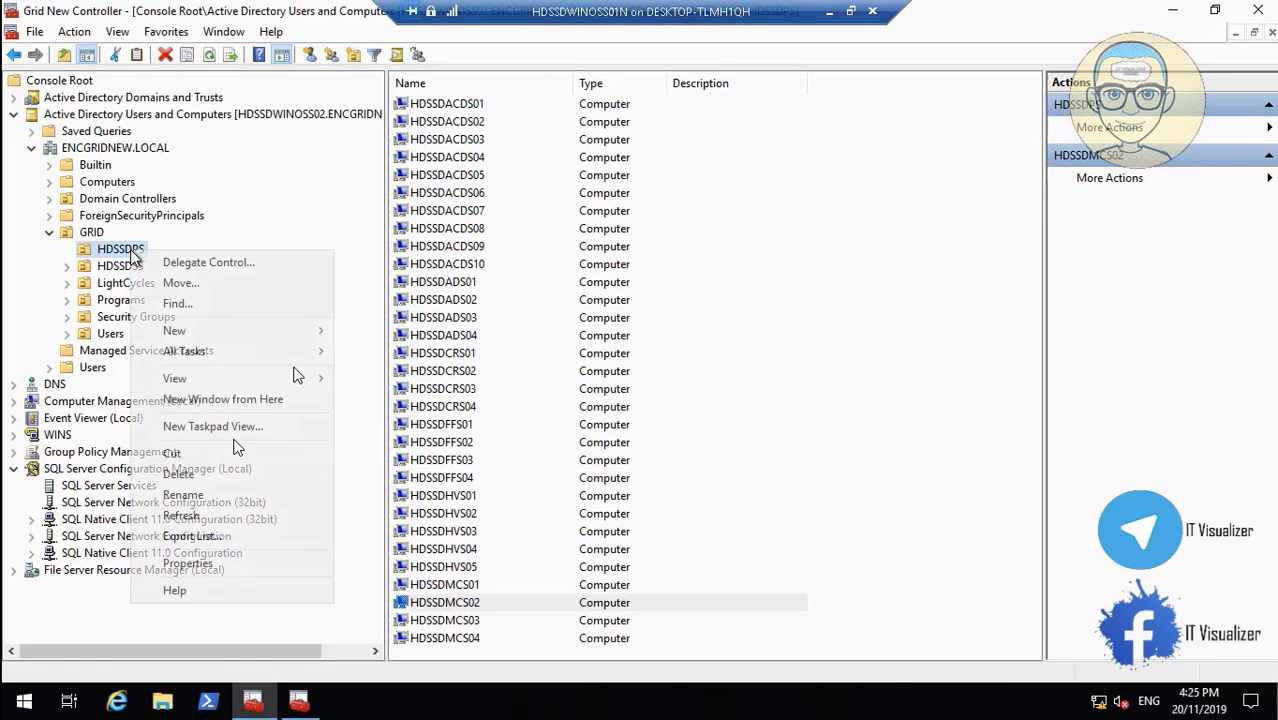
left_click(211, 514)
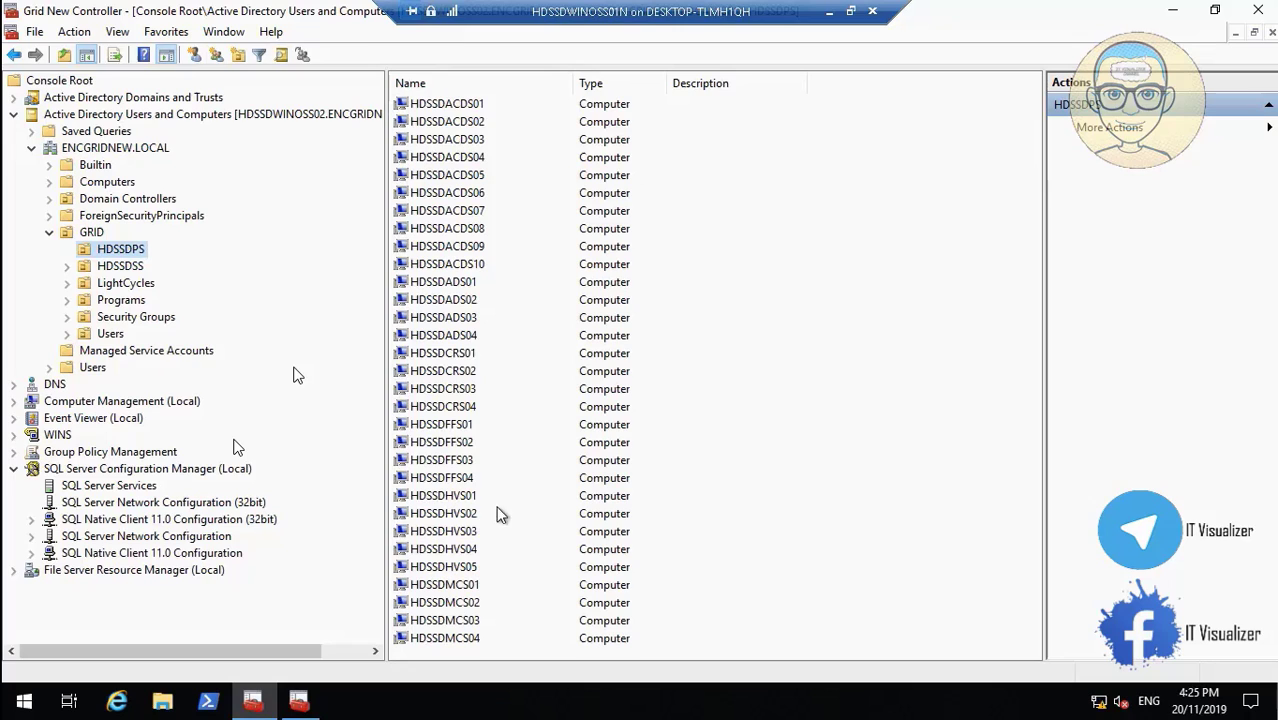
double_click(472, 602)
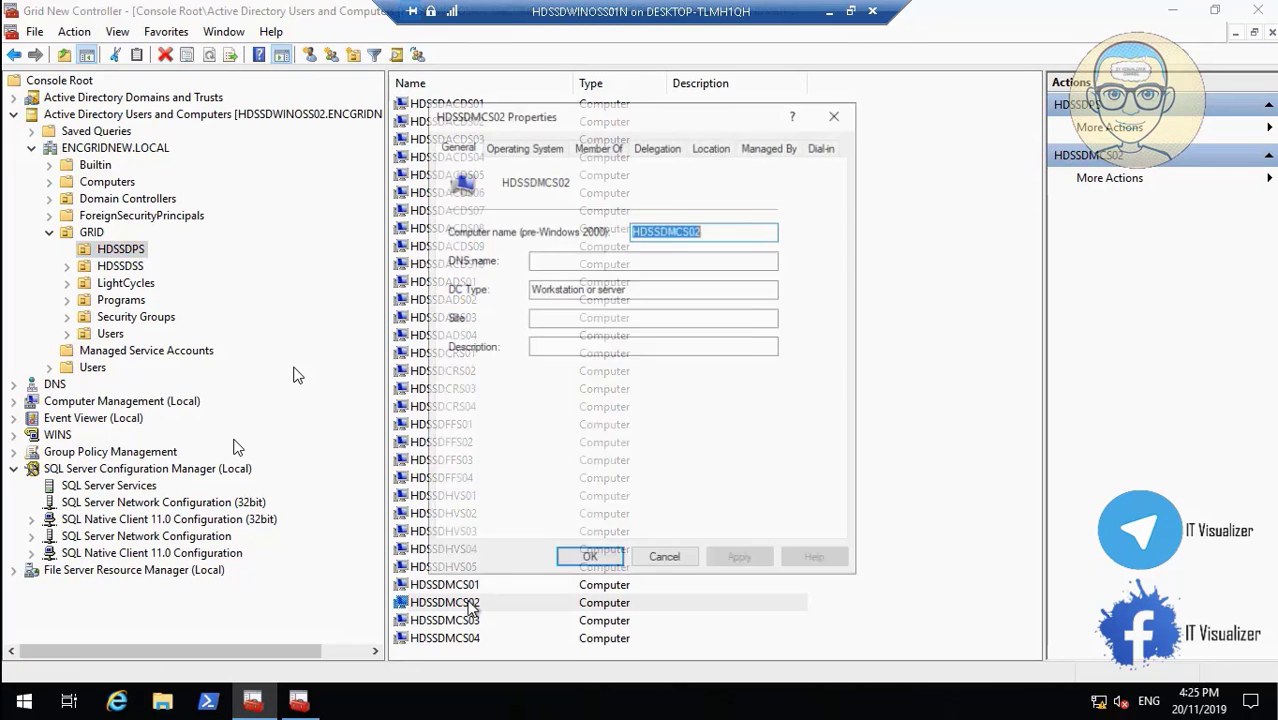
left_click(530, 147)
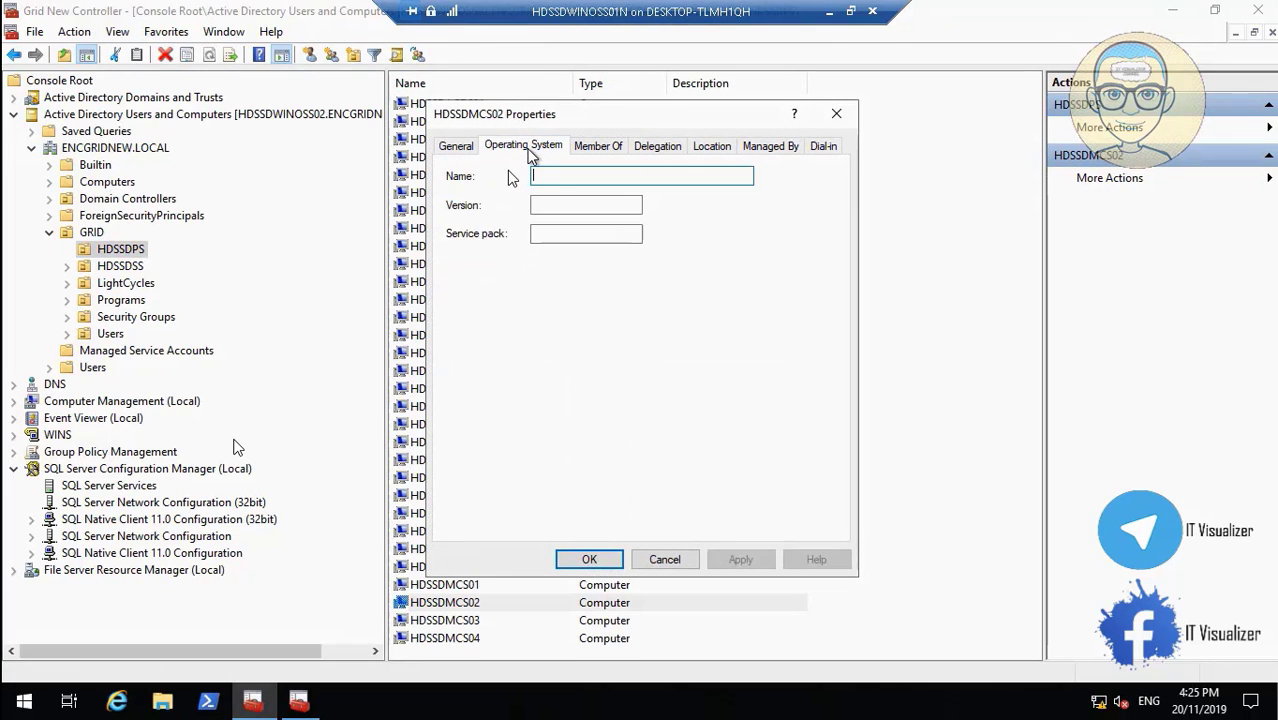
left_click(664, 559)
Step: Switch to the HDSSDMCS02 virtual machine, dismiss its Tron.scr application error, and show it windowed
left_click(298, 703)
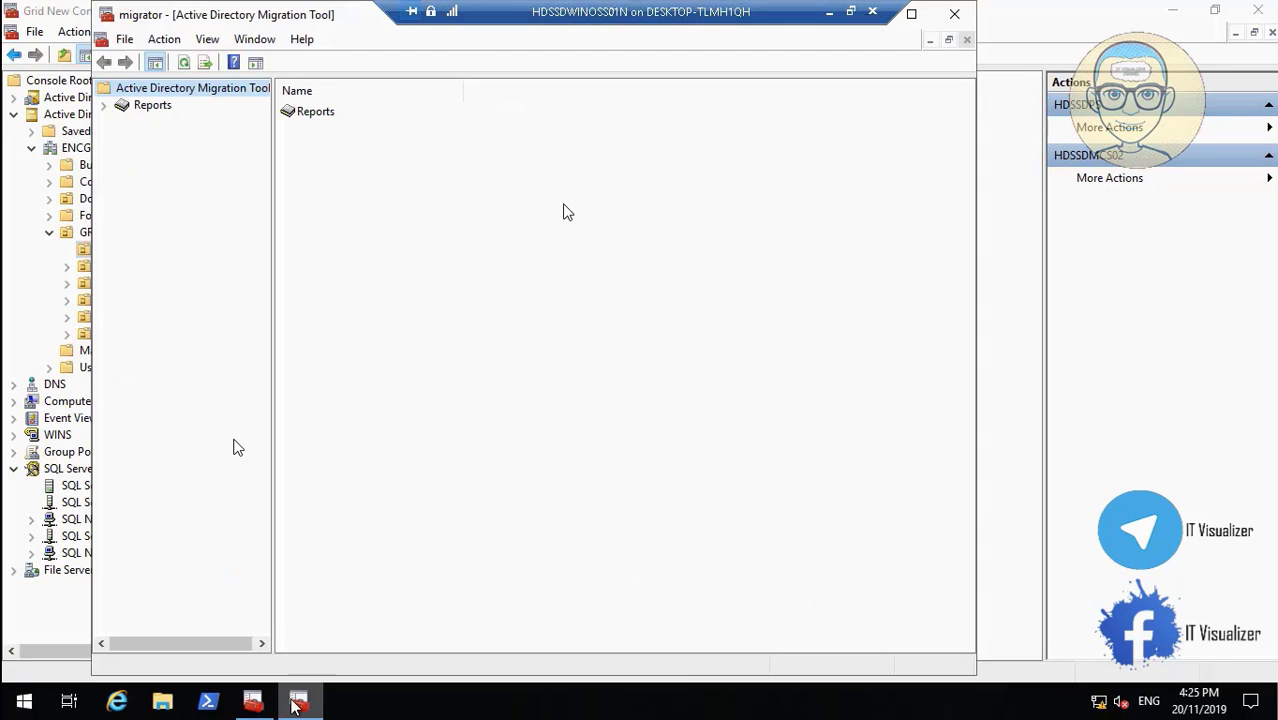
left_click(829, 13)
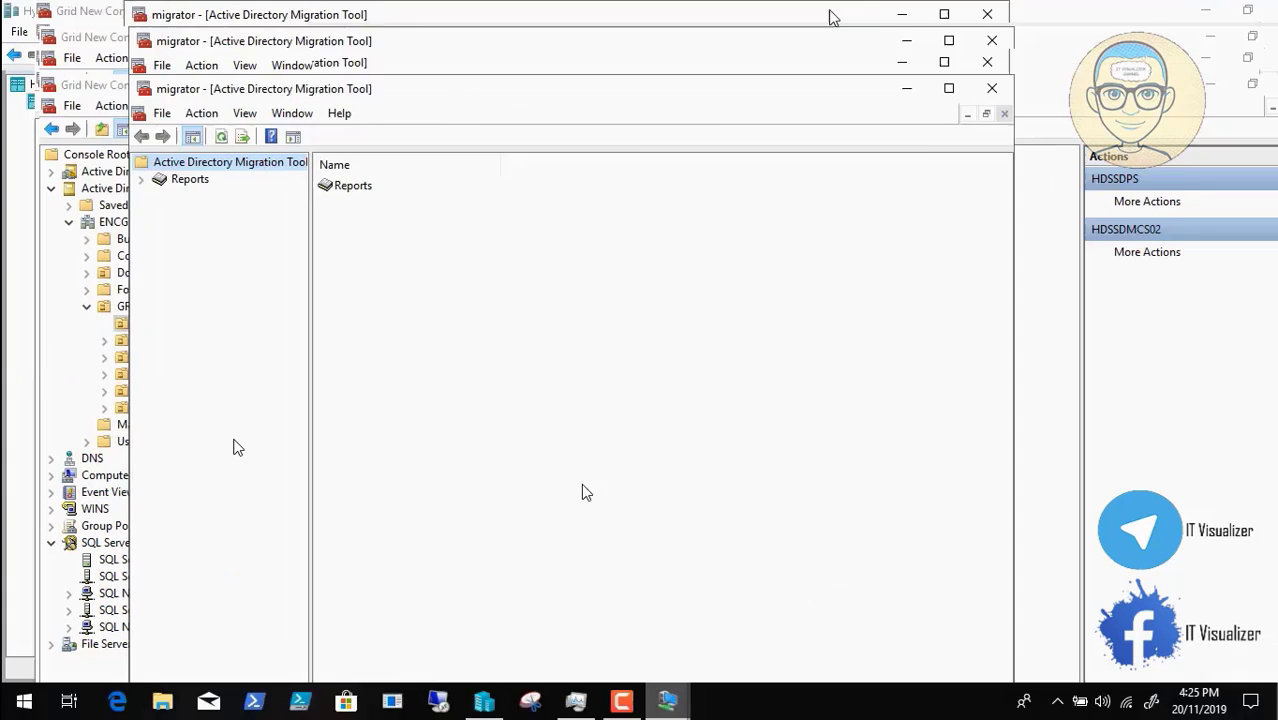
mouse_move(668, 706)
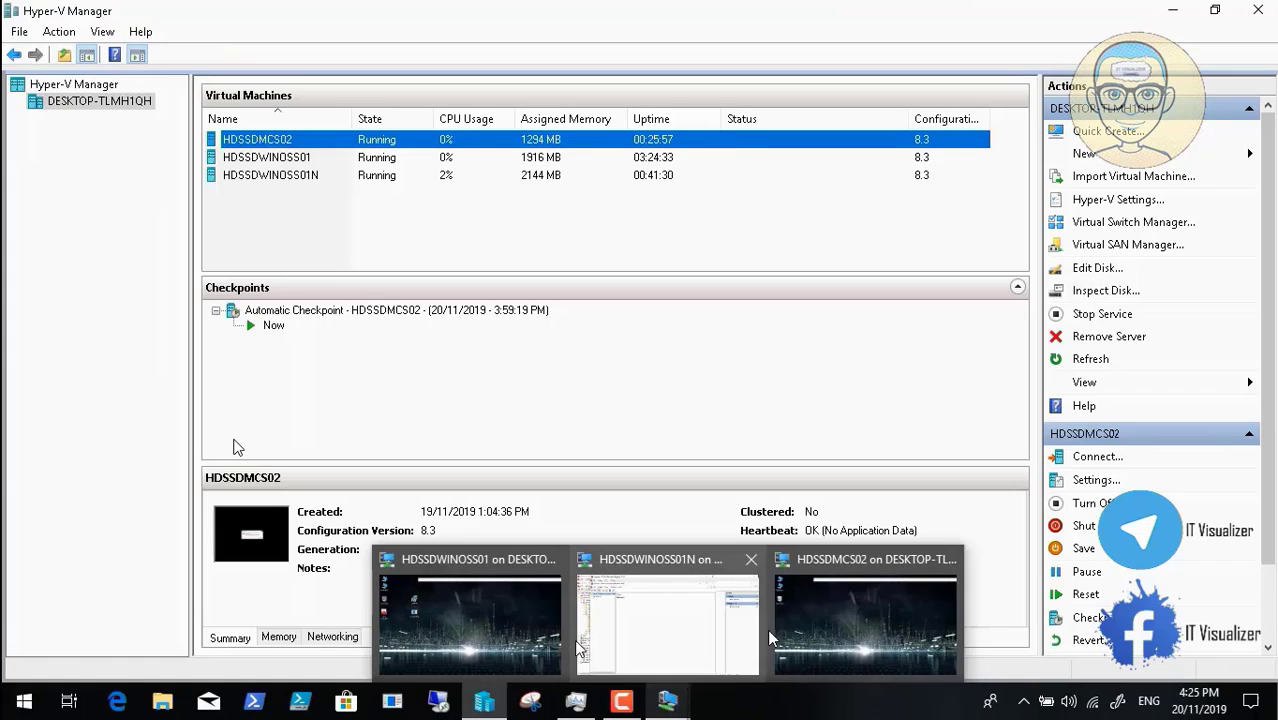
left_click(834, 610)
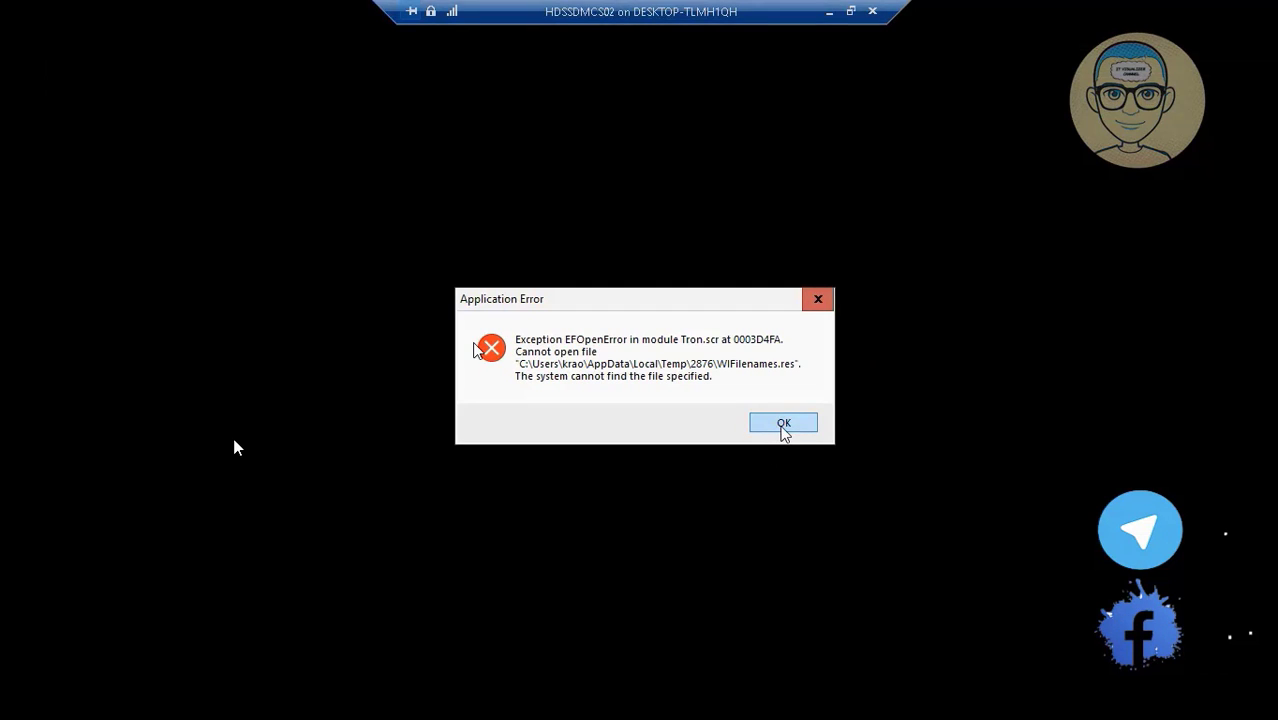
left_click(784, 425)
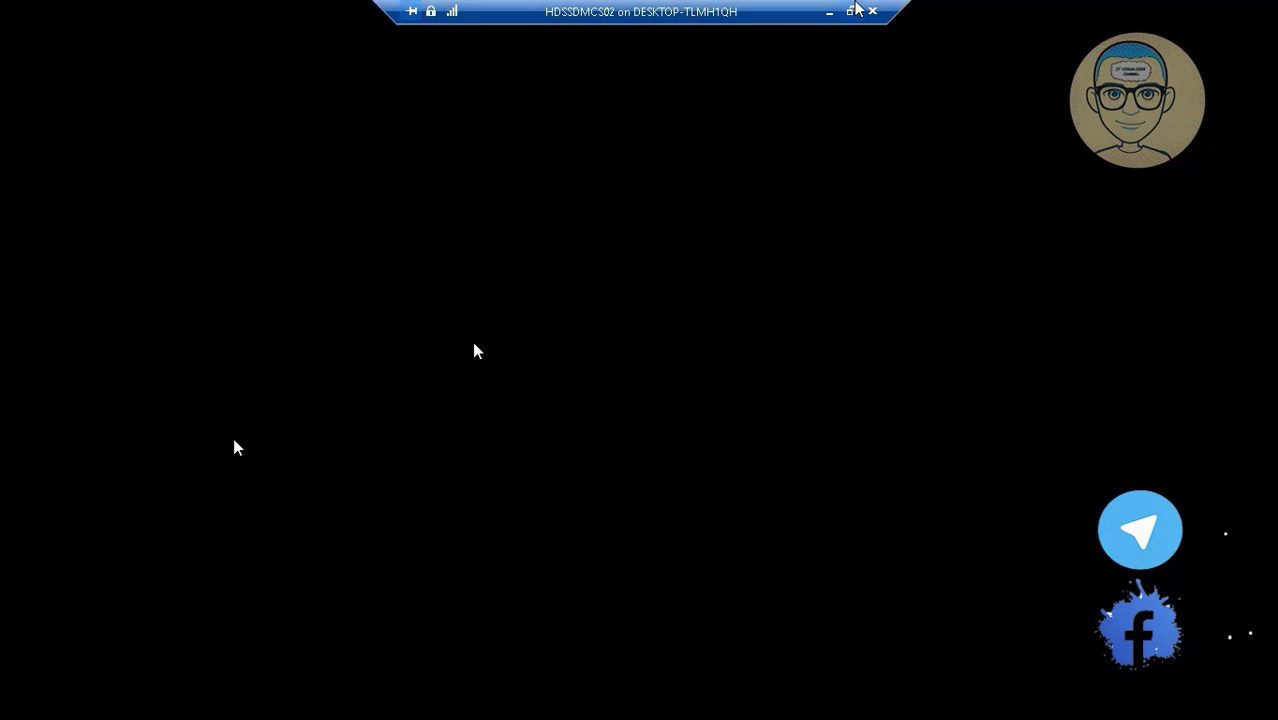
left_click(851, 11)
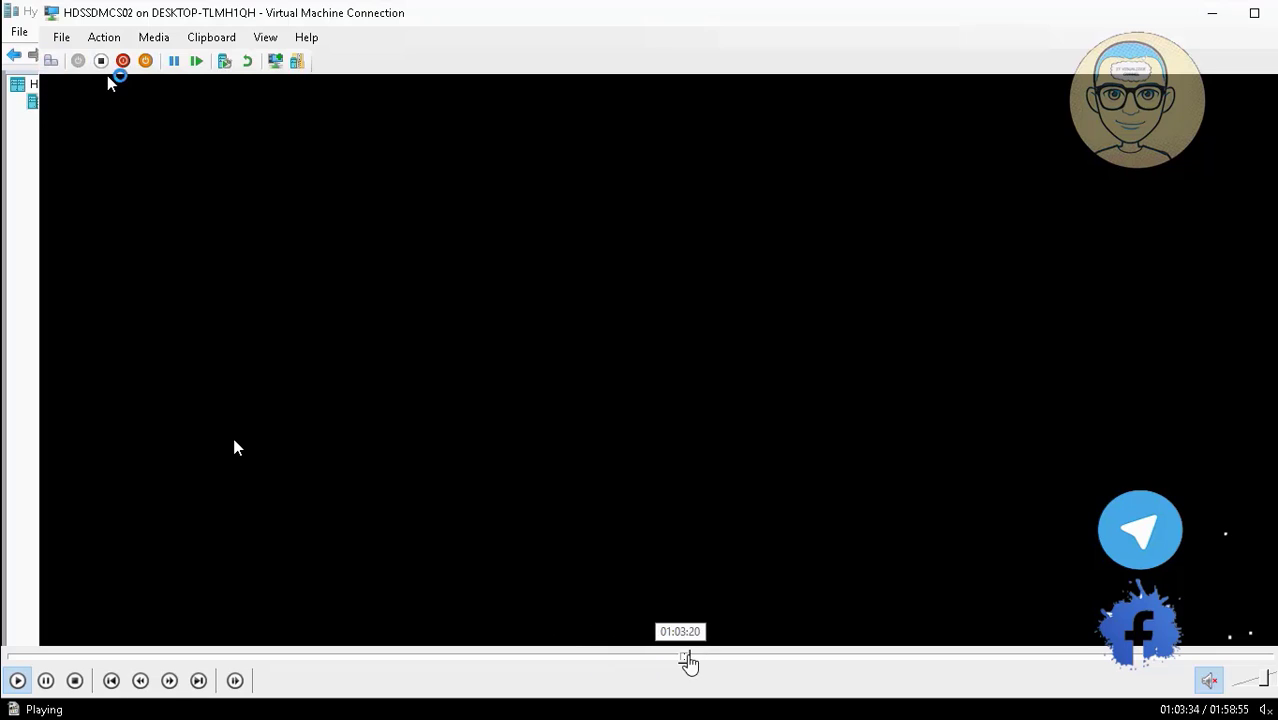
Step: Revisit the wizard's Welcome, Domain Selection and Computer Options pages and the completed migration log
left_click(698, 660)
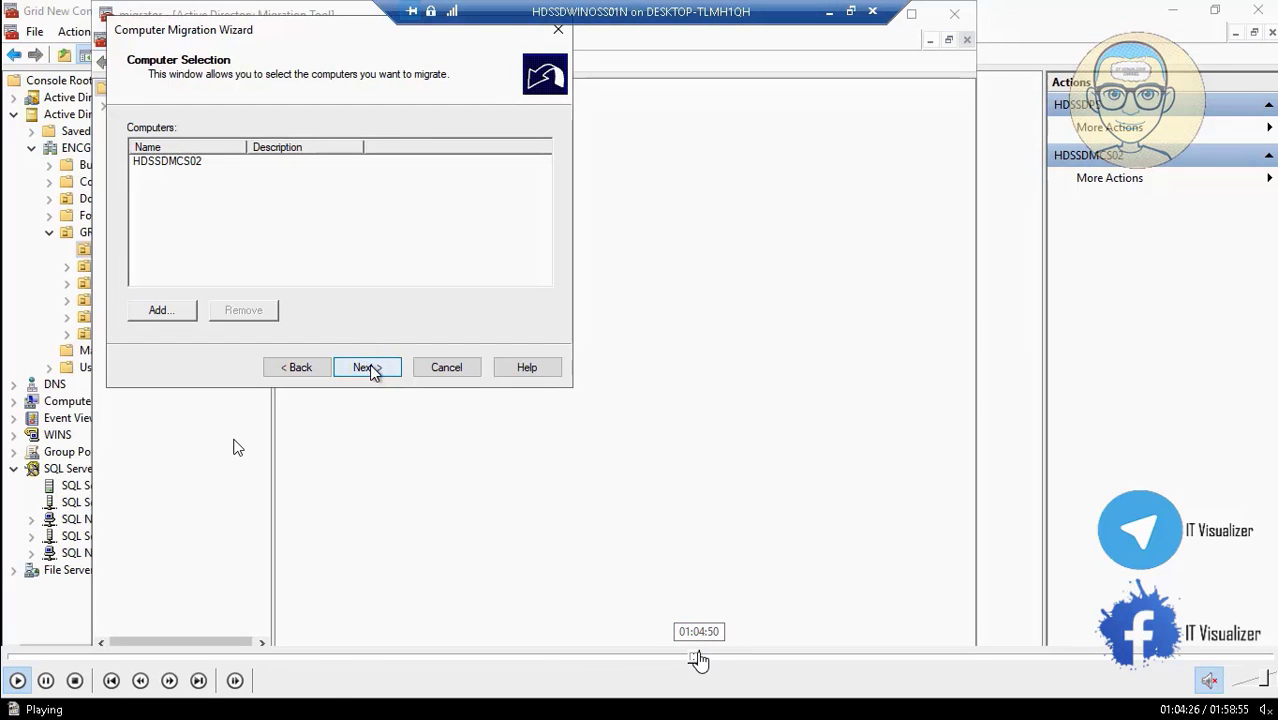
left_click(690, 660)
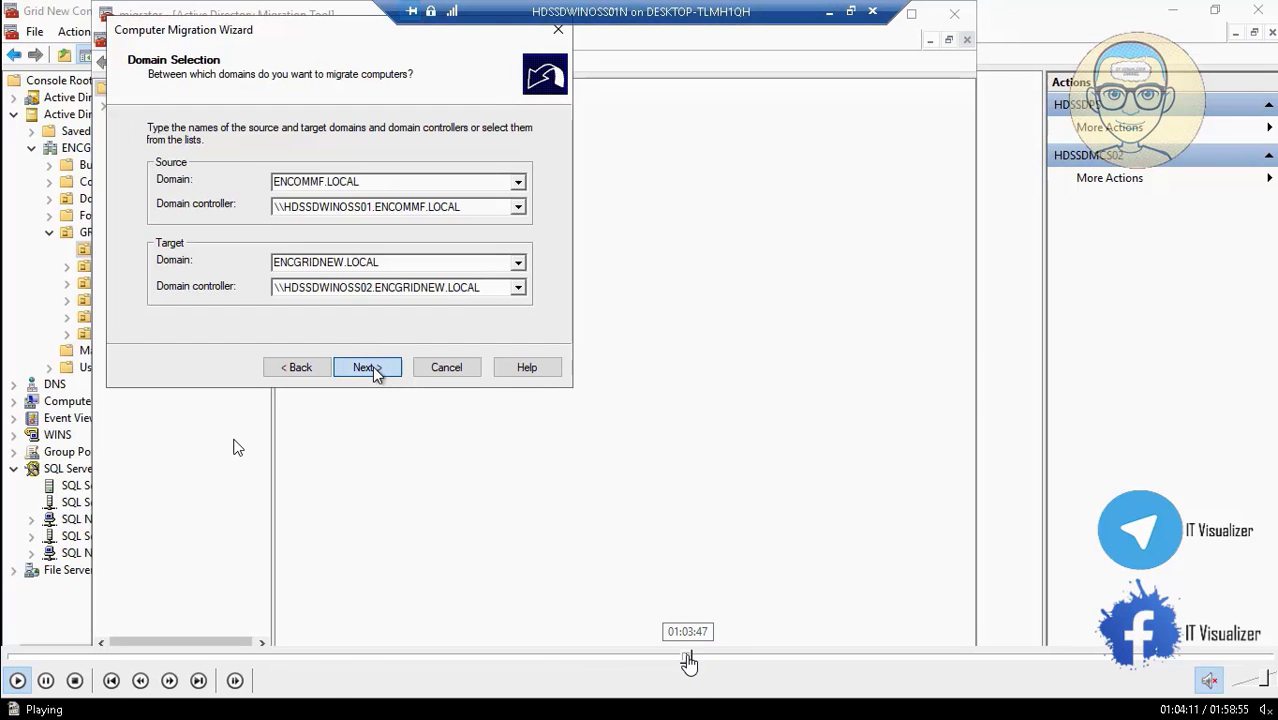
left_click(688, 662)
left_click(689, 661)
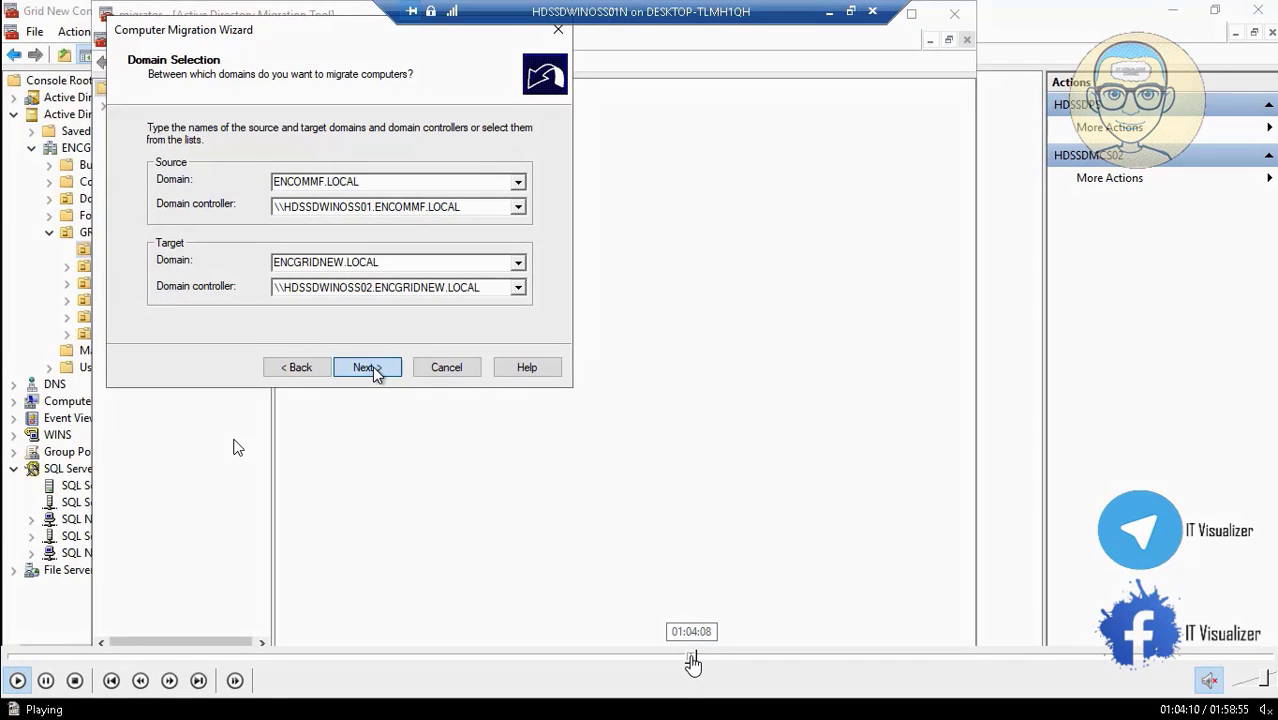
left_click(689, 661)
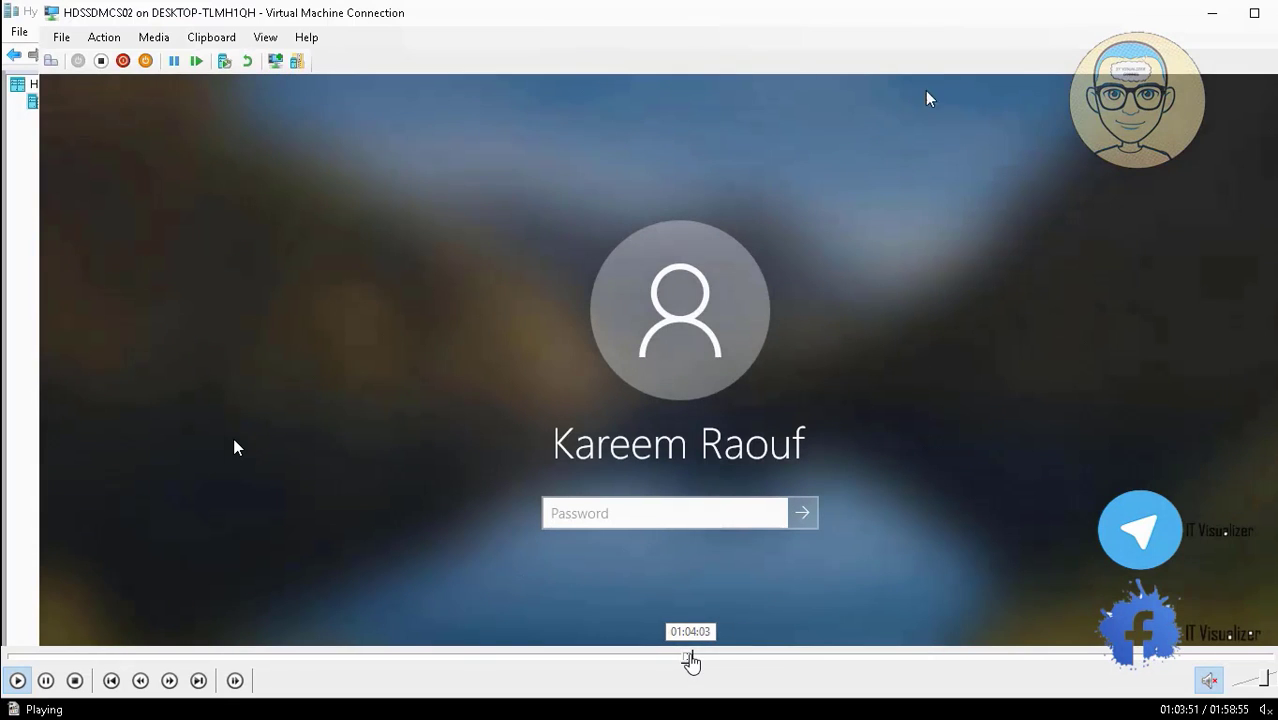
left_click(690, 662)
left_click(689, 661)
left_click(693, 661)
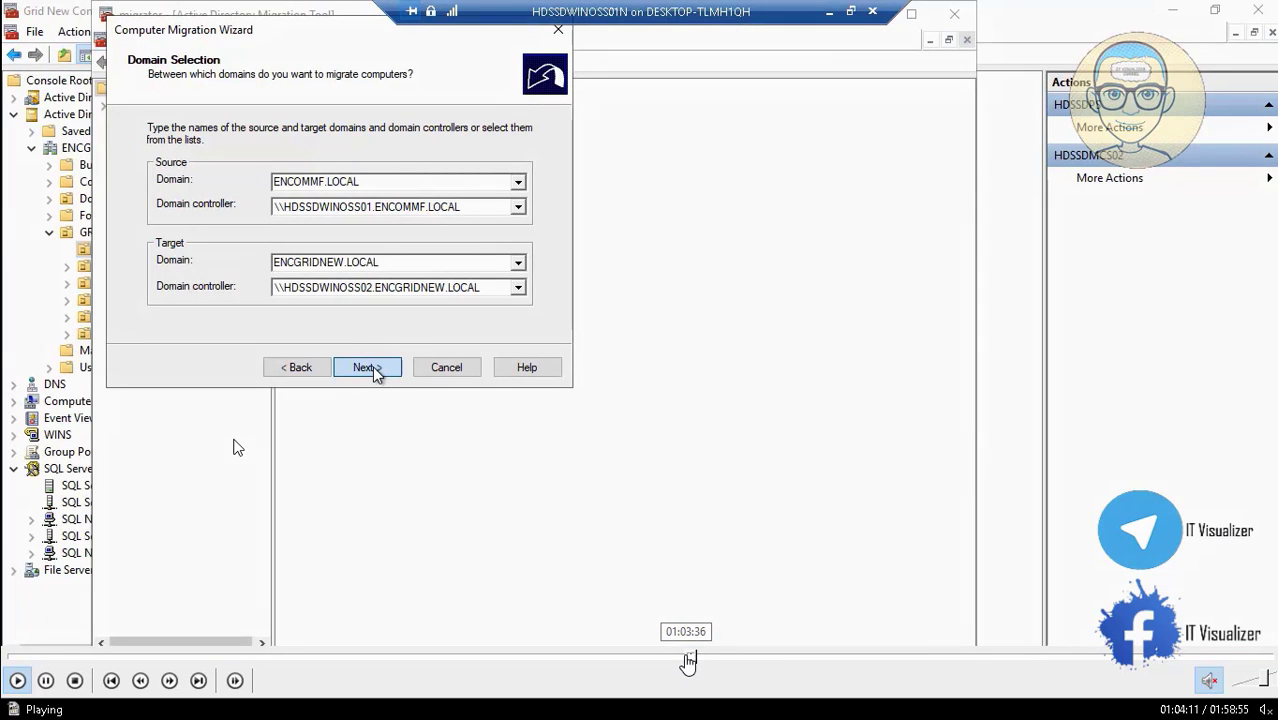
left_click(690, 661)
left_click(690, 661)
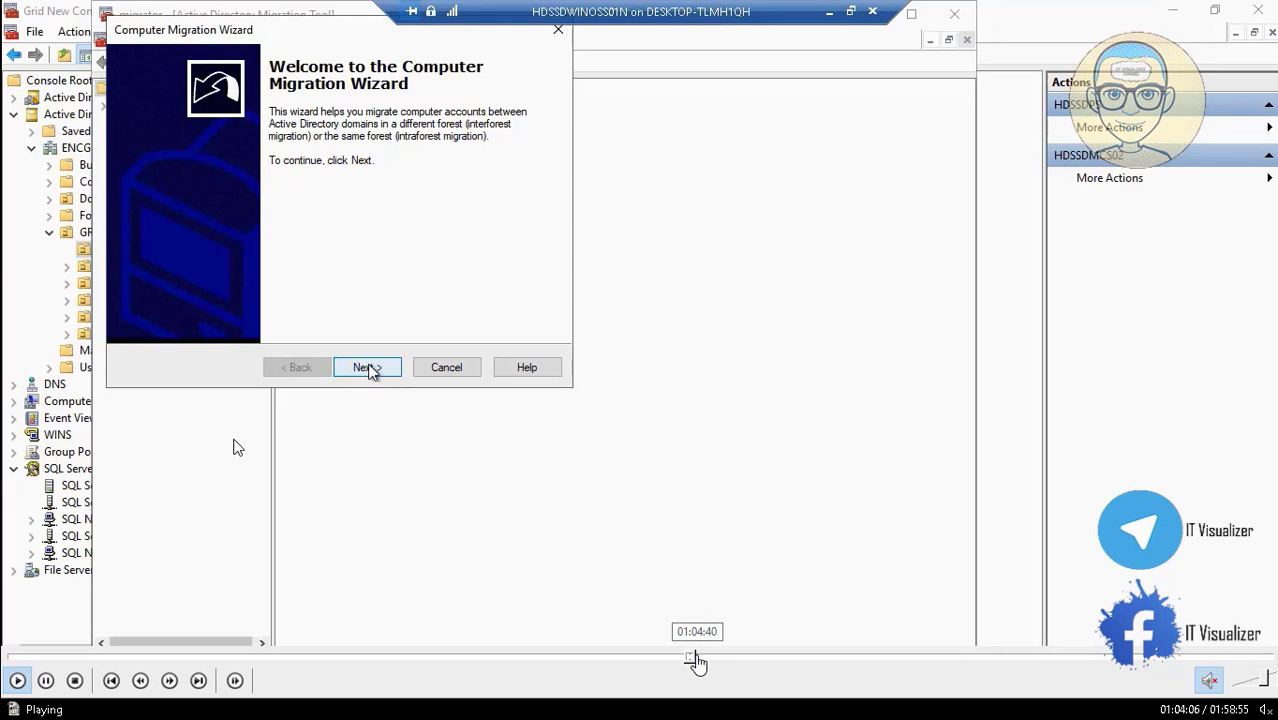
left_click(696, 661)
left_click(706, 661)
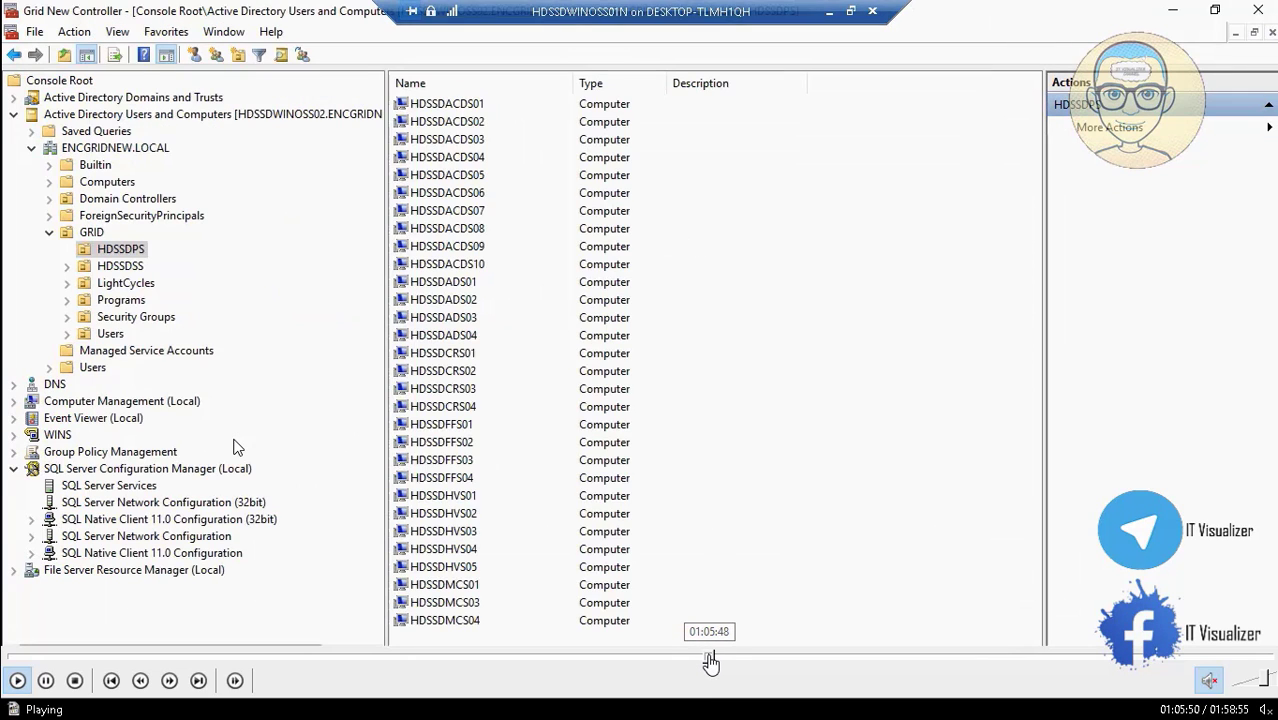
left_click(710, 661)
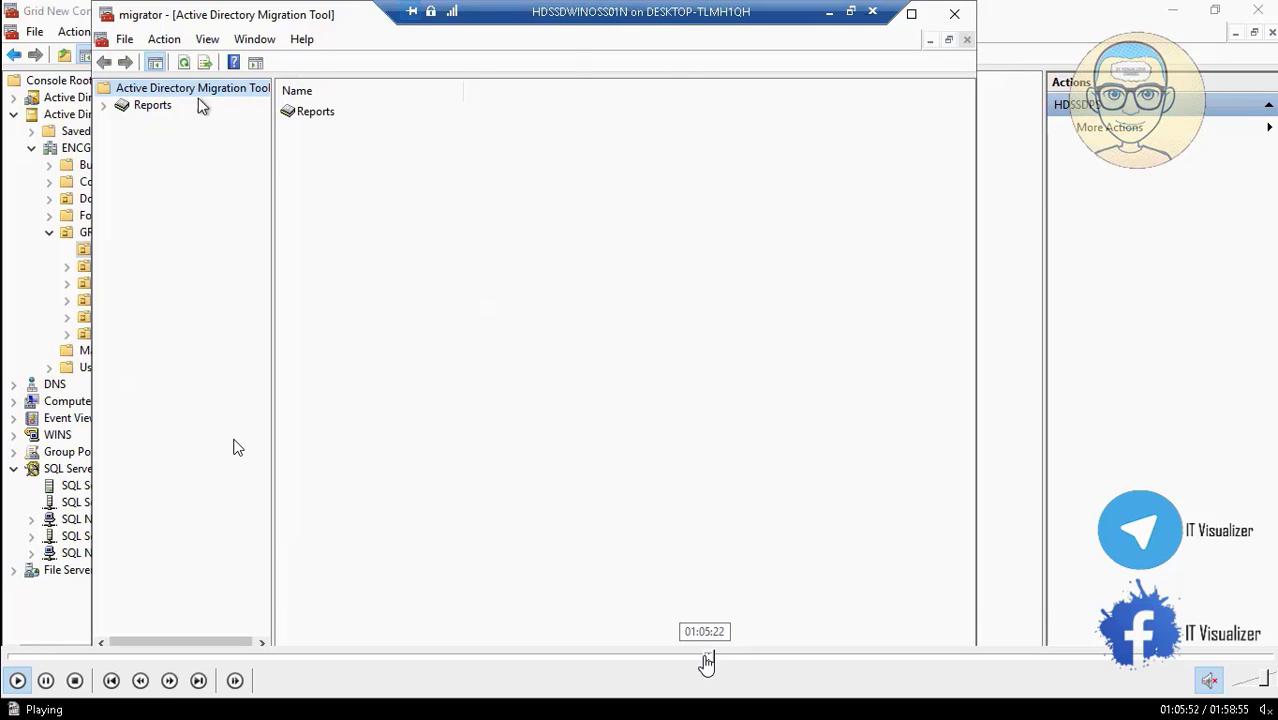
left_click(705, 661)
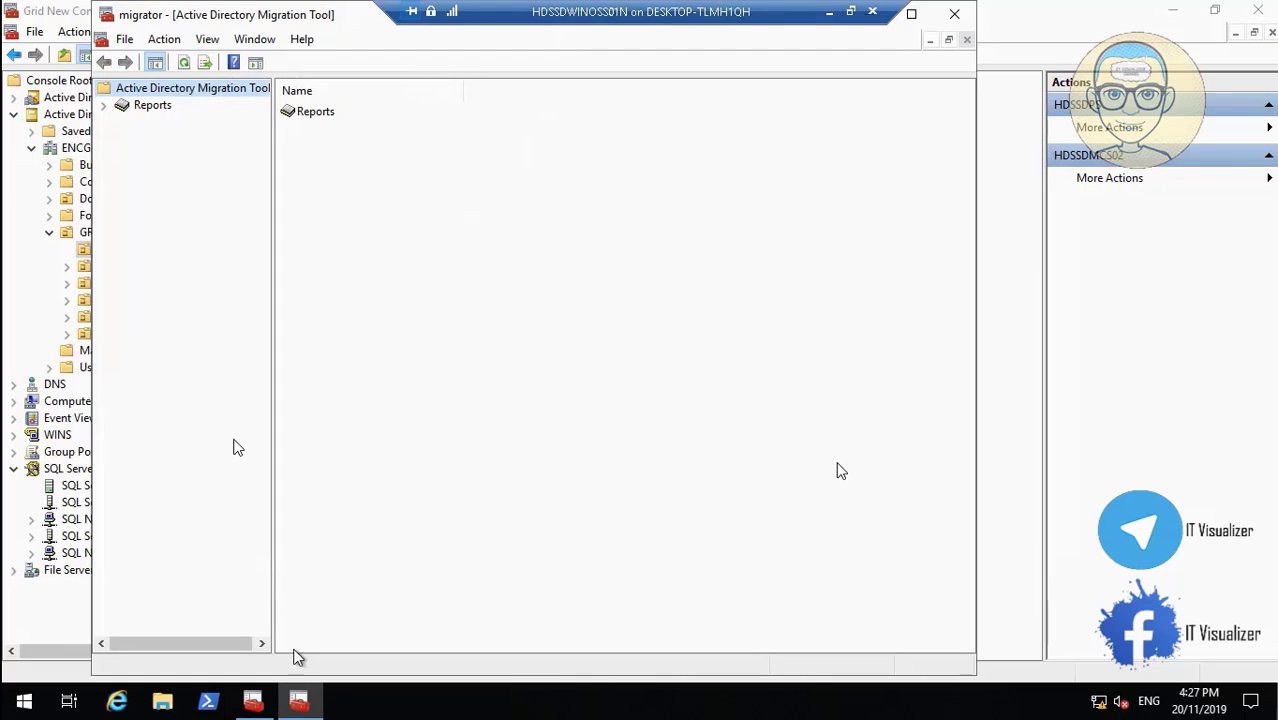
Step: Delete HDSSDMCS02's computer account from HDSSDPS, then bring up the migration tool's wizard list
left_click(298, 700)
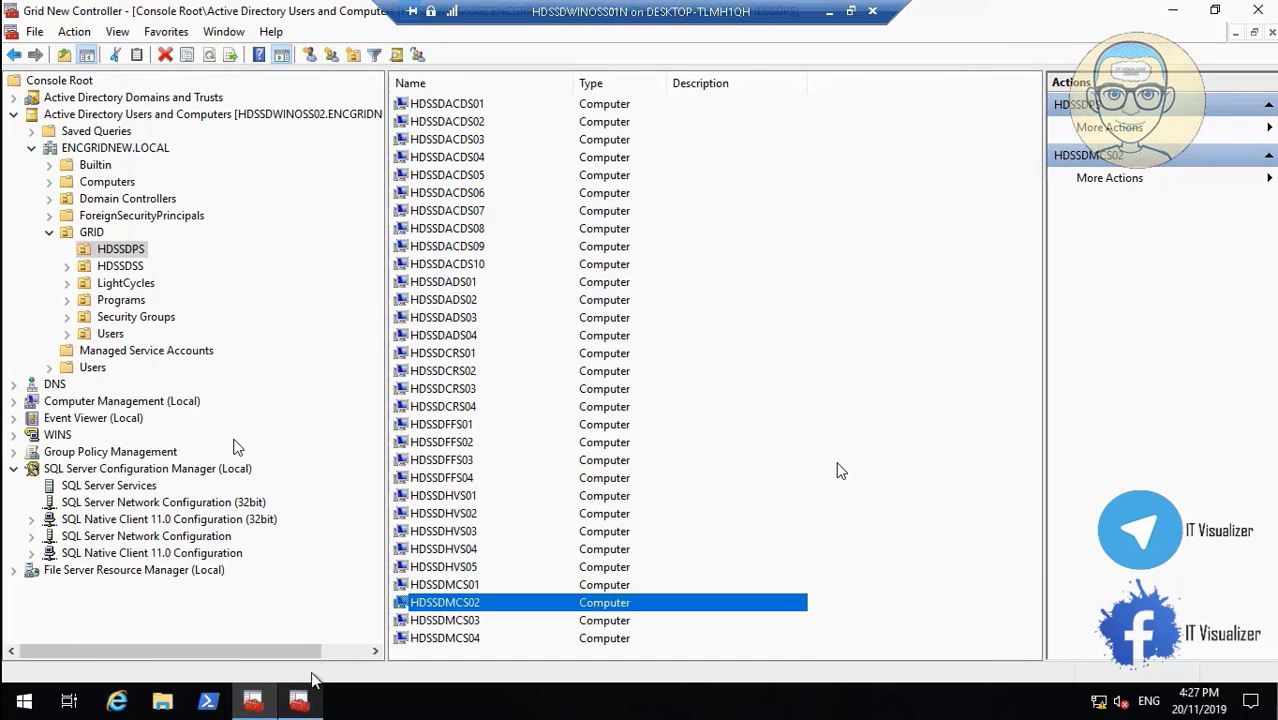
left_click(1172, 12)
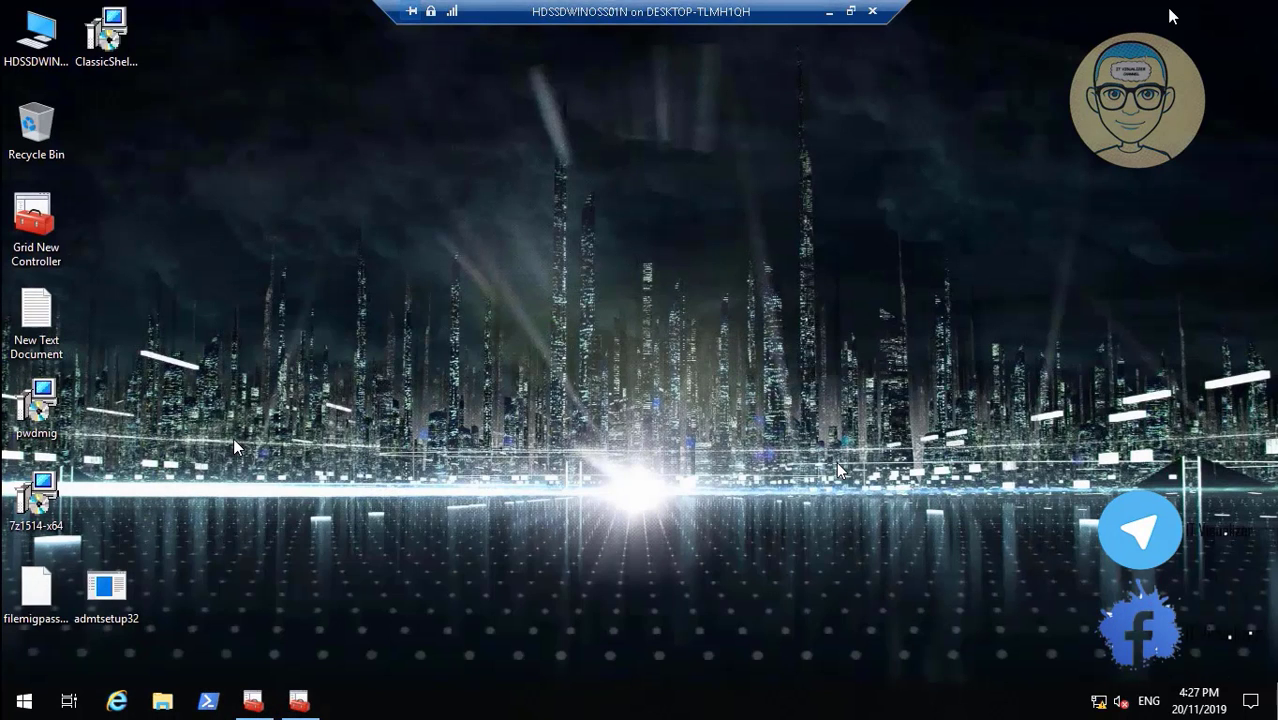
left_click(299, 700)
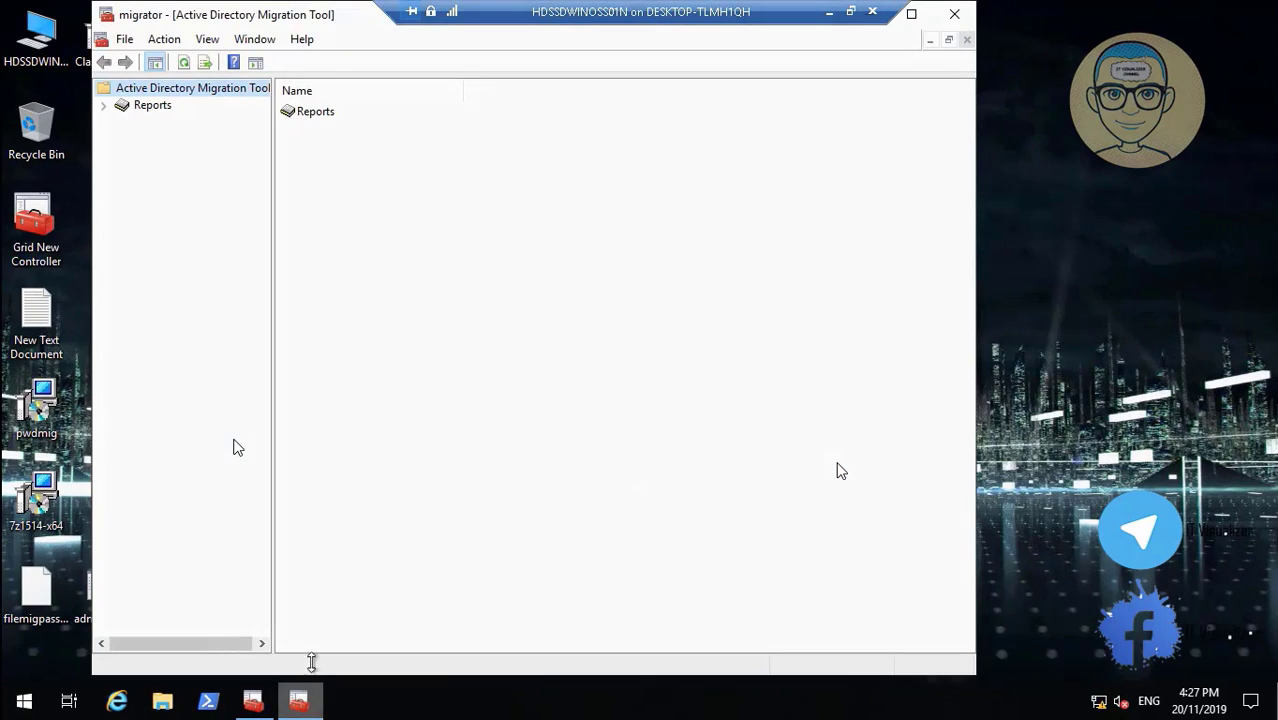
left_click(253, 700)
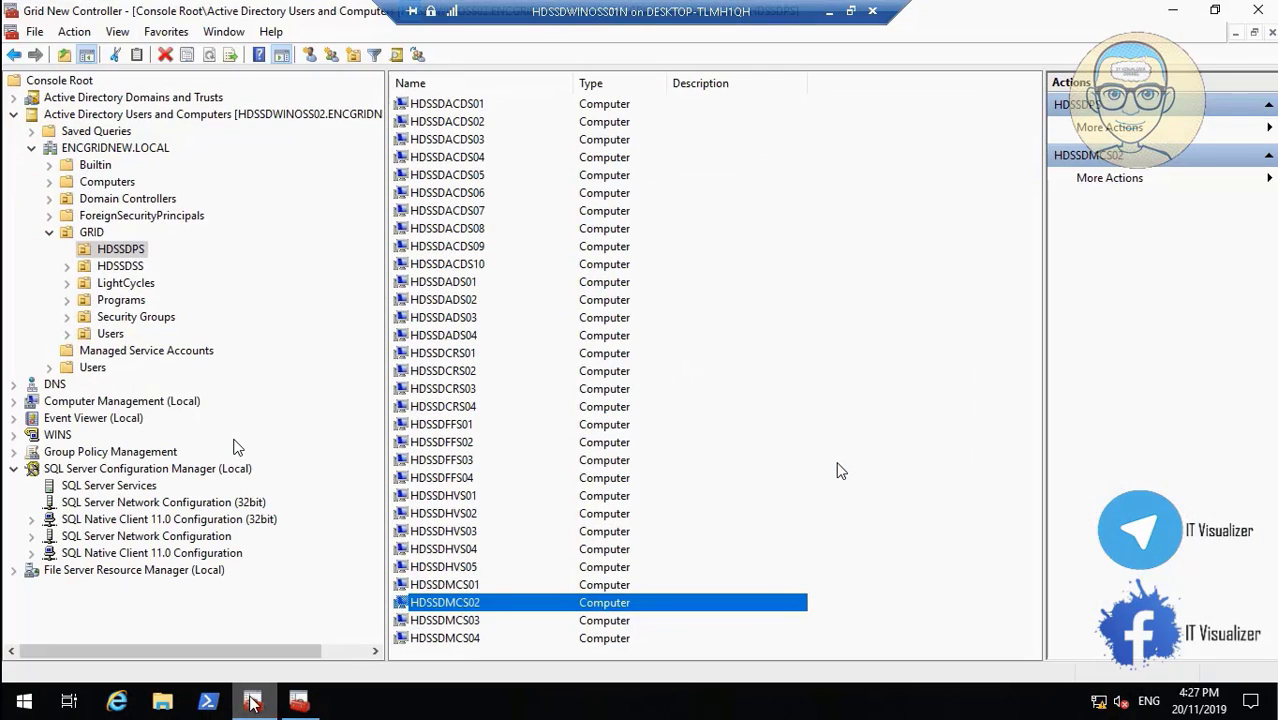
right_click(470, 606)
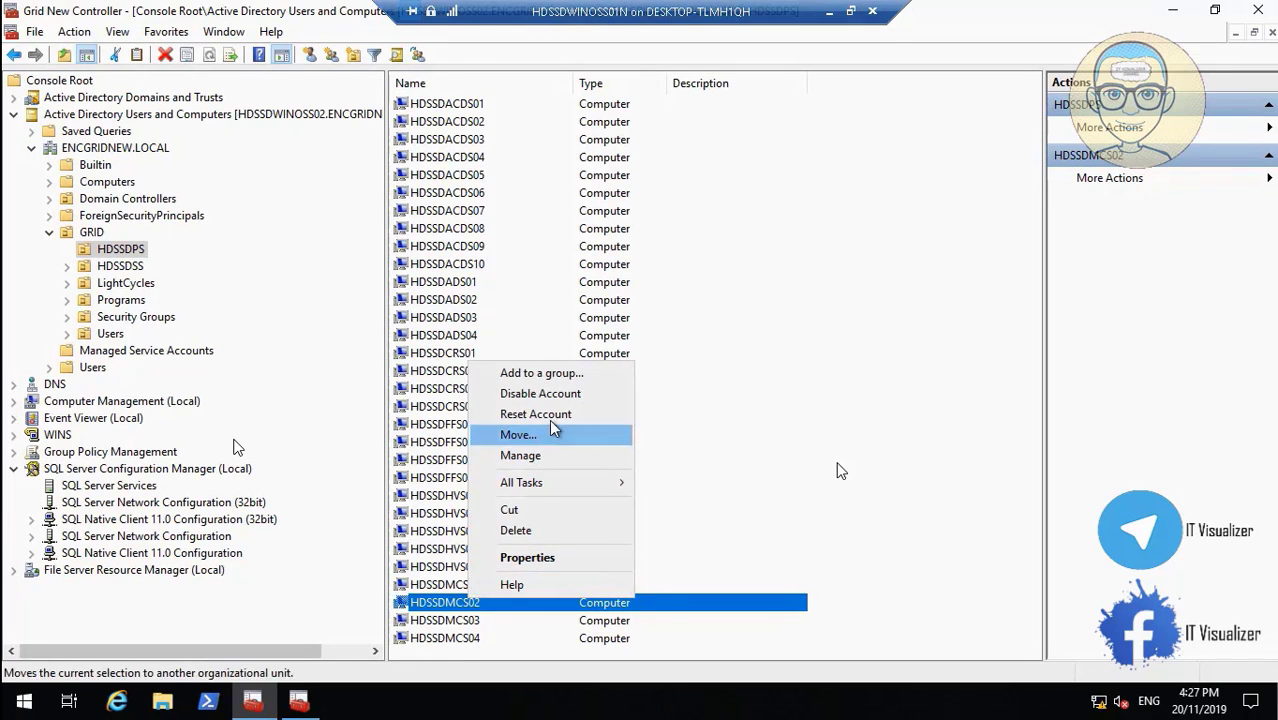
left_click(528, 531)
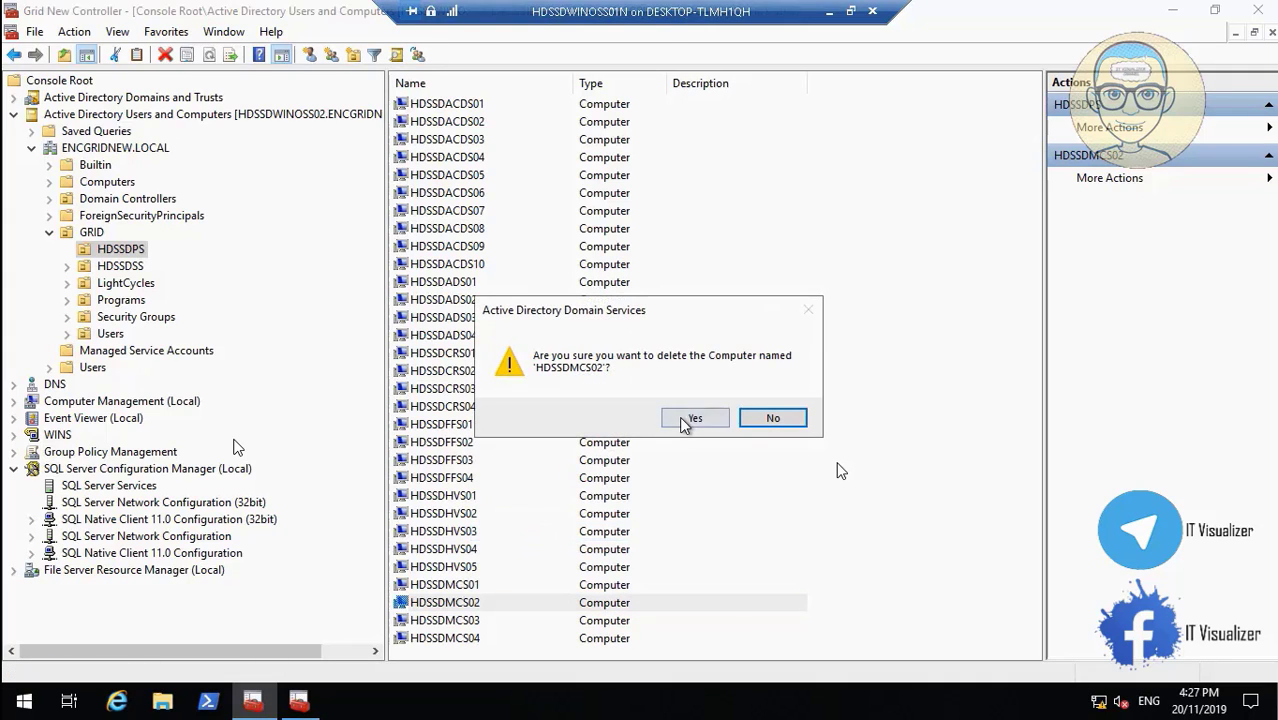
left_click(685, 420)
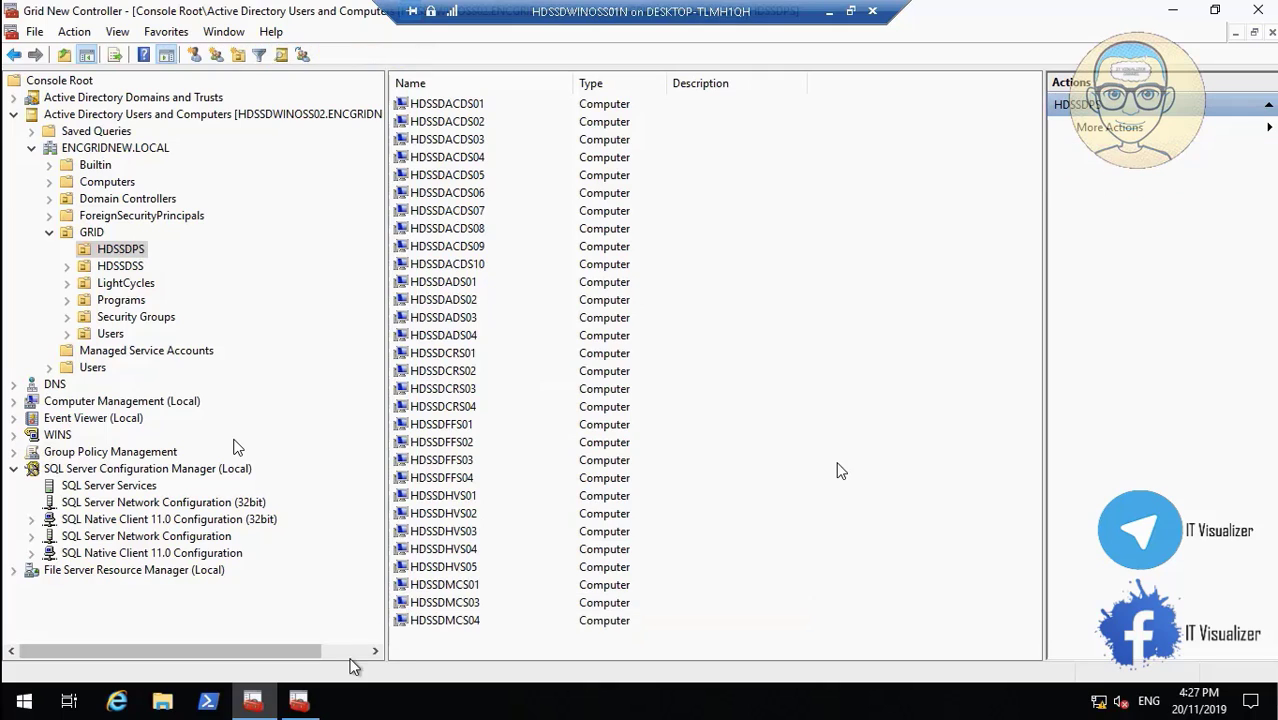
left_click(299, 700)
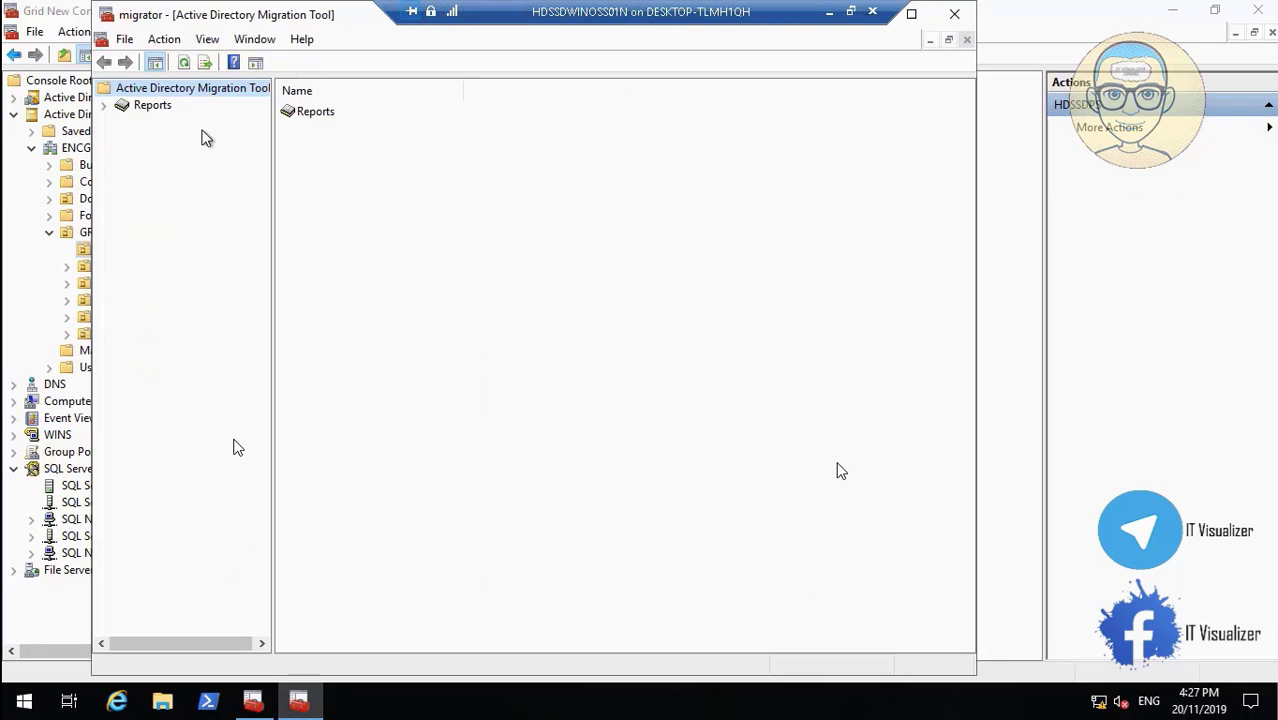
right_click(199, 88)
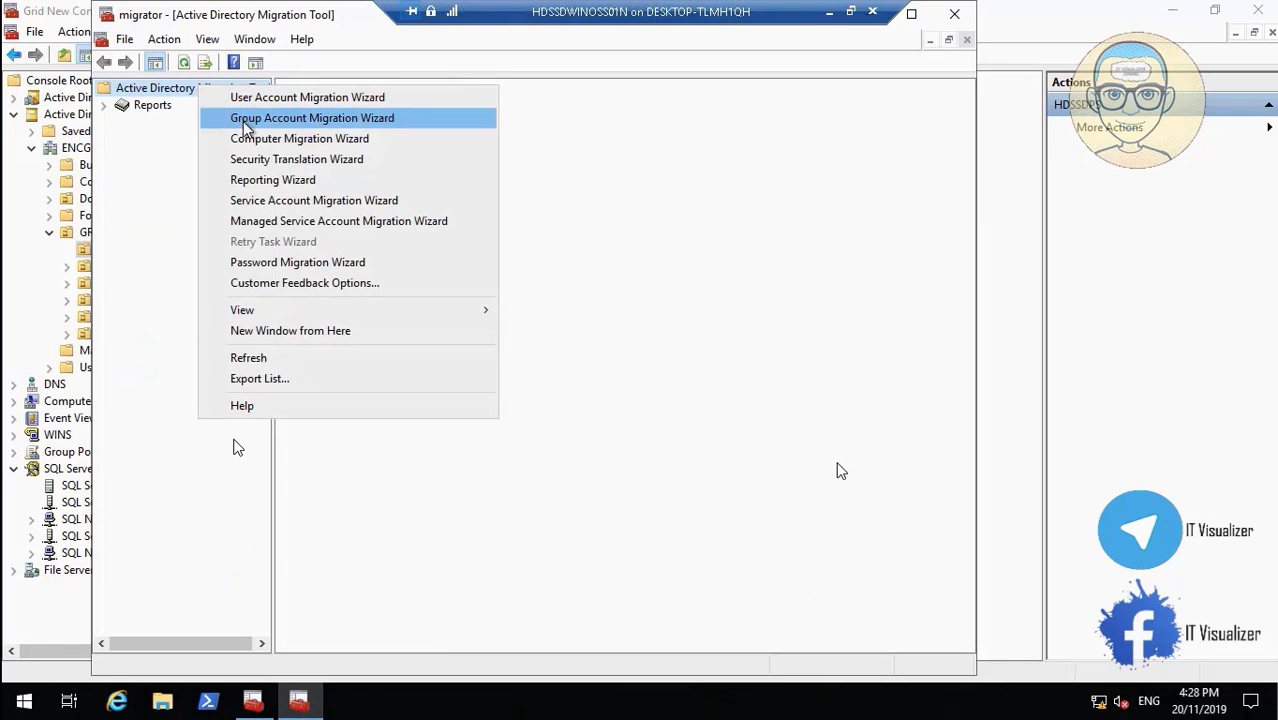
Step: Start the Computer Migration Wizard from ENCOMMF.LOCAL to ENCGRIDNEW.LOCAL and add HDSSDMCS02
left_click(280, 140)
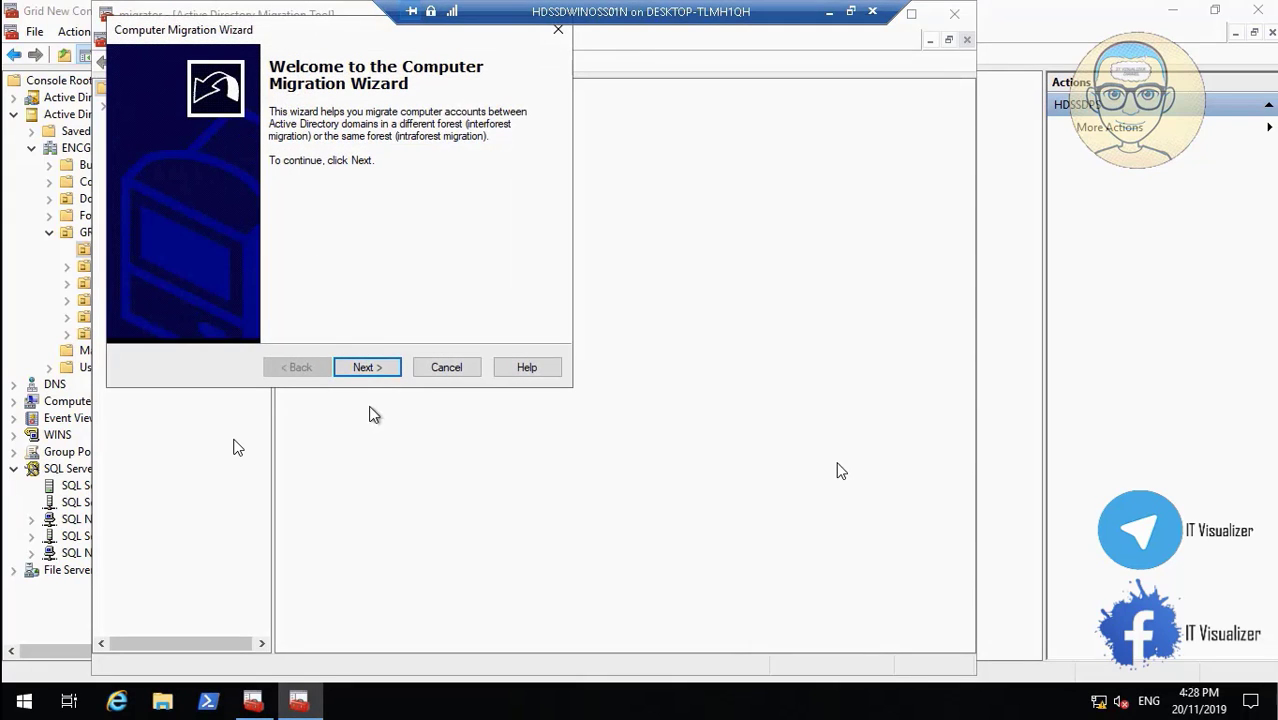
left_click(370, 368)
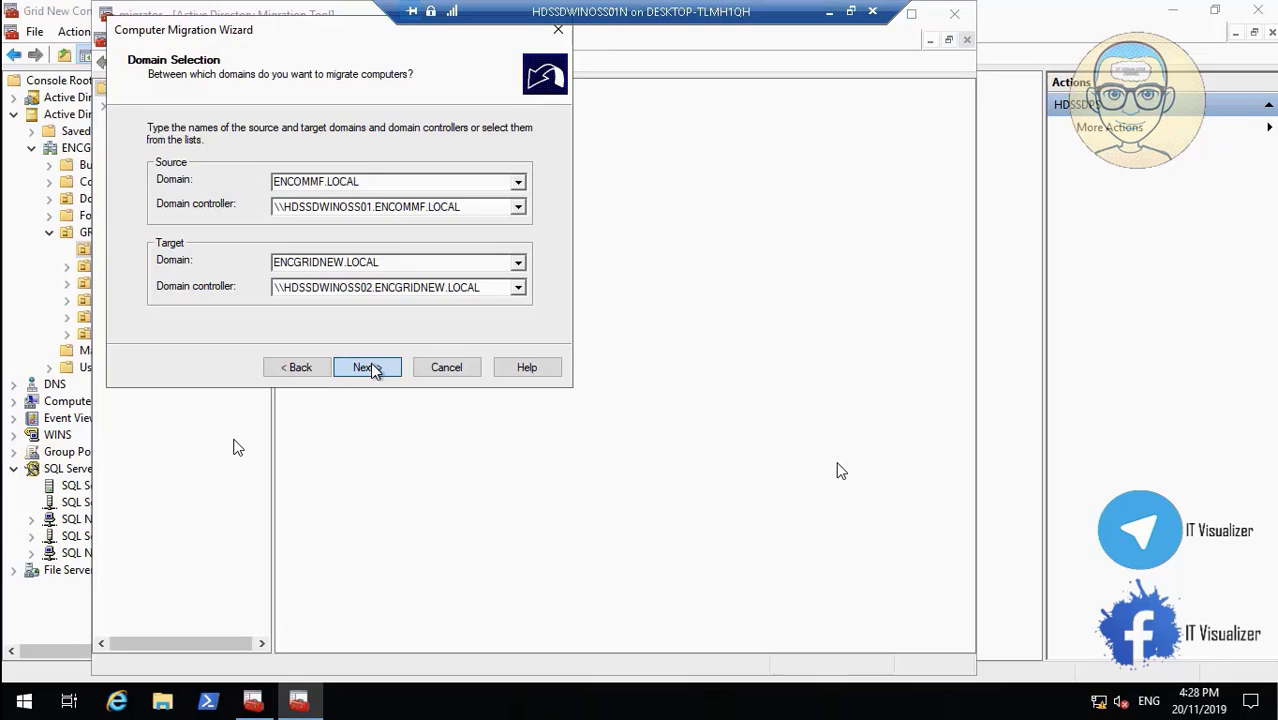
left_click(370, 368)
left_click(370, 368)
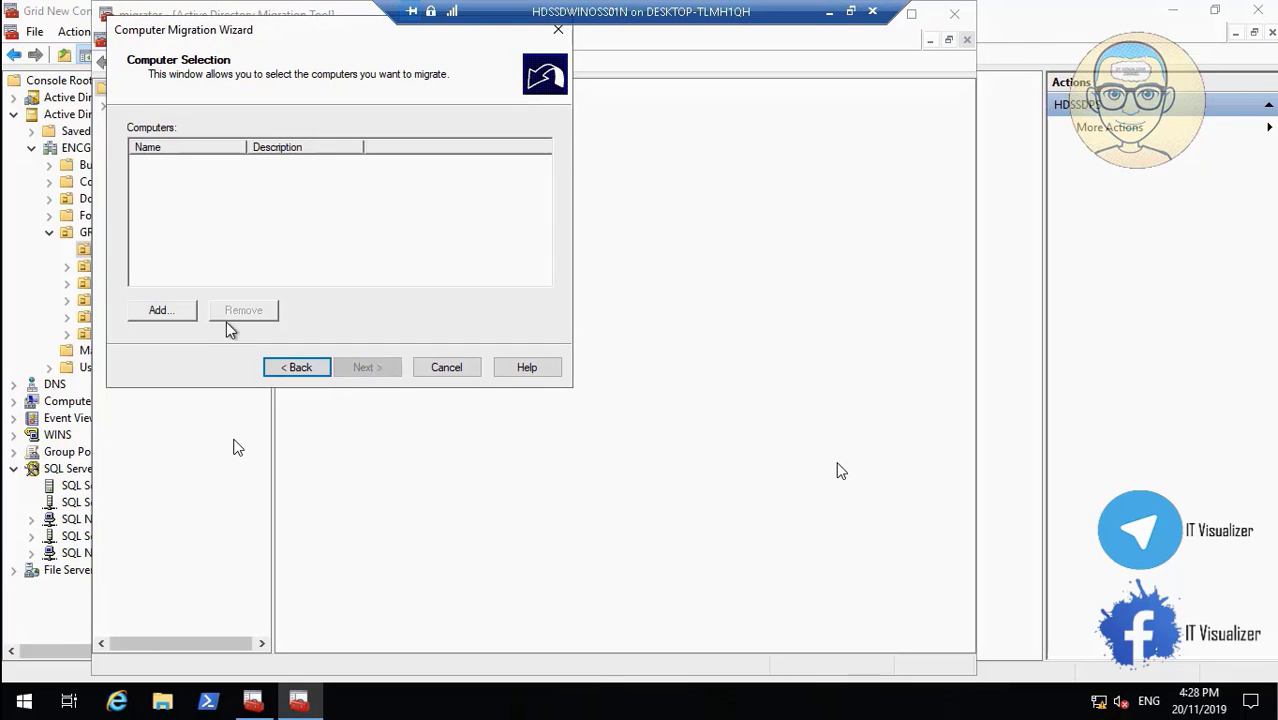
left_click(180, 311)
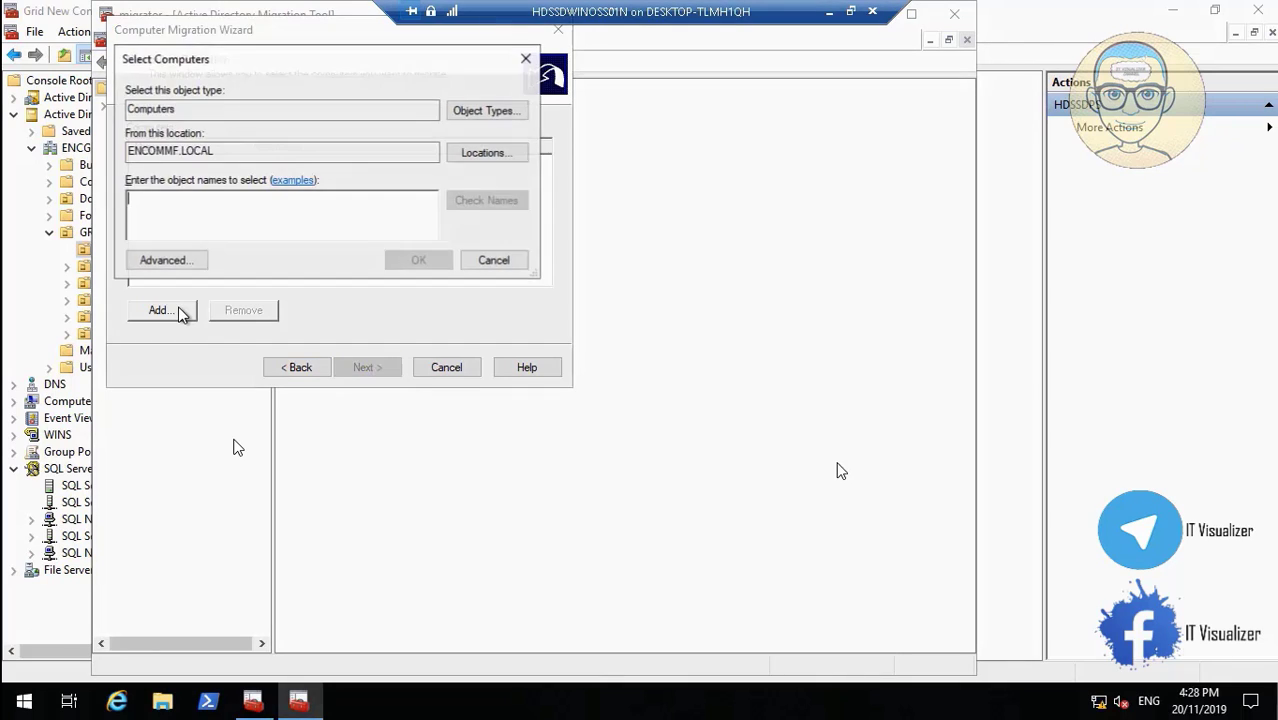
type("HDSSDMCS02")
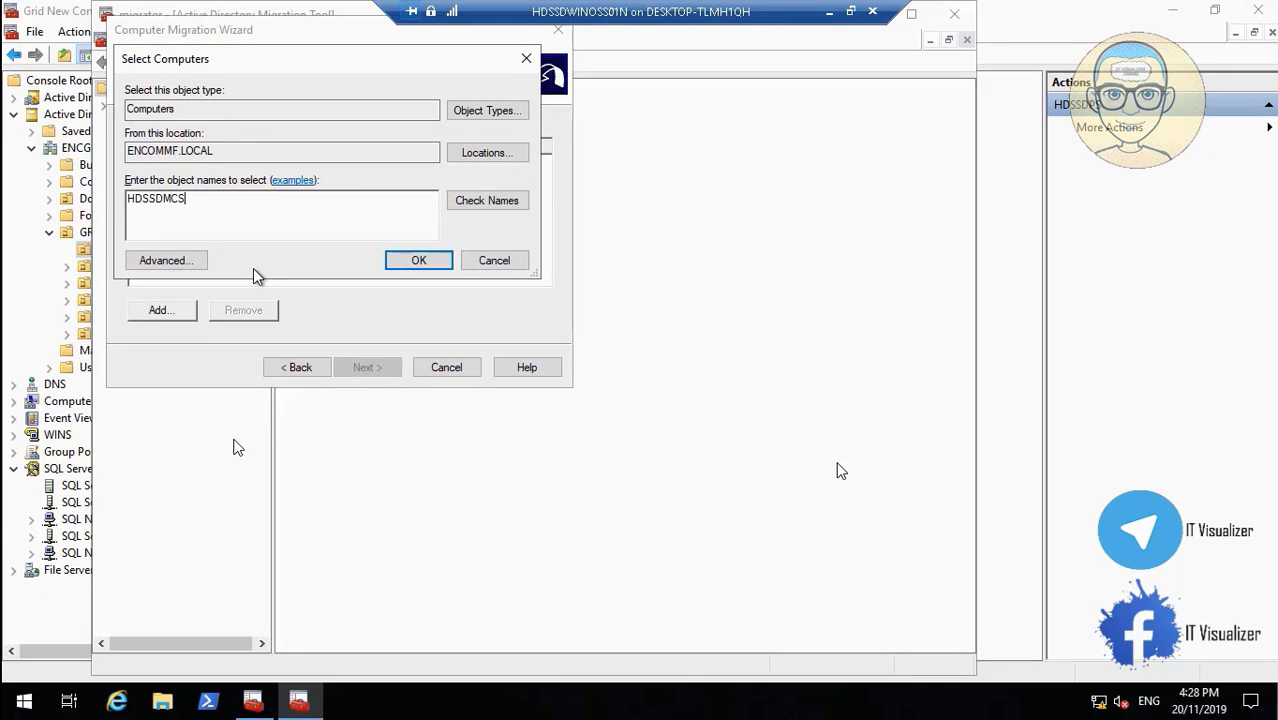
left_click(472, 200)
left_click(424, 260)
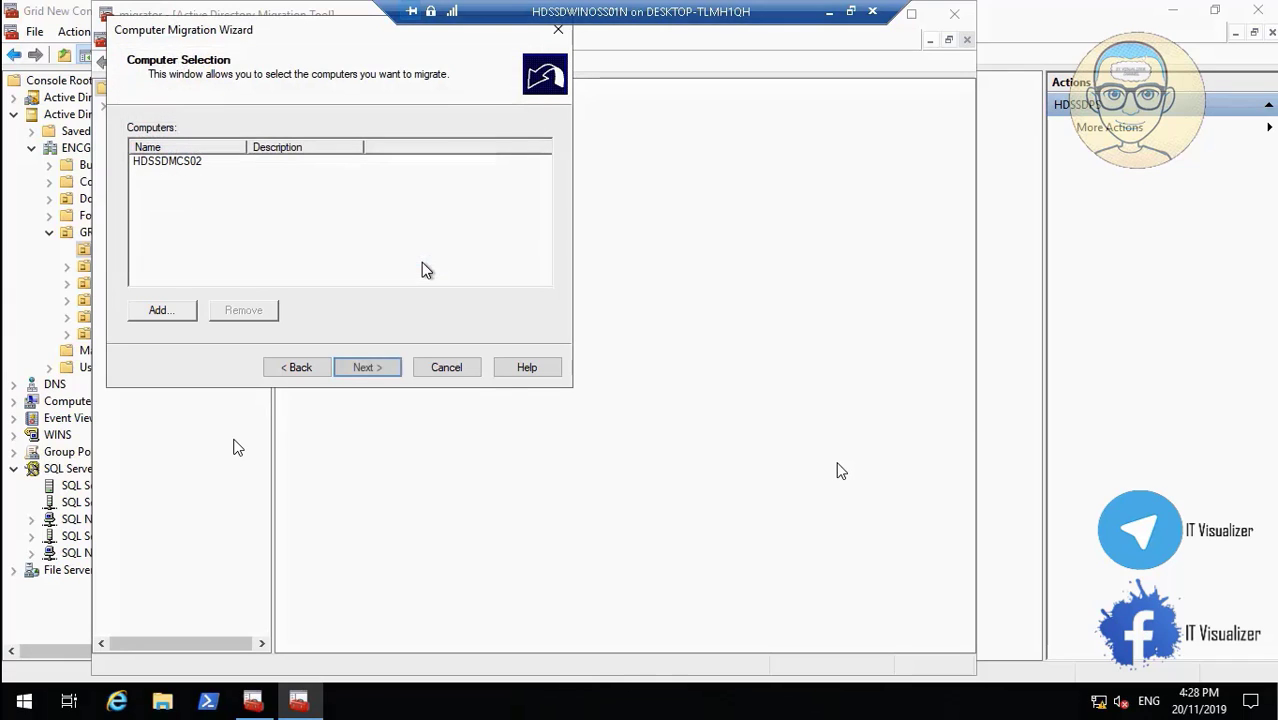
Step: Remove HDSSDMCS02 from the selection list and add it back by its full name
left_click(300, 368)
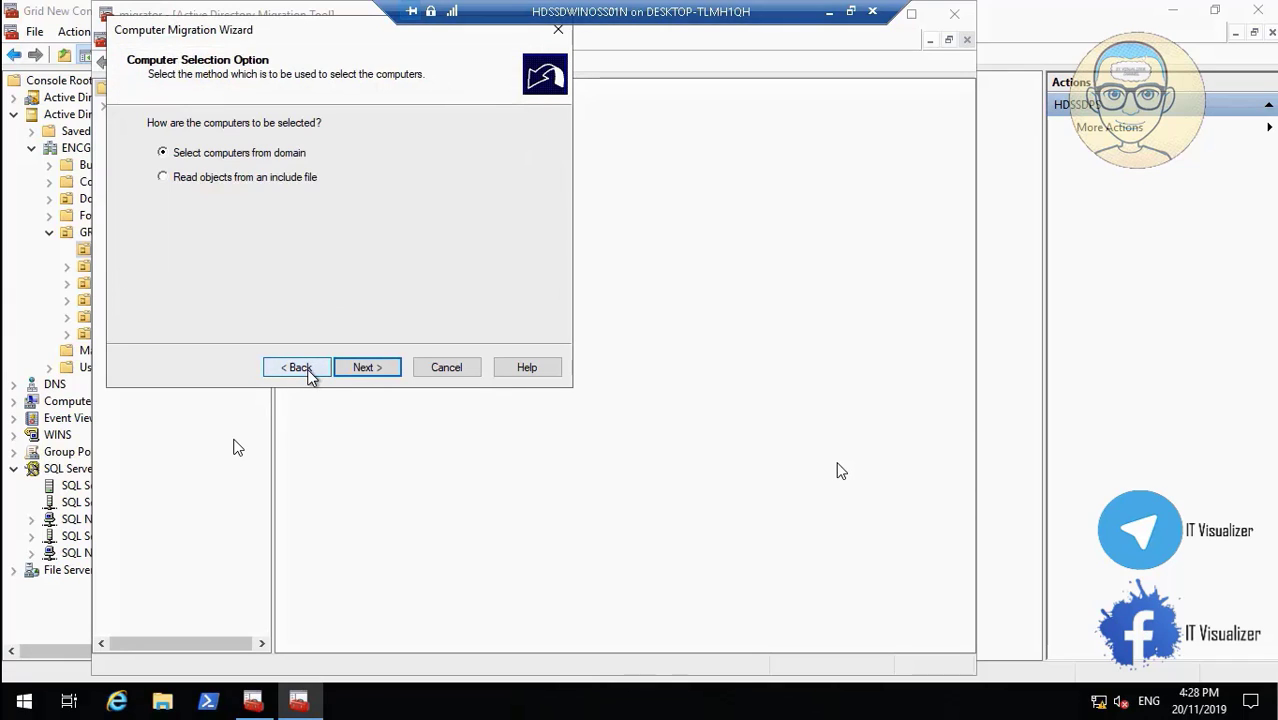
left_click(368, 368)
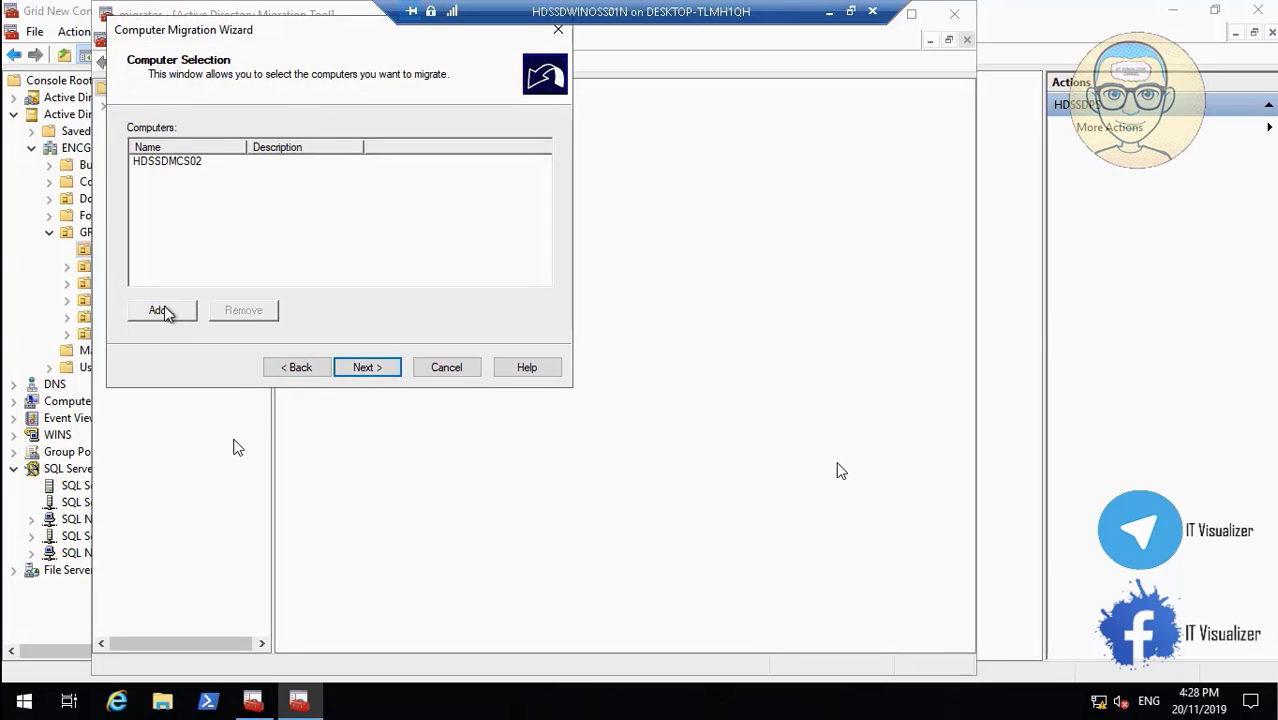
left_click(177, 166)
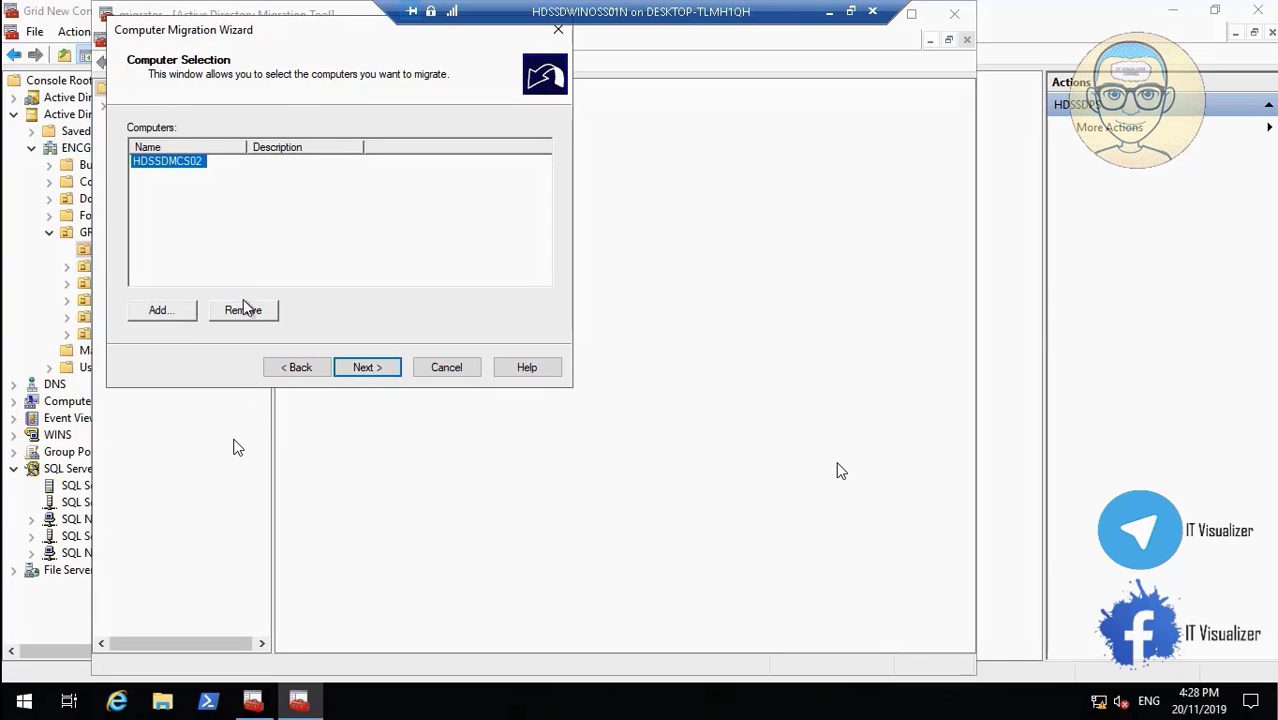
left_click(245, 308)
left_click(177, 316)
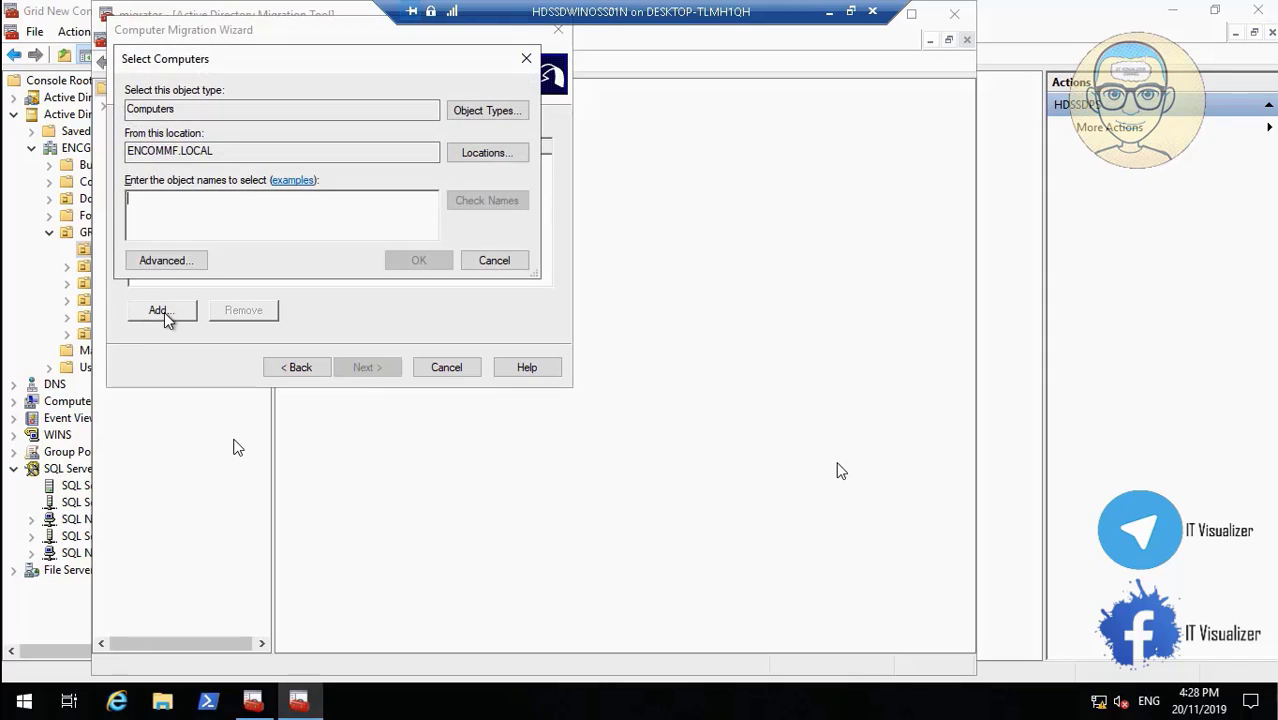
type("HDS")
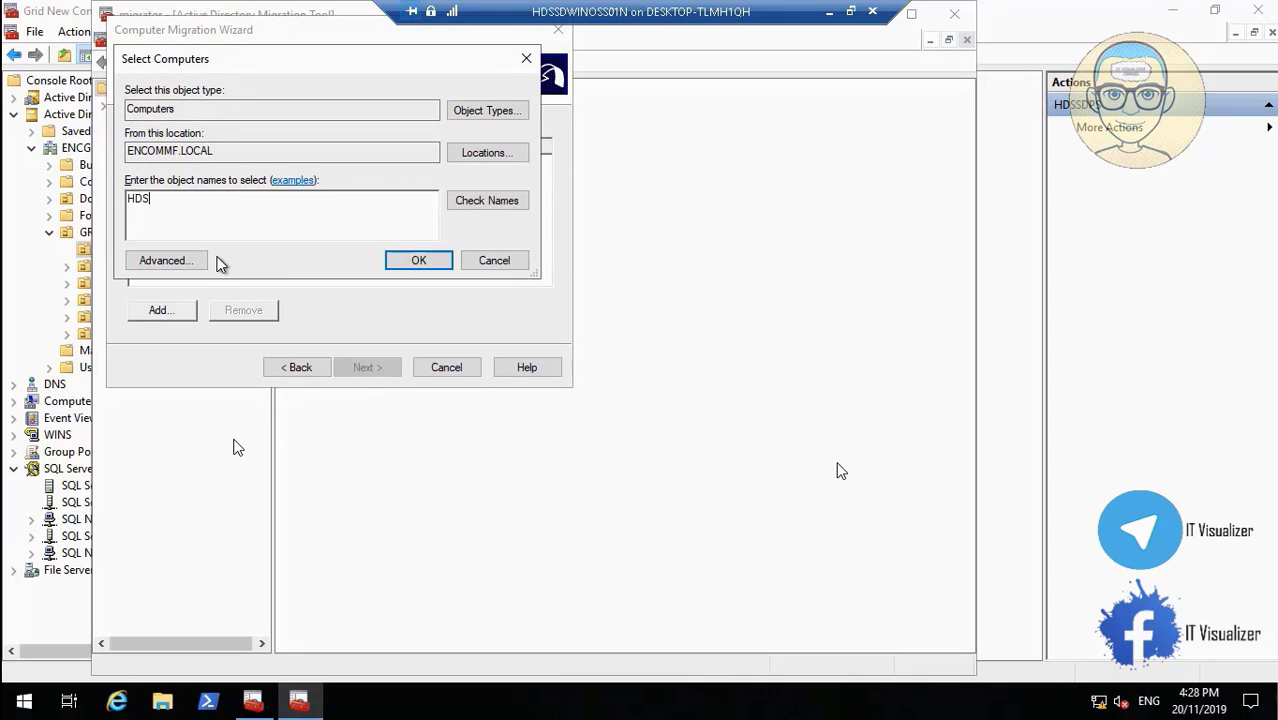
type("SDMCS02")
left_click(480, 206)
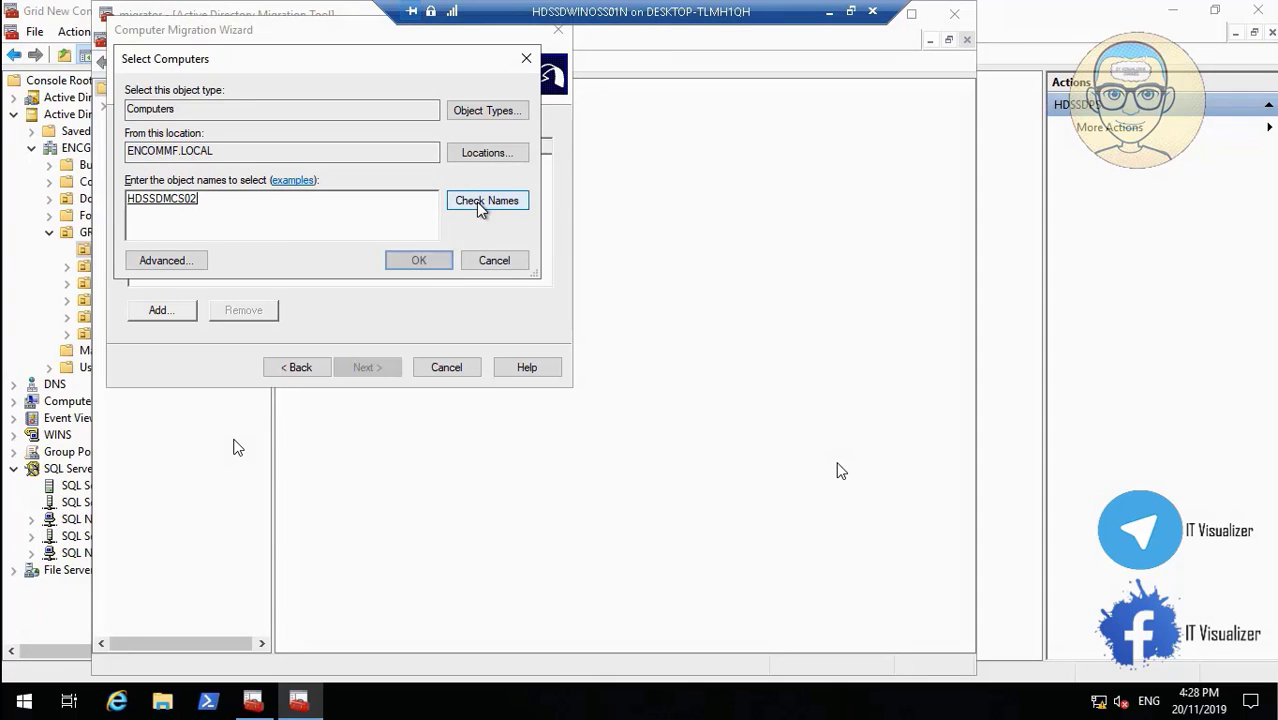
left_click(418, 260)
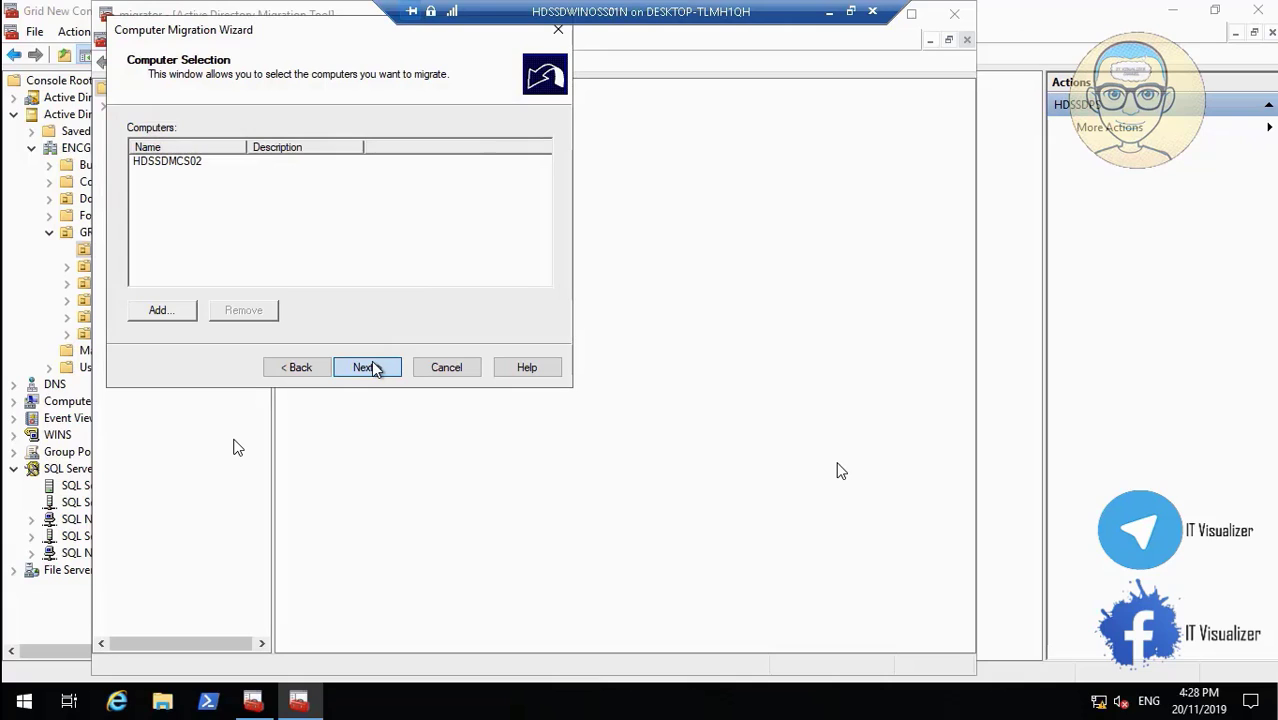
Step: Accept the target OU, all-object translation, Add security, 0-minute restart and conflict defaults, then run
left_click(366, 367)
left_click(366, 367)
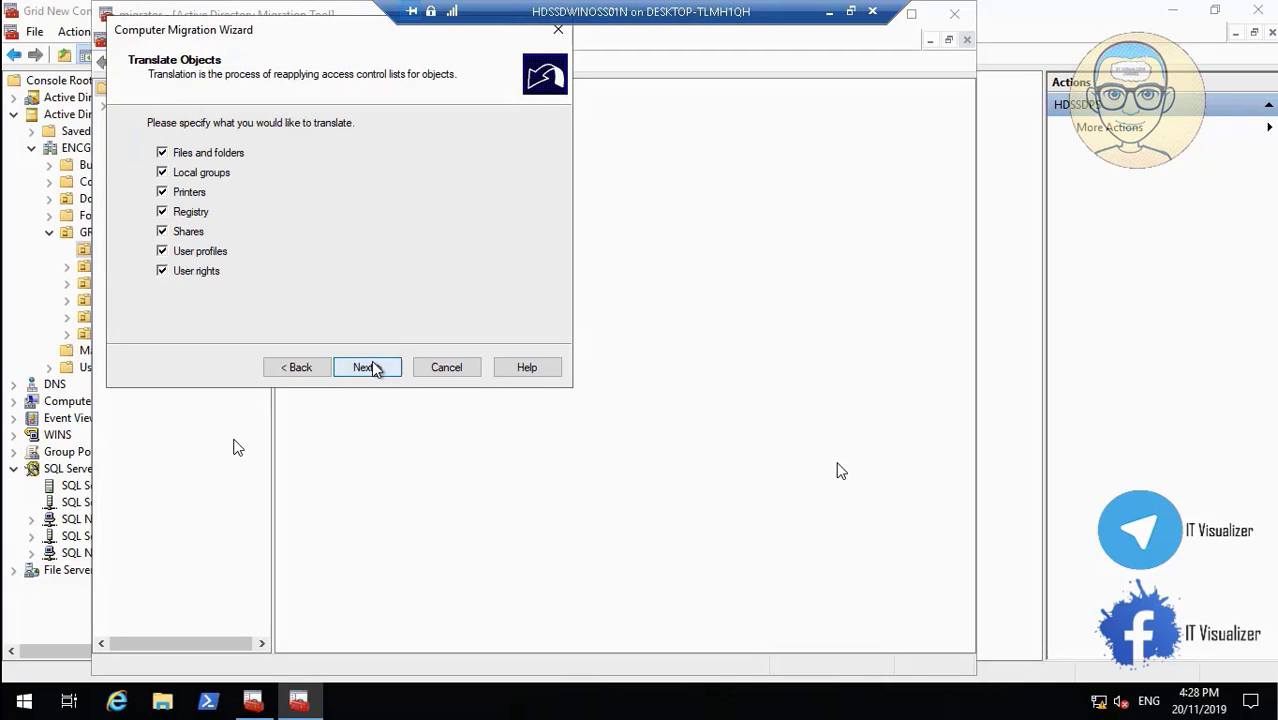
left_click(366, 367)
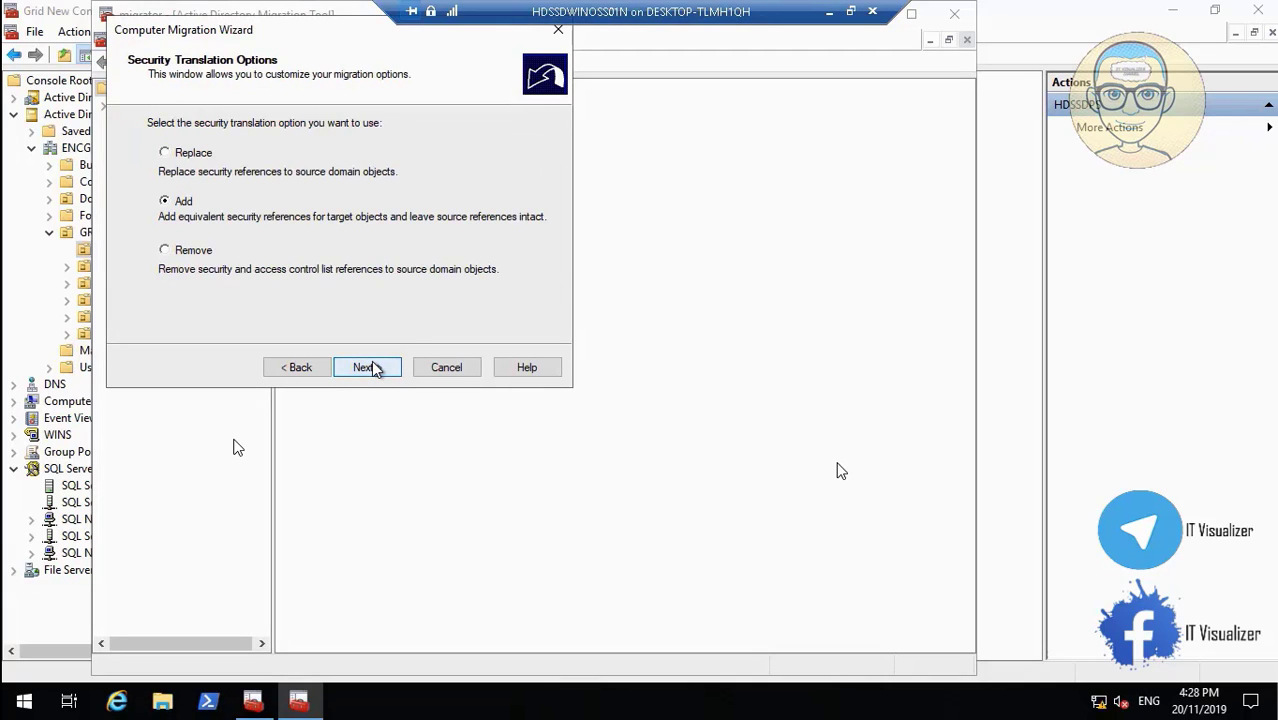
left_click(366, 367)
left_click(370, 367)
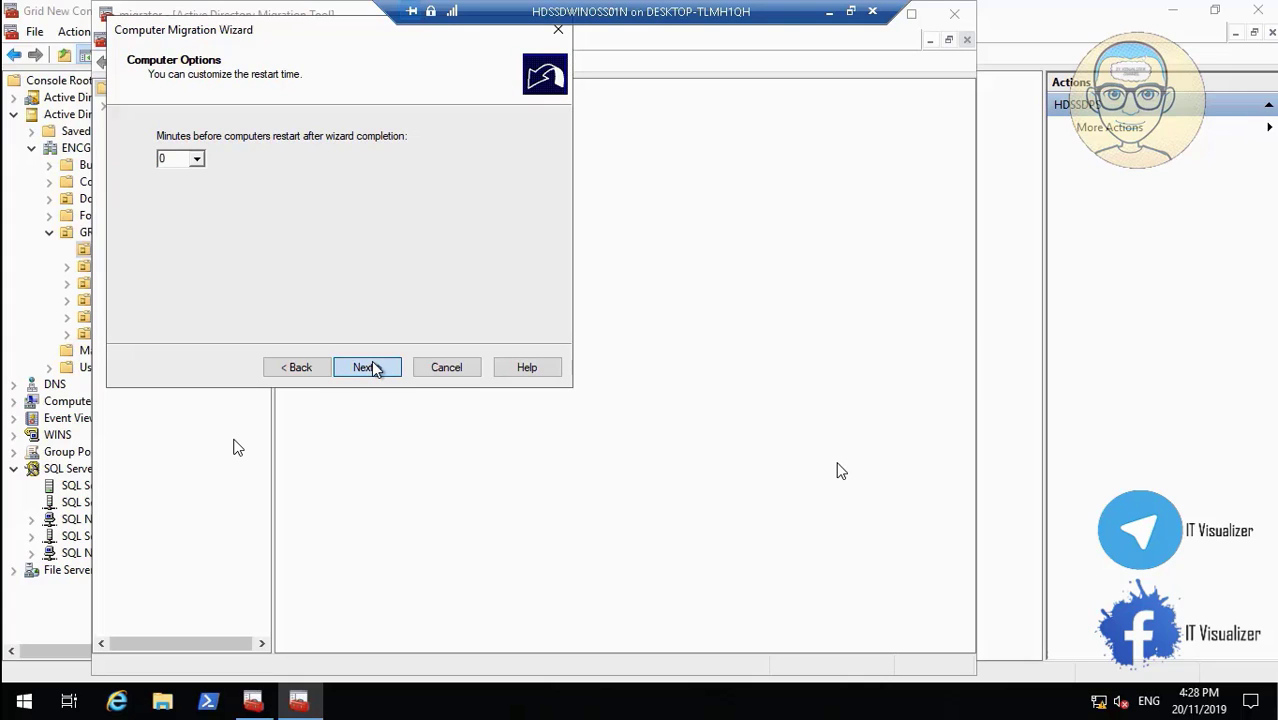
left_click(370, 367)
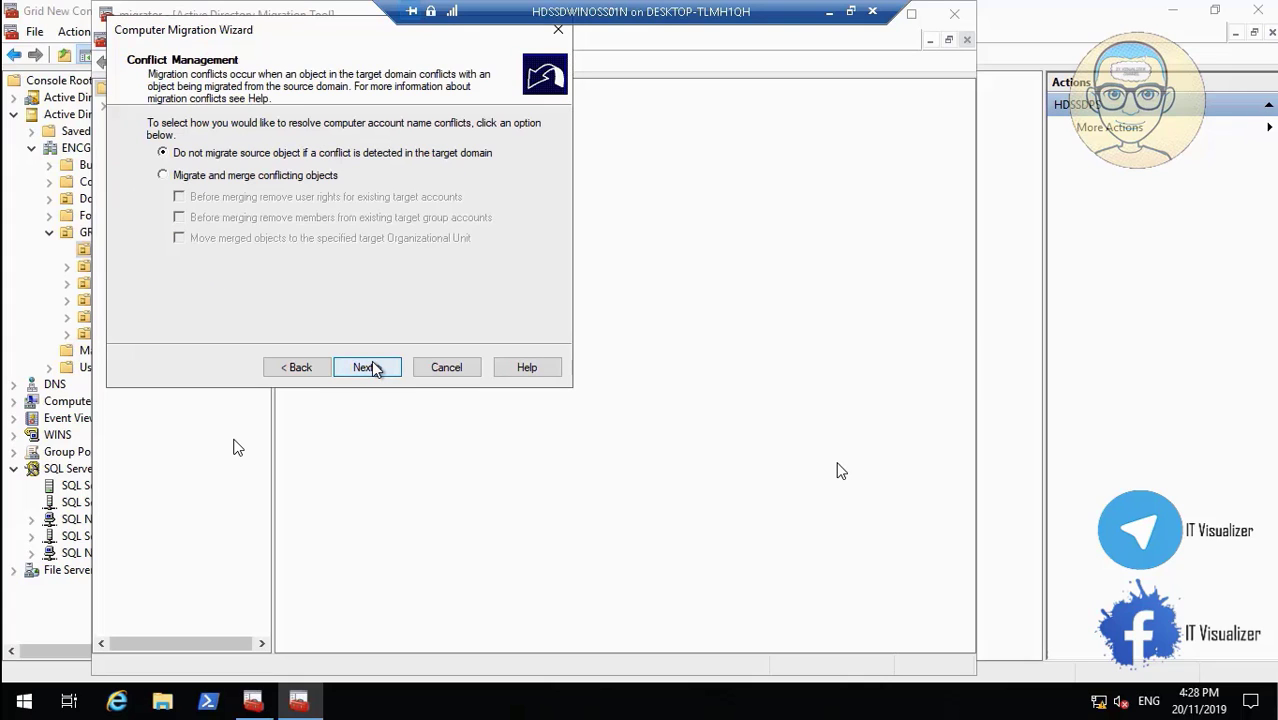
left_click(370, 367)
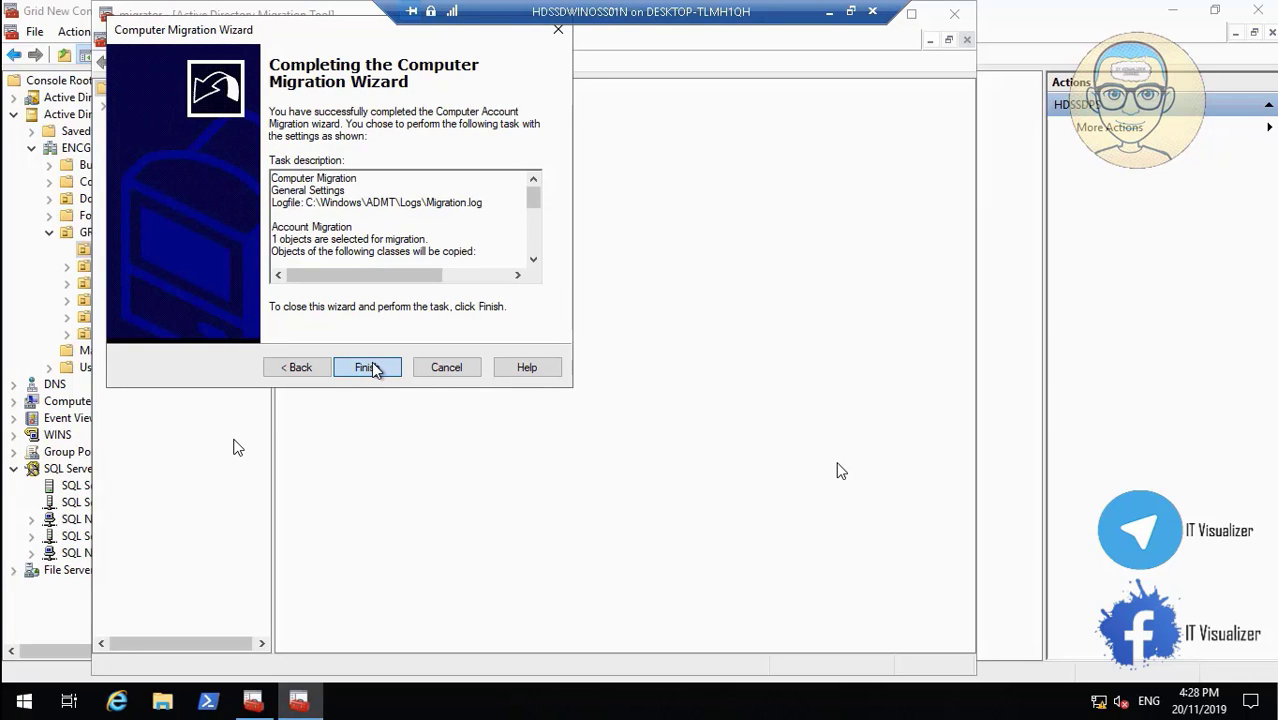
left_click(368, 367)
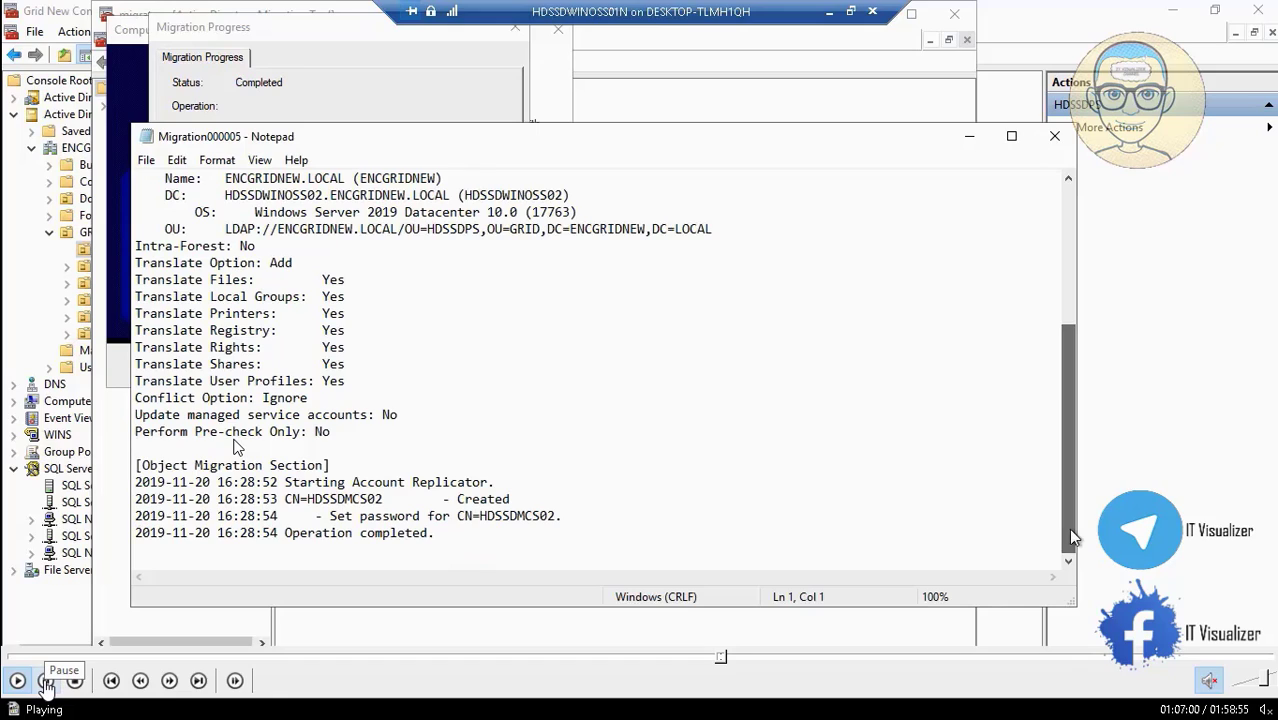
Step: Close the reviewed log and the finished Migration Progress window to show HDSSDMCS02's Agent Dialog
left_click(45, 680)
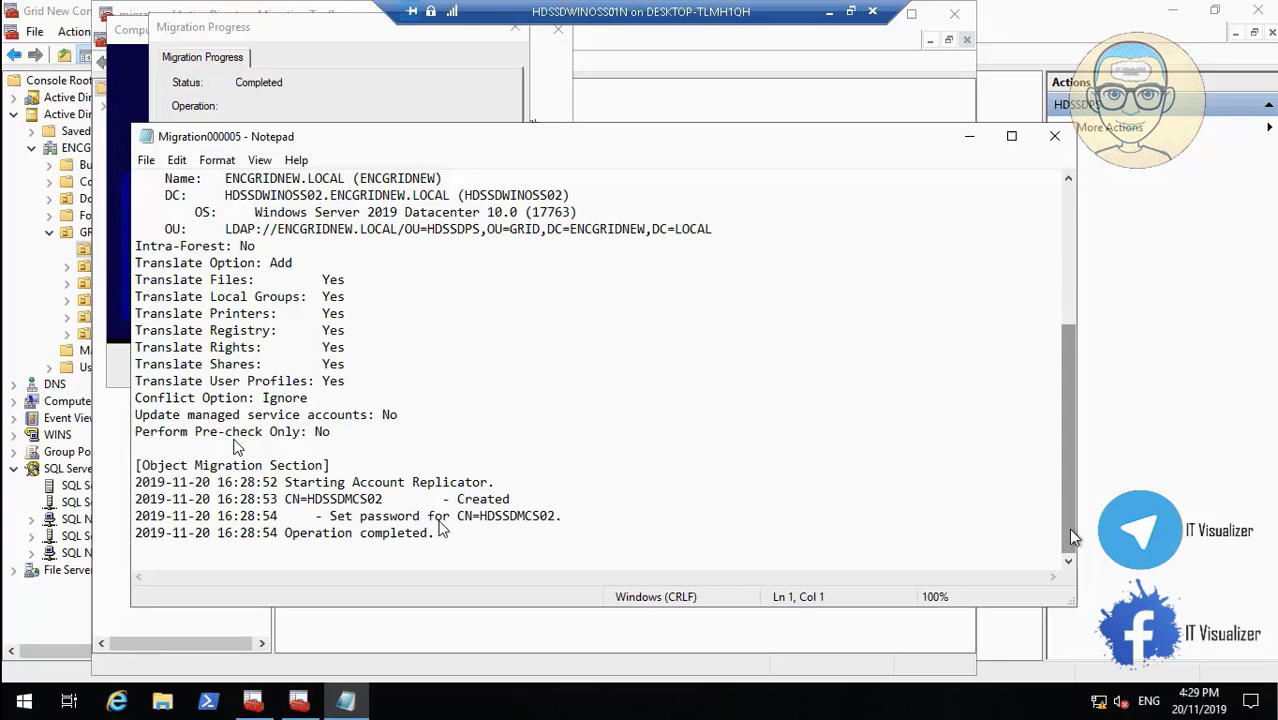
left_click(14, 688)
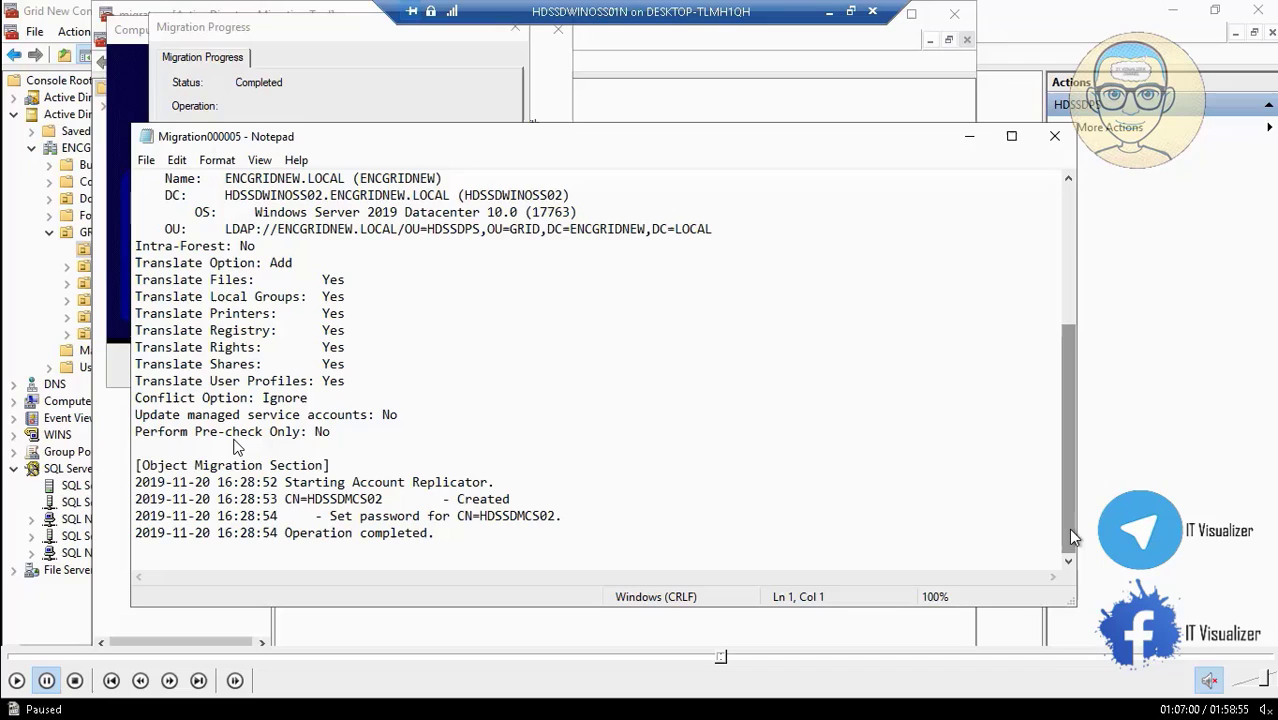
left_click(14, 688)
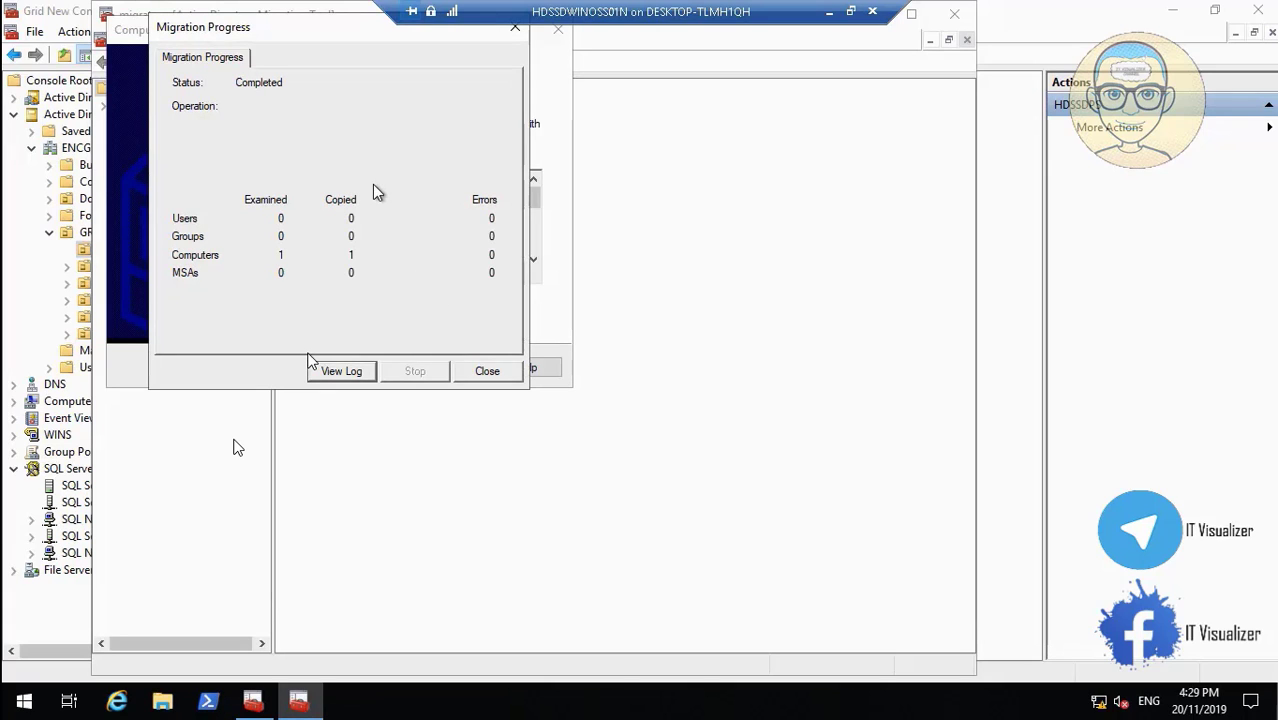
left_click(486, 372)
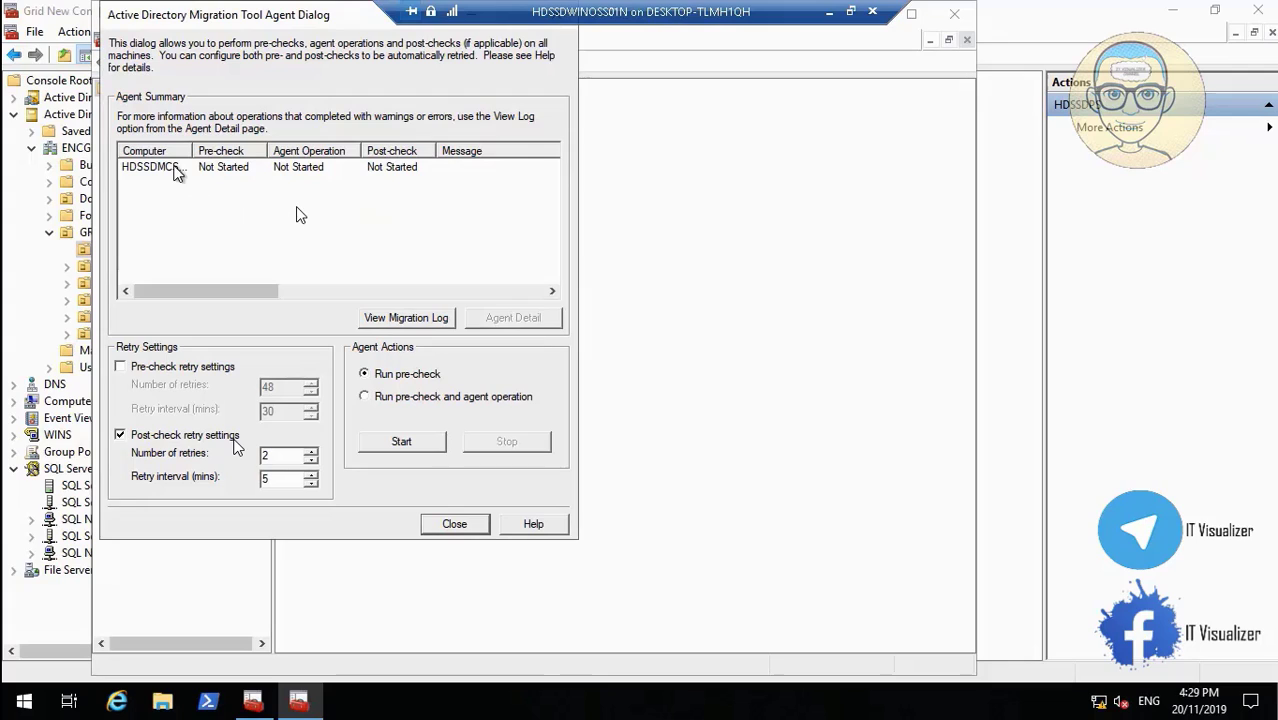
Step: Run the pre-check on HDSSDMCS02 until it shows Passed, then choose Run pre-check and agent operation
left_click(172, 169)
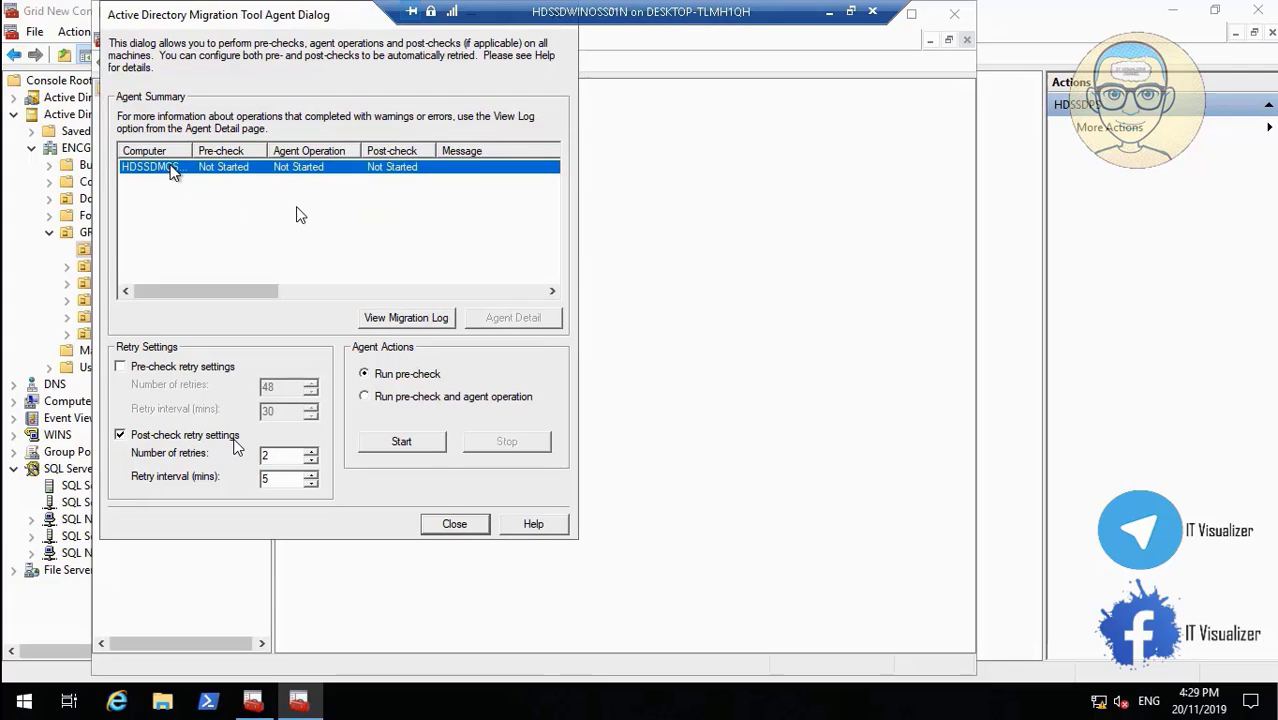
left_click(404, 442)
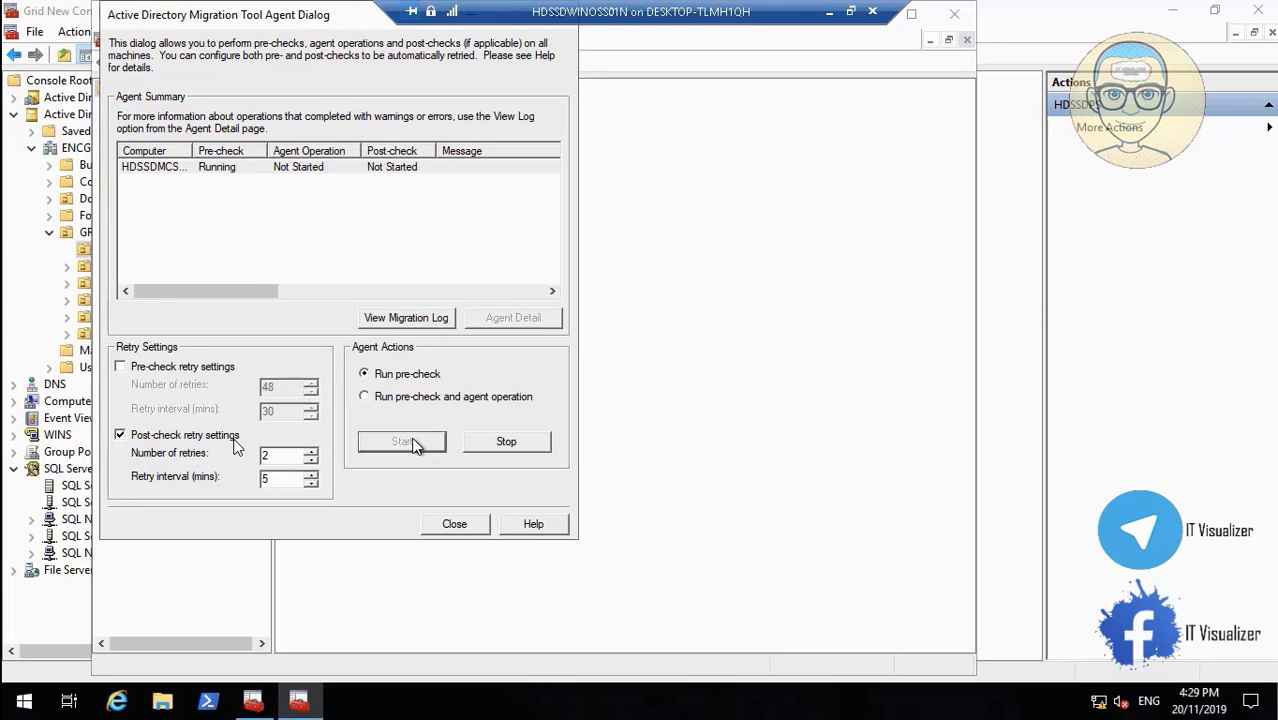
left_click(47, 680)
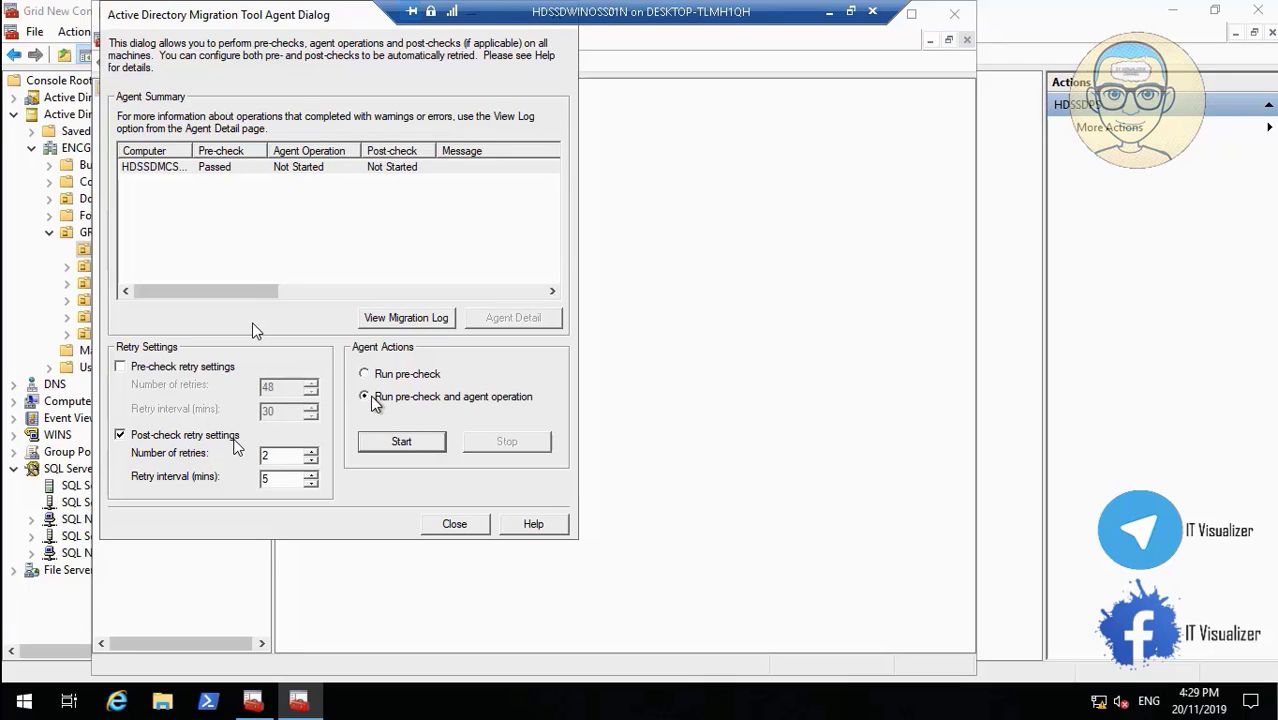
Step: Start the agent operation on HDSSDMCS02 and watch its detailed progress translating files and directories
left_click(402, 446)
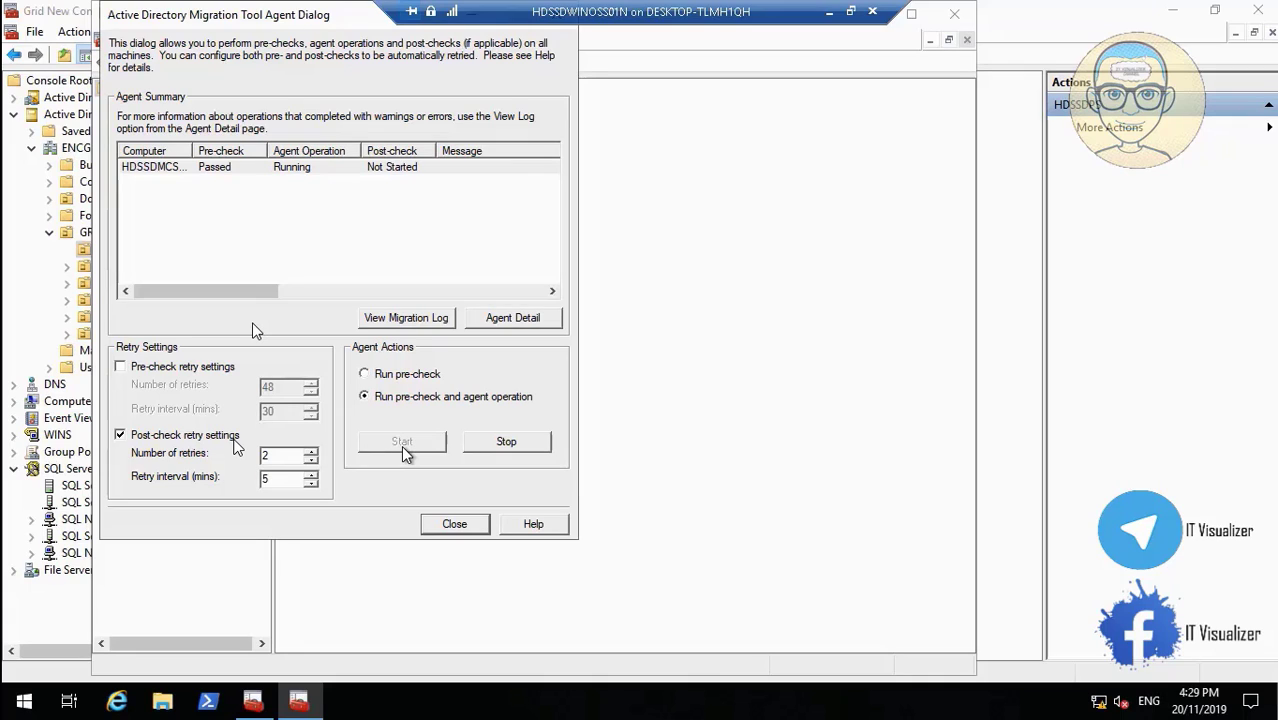
left_click(170, 175)
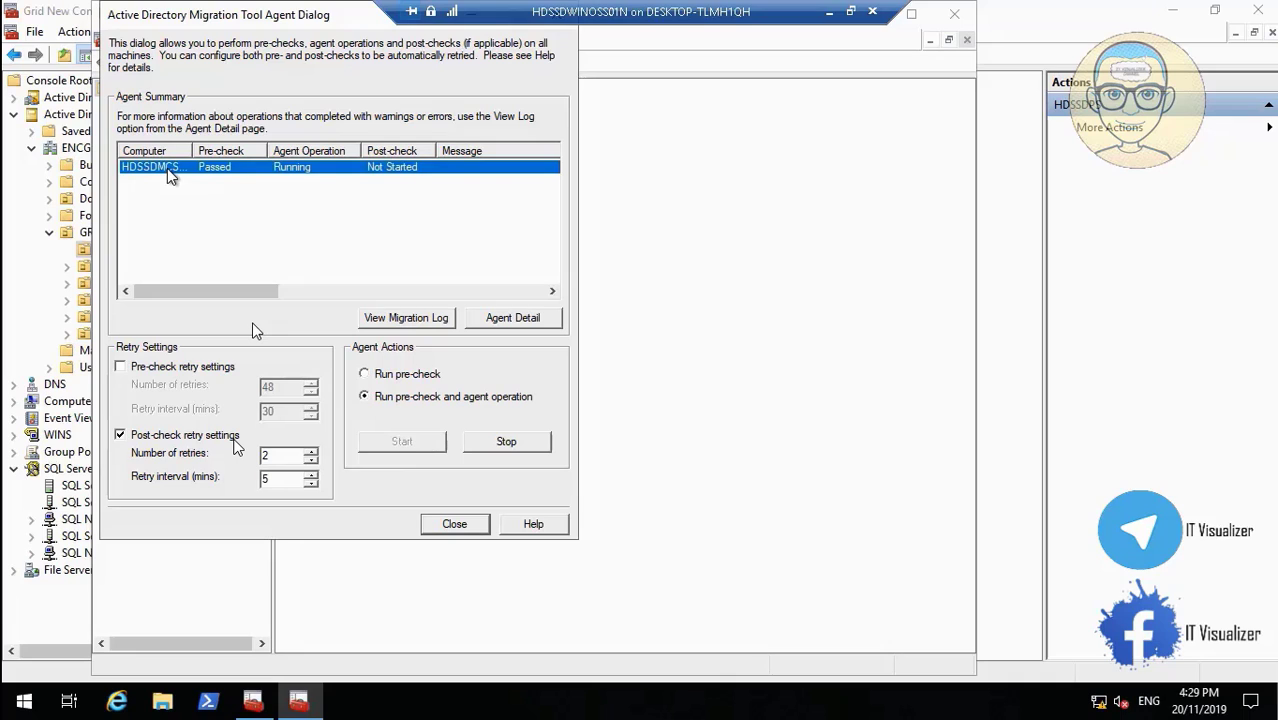
left_click(524, 330)
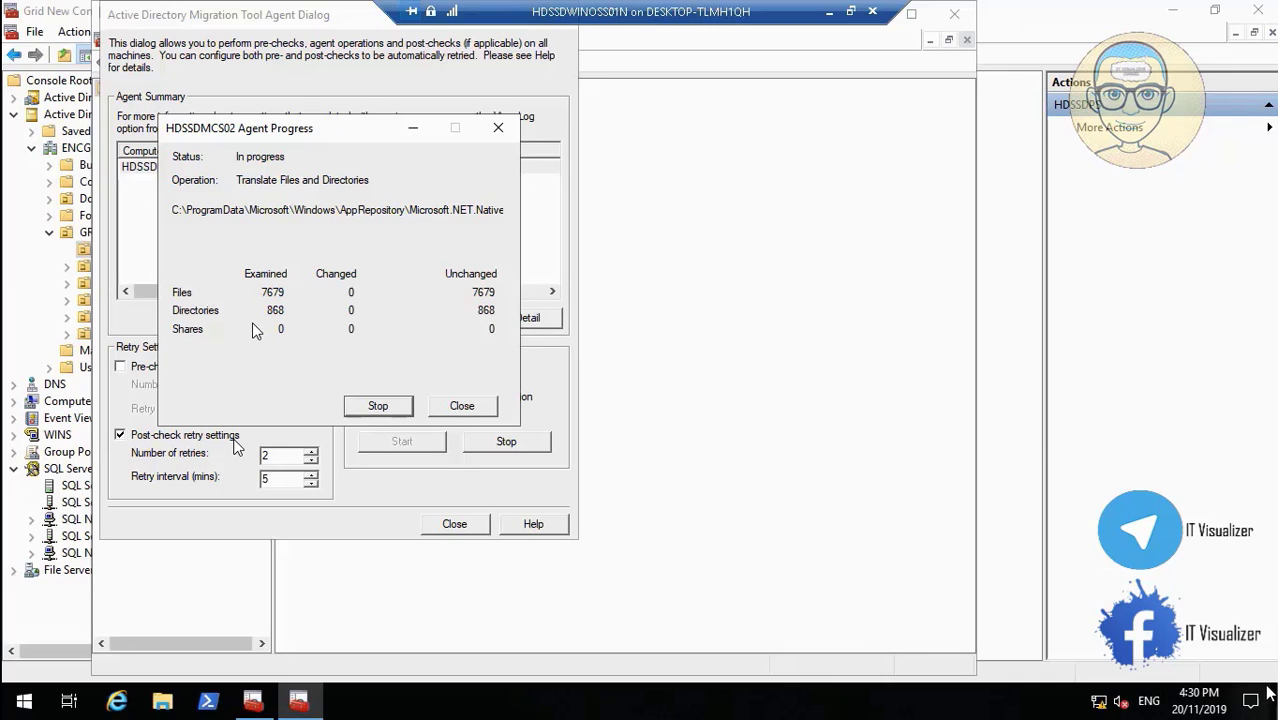
Step: In the New Text Document notes, add that the migration tool creates computers but PowerShell recreated non-production ones
key("super+d")
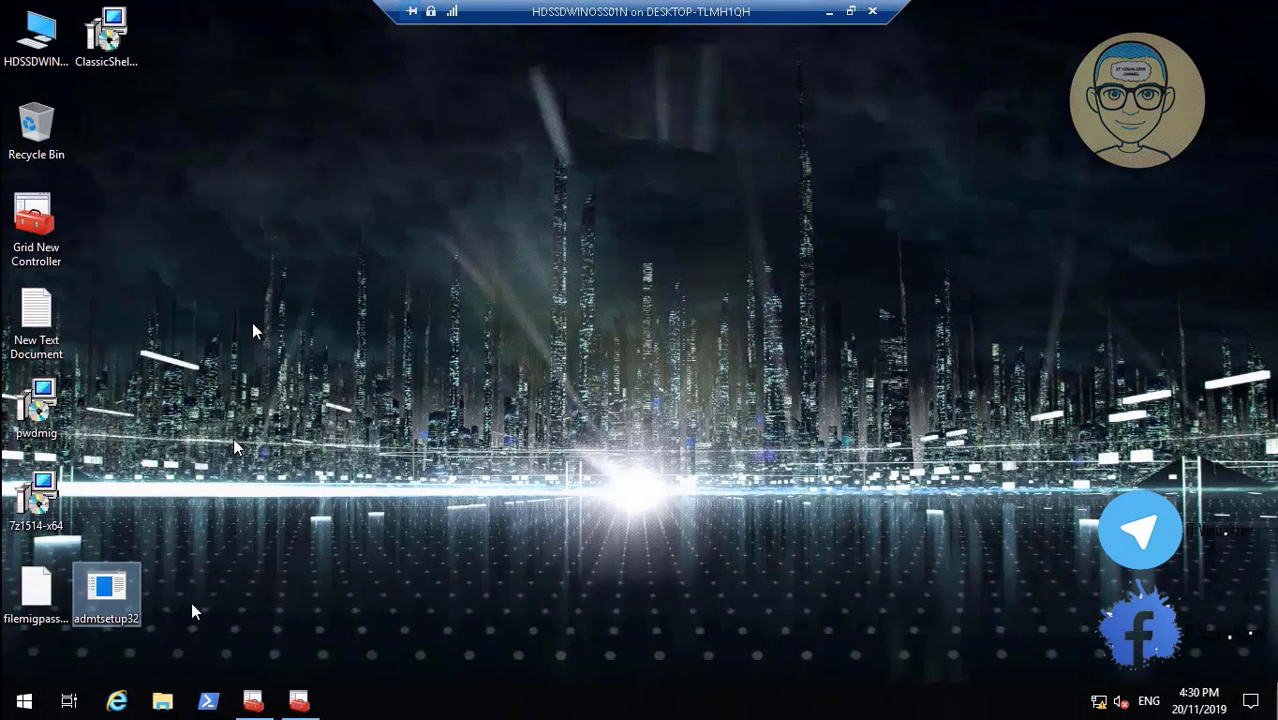
double_click(36, 320)
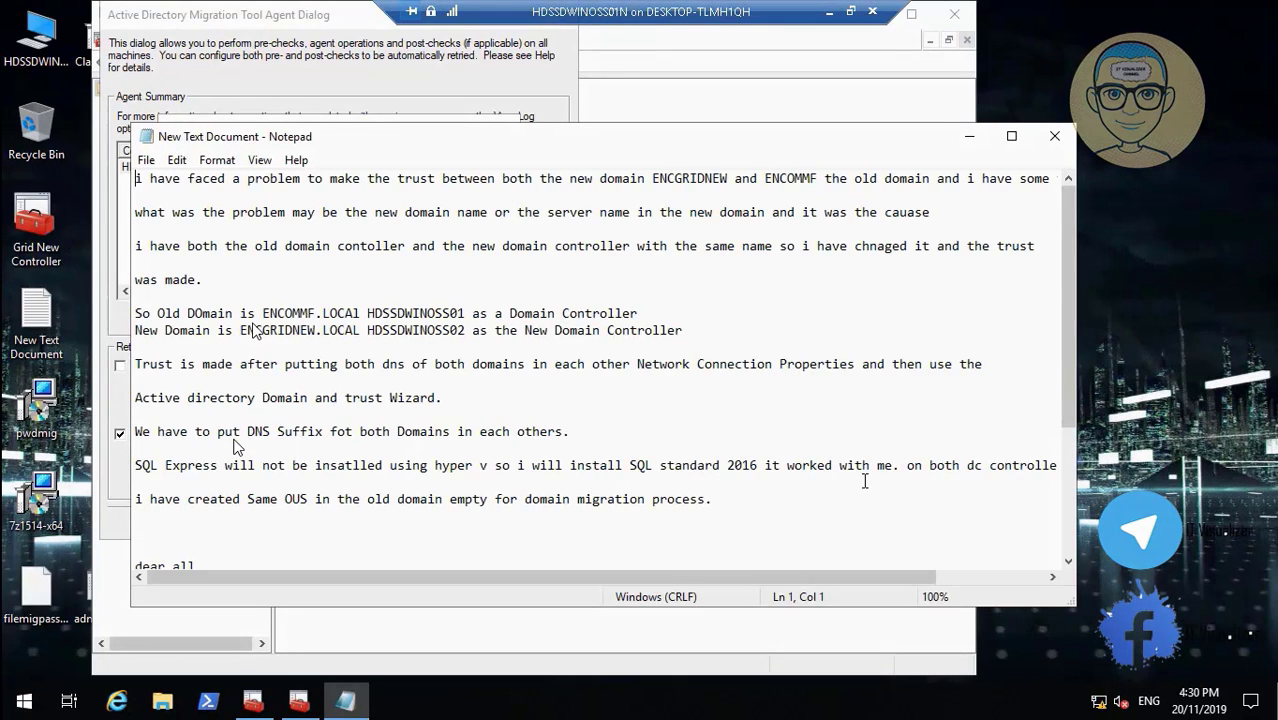
mouse_move(698, 712)
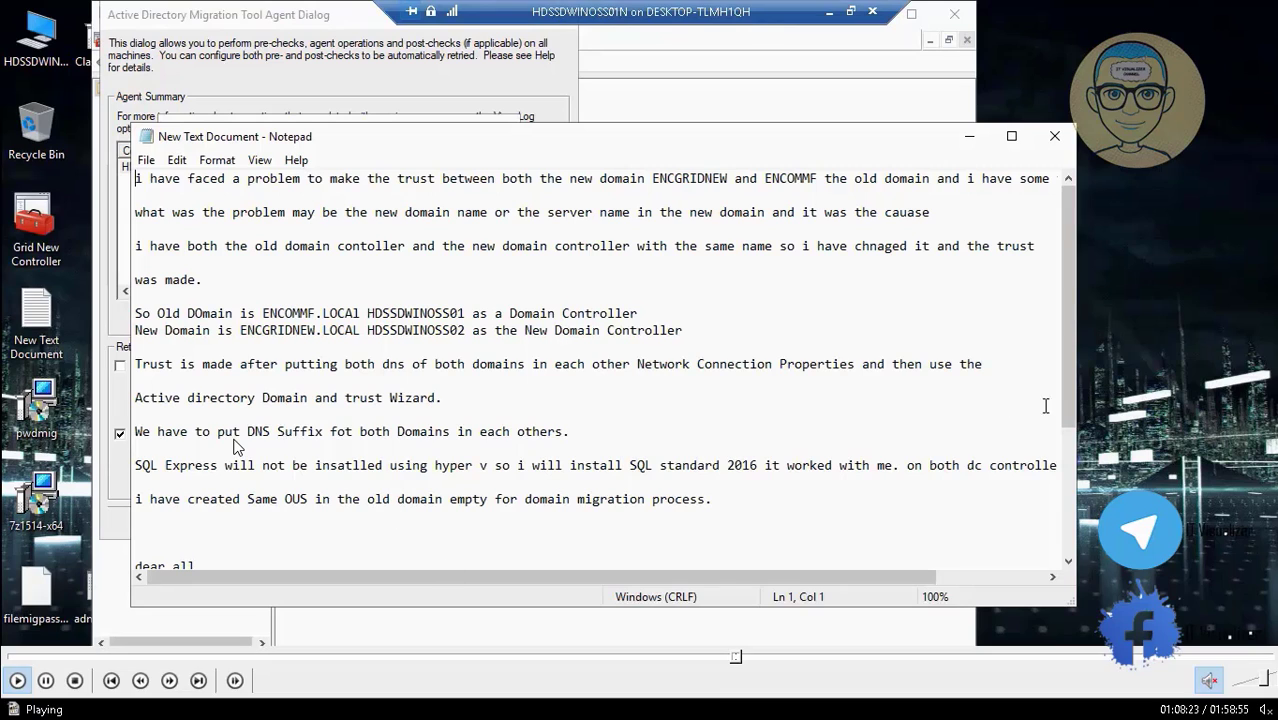
left_click_drag(735, 658, 742, 662)
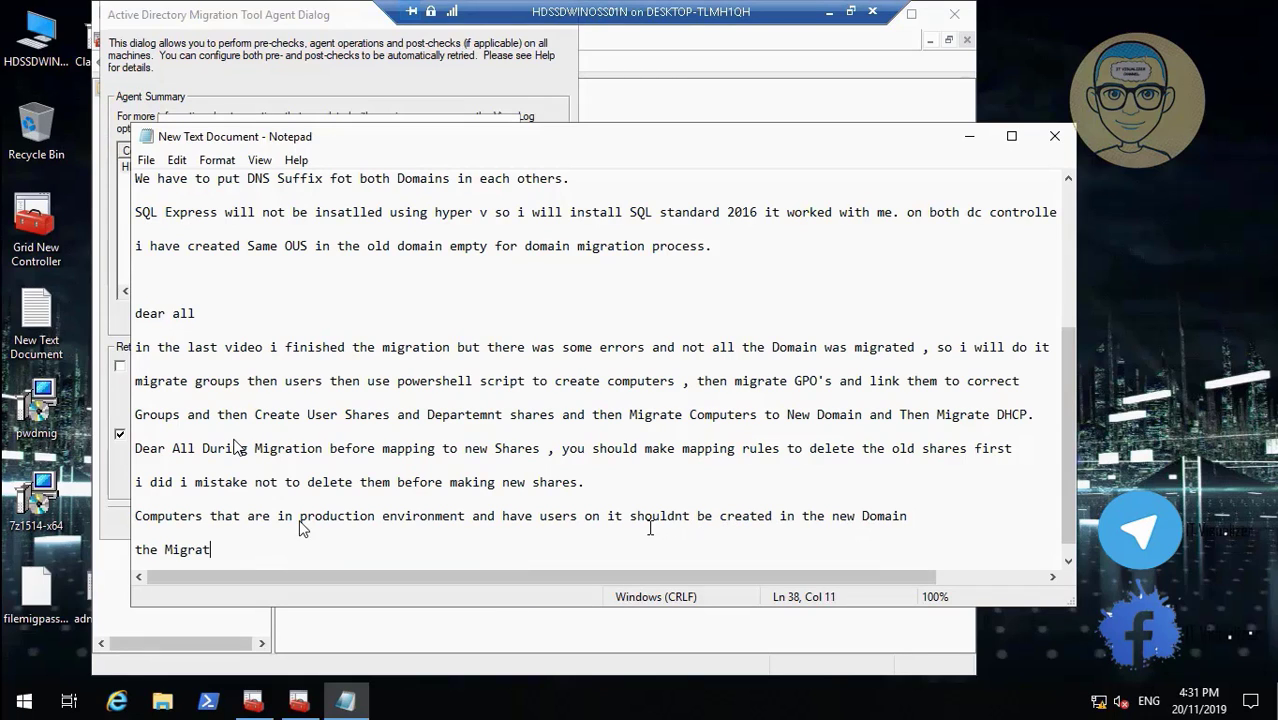
type("n tool w")
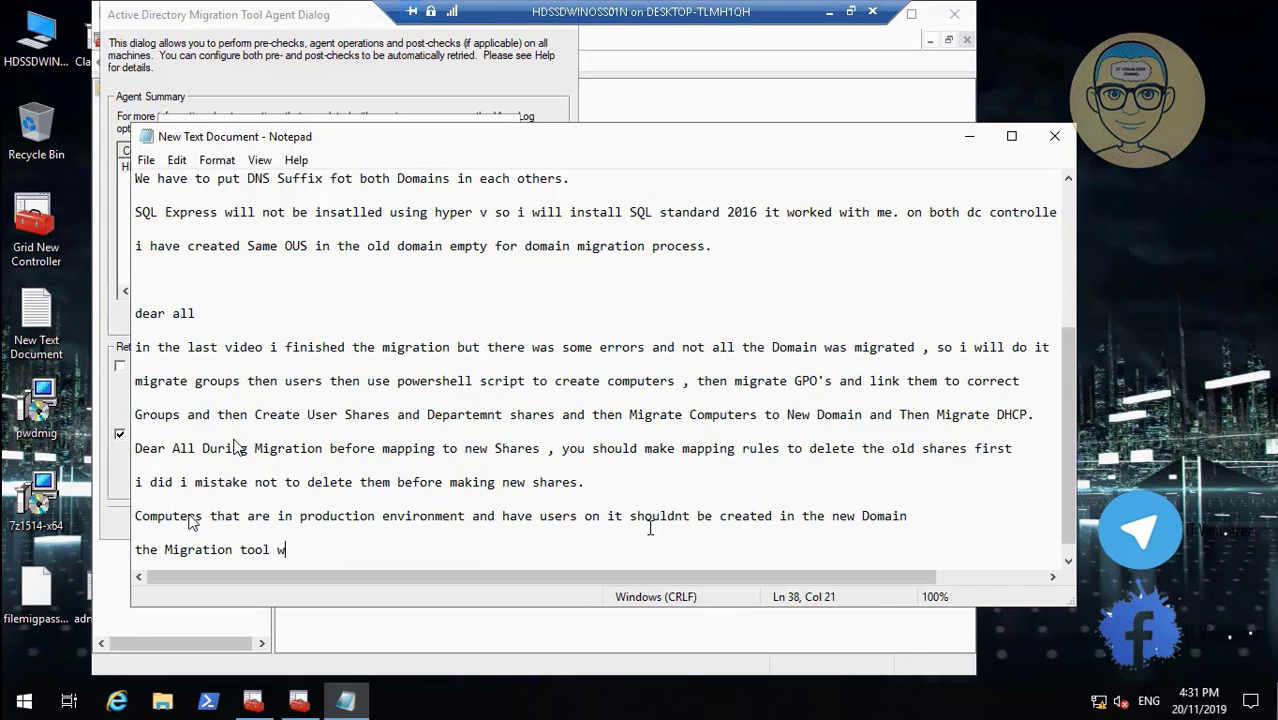
type("ill create")
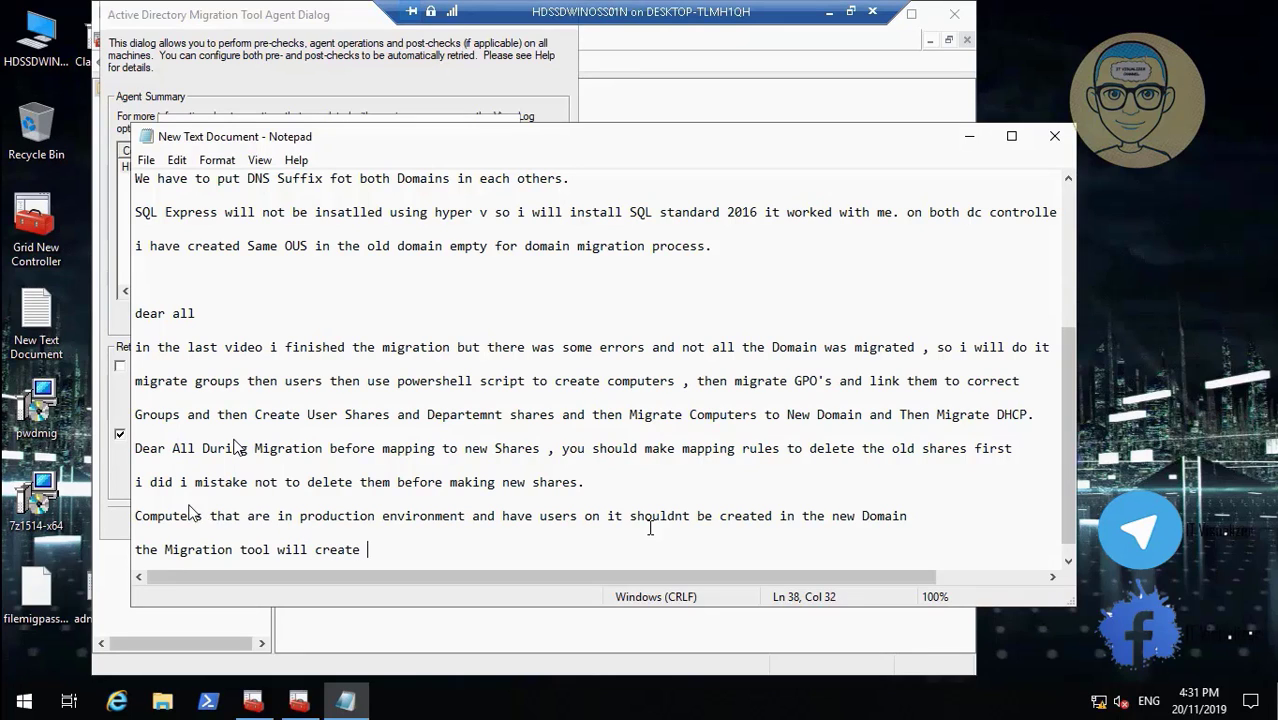
type(" it but as for this ec")
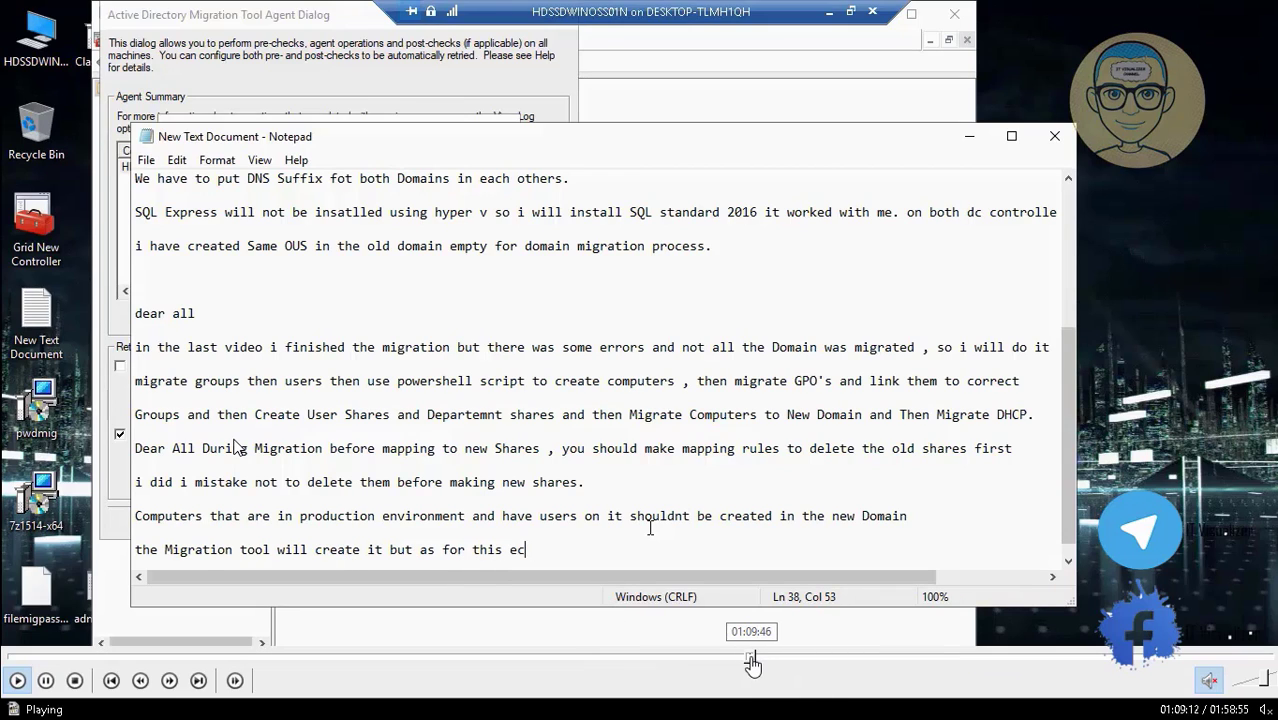
left_click(753, 659)
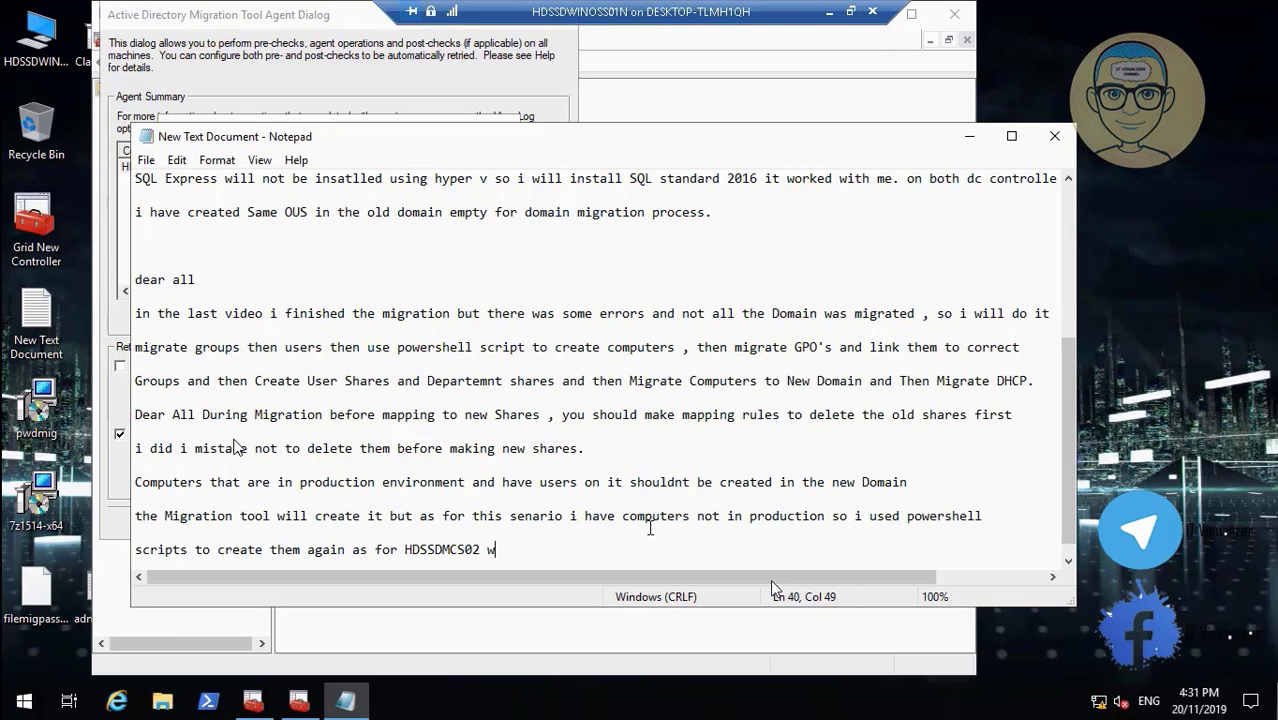
left_click(759, 659)
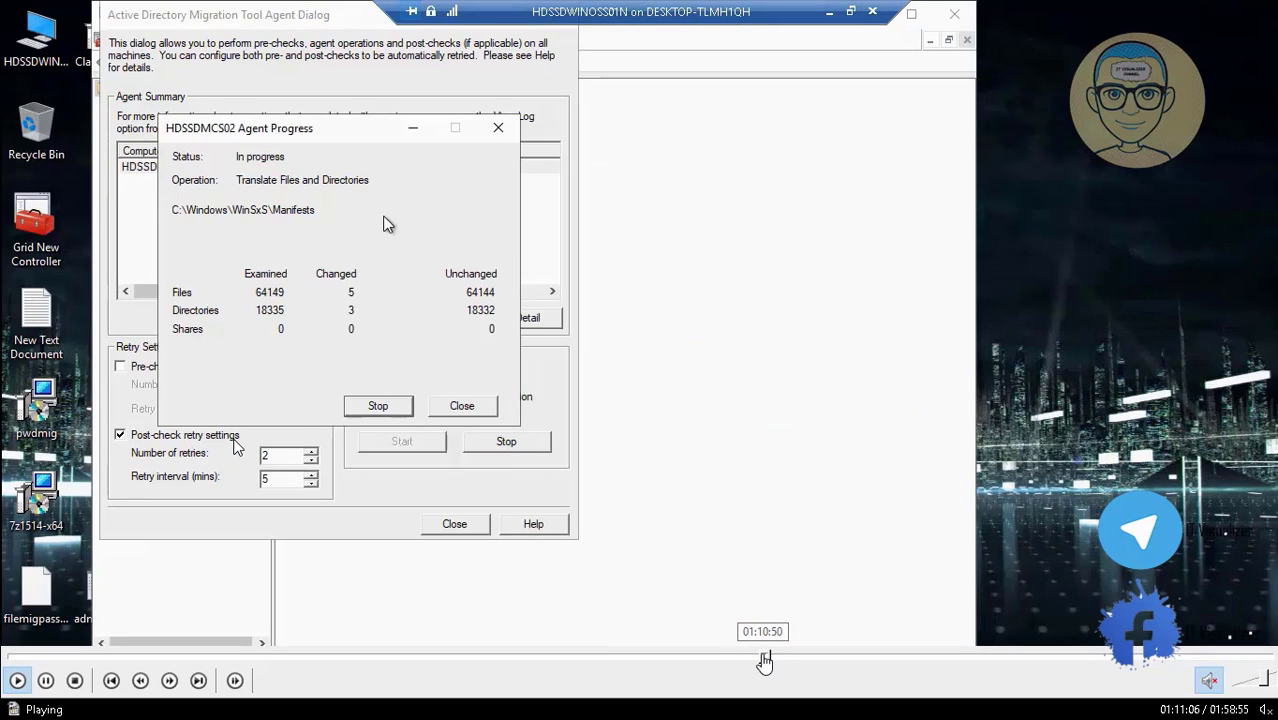
Step: Follow the HDSSDMCS02 agent into registry-key security translation and bring up HDSSDMCS01's properties
left_click(761, 660)
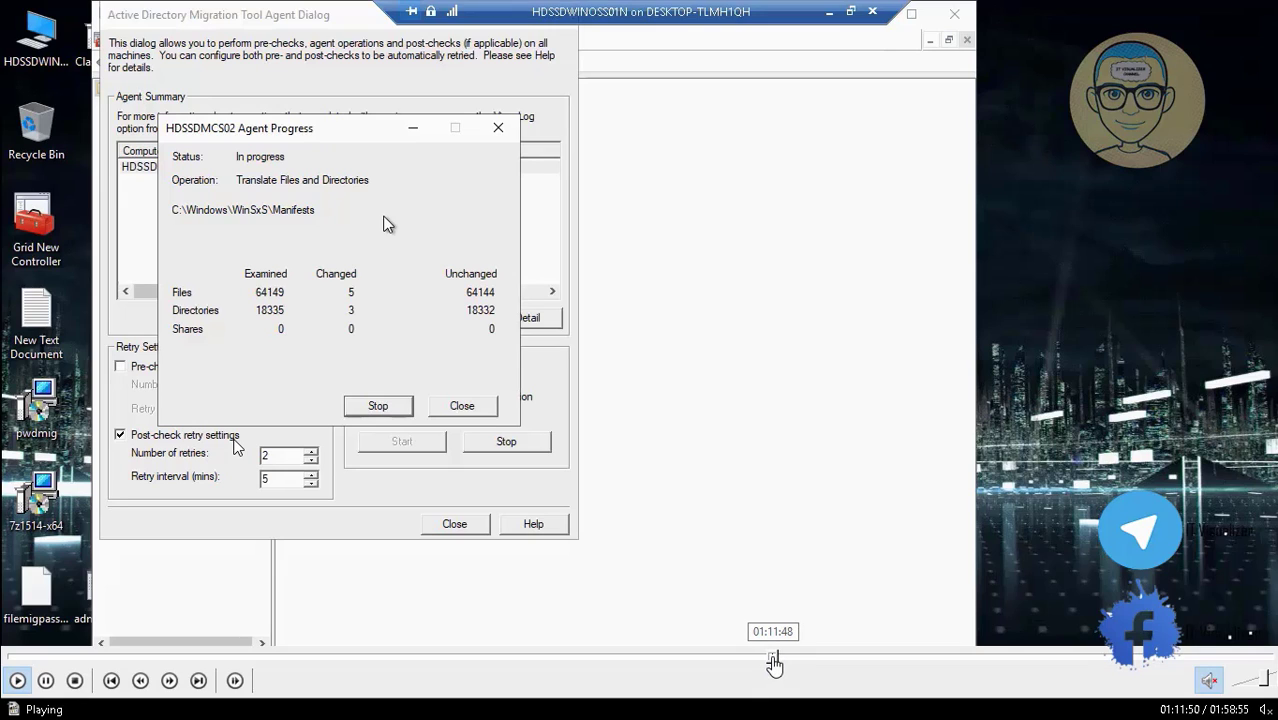
left_click(773, 662)
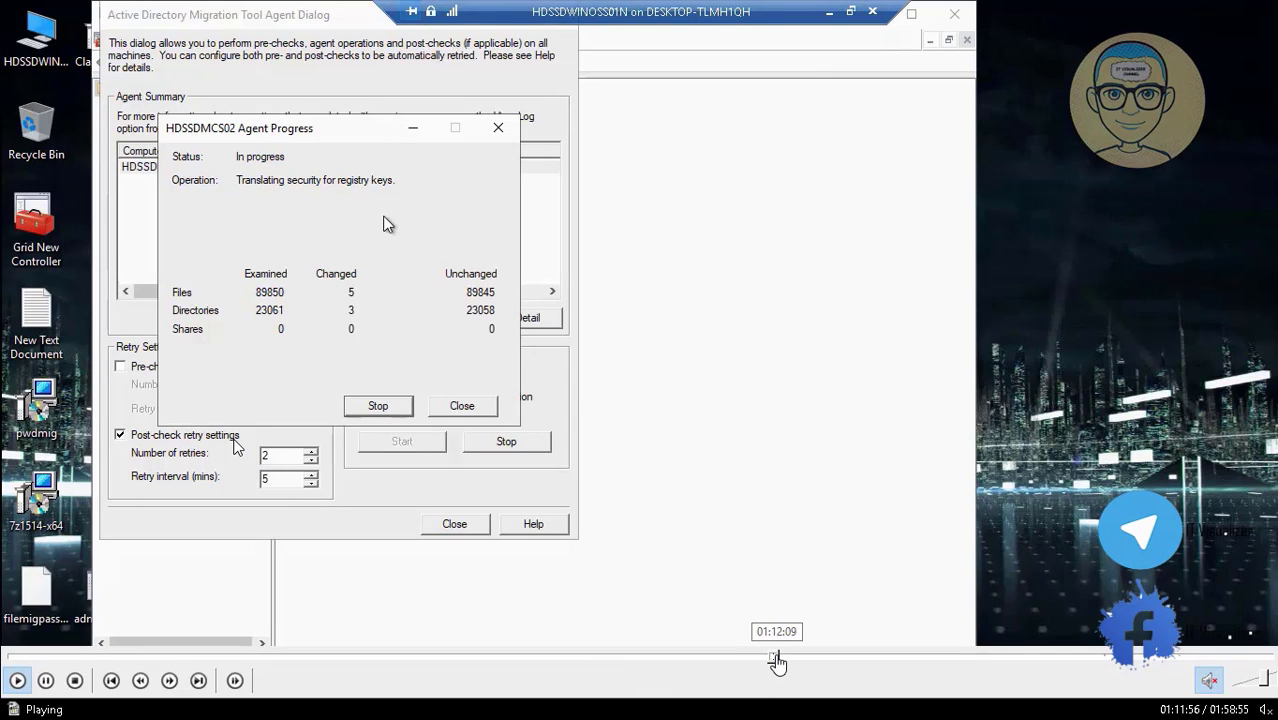
left_click(779, 662)
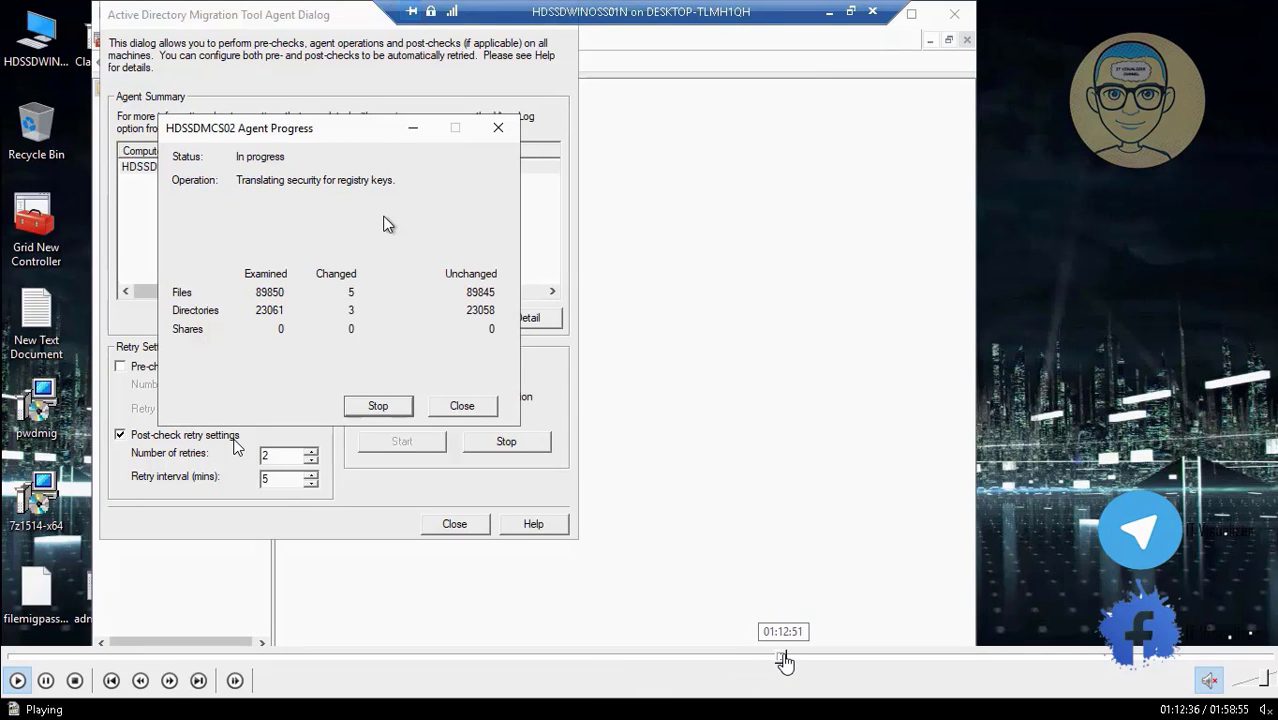
left_click(786, 660)
left_click(784, 662)
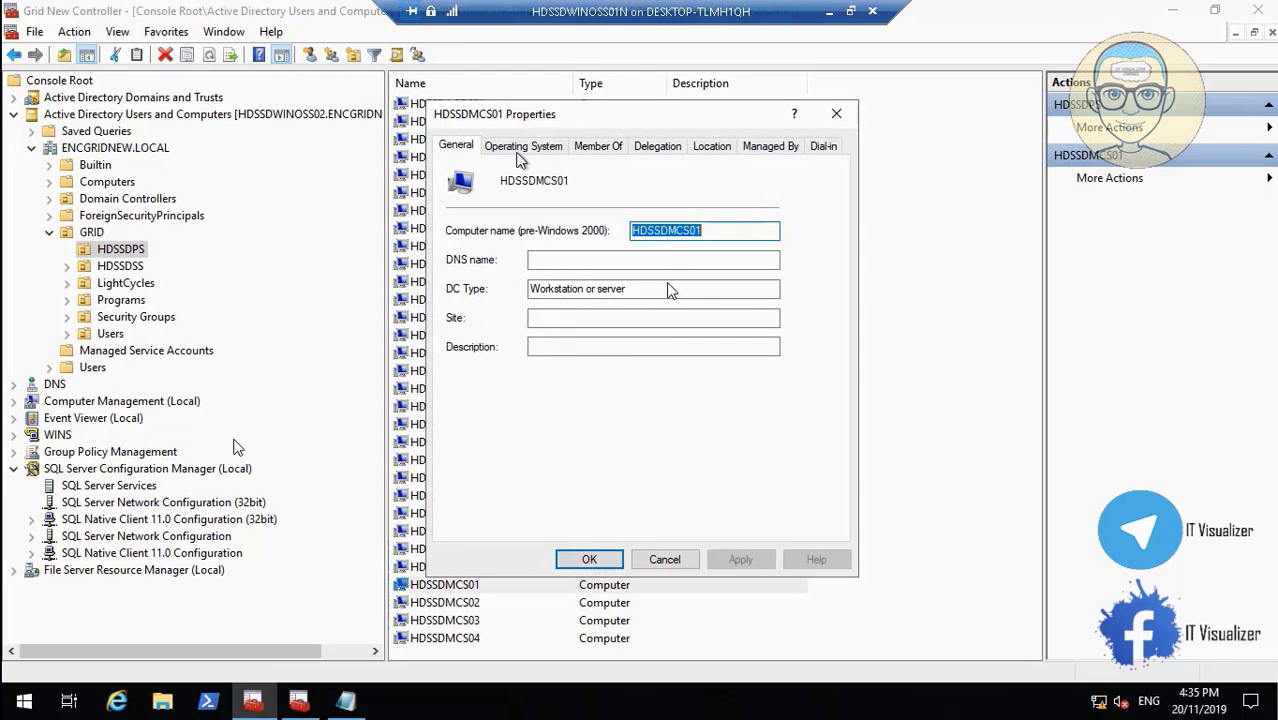
Step: Check HDSSDMCS01's empty Operating System details, close its properties, and return to agent progress
mouse_move(756, 665)
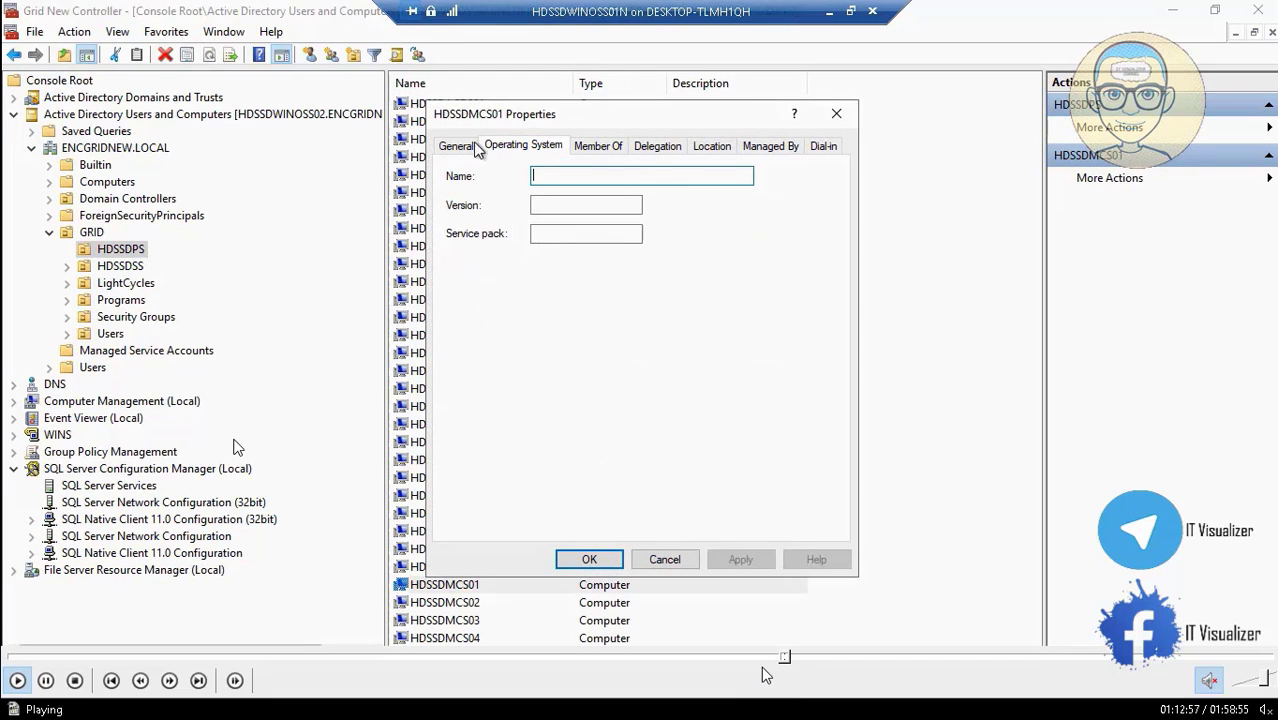
left_click(787, 661)
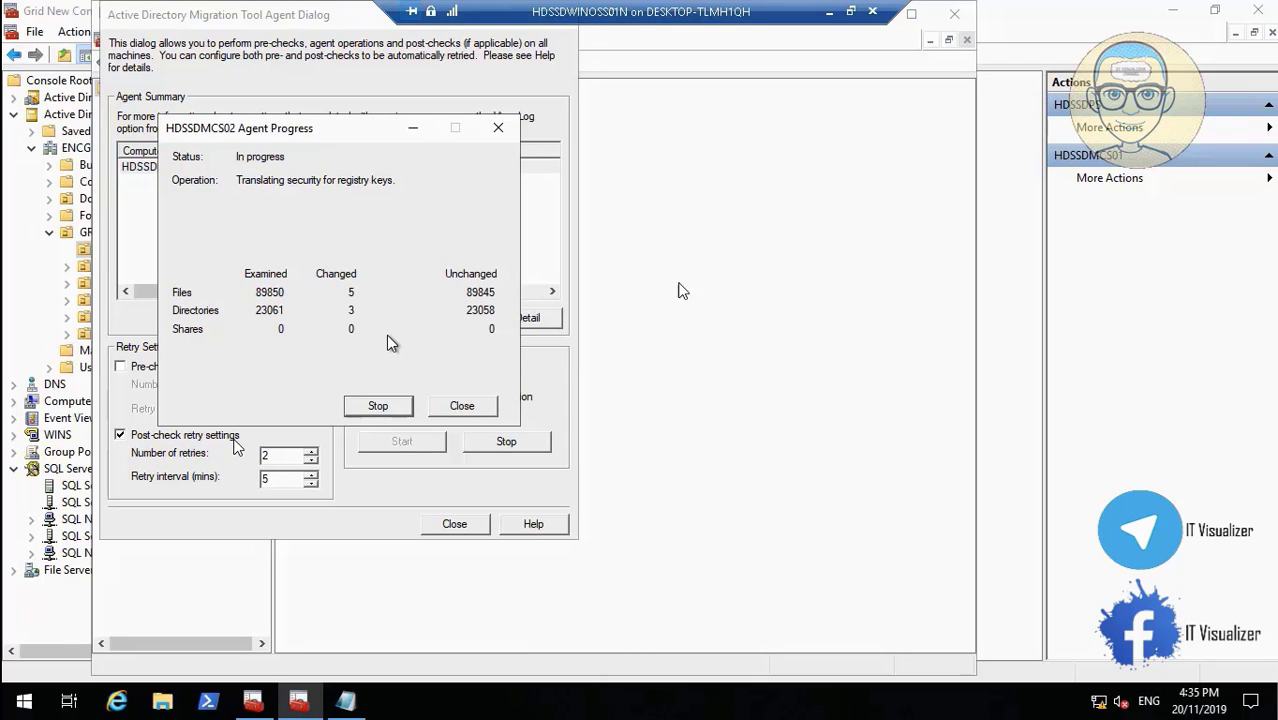
Step: Wait until the HDSSDMCS02 agent status reads Completed with Errors
mouse_move(752, 690)
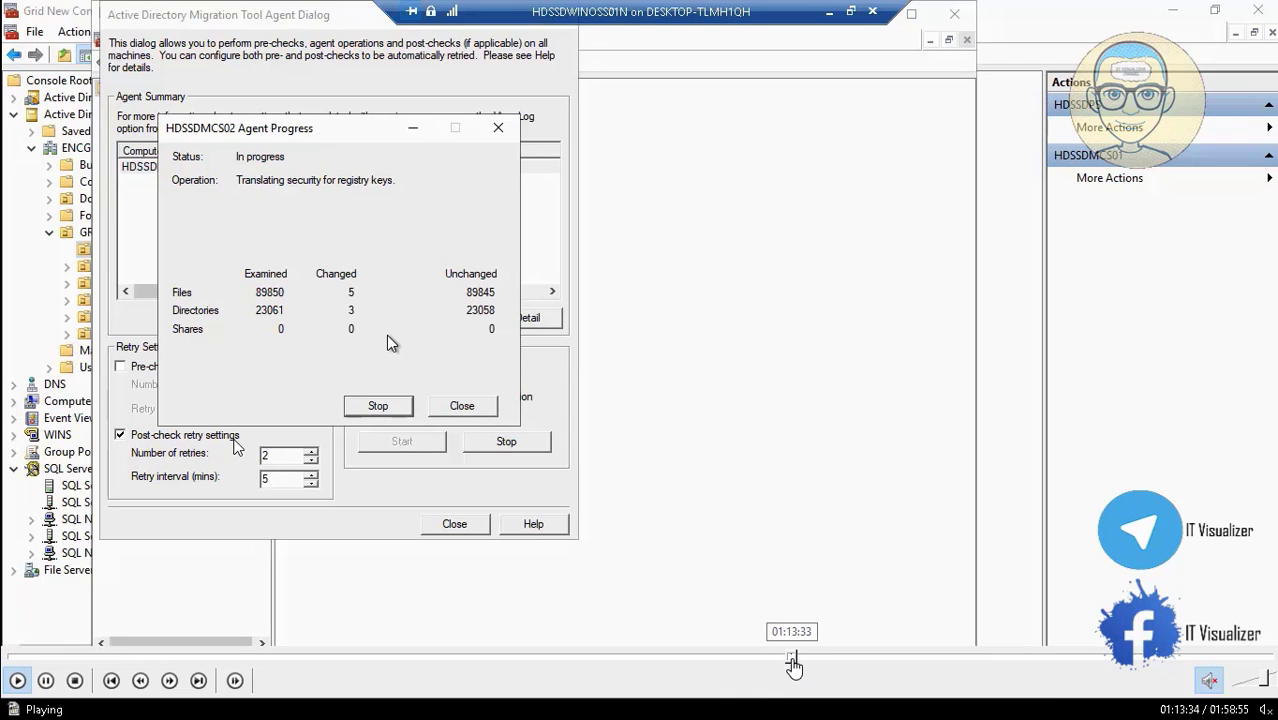
left_click(798, 660)
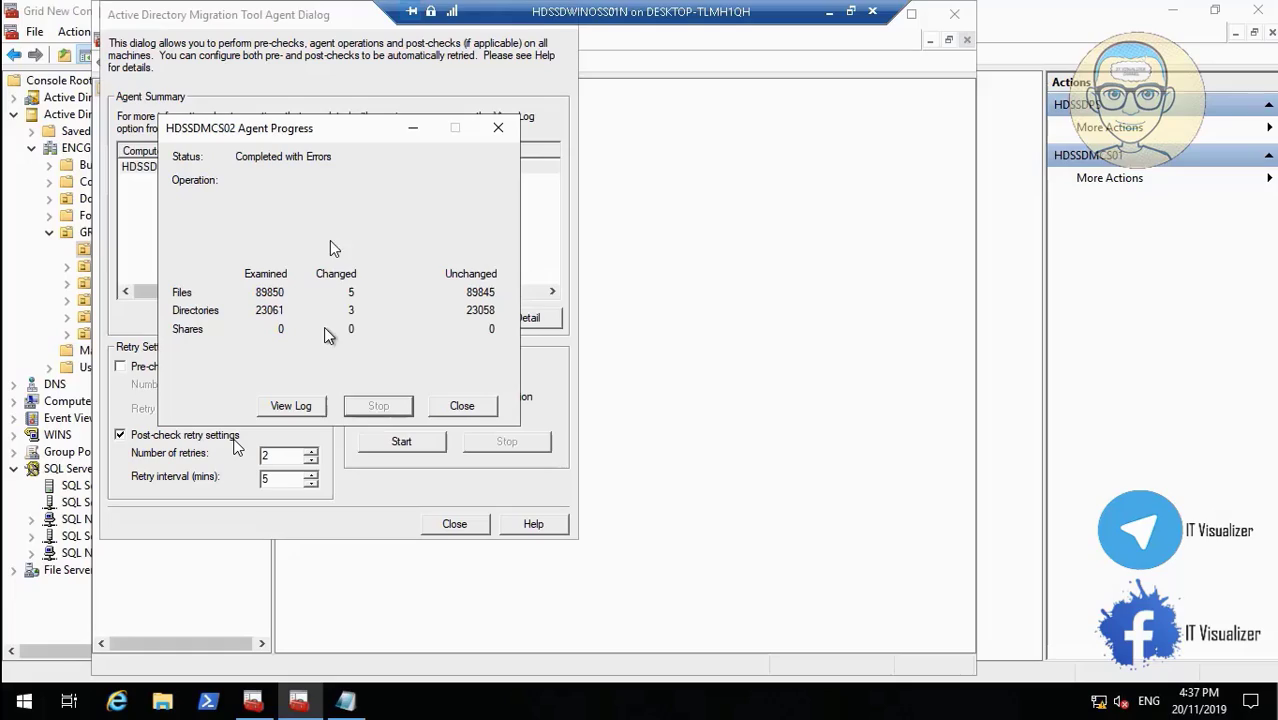
Step: Read the 000005_HDSSDMCS02.result log to its ERR3:7075 hr=8007054a domain-affiliation error, then close it
left_click(300, 408)
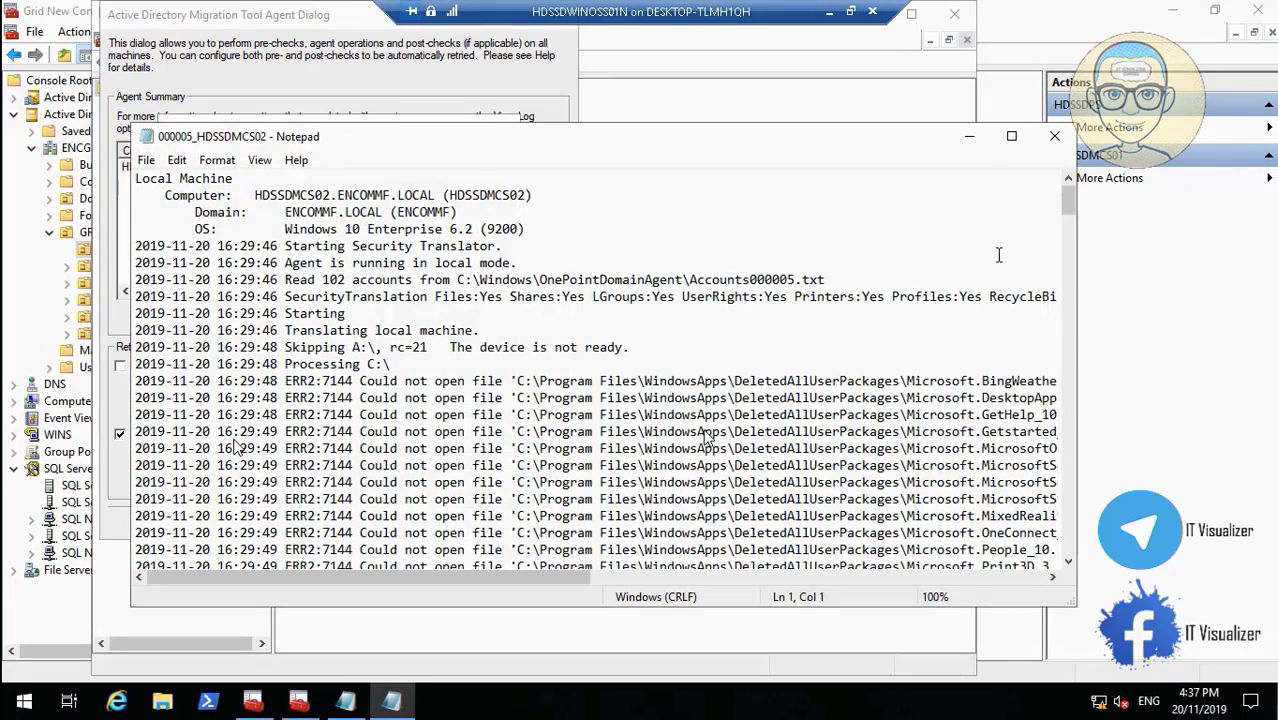
left_click_drag(1067, 206, 1050, 527)
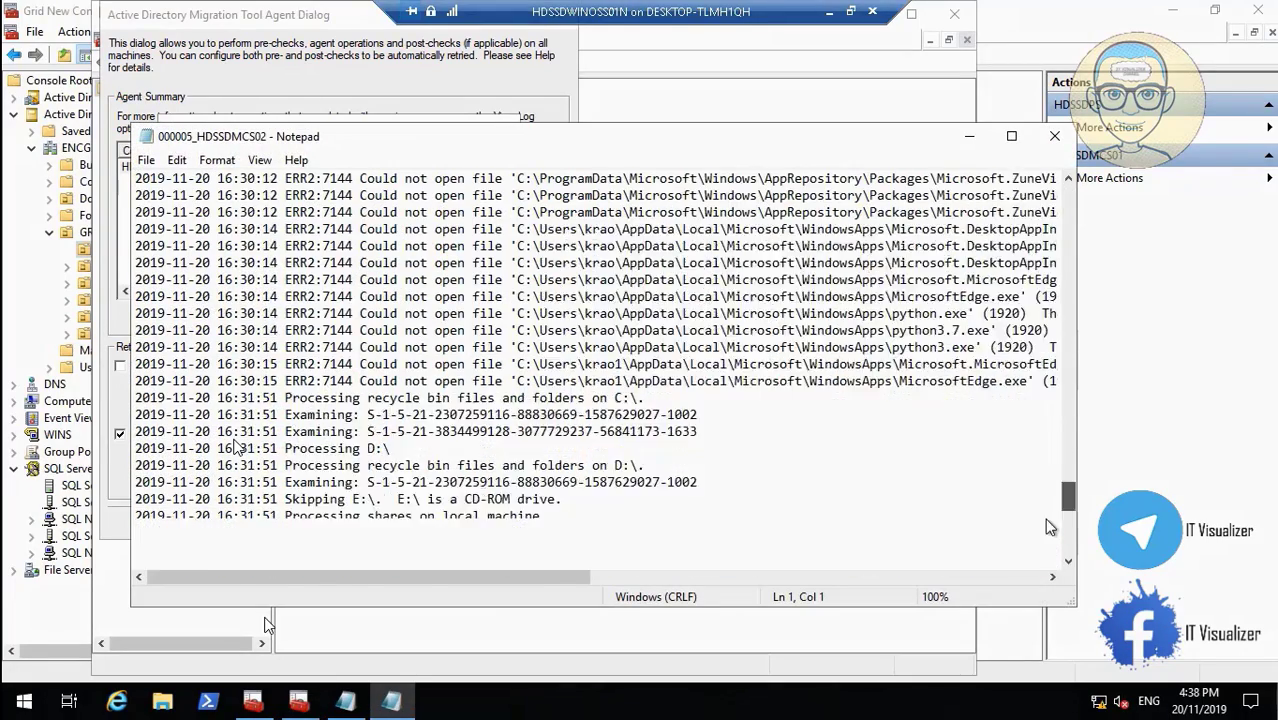
left_click(47, 681)
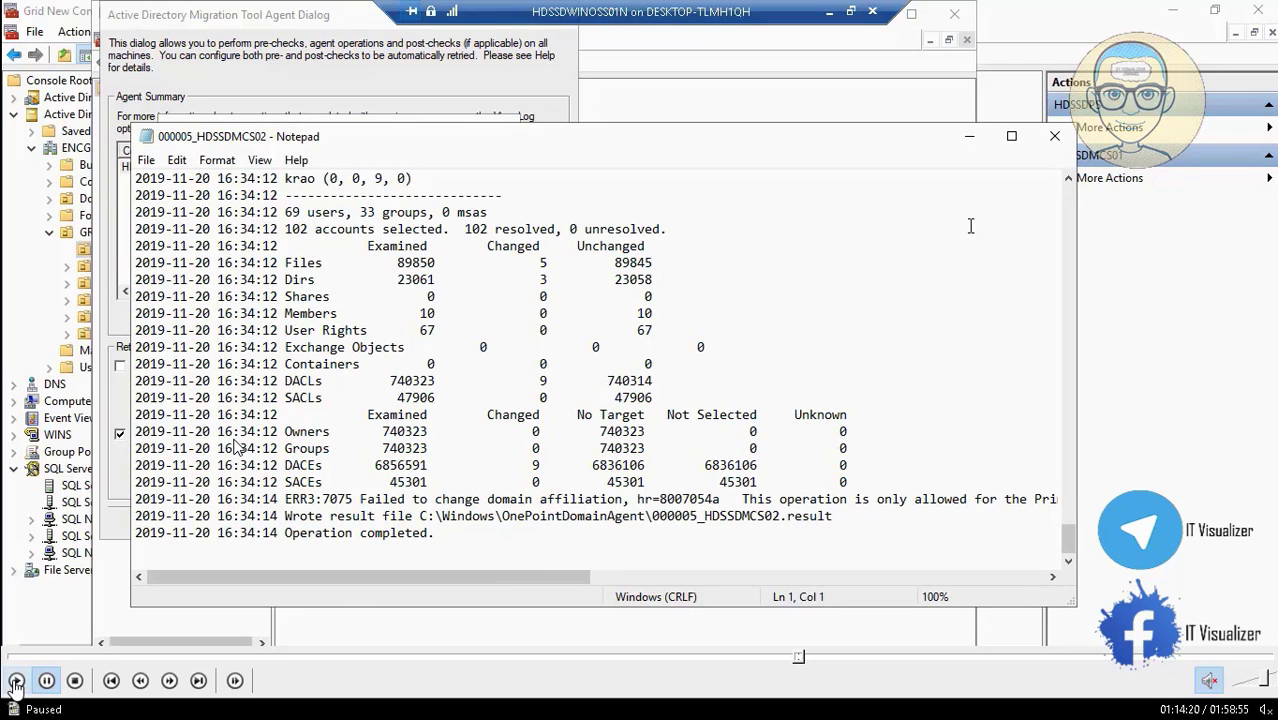
left_click(17, 680)
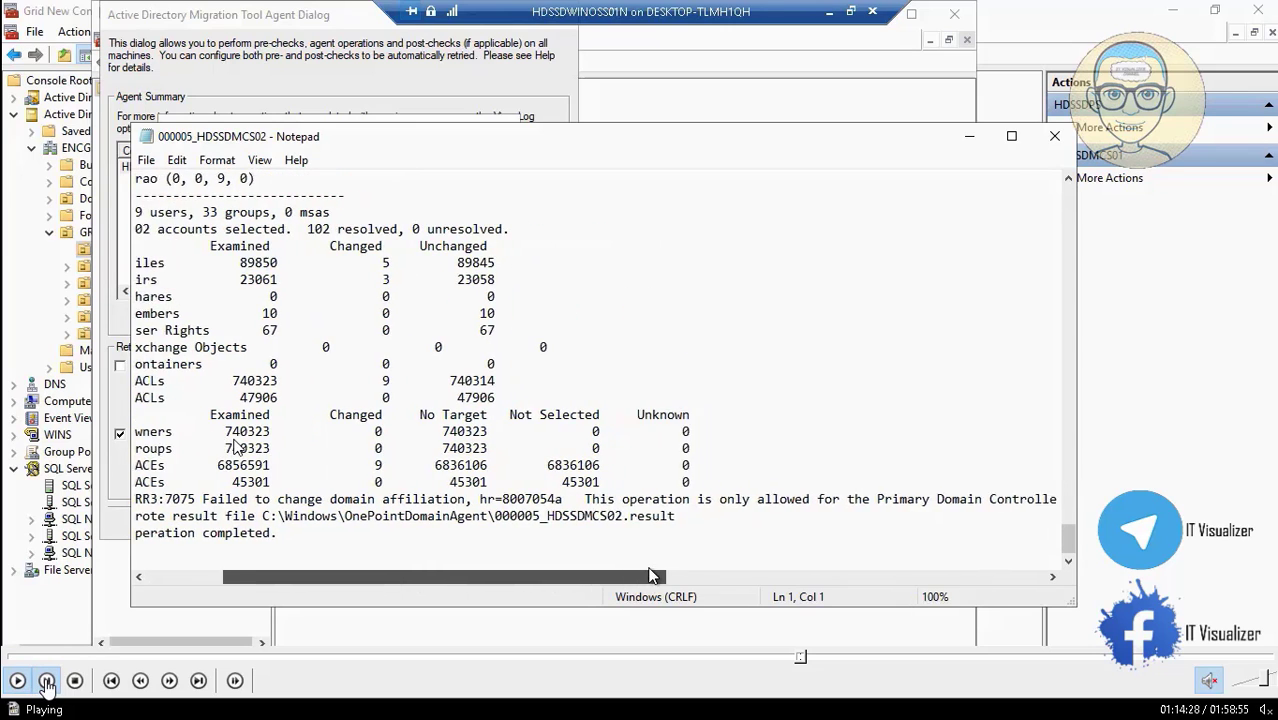
left_click(45, 682)
left_click(45, 682)
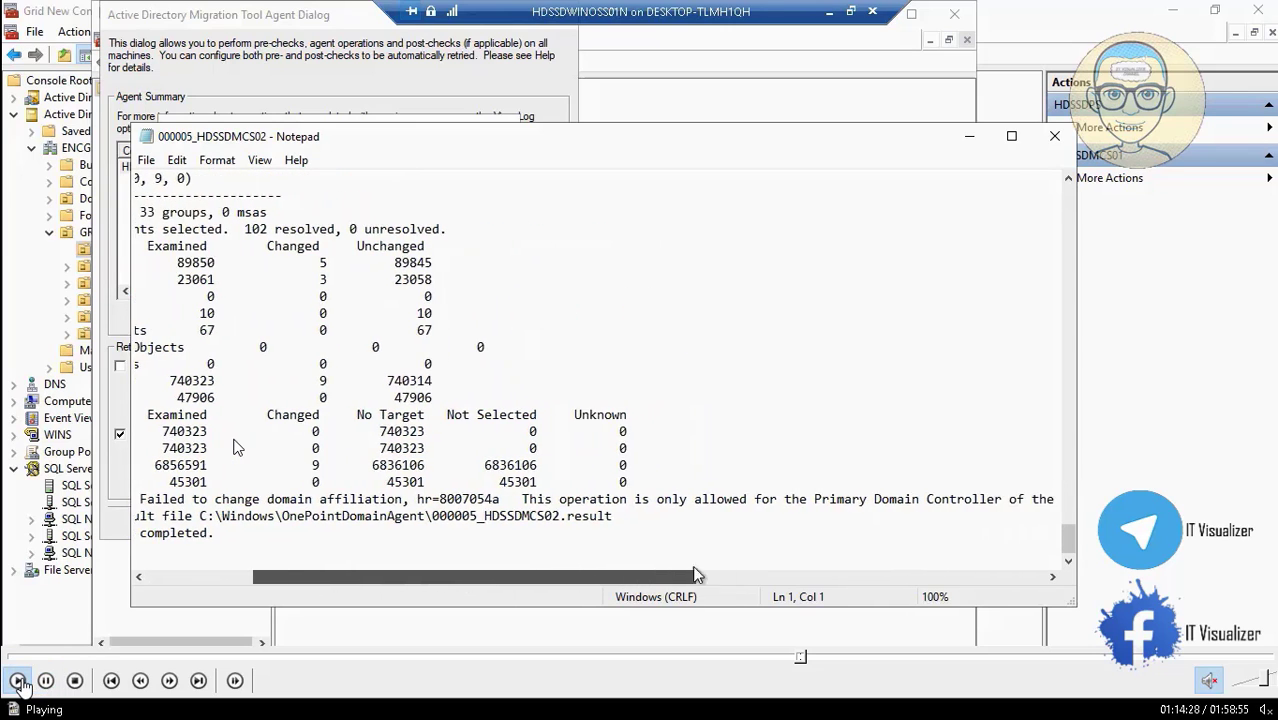
left_click(45, 682)
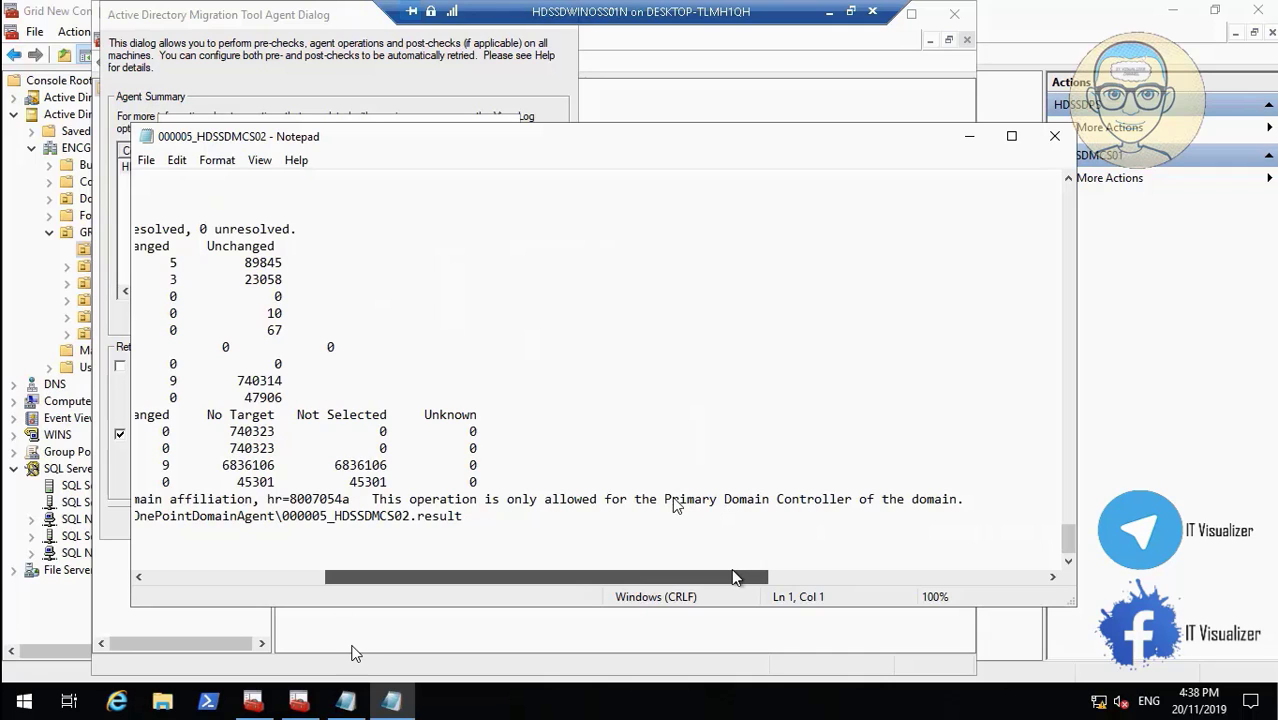
mouse_move(1218, 672)
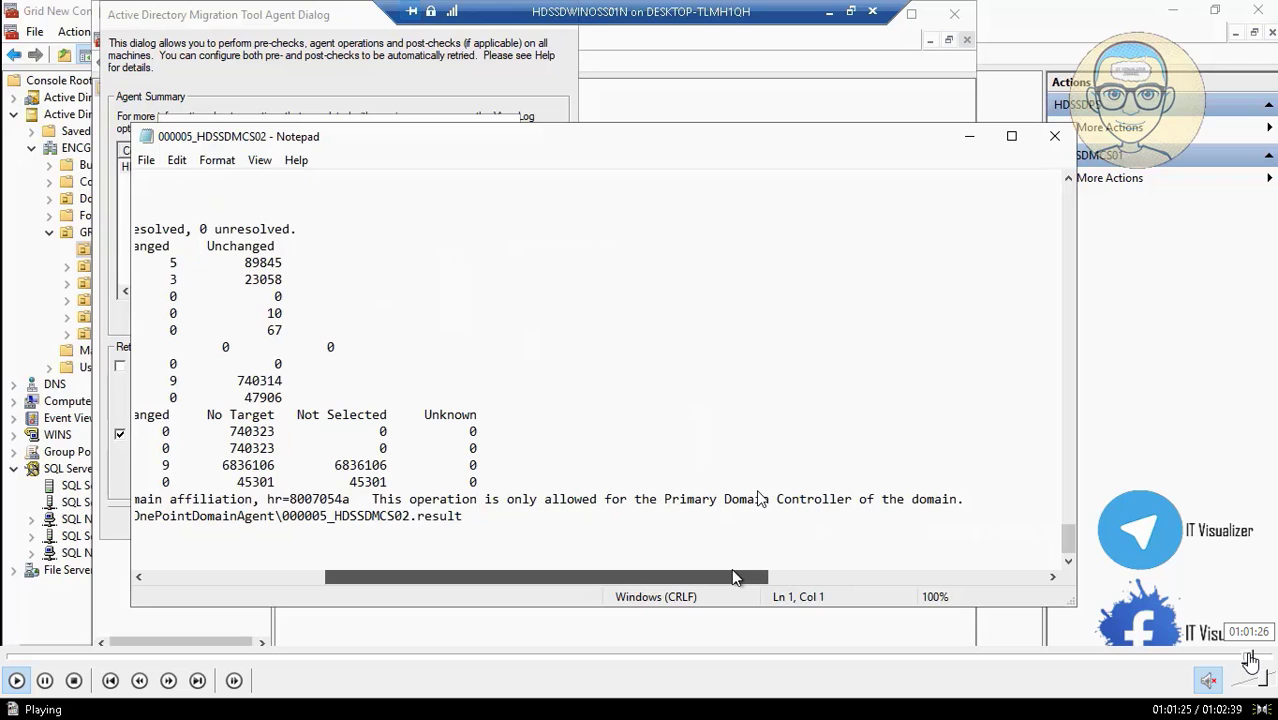
left_click(1254, 660)
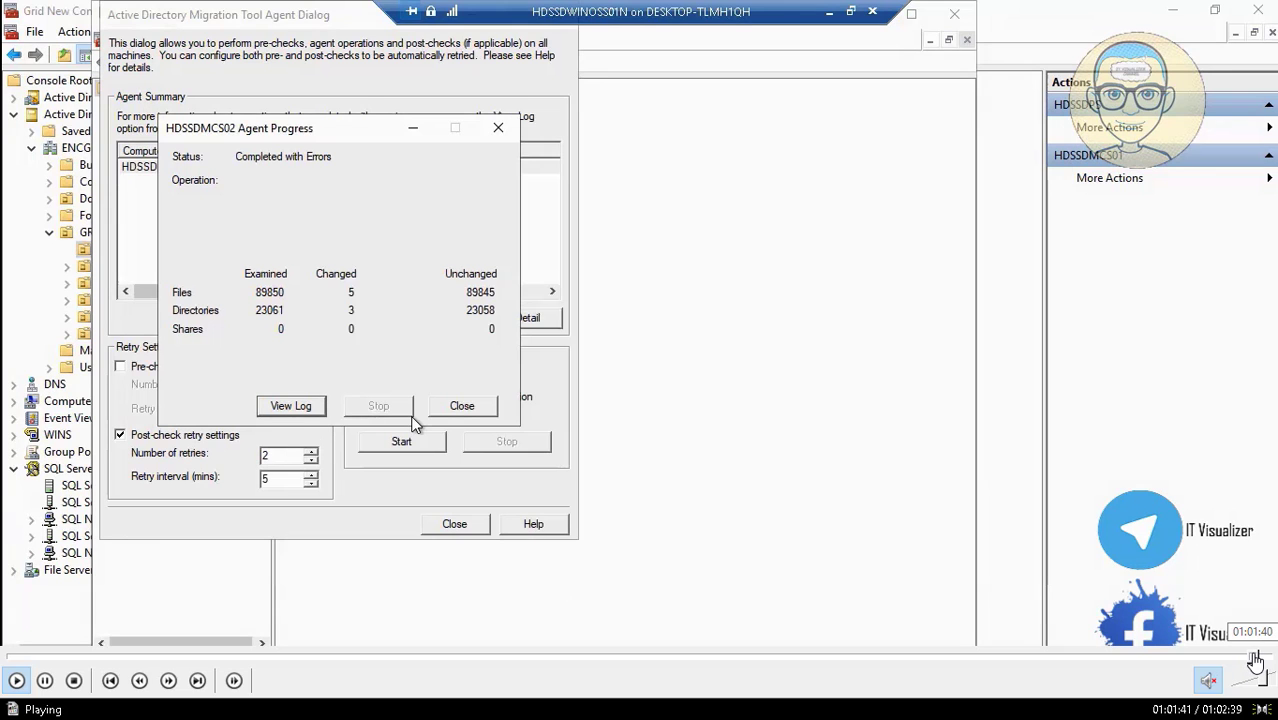
Step: Skip Video19.mp4 to its closing subscribe screen, exit fullscreen, and close the media player
left_click(1261, 660)
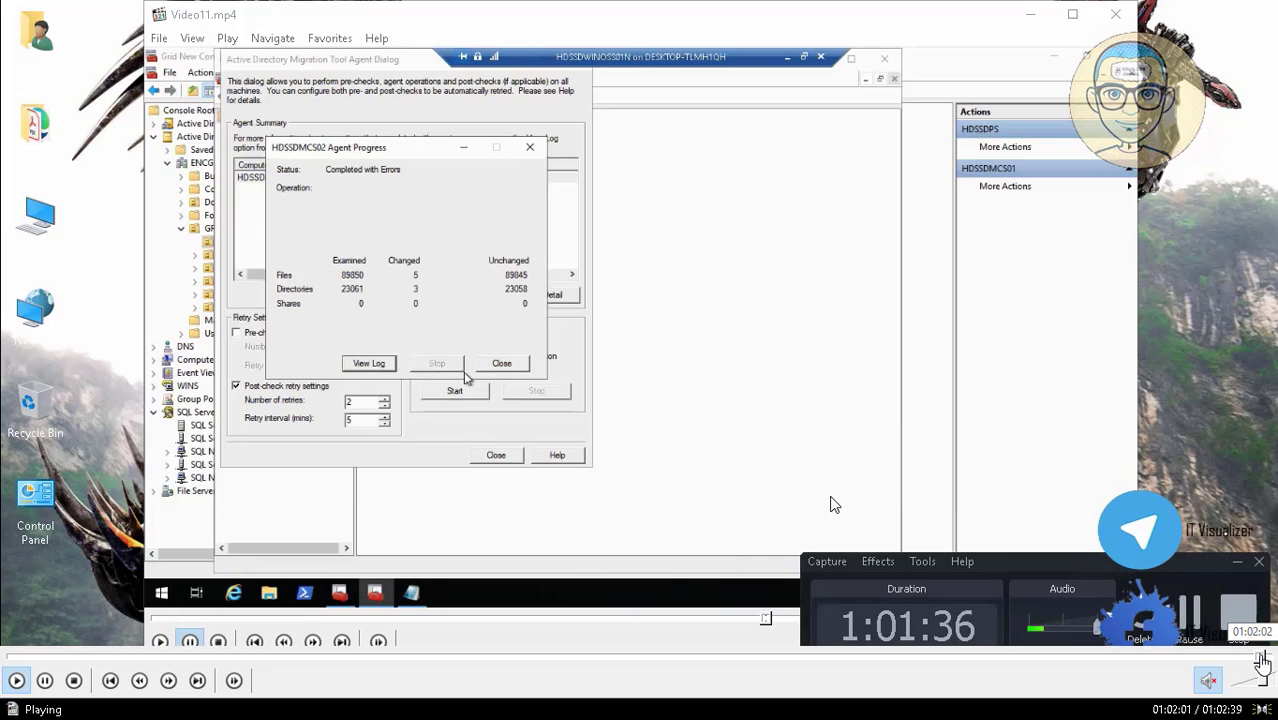
left_click(1263, 660)
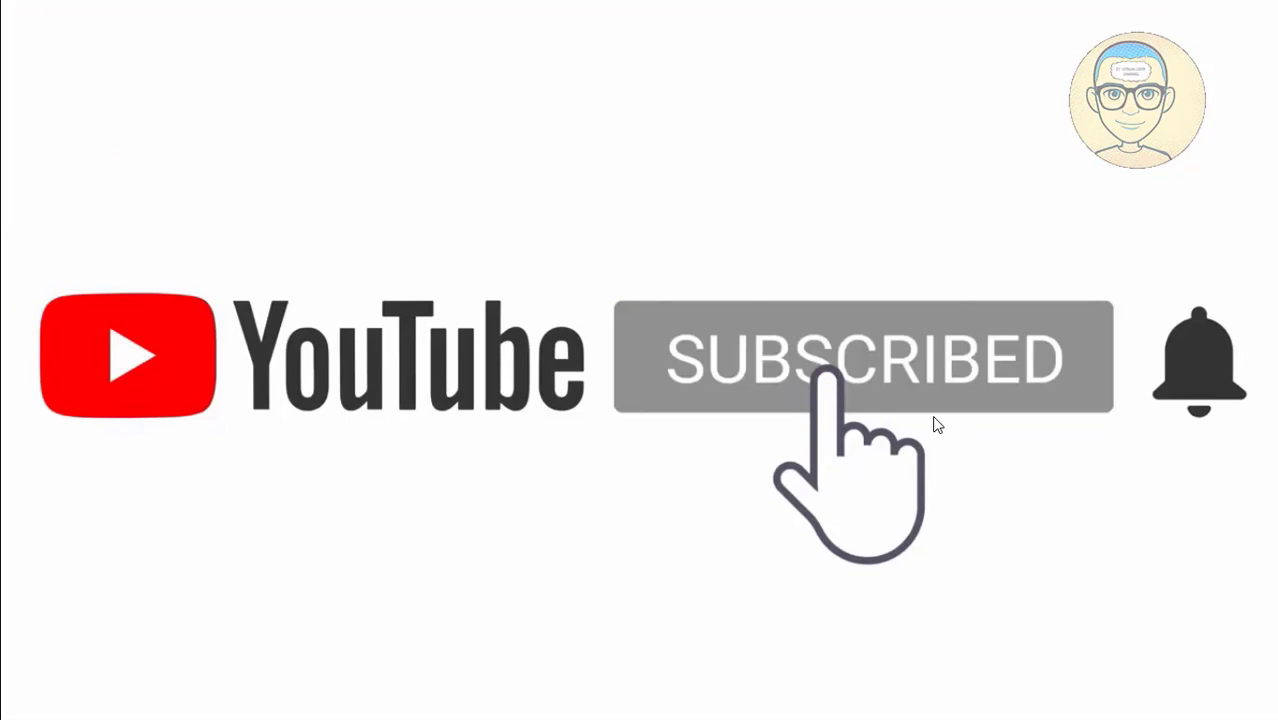
double_click(746, 372)
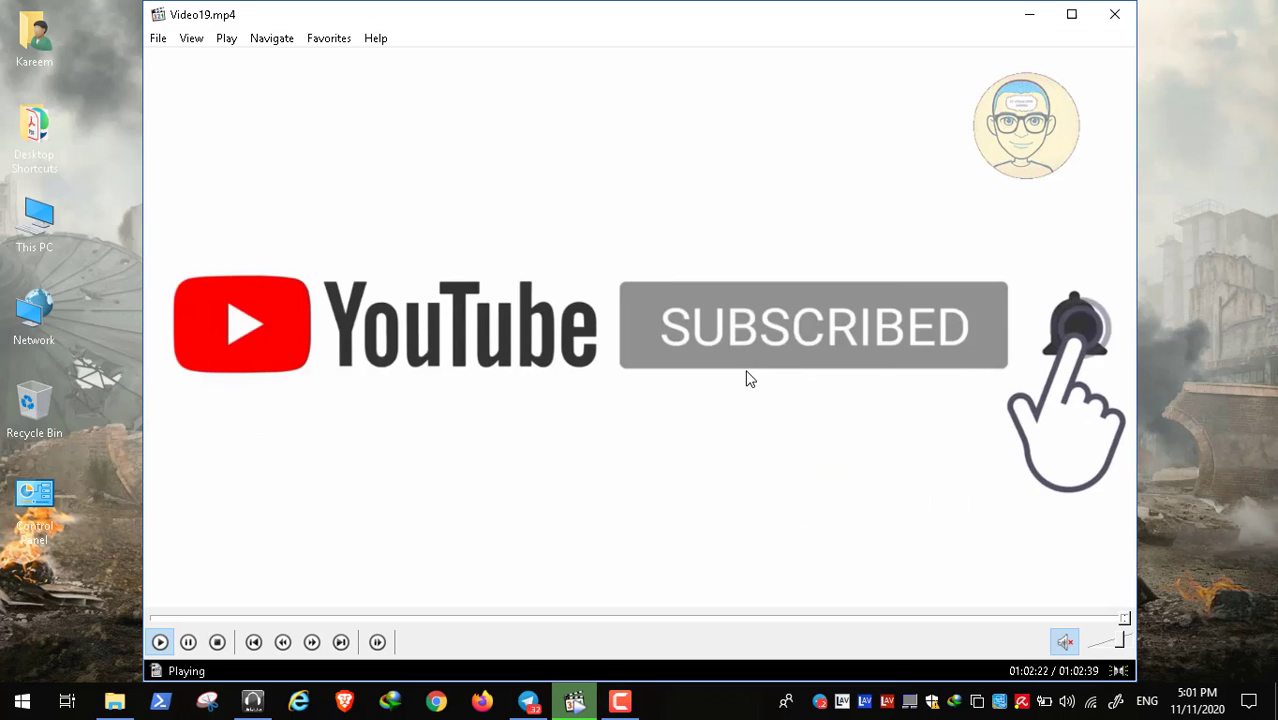
left_click(1114, 14)
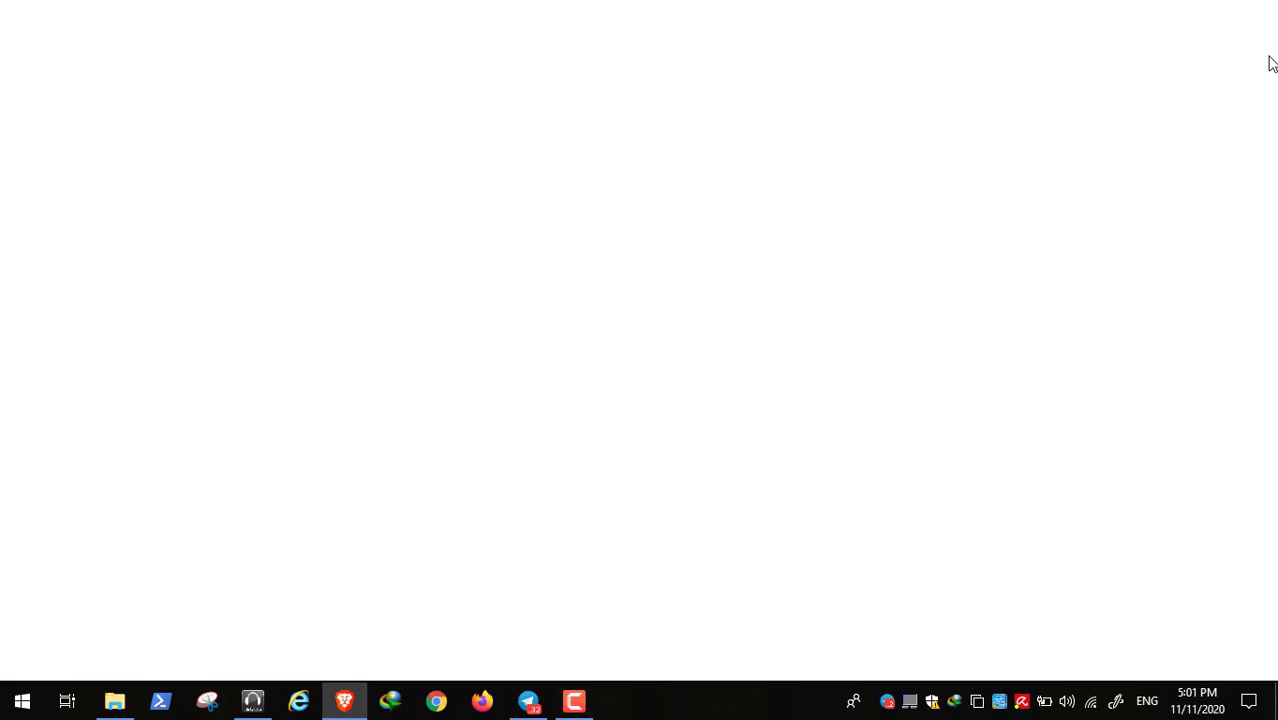
Step: Open the 'Domain migration ERR3:7075' TechNet thread from Brave's Imported from Chrome bookmarks
left_click(1259, 45)
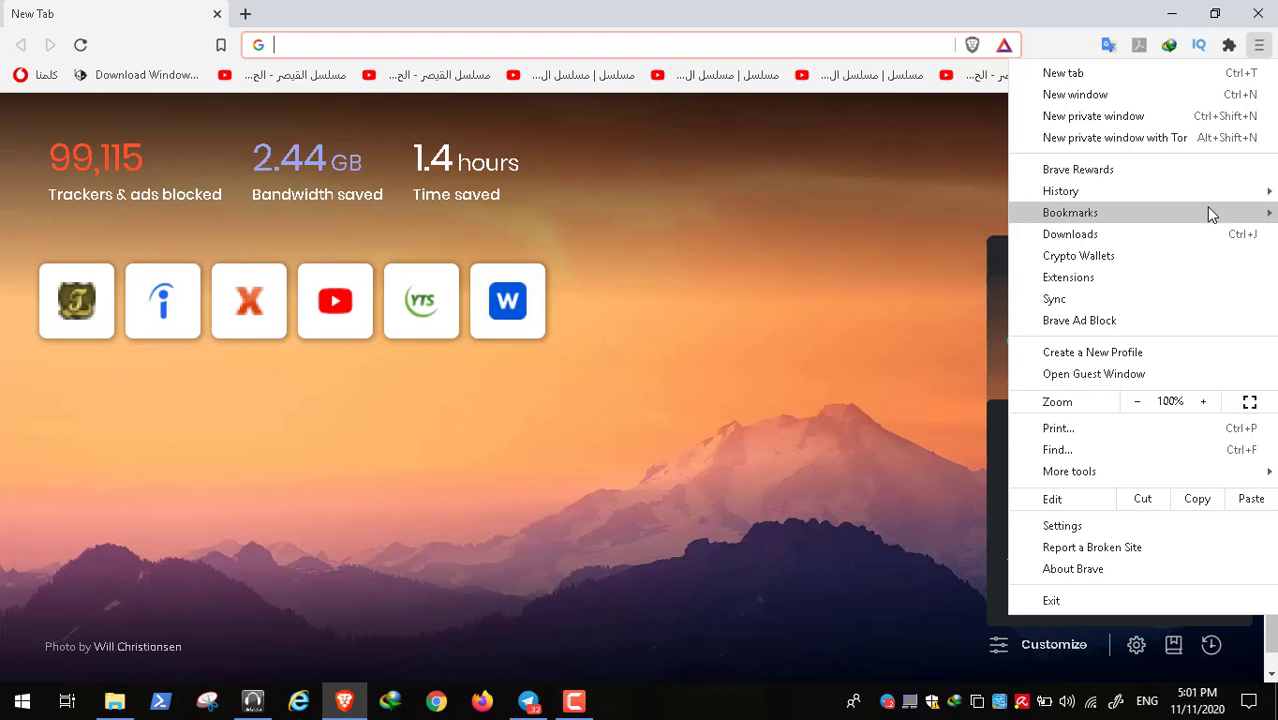
mouse_move(1206, 206)
scroll(756, 600, "down", 5)
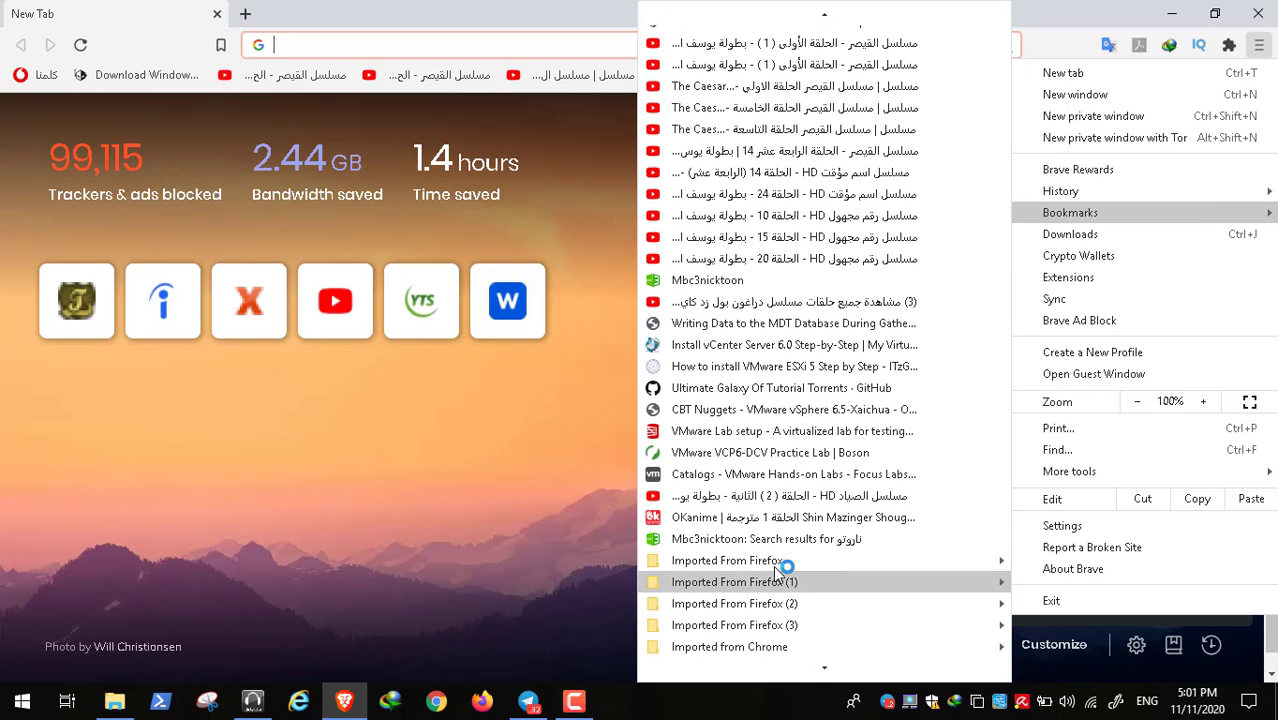
mouse_move(779, 568)
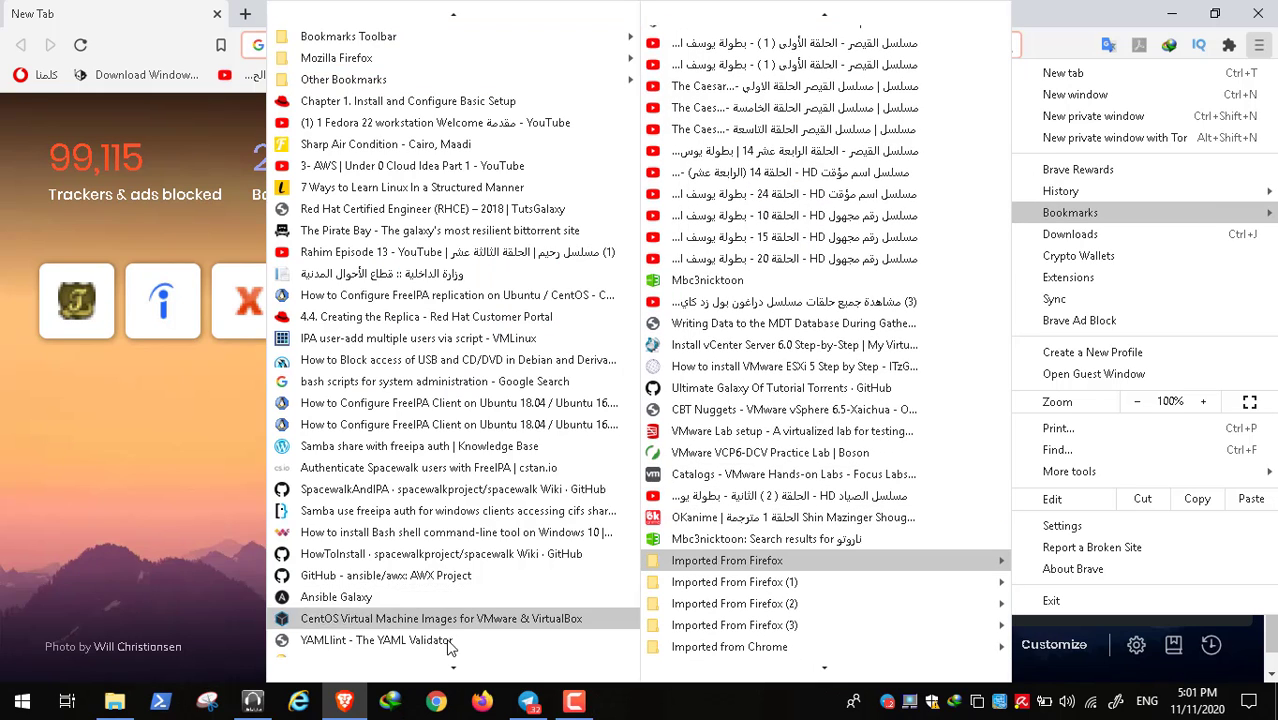
mouse_move(800, 647)
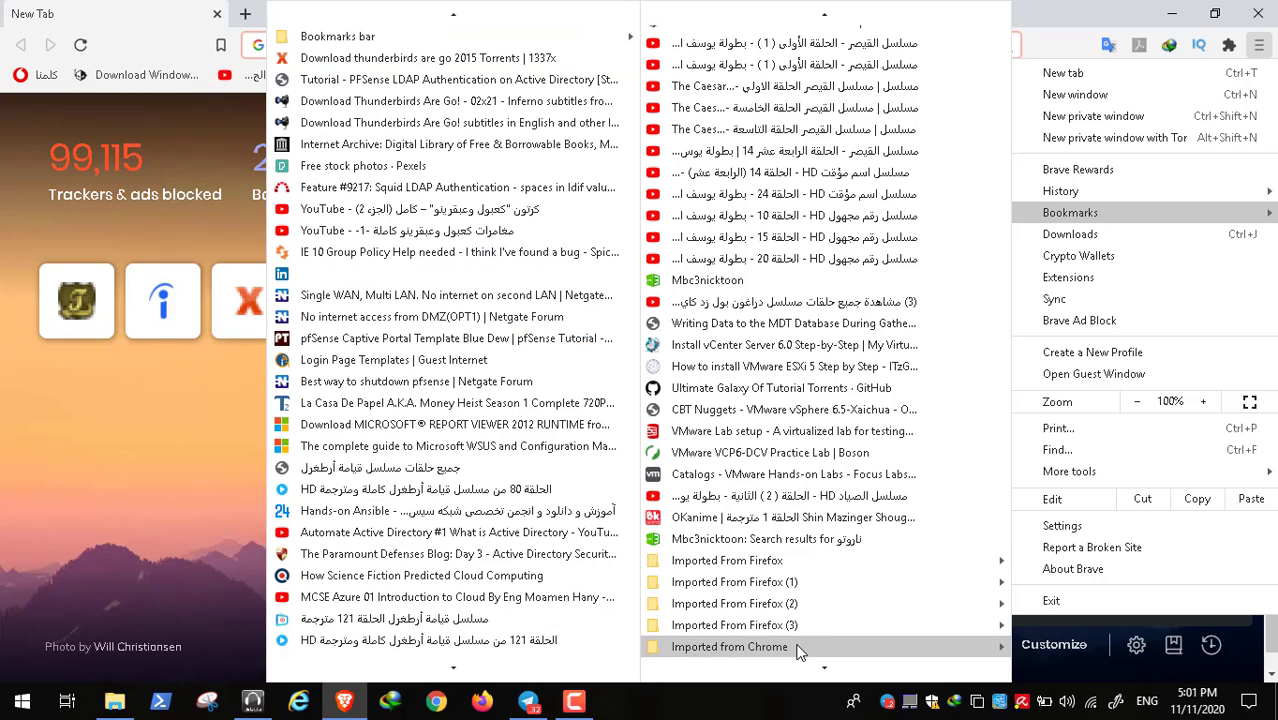
scroll(445, 678, "down", 3)
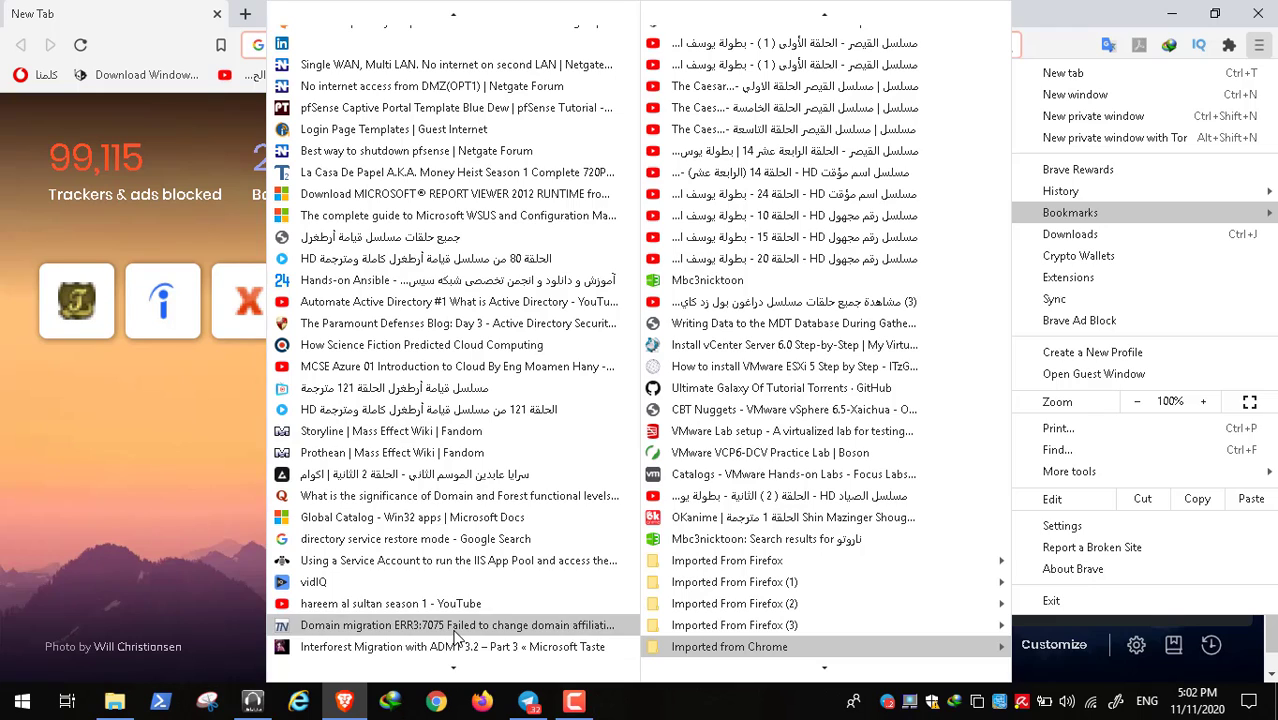
left_click(453, 630)
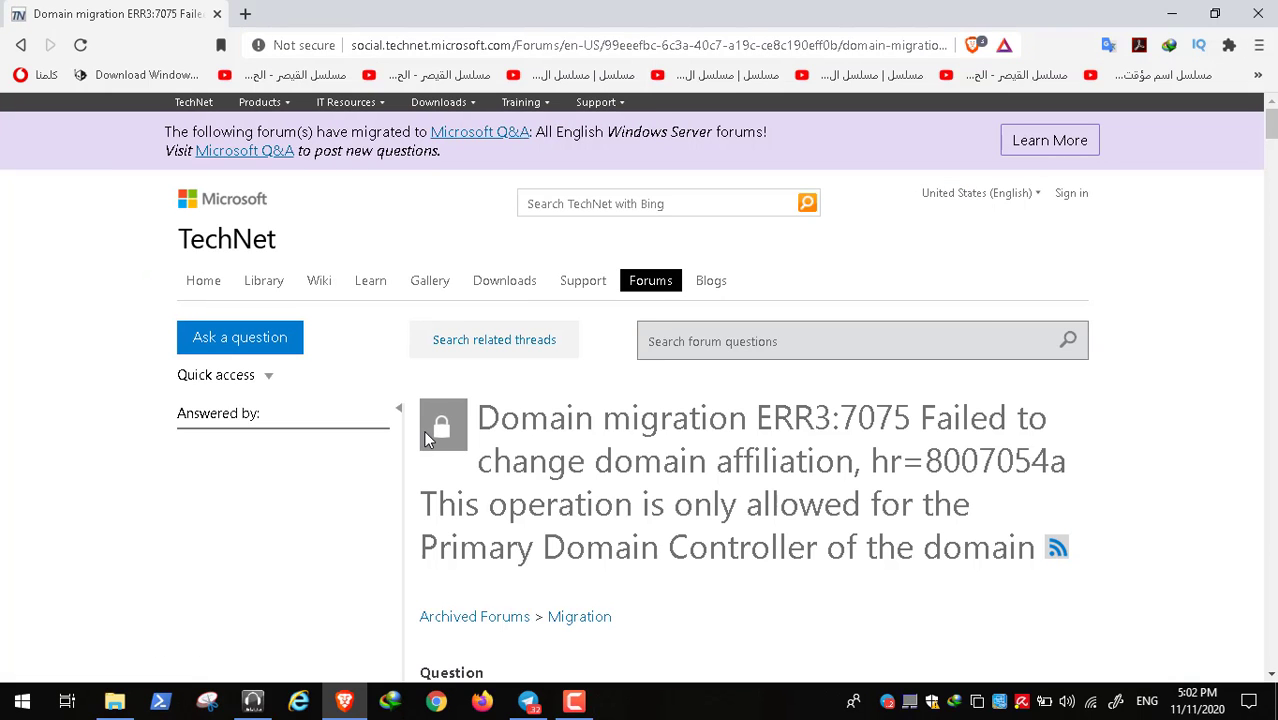
Step: Read the ERR3:7075 thread down to the AllowNT4Crypto registry-key reply, then minimize Brave
scroll(425, 440, "down", 1)
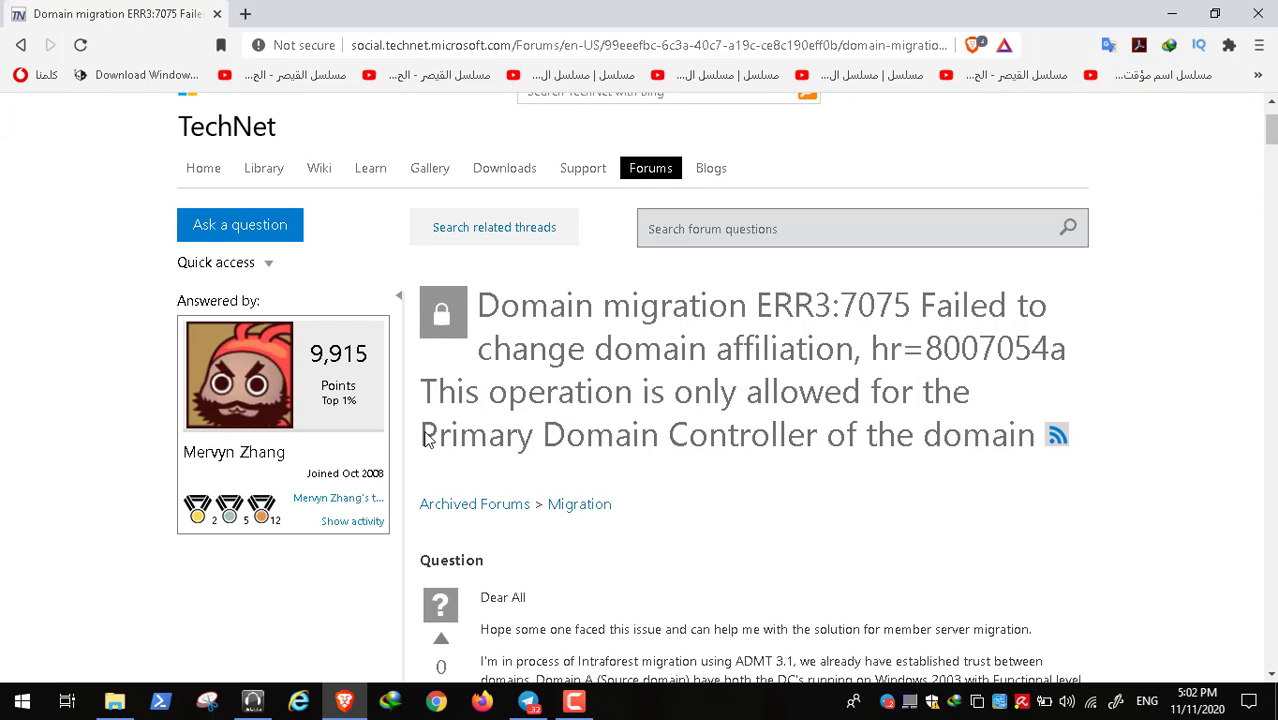
scroll(425, 440, "down", 6)
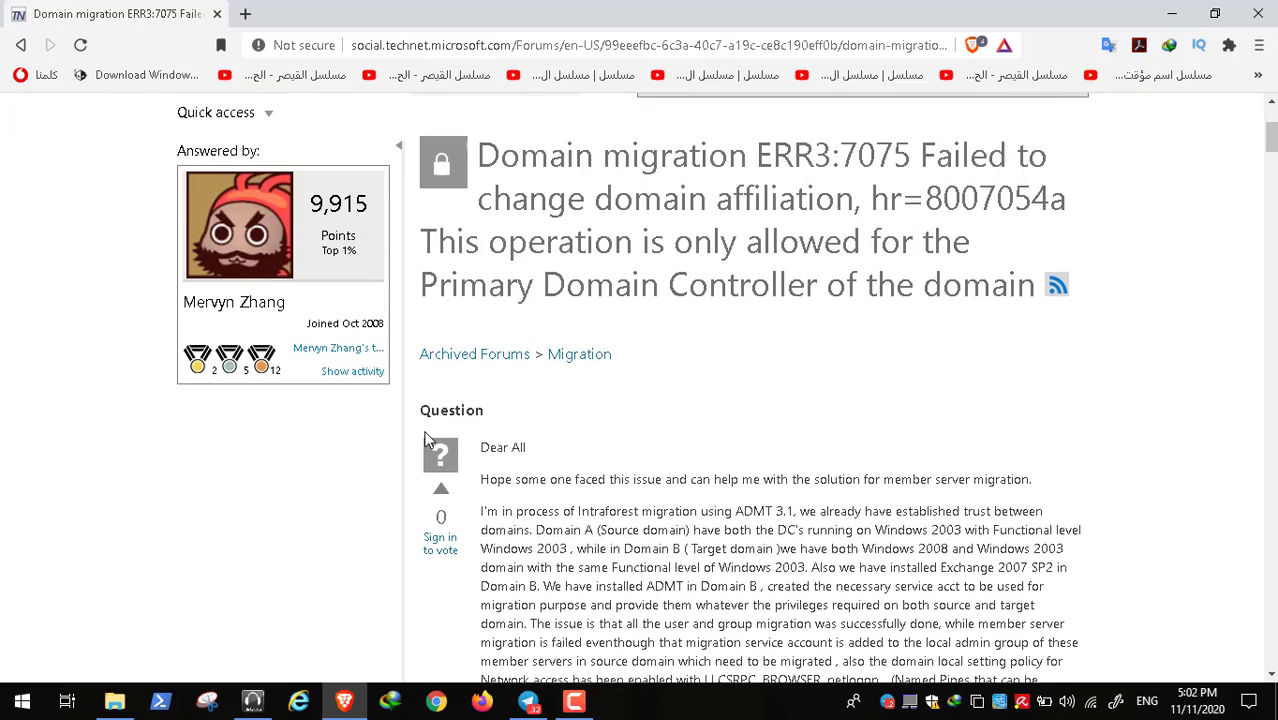
scroll(425, 440, "down", 4)
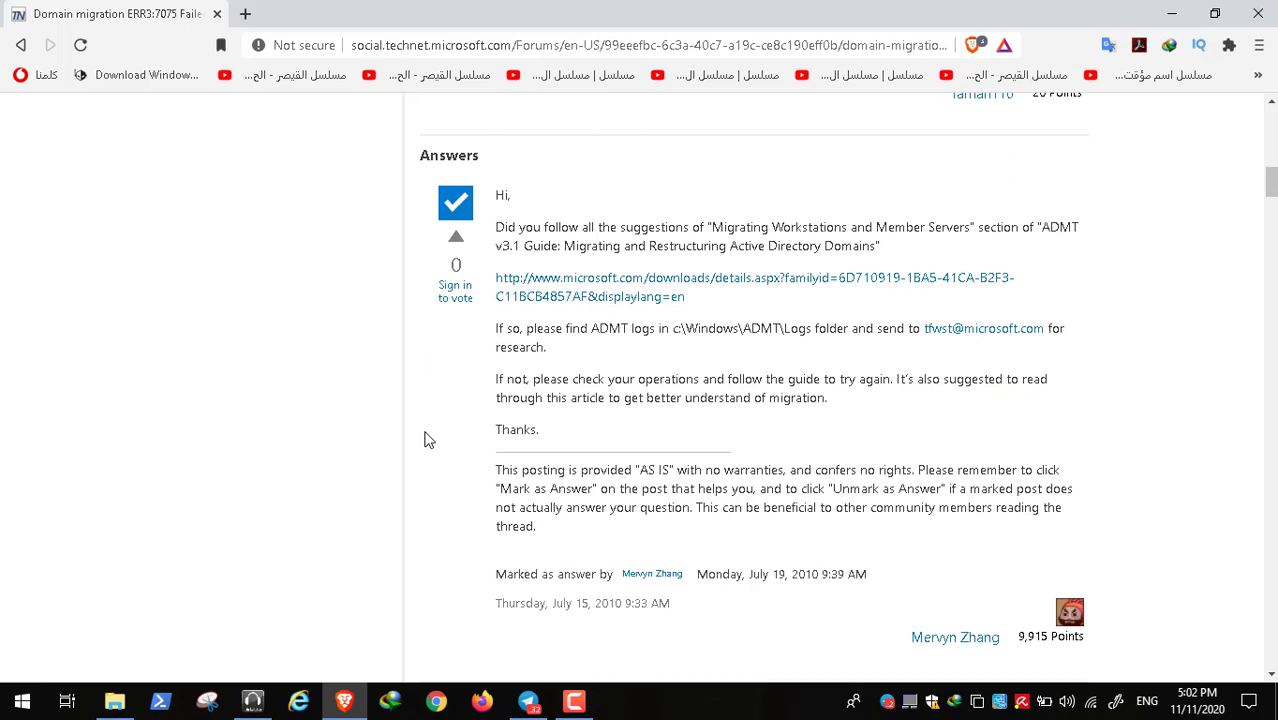
scroll(425, 440, "down", 1)
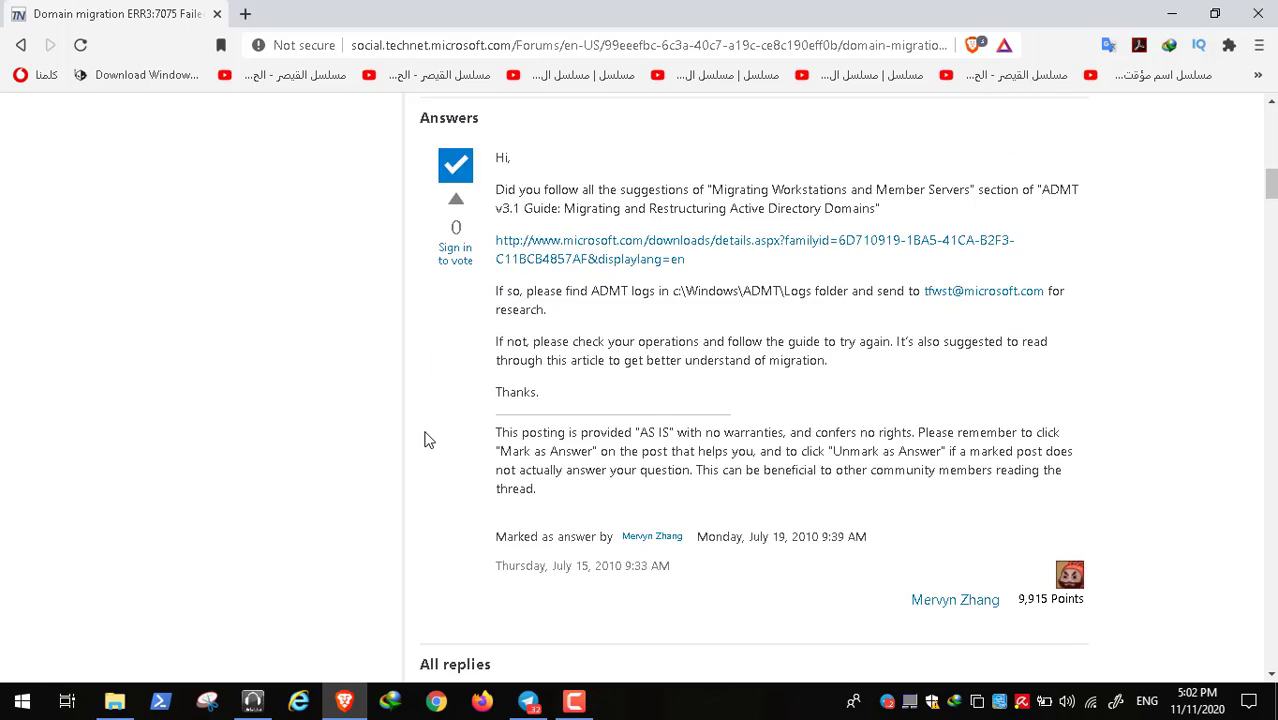
scroll(425, 440, "down", 14)
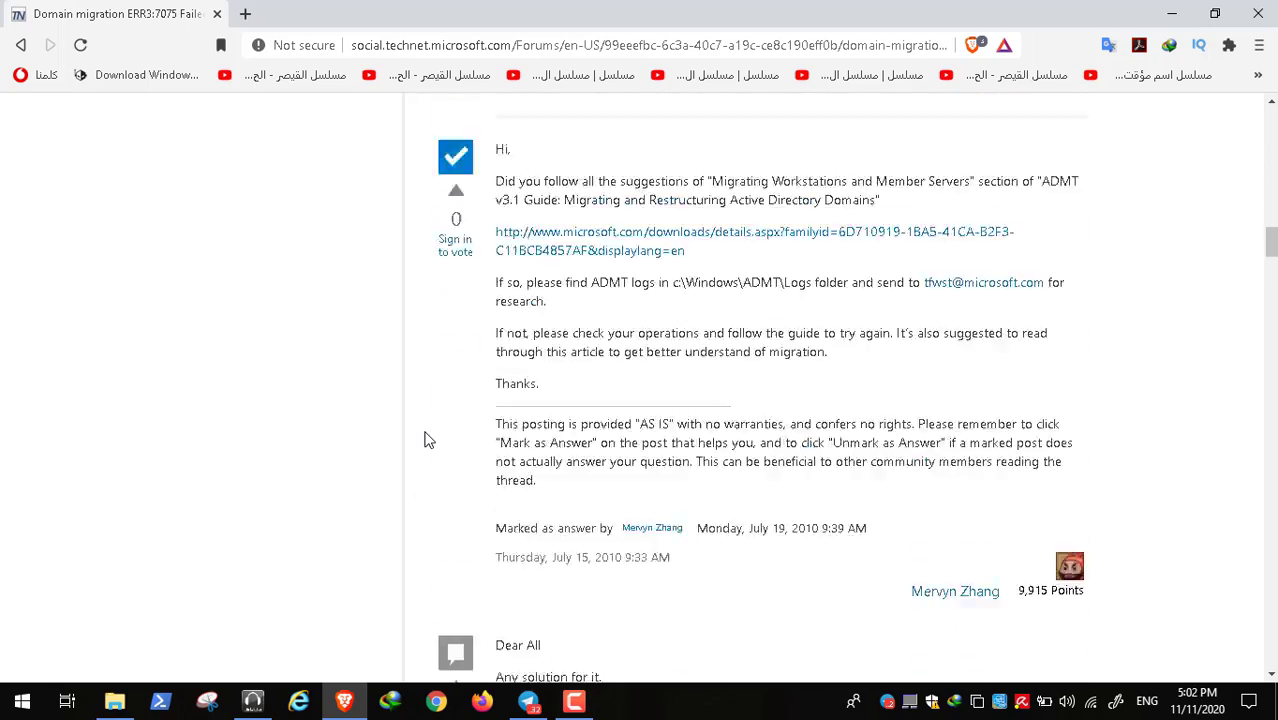
scroll(425, 440, "down", 20)
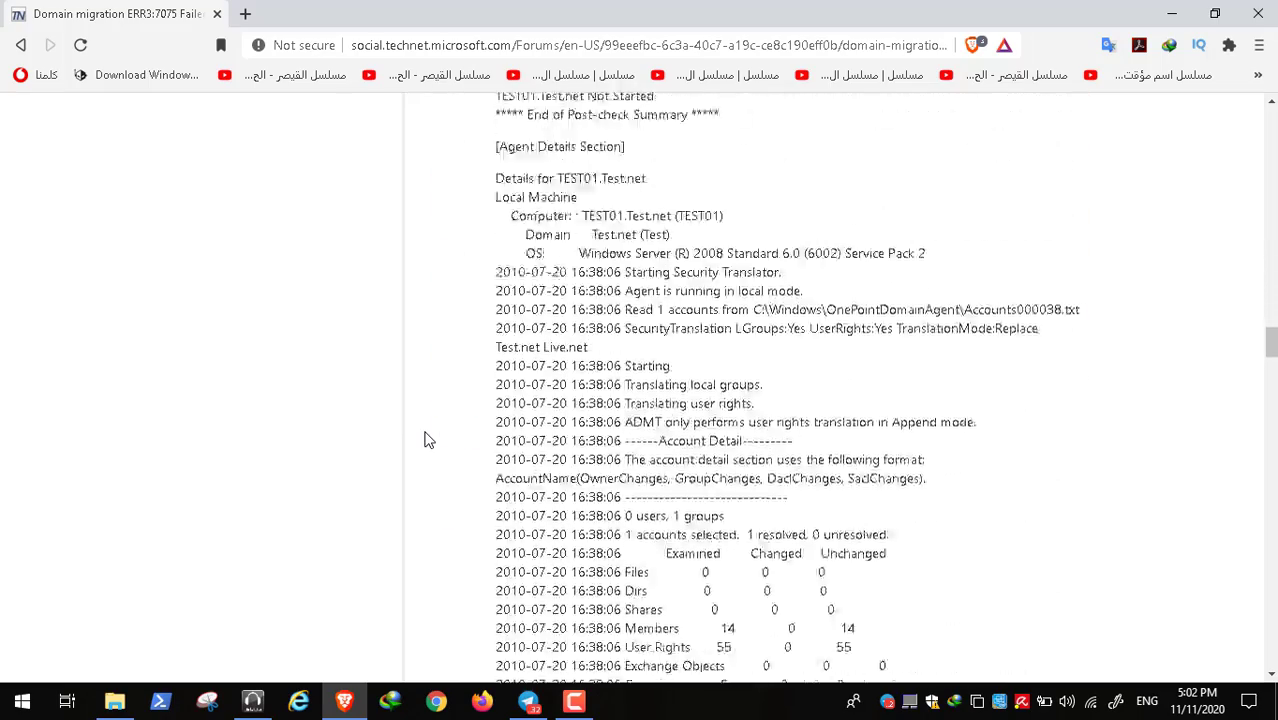
scroll(425, 440, "down", 14)
scroll(425, 440, "up", 2)
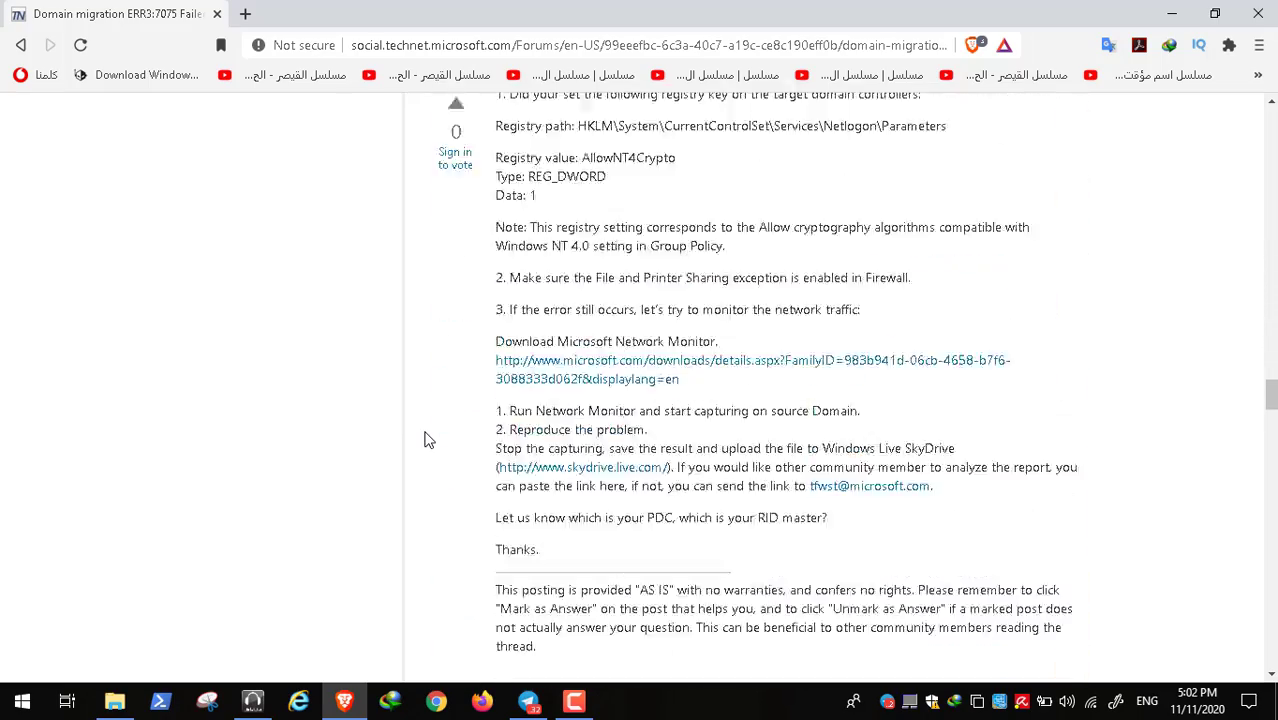
scroll(425, 440, "up", 1)
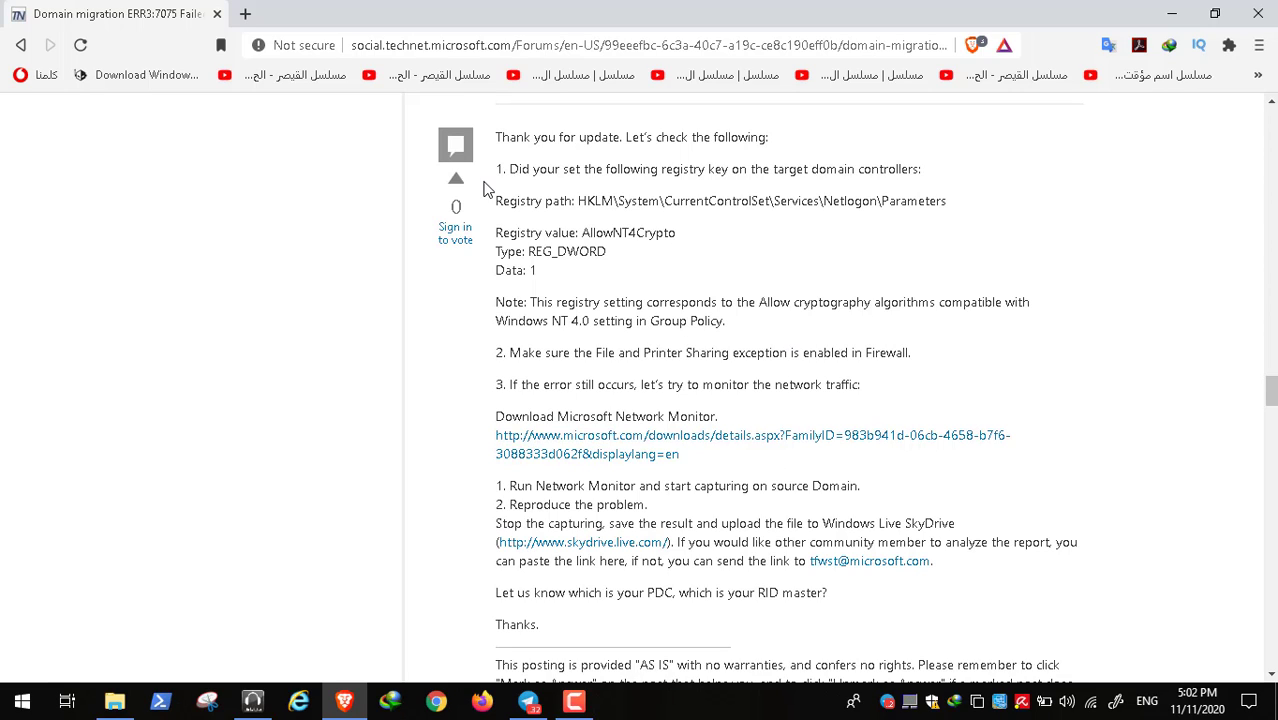
left_click(1258, 48)
left_click(1172, 14)
Step: Restore Brave and skim the bookmarked 'Interforest Migration with ADMT 3.2 – Part 3' blog post in a new tab
left_click(1172, 14)
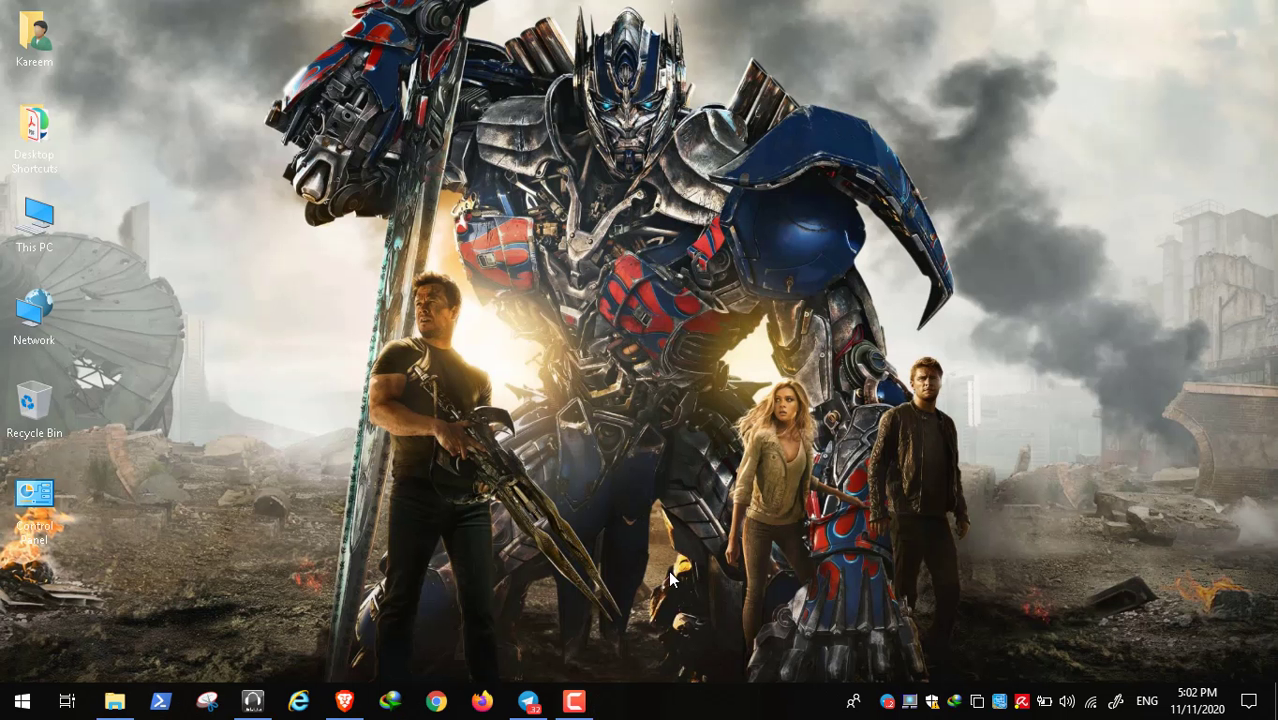
left_click(573, 701)
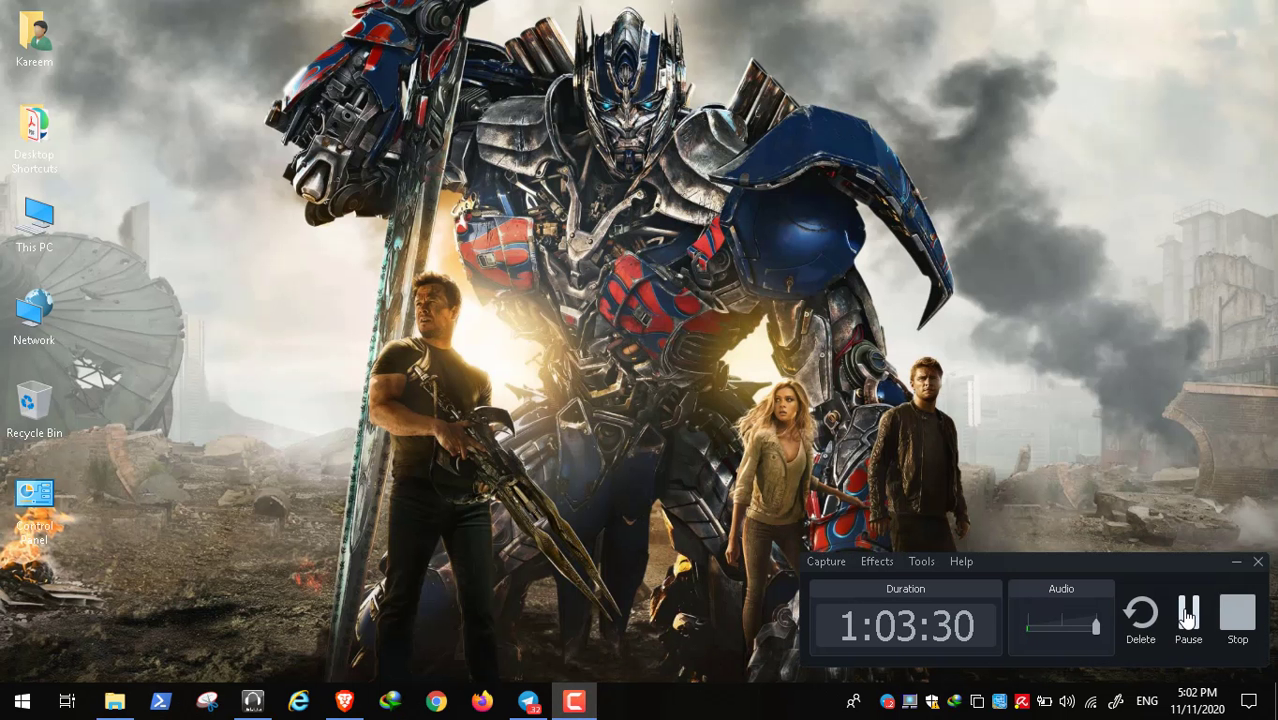
left_click(344, 701)
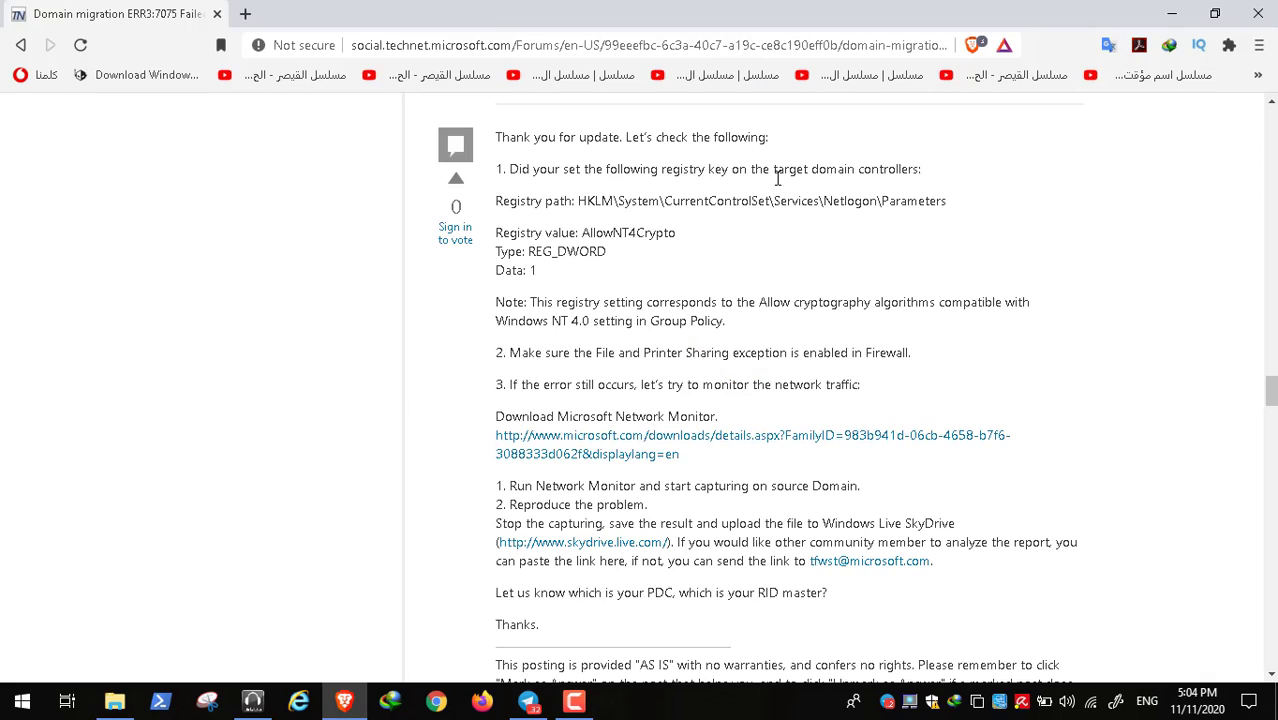
left_click(1258, 45)
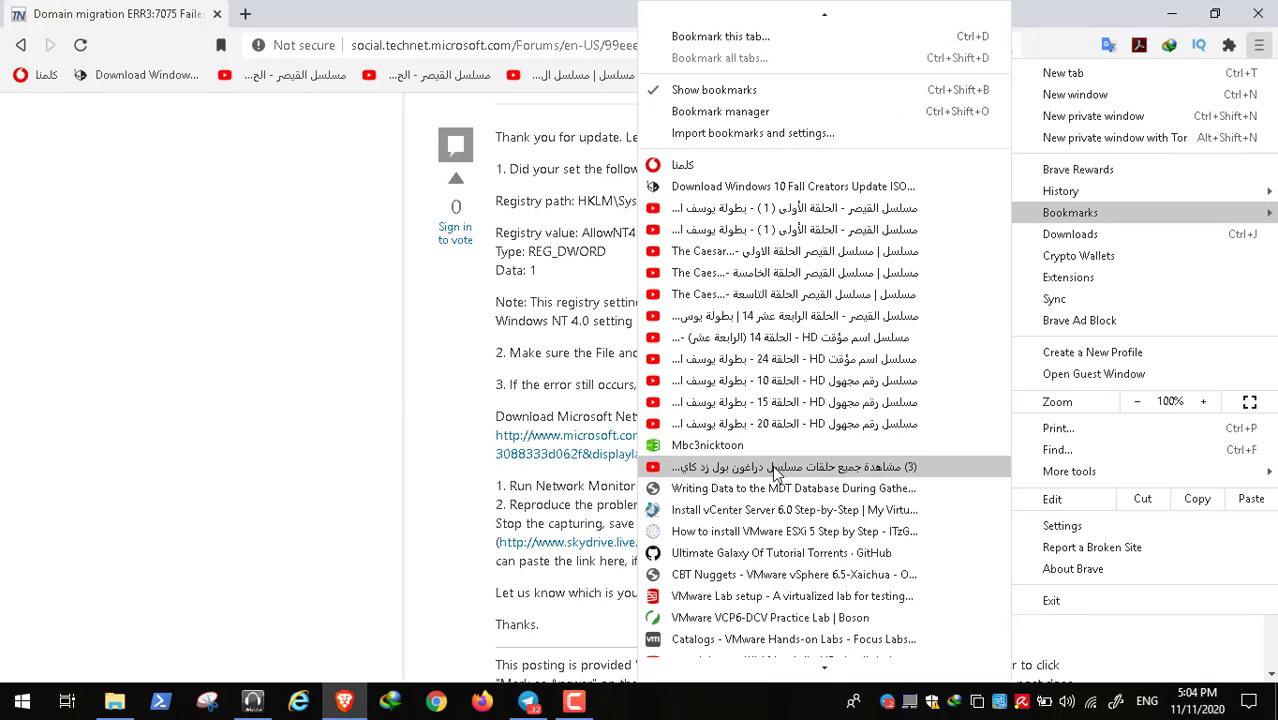
mouse_move(828, 648)
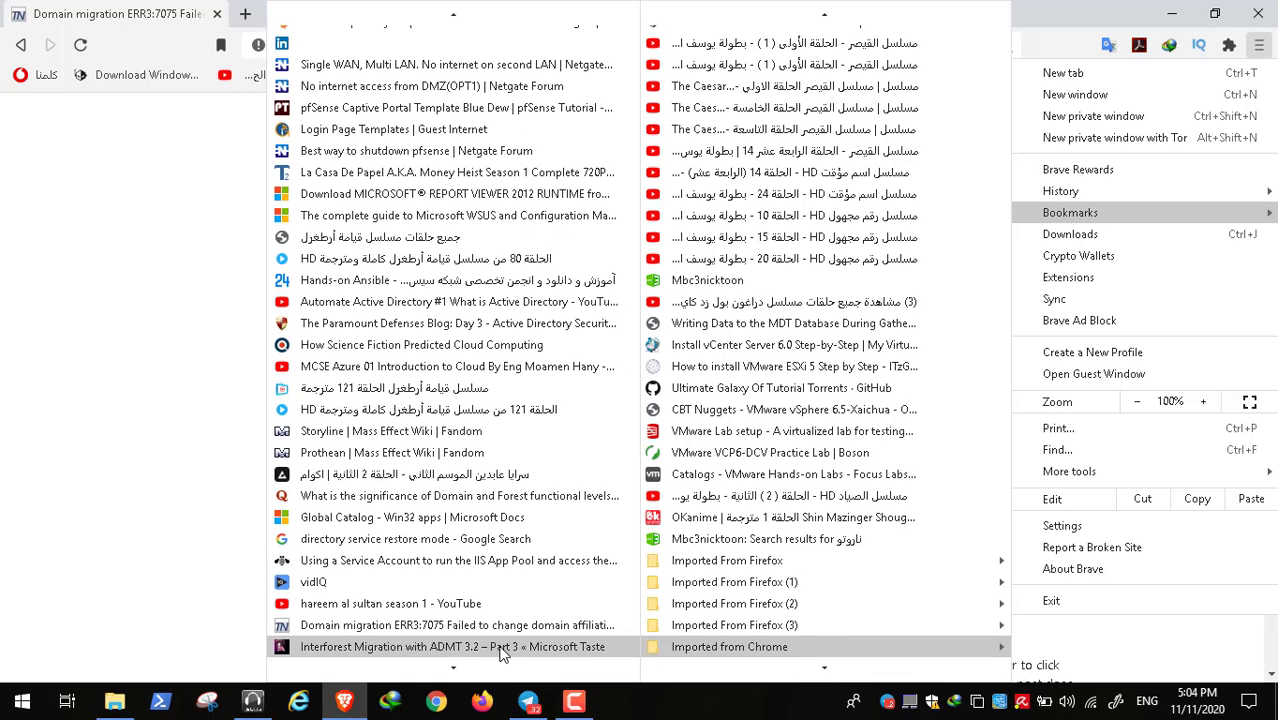
left_click(473, 643)
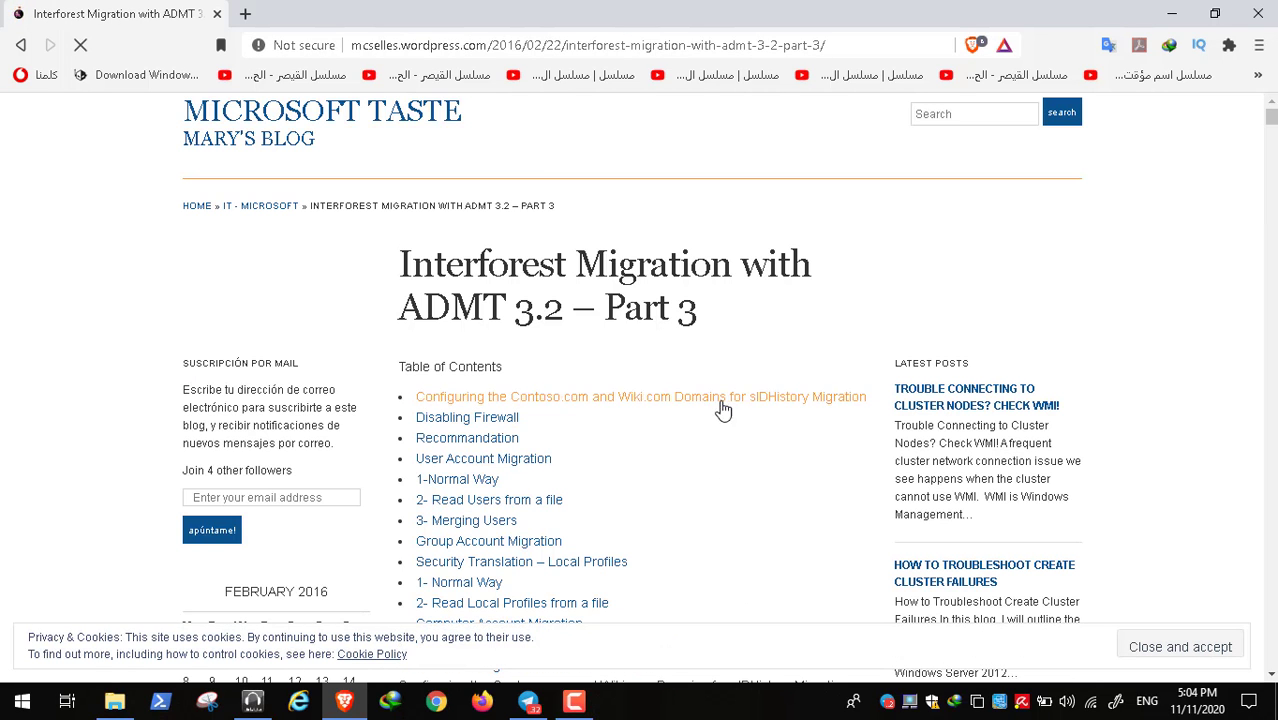
scroll(1273, 558, "down", 8)
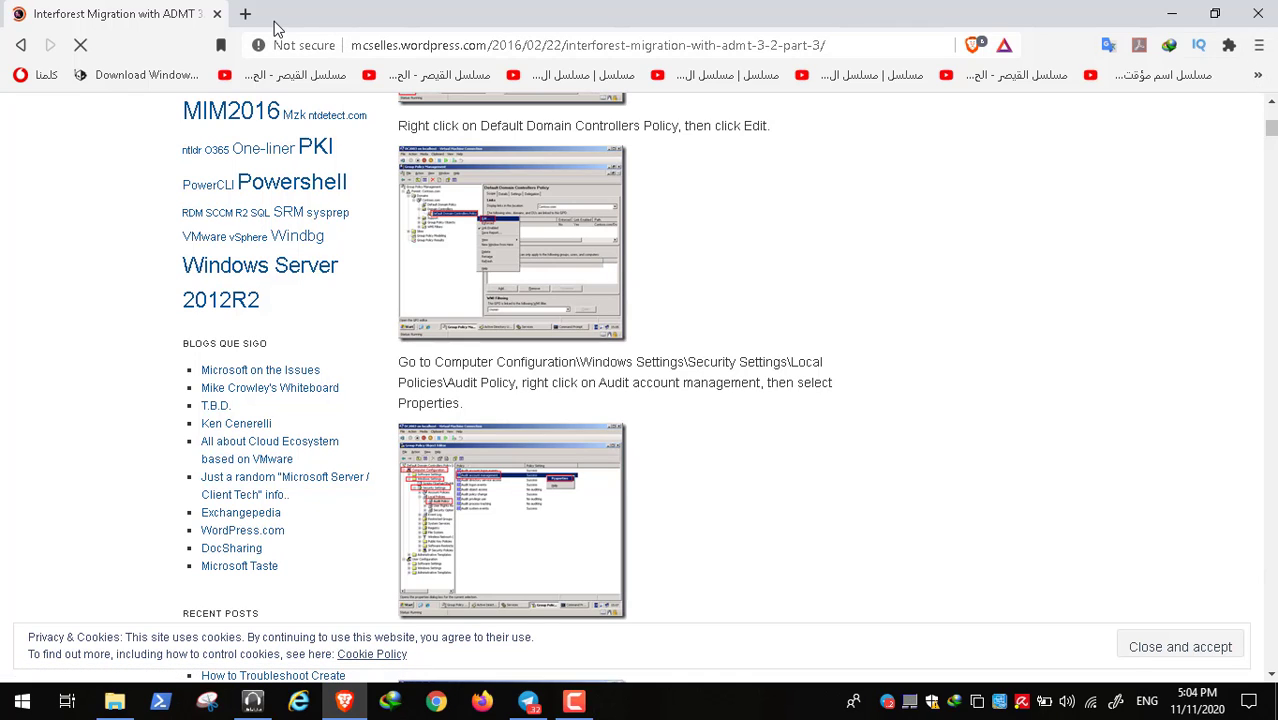
left_click(245, 14)
Step: Close the blog tab and play the 'ADMT 3.2 Step by Step Installation and Migration Full' YouTube video
left_click(216, 14)
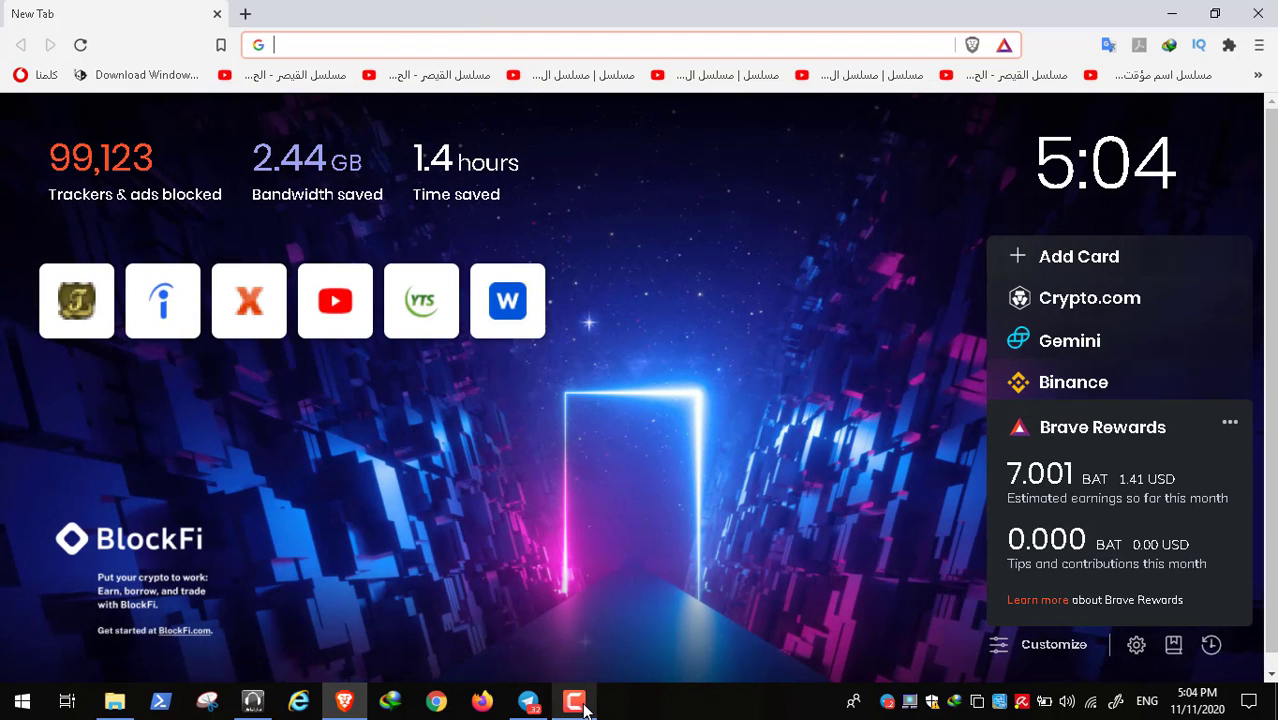
left_click(575, 701)
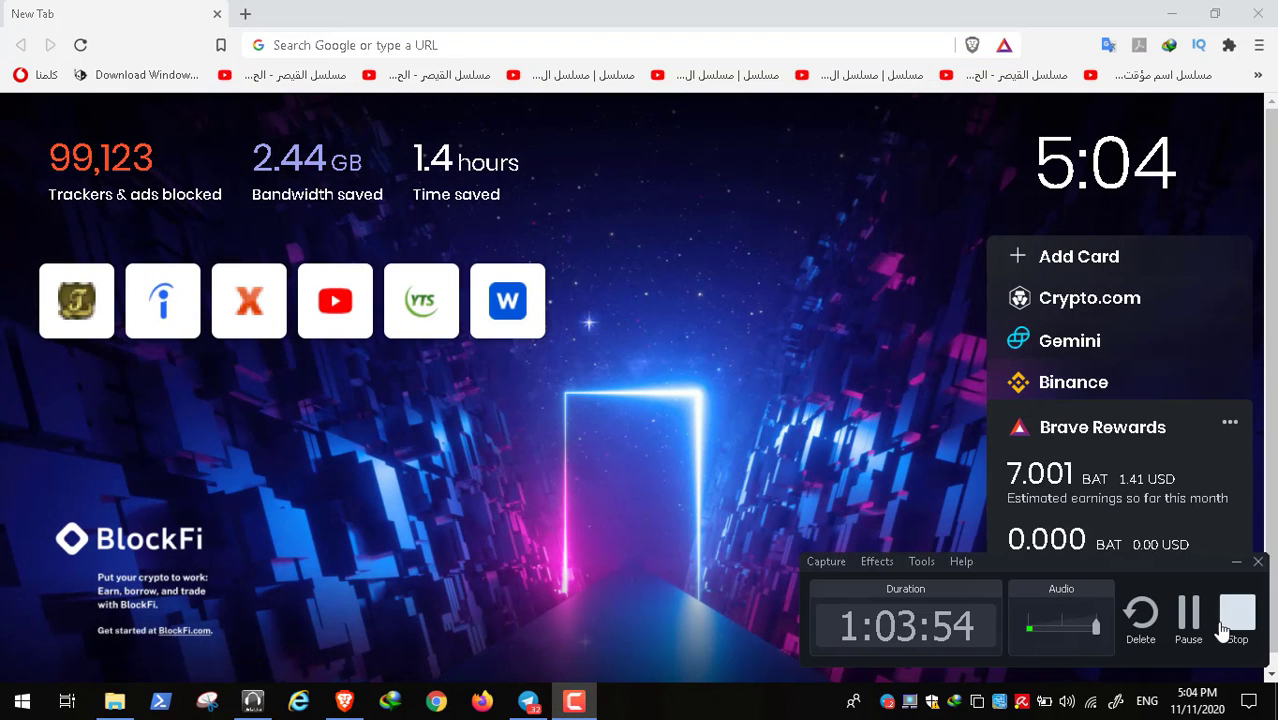
left_click(1187, 615)
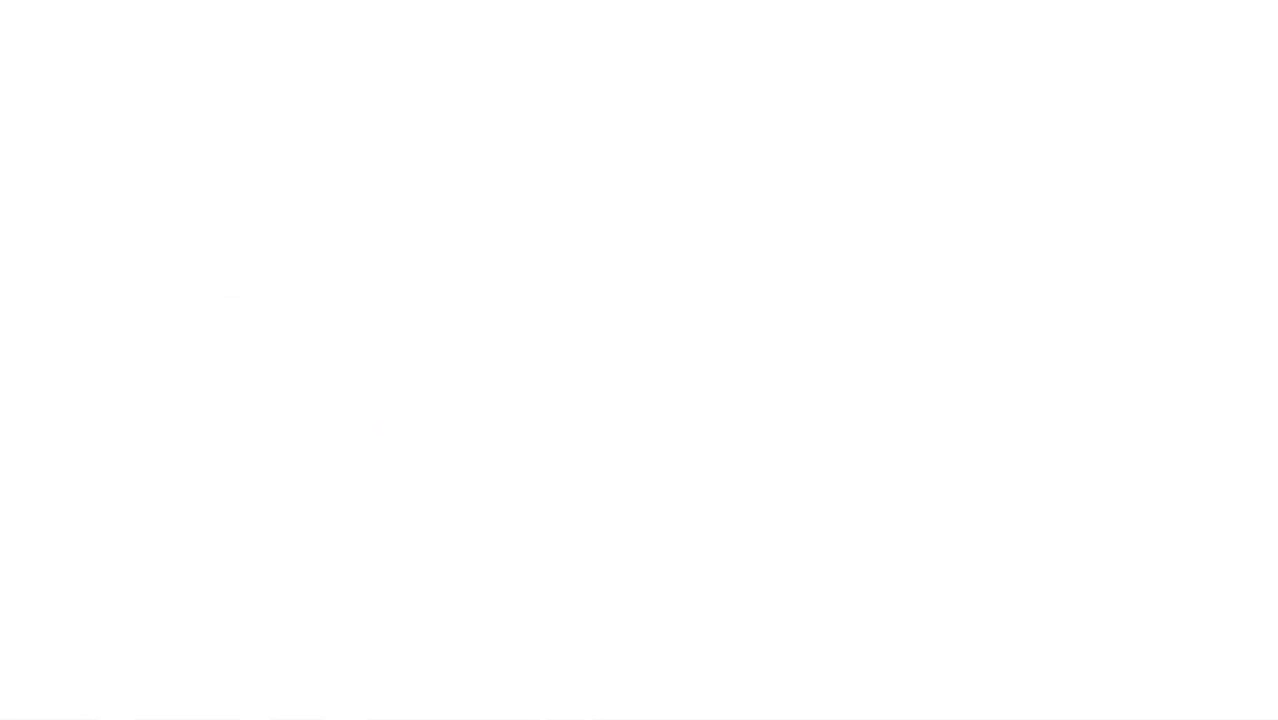
left_click(1271, 677)
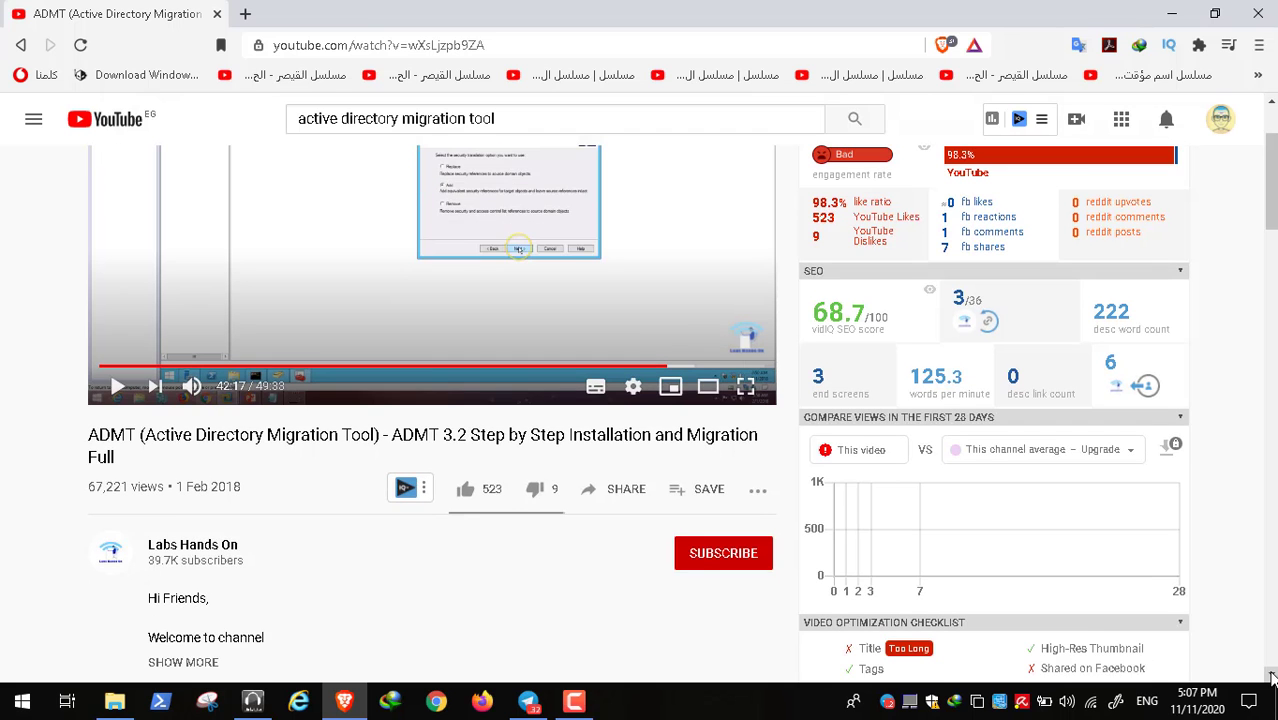